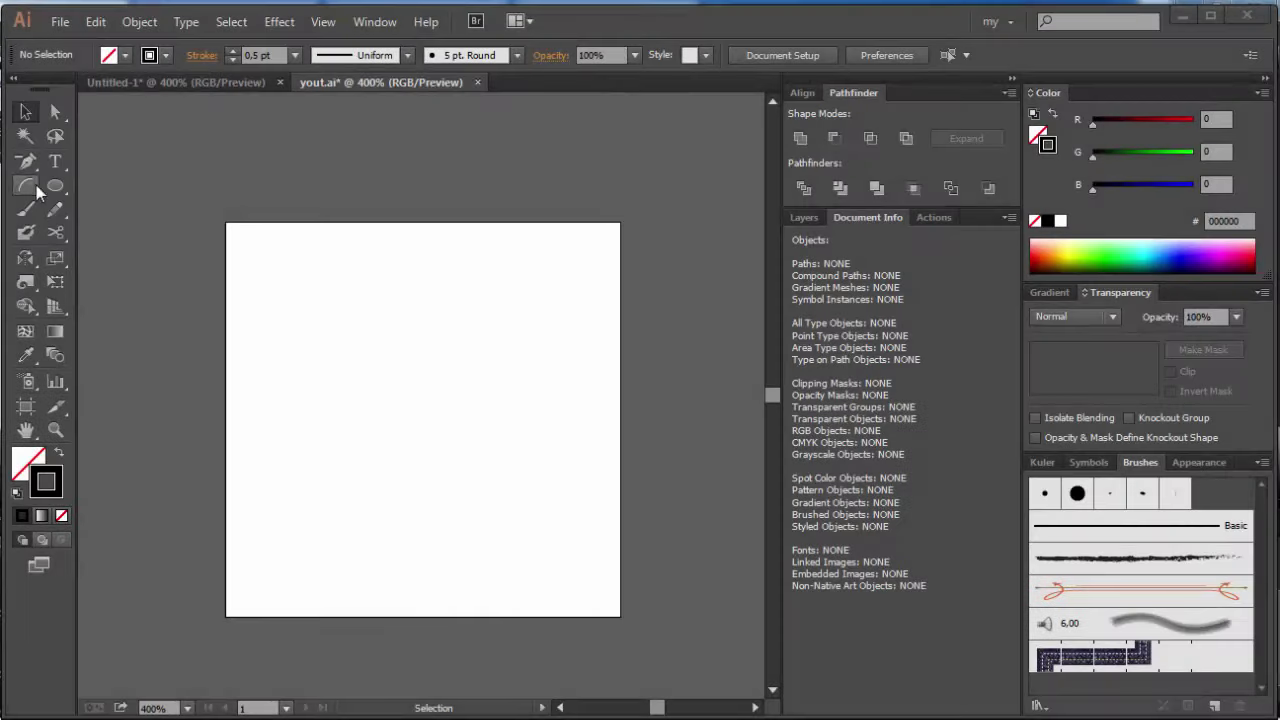
- Draw a circle near the artboard centre and make its outline dashed
click(55, 186)
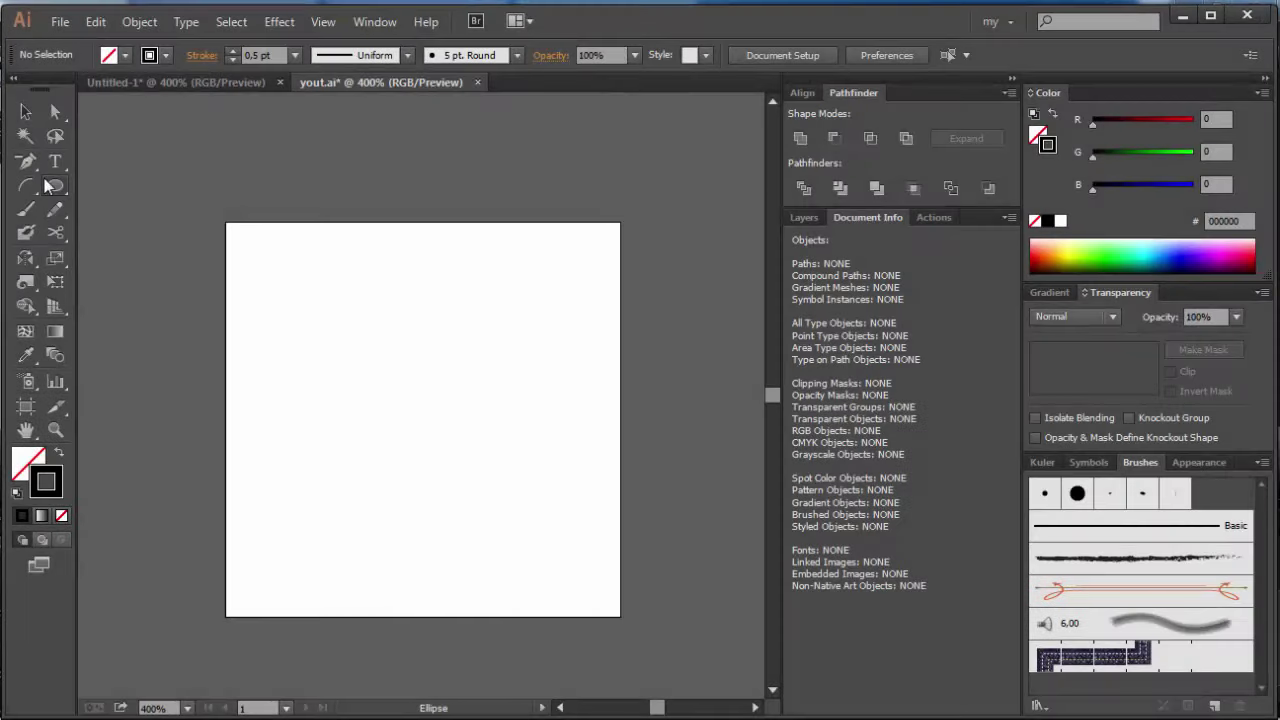
drag(362, 354, 506, 497)
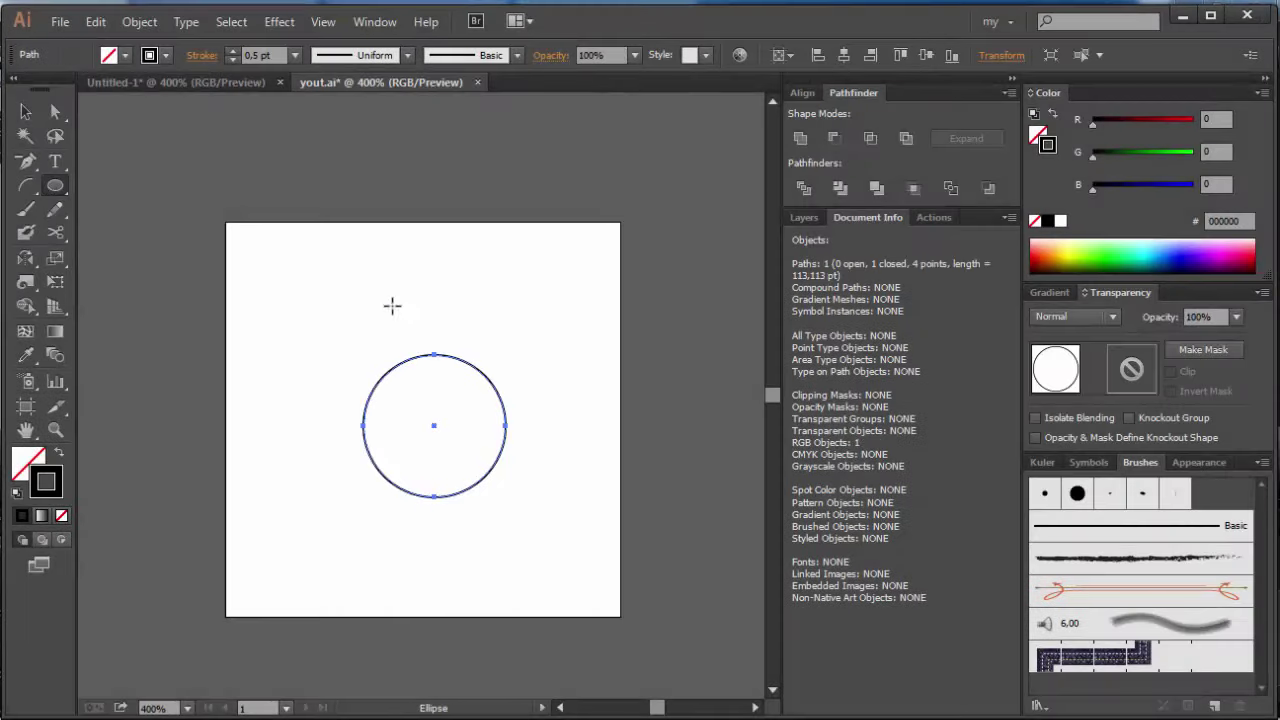
click(203, 57)
click(38, 189)
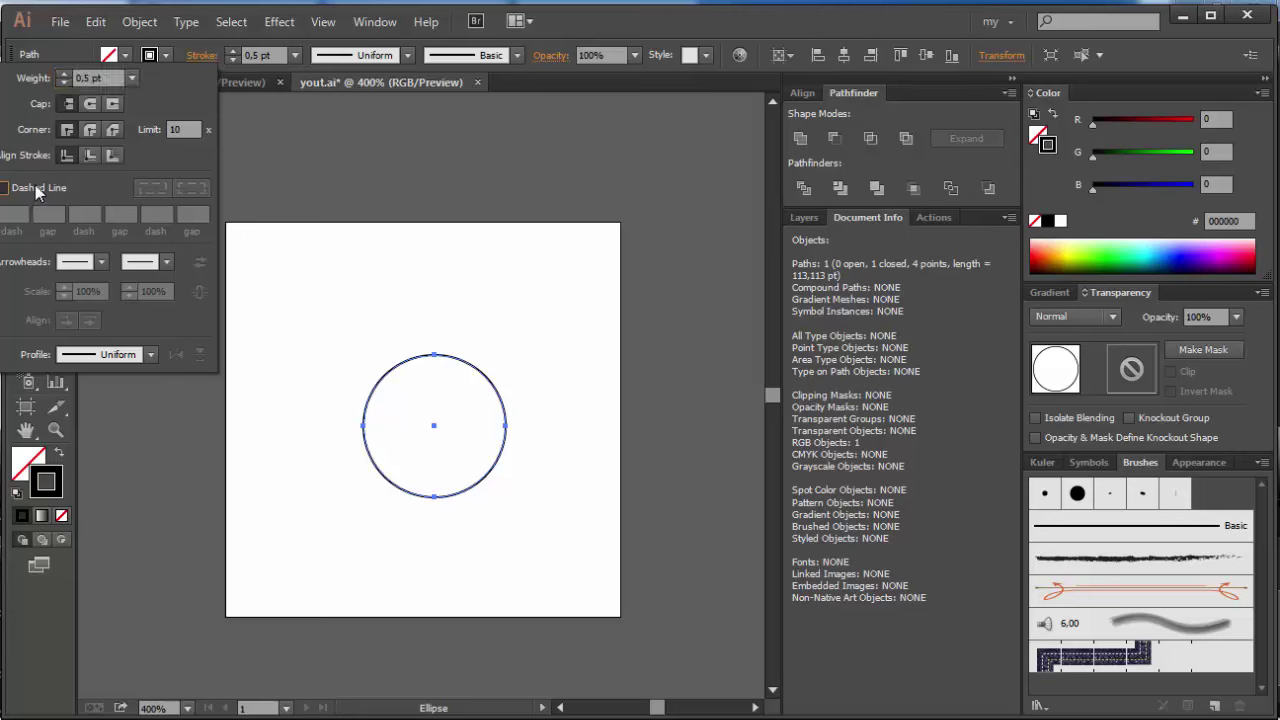
- Set the dashed stroke to 4 pt with butt caps and evenly aligned dashes
click(92, 80)
text(497)
key(Return)
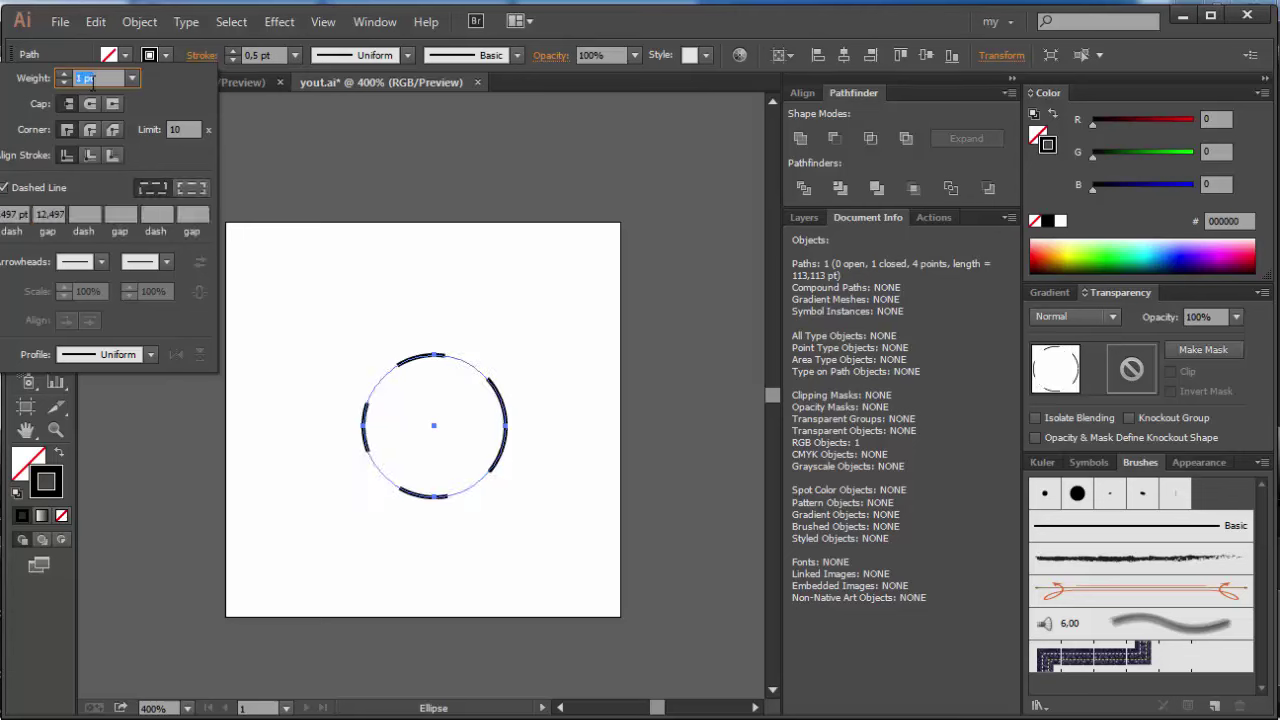
click(86, 102)
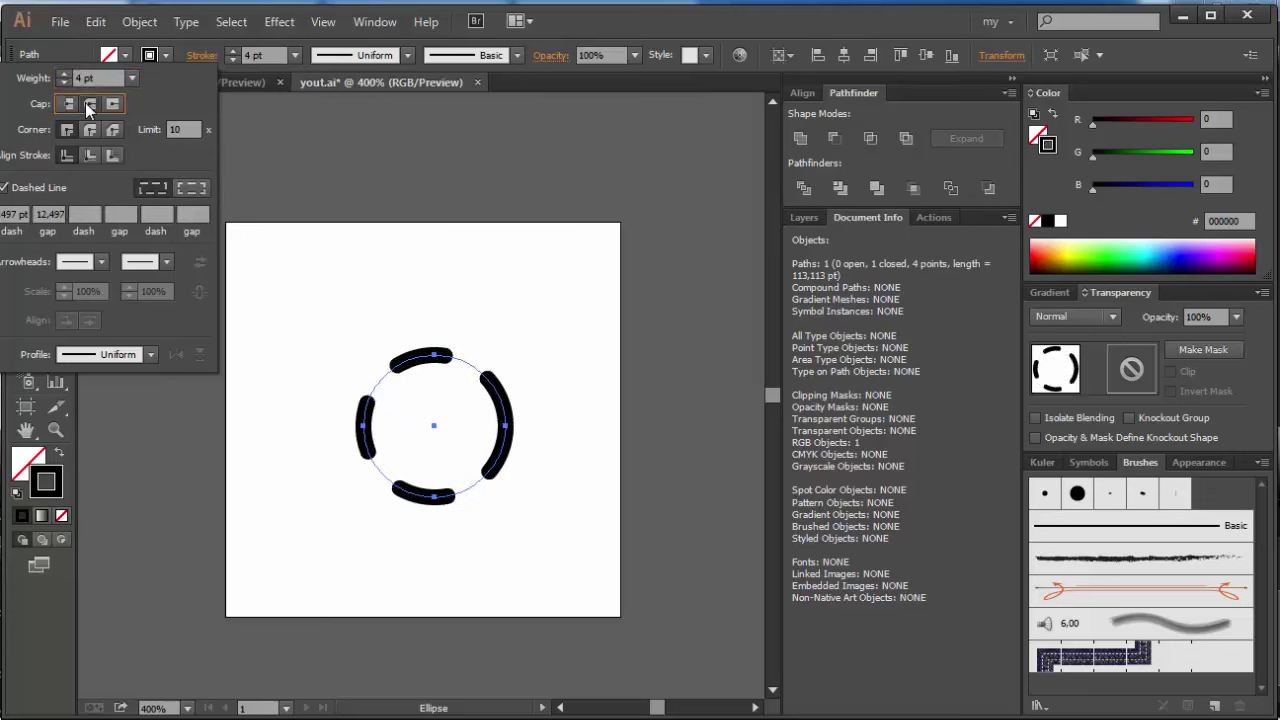
click(190, 190)
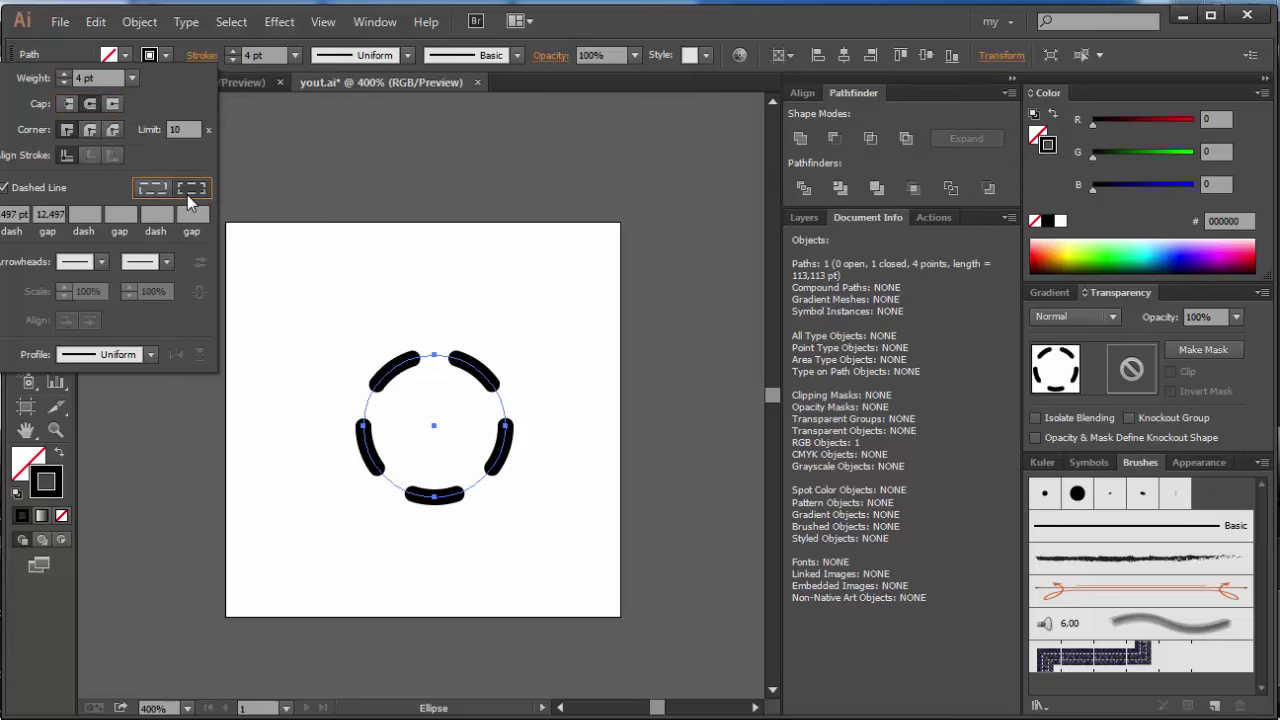
click(69, 104)
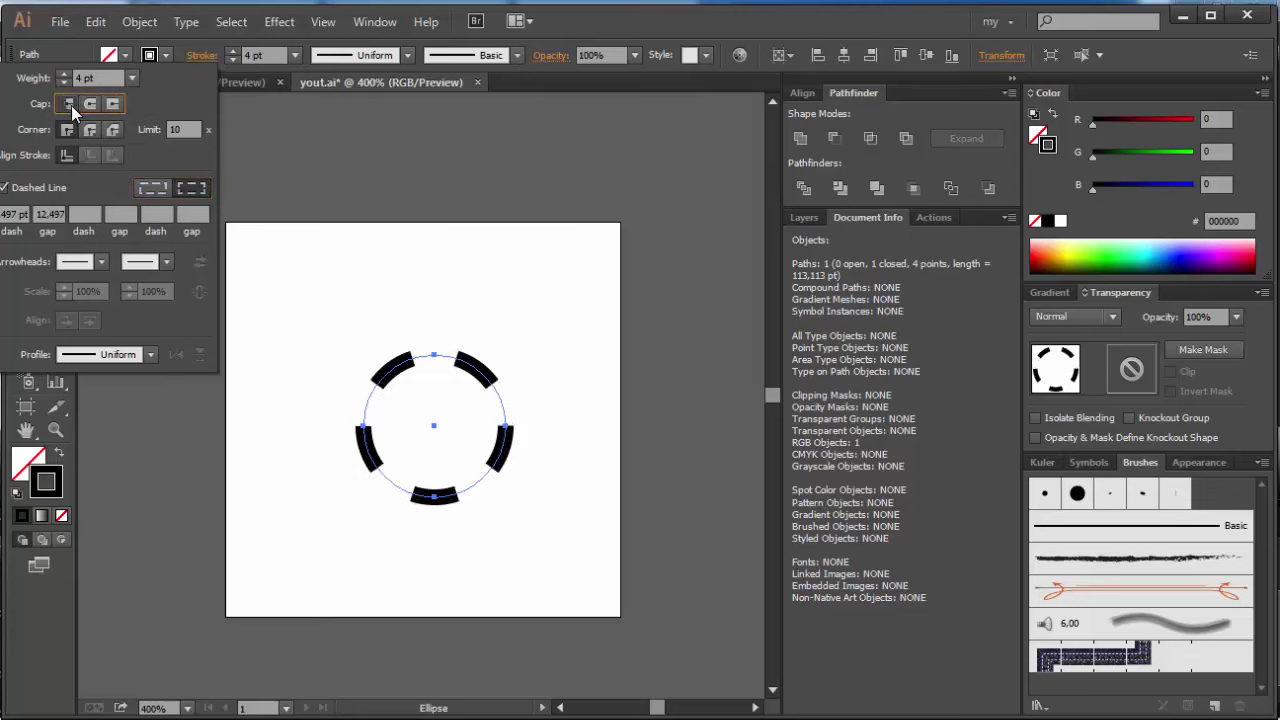
click(308, 180)
click(491, 390)
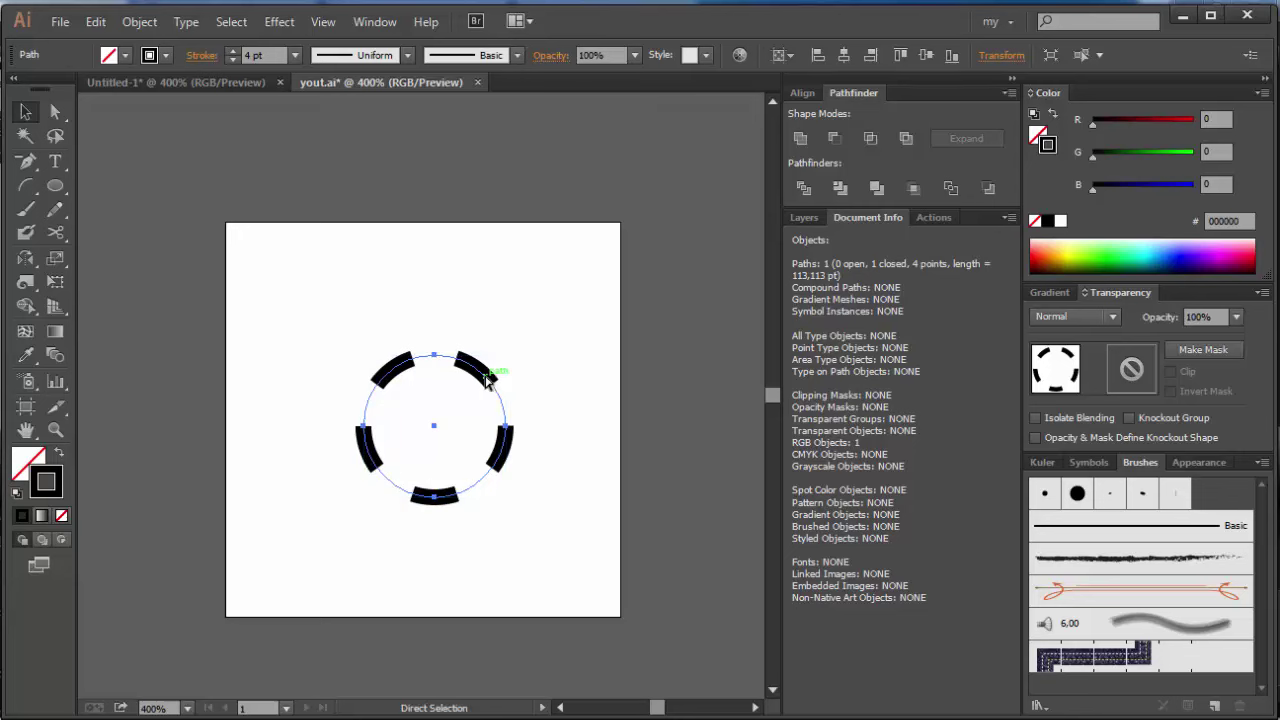
- Scale out a larger copy of the dashed circle and stroke it with 0 pt dashes and 1 pt gaps
drag(434, 355, 434, 331)
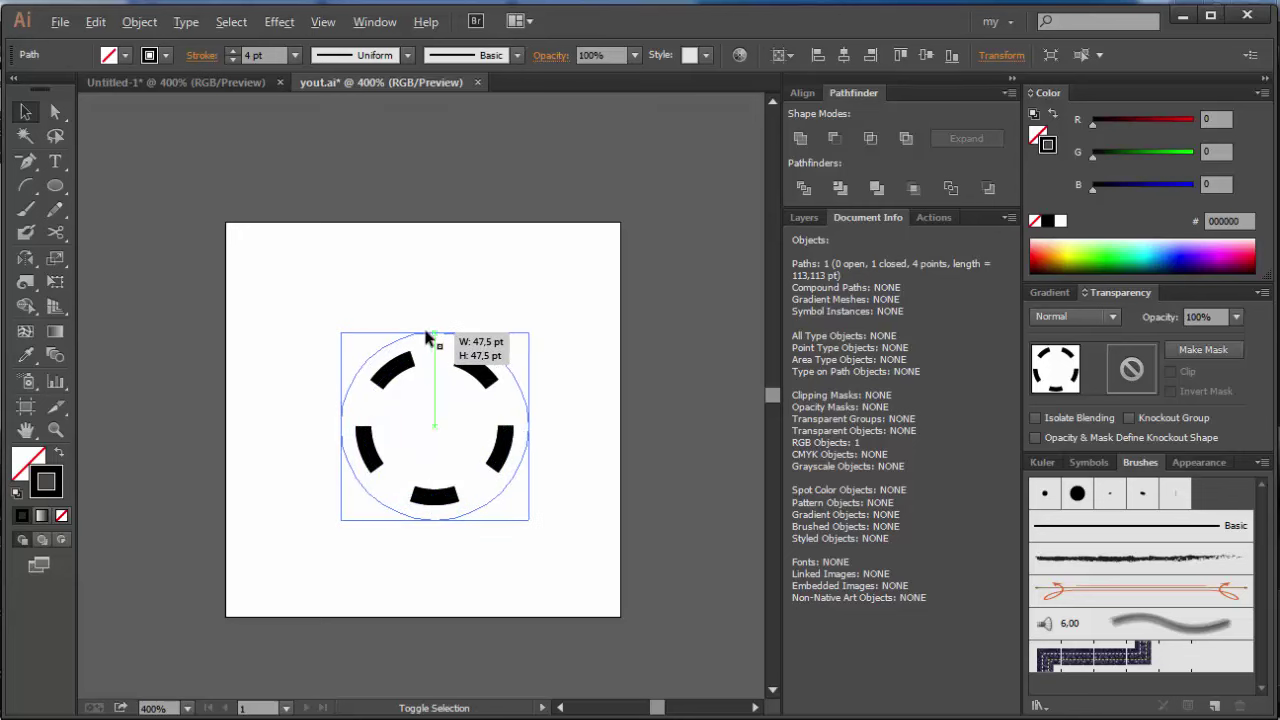
click(200, 55)
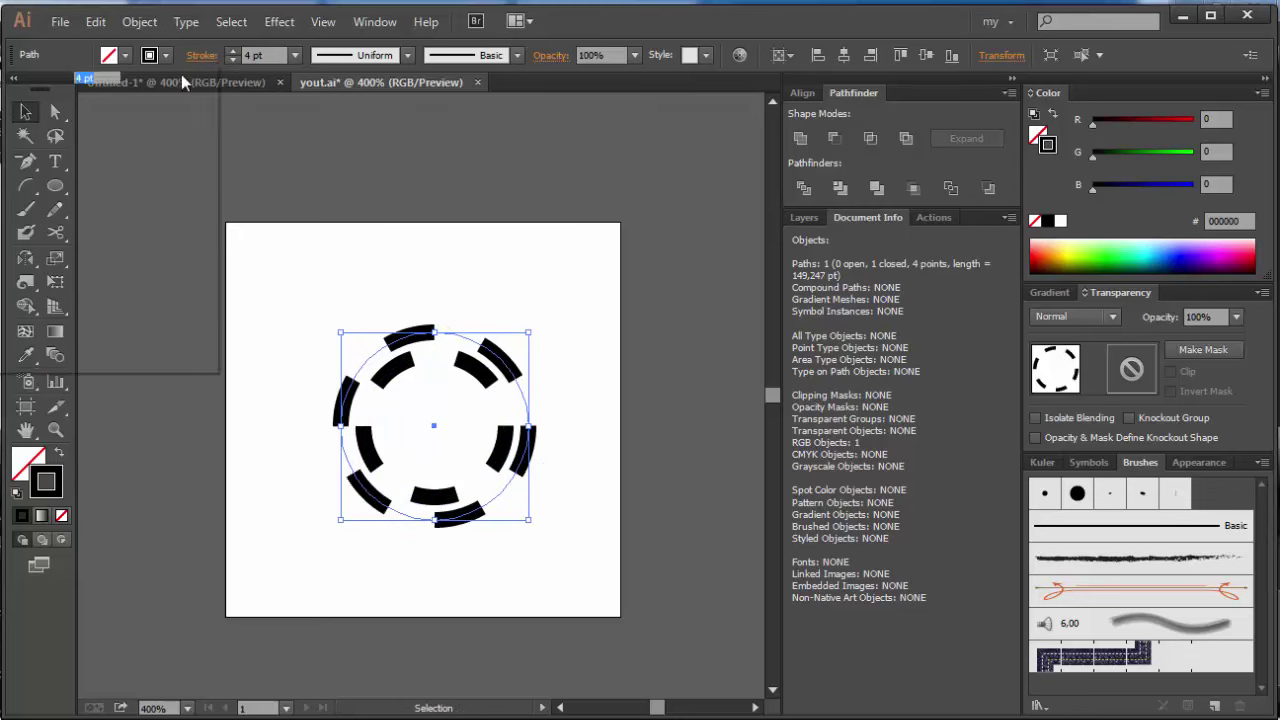
click(22, 214)
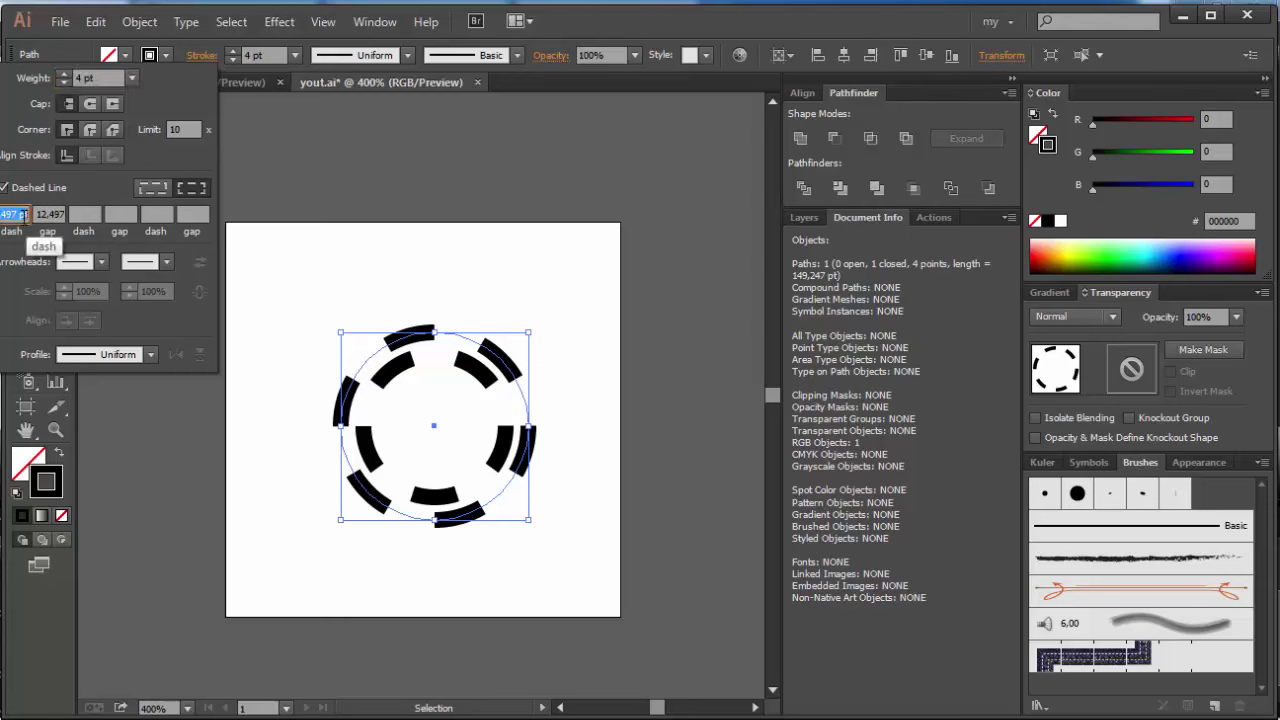
key(Tab)
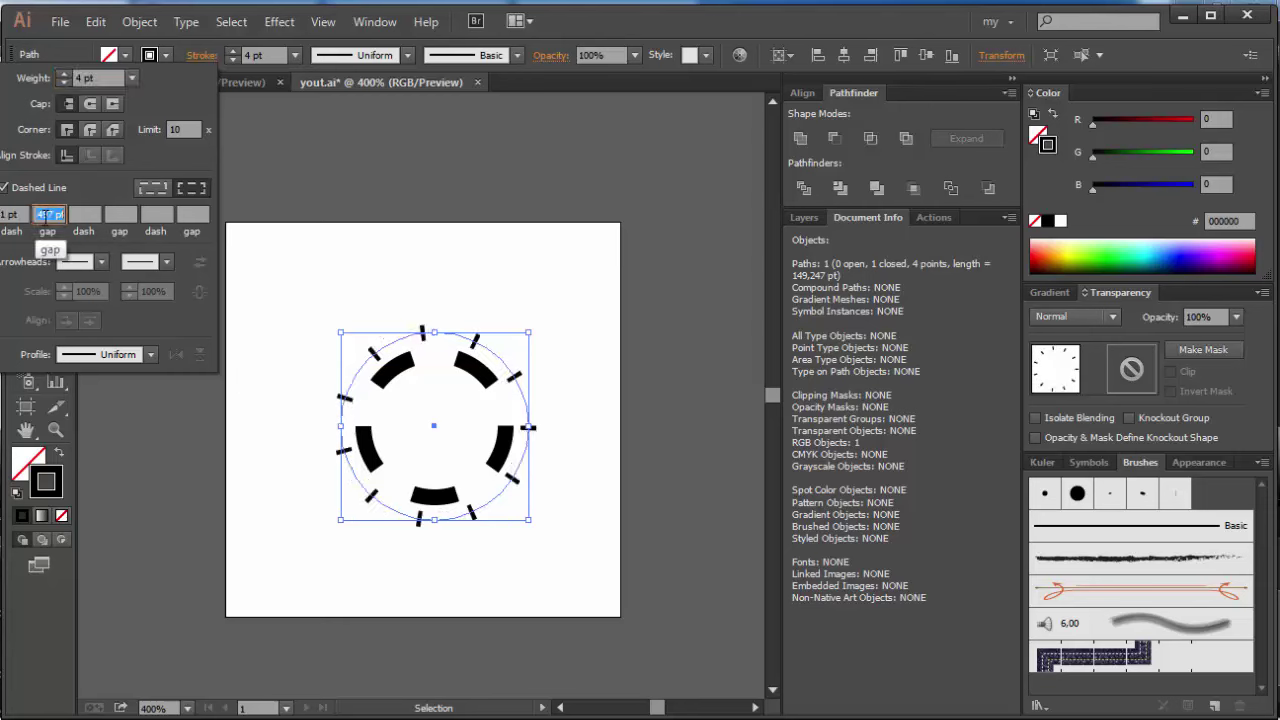
key(Tab)
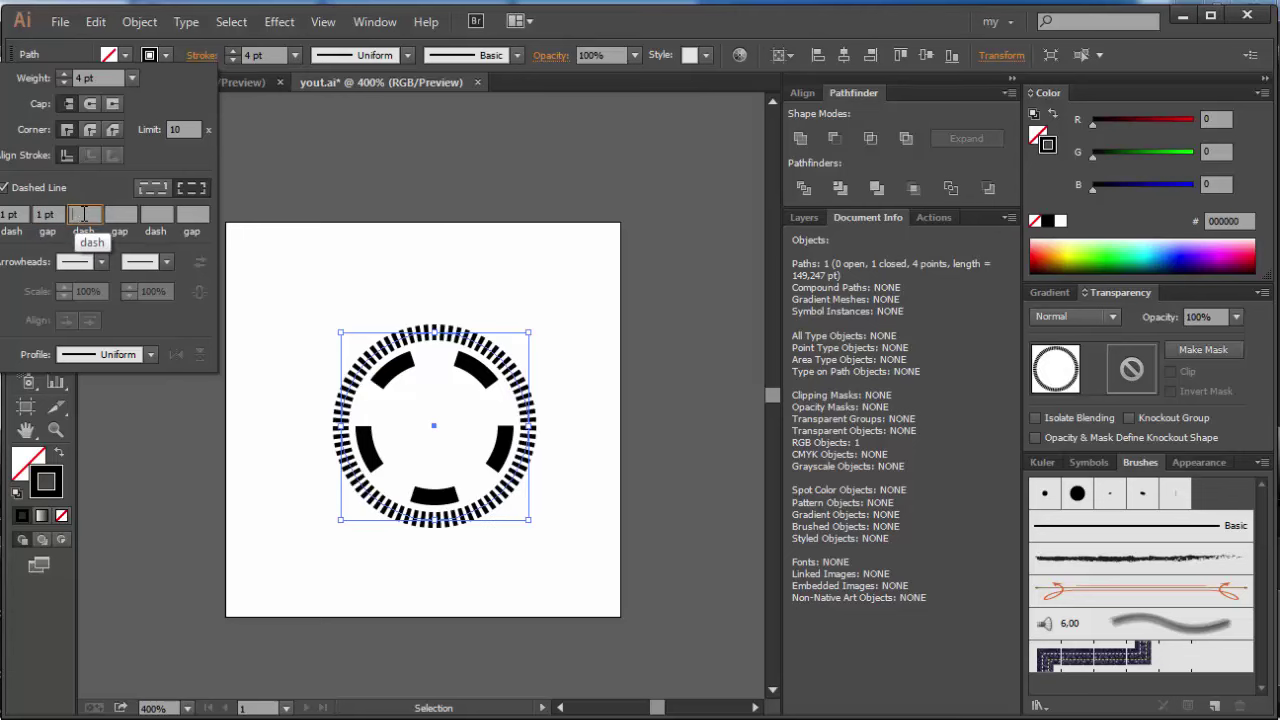
click(10, 214)
text(0)
key(Return)
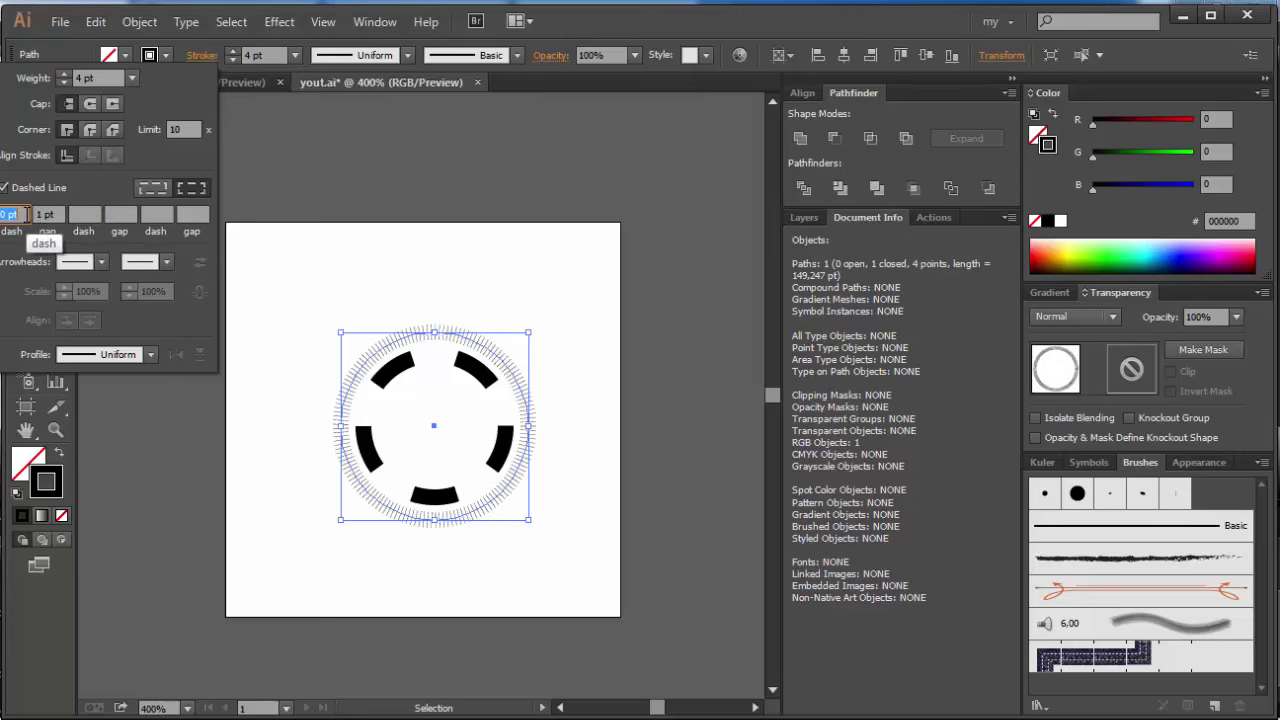
click(282, 229)
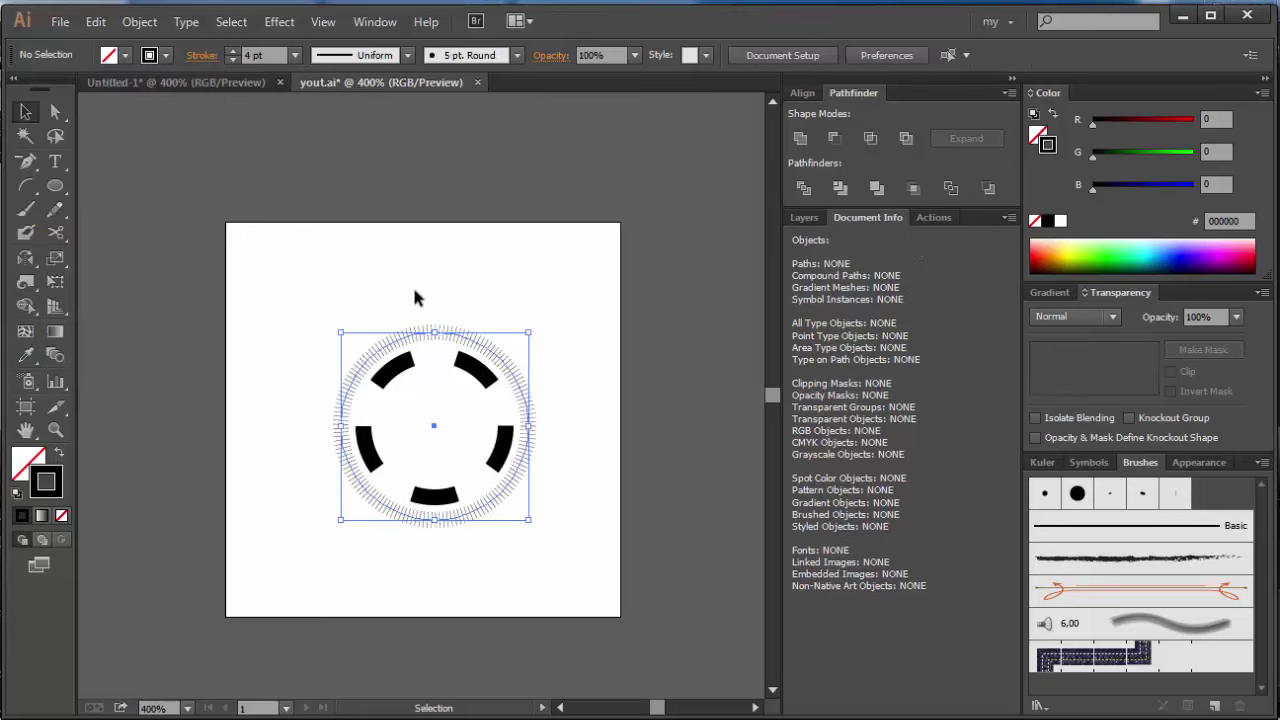
click(414, 294)
- Scale a larger copy of the tick ring and give it a thin solid 1 pt tapered stroke
key(a)
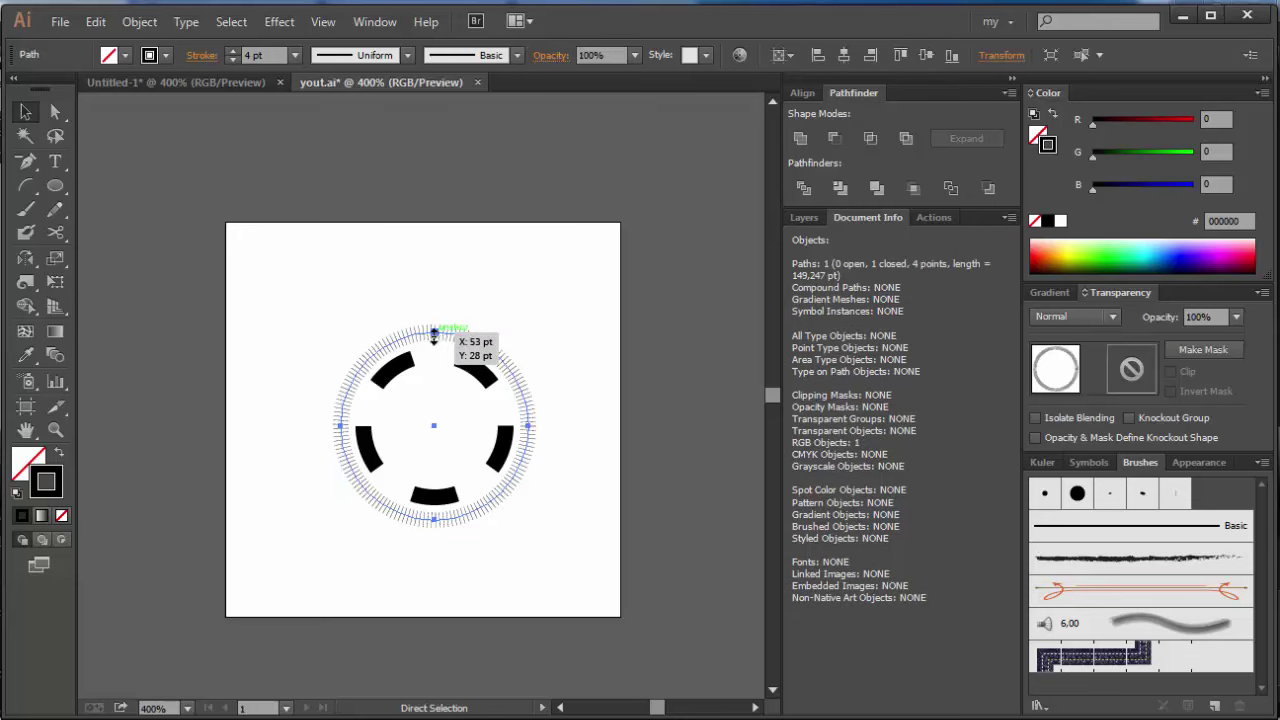
key(v)
drag(434, 328, 434, 313)
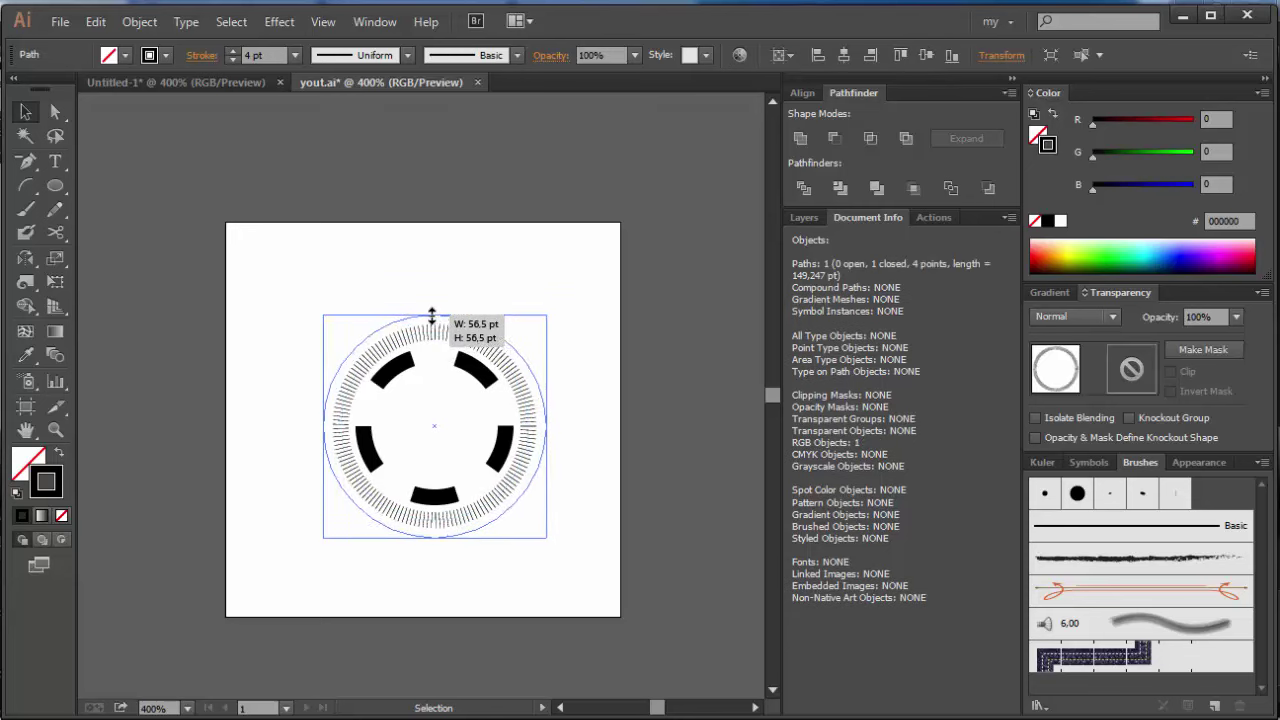
click(201, 55)
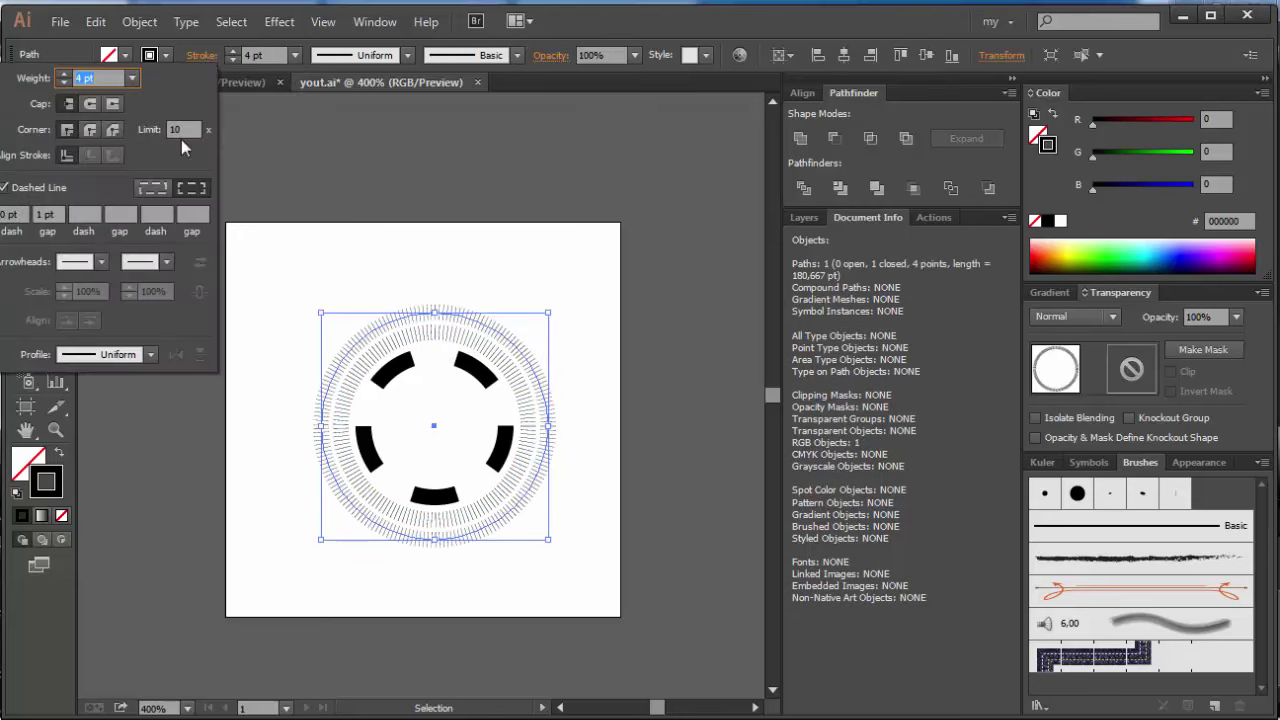
click(27, 189)
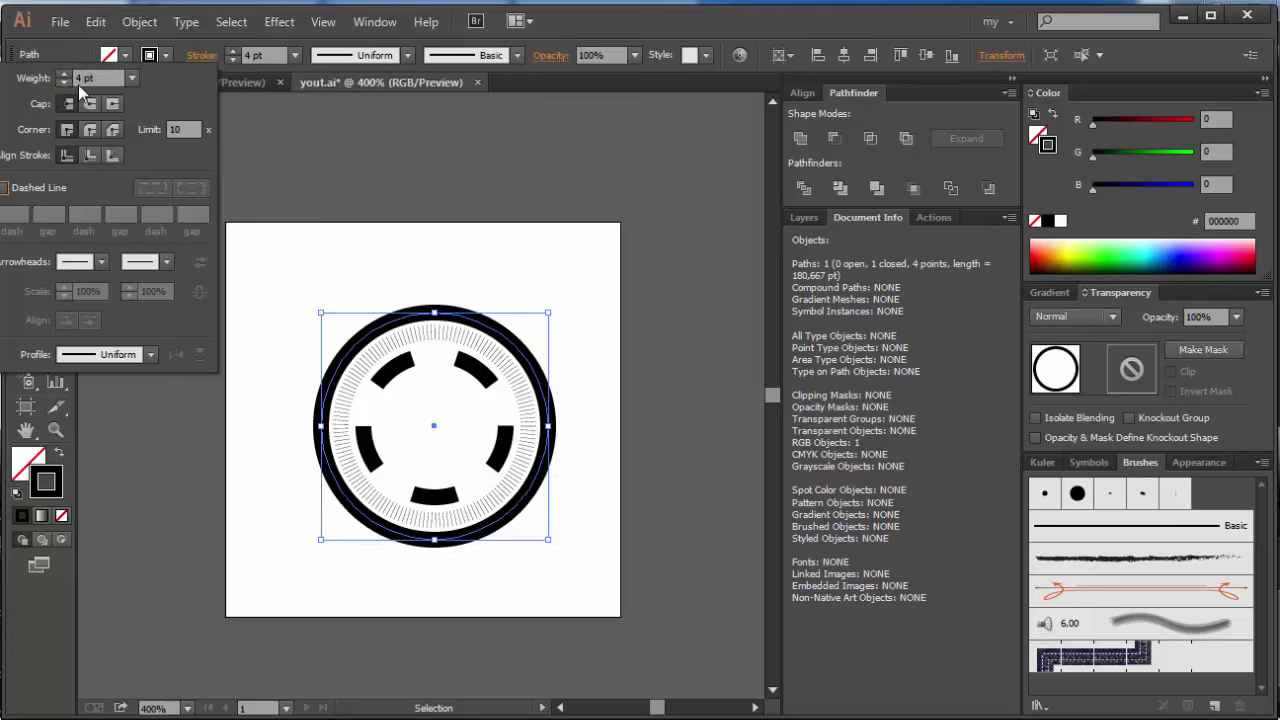
click(100, 78)
key(Down)
key(Down)
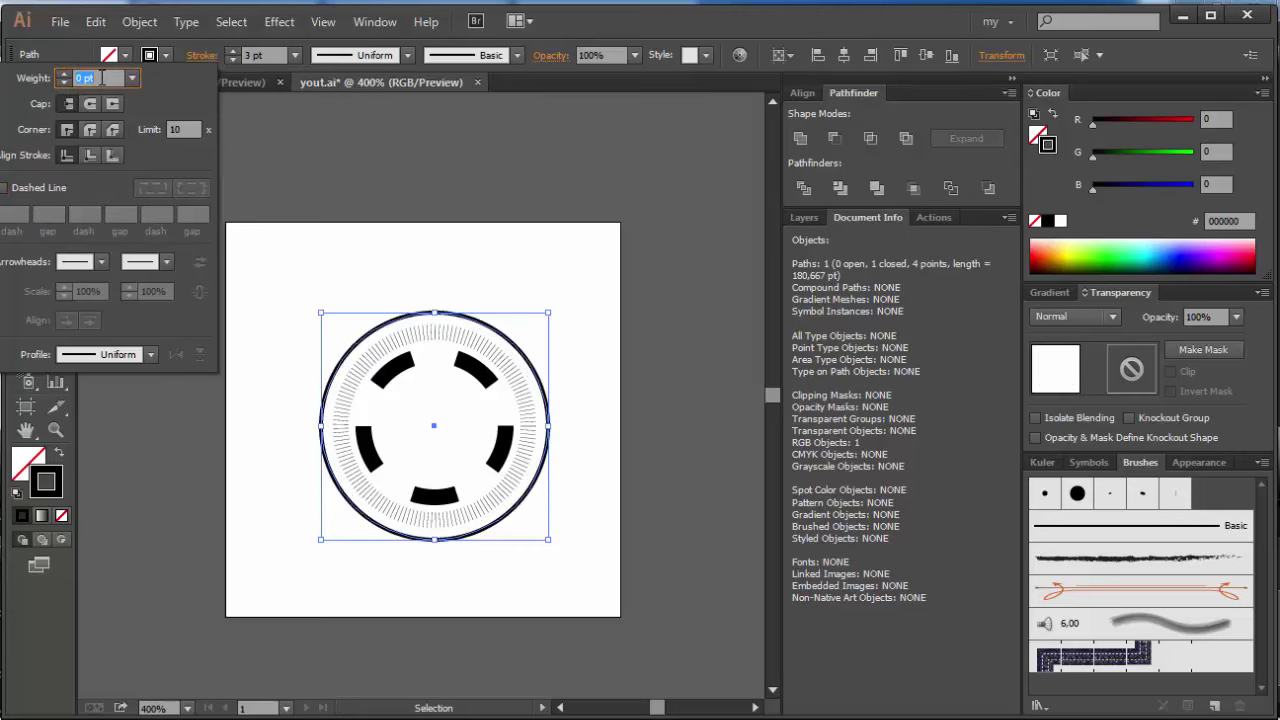
click(150, 354)
click(95, 476)
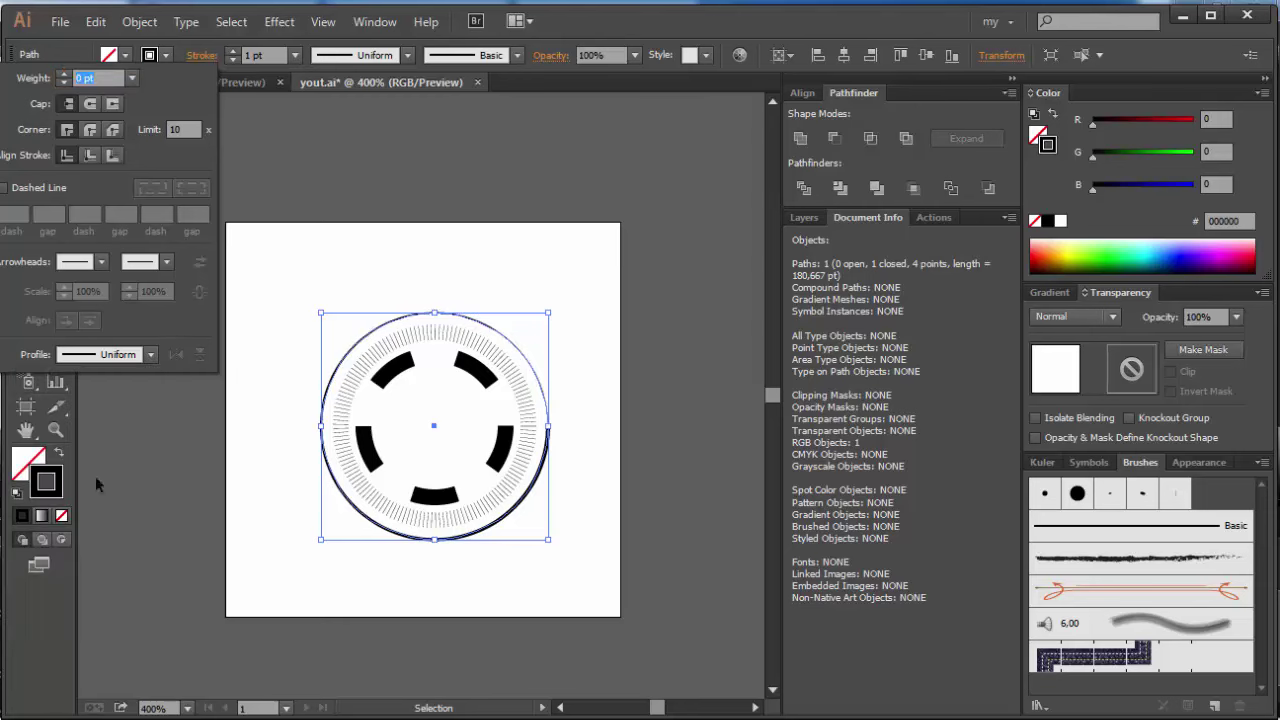
- Cut the outer ring with the Scissors tool on its right side and delete the small piece
click(341, 183)
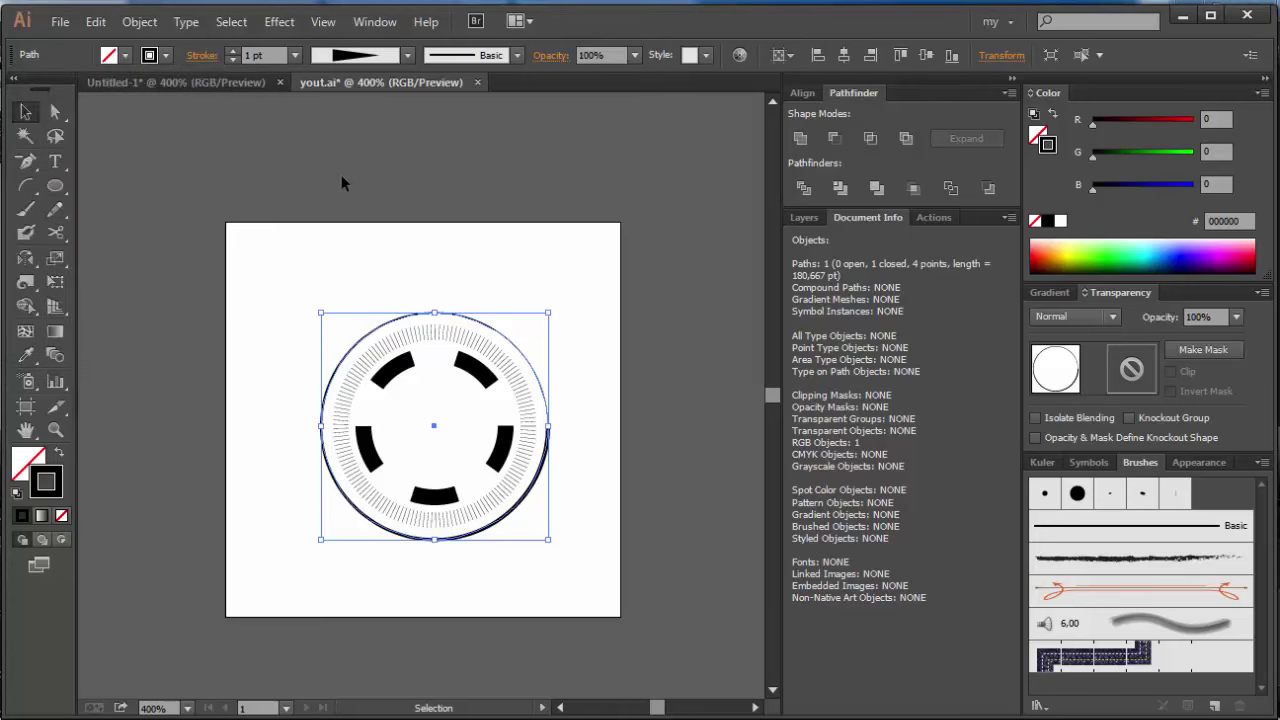
click(55, 232)
click(428, 313)
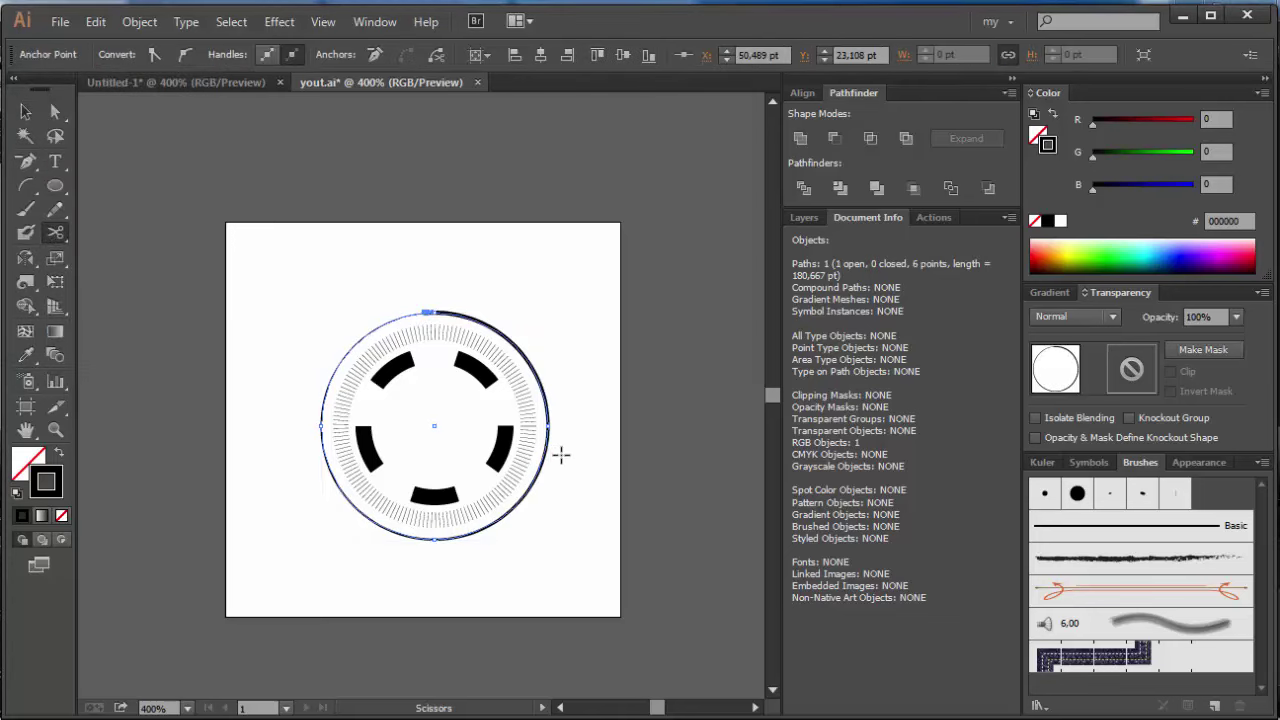
click(546, 441)
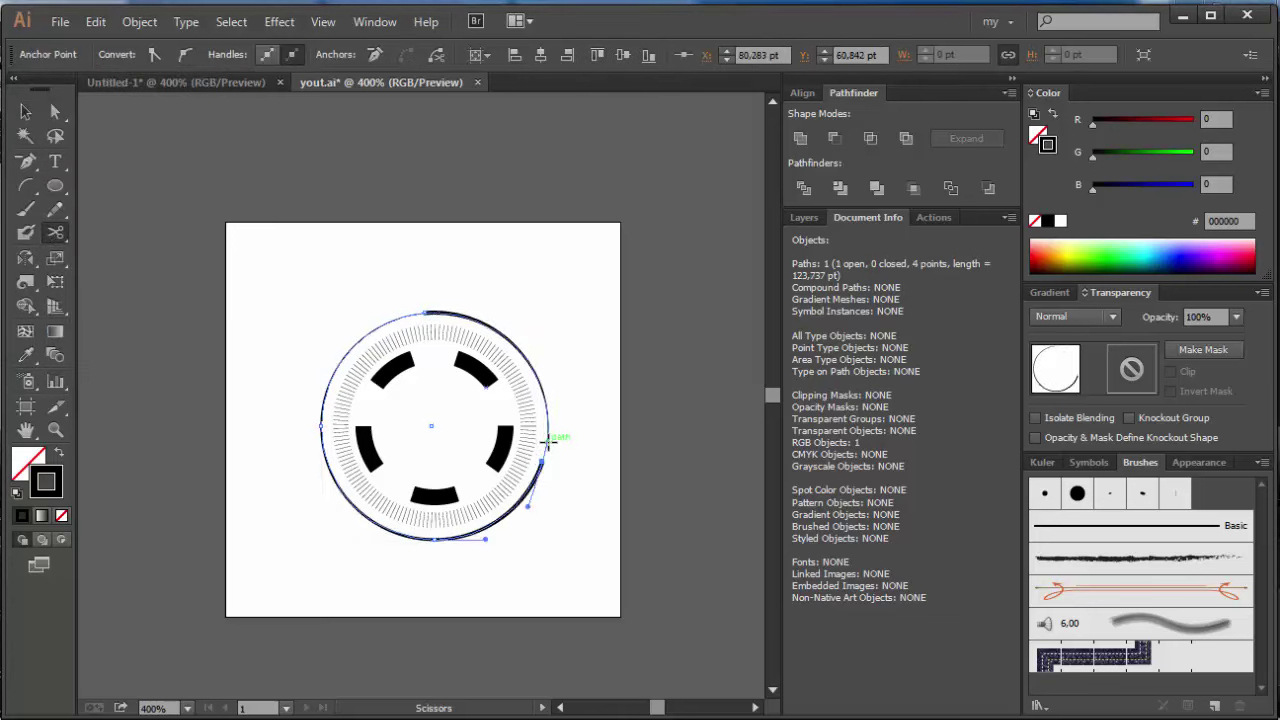
click(545, 455)
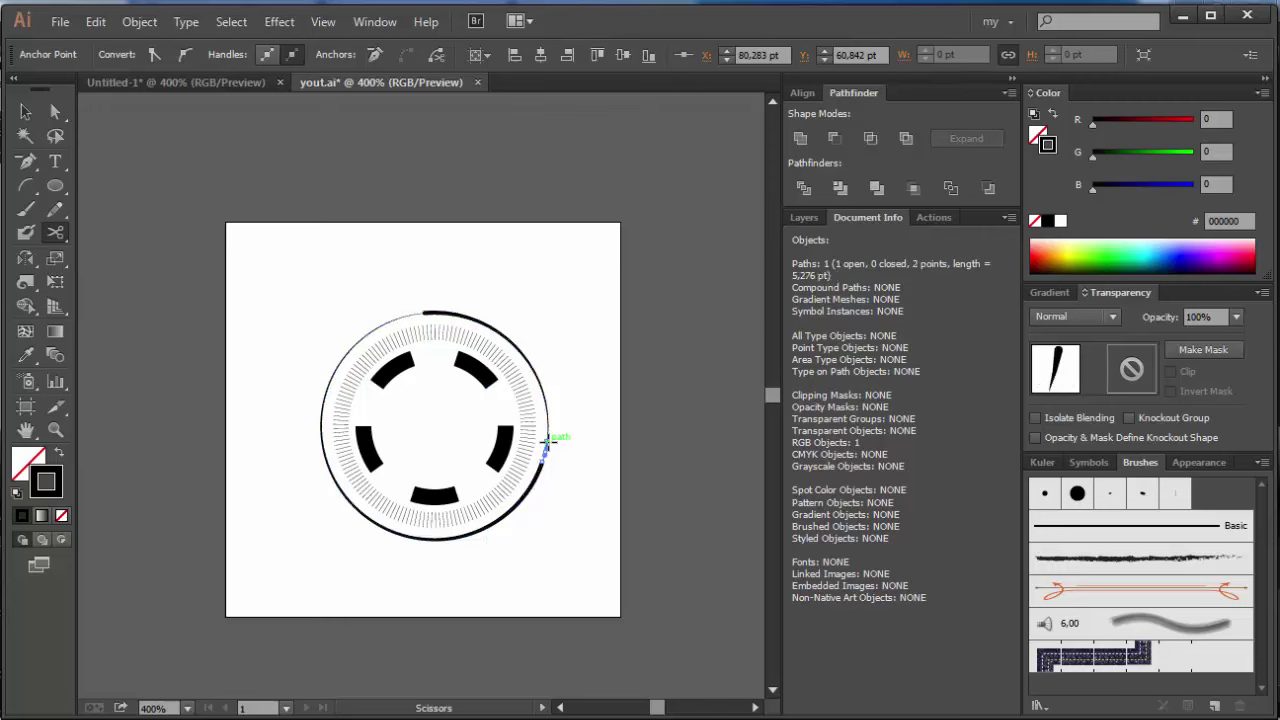
click(25, 112)
click(578, 373)
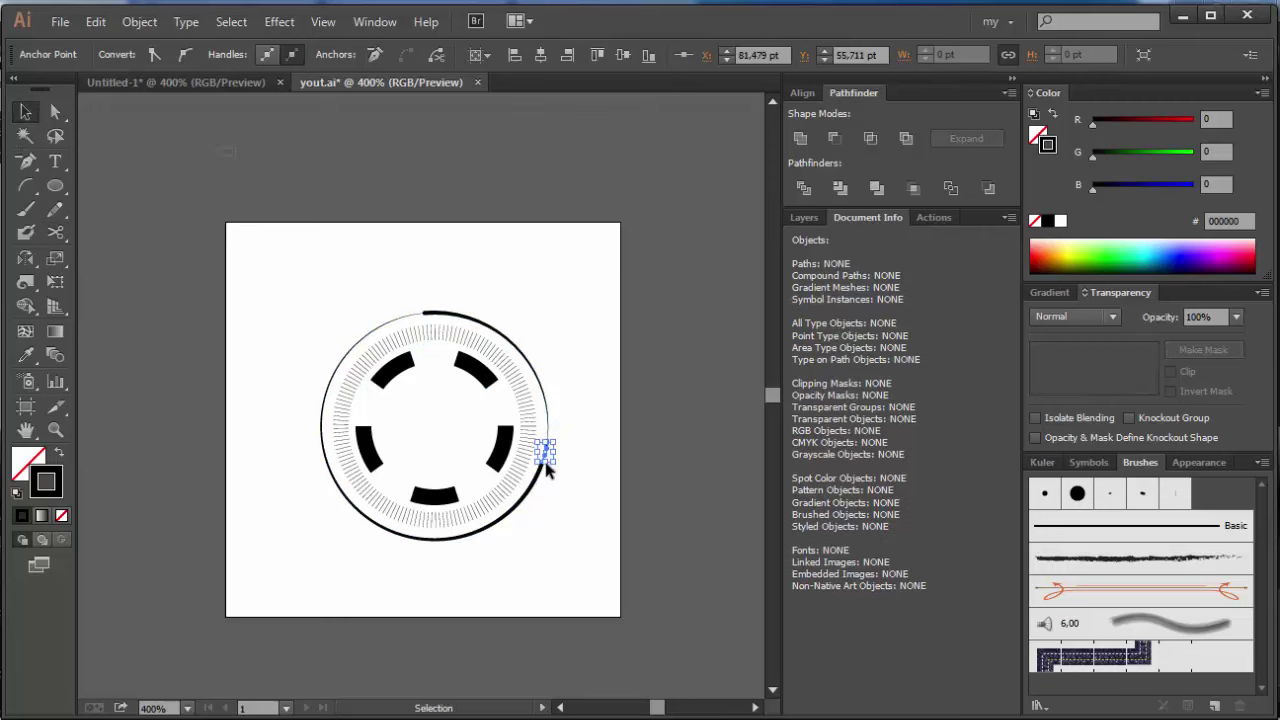
click(545, 452)
key(Delete)
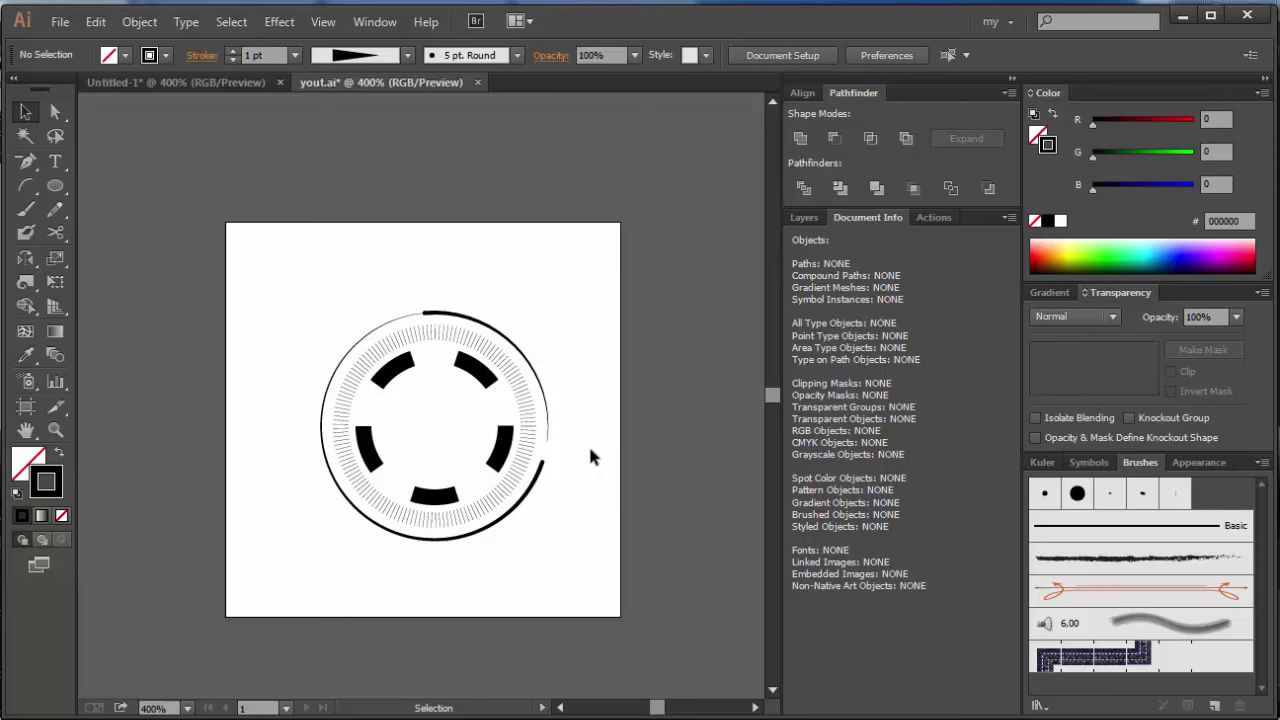
click(533, 480)
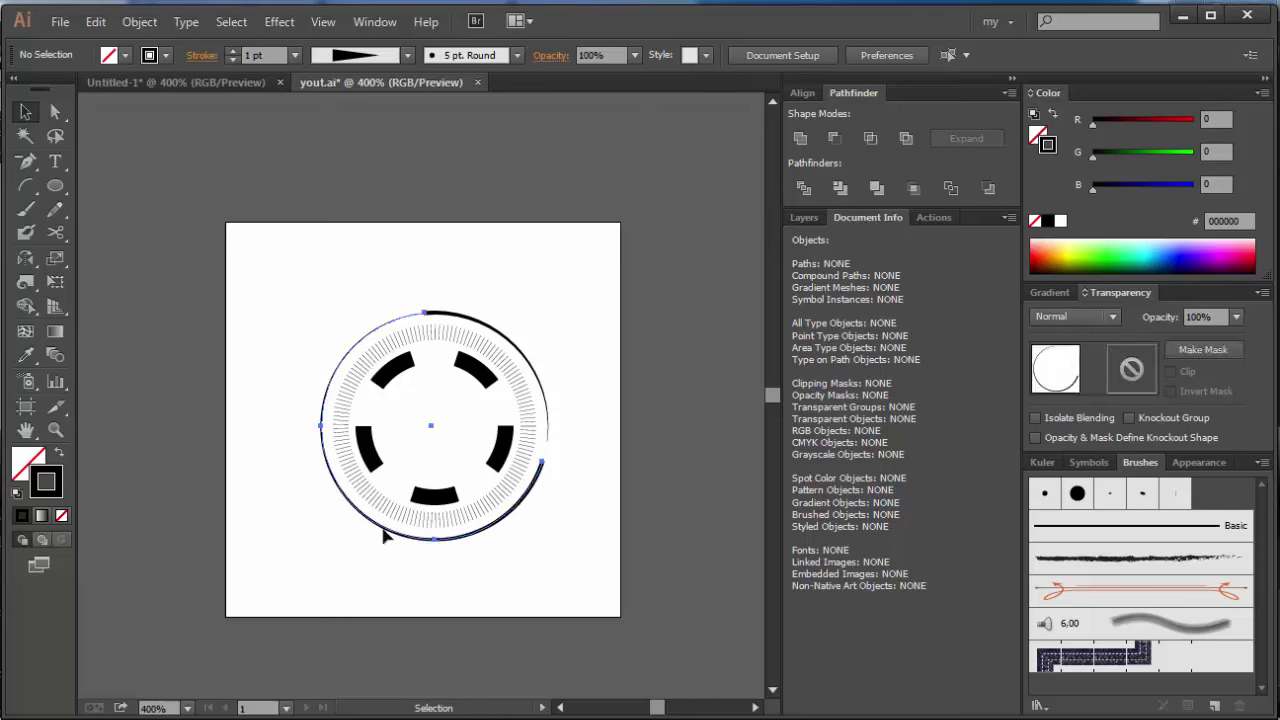
- Enlarge the open outer ring and give it a 2 pt tapering width-profile stroke
drag(321, 539, 308, 555)
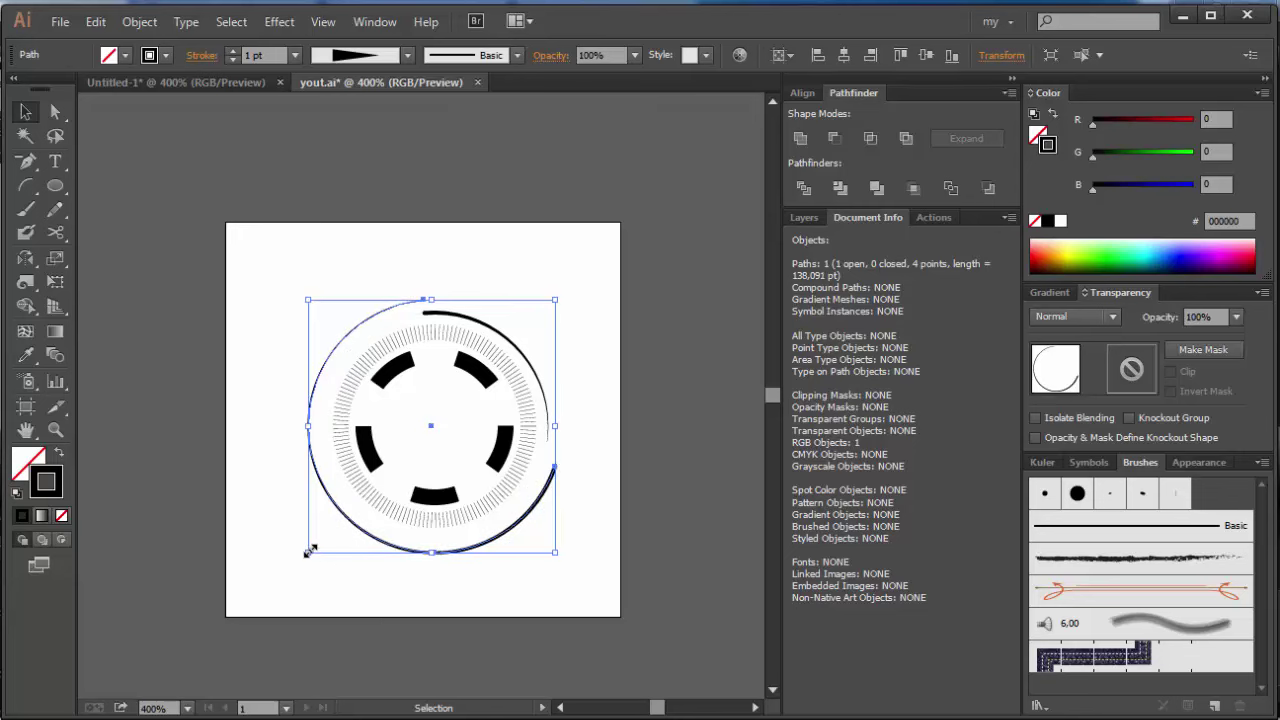
click(262, 55)
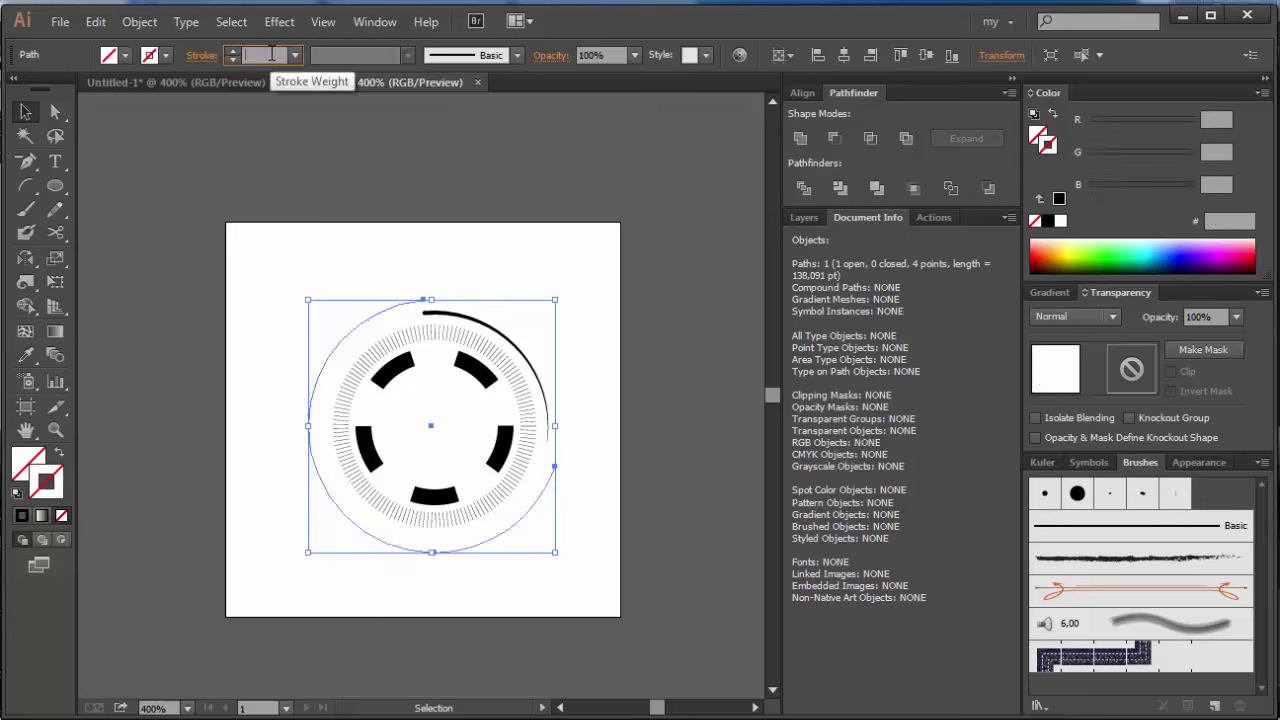
key(Up)
key(Up)
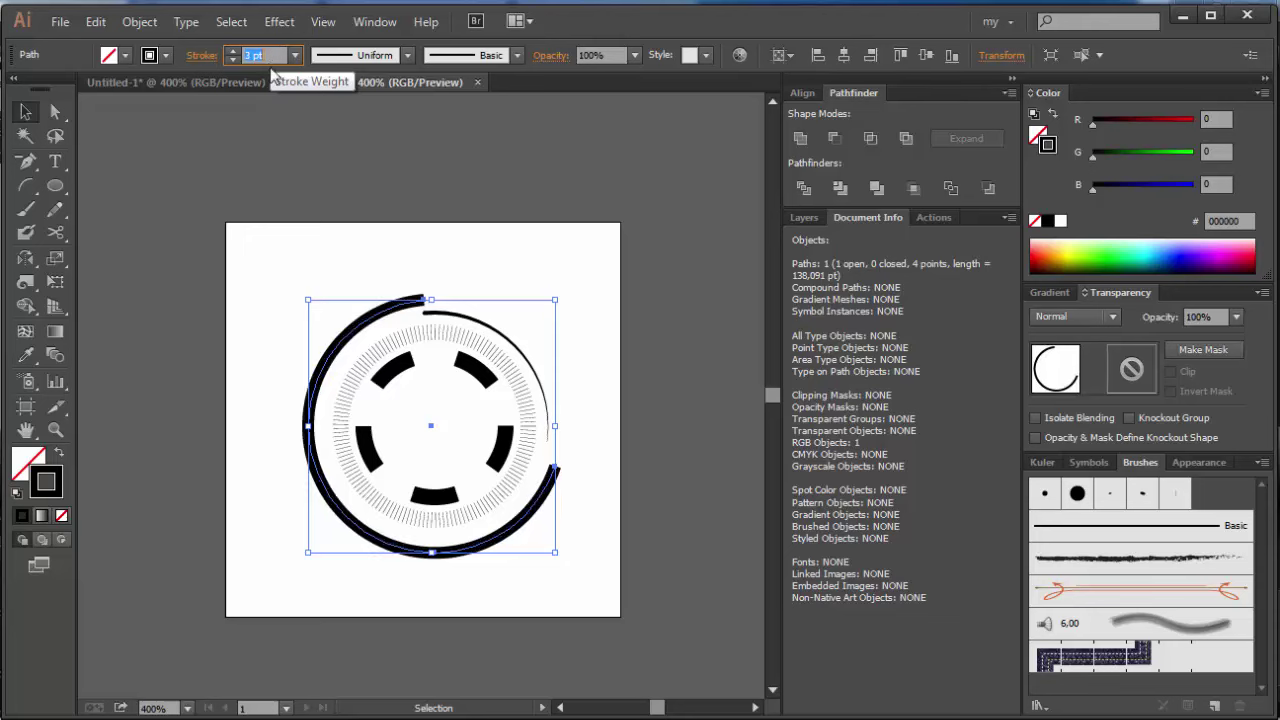
click(201, 55)
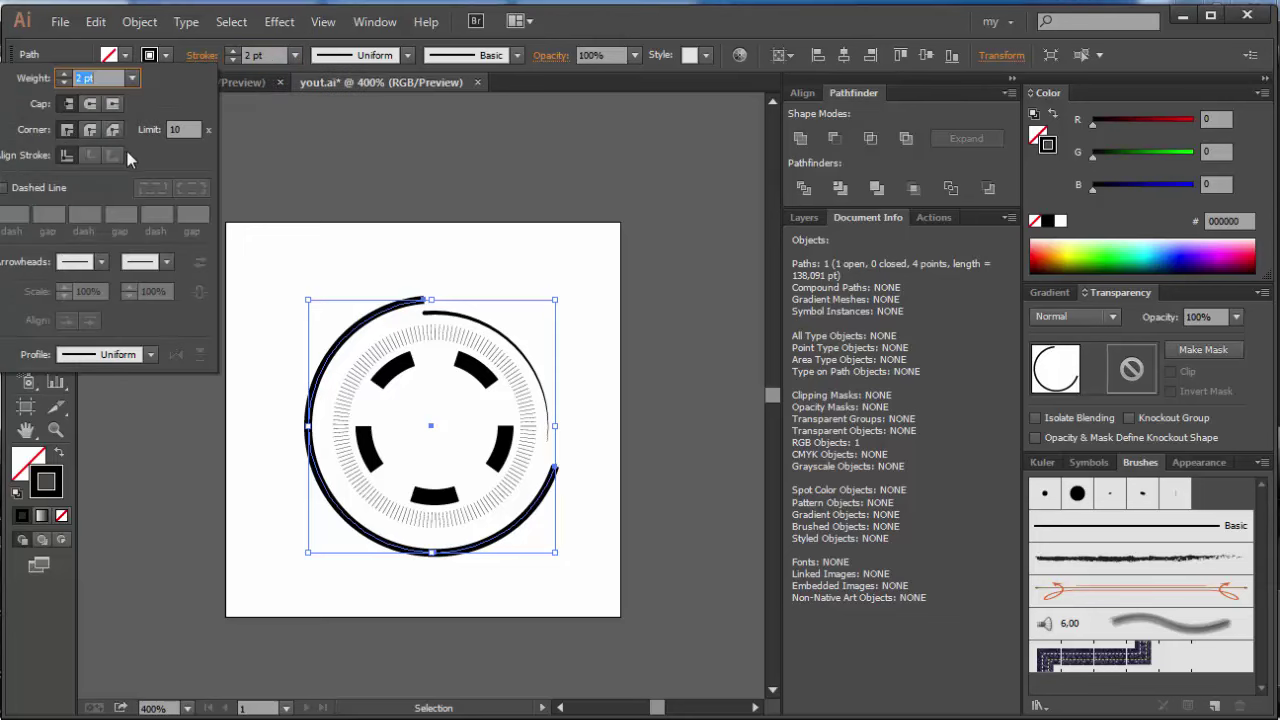
click(150, 354)
click(114, 510)
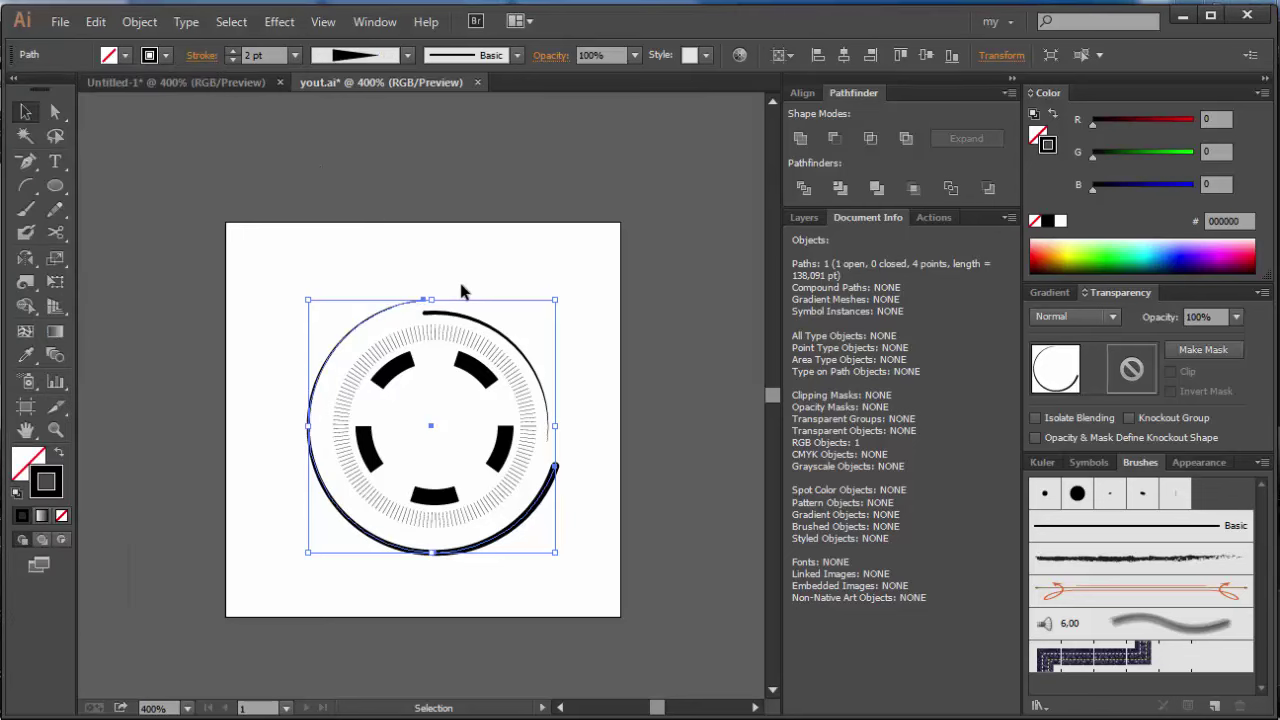
click(455, 312)
- Check the thin top arc's 1 pt tapered stroke settings, then deselect it
click(455, 314)
click(201, 55)
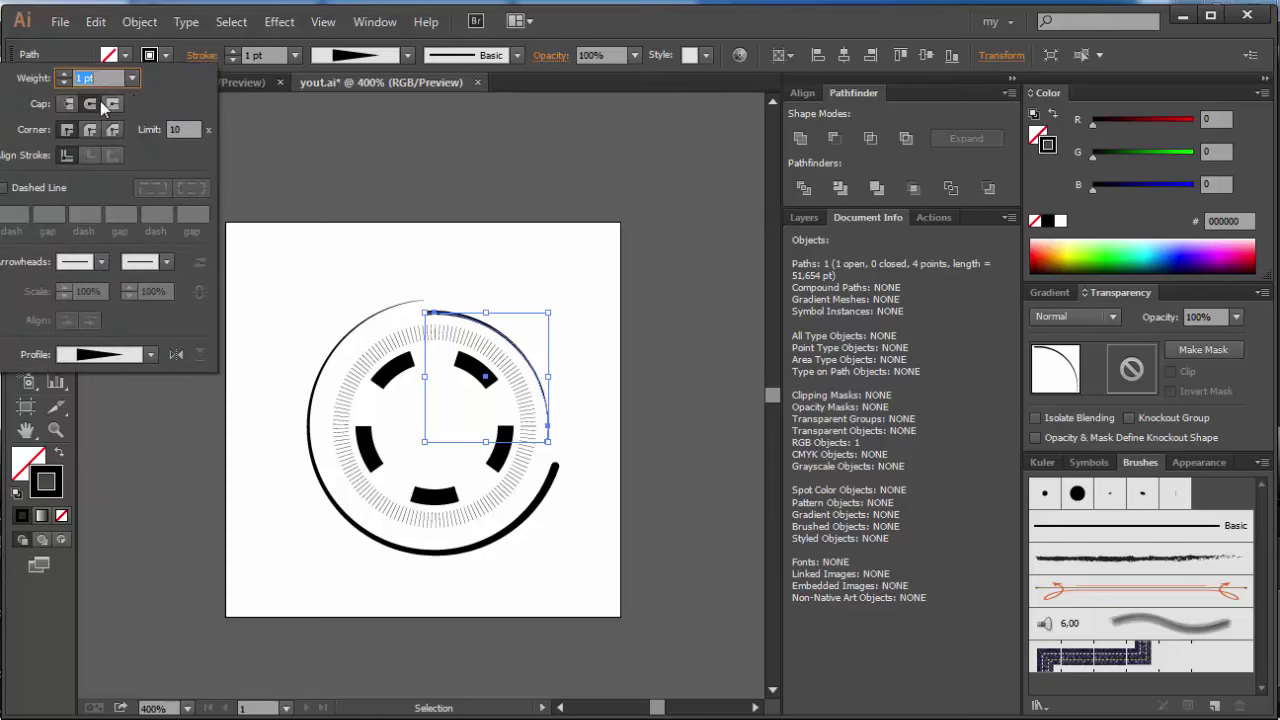
key(Escape)
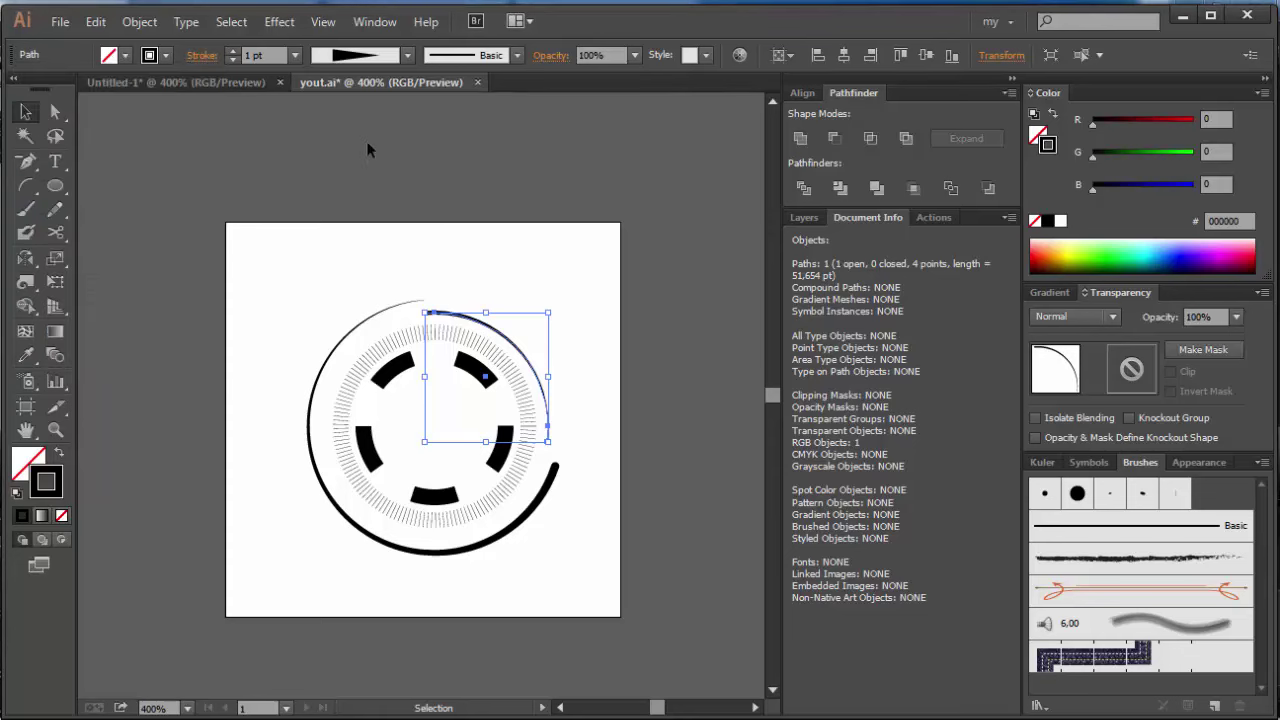
click(344, 148)
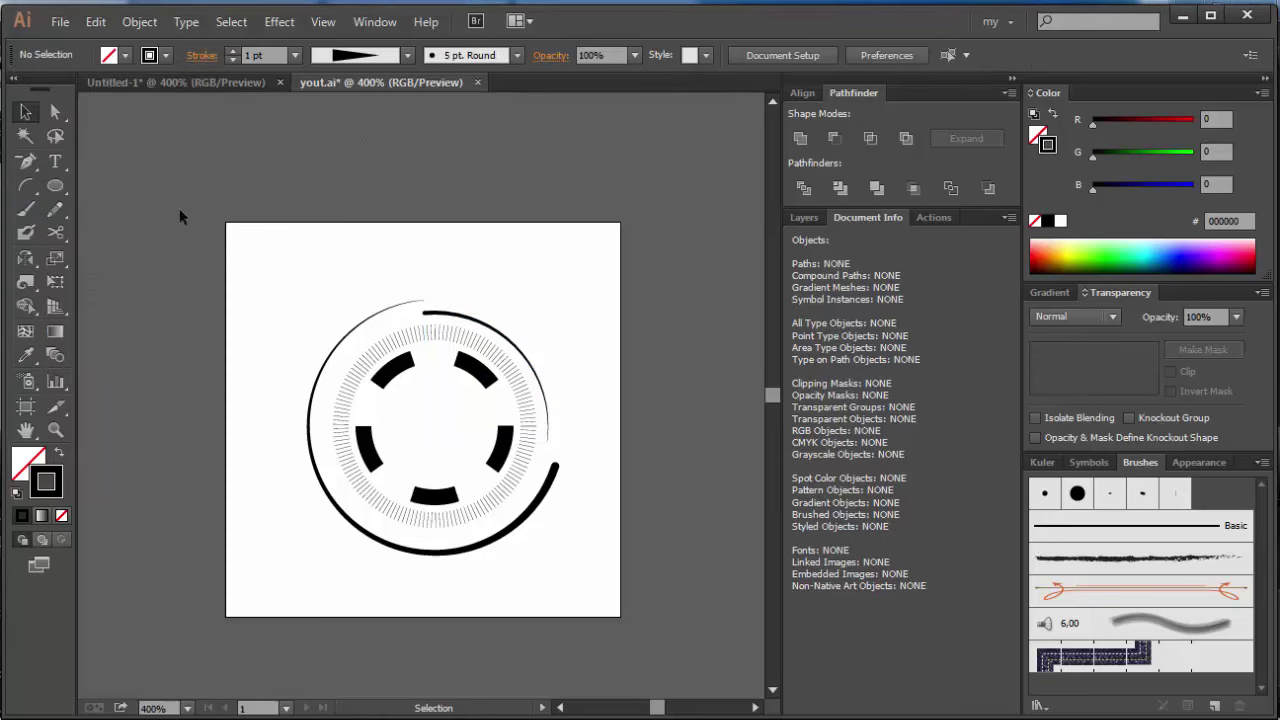
- Scale a smaller copy of the block ring inward, set its stroke to 12 pt, and shrink it further
click(402, 370)
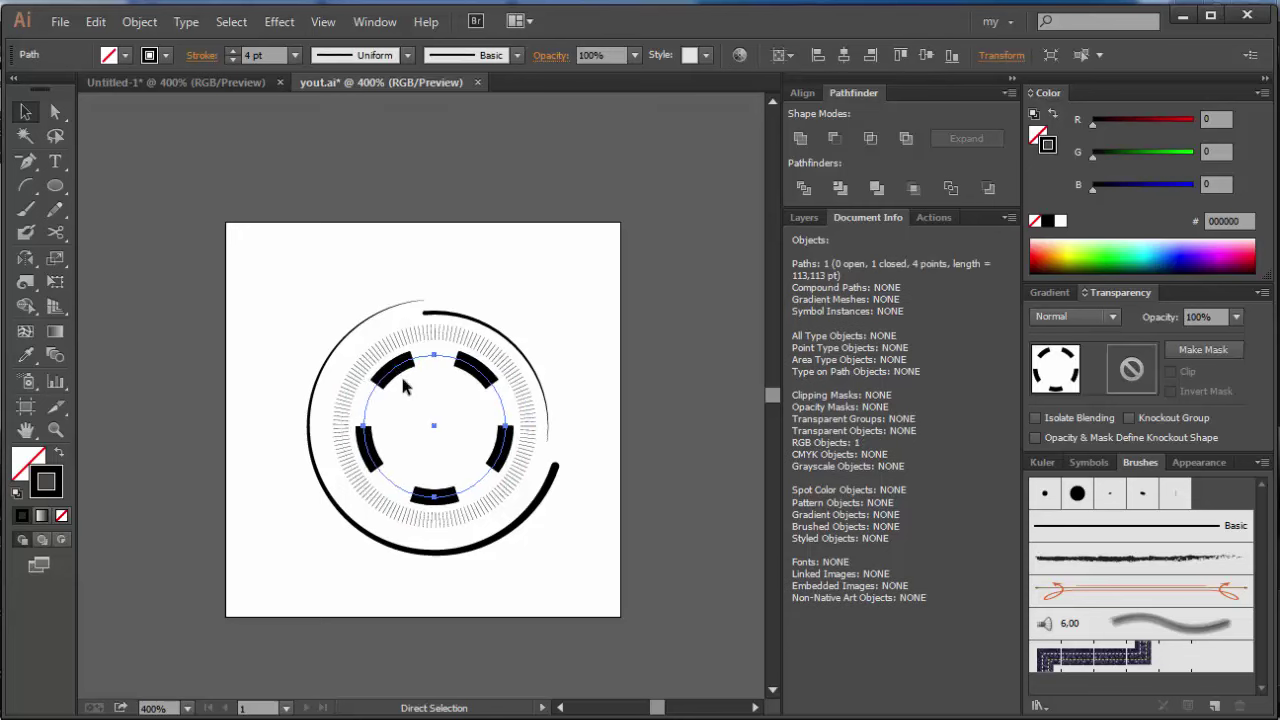
drag(427, 363, 440, 372)
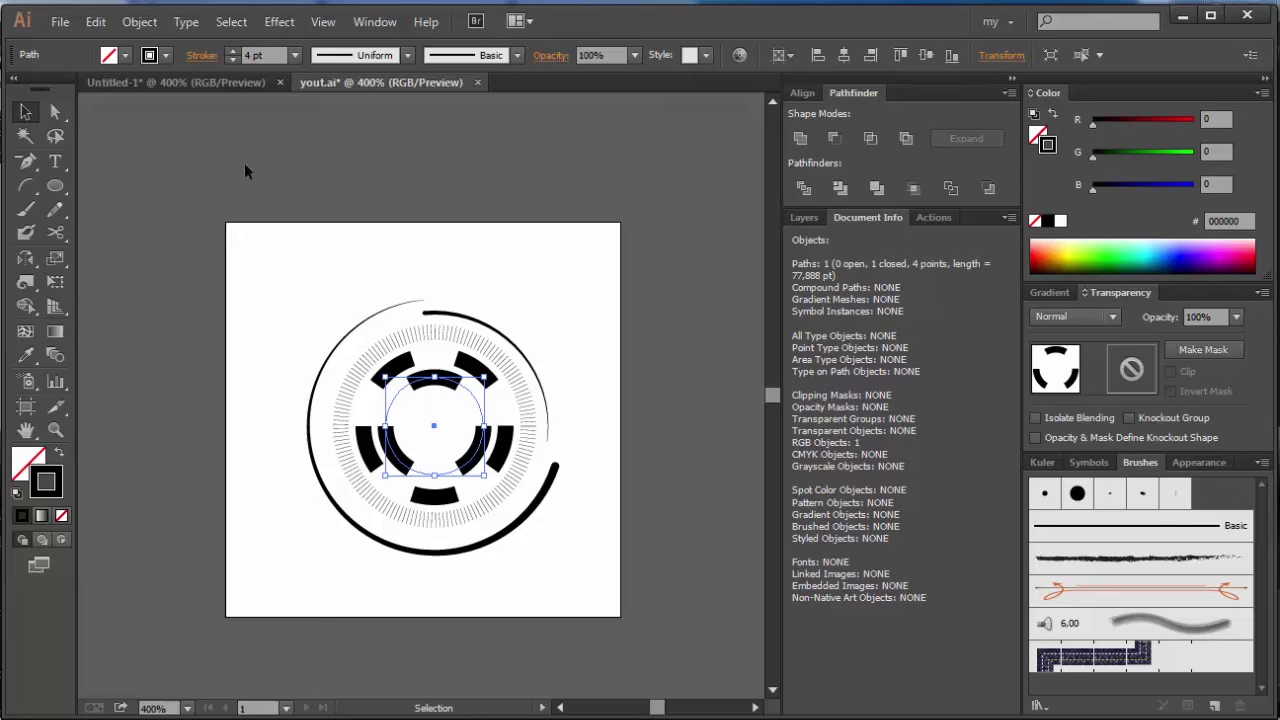
click(201, 57)
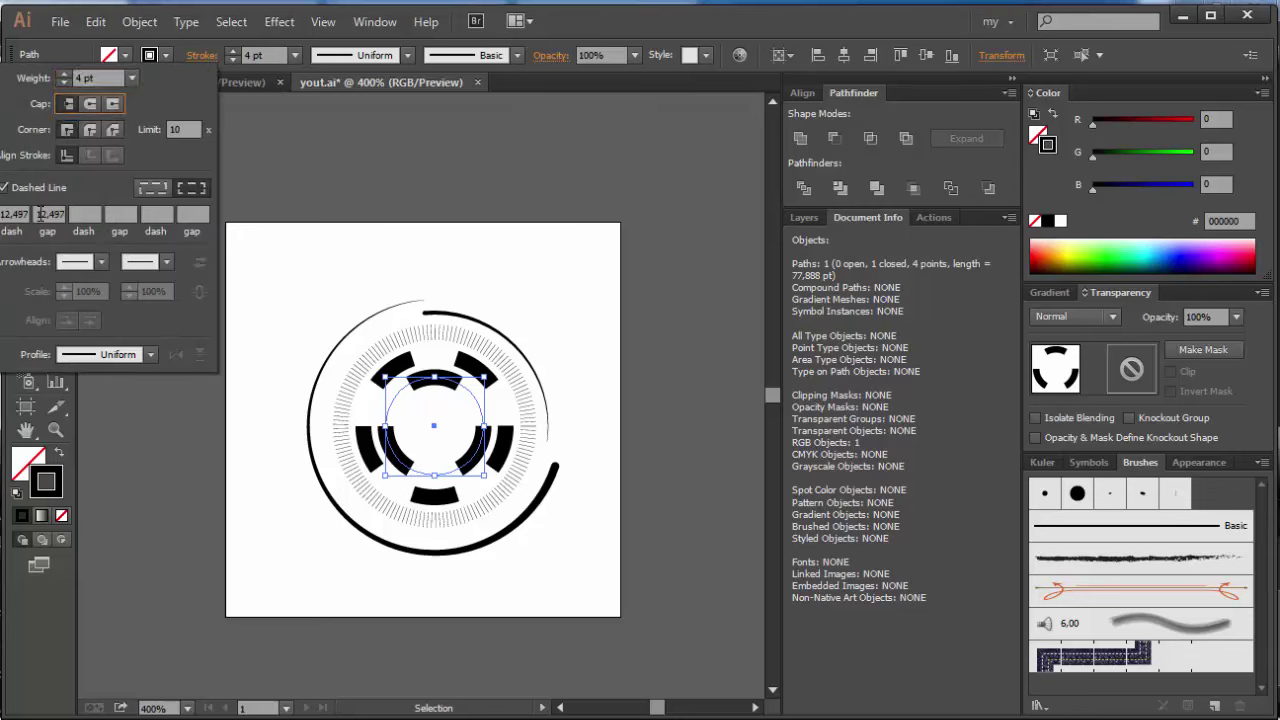
click(107, 79)
key(Up)
key(Up)
key(Up)
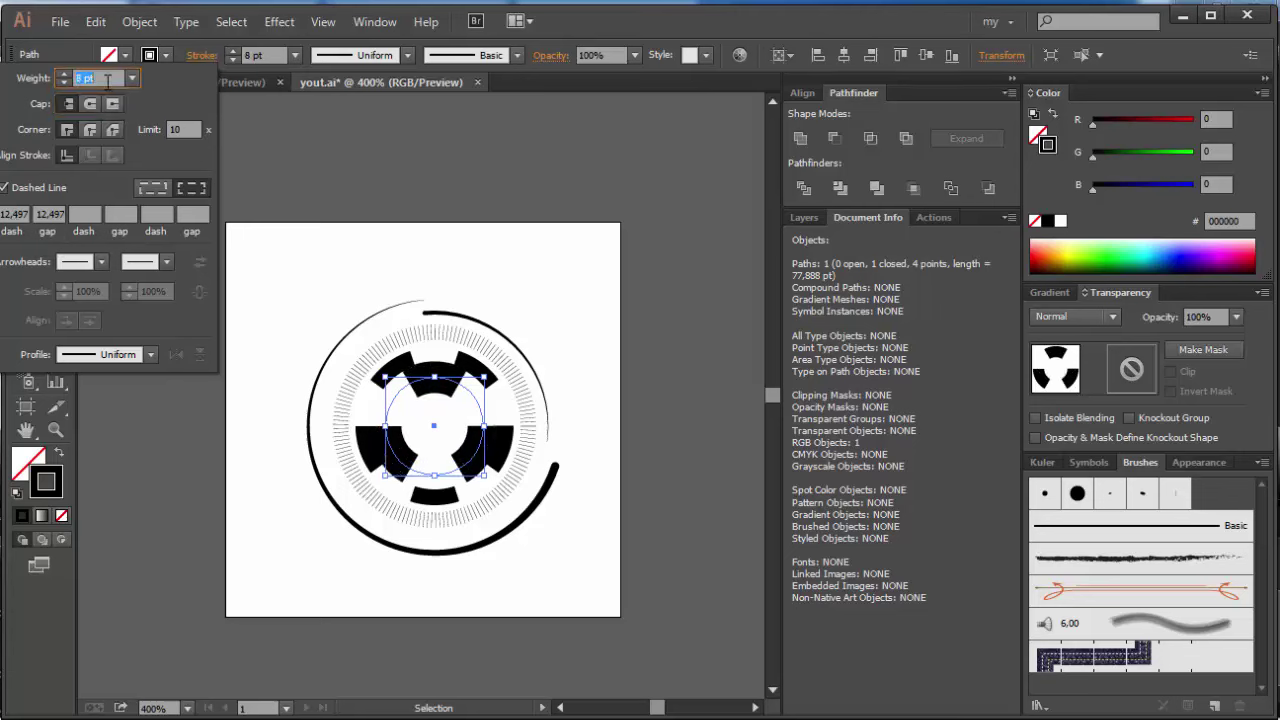
key(Up)
key(Up)
key(Up)
key(Up)
key(Up)
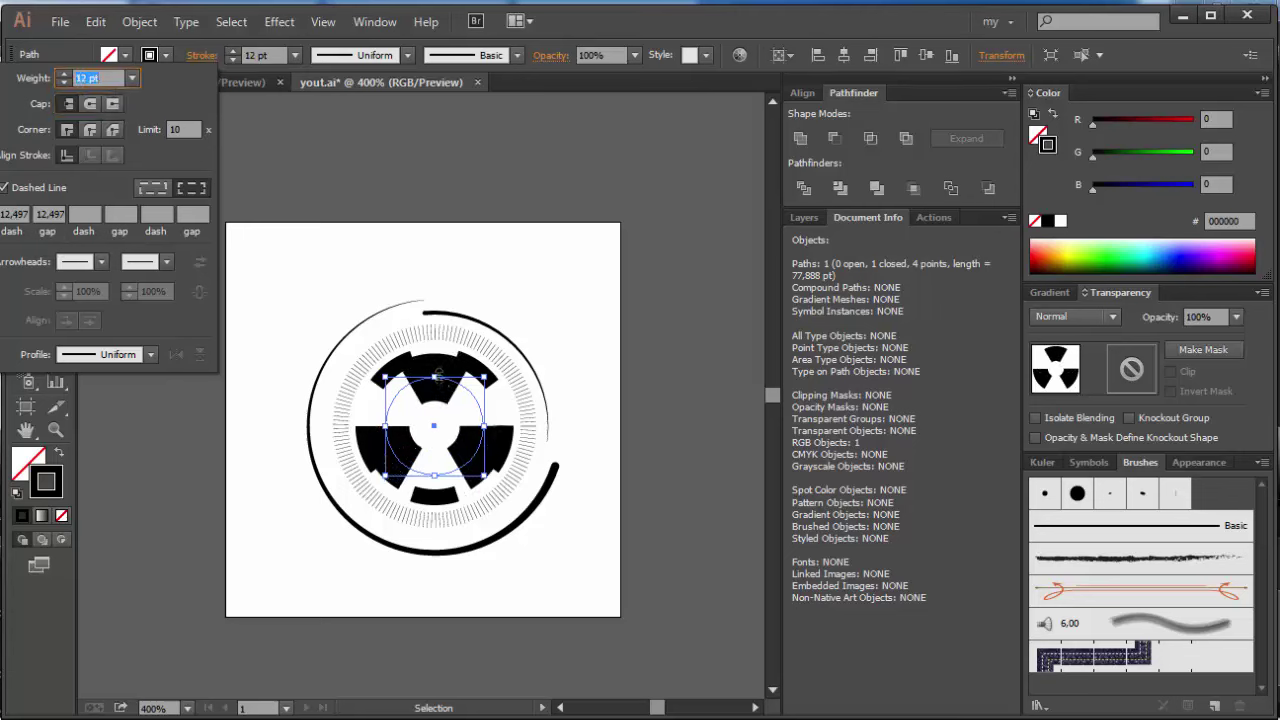
click(437, 373)
drag(434, 384, 435, 396)
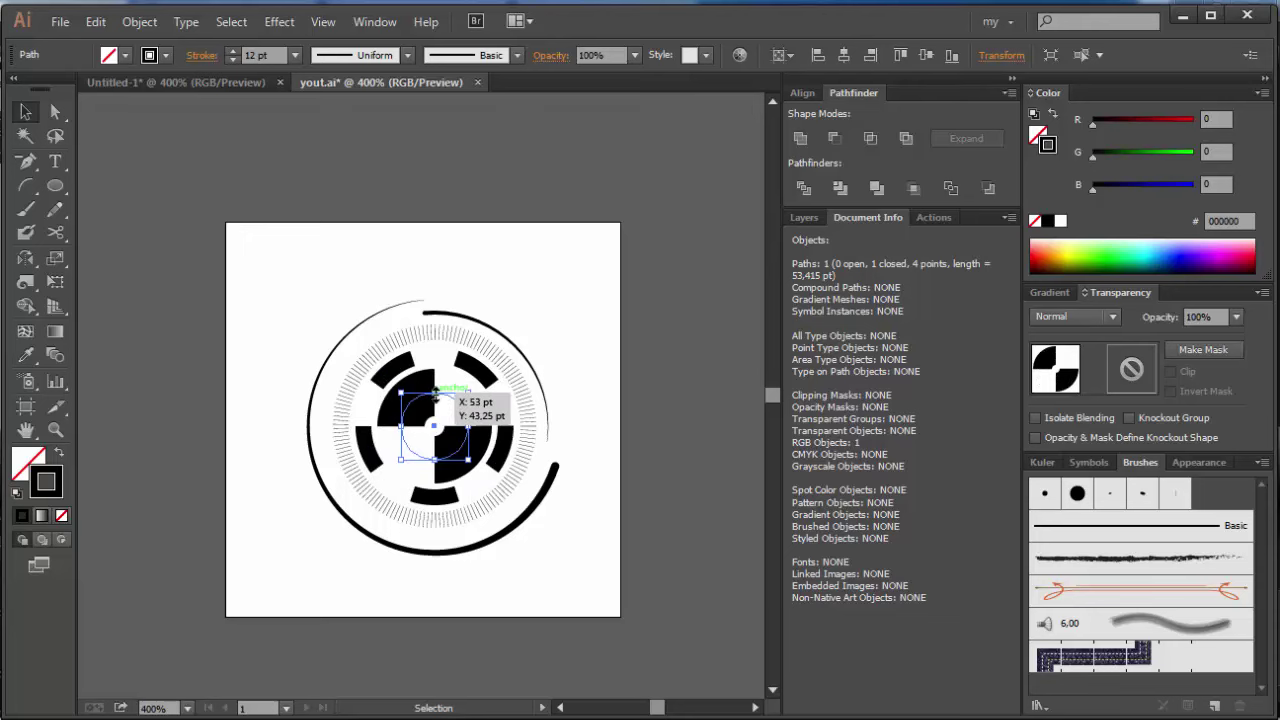
drag(435, 393, 435, 395)
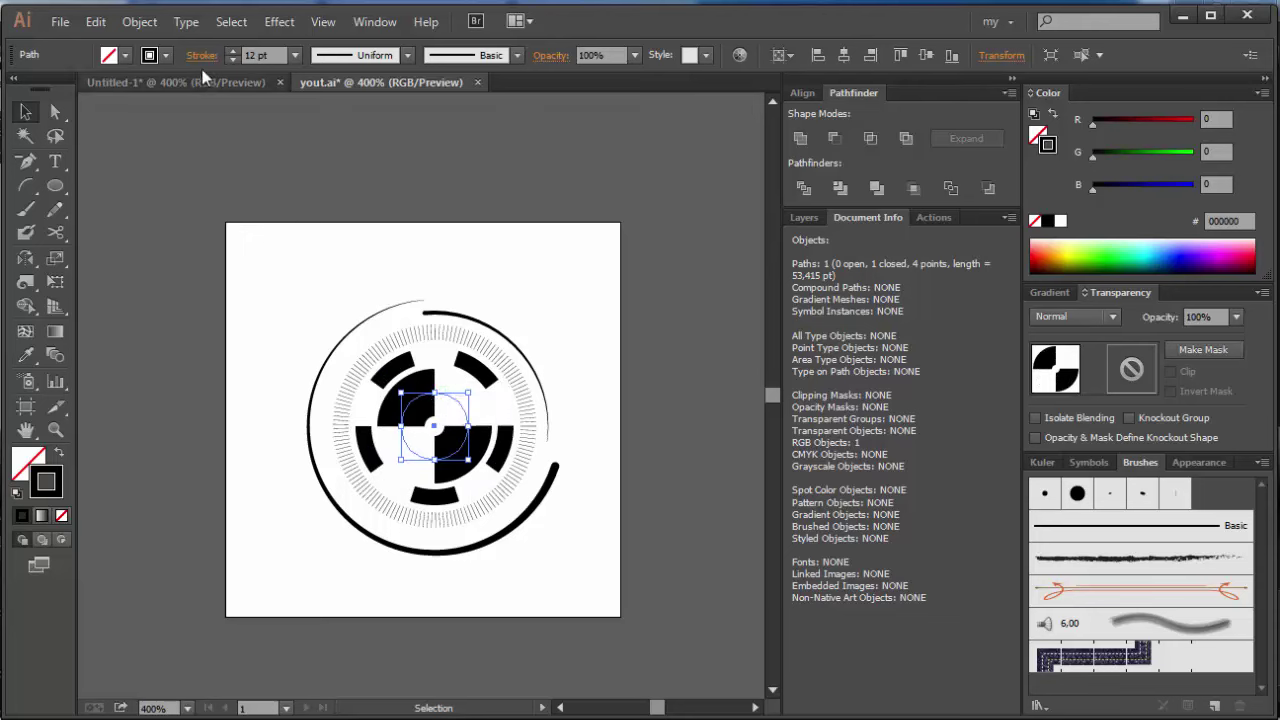
click(365, 164)
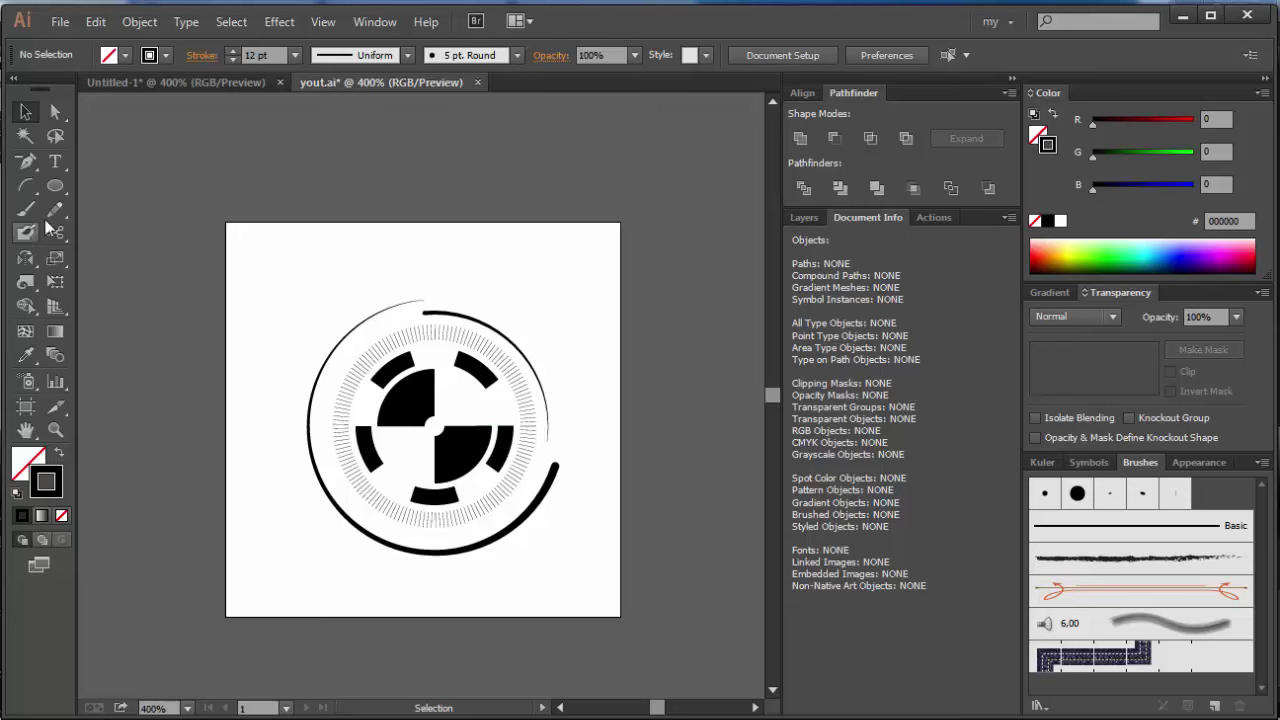
- Shrink a copy of the inner circle into a tiny dot and swap it to a solid black fill
click(466, 436)
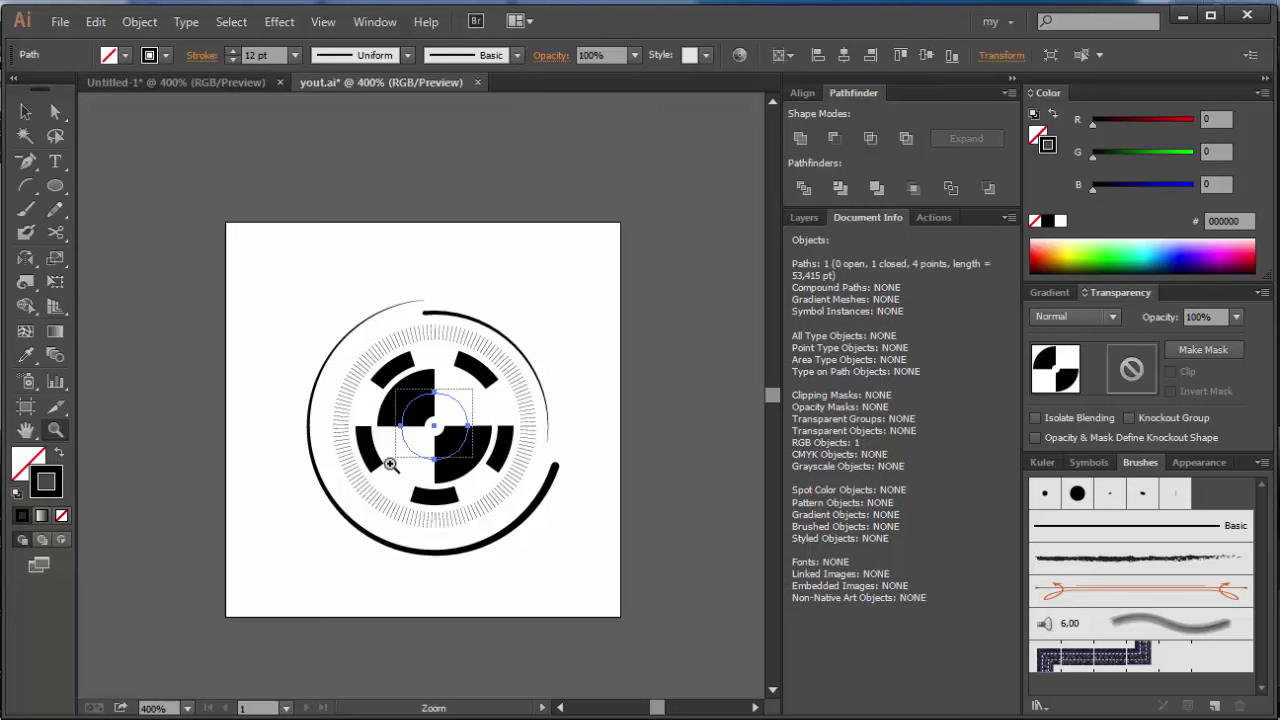
drag(382, 386, 484, 476)
click(430, 406)
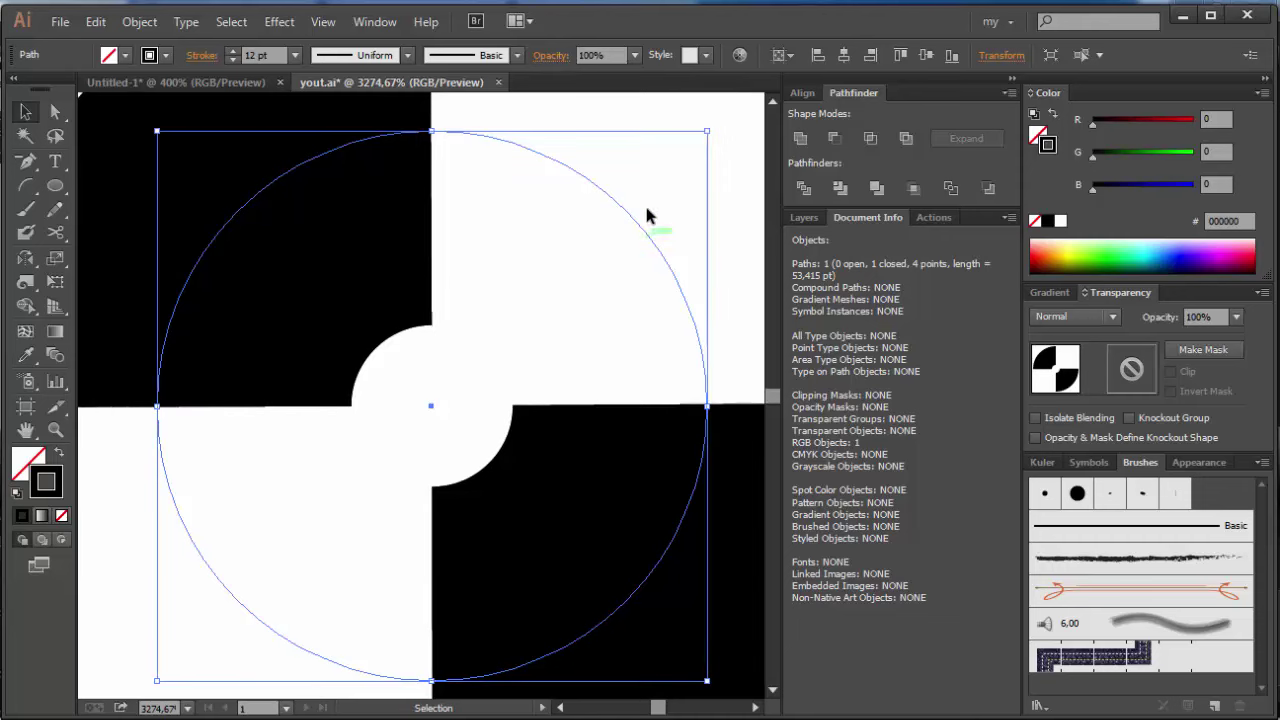
drag(670, 190, 512, 346)
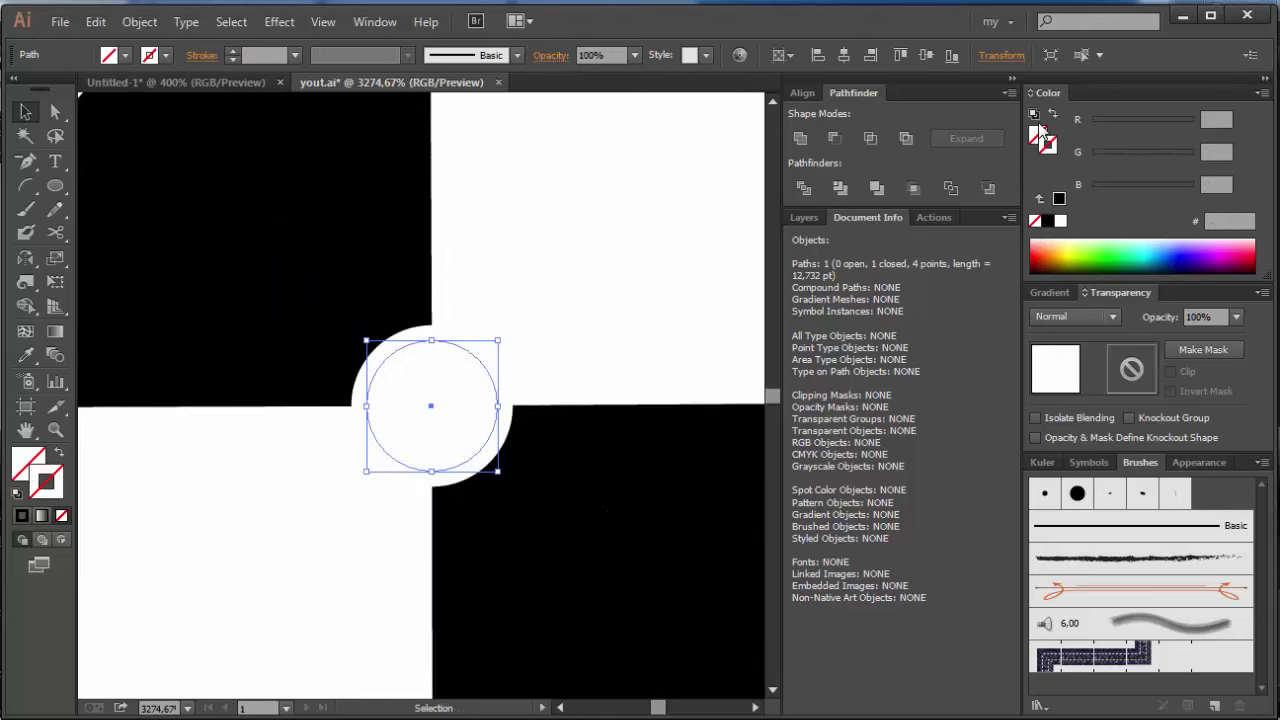
key(shift+x)
click(679, 252)
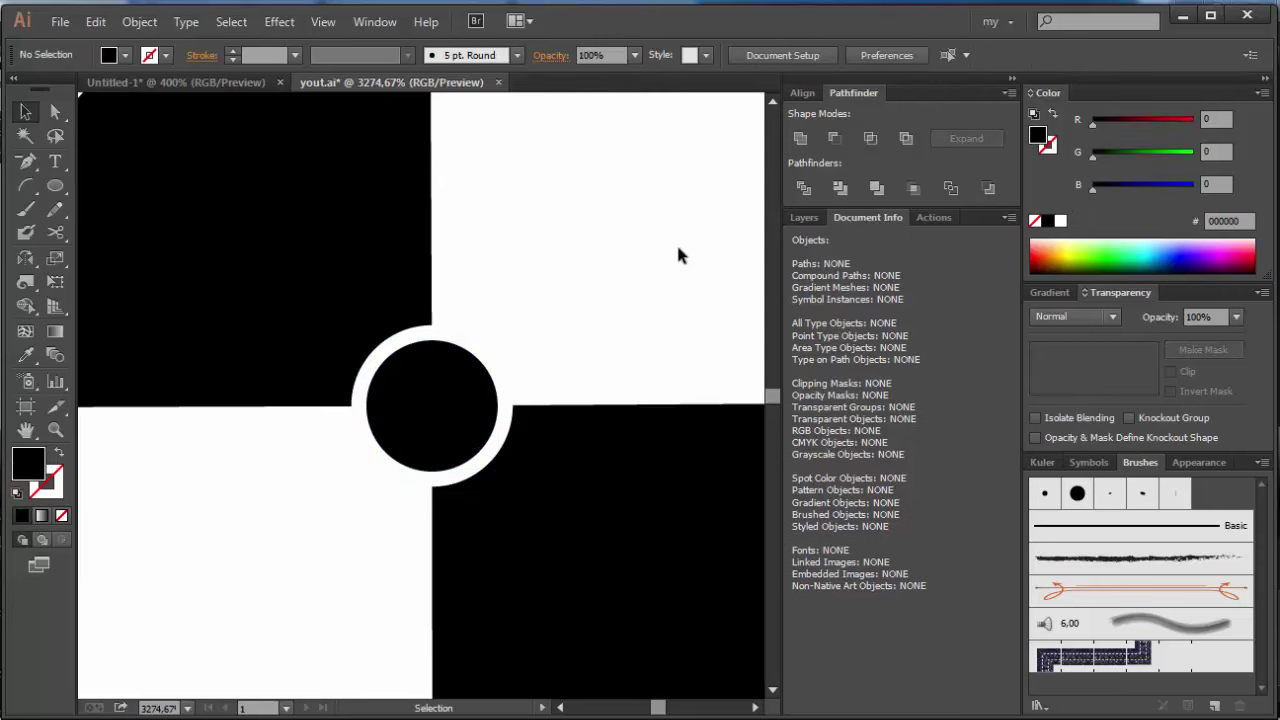
key(ctrl+0)
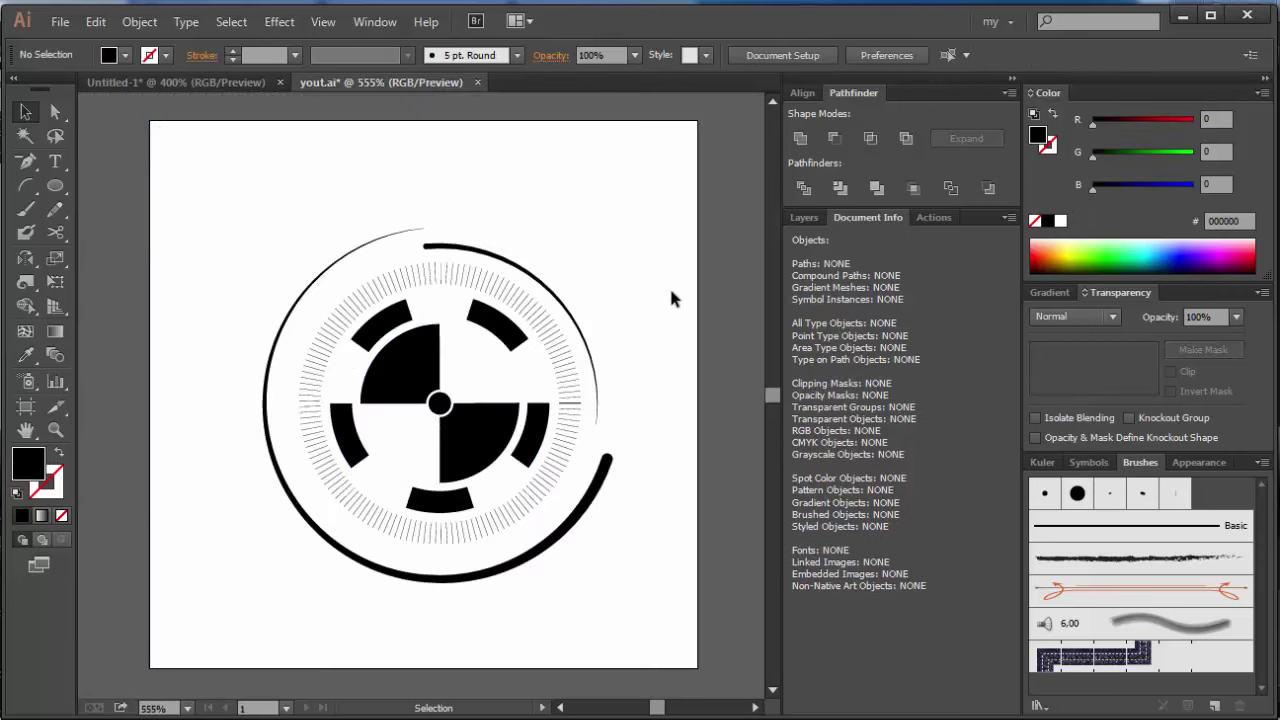
key(ctrl+minus)
key(ctrl+minus)
key(ctrl+plus)
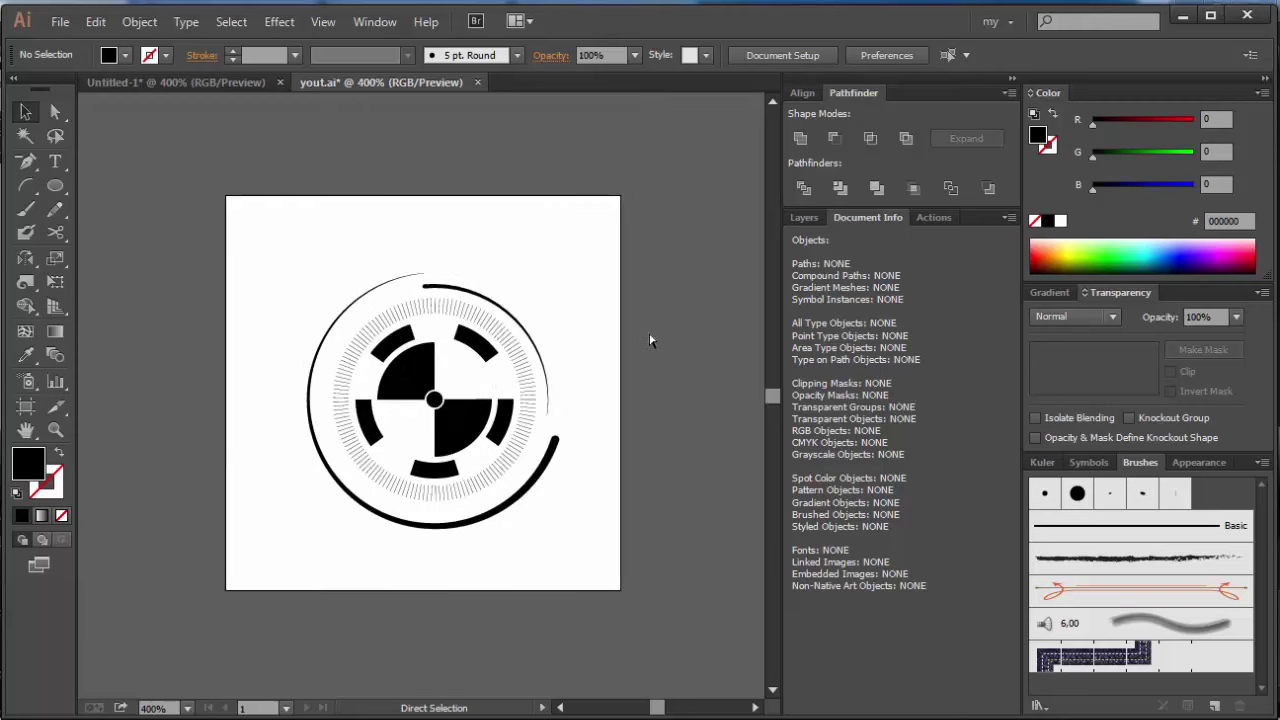
- Scale up a copy of the outer tapered arc and dash it with 1 pt dashes and 1 pt gaps
click(555, 448)
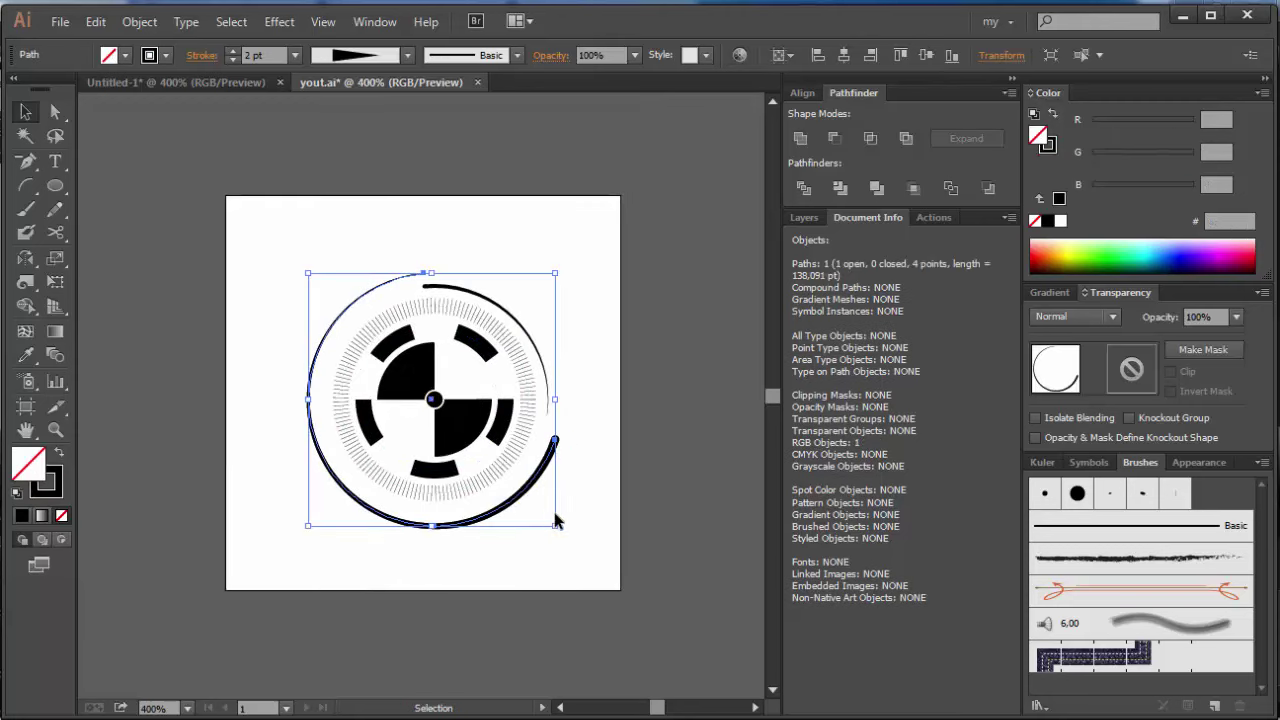
drag(556, 528, 585, 556)
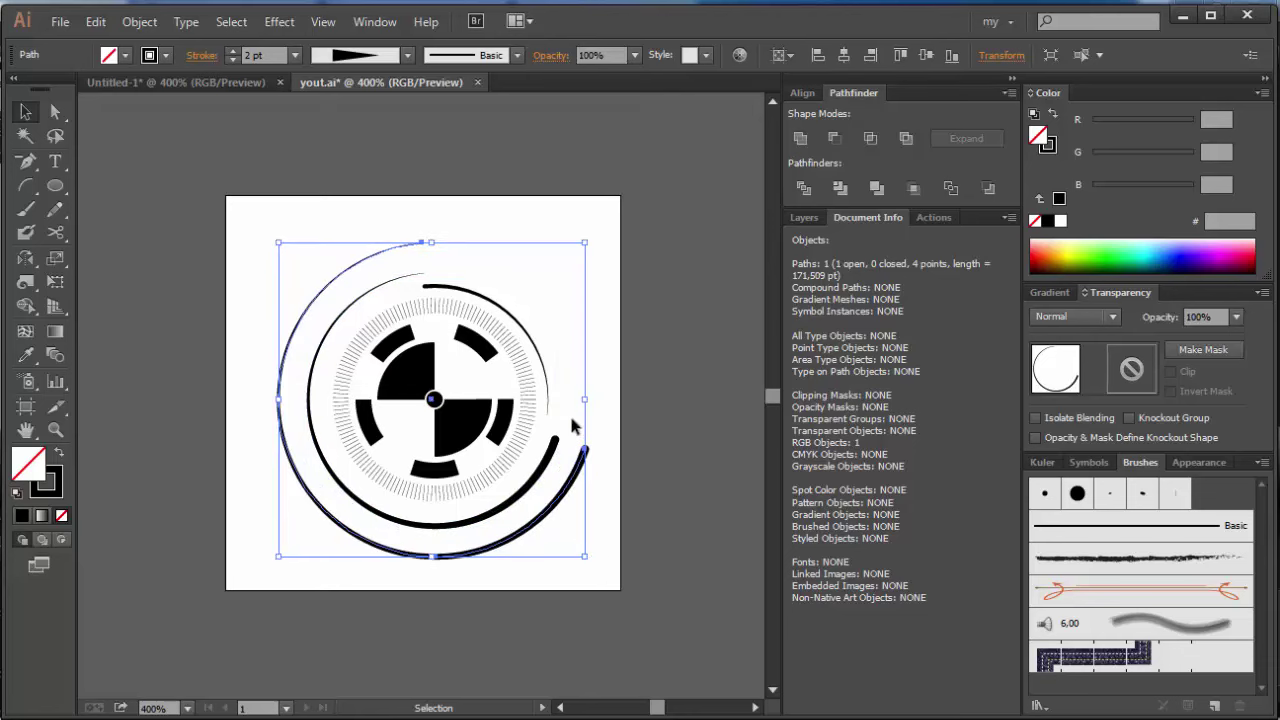
click(199, 55)
click(5, 187)
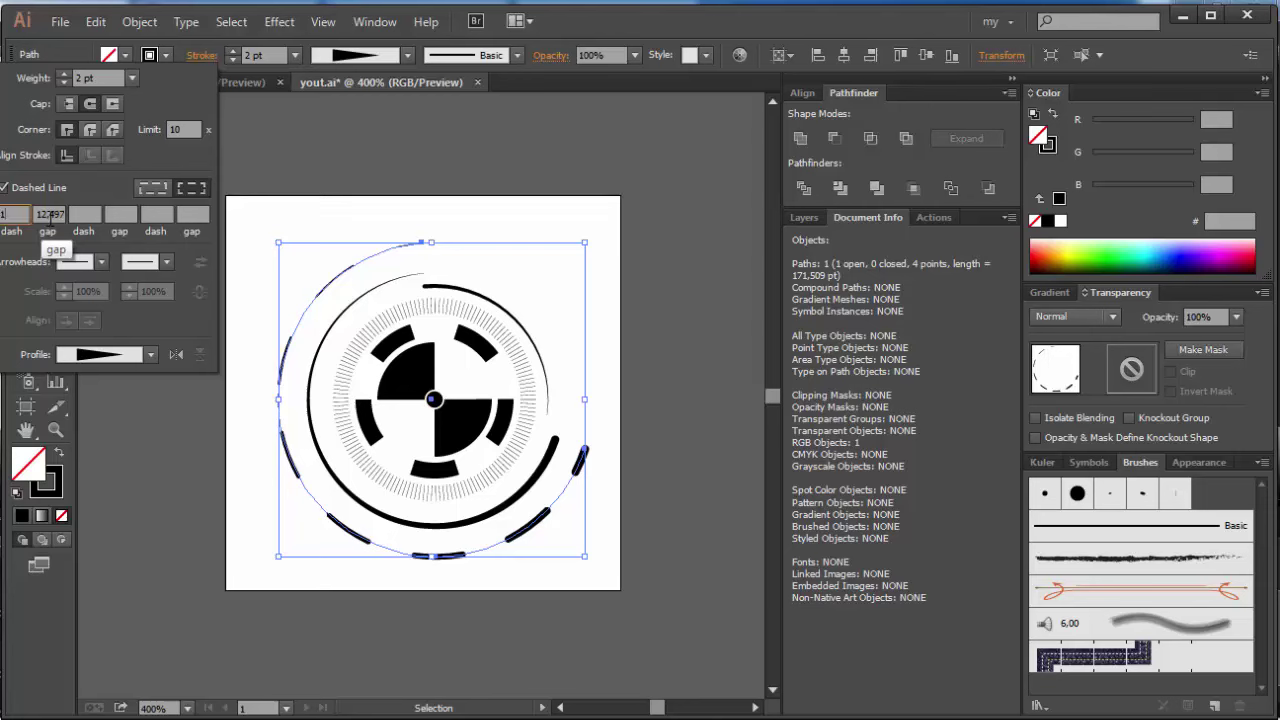
key(Tab)
text(1)
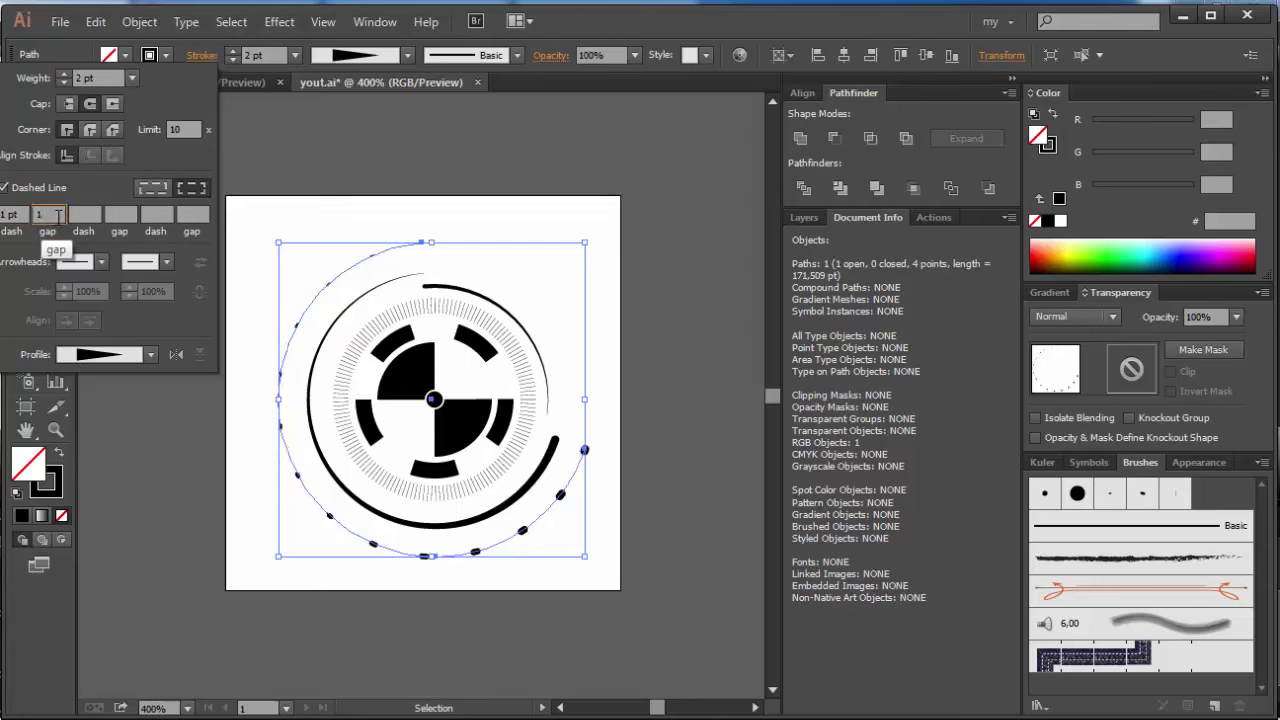
key(Return)
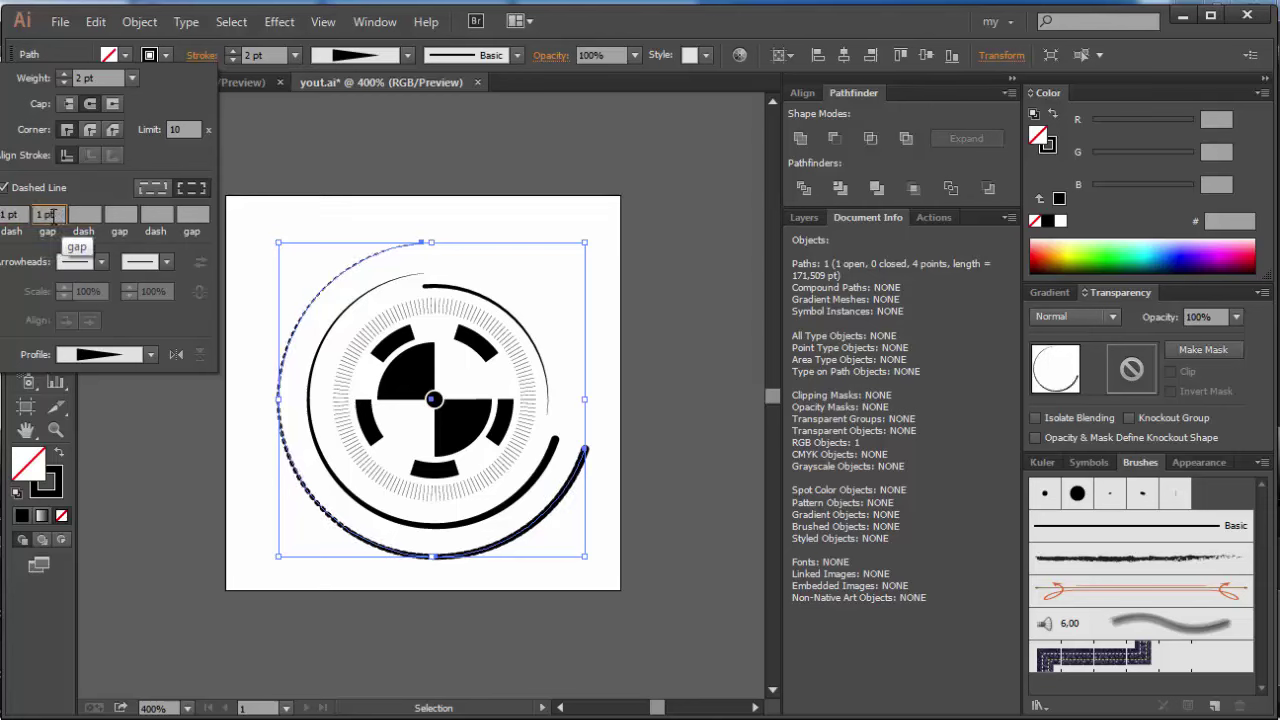
key(Up)
key(Down)
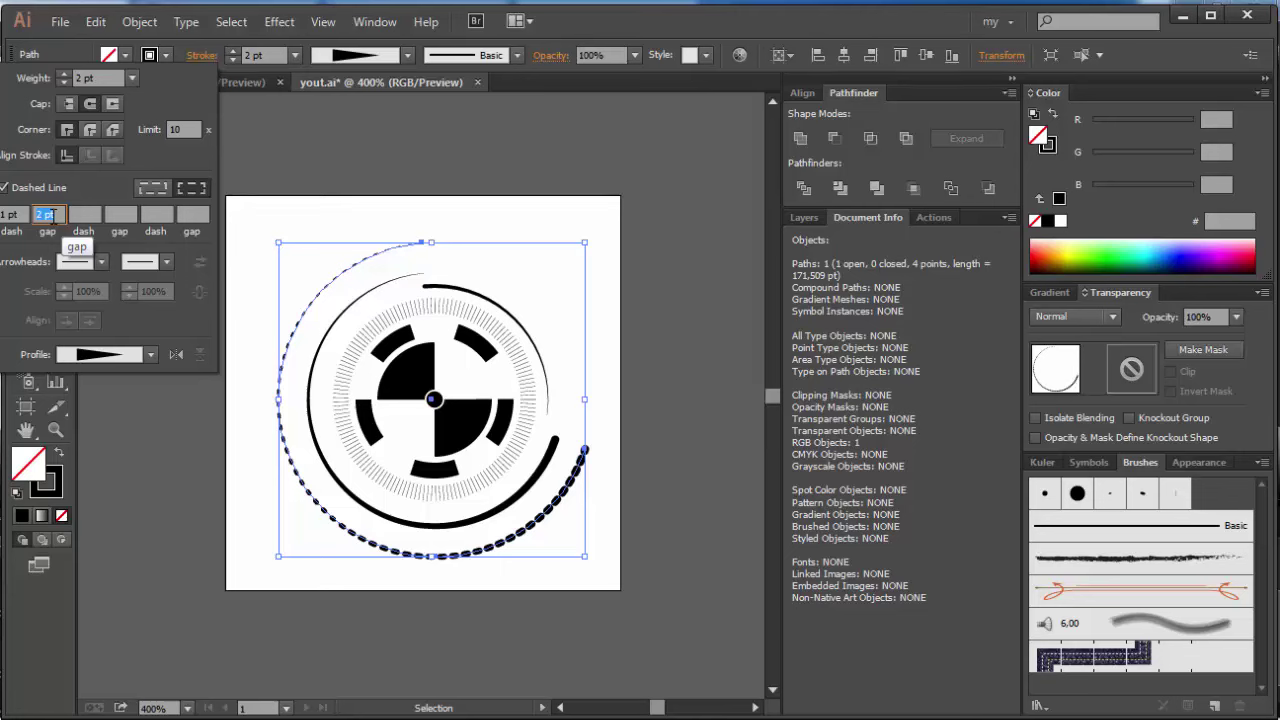
key(Down)
key(Up)
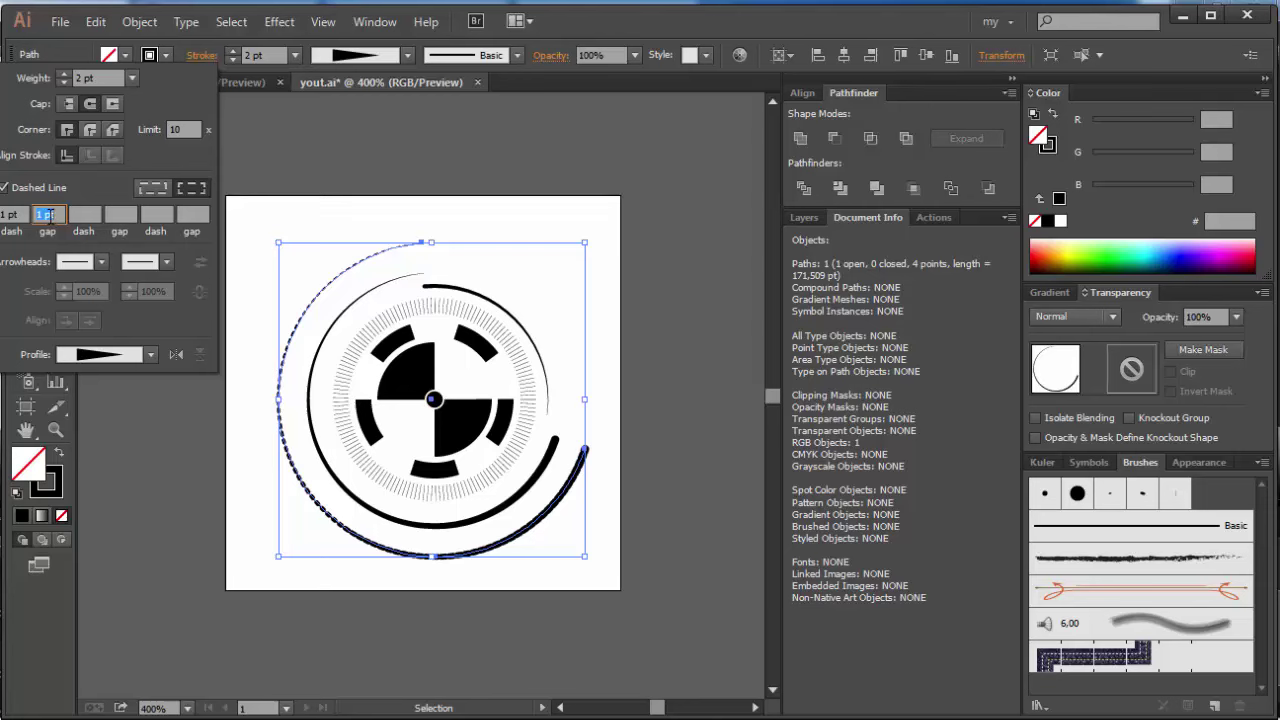
click(330, 218)
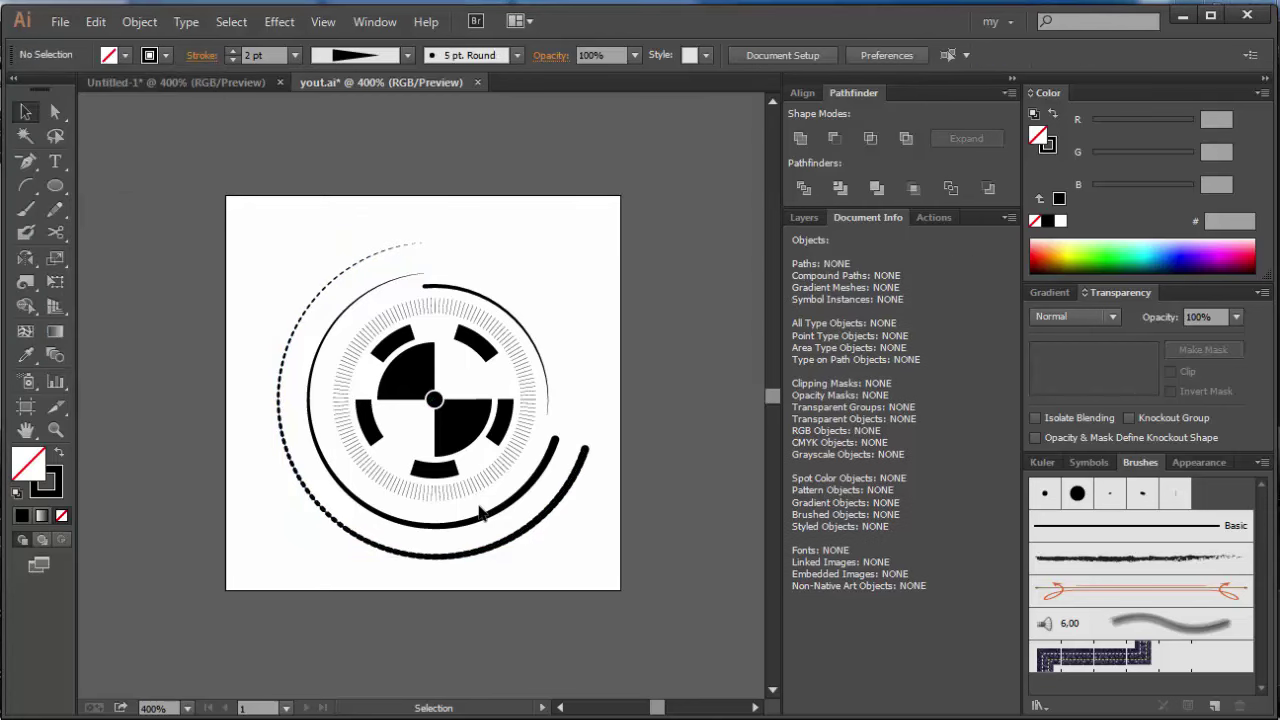
- Make the inner arc a uniform-width dashed stroke with 0 pt dashes and 3 pt gaps, forming round dots
click(482, 518)
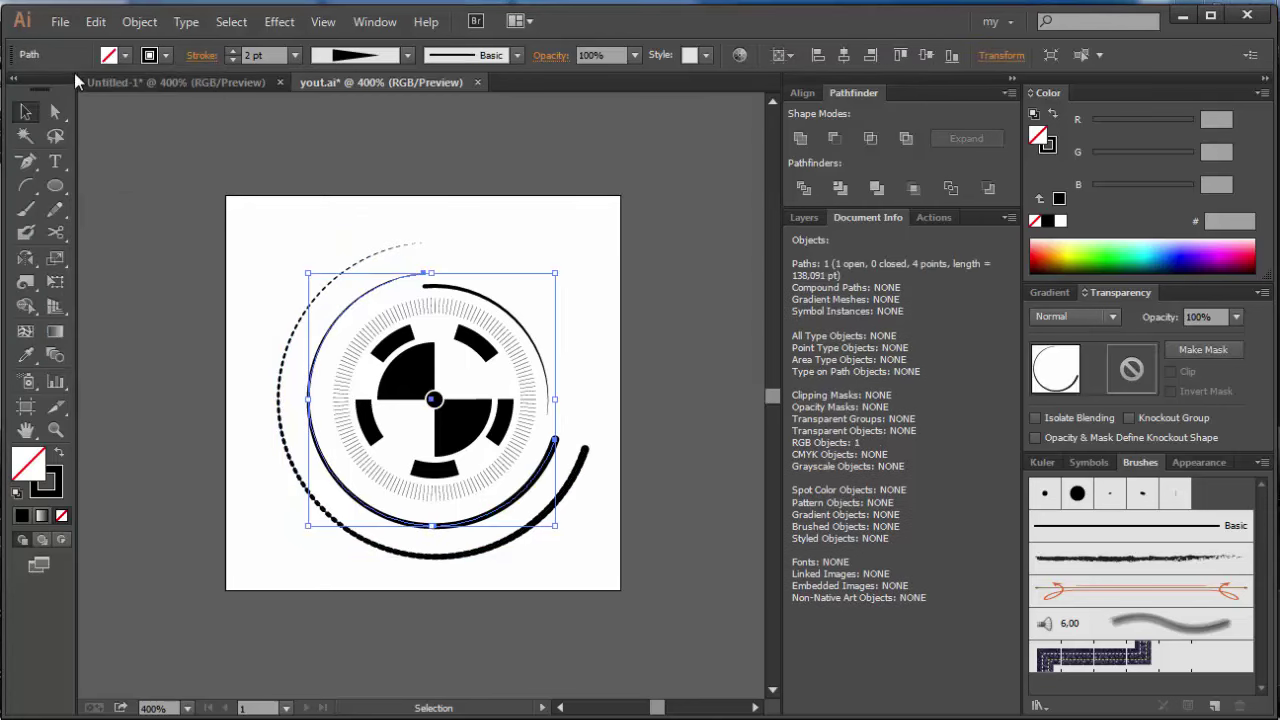
click(201, 55)
click(4, 187)
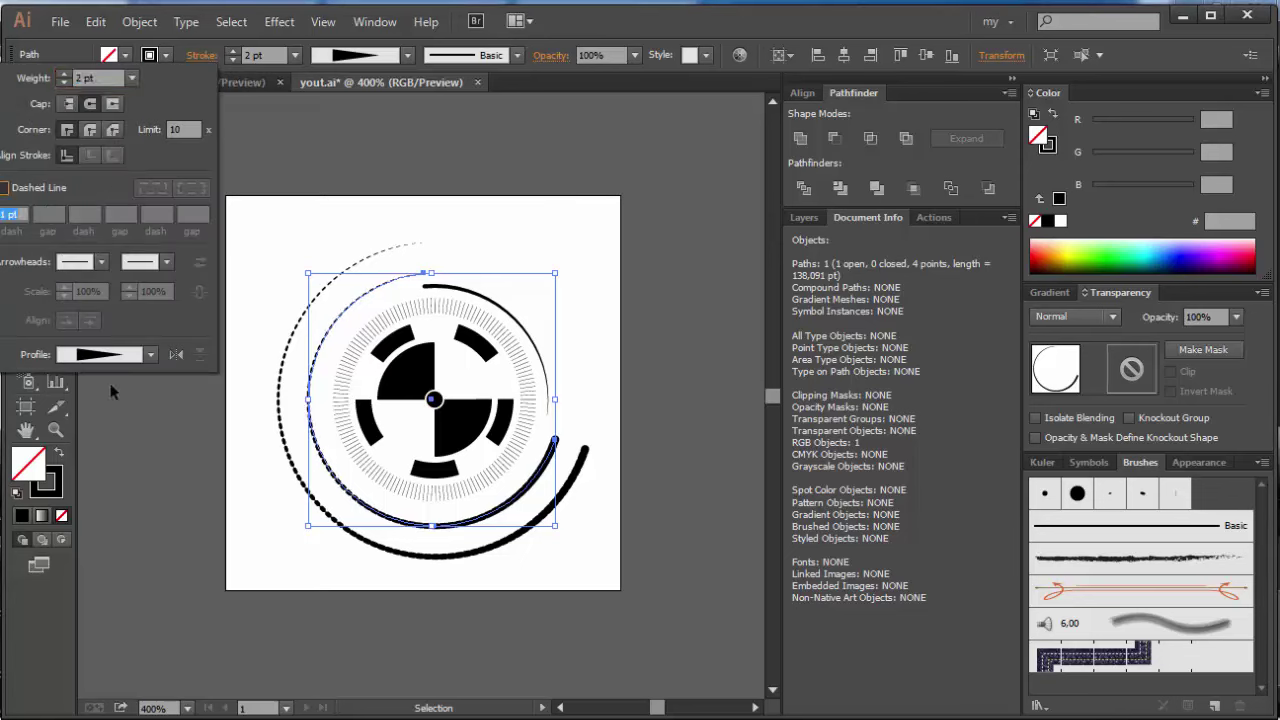
click(150, 354)
click(98, 390)
text(0)
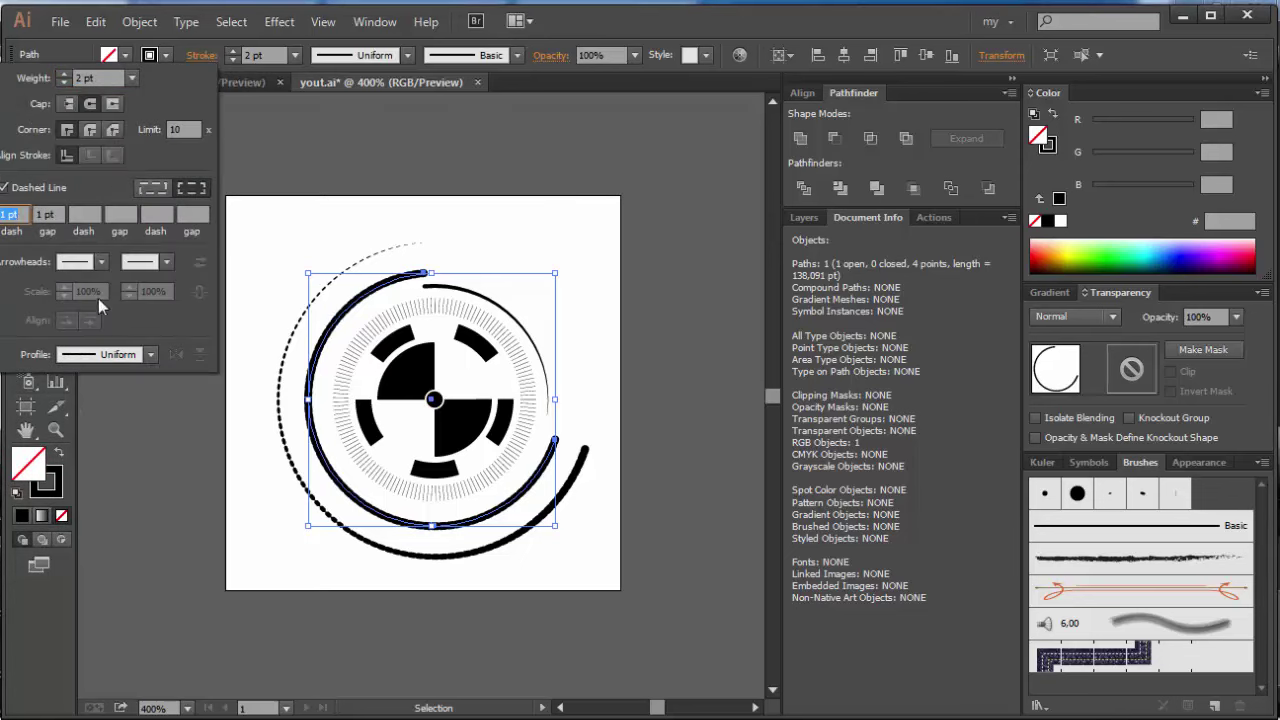
click(46, 214)
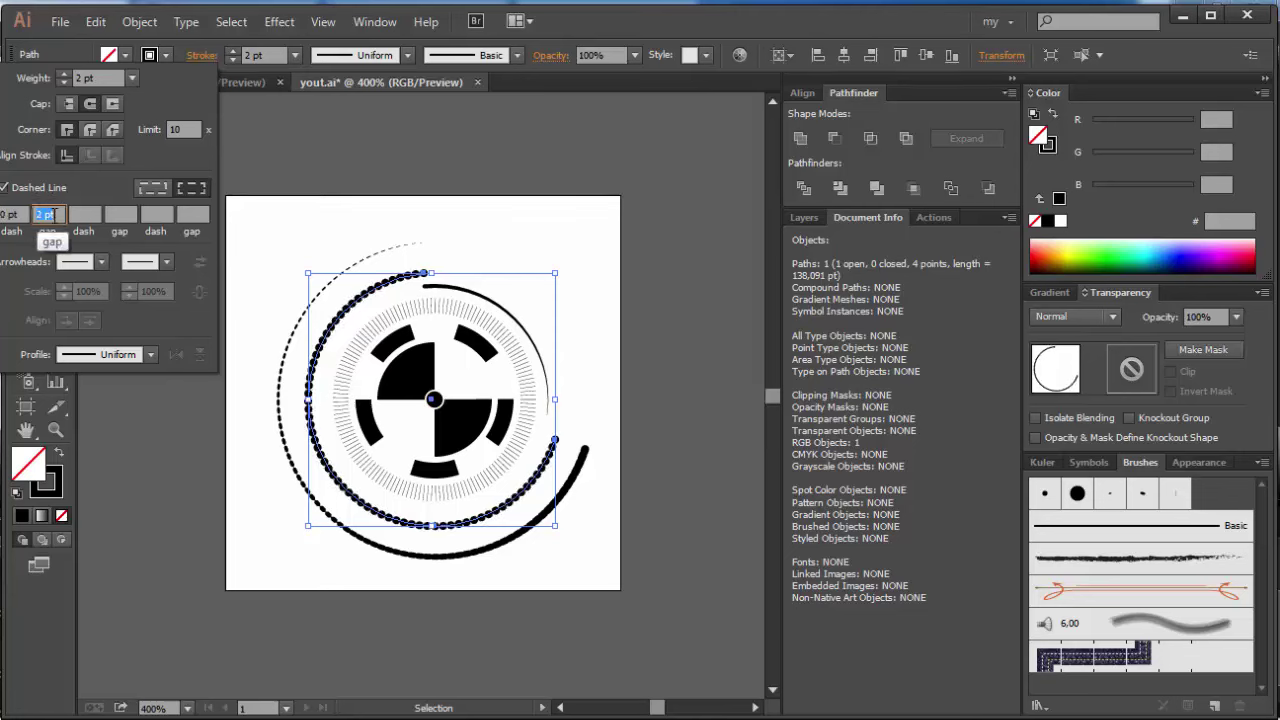
key(Up)
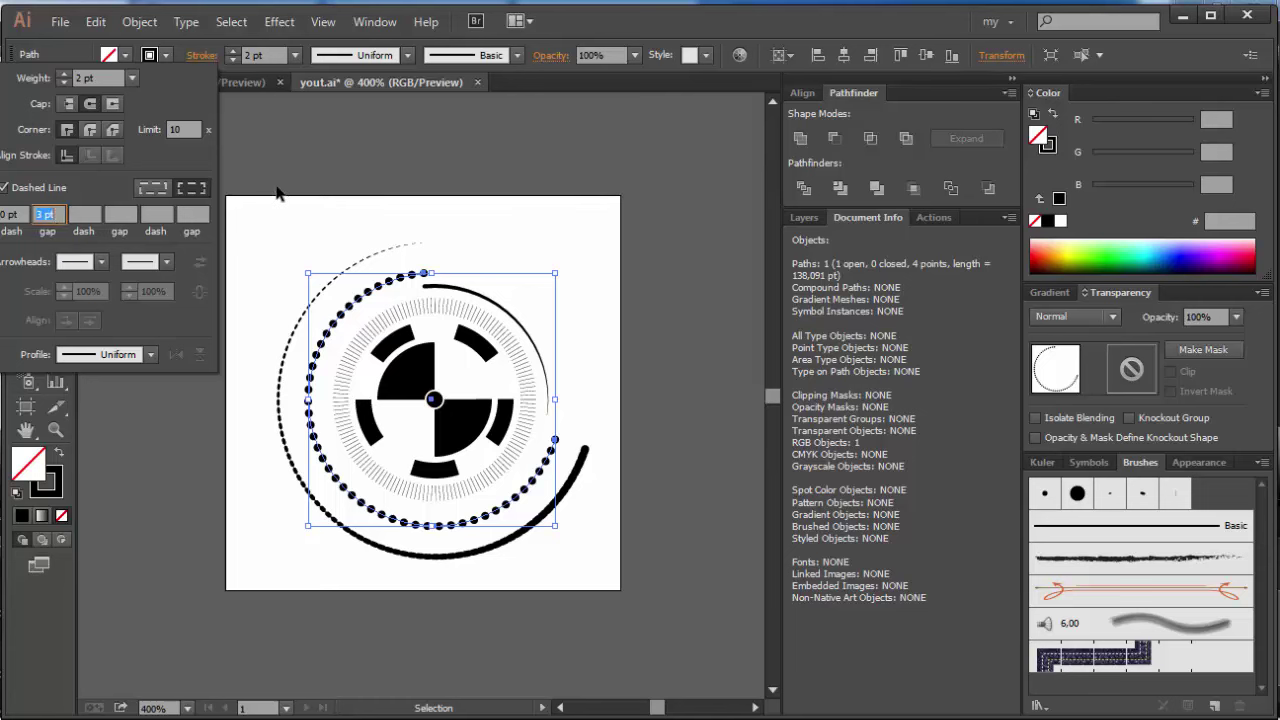
click(282, 190)
click(282, 190)
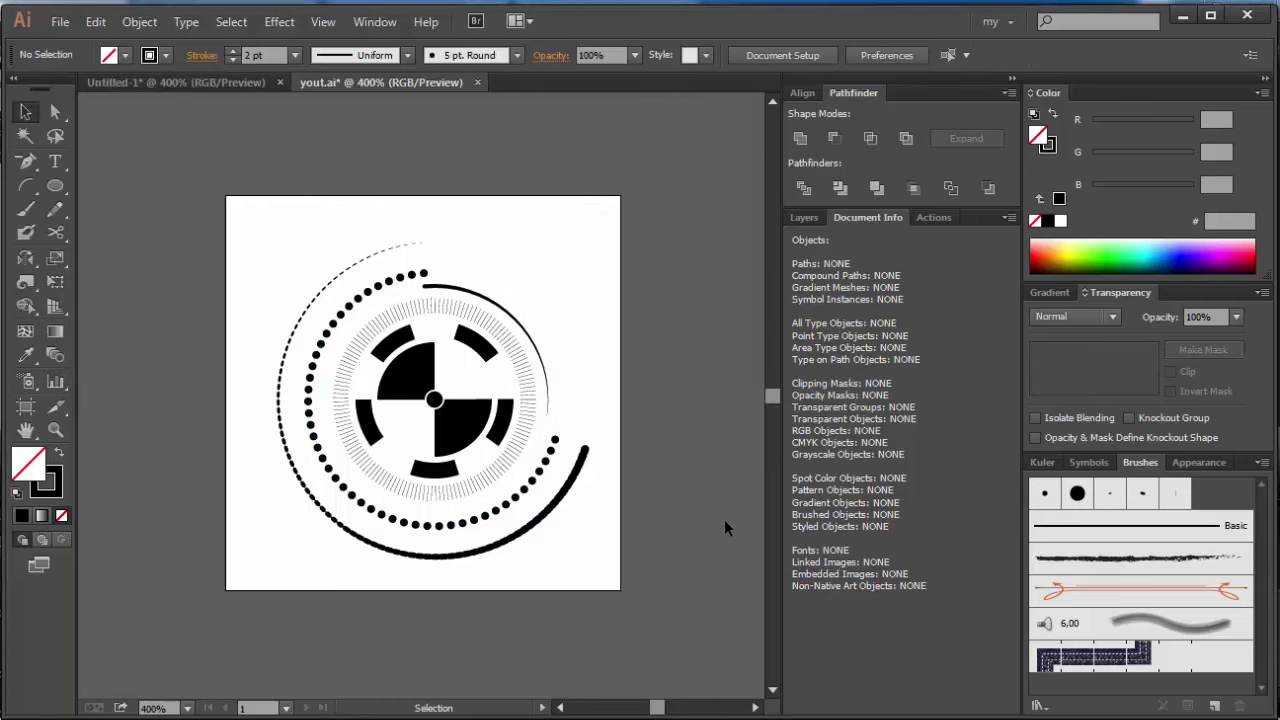
click(529, 510)
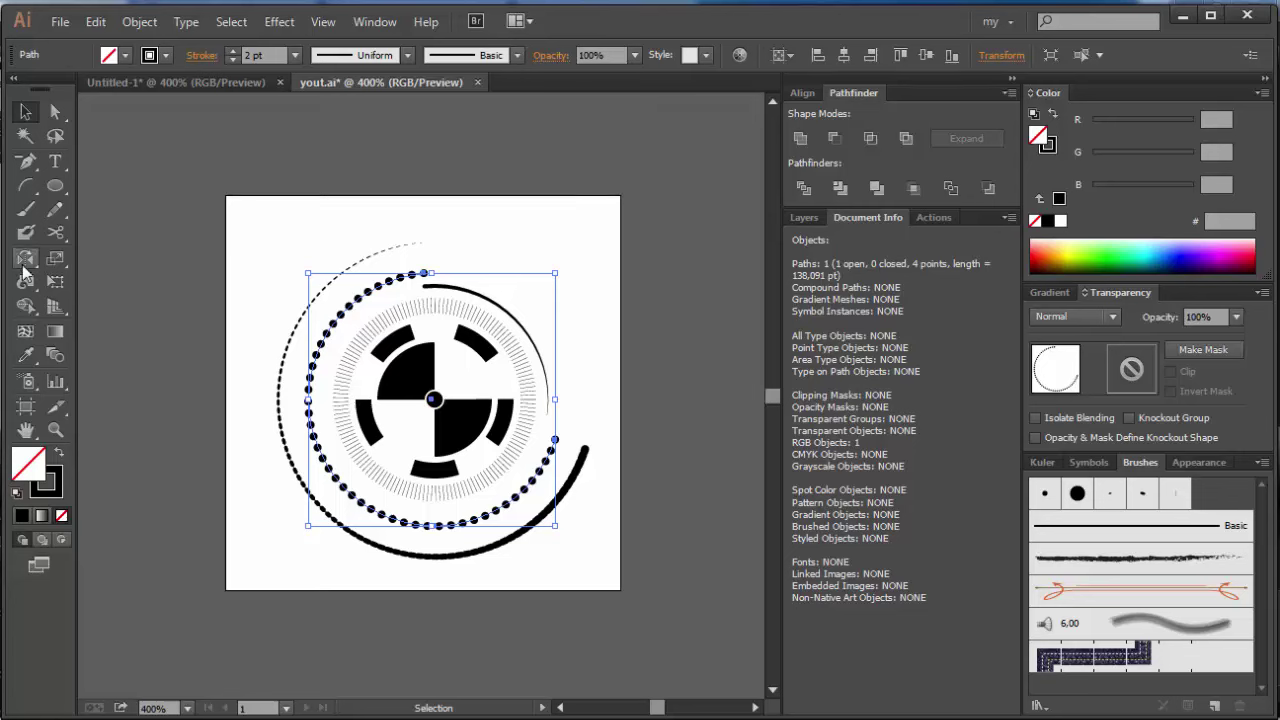
- Reflect the dotted arc across an angled axis so it sweeps over the top and right
click(23, 264)
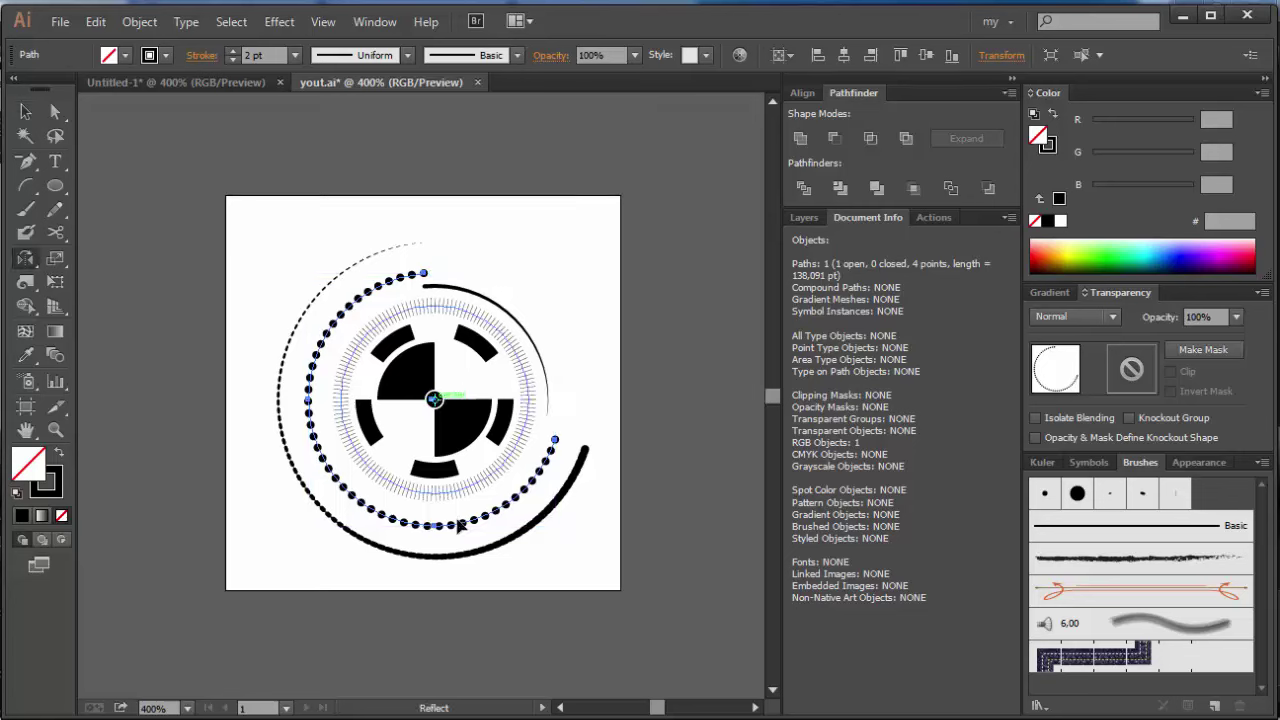
mouse_move(461, 526)
mouse_down()
mouse_move(548, 410)
mouse_move(535, 406)
mouse_up()
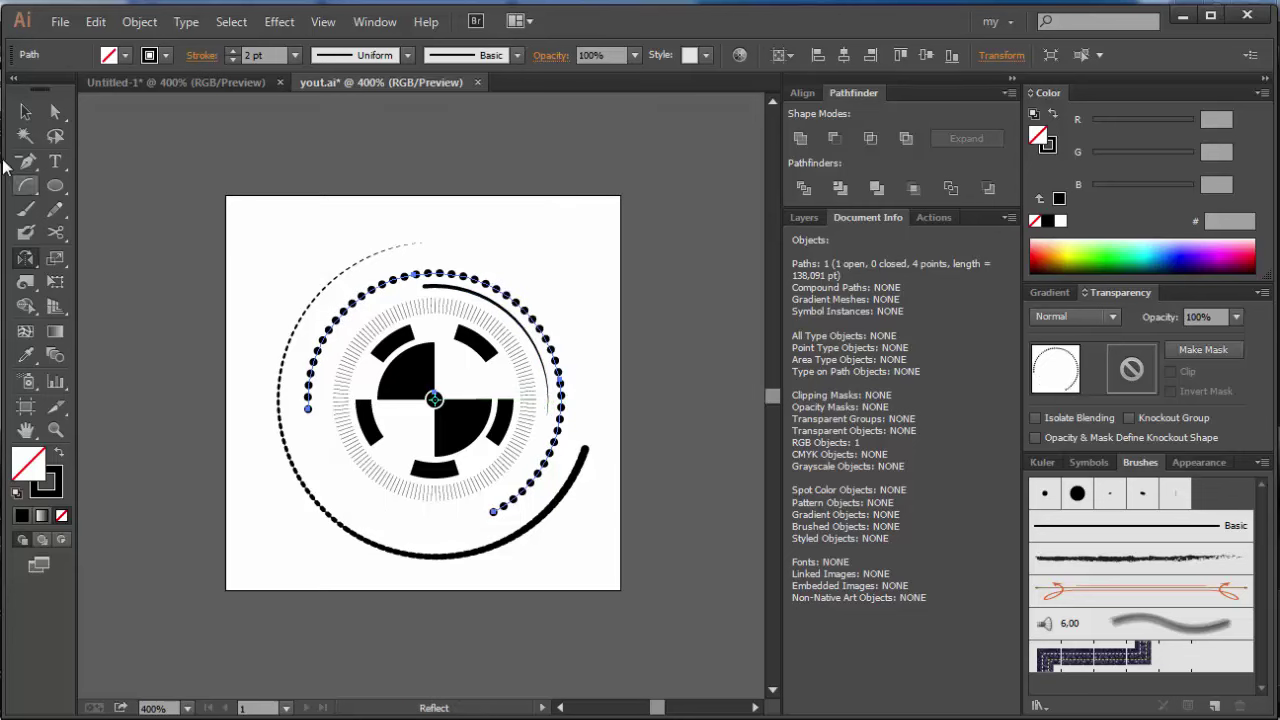
click(25, 112)
- Shrink the thick outer tapered arc slightly toward the centre
click(591, 580)
click(432, 556)
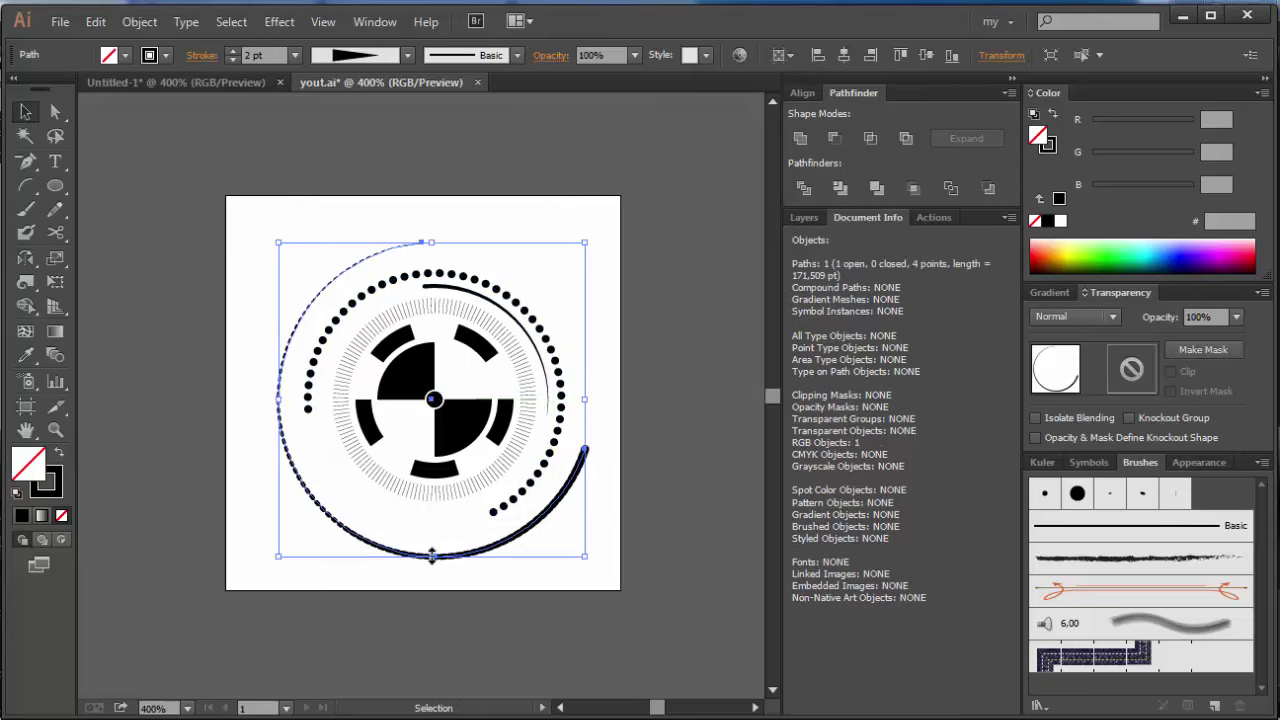
drag(433, 555, 435, 547)
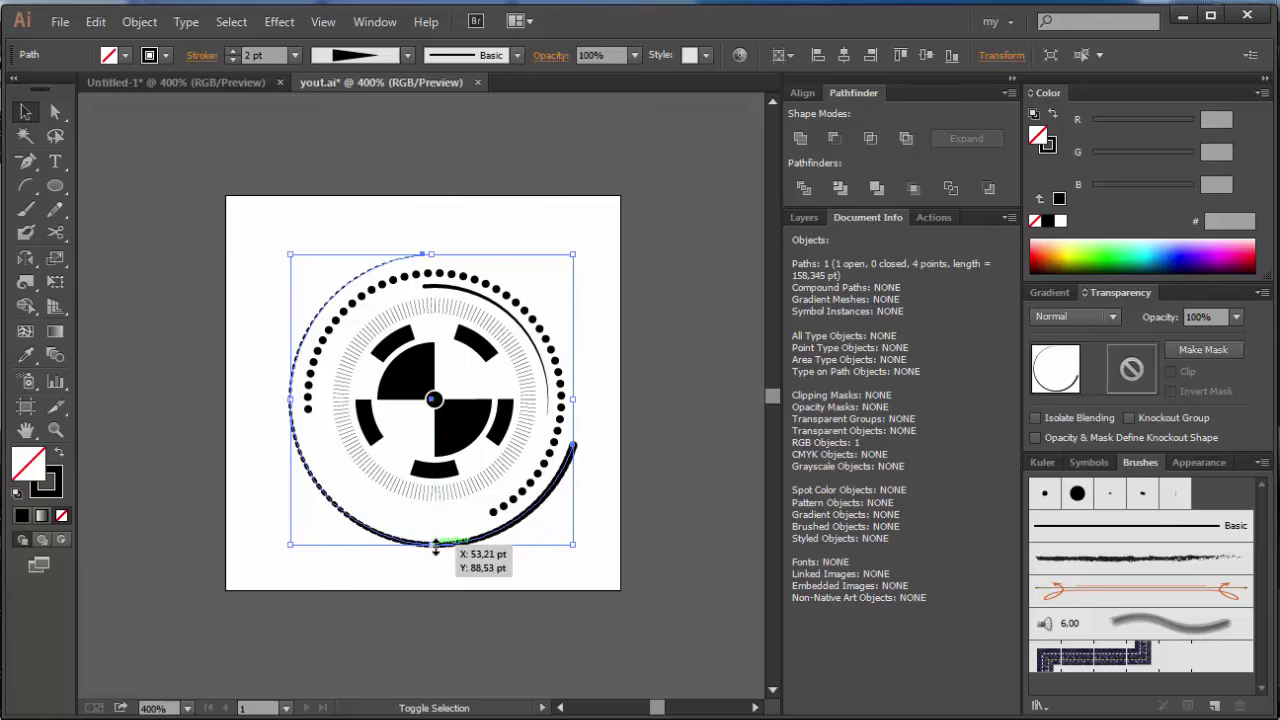
click(628, 425)
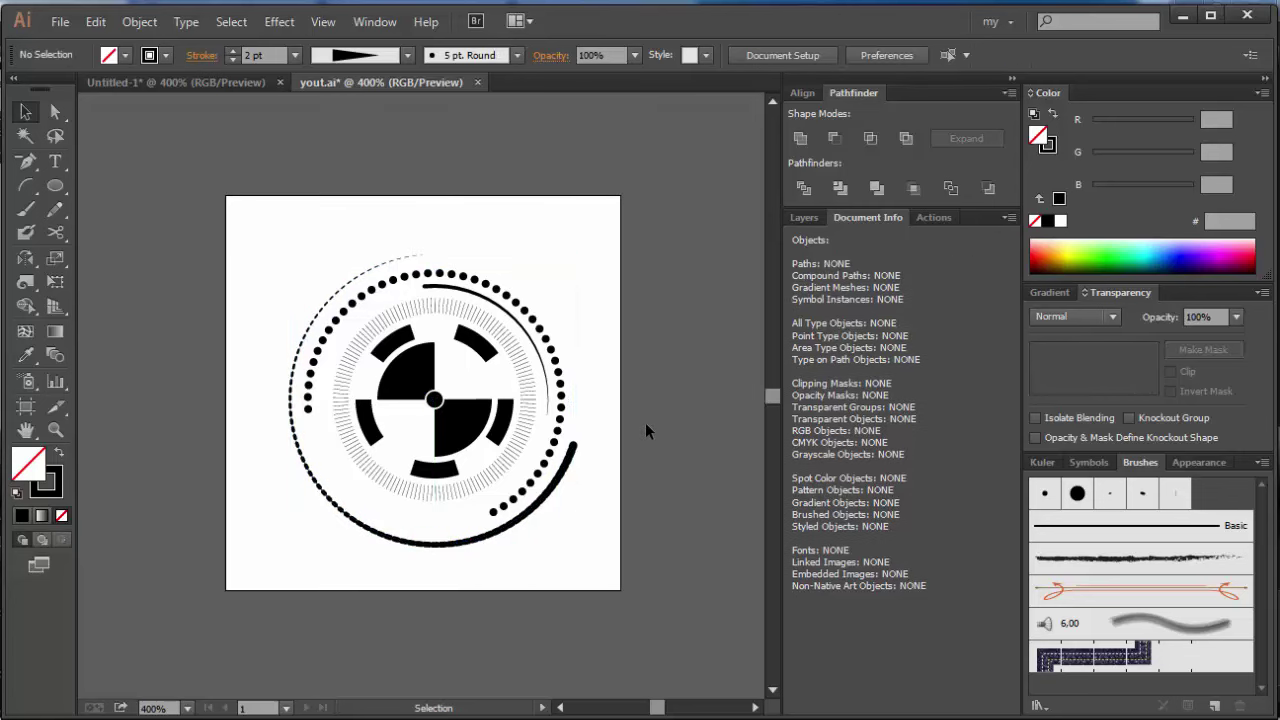
- Scale a copy of the dashed circle to sit inside the block ring and give it a 1 pt stroke
click(517, 426)
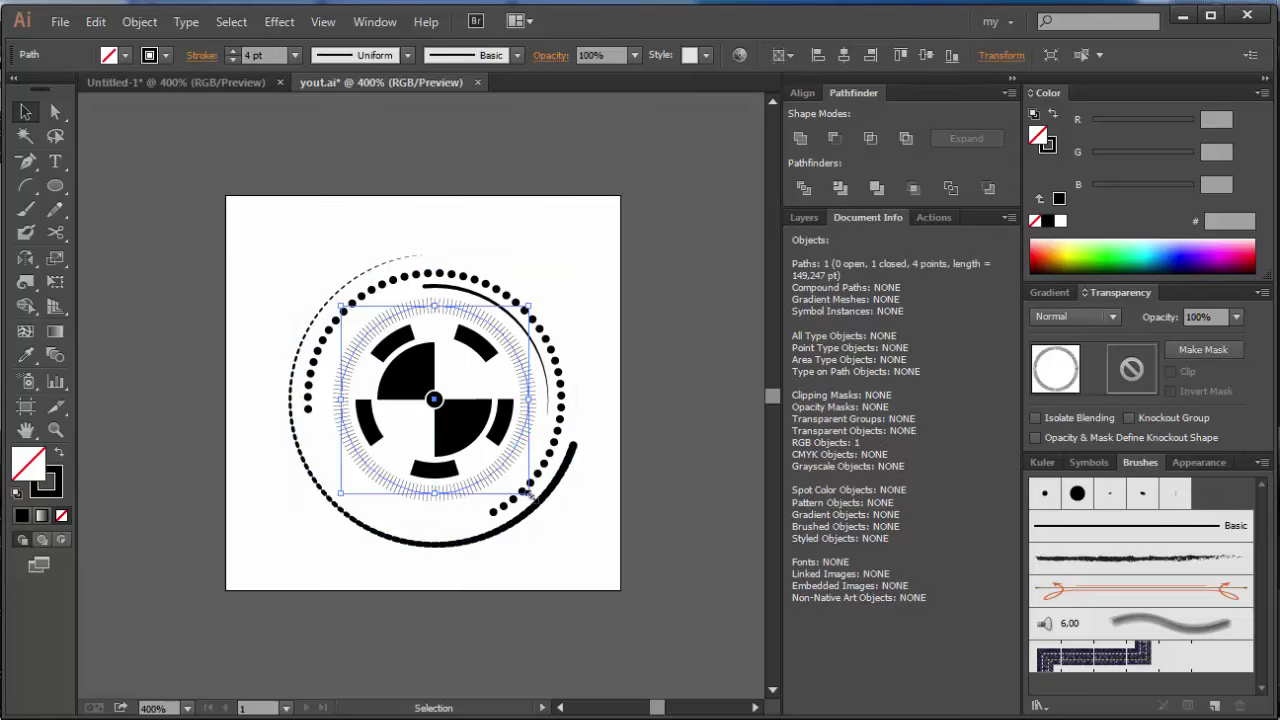
drag(532, 490, 543, 493)
drag(535, 300, 508, 328)
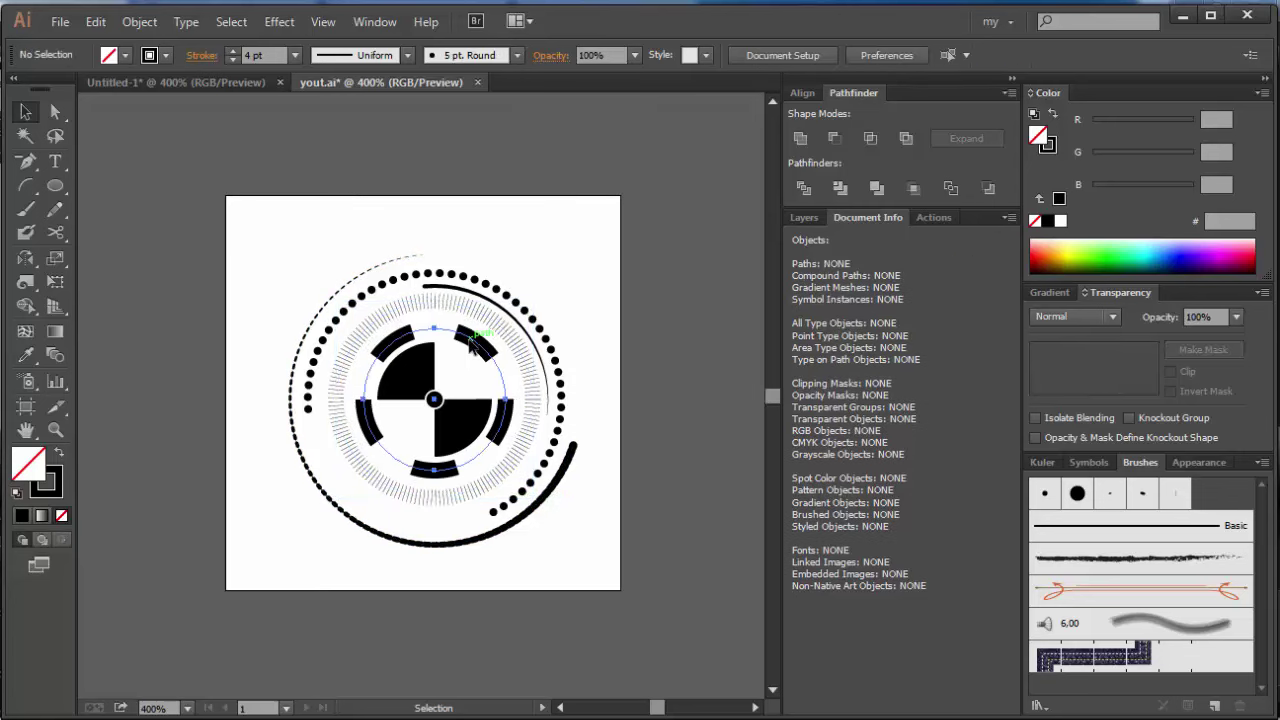
drag(508, 399, 514, 400)
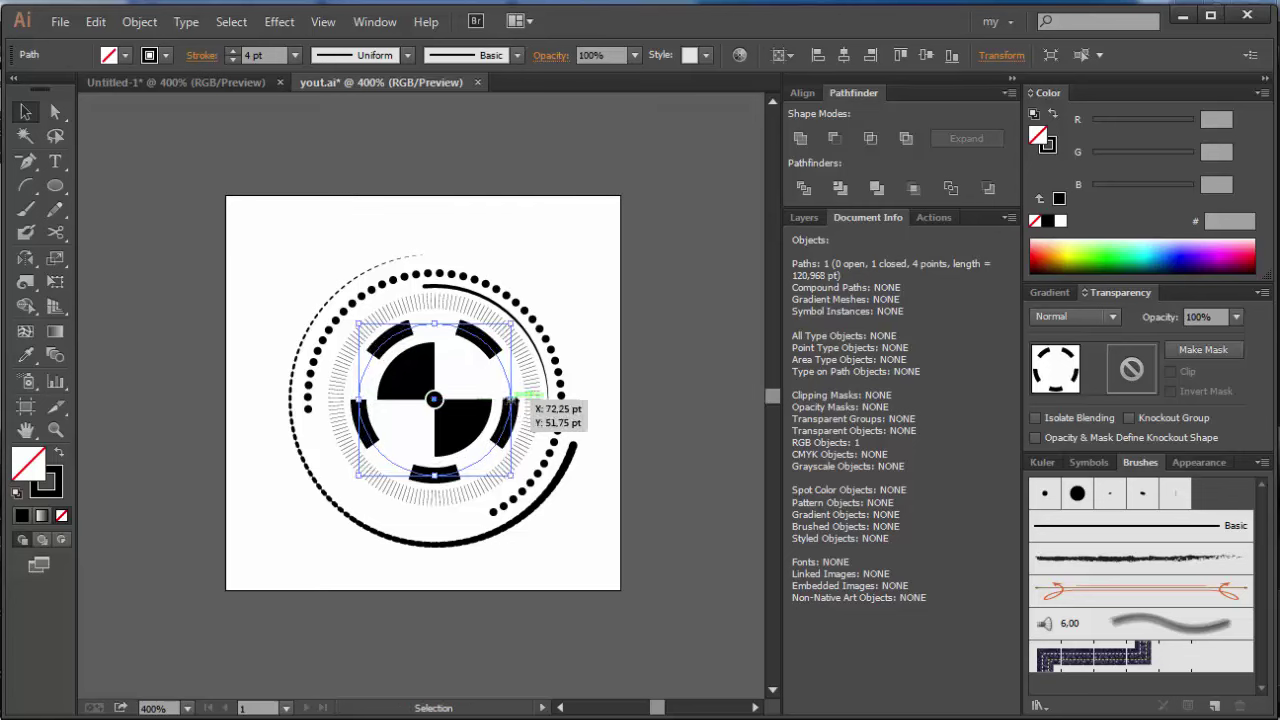
drag(511, 474, 492, 455)
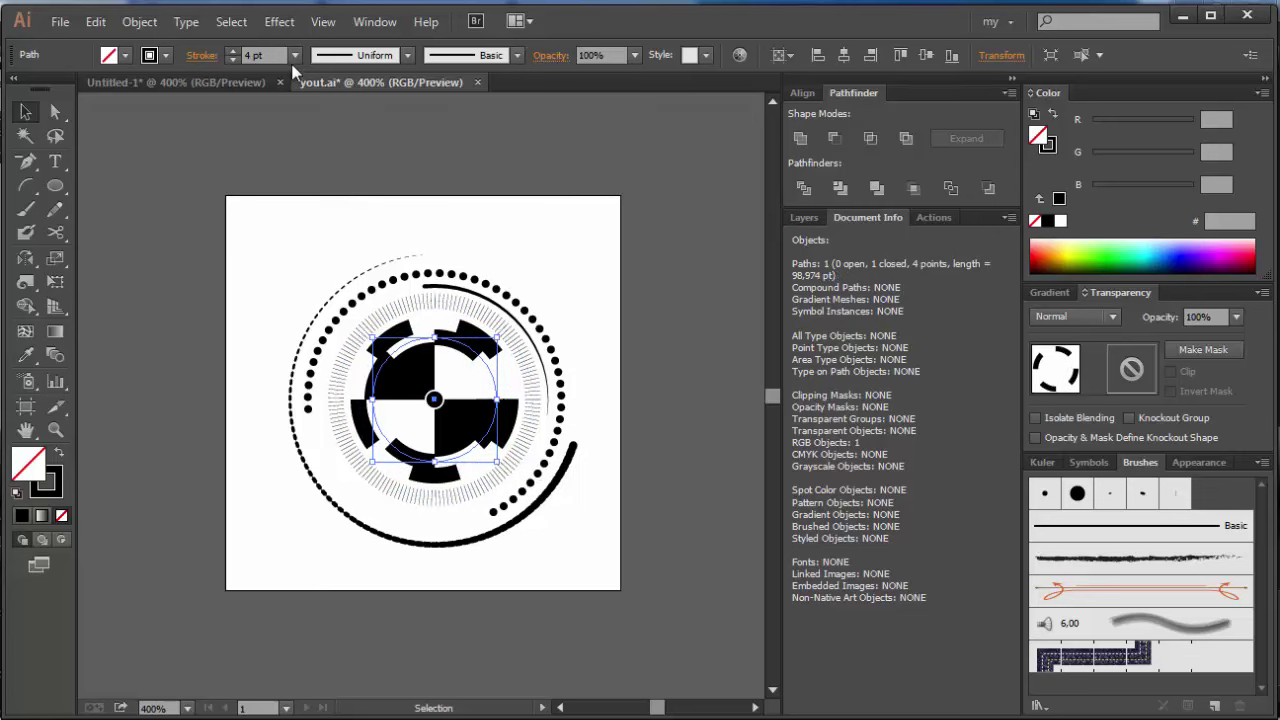
click(262, 55)
text(1)
click(215, 114)
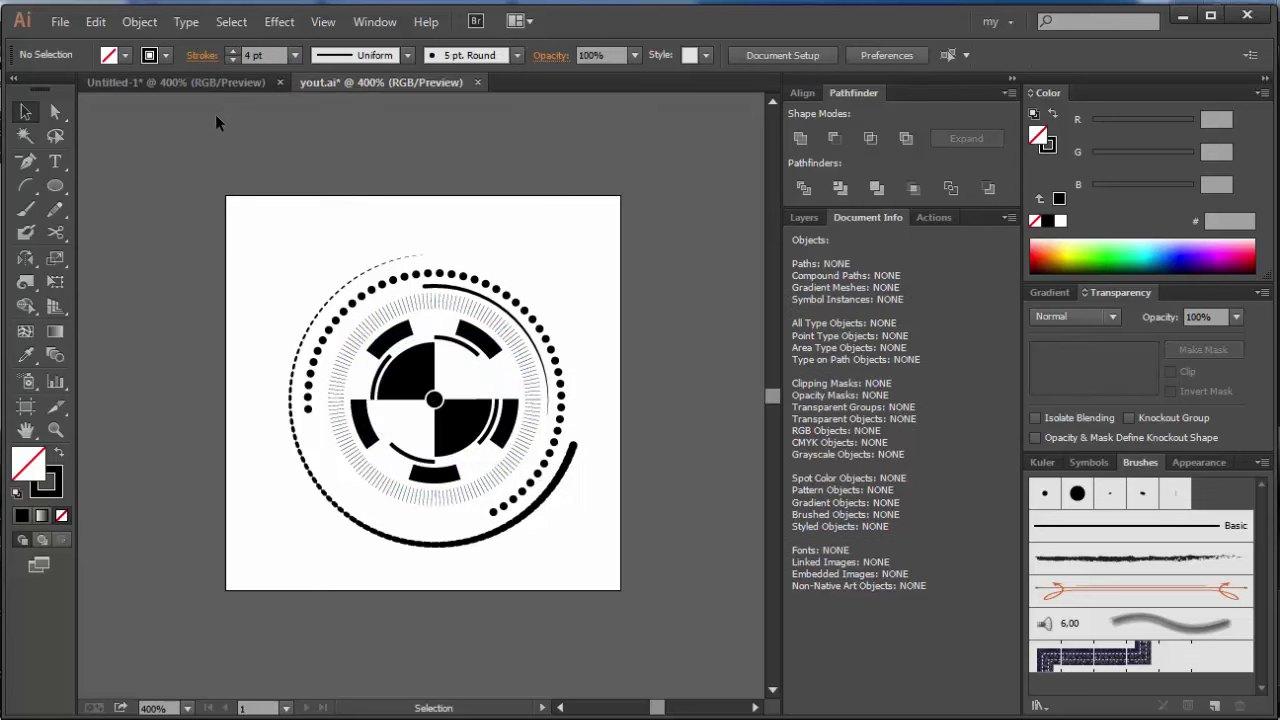
- Select the inner circle and set its dash gap to 4 pt in the Stroke panel
click(201, 55)
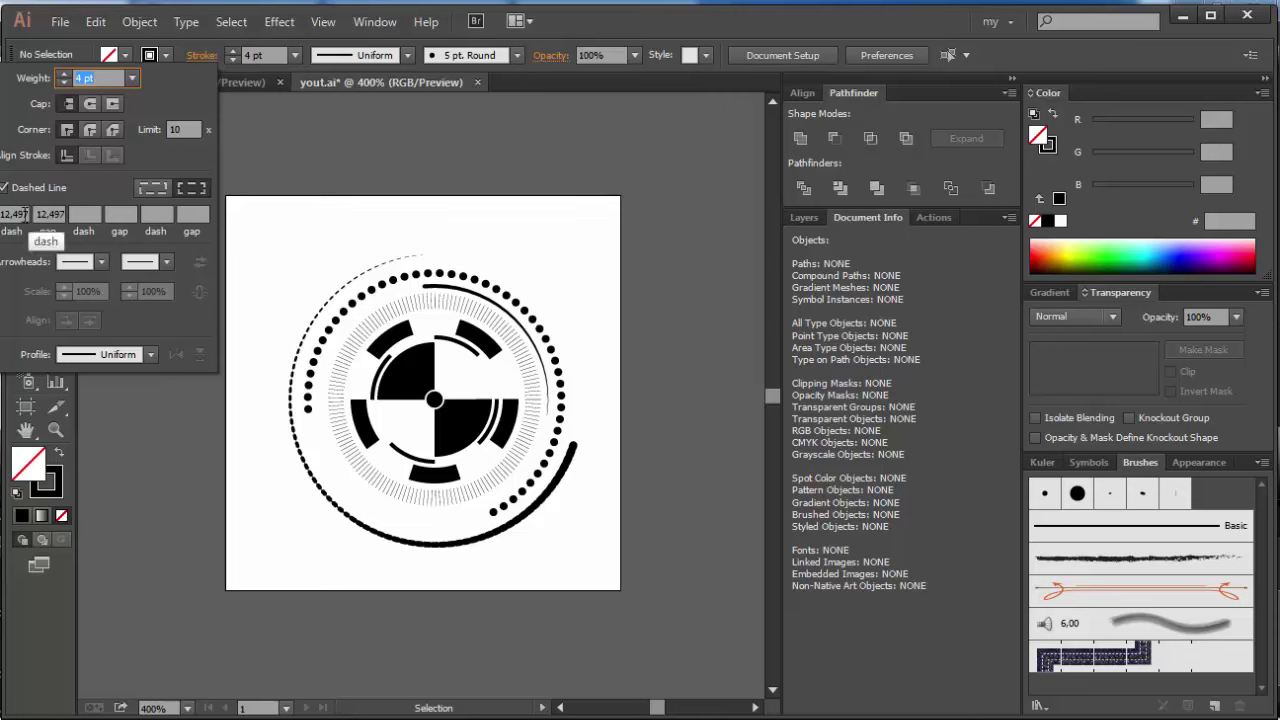
click(22, 214)
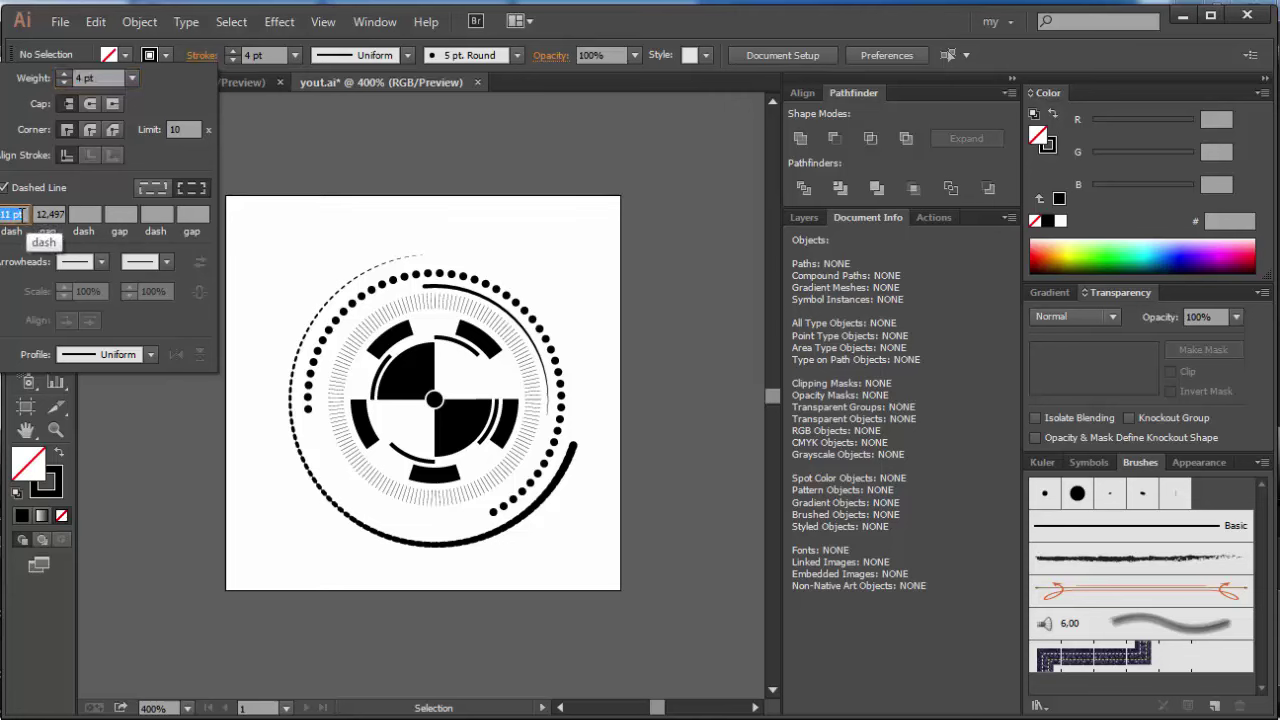
click(56, 214)
text(7)
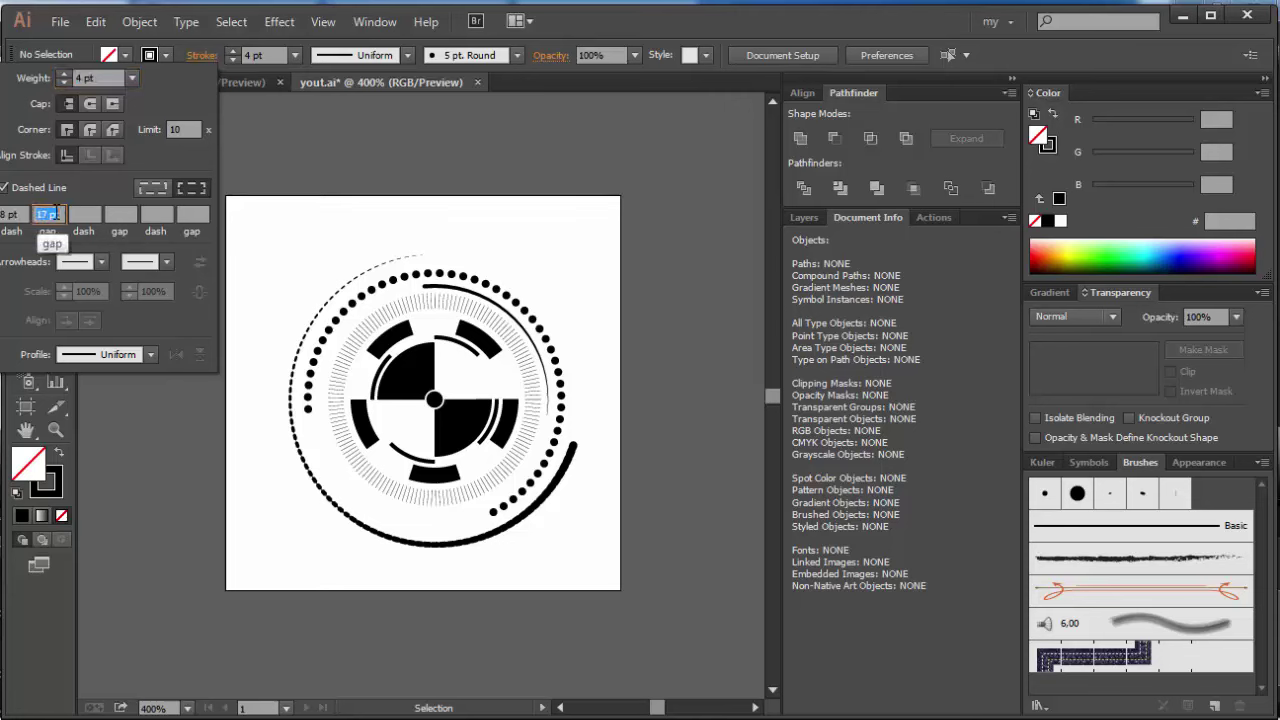
click(457, 243)
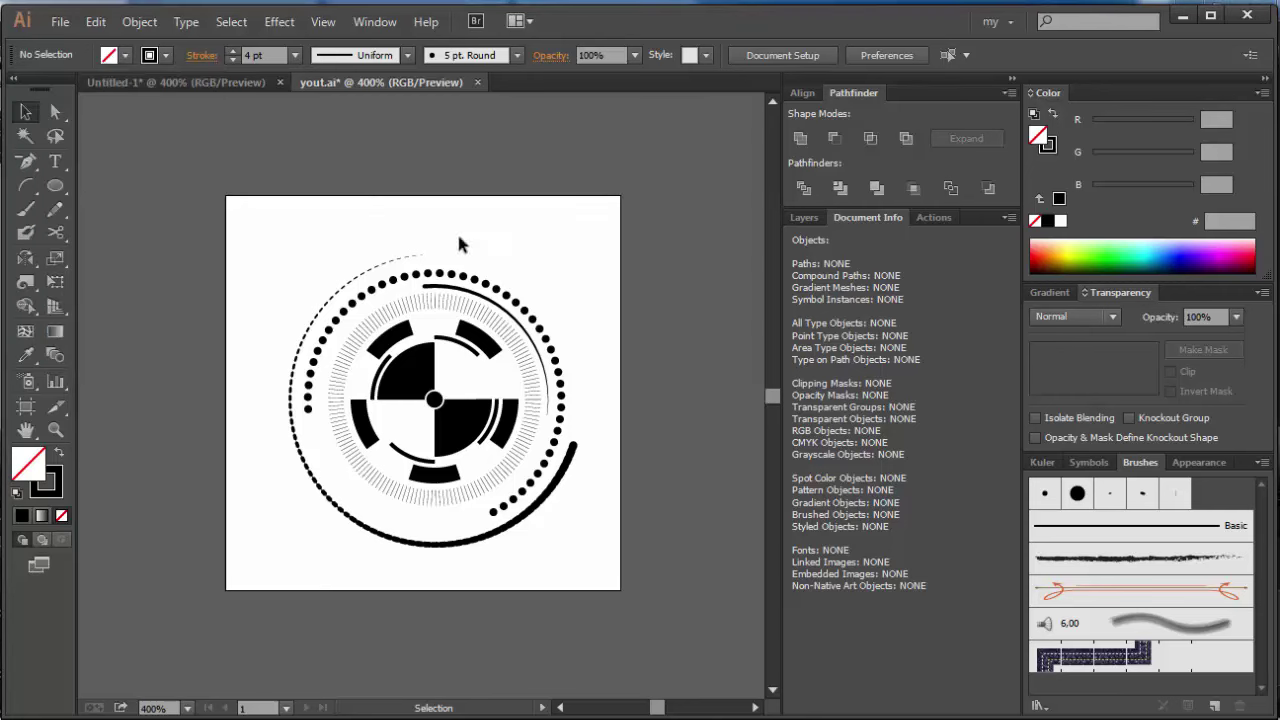
click(455, 343)
click(201, 55)
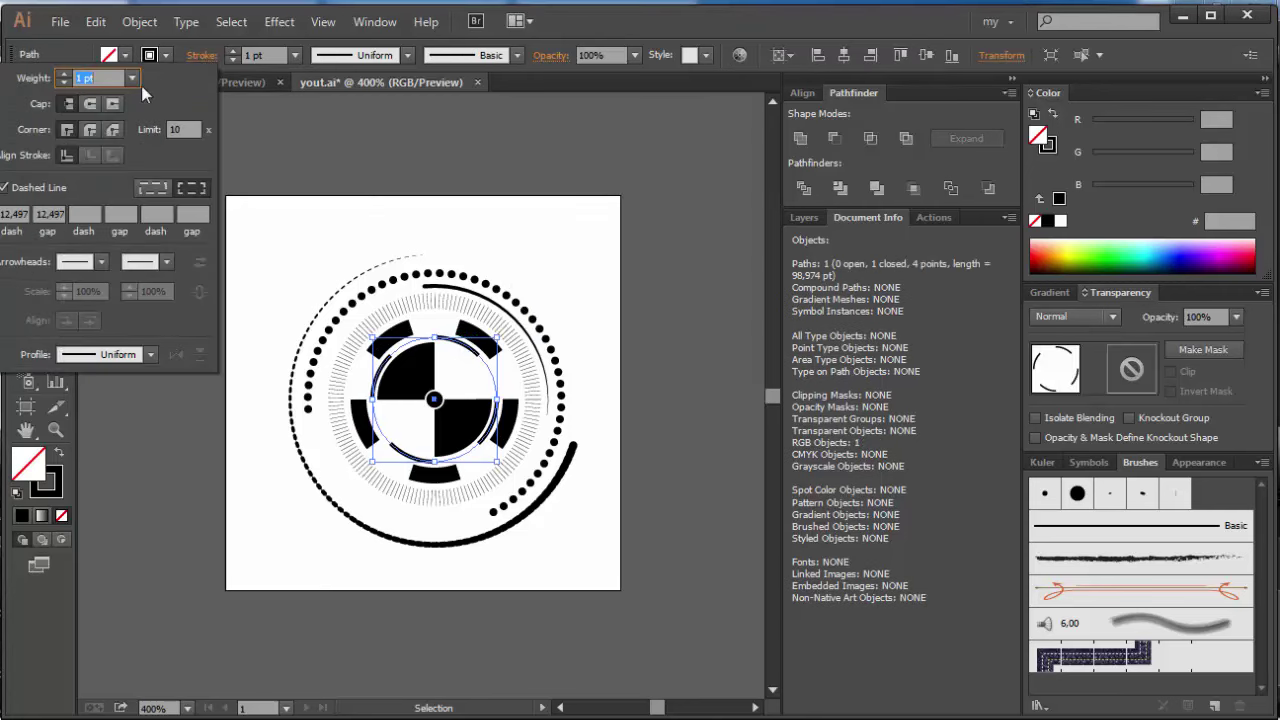
text(4)
key(Return)
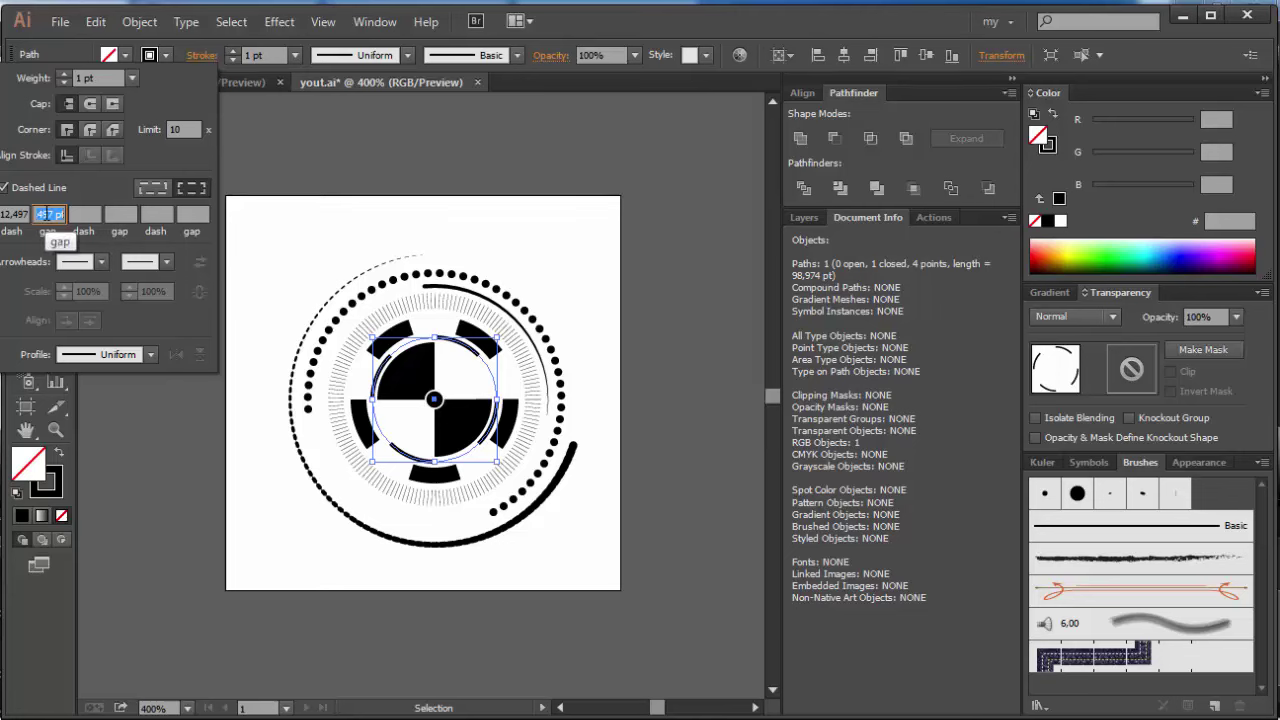
text(1)
- Reduce the inner circle's stroke weight to 0.25 pt
click(21, 213)
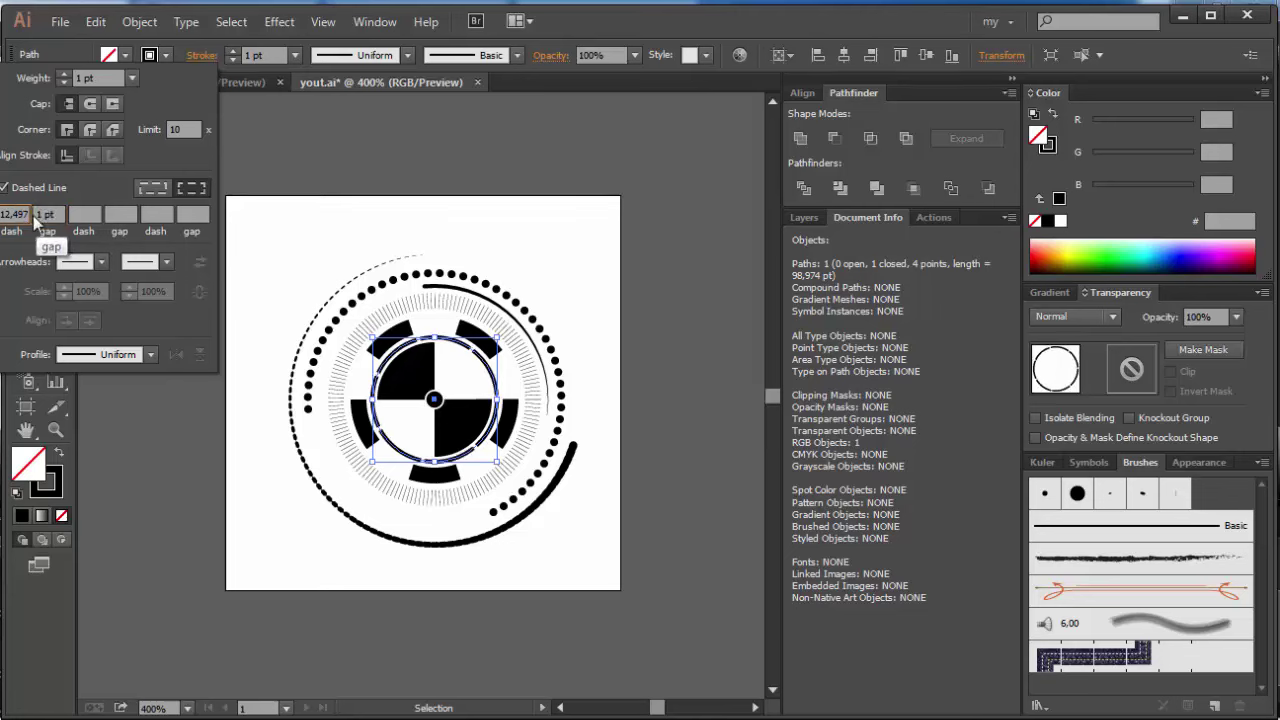
click(131, 78)
click(147, 120)
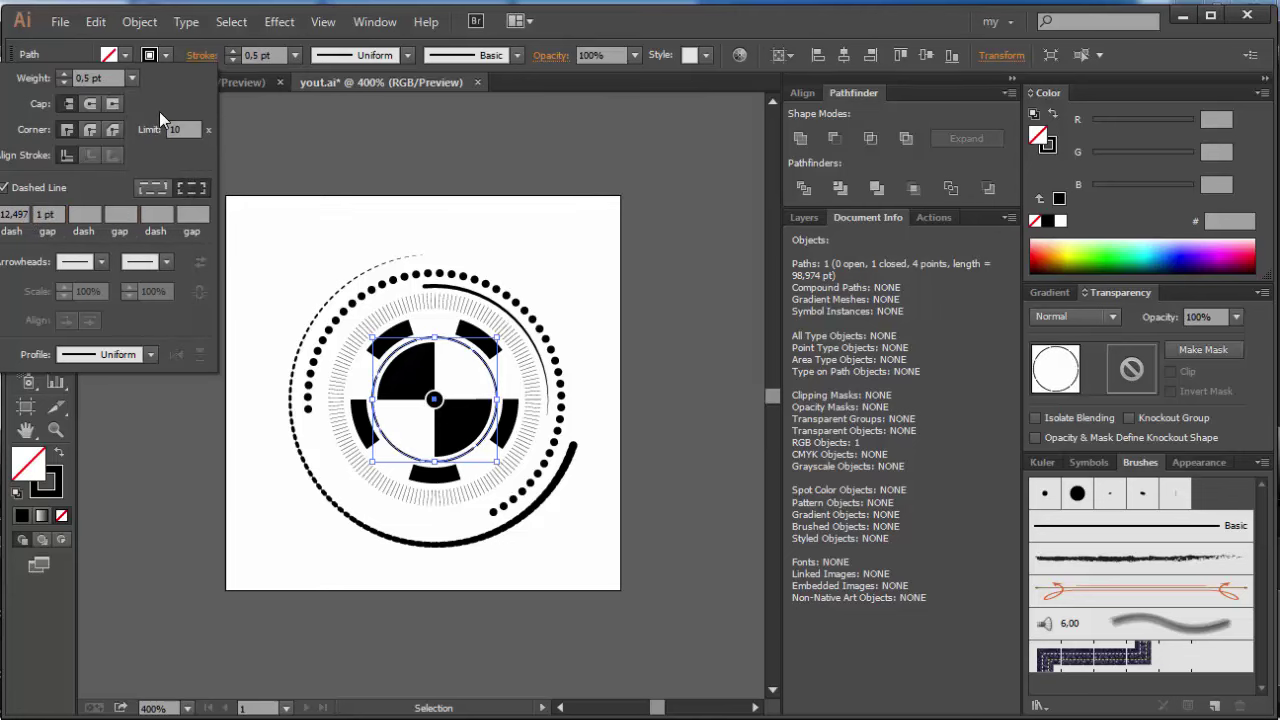
click(131, 78)
click(138, 99)
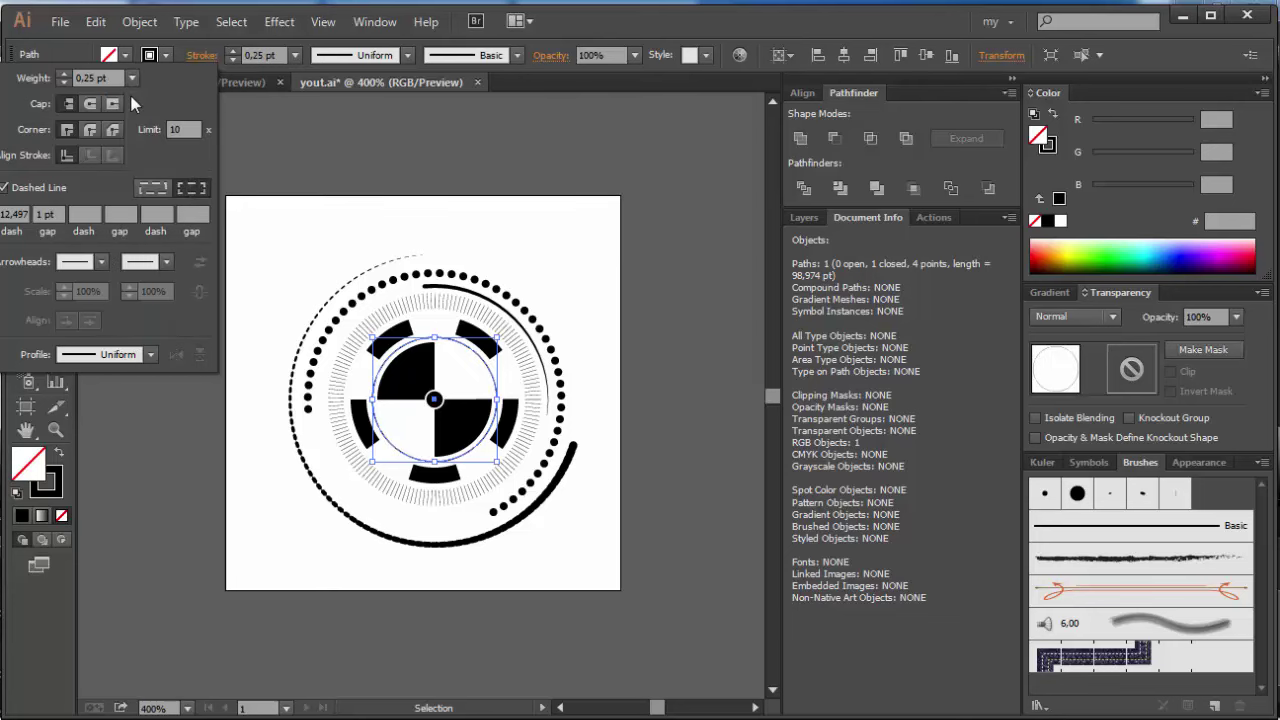
- Set the circle's dash length to 25 pt, then deselect it
double_click(18, 213)
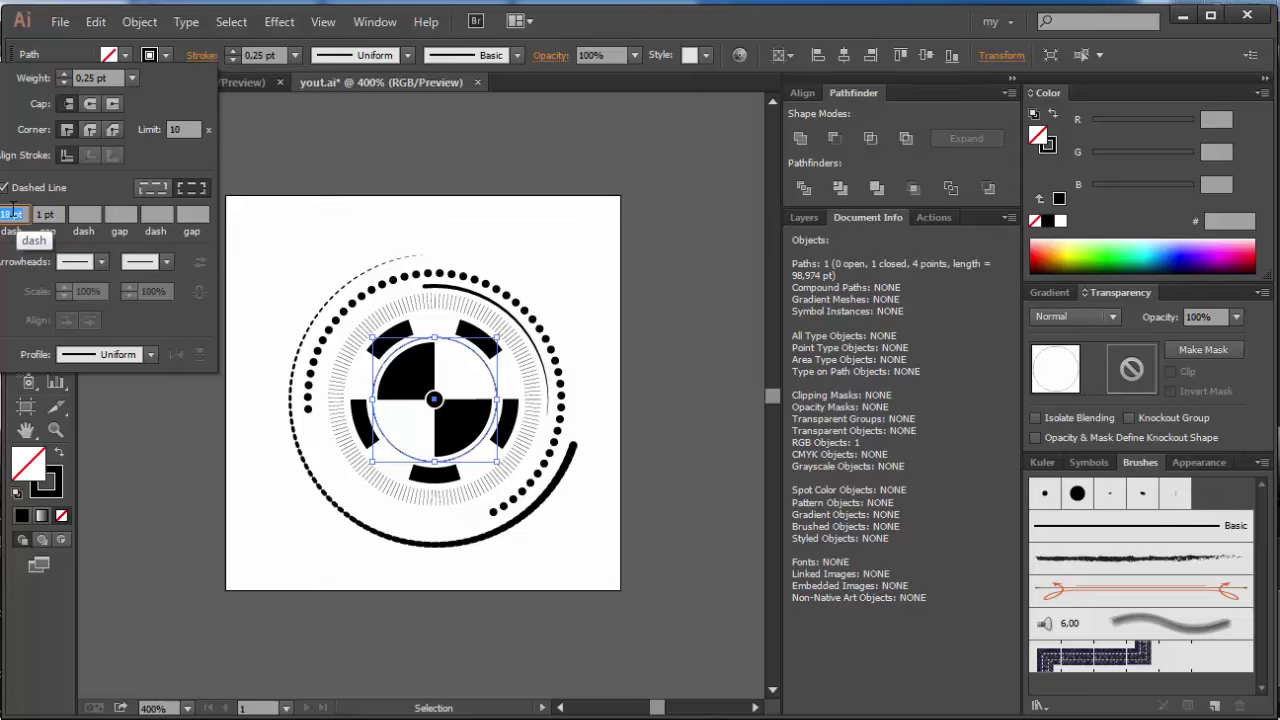
text(25)
click(50, 213)
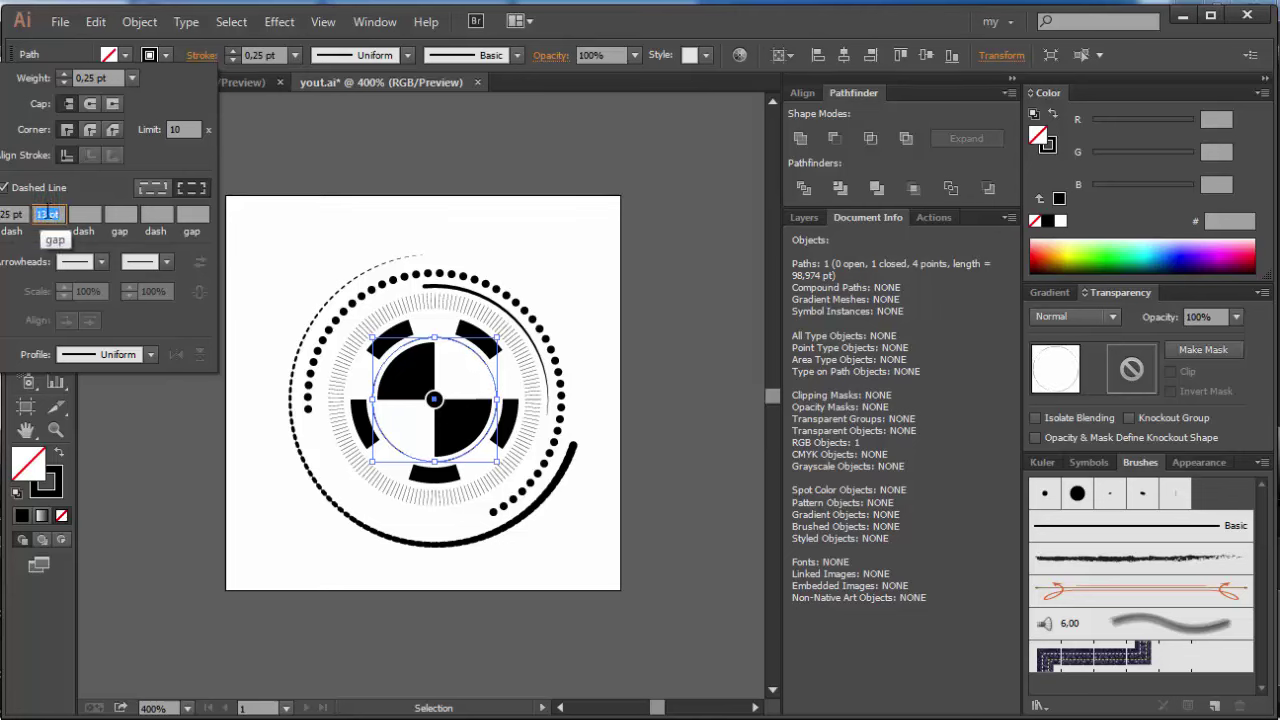
click(314, 192)
click(314, 170)
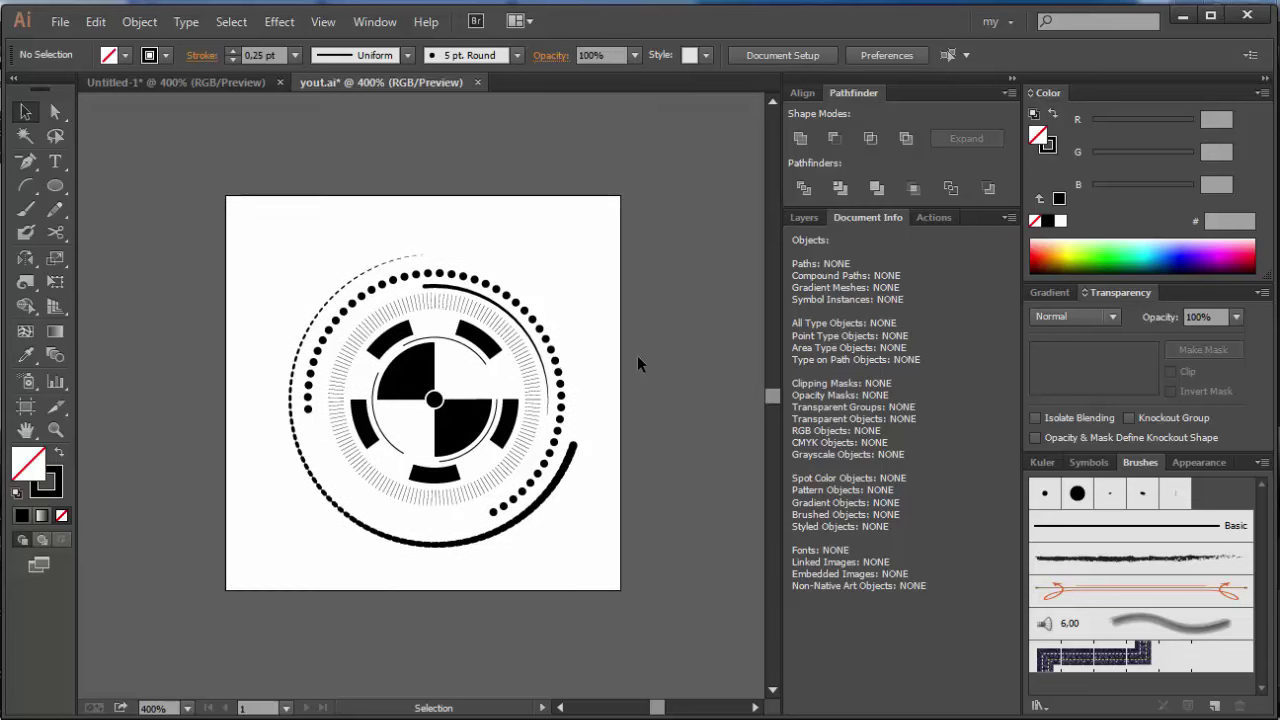
- Cut the dotted arc near its top with Scissors and delete the upper-left piece
click(312, 295)
click(56, 233)
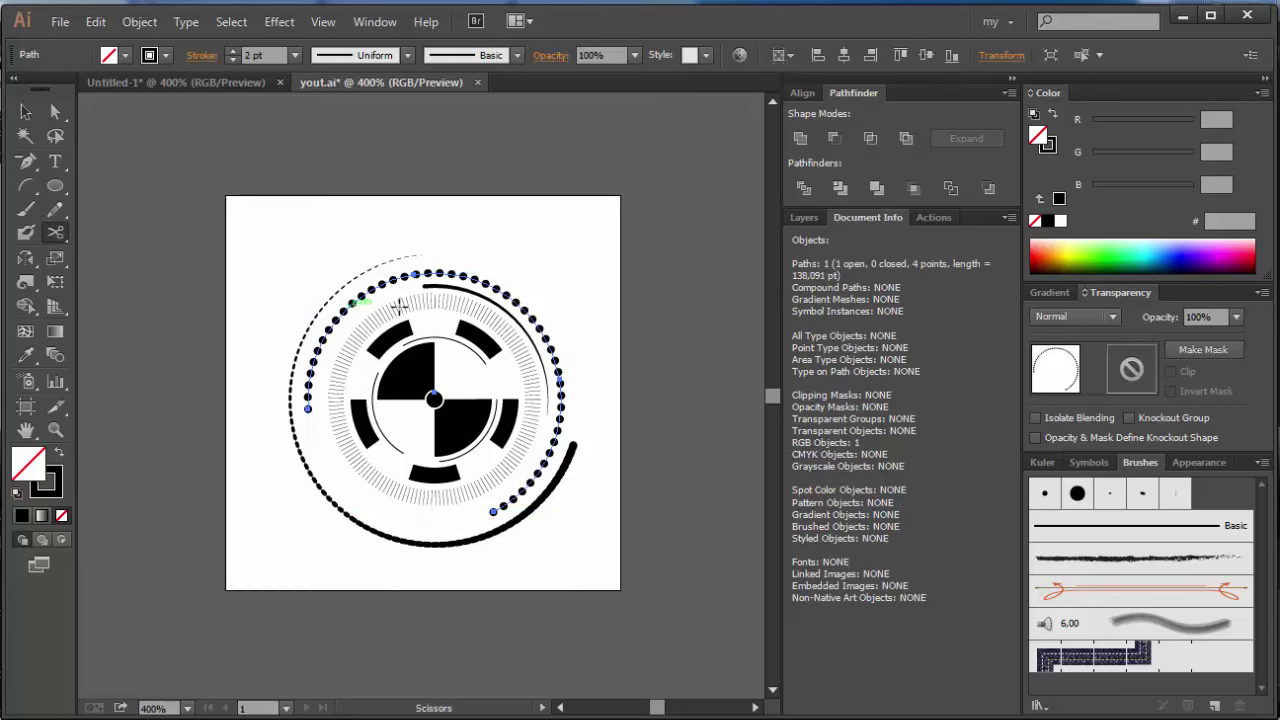
click(413, 273)
click(25, 111)
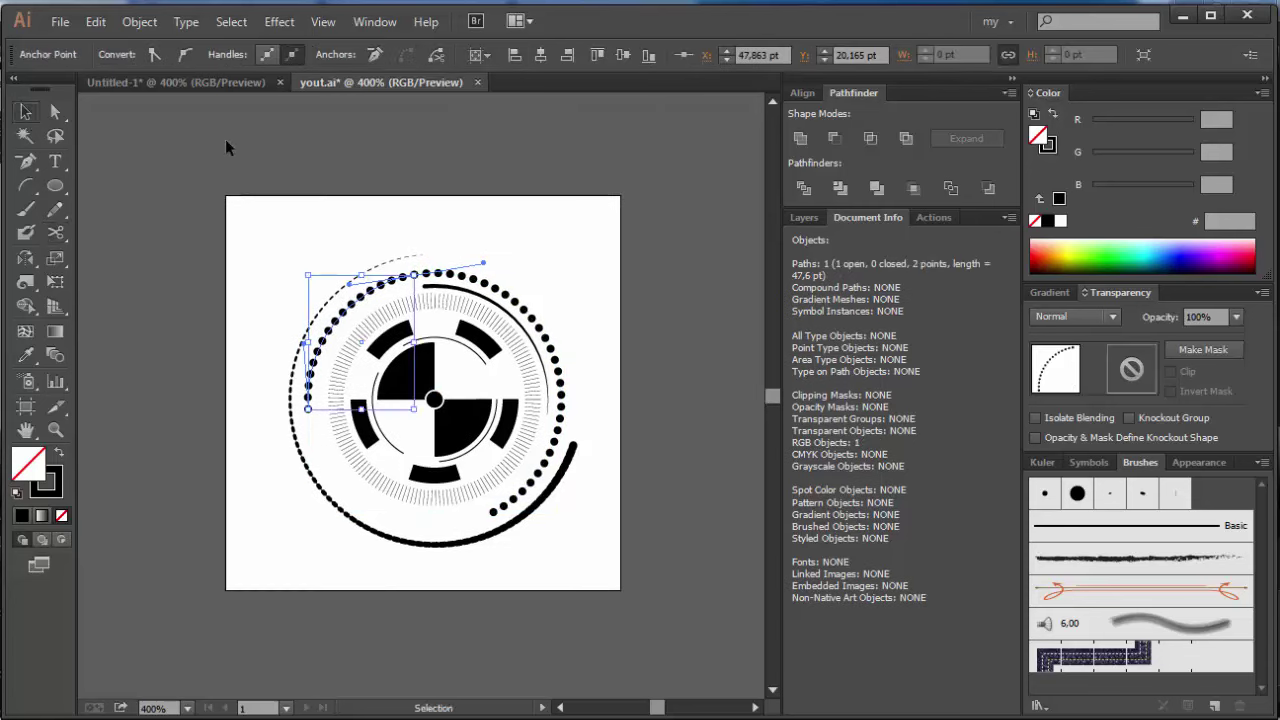
click(225, 139)
click(333, 318)
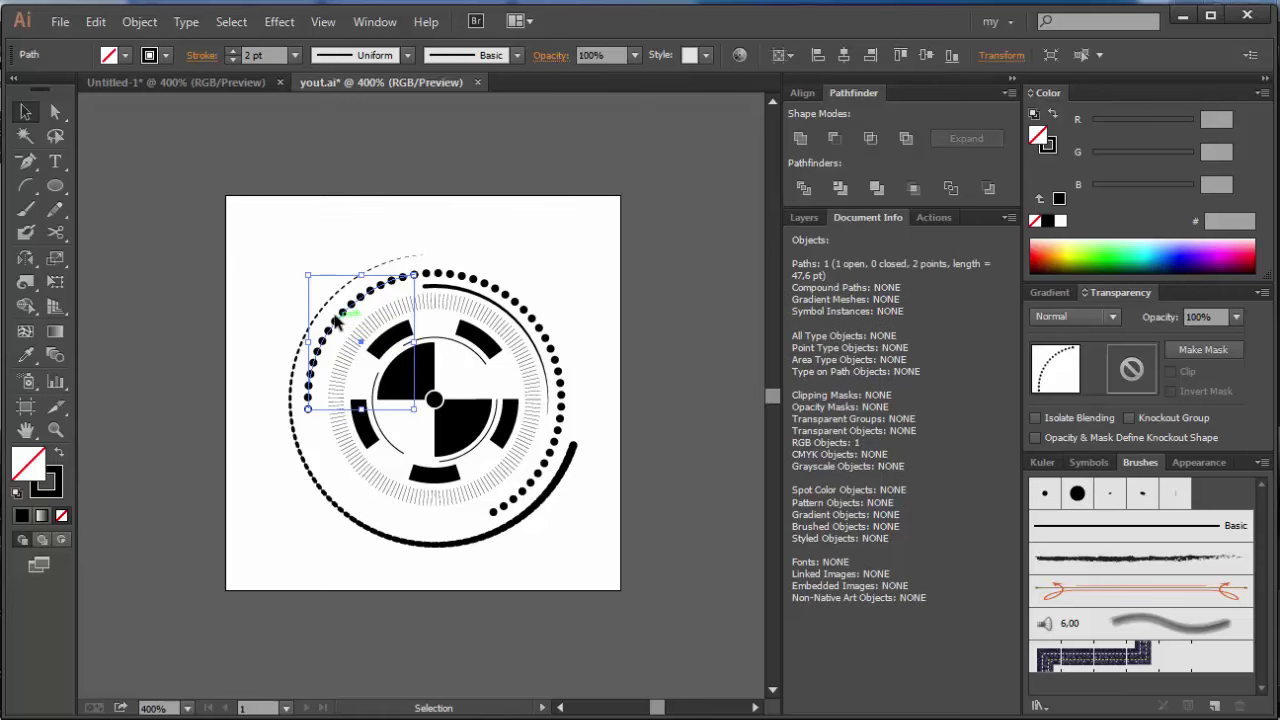
key(Delete)
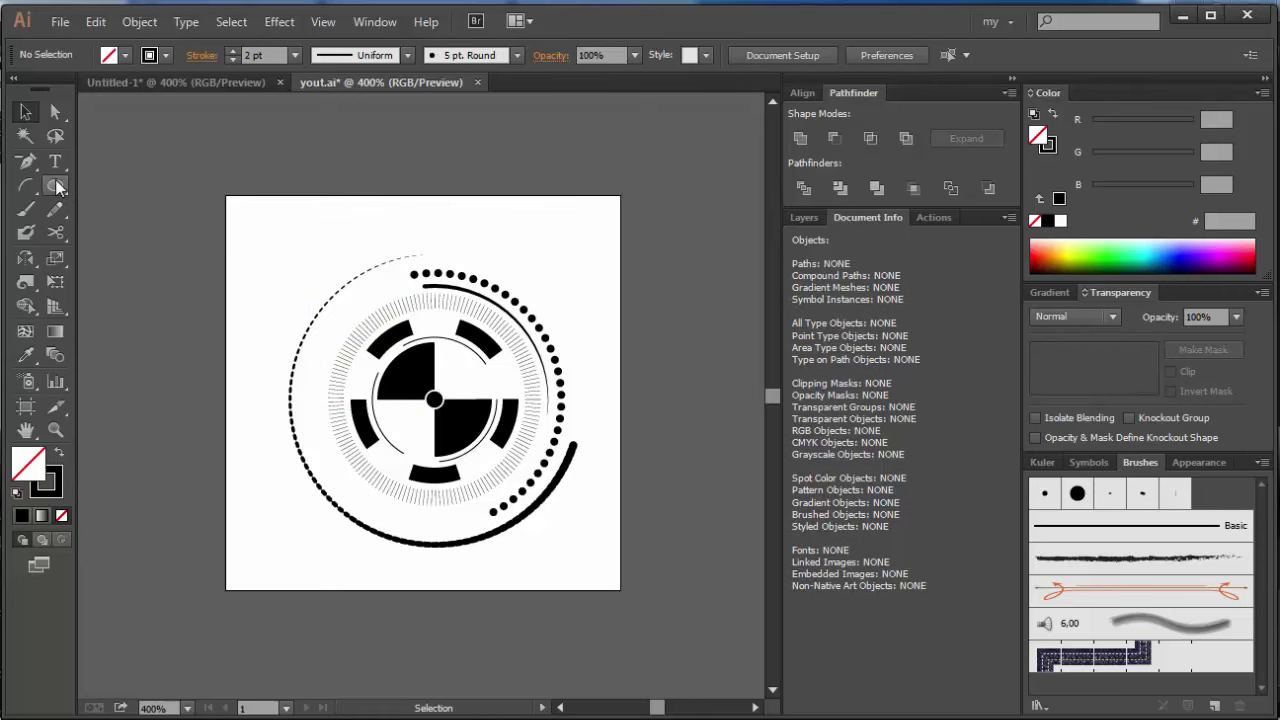
drag(58, 187, 126, 183)
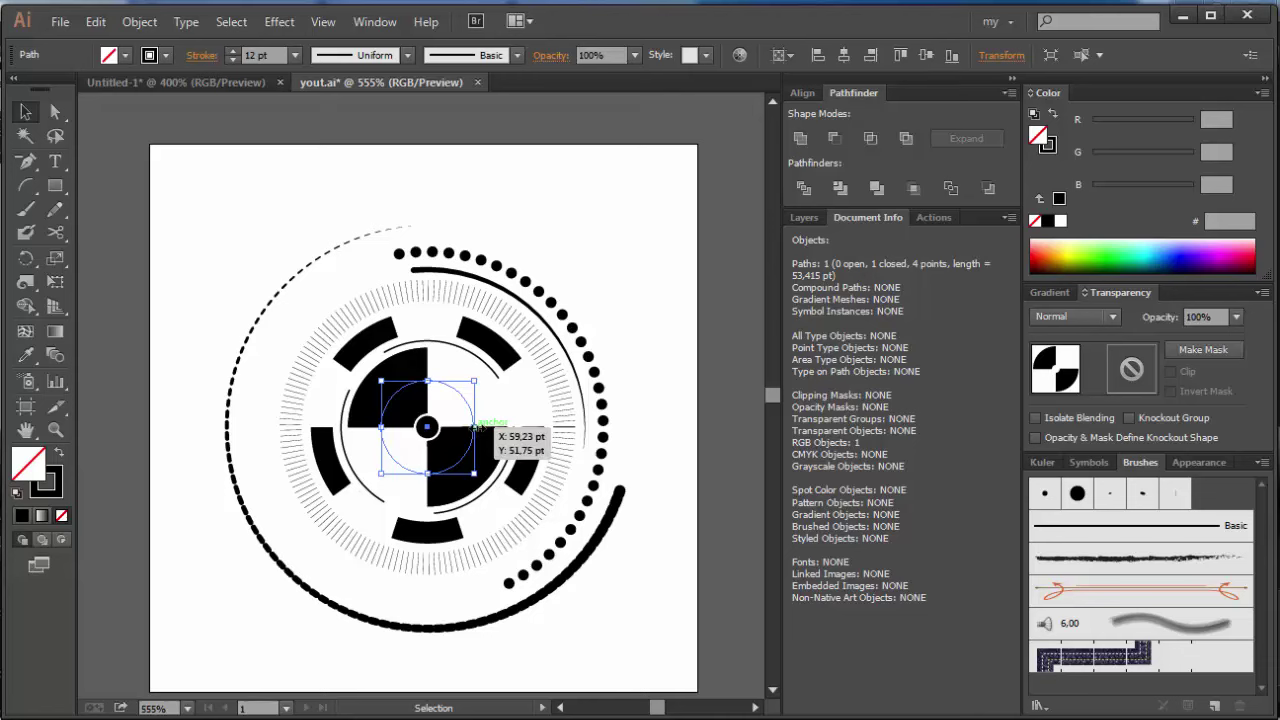
- Scale a copy of the dashed centre circle up into a large ring around the emblem
drag(475, 428, 697, 474)
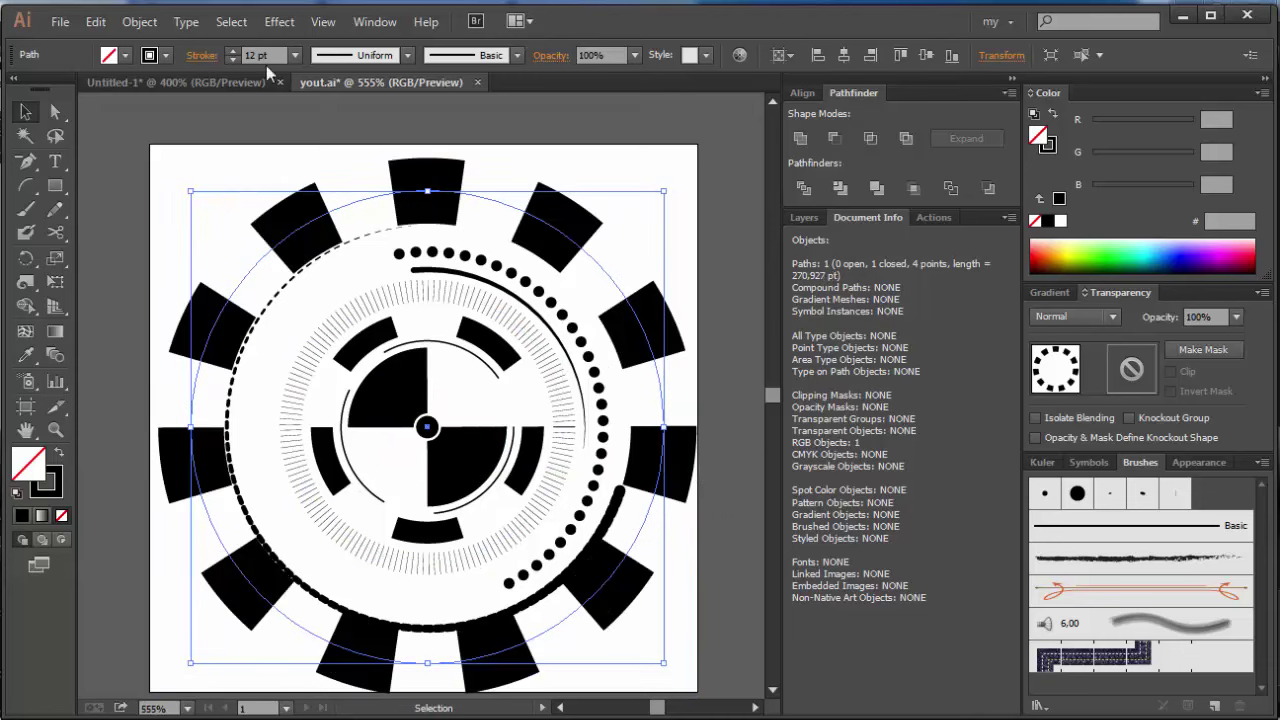
click(455, 145)
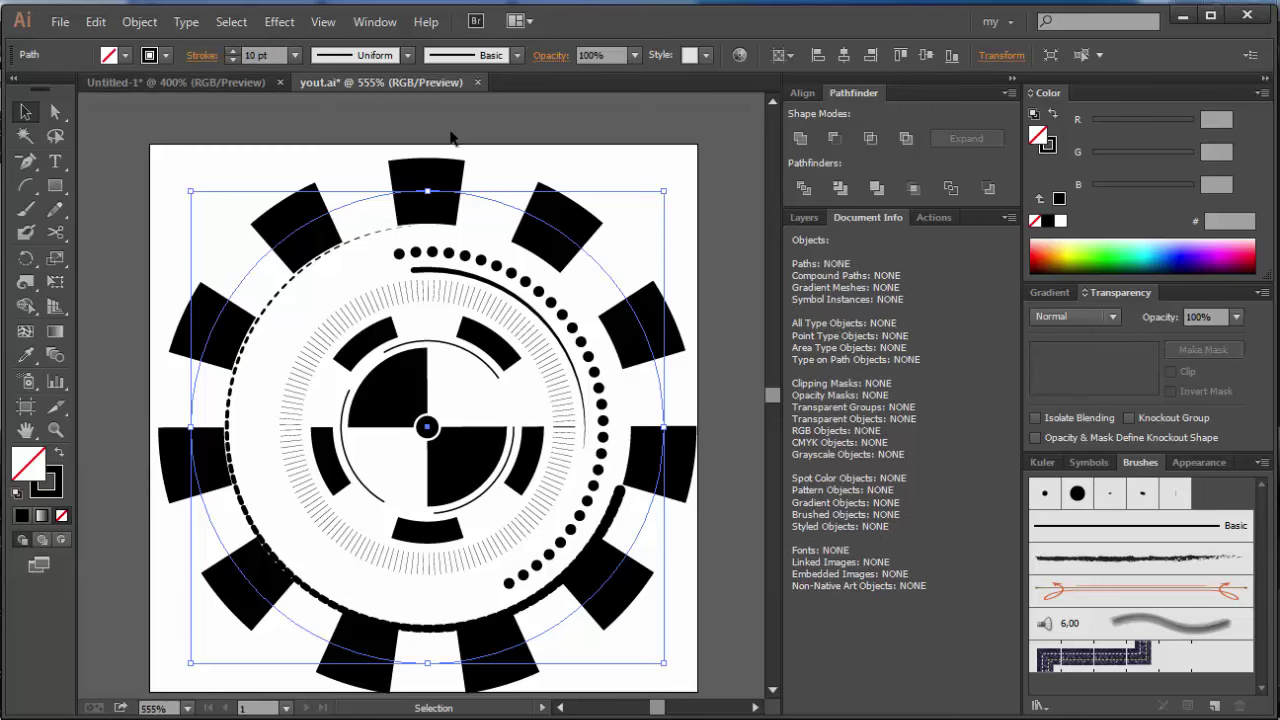
click(440, 199)
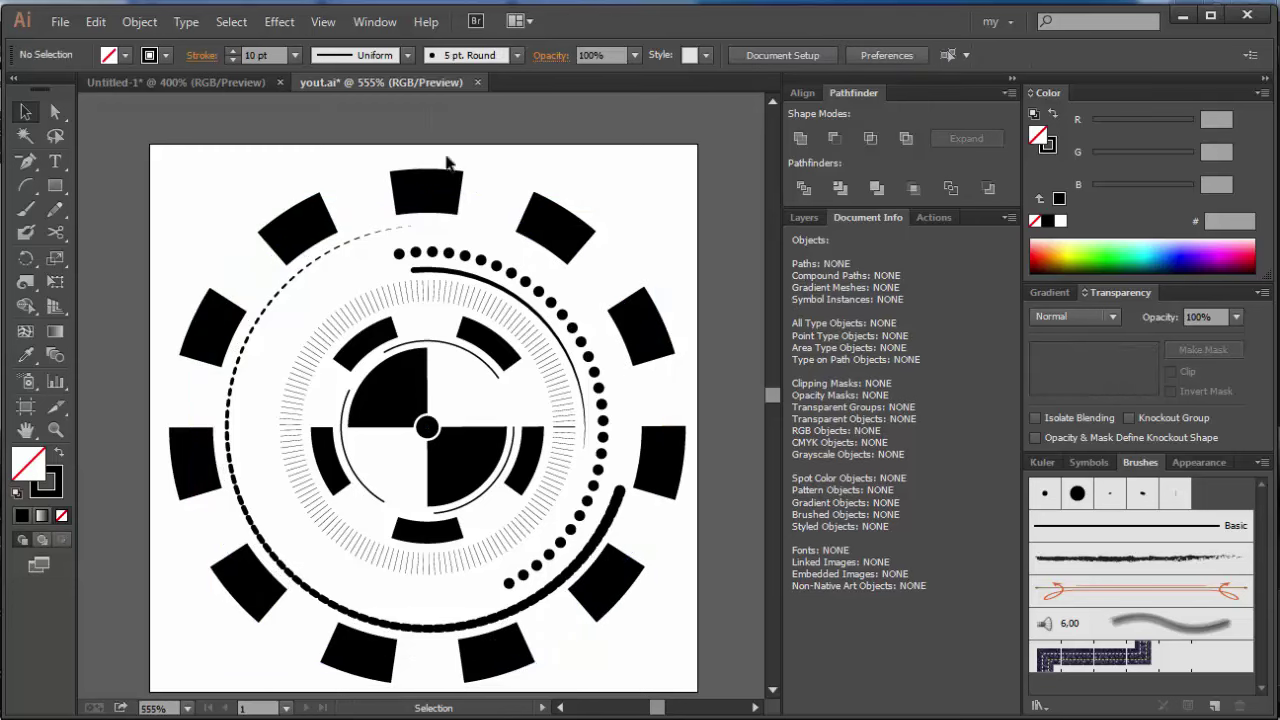
- Cut the outer ring at its upper left and right and delete the lower part
click(55, 236)
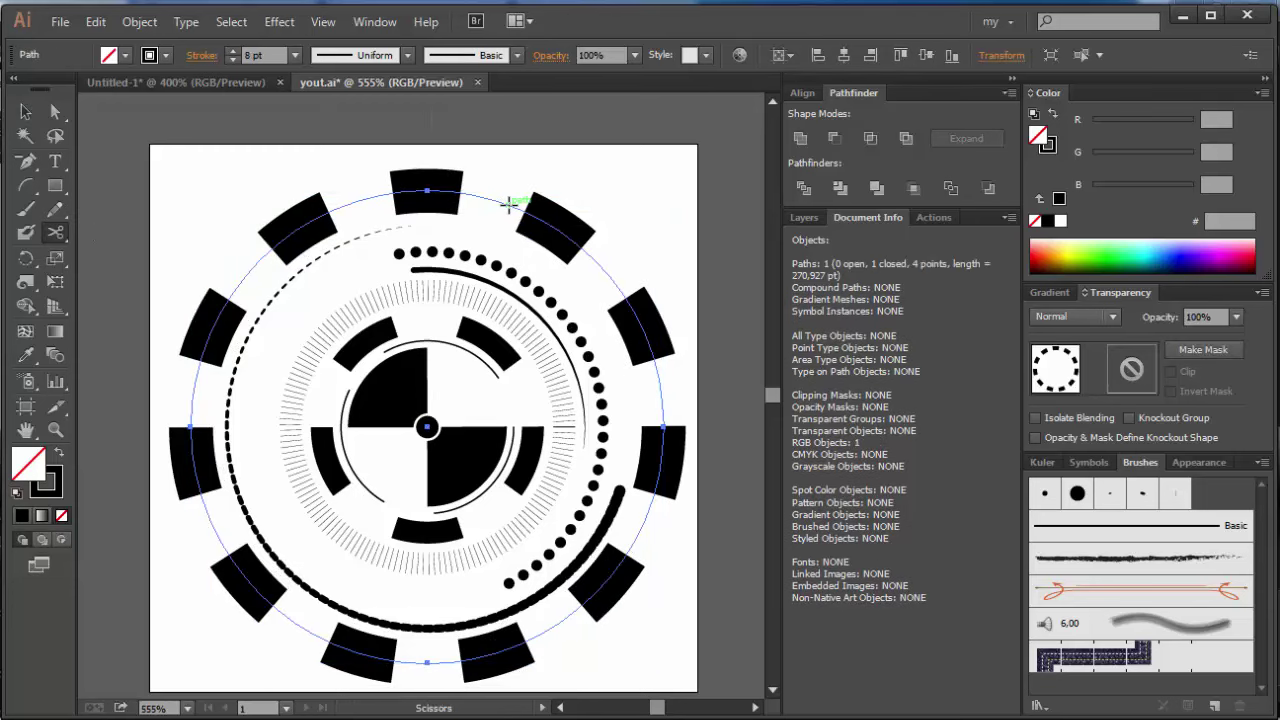
click(510, 205)
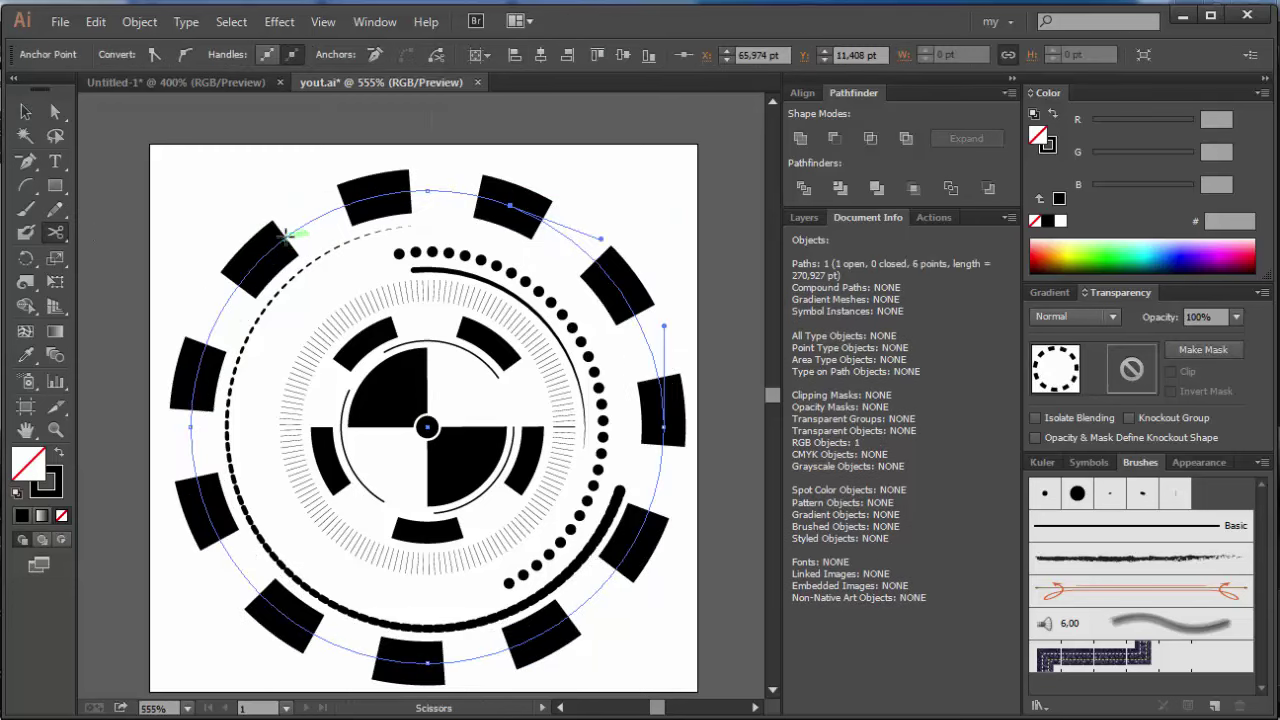
click(292, 232)
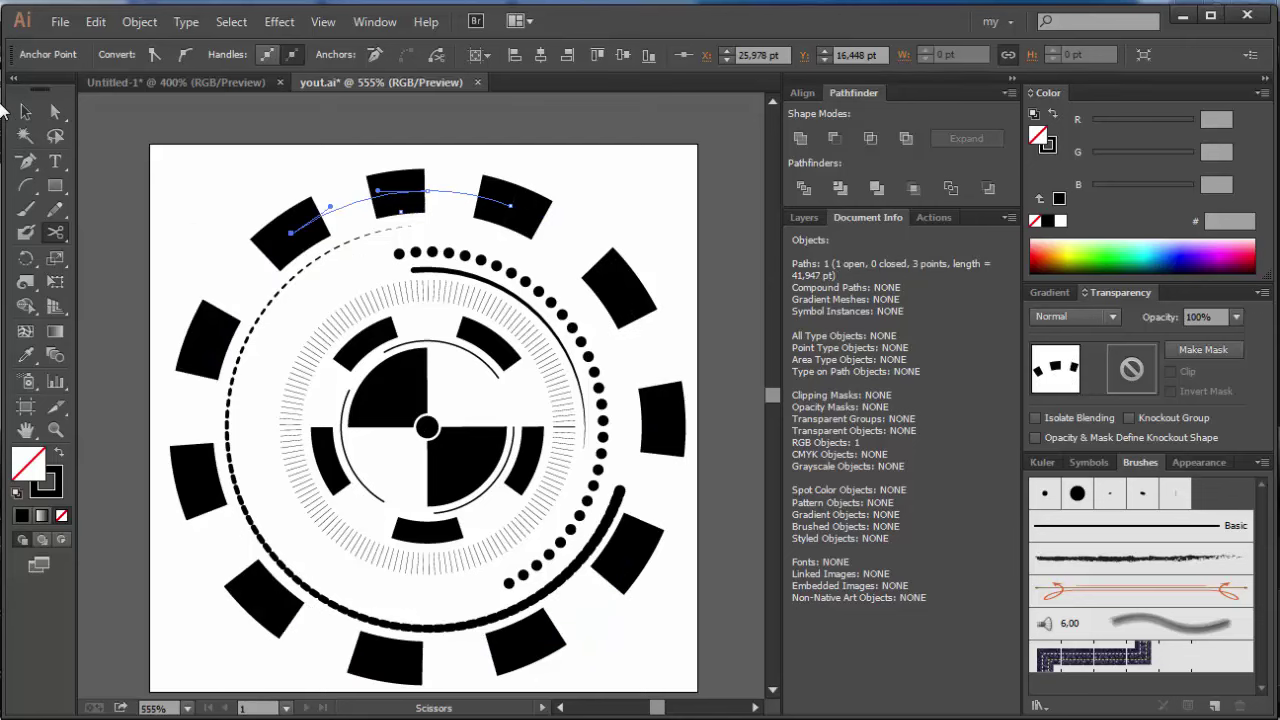
click(25, 112)
click(657, 312)
click(636, 307)
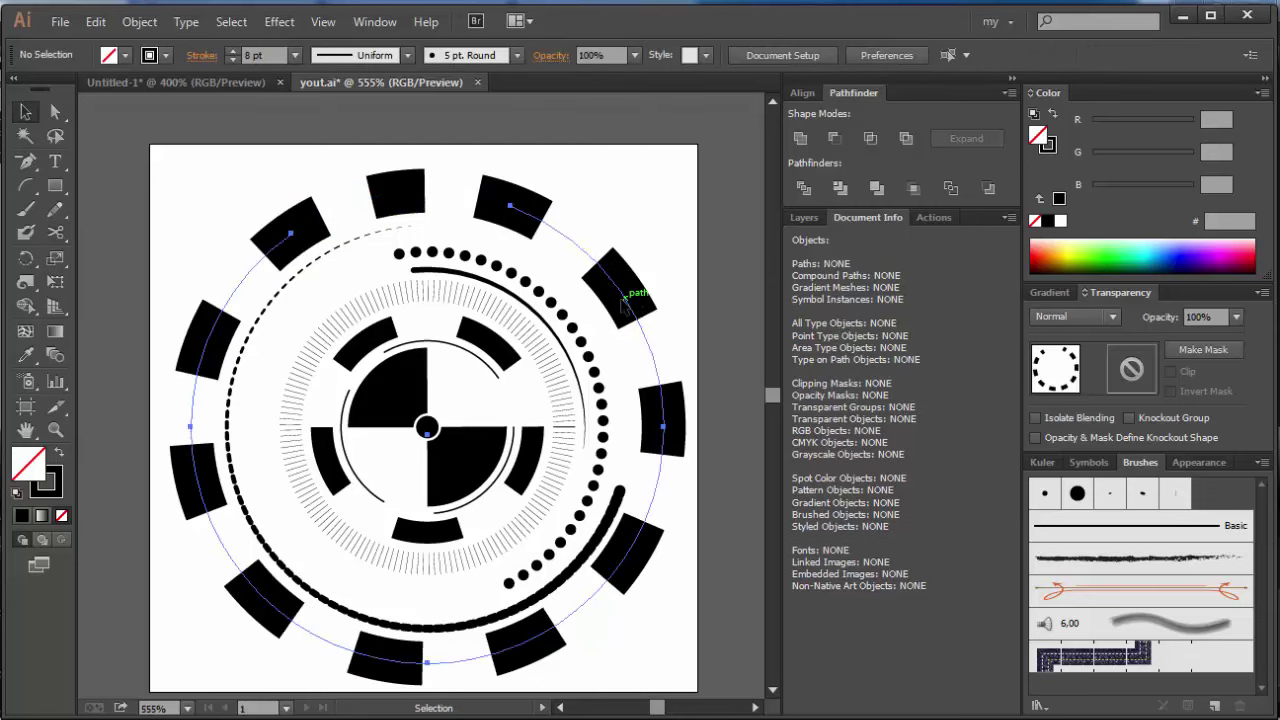
key(Delete)
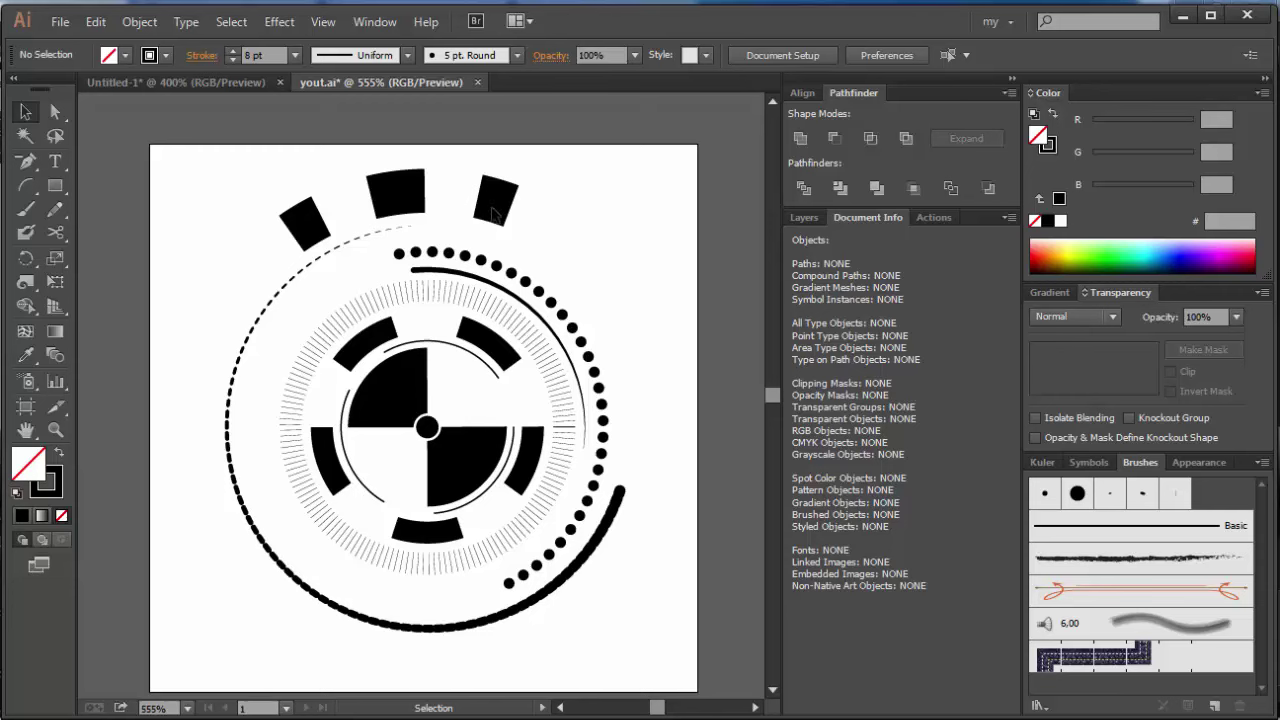
- Give the top arc exact dashes of 11 pt with 3 pt gaps
click(500, 206)
click(200, 56)
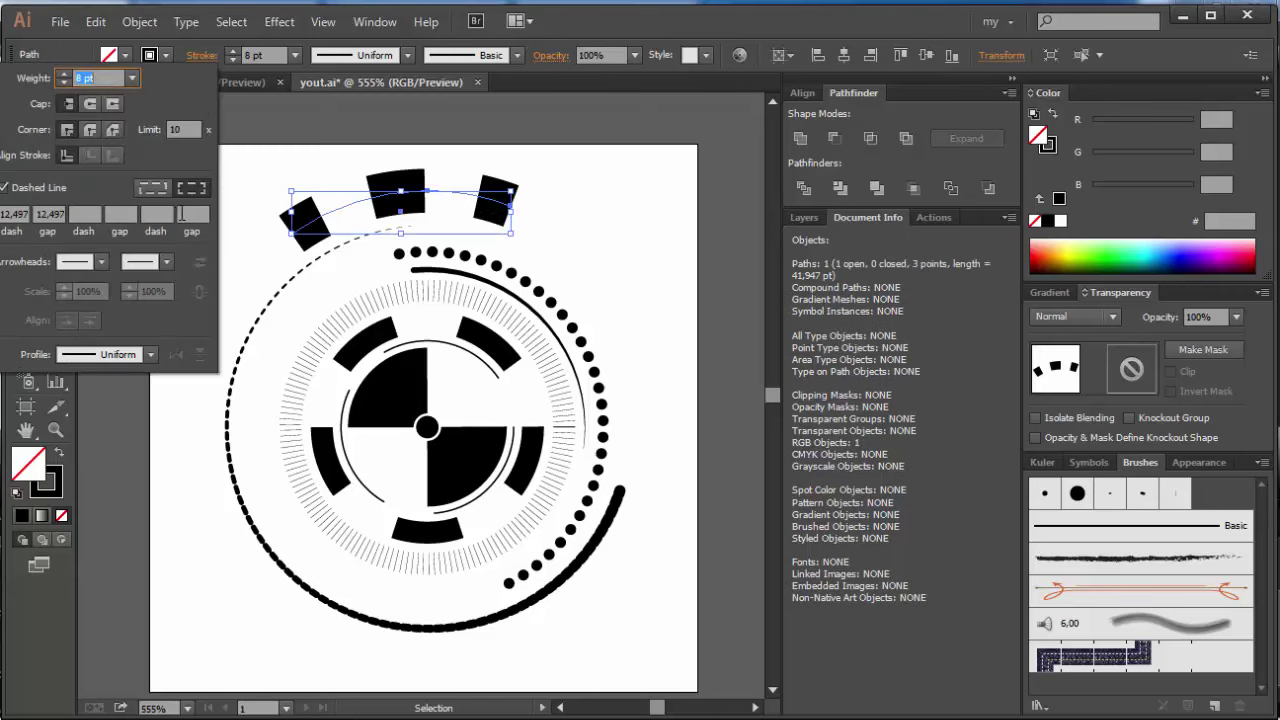
click(153, 189)
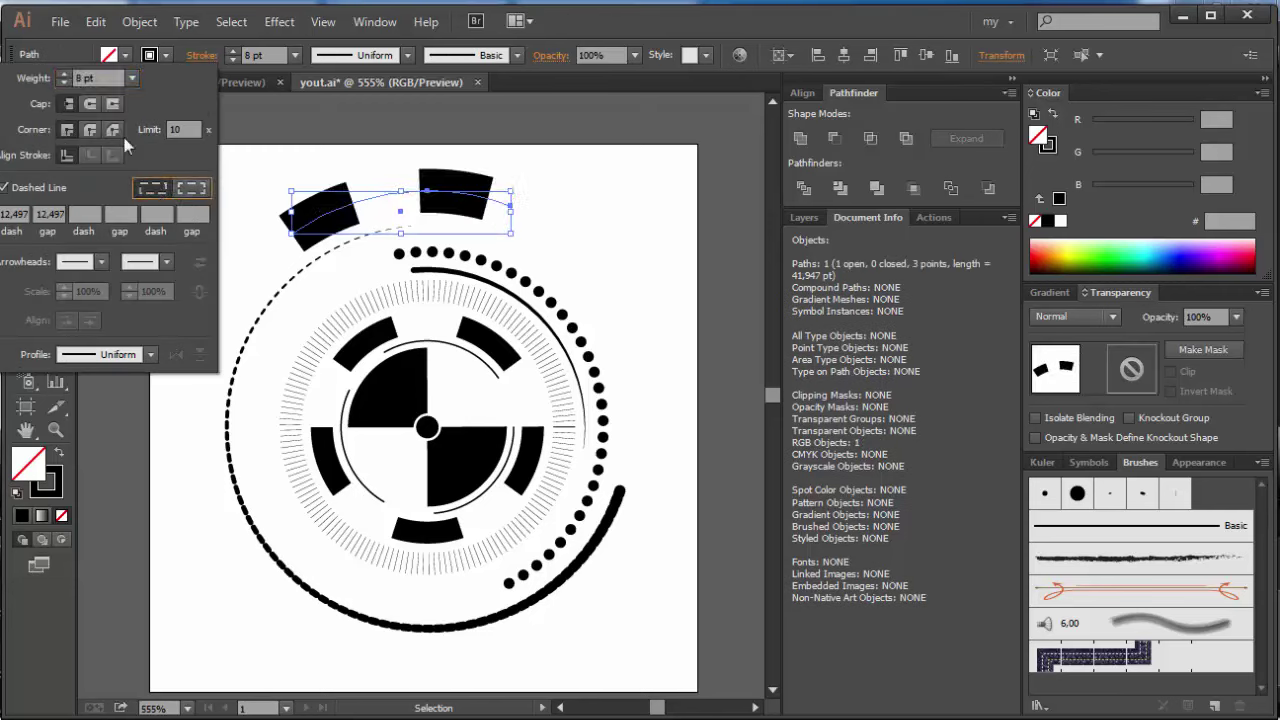
click(48, 214)
text(13)
key(Return)
key(Down)
key(Down)
key(Down)
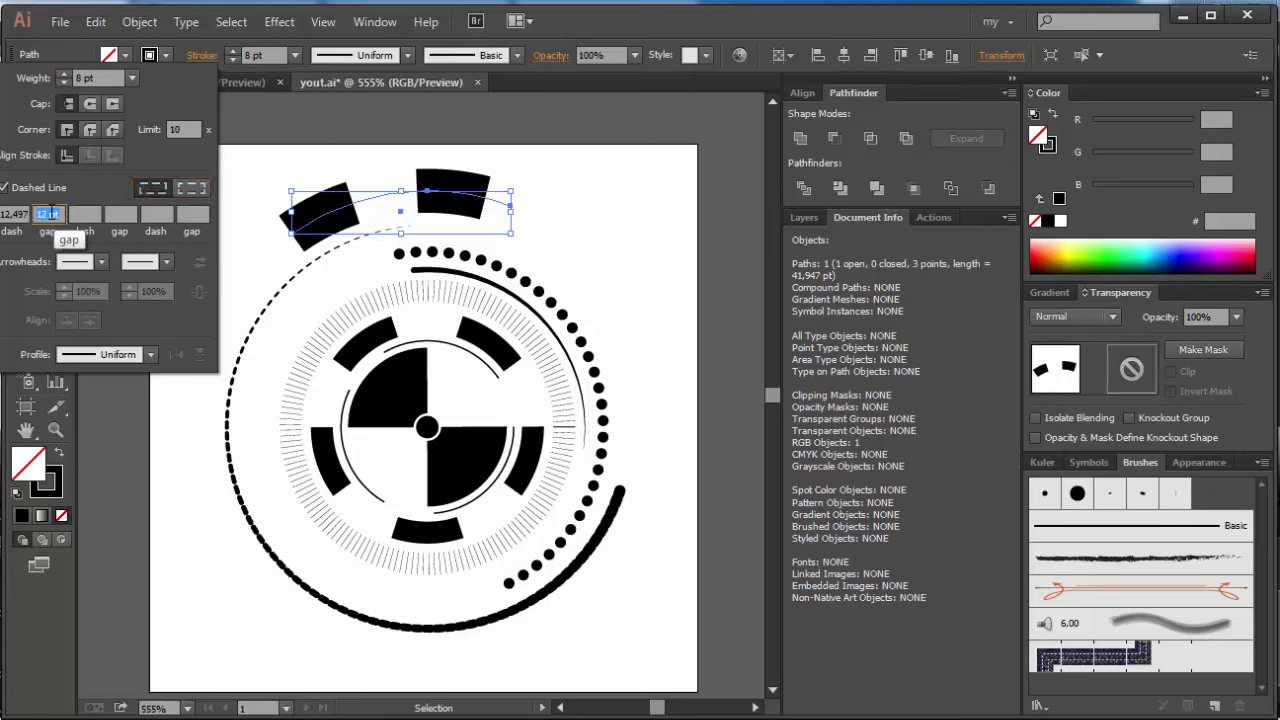
key(Down)
key(Down)
key(Down)
key(Down)
key(Down)
key(Down)
key(Down)
click(14, 214)
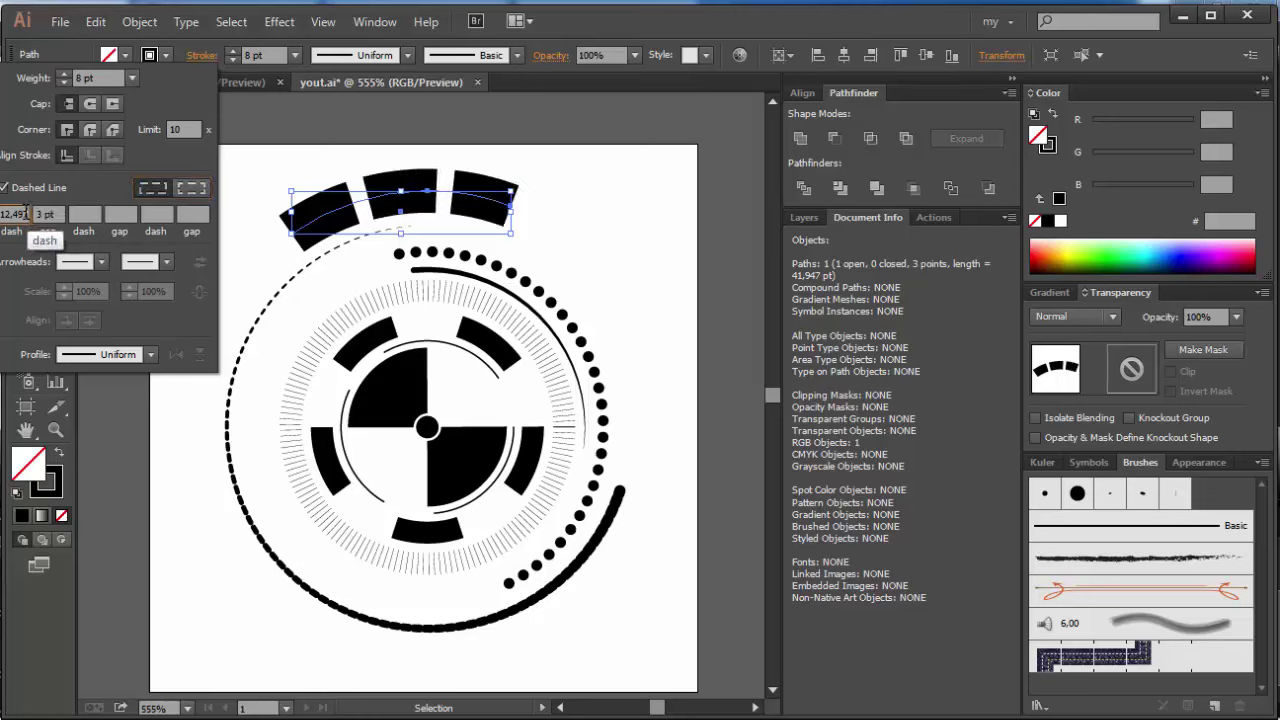
key(Down)
key(Down)
key(Down)
key(Down)
key(Up)
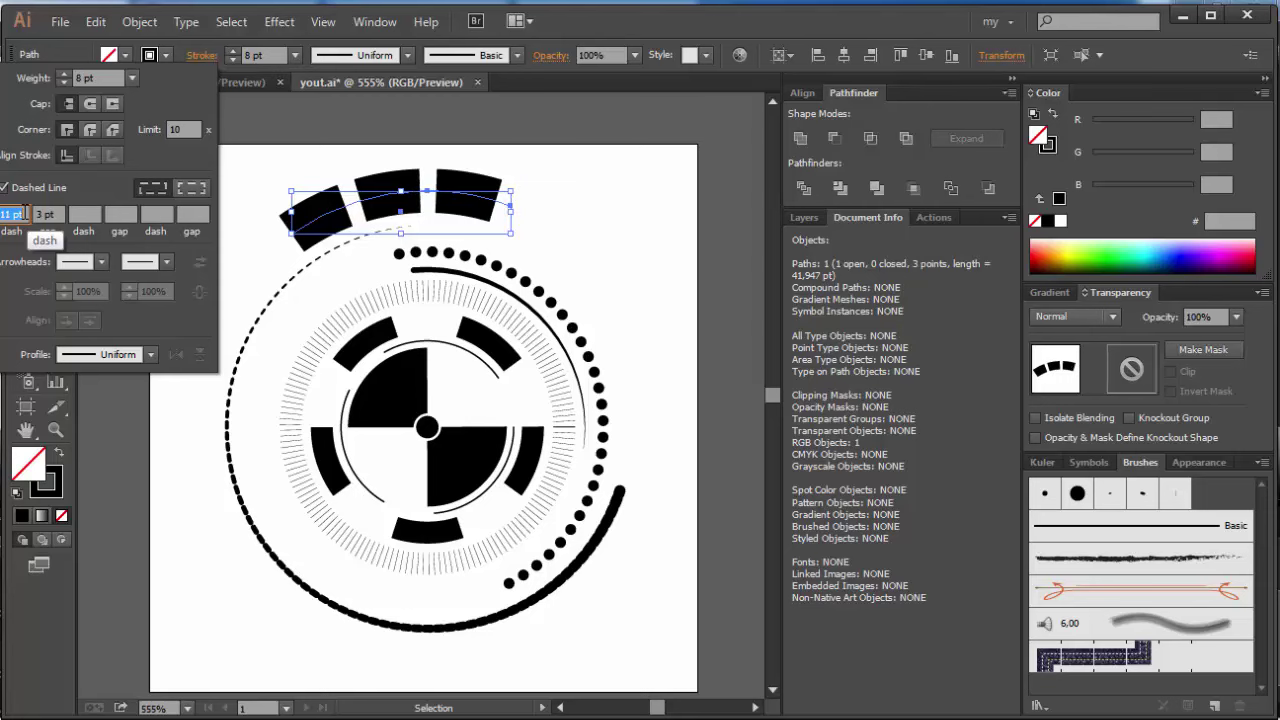
click(328, 137)
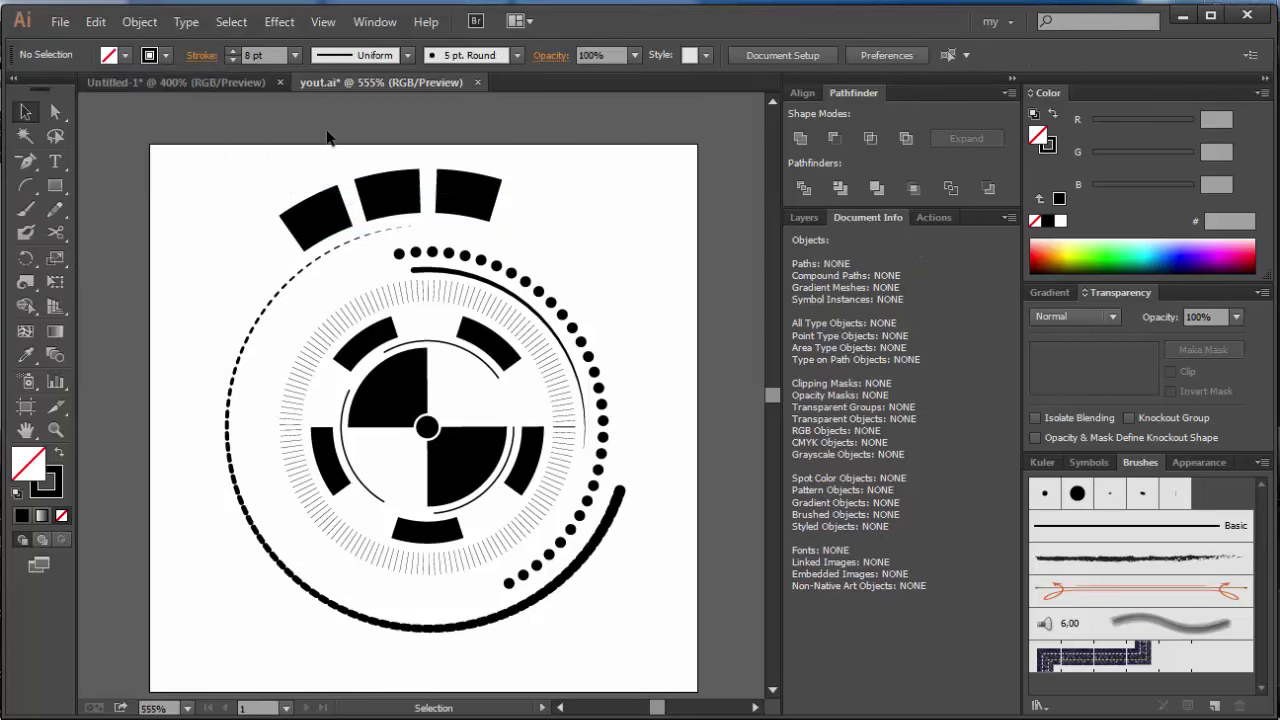
- Enlarge the thin inner circle and set its stroke weight to 20 pt
key(ctrl+minus)
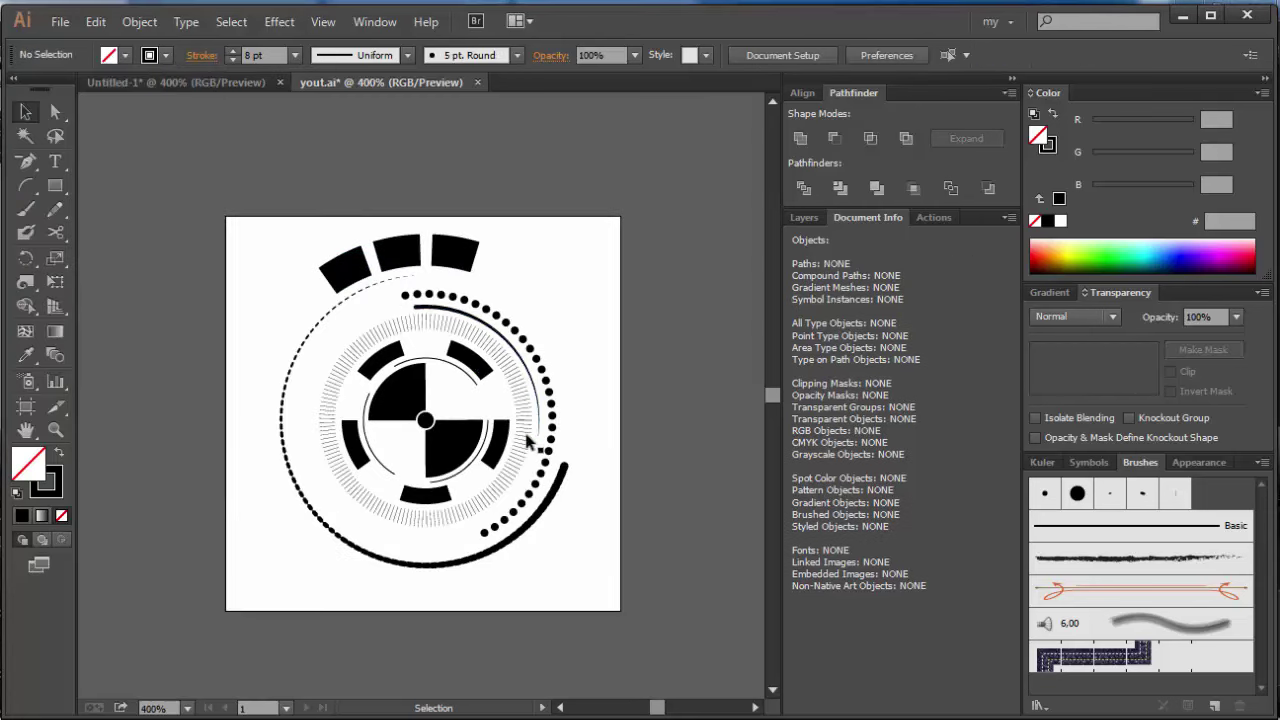
click(472, 463)
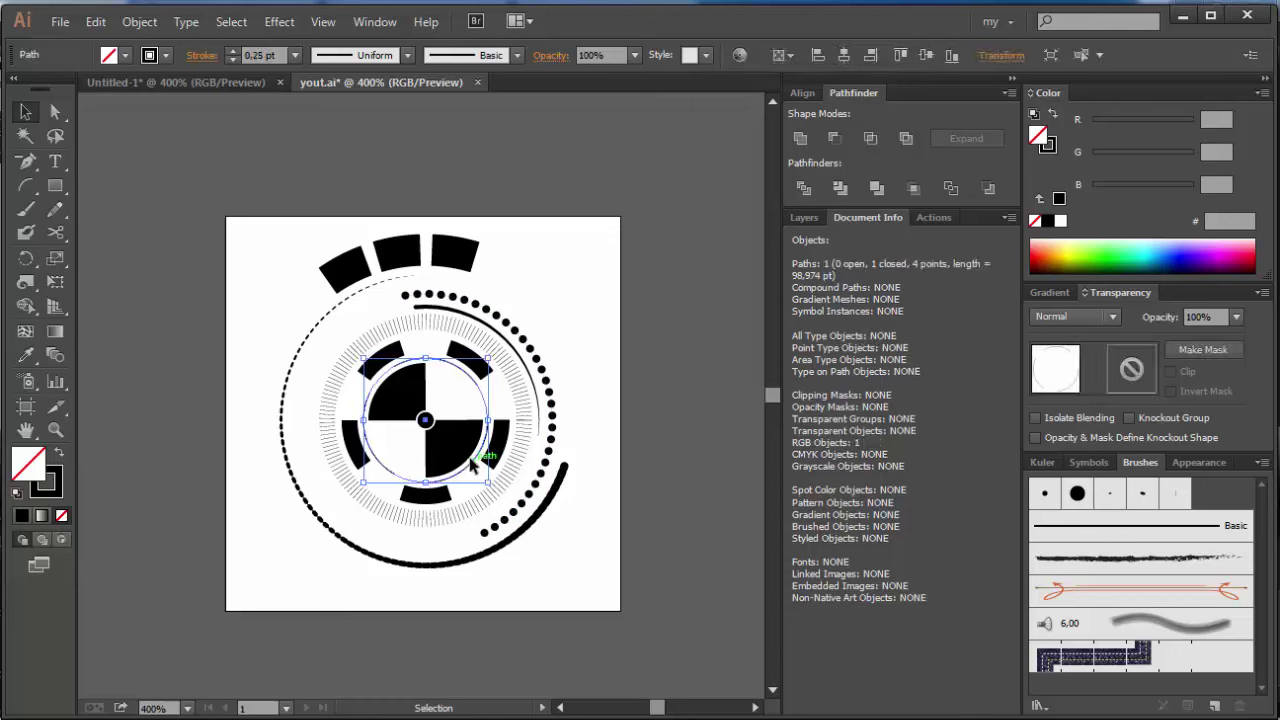
mouse_move(488, 420)
mouse_down()
mouse_move(585, 418)
mouse_move(567, 413)
mouse_move(610, 403)
mouse_up()
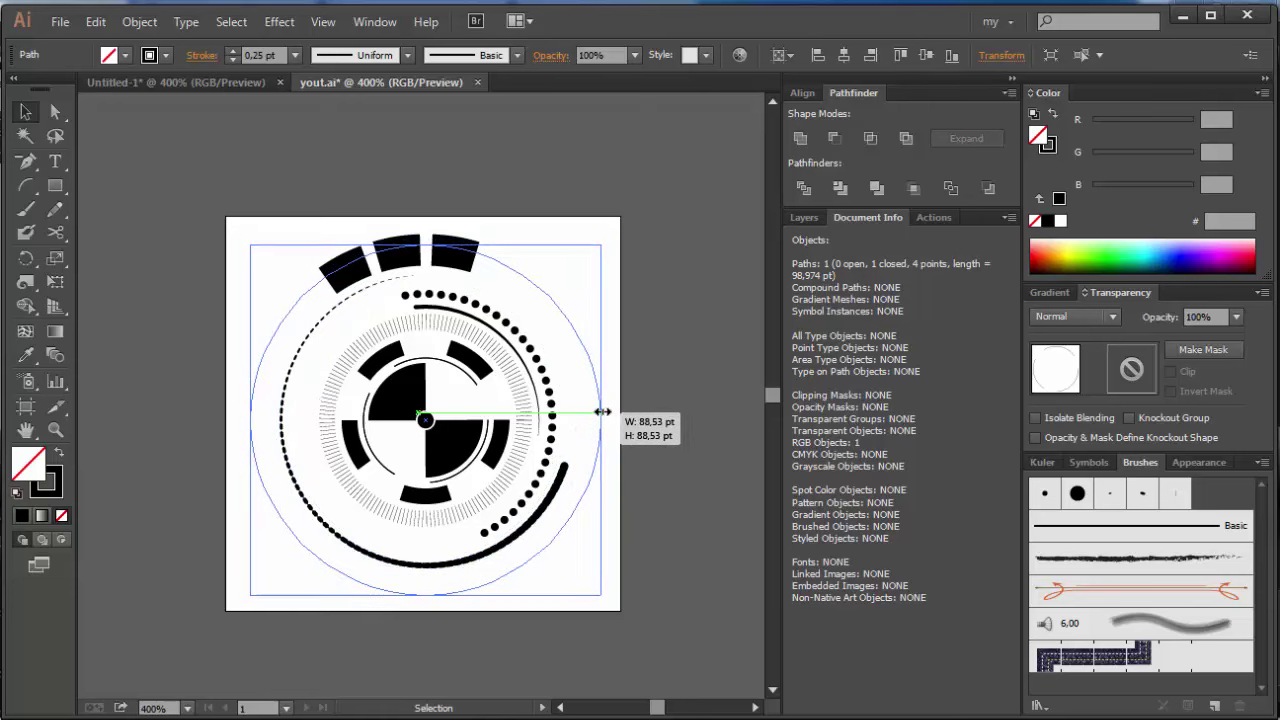
click(203, 55)
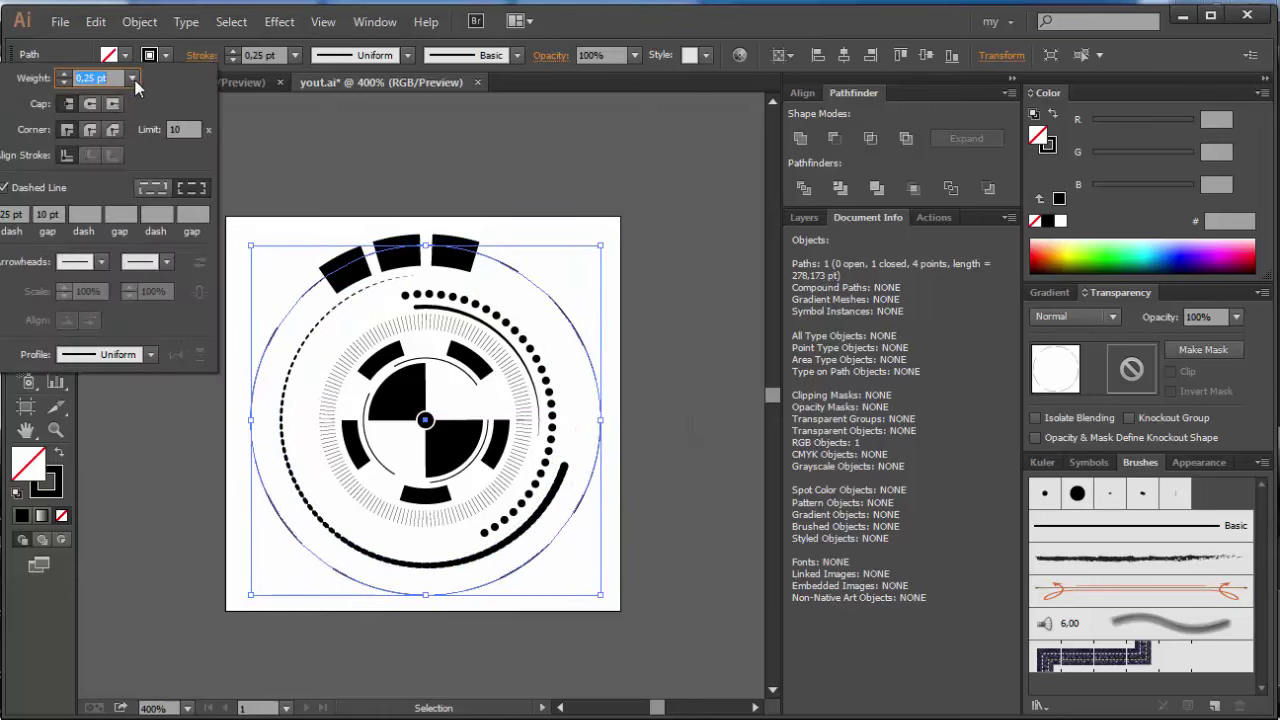
text(11)
key(Return)
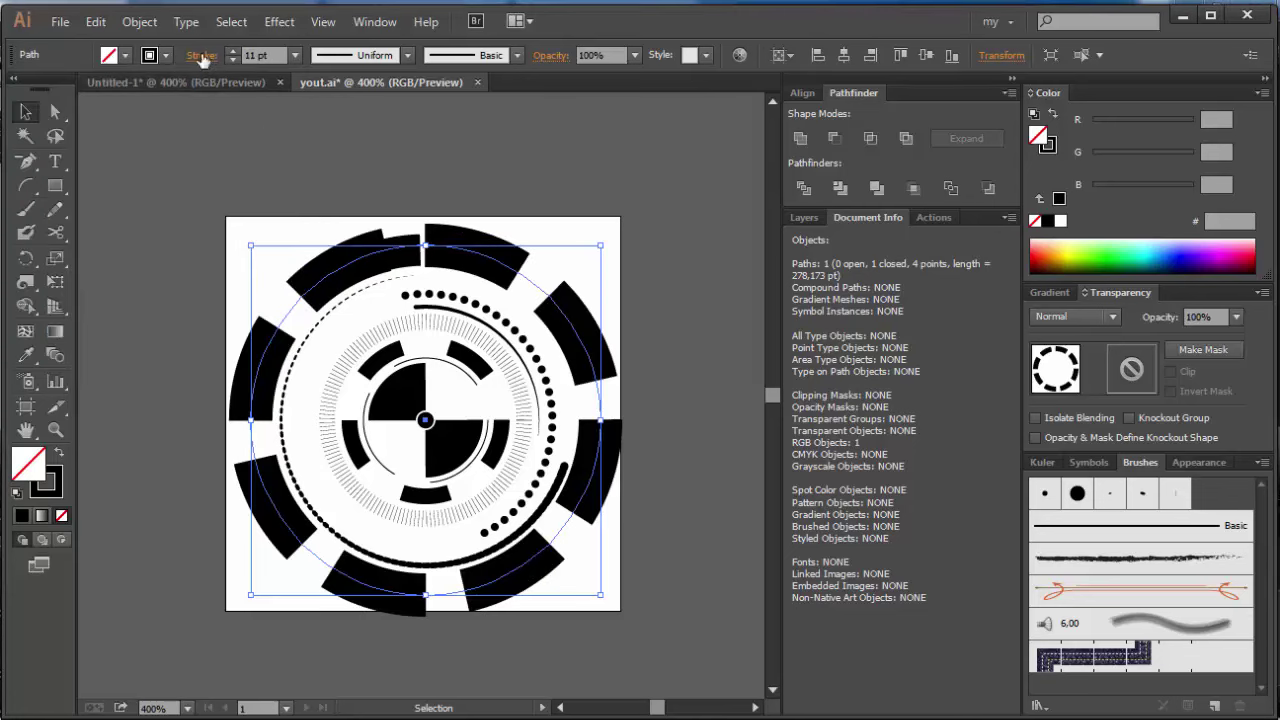
click(131, 77)
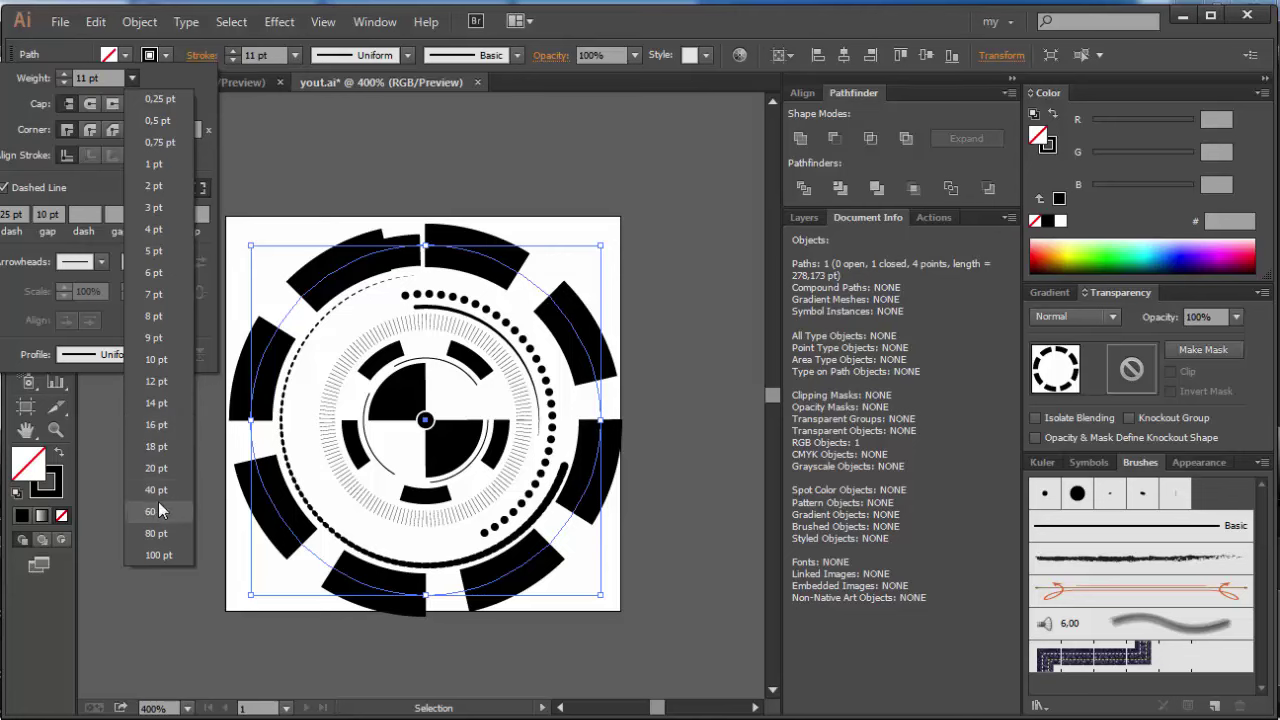
click(162, 470)
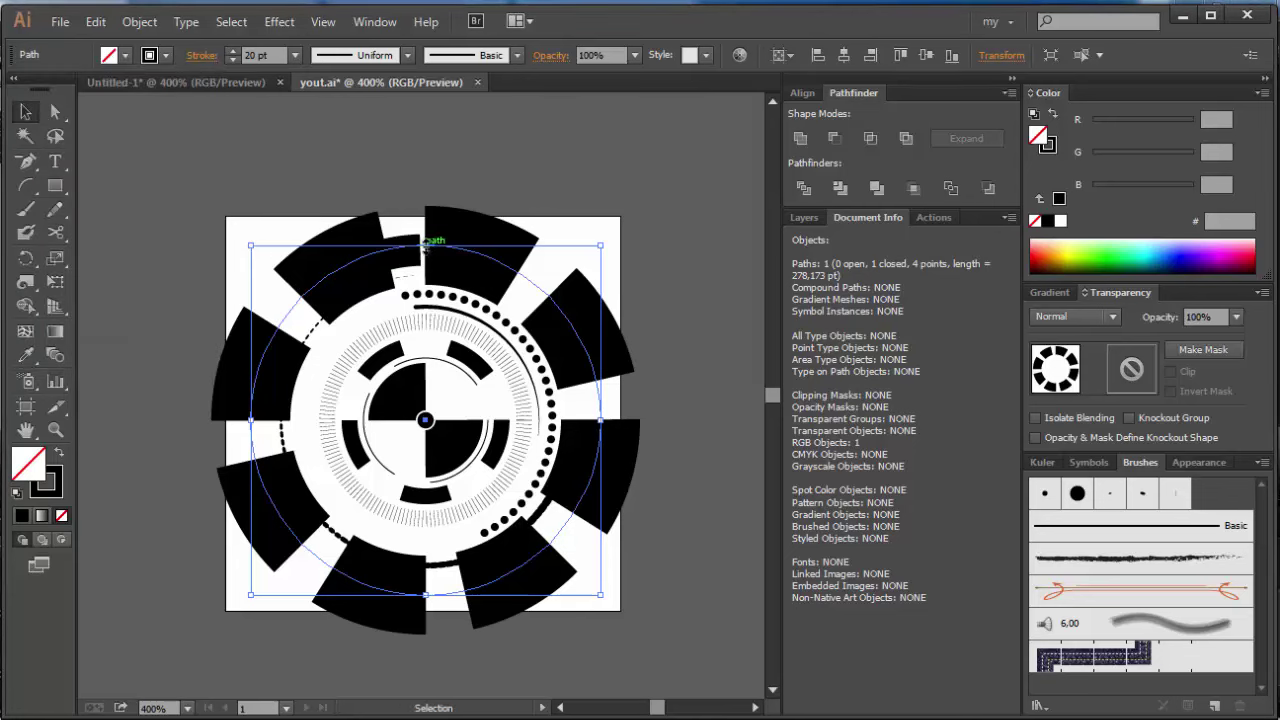
- Shrink the dashed ring to fit the emblem and set its opacity to 40%
drag(425, 246, 425, 296)
click(635, 54)
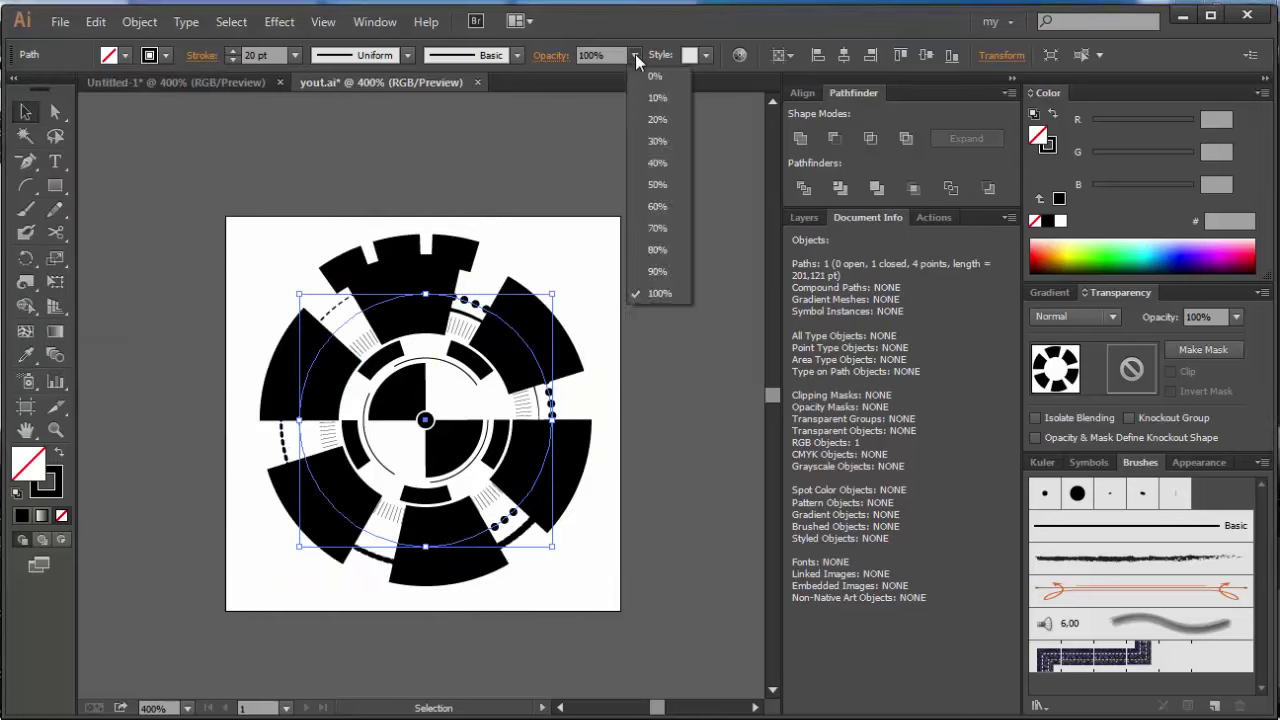
click(655, 163)
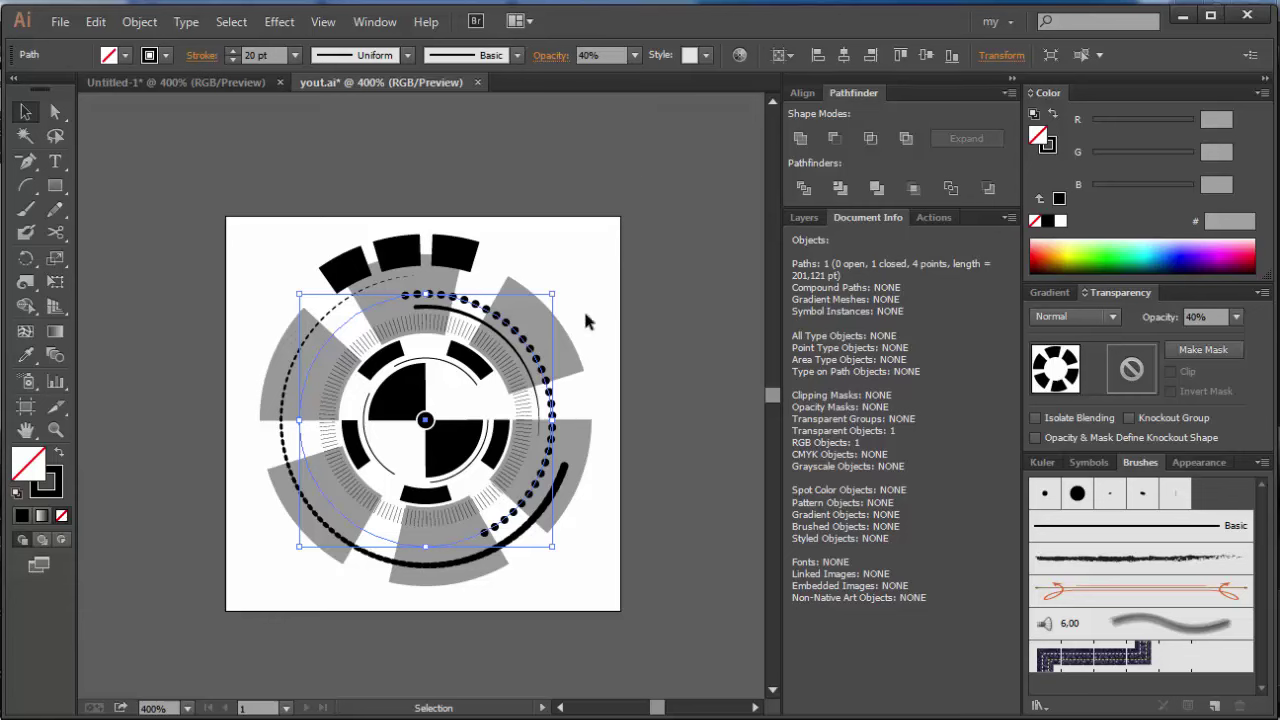
mouse_move(553, 428)
mouse_down()
mouse_move(521, 427)
mouse_move(551, 420)
mouse_up()
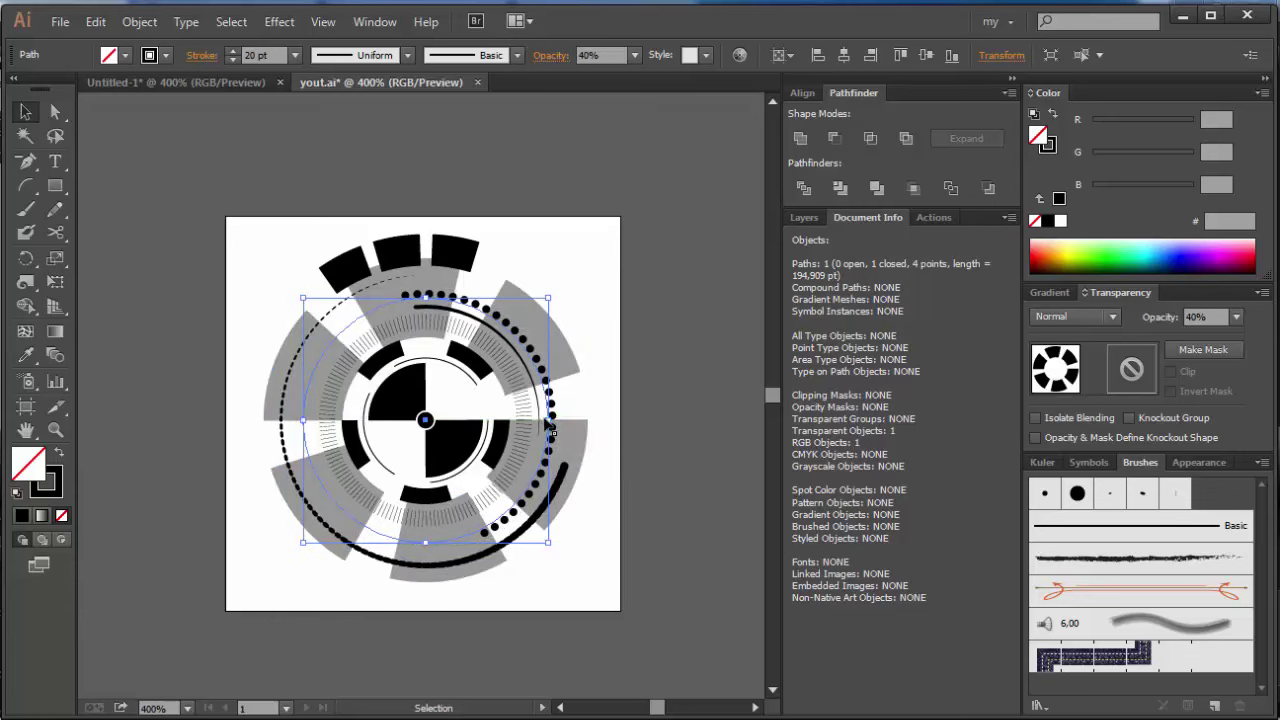
drag(551, 420, 556, 424)
- Expand the grey ring's appearance and then expand its fill and stroke into shapes
click(139, 21)
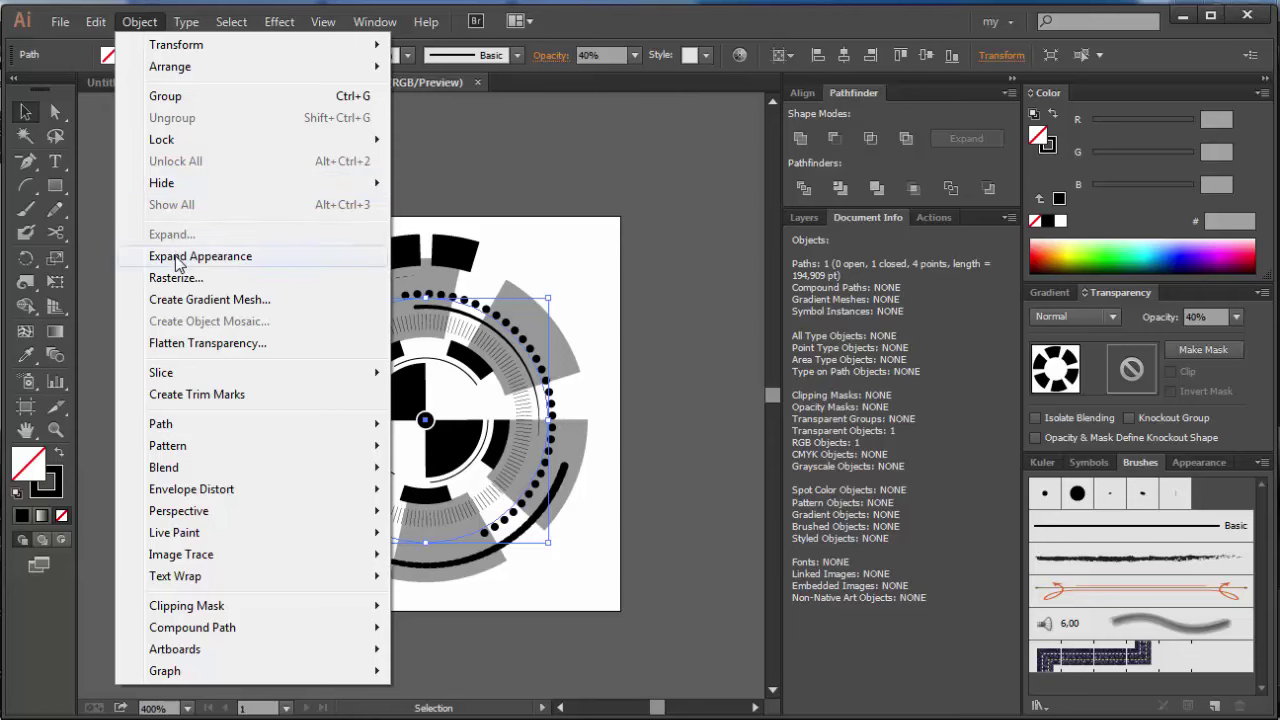
click(178, 256)
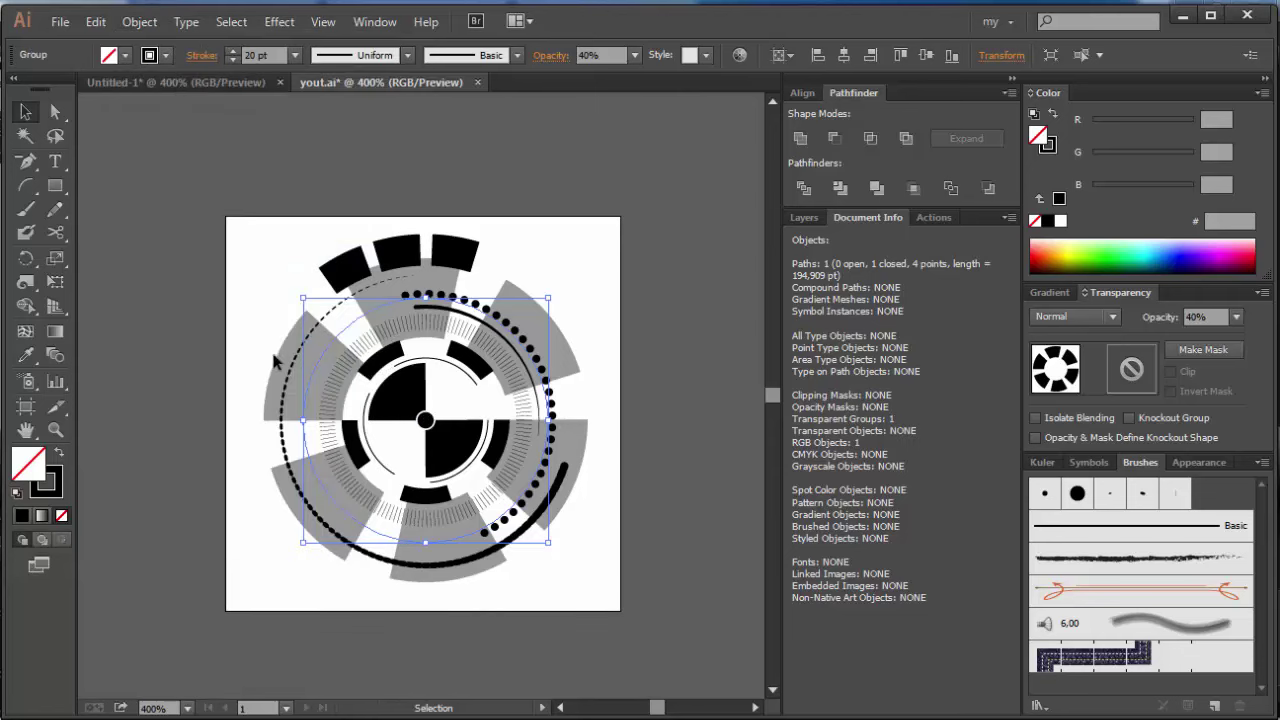
click(139, 21)
click(163, 236)
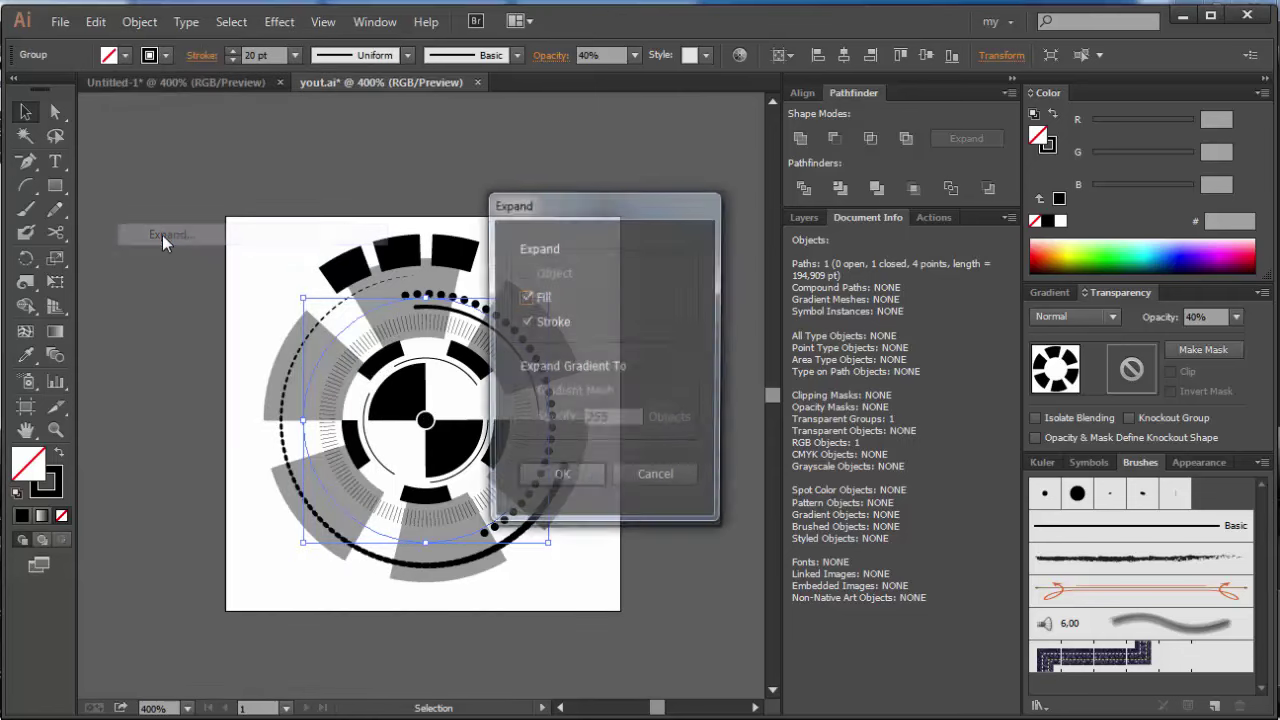
click(583, 481)
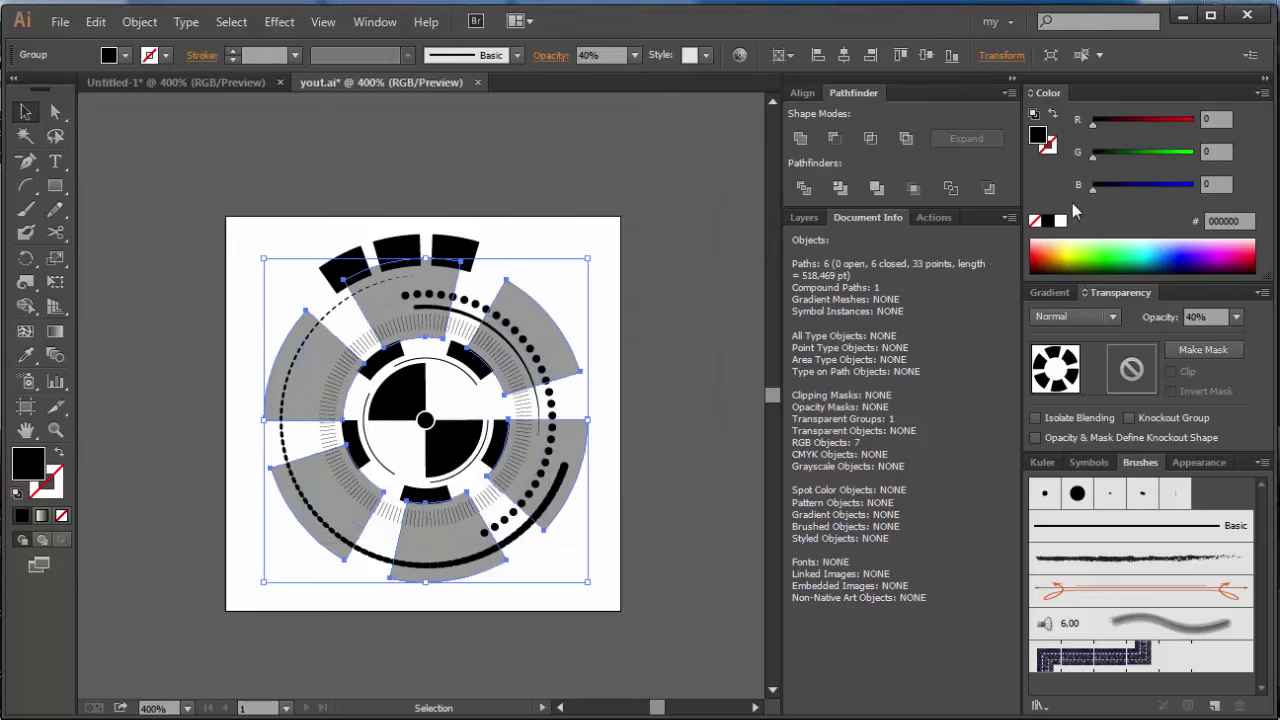
- Make the wedges 0.75 pt black outlines with no fill at 100% opacity
click(1035, 221)
key(x)
click(1047, 221)
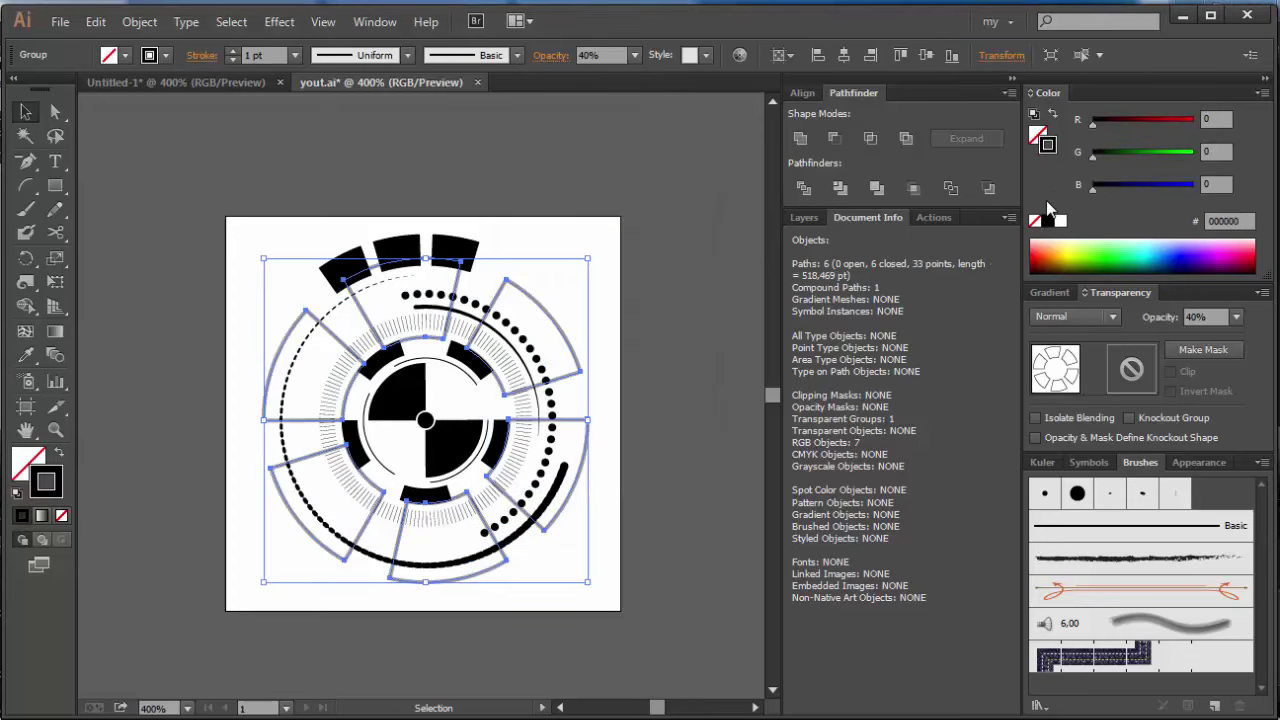
click(295, 55)
click(317, 121)
click(634, 55)
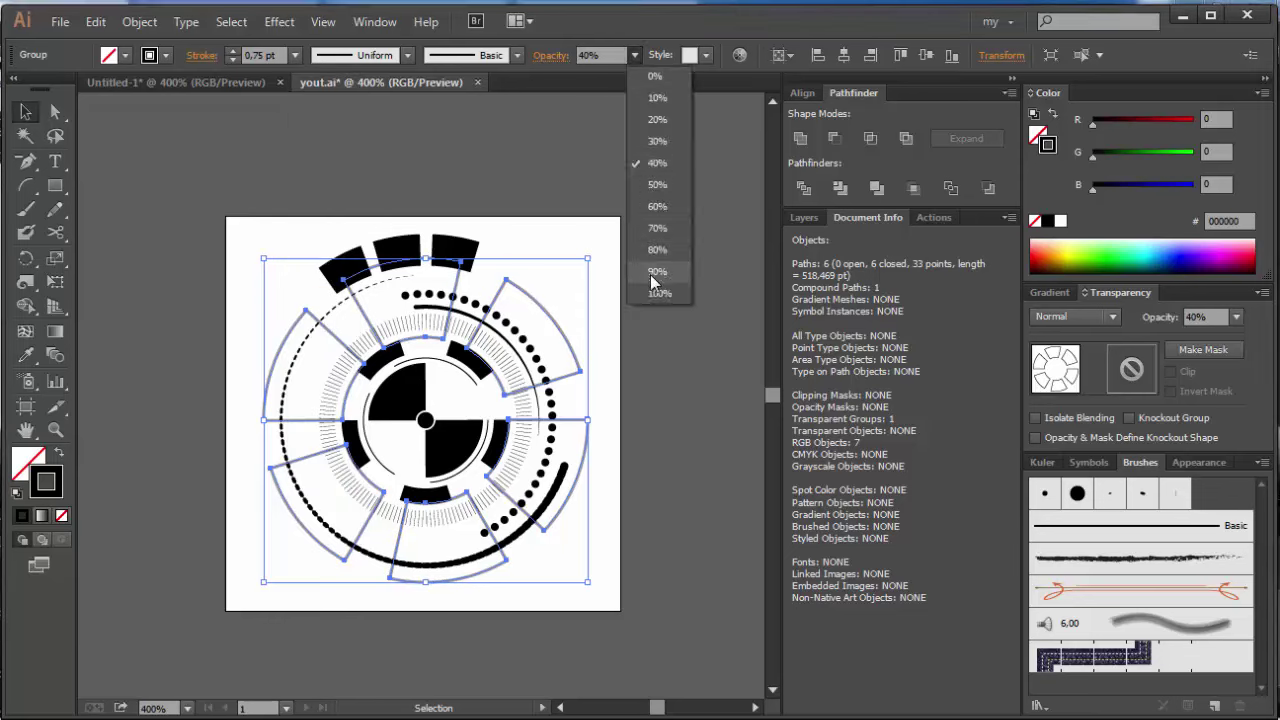
click(657, 277)
- Enlarge the wedge outline group, then scale all artwork down together to fit
click(688, 270)
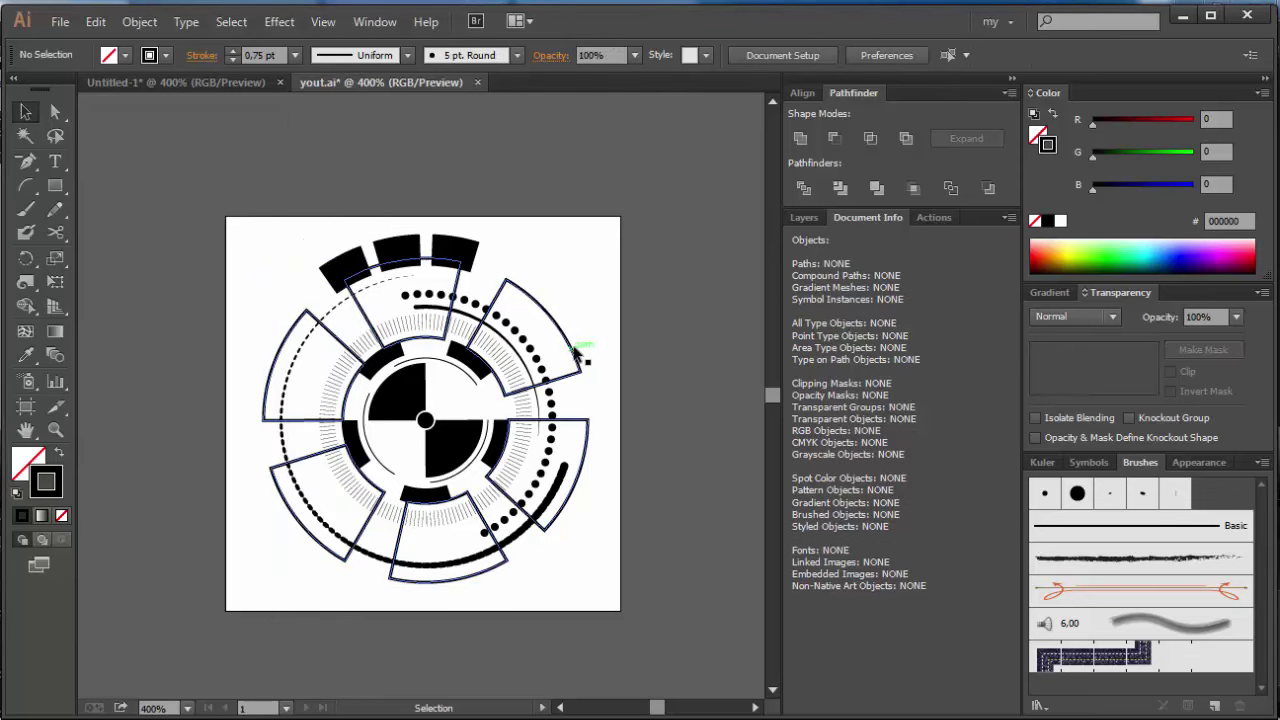
click(573, 352)
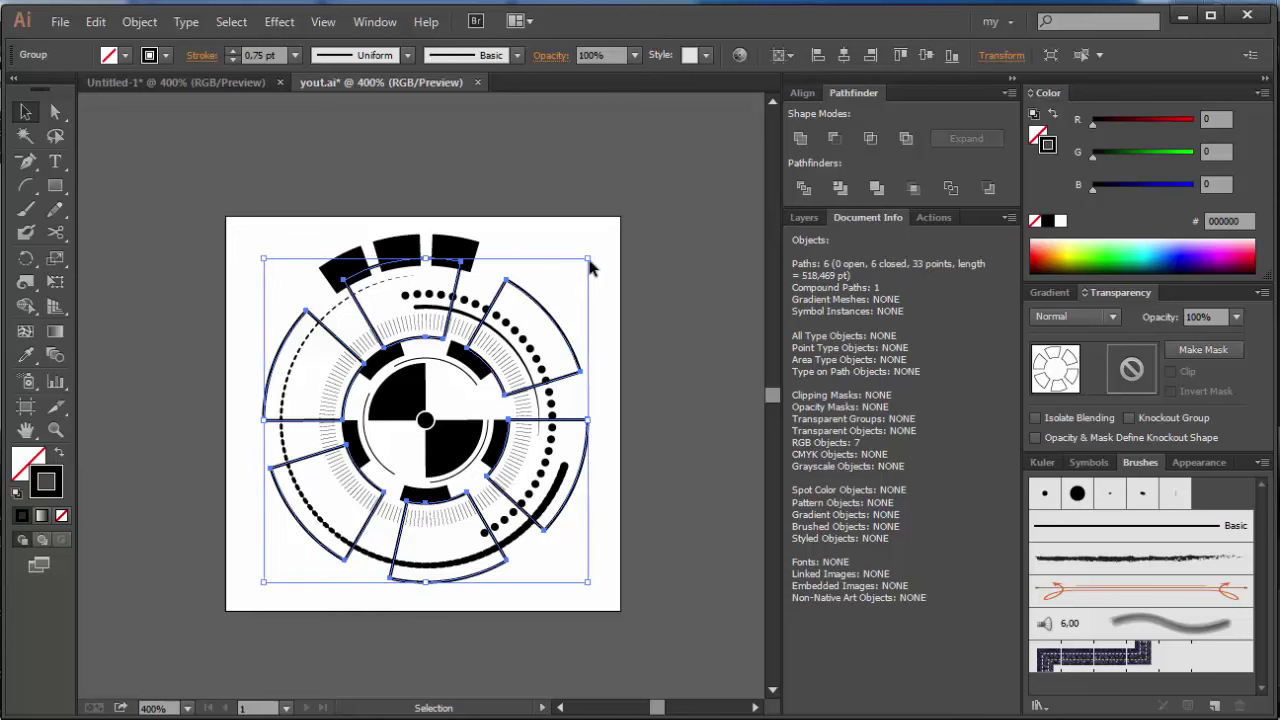
drag(590, 265, 635, 202)
key(ctrl+shift+g)
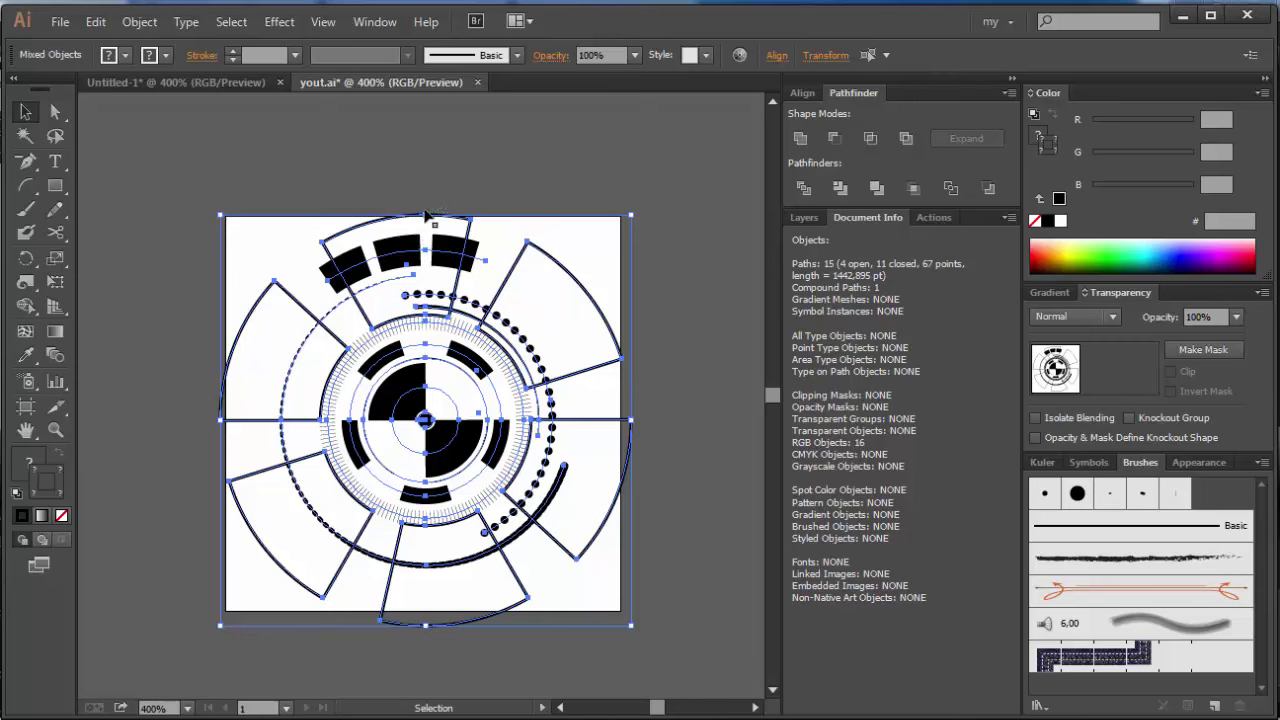
drag(425, 213, 425, 262)
click(691, 251)
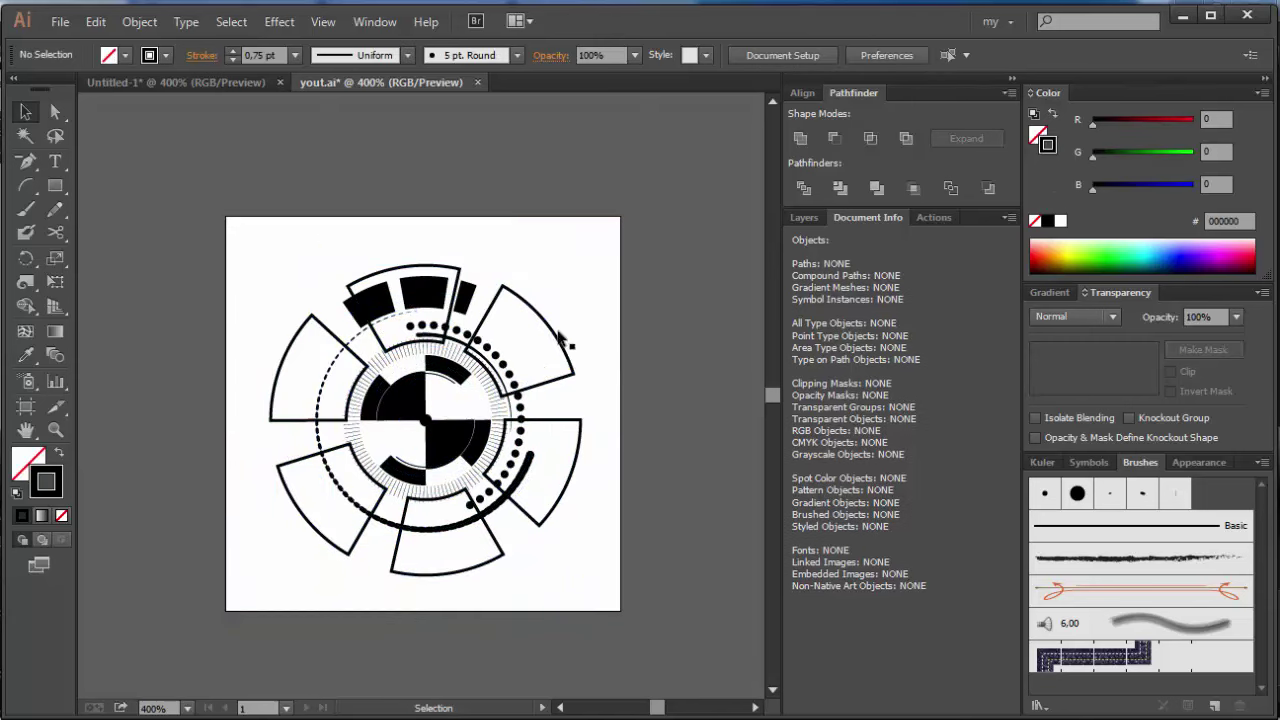
click(555, 335)
- Isolate the wedge outline group and switch to the Delete Anchor Point tool
right_click(555, 335)
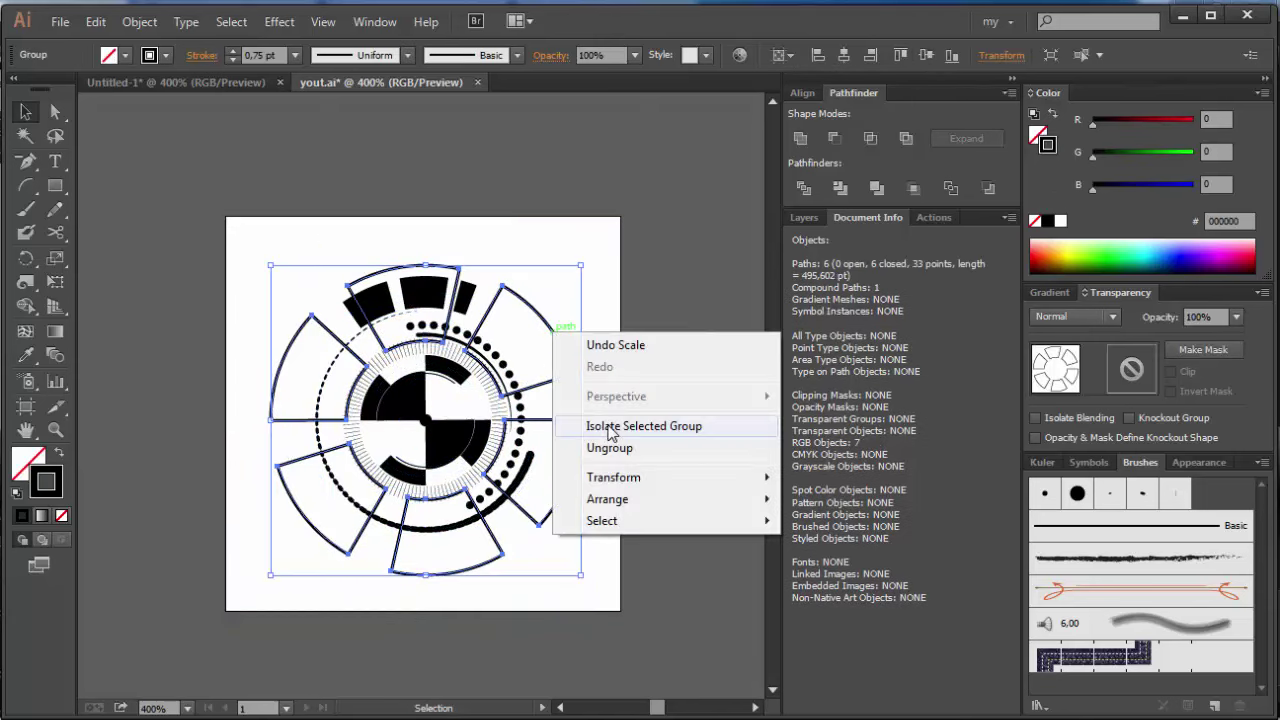
click(612, 424)
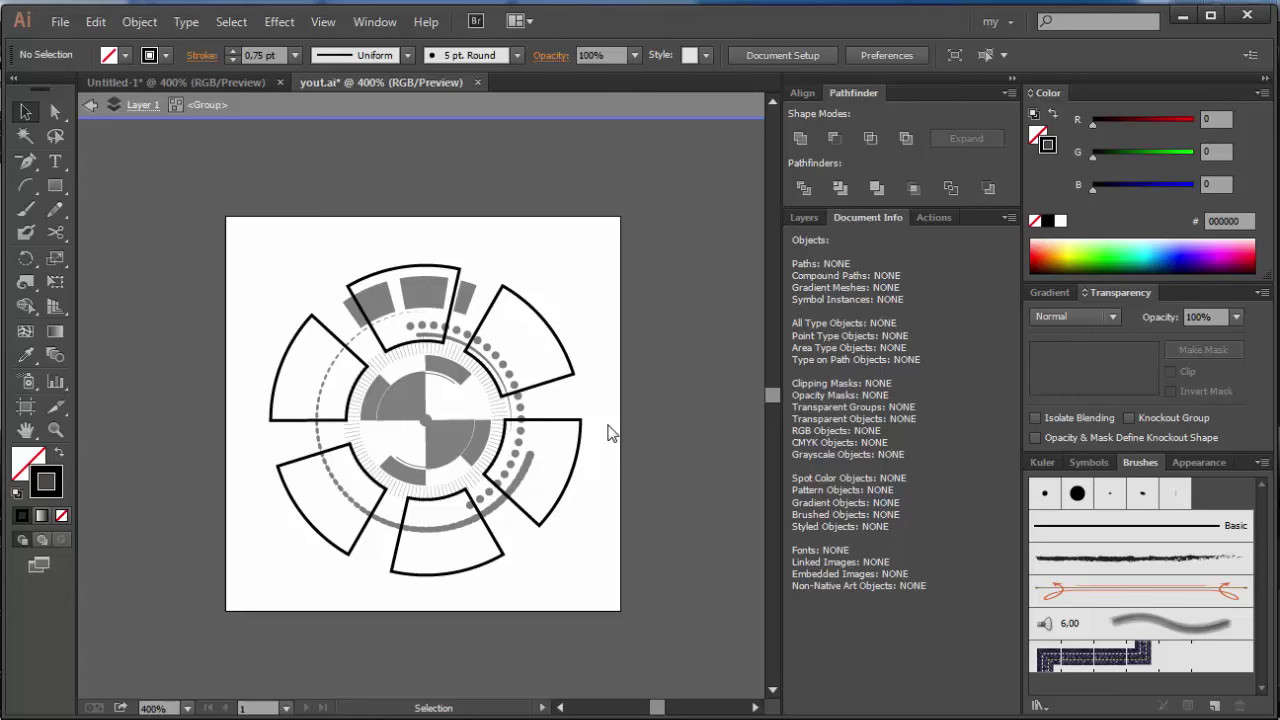
right_click(558, 343)
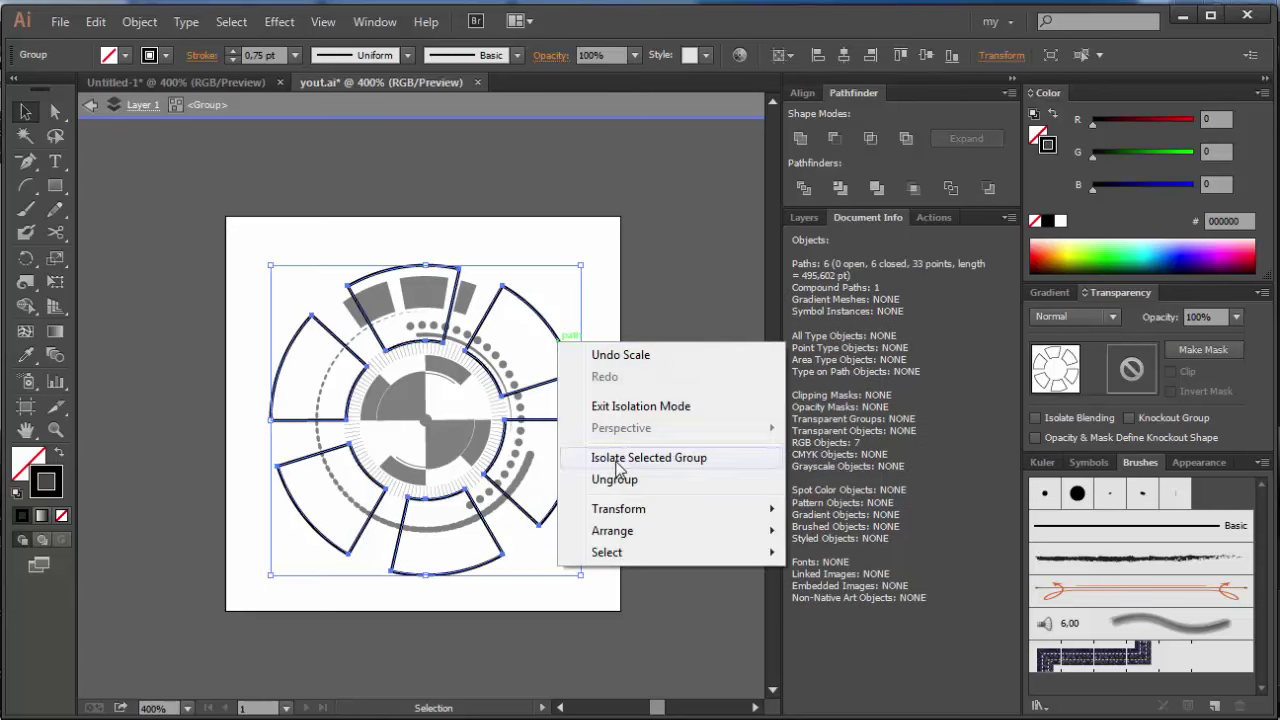
click(141, 241)
key(ctrl+a)
key(minus)
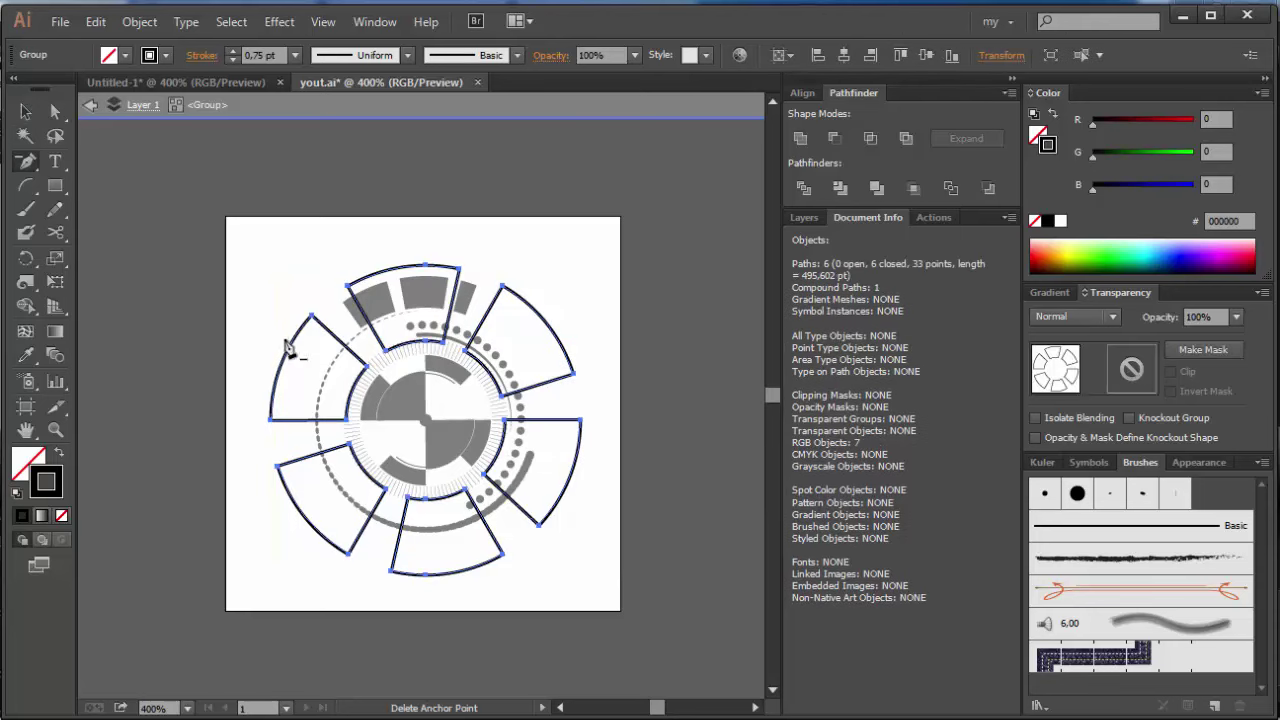
- Remove the lower-left and bottom wedge outlines
click(280, 474)
click(348, 443)
click(384, 490)
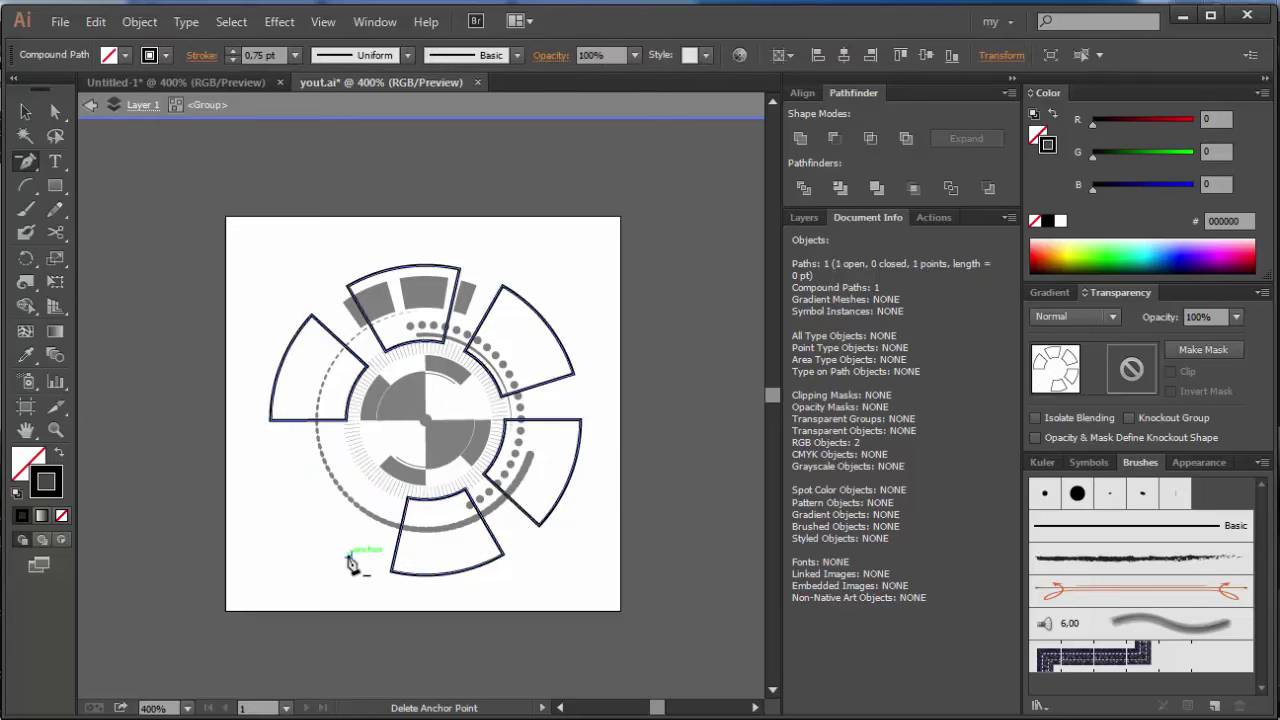
ctrl+click(413, 573)
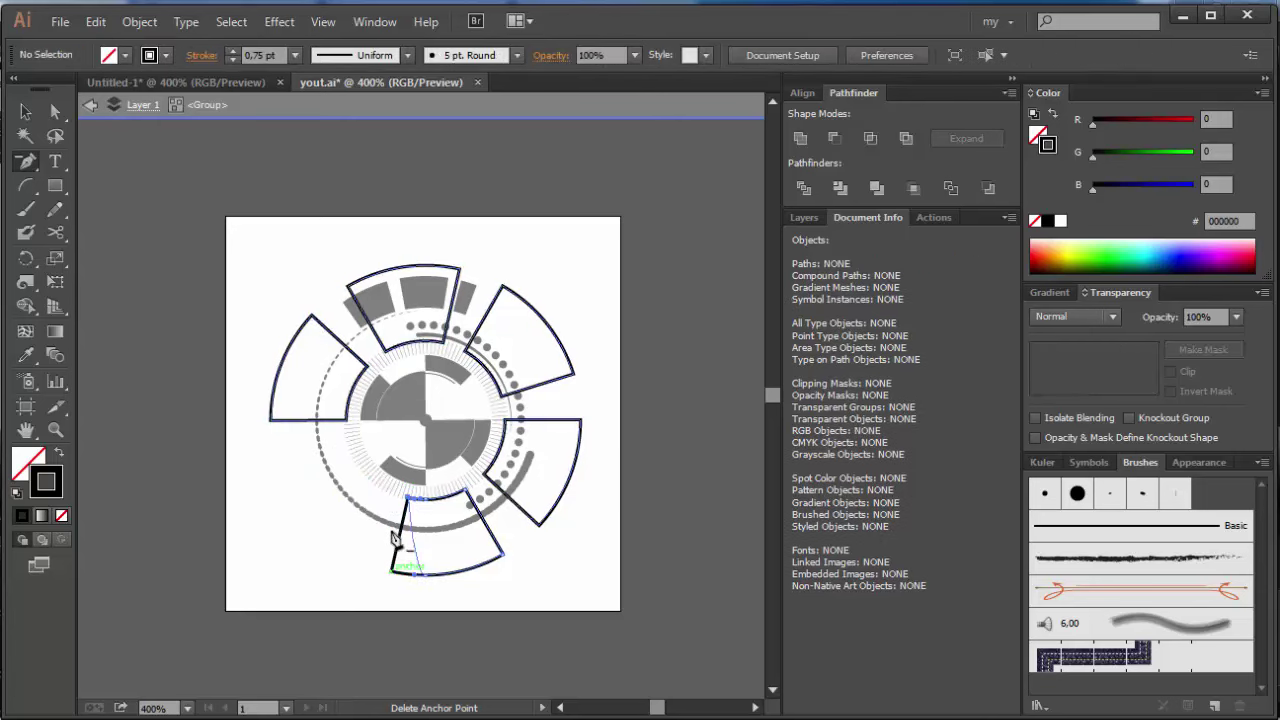
click(468, 495)
click(420, 497)
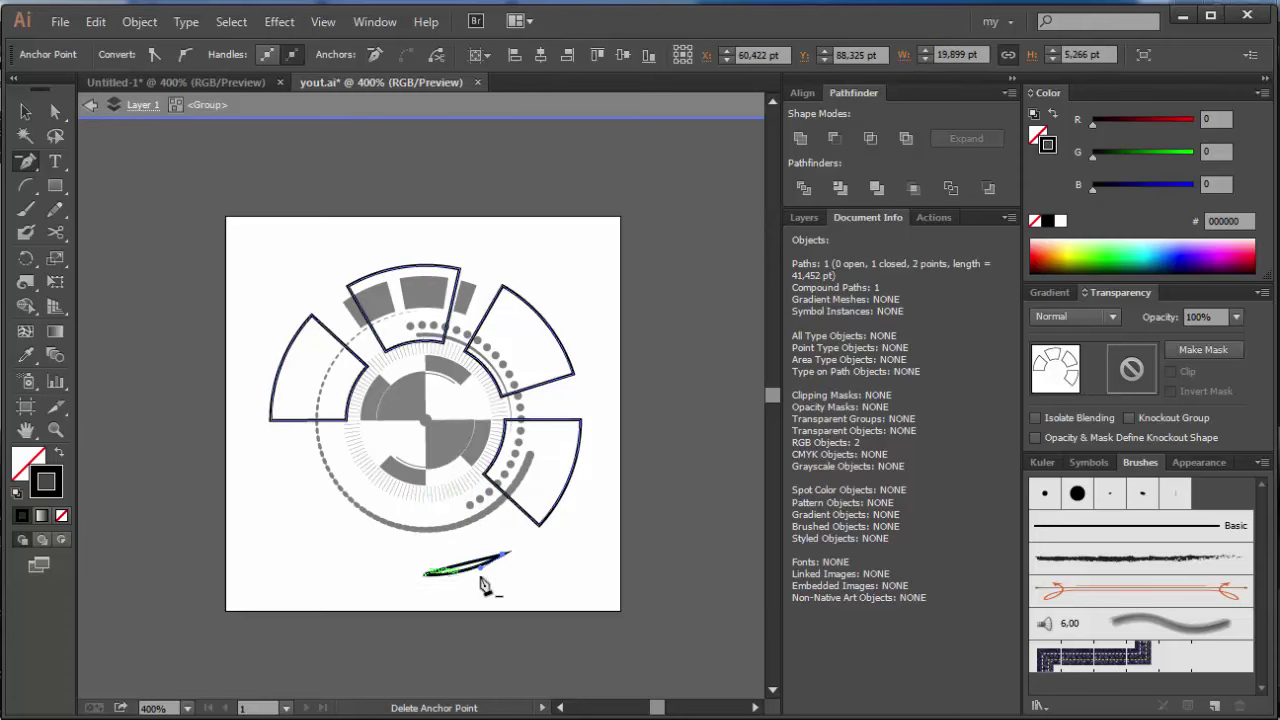
click(505, 555)
- Remove the right and upper-right wedge outlines, then exit isolation mode
ctrl+click(540, 522)
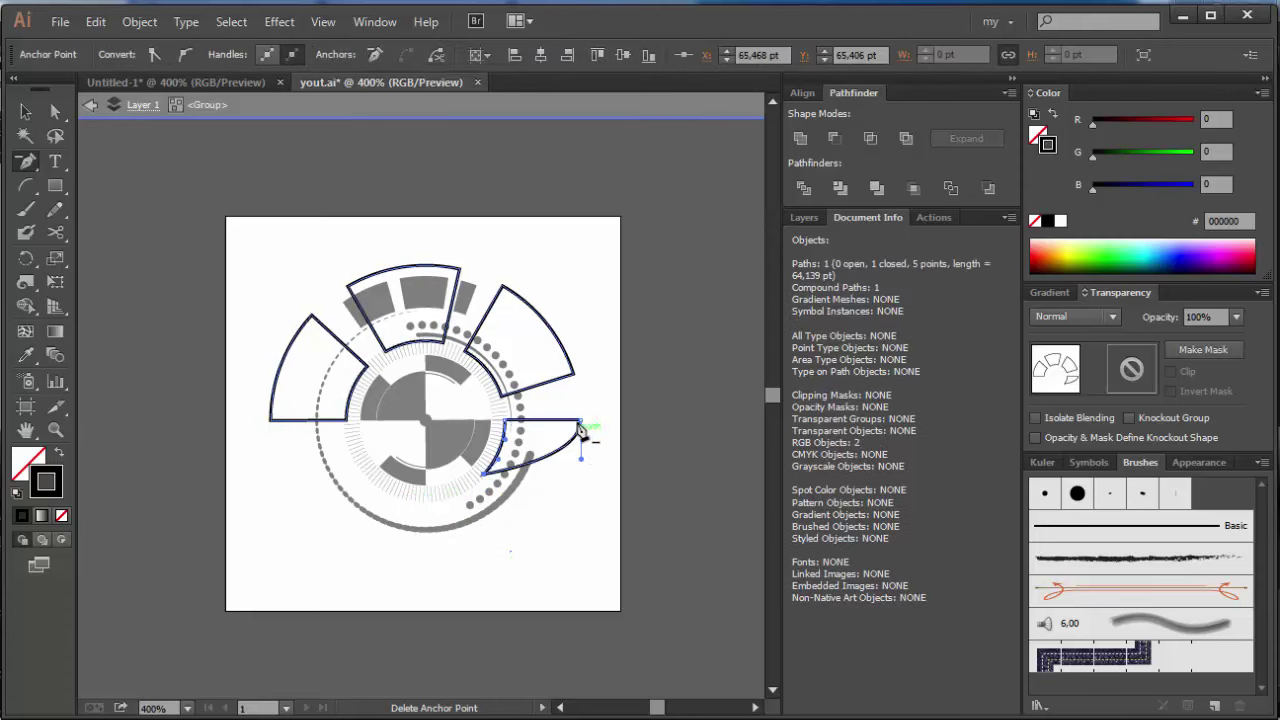
click(579, 428)
click(487, 473)
click(506, 438)
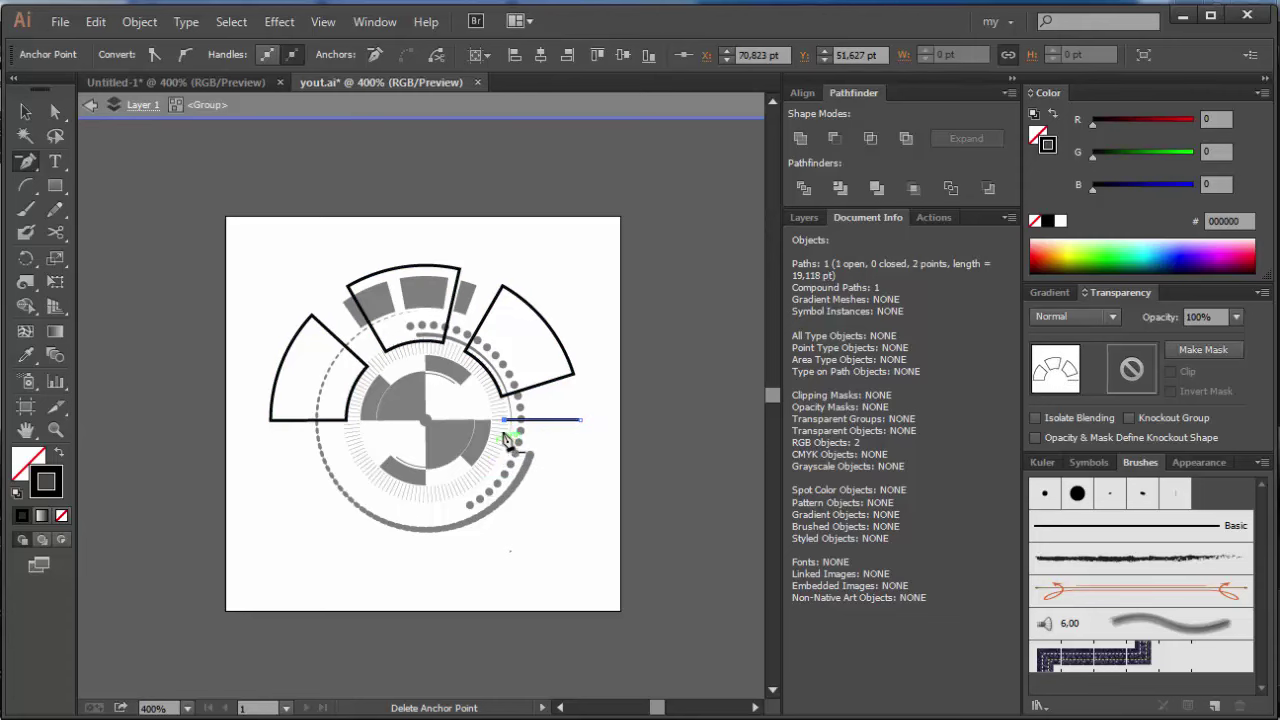
click(580, 421)
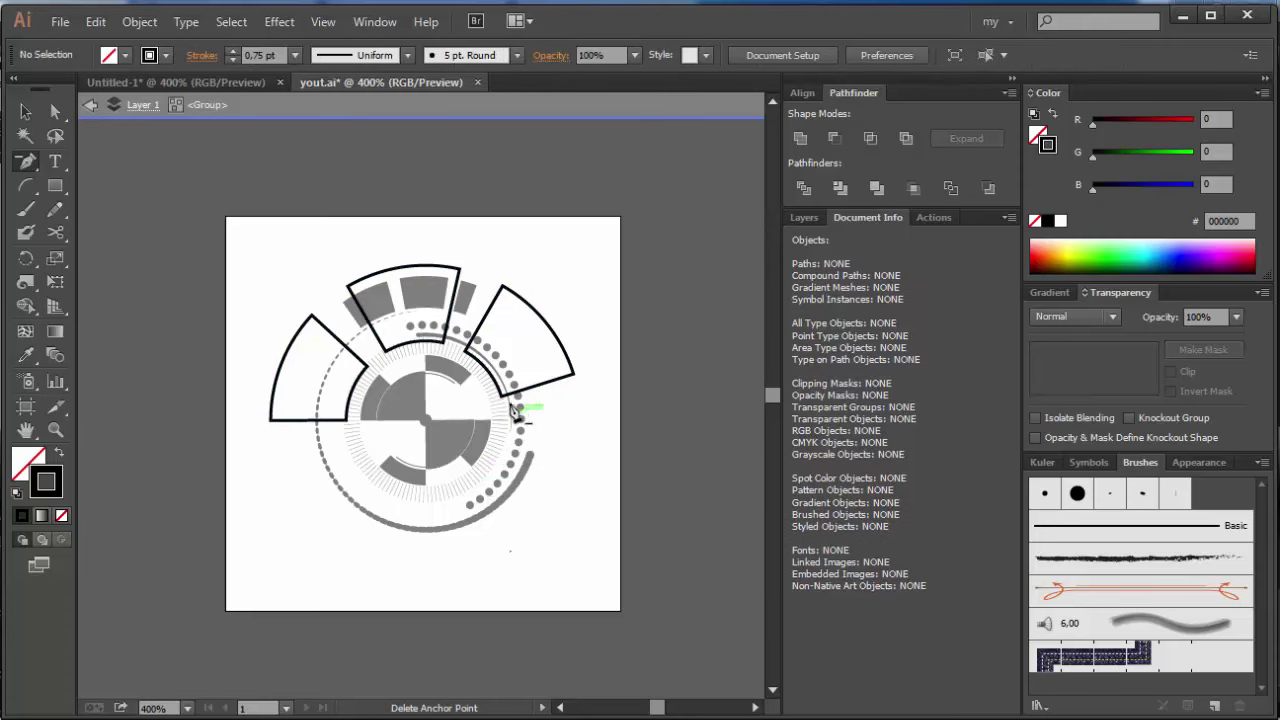
ctrl+click(560, 390)
click(574, 375)
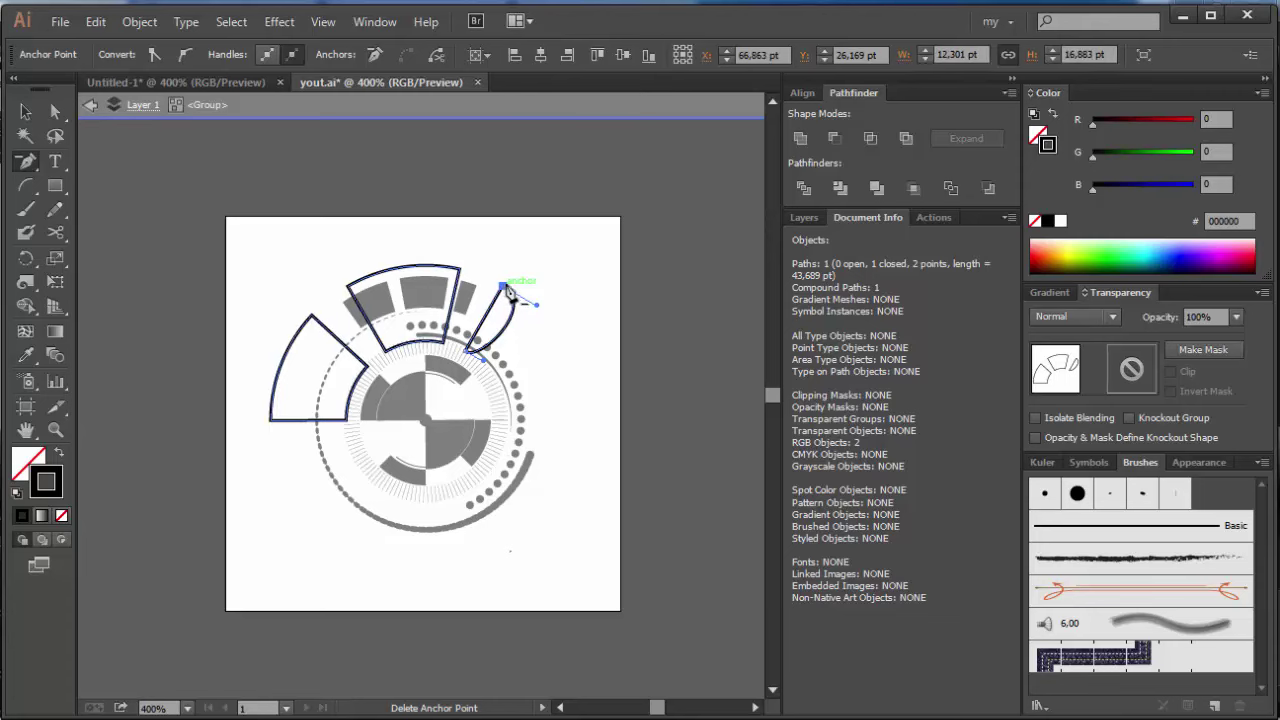
click(503, 287)
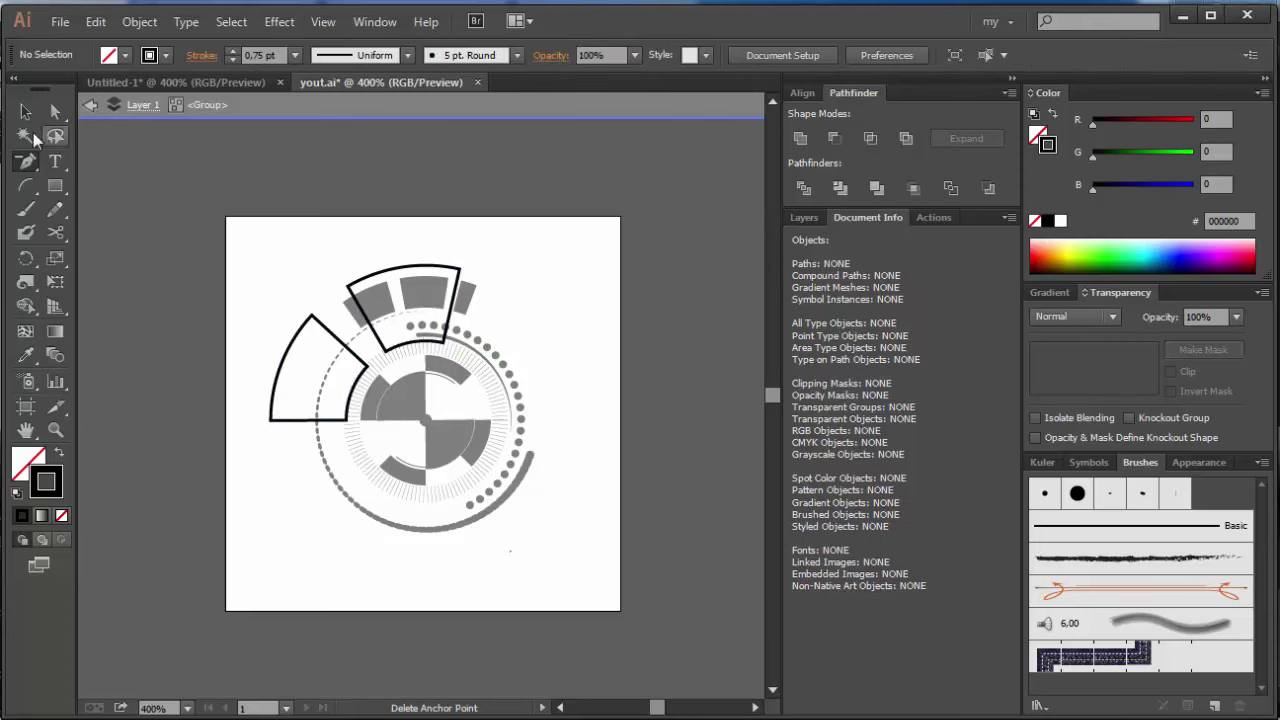
key(v)
double_click(179, 203)
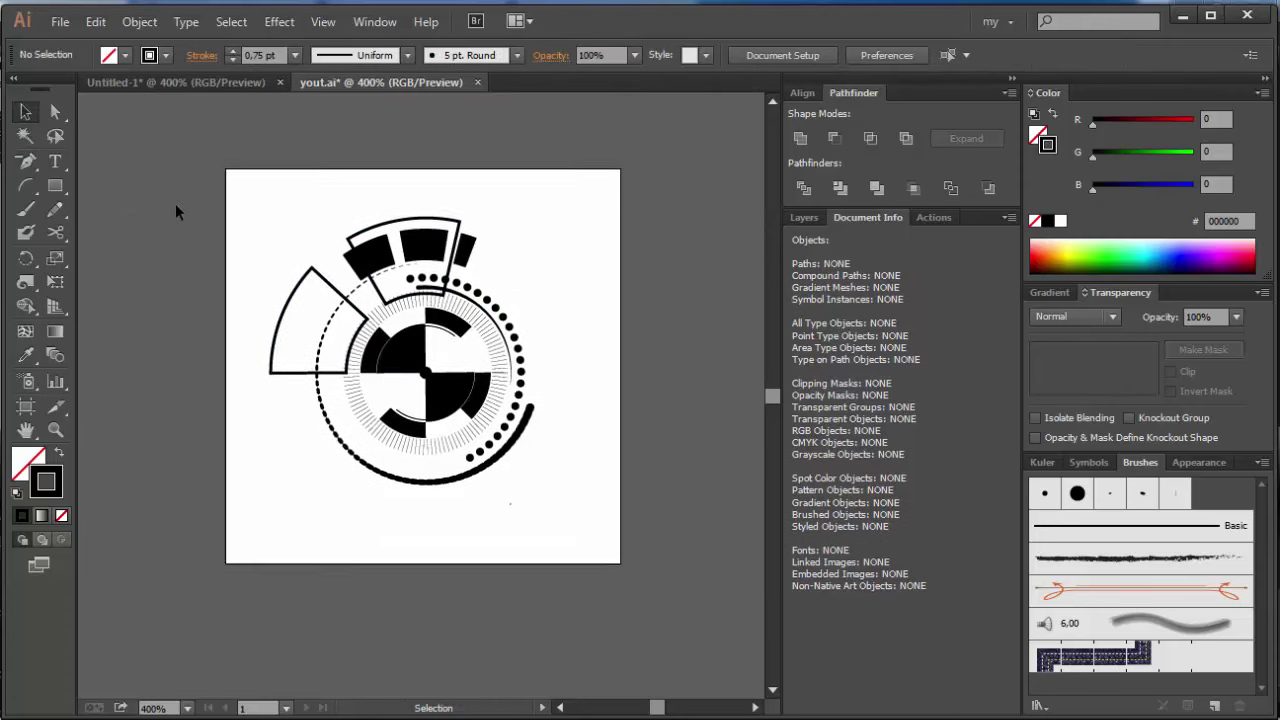
- Marquee-select all emblem artwork and scale it up about its centre to fill the artboard
key(ctrl+plus)
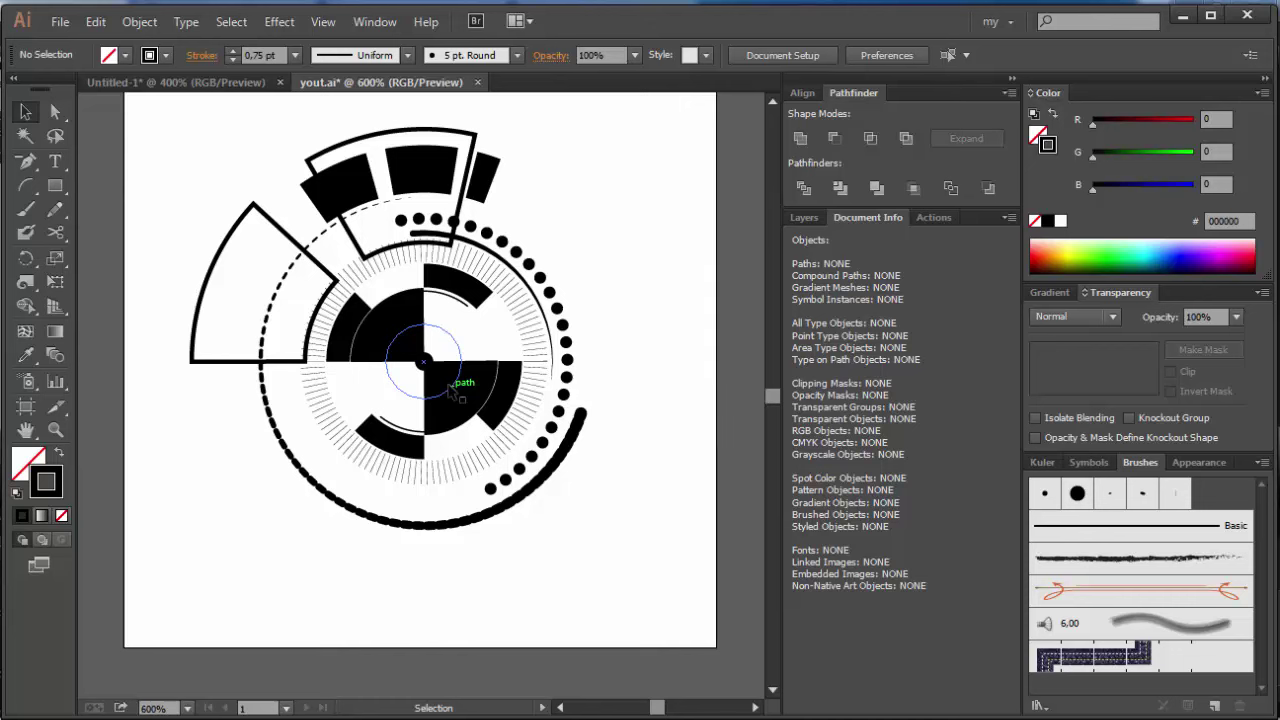
key(ctrl+minus)
drag(588, 212, 330, 540)
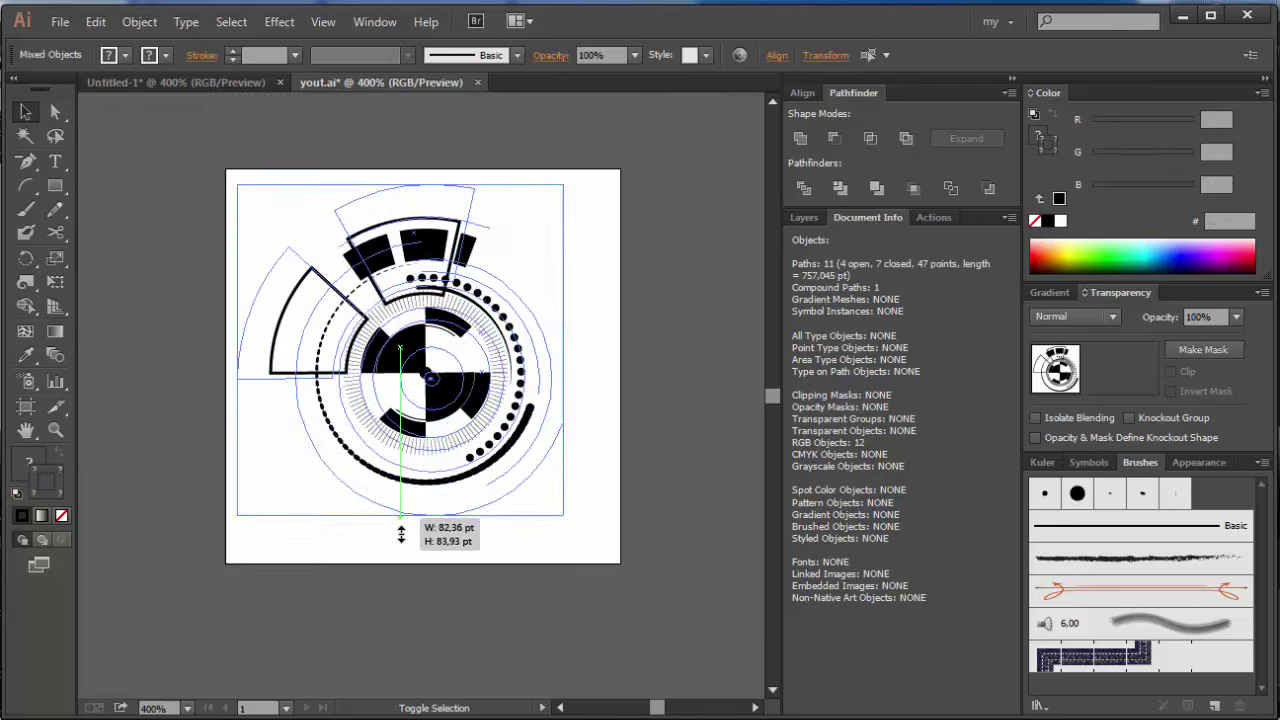
drag(400, 482, 400, 538)
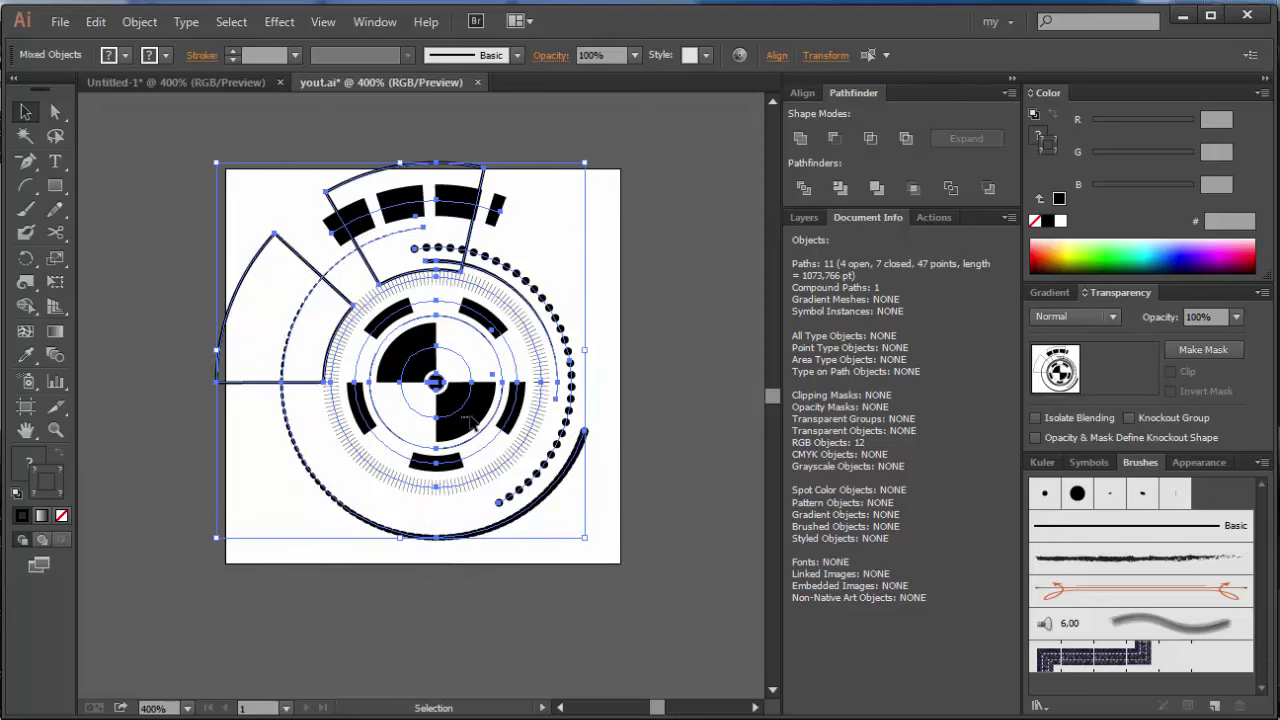
click(693, 350)
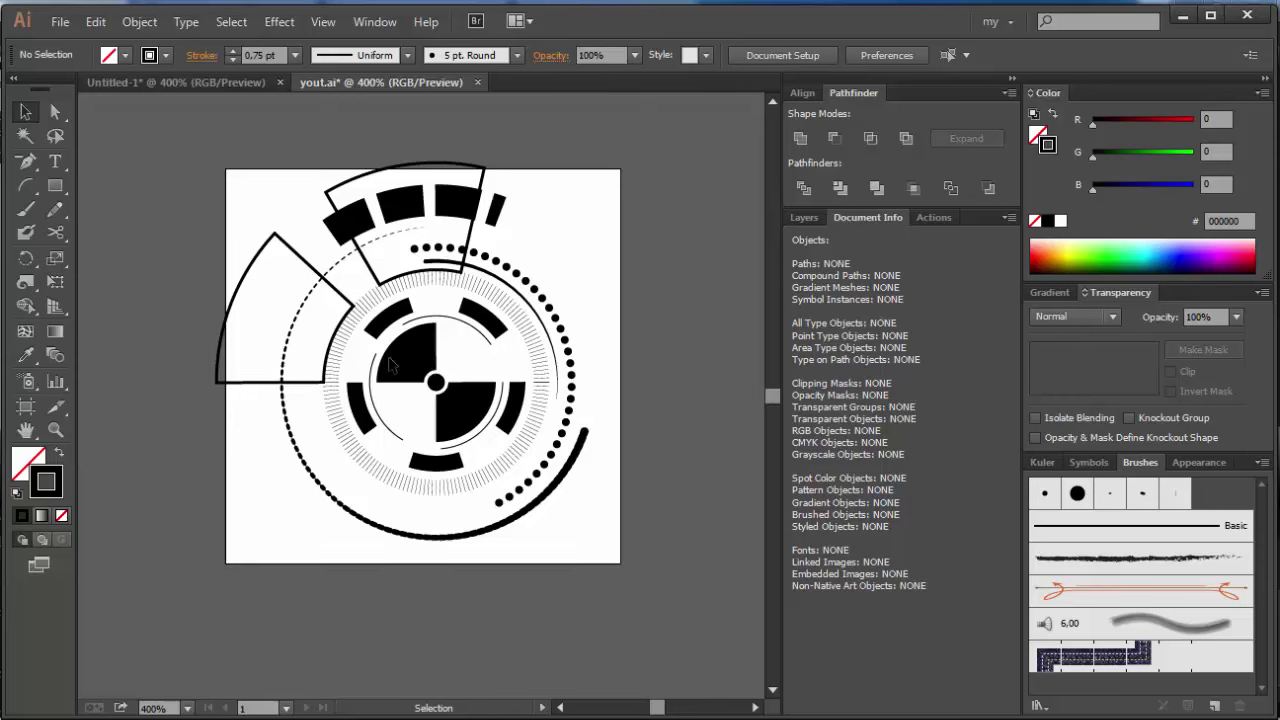
- Enlarge the inner circle and give it a 60 pt stroke weight
ctrl+click(380, 413)
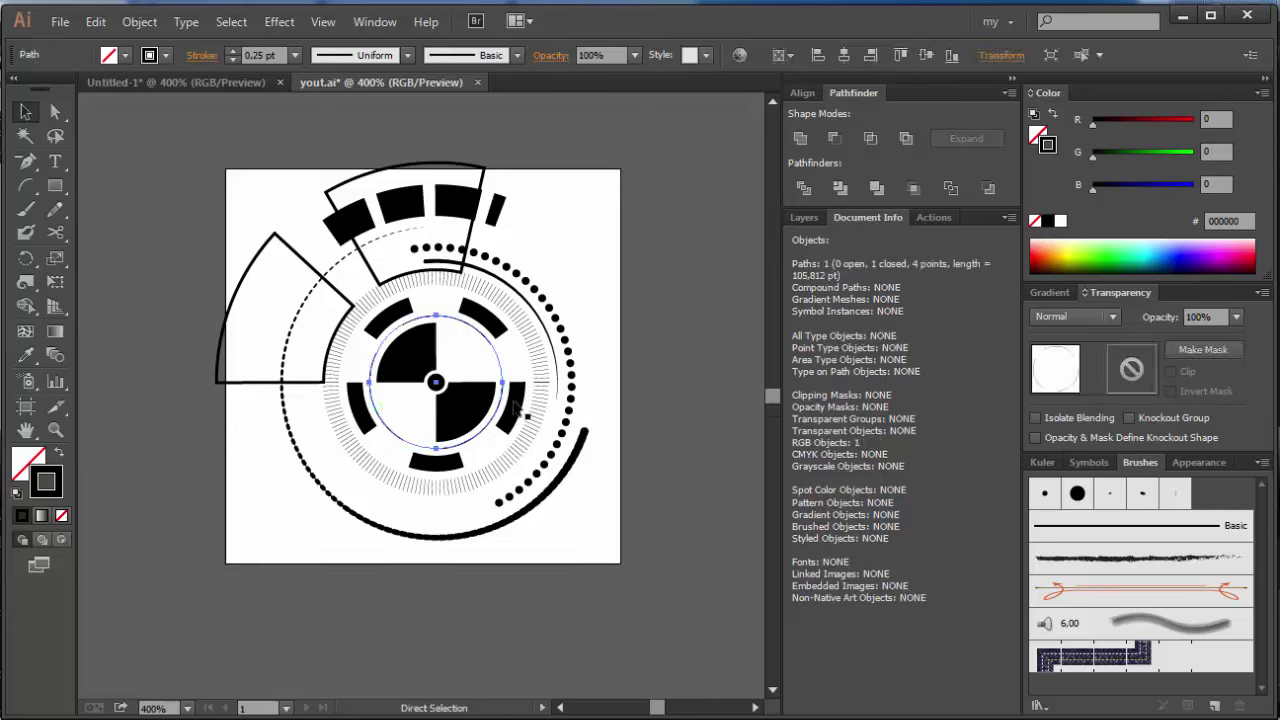
drag(501, 382, 537, 382)
click(294, 56)
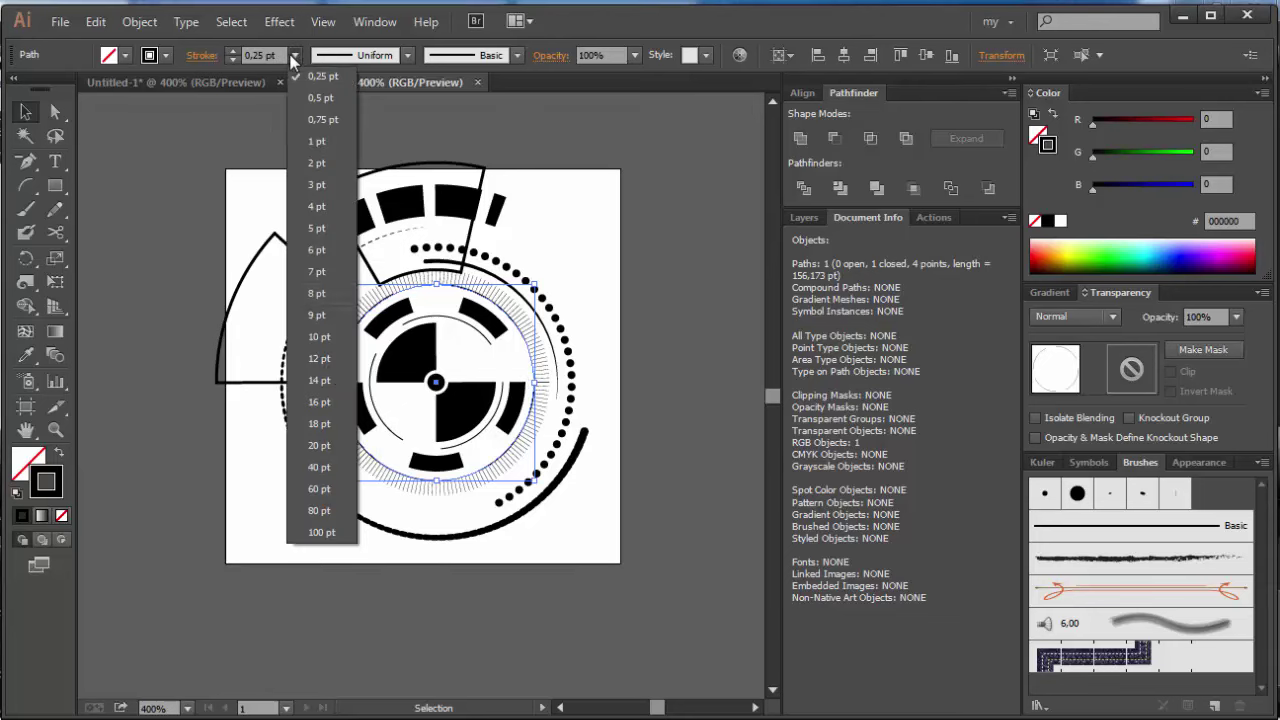
click(324, 509)
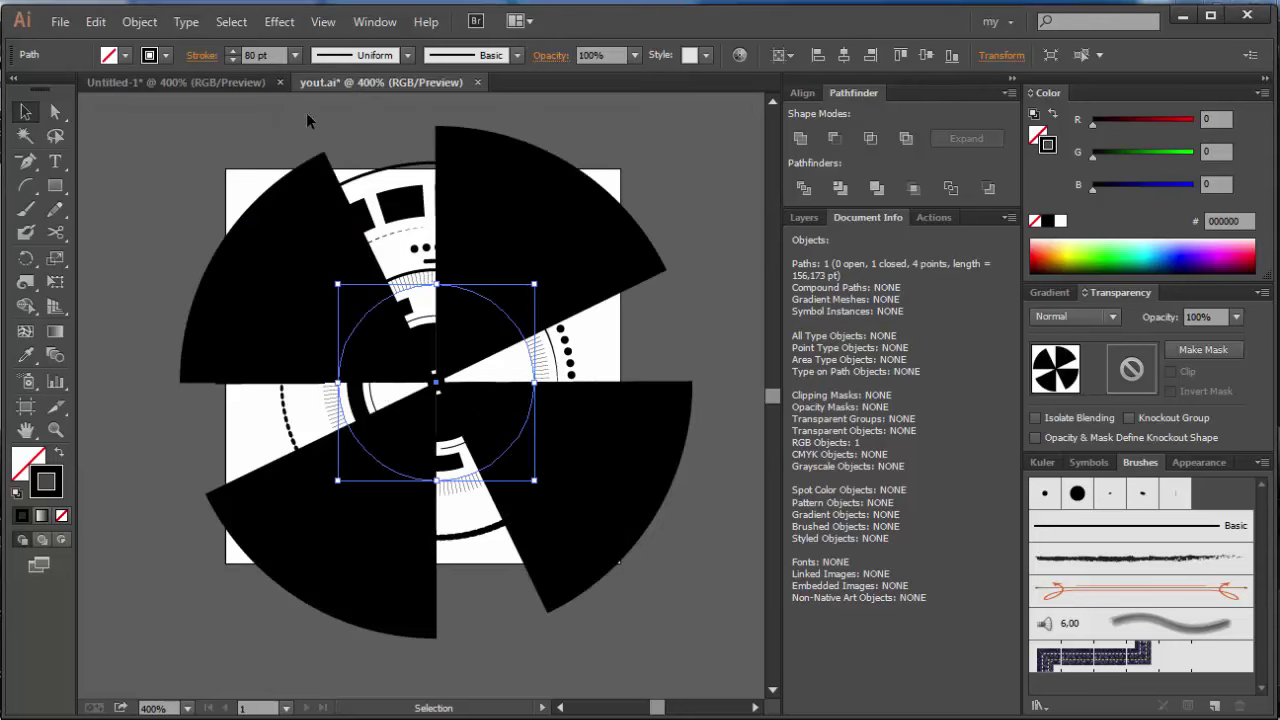
click(294, 55)
click(330, 465)
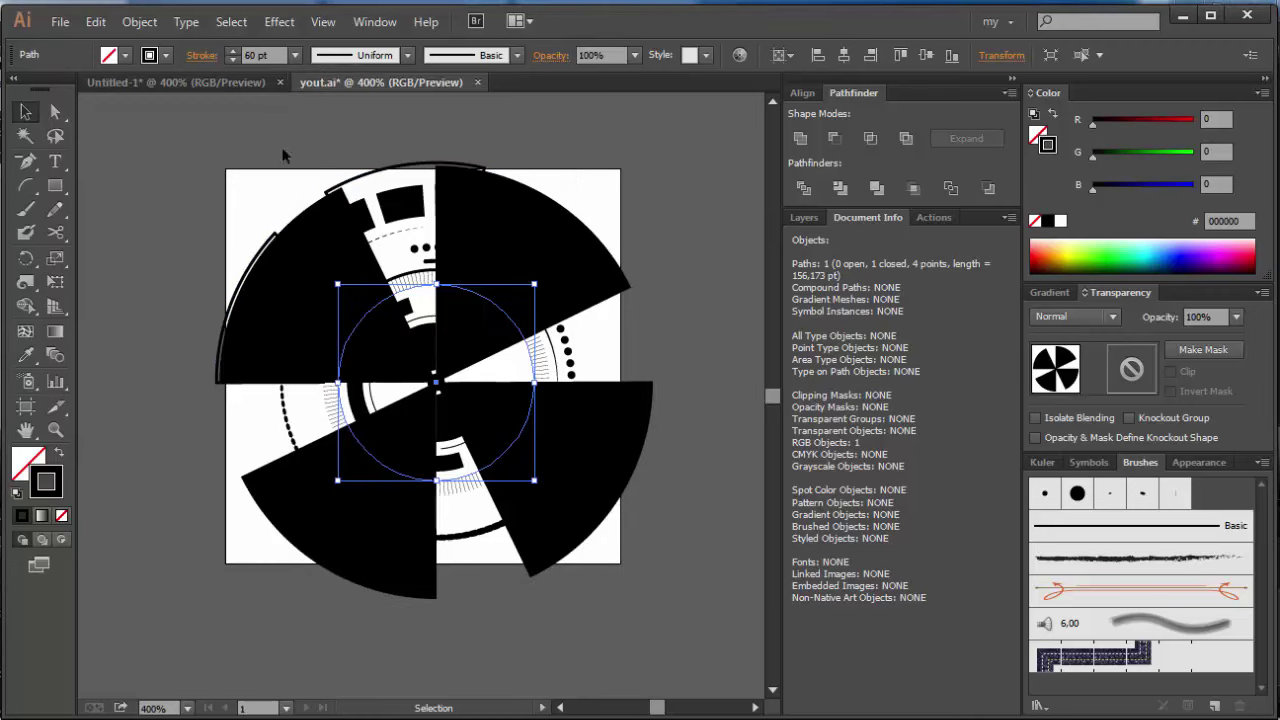
- Set the circle's dash length to 12 pt, then deselect it
click(200, 56)
click(14, 215)
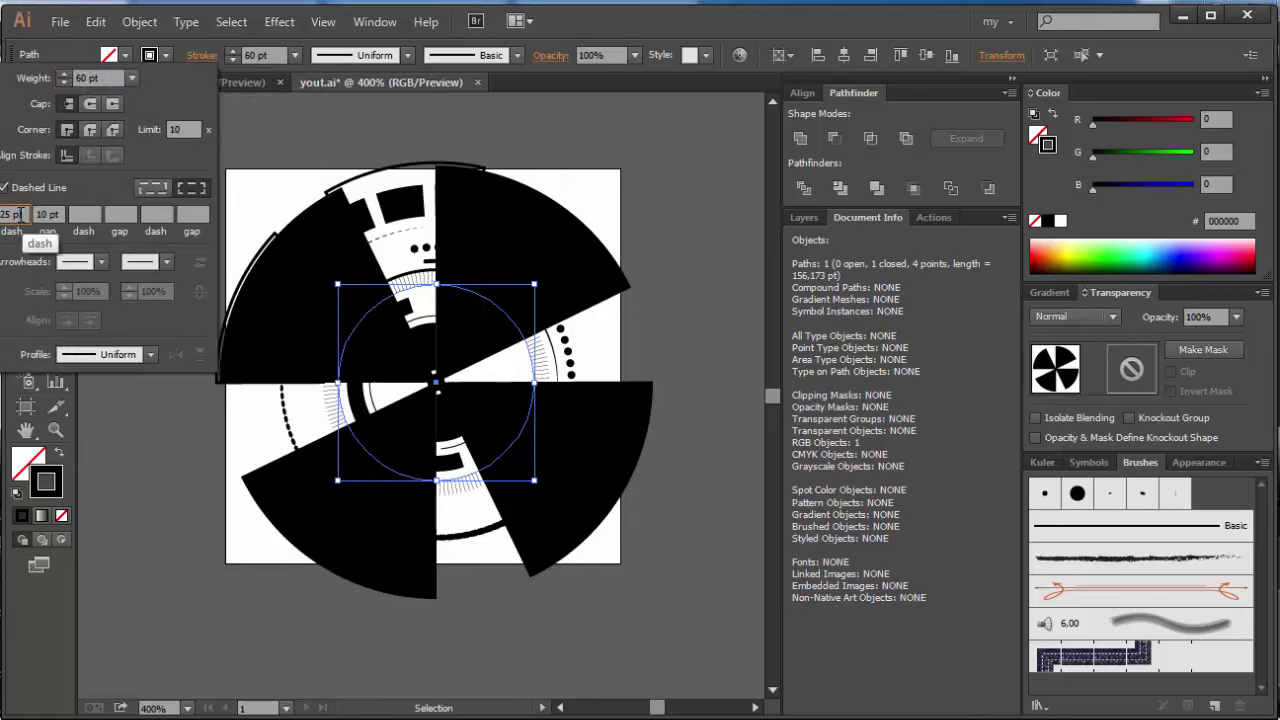
text(15)
key(Return)
key(Down)
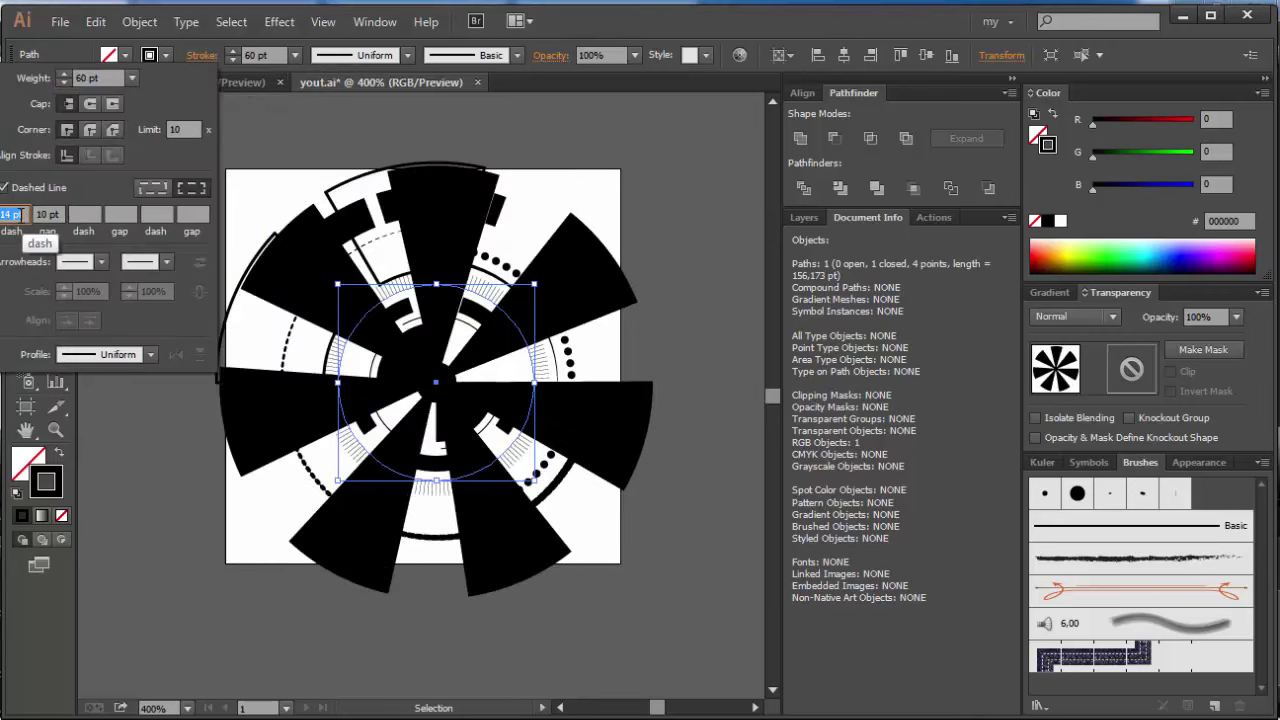
key(Down)
key(Down)
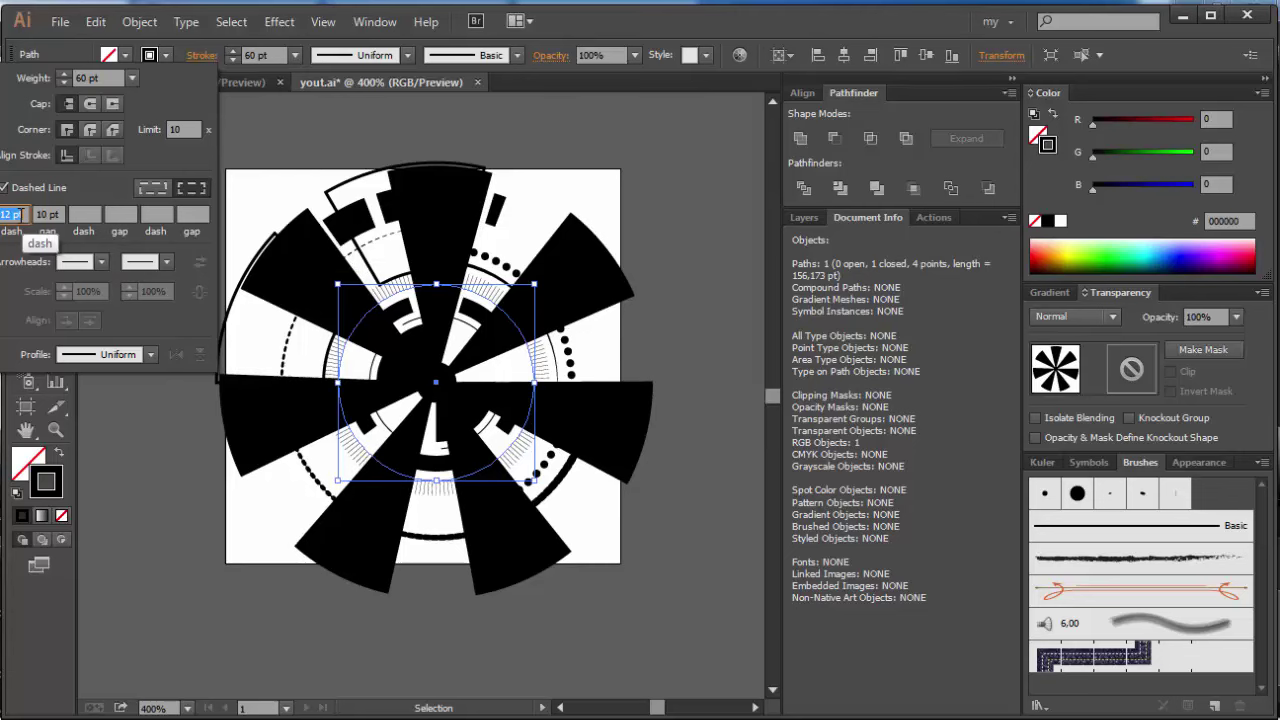
click(378, 113)
click(378, 113)
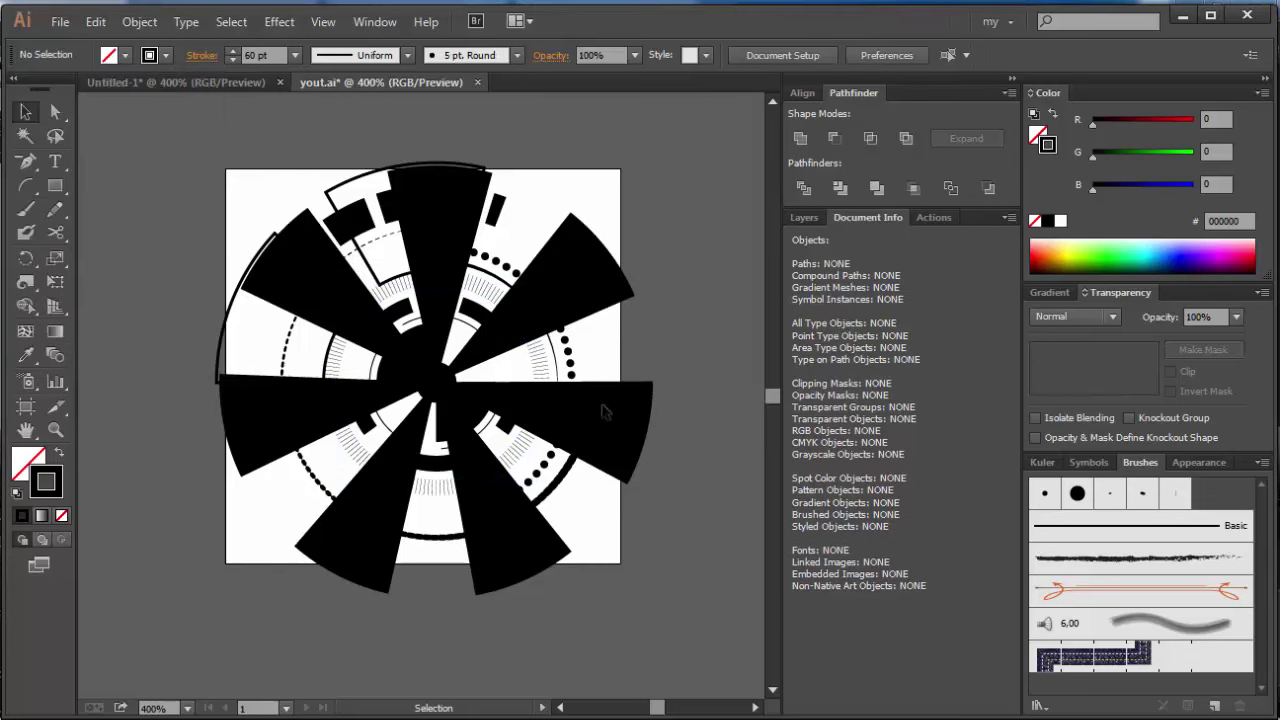
- Try a lower opacity on the ticked inner circle, then deselect it
click(539, 408)
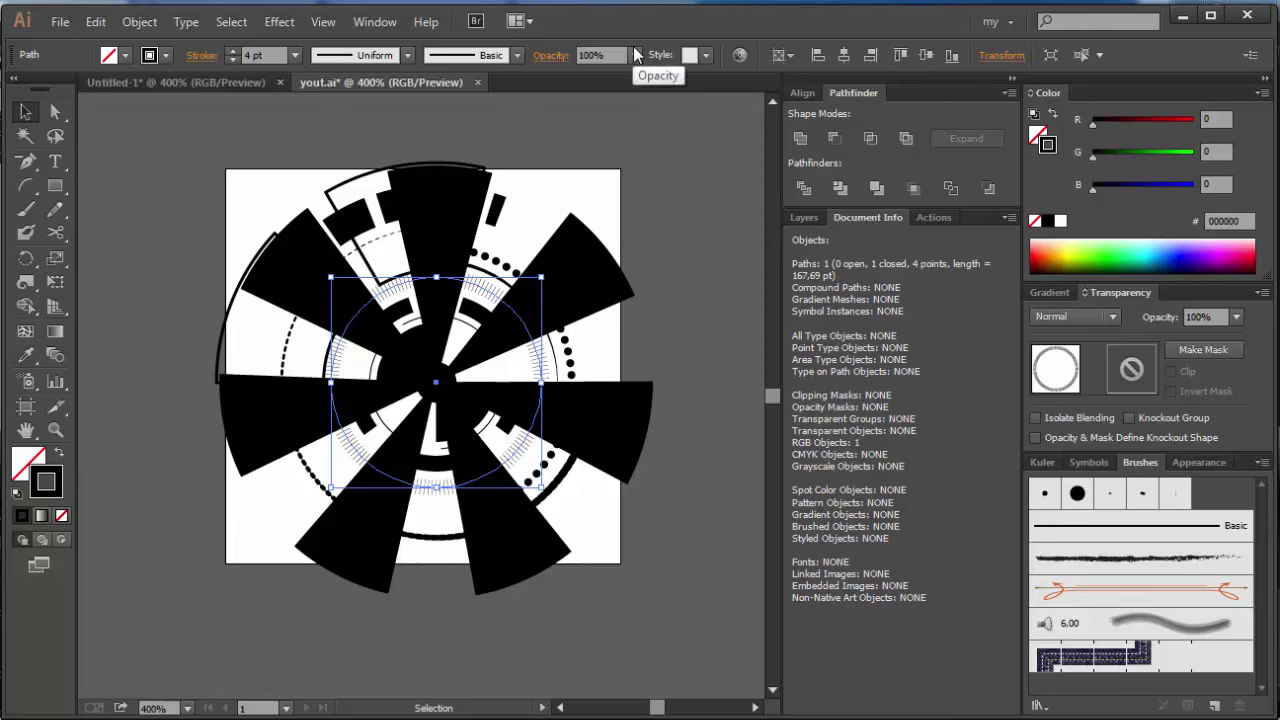
click(634, 55)
click(657, 163)
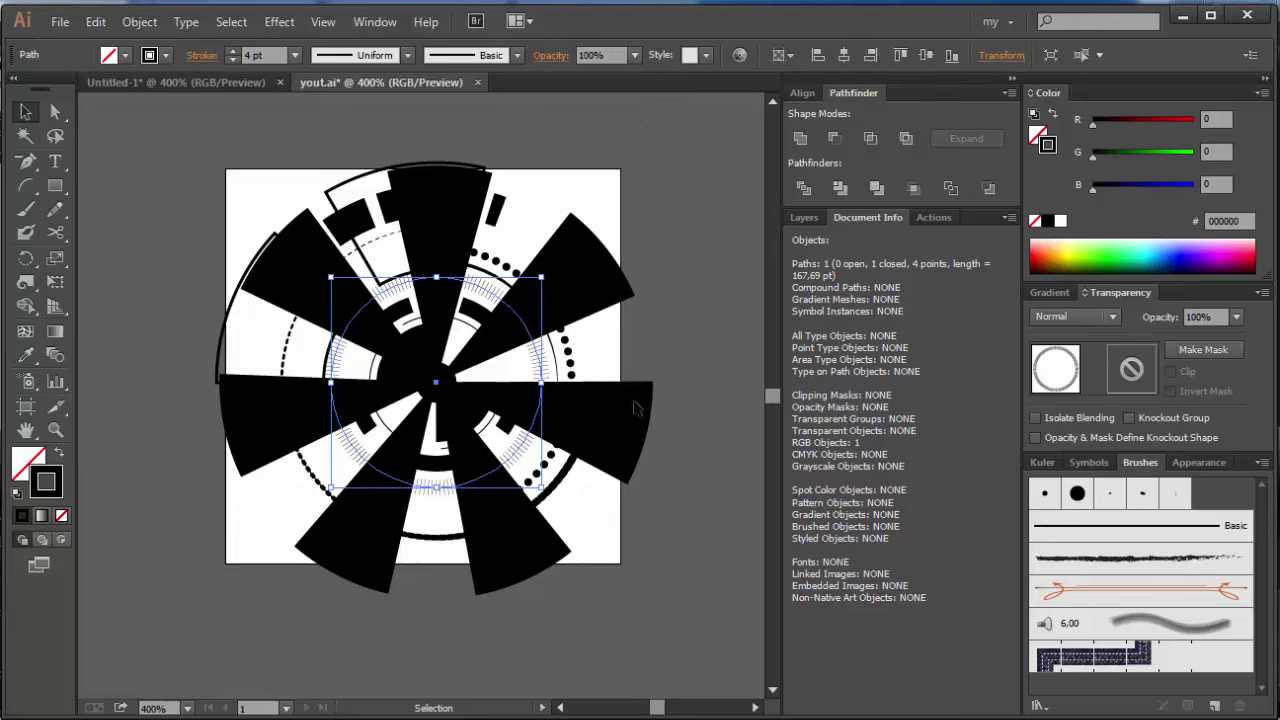
click(600, 414)
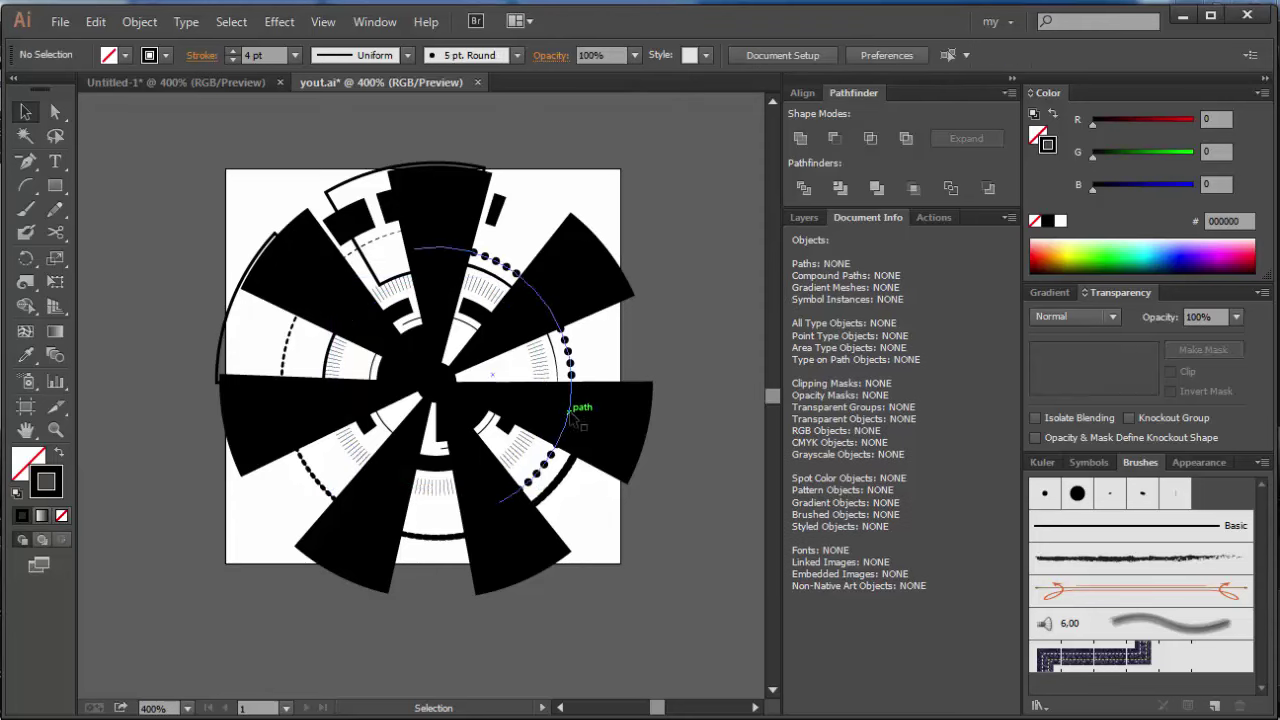
click(541, 412)
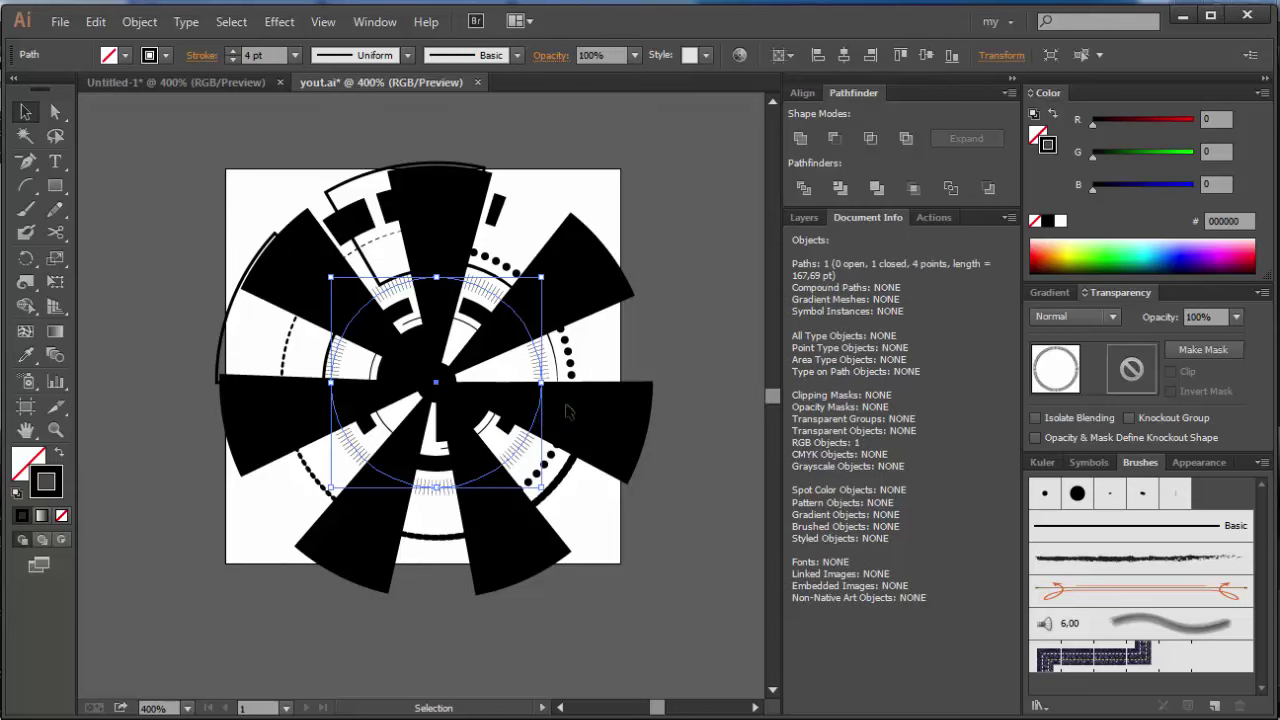
click(556, 412)
- Resize the dashed wedge ring evenly and set it to 50% opacity
click(519, 398)
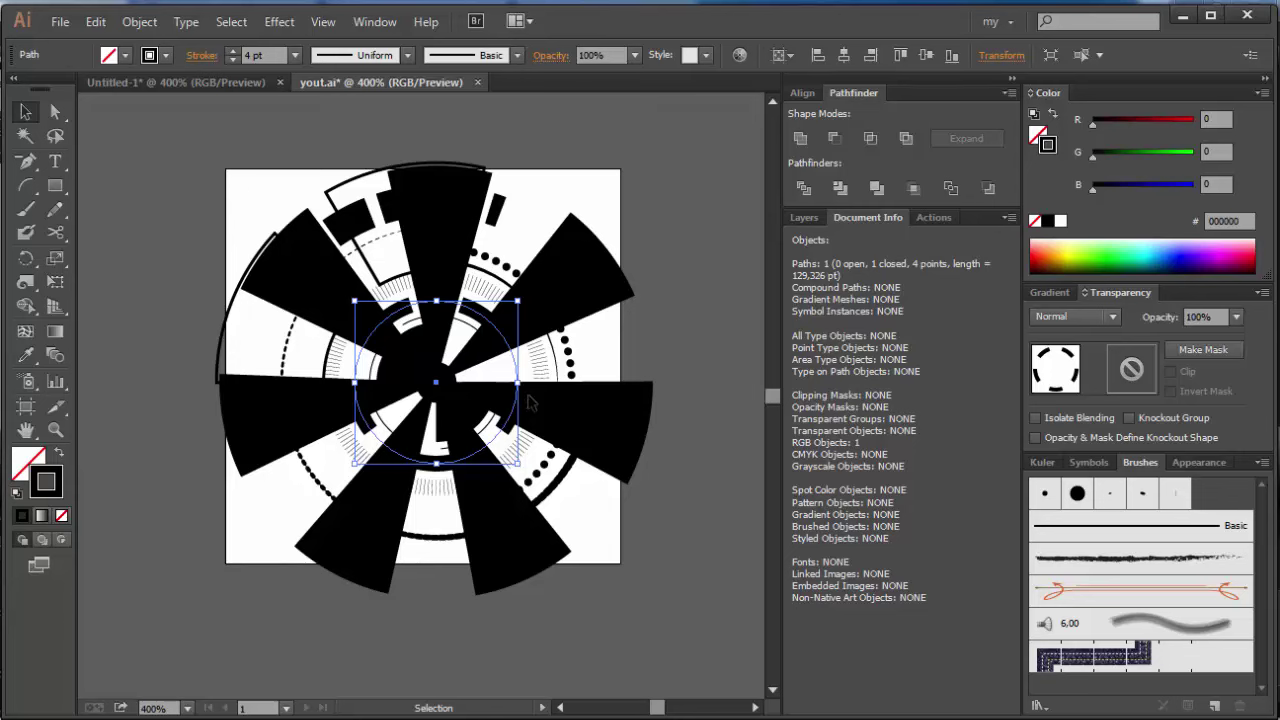
drag(530, 402, 535, 395)
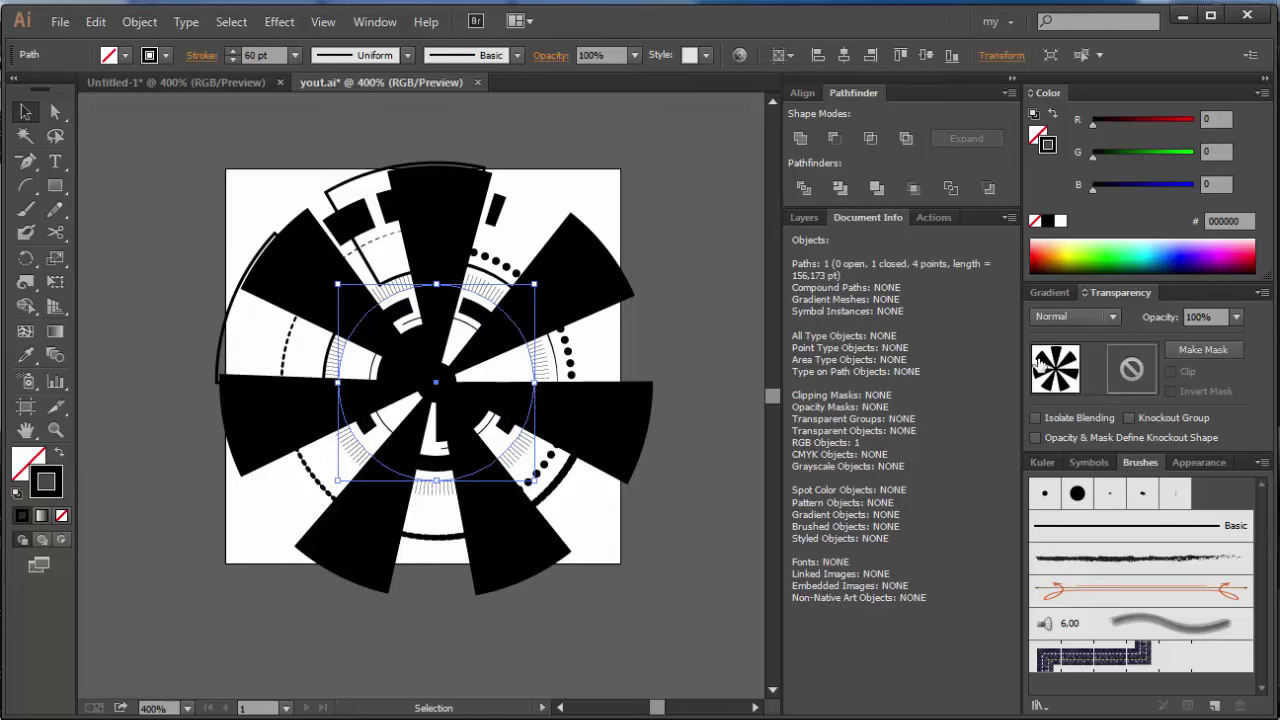
click(634, 55)
click(662, 180)
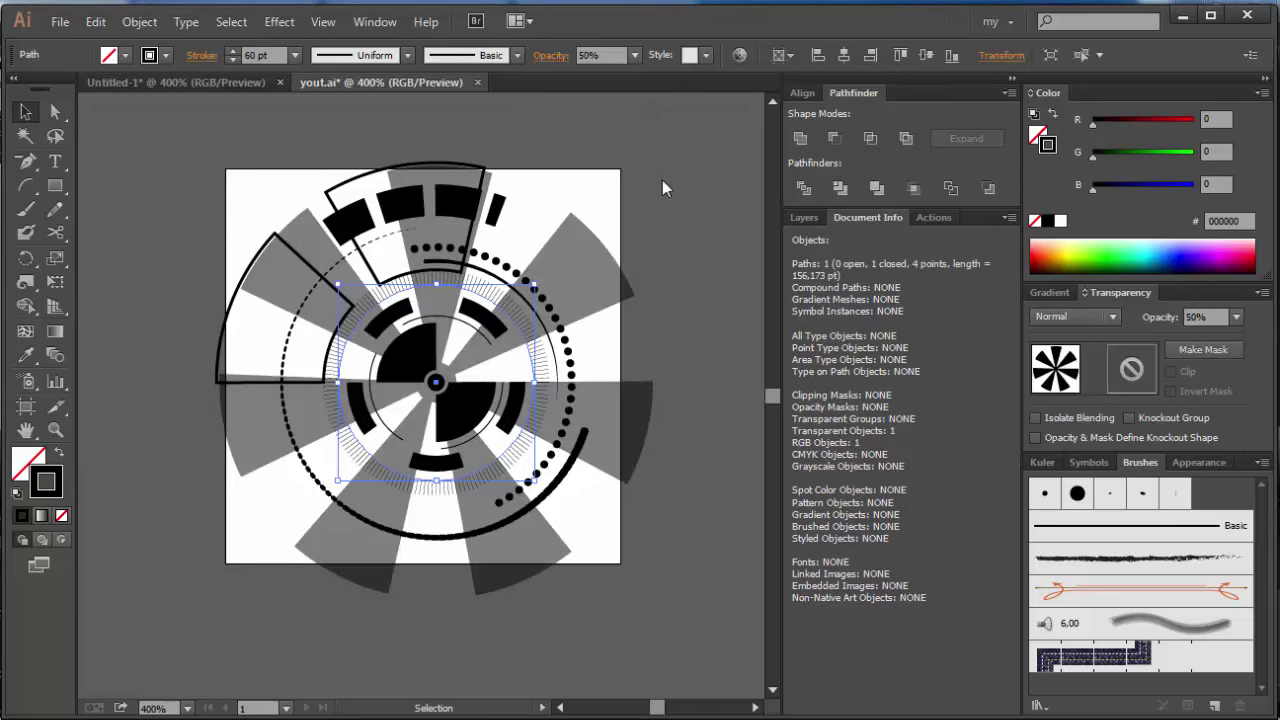
- Expand the ring's appearance and bring up the Expand options for fill and stroke
click(139, 21)
click(228, 259)
click(139, 21)
click(200, 236)
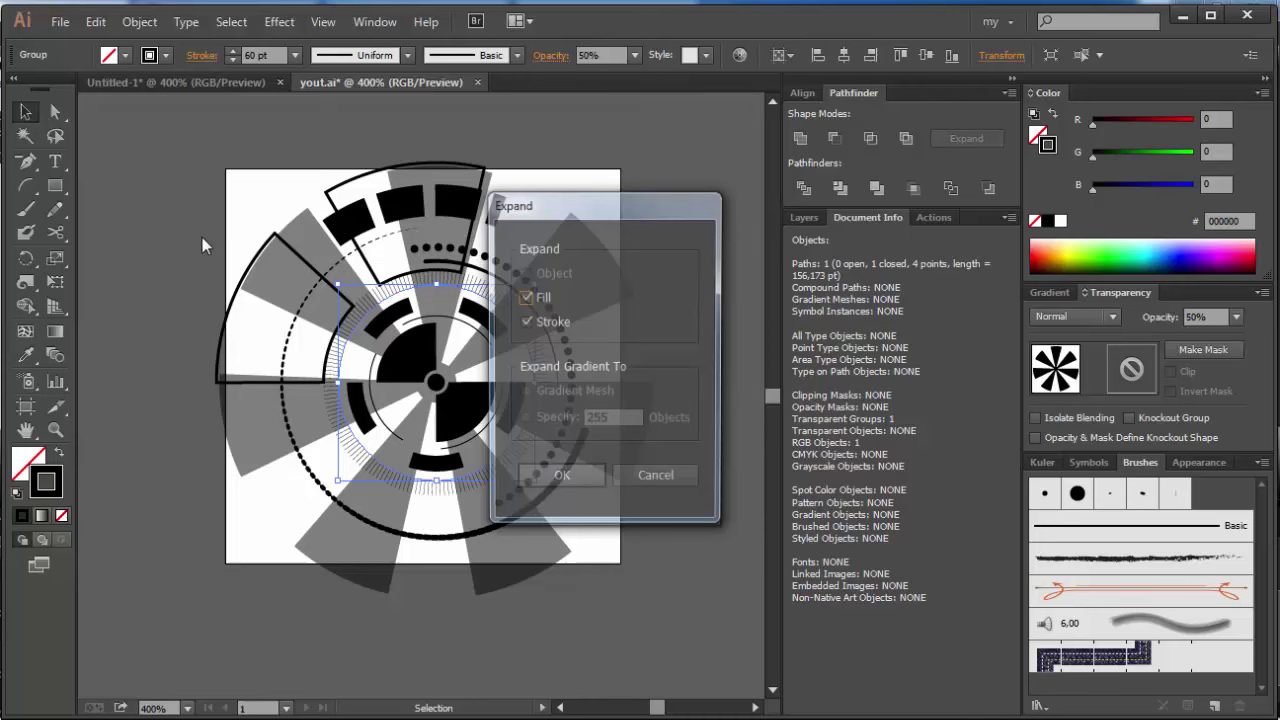
- Expand the fill and stroke, then erase the upper half of the grey wedges
click(568, 477)
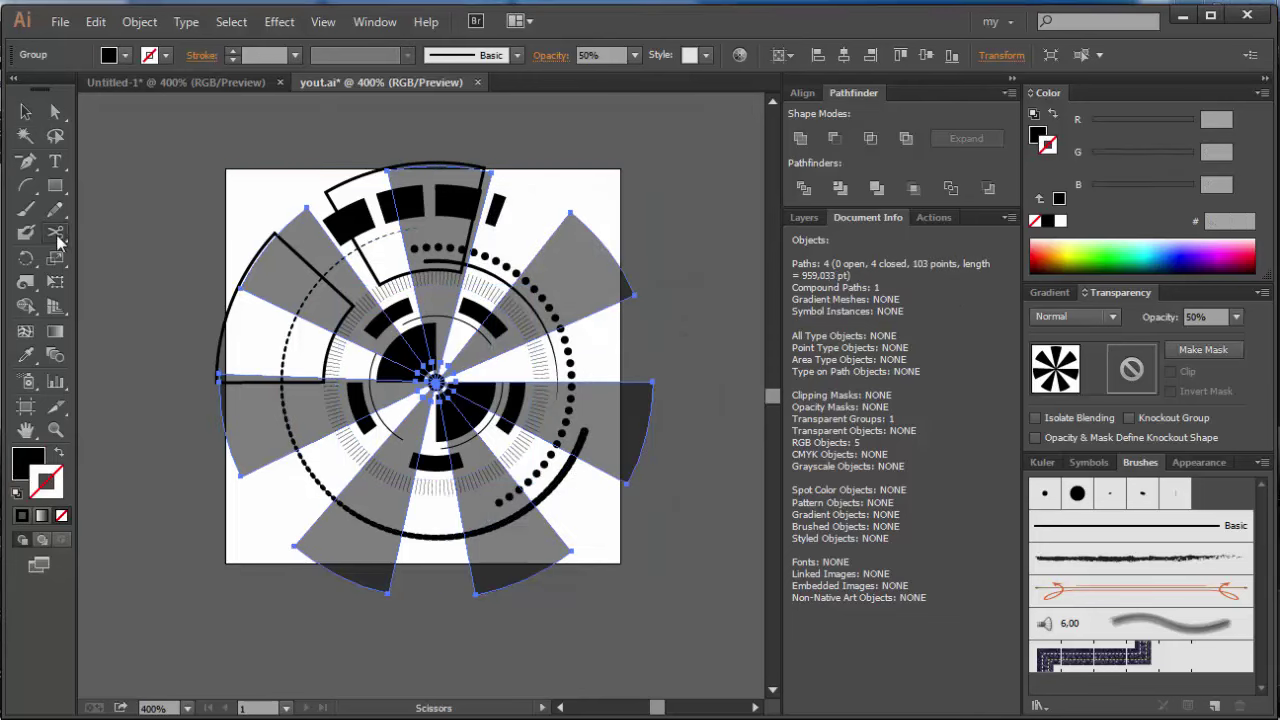
drag(55, 232, 130, 230)
drag(181, 126, 714, 379)
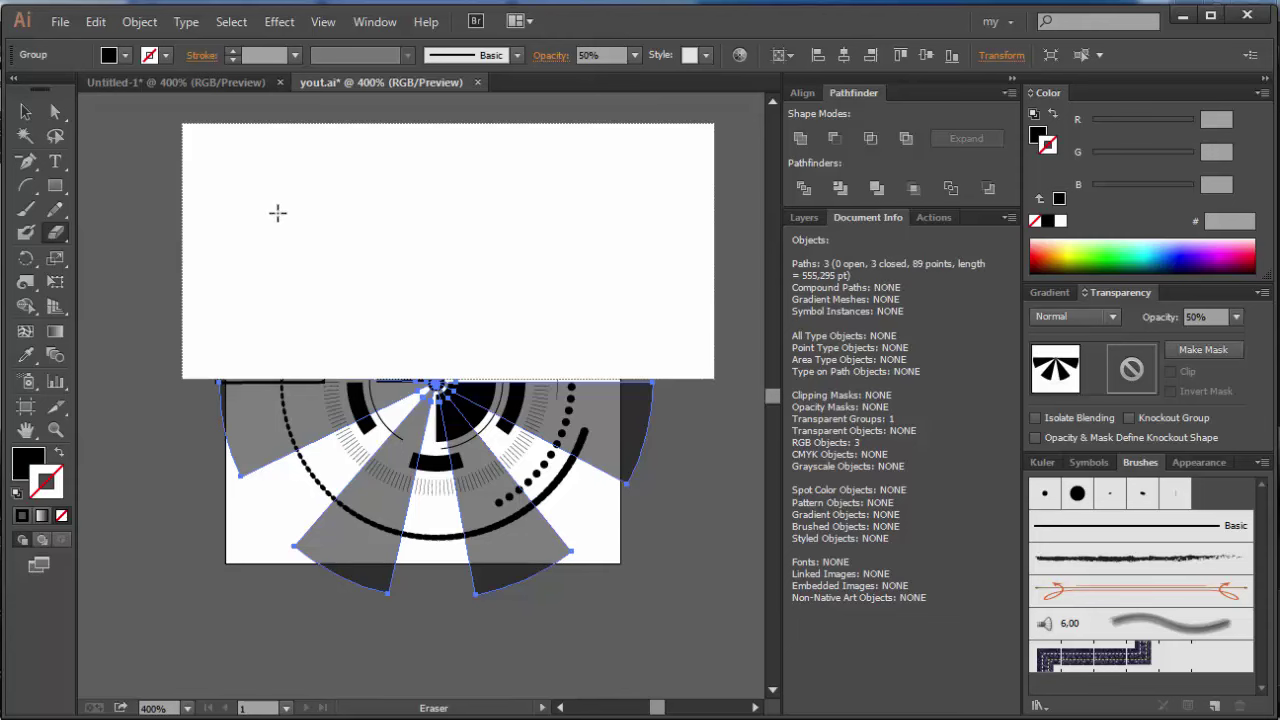
key(v)
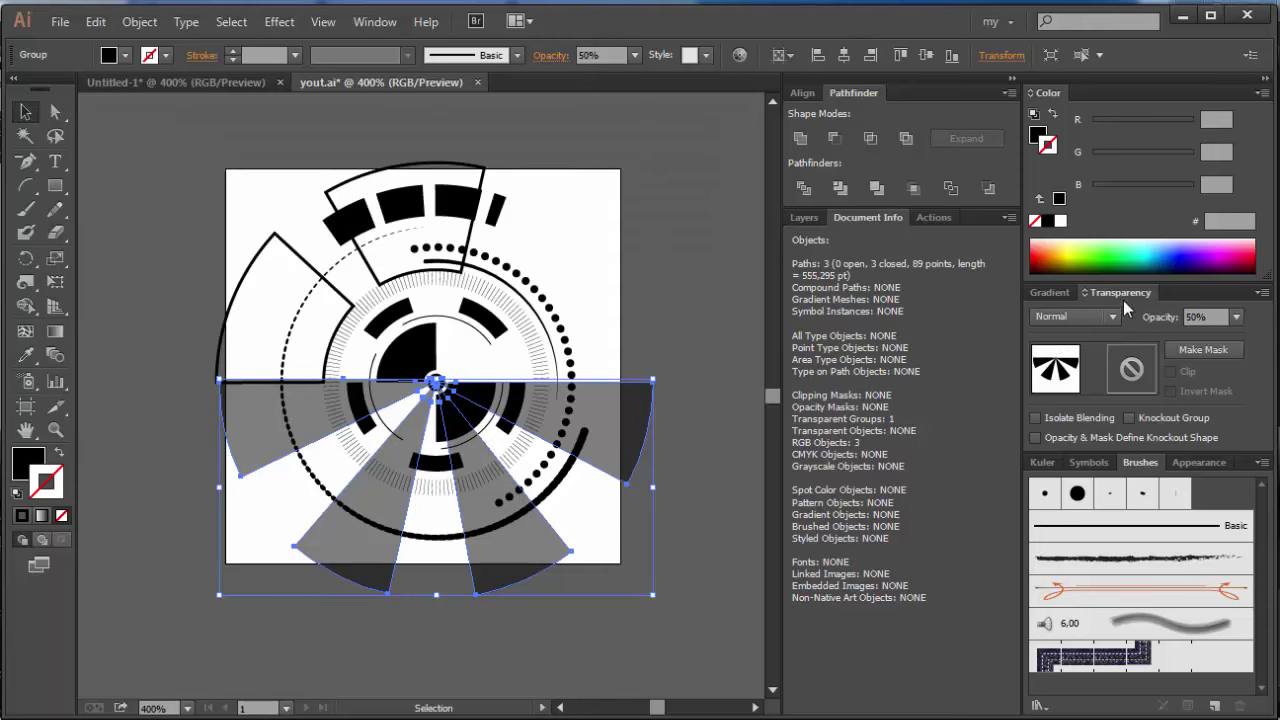
- Make the remaining lower wedge group fully opaque
click(679, 361)
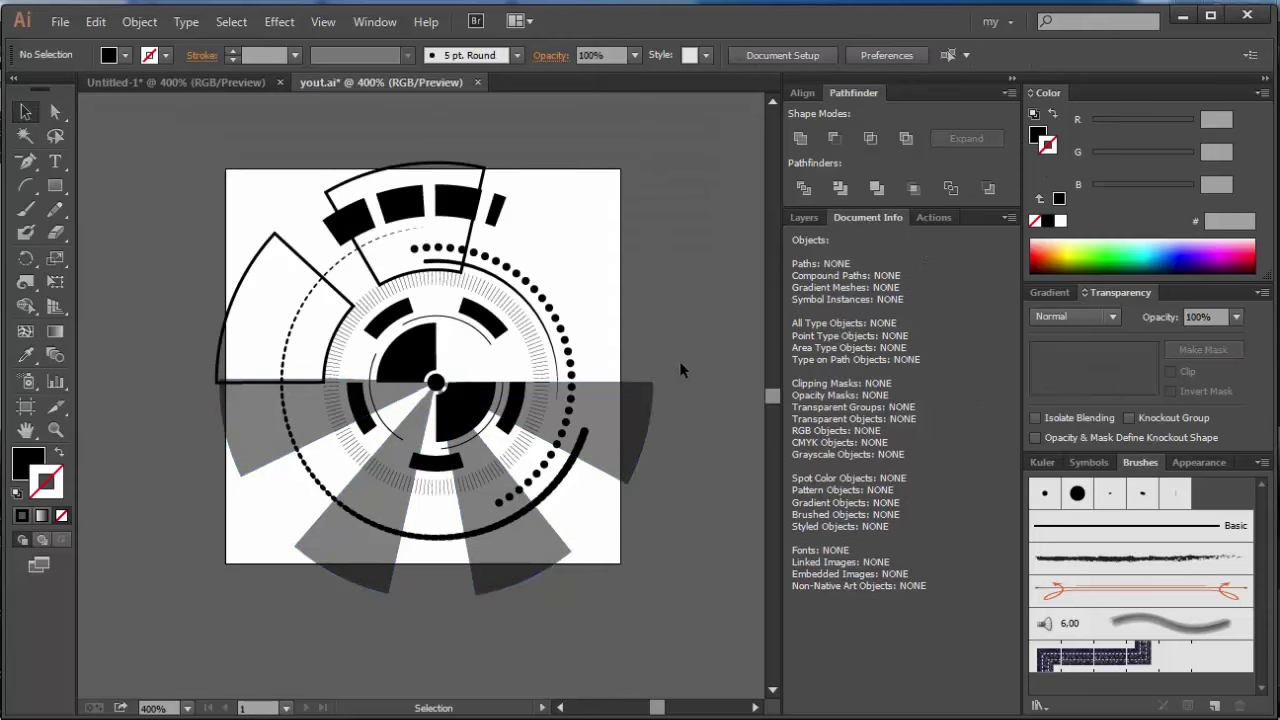
click(634, 428)
key(shift+e)
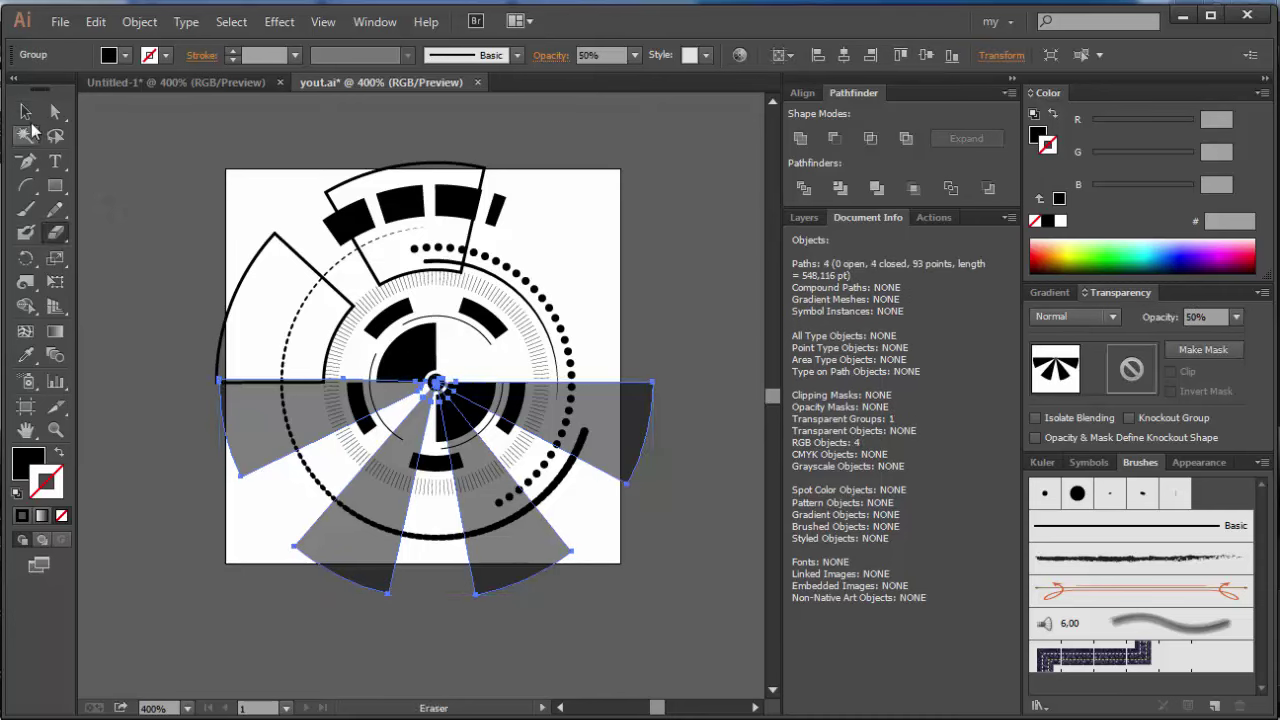
click(26, 112)
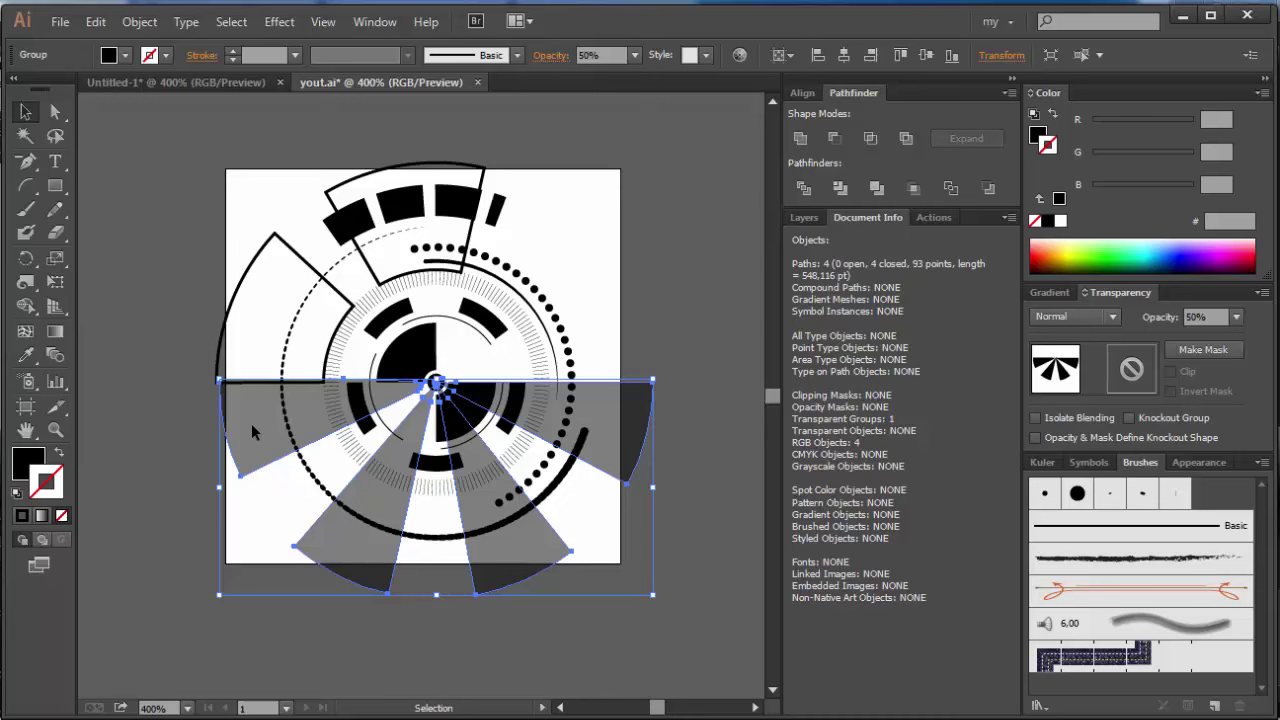
key(ctrl+z)
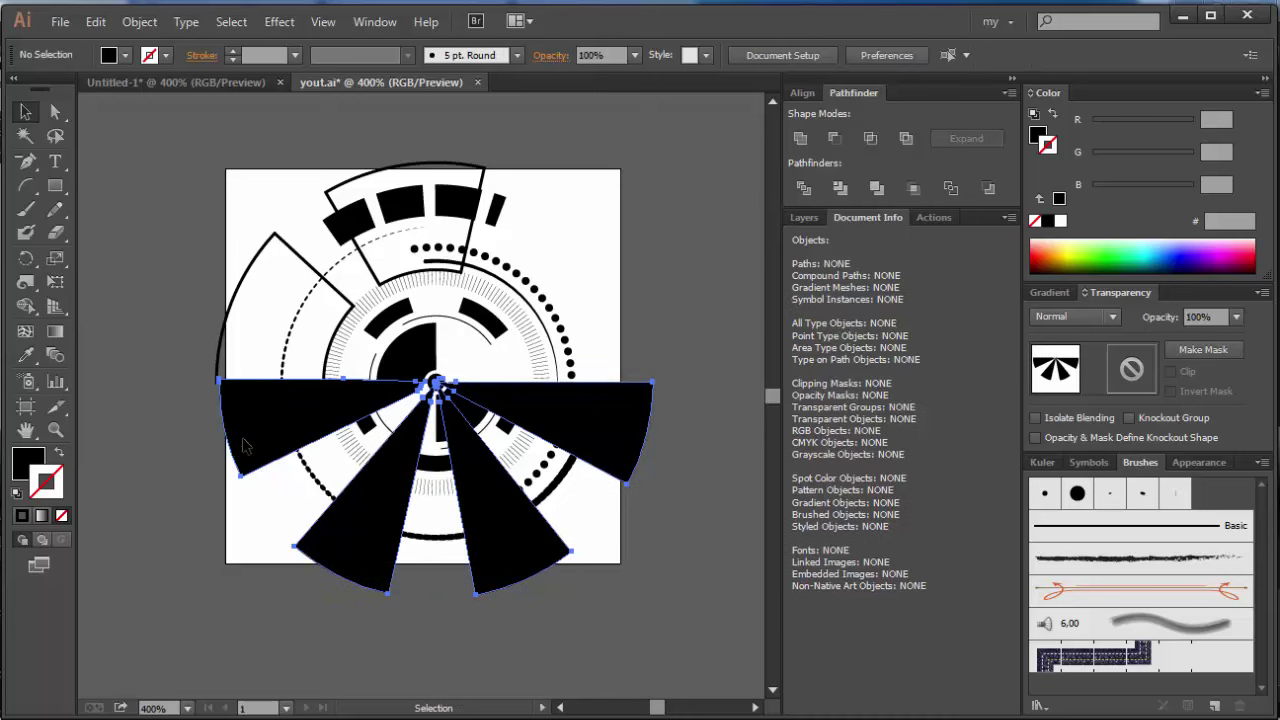
- Delete the left wedge and the lower-left wedge
click(176, 492)
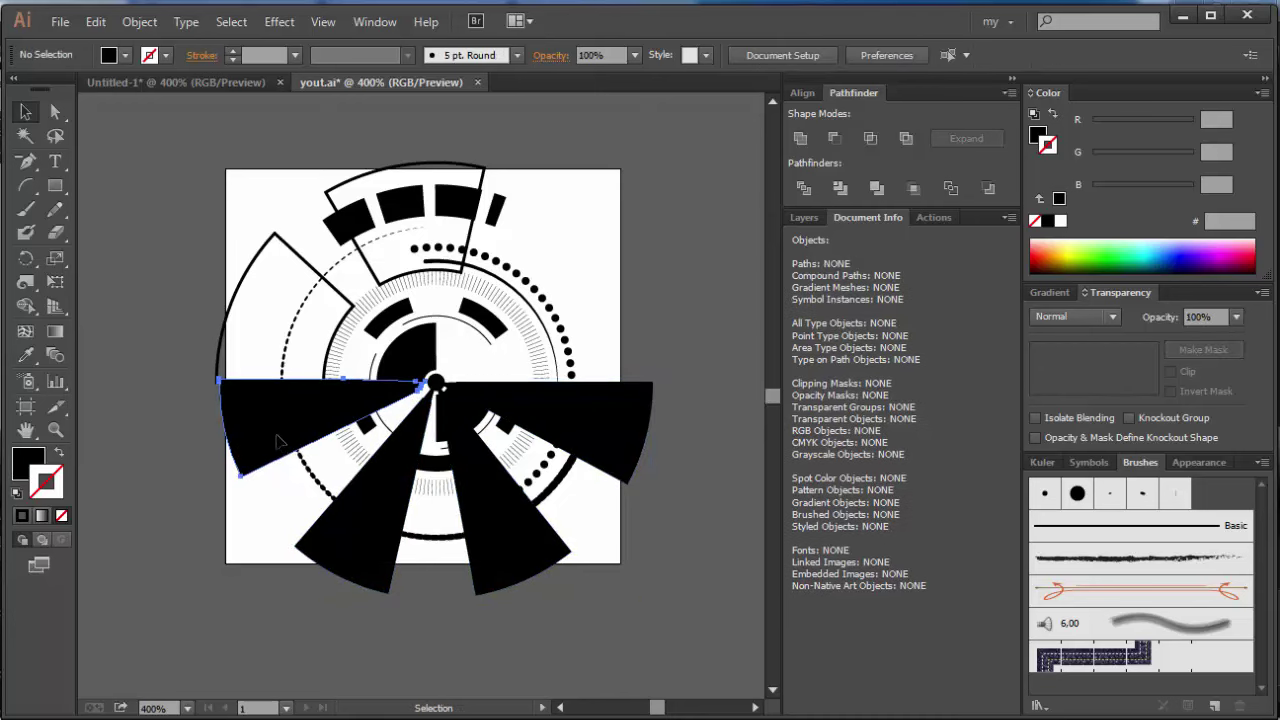
click(268, 428)
key(Delete)
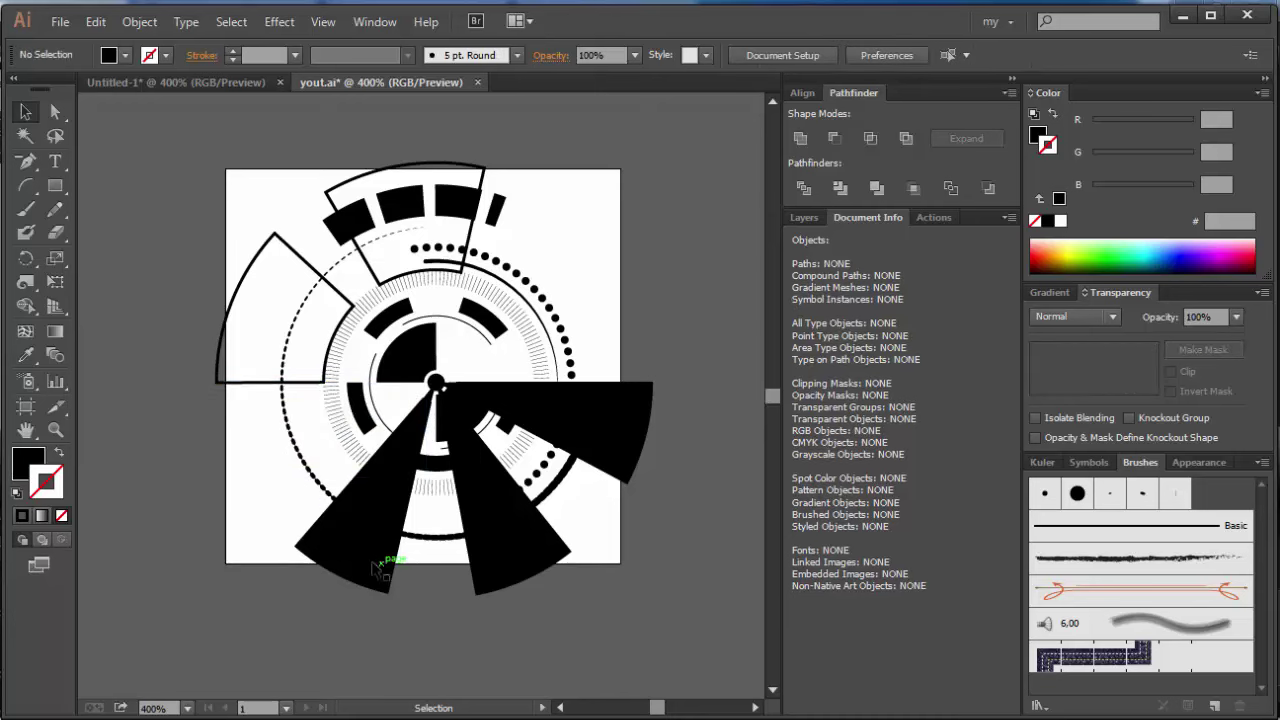
click(385, 565)
key(Delete)
- Set the lower and right wedges to 60% opacity, then select all the artwork
click(535, 578)
shift+click(622, 438)
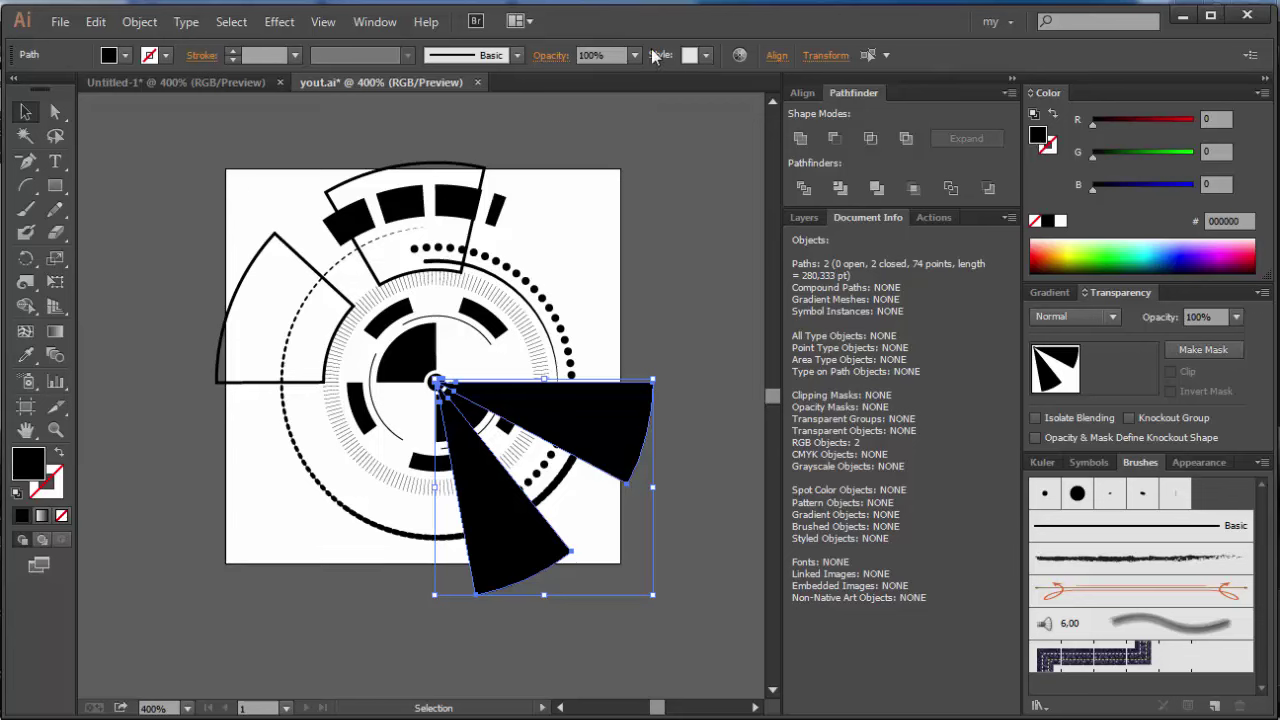
click(634, 55)
click(652, 205)
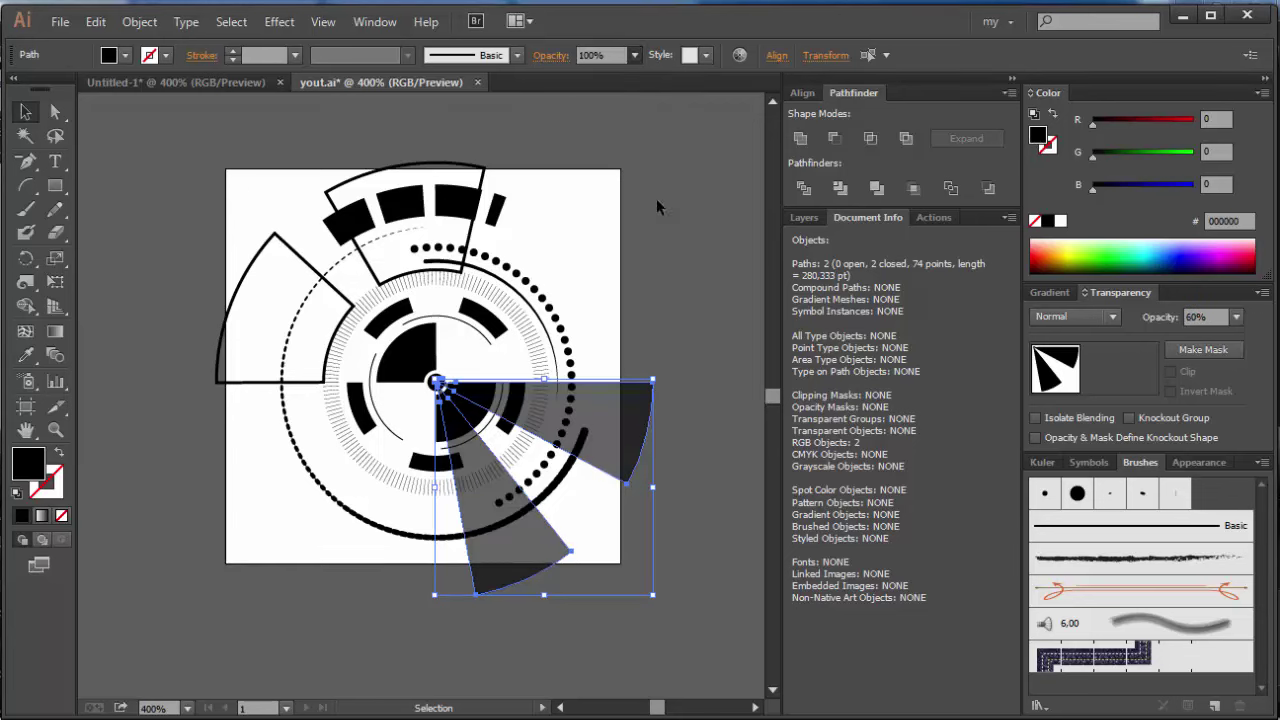
click(703, 250)
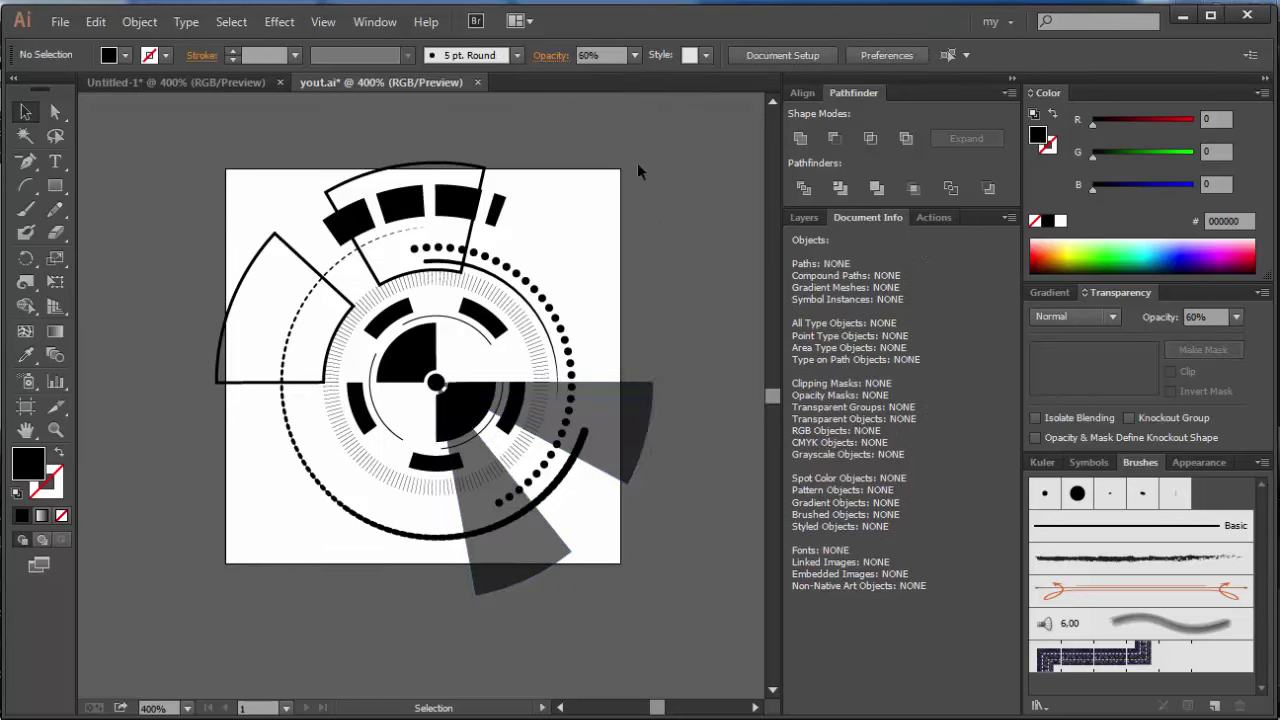
drag(161, 620, 622, 432)
- Narrow the selection to just the right and lower grey wedges
shift+click(622, 432)
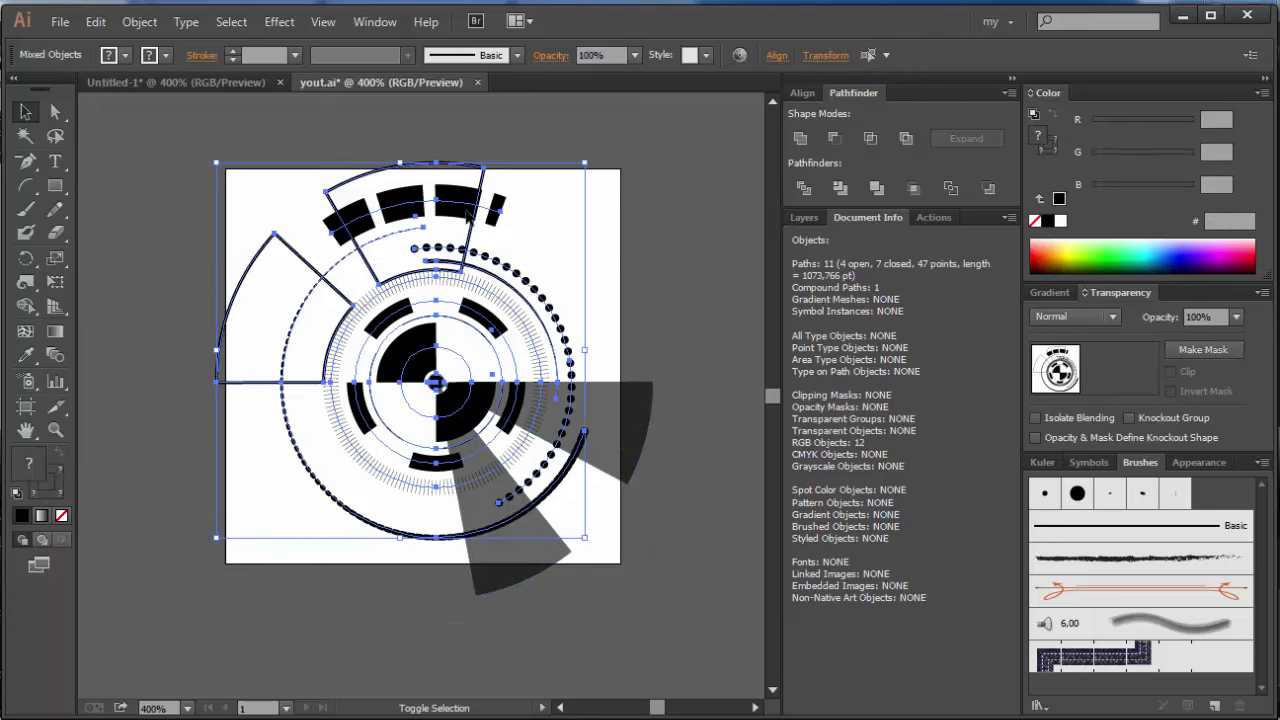
click(279, 245)
click(648, 408)
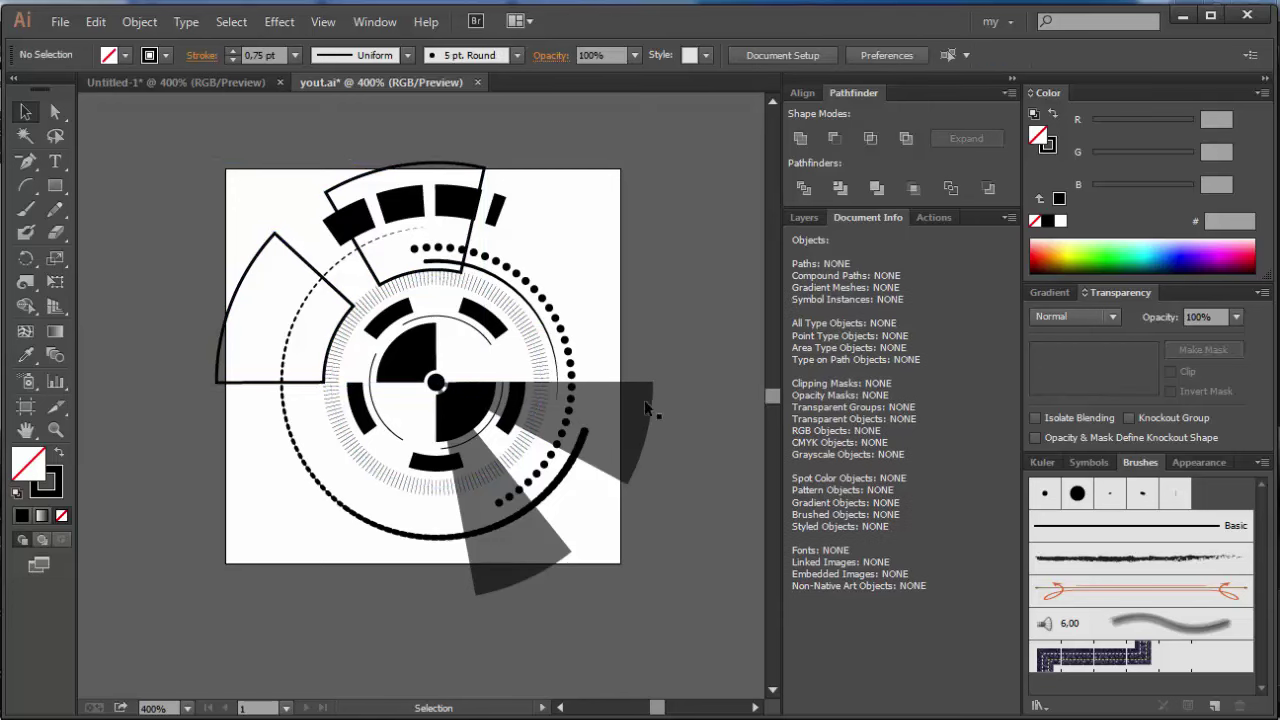
click(621, 419)
shift+click(550, 557)
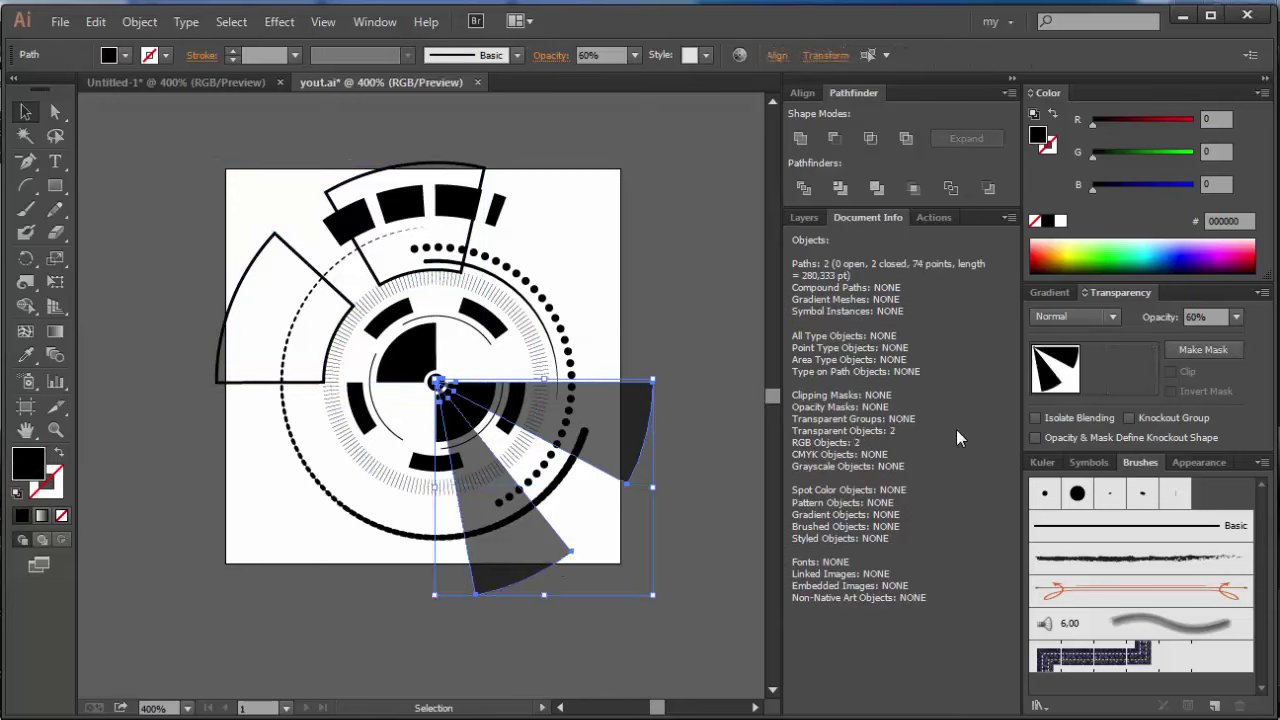
- Give the two wedges no fill, a 0.5 pt black stroke and 100% opacity
click(1035, 221)
click(1059, 200)
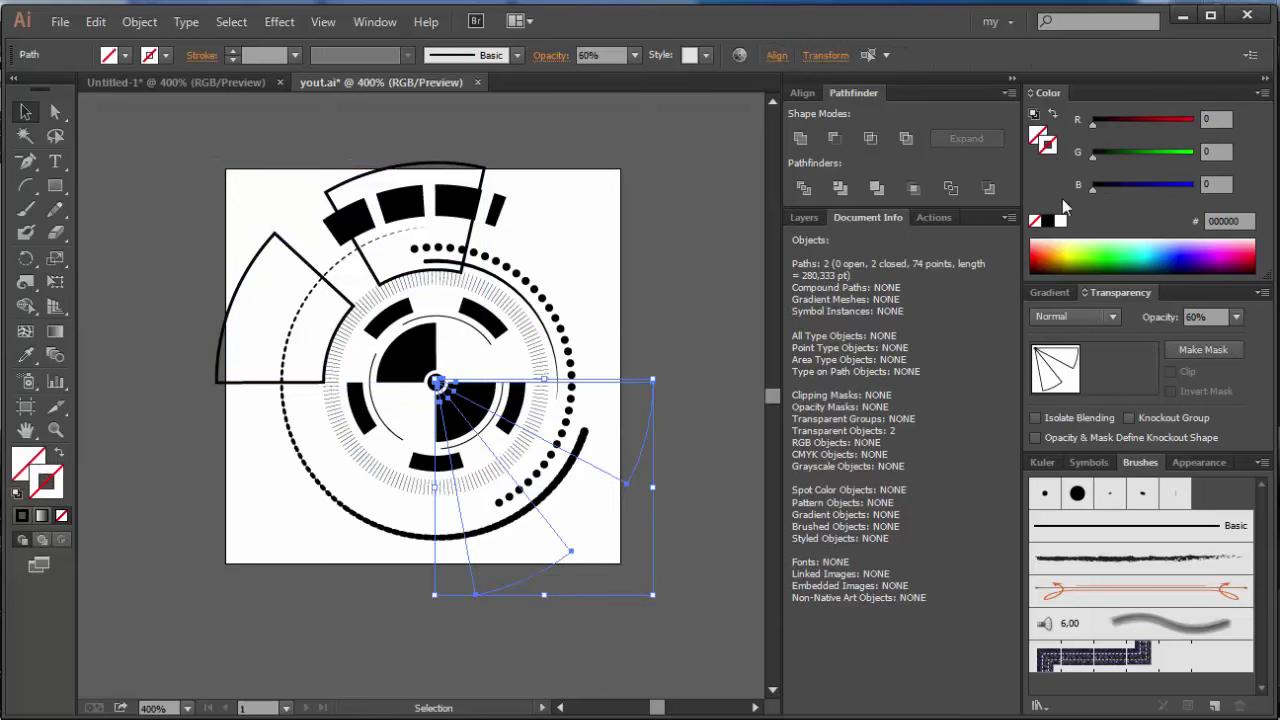
click(295, 55)
click(307, 98)
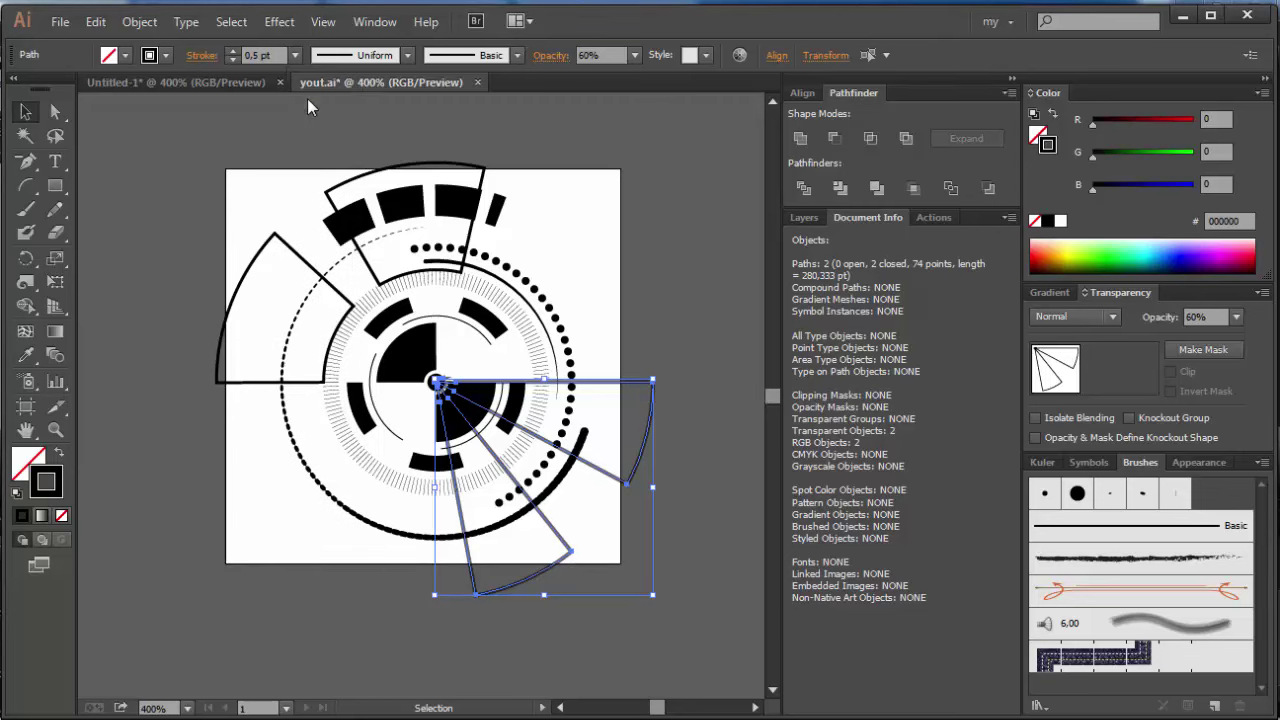
click(632, 55)
click(652, 298)
click(684, 308)
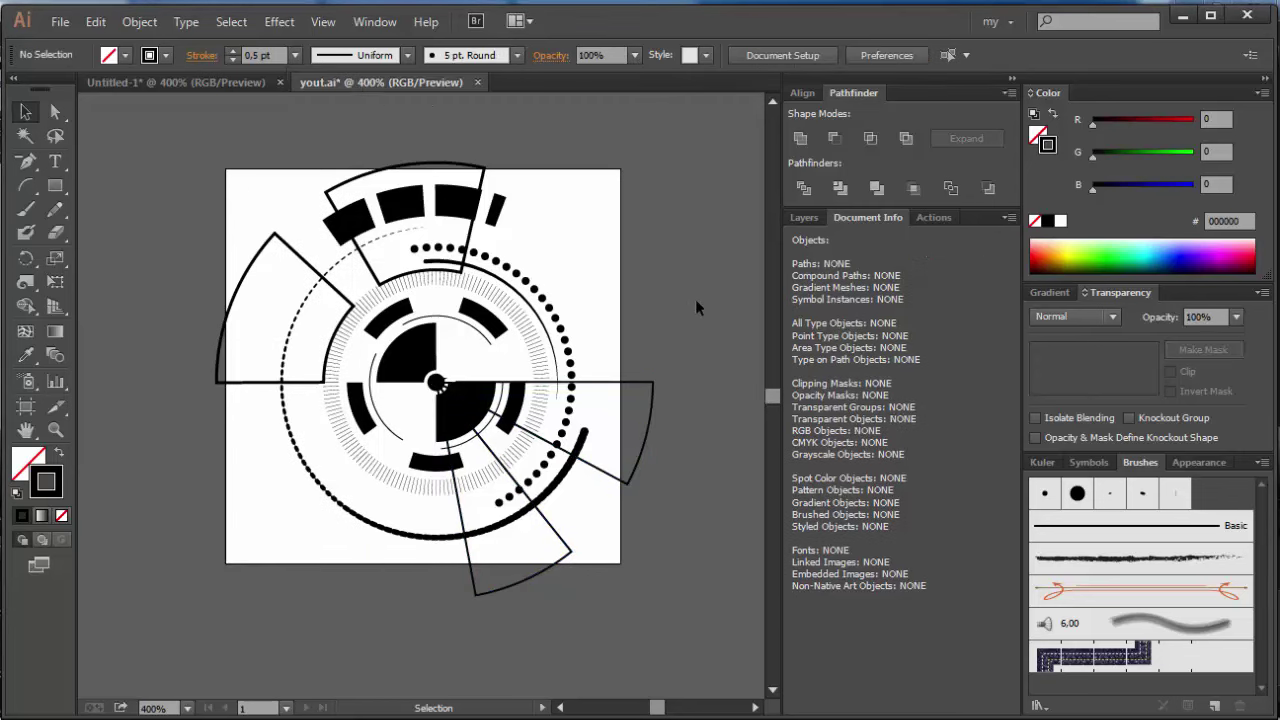
- Select all the artwork and expand its appearance
drag(655, 178, 186, 555)
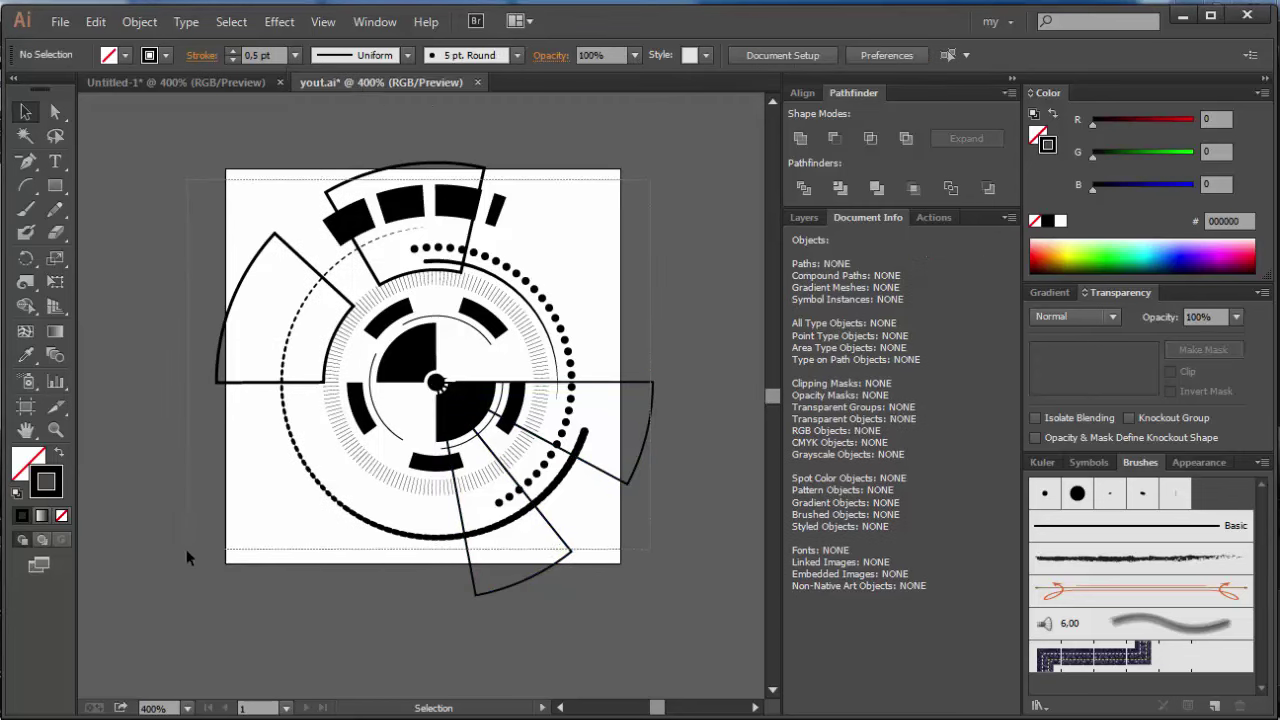
click(130, 22)
click(195, 251)
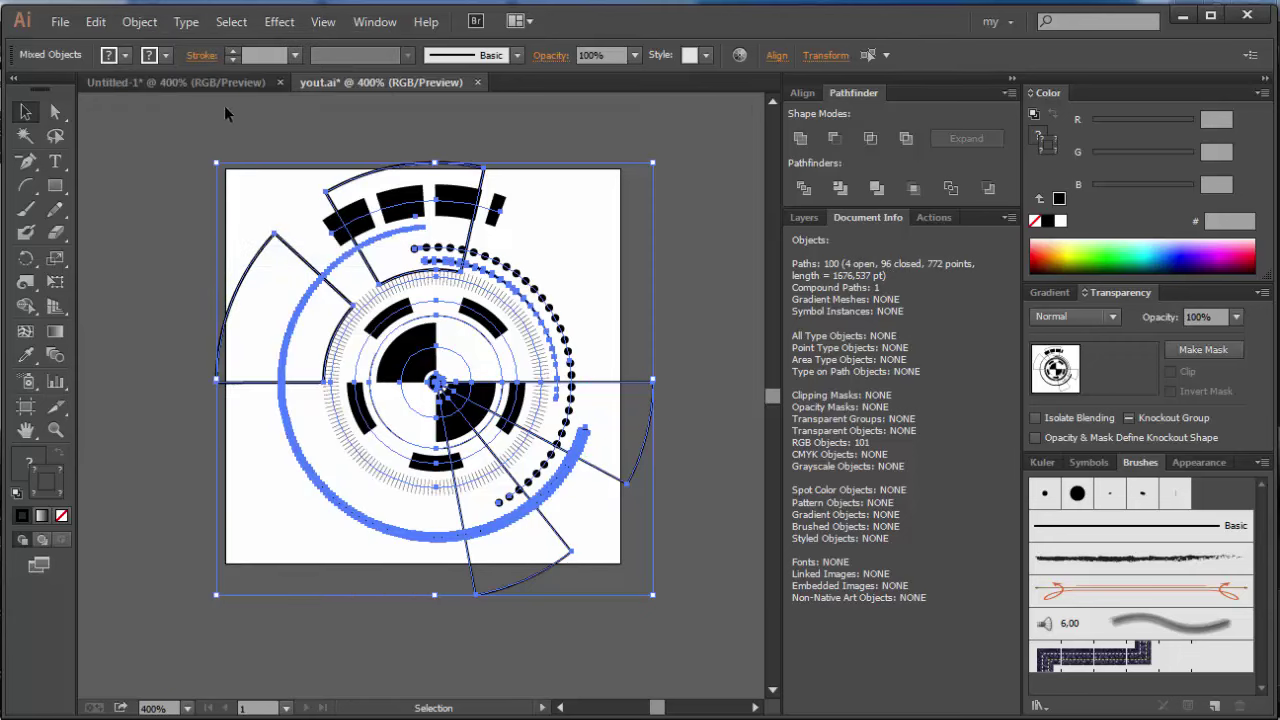
click(140, 22)
- Expand fills and strokes, shrink and group the emblem, then scale it up slightly
click(187, 234)
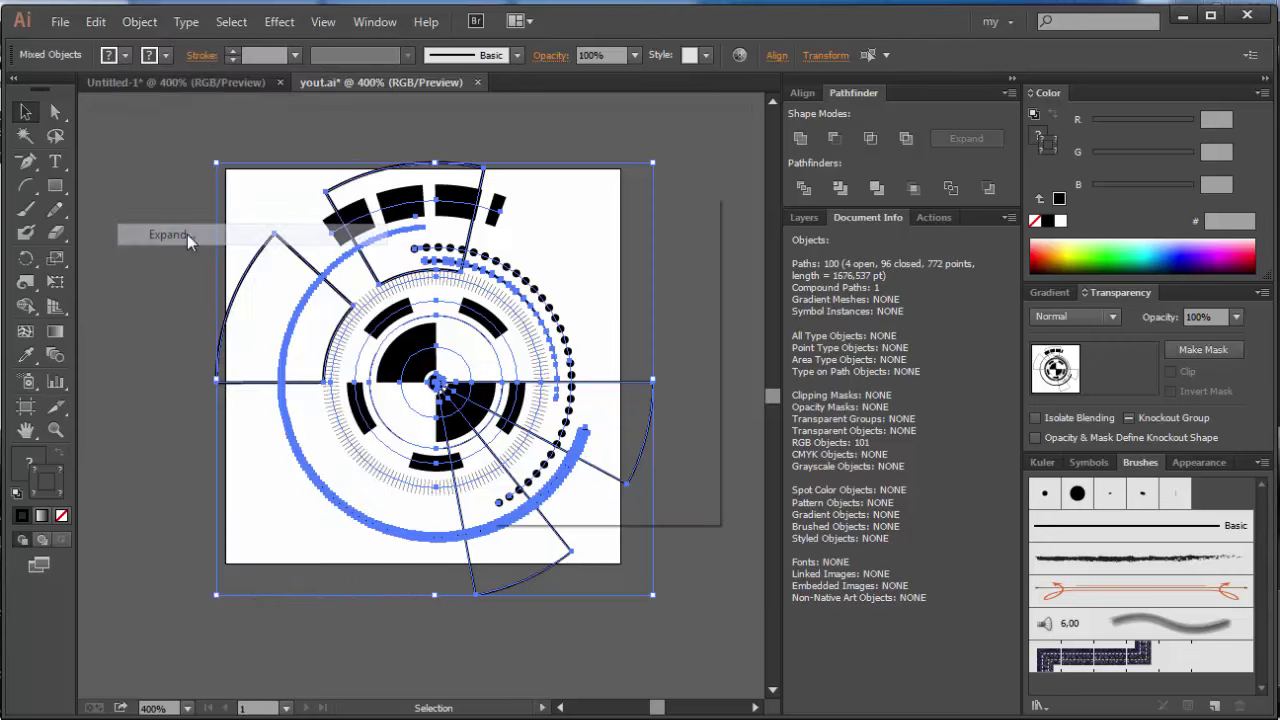
key(Return)
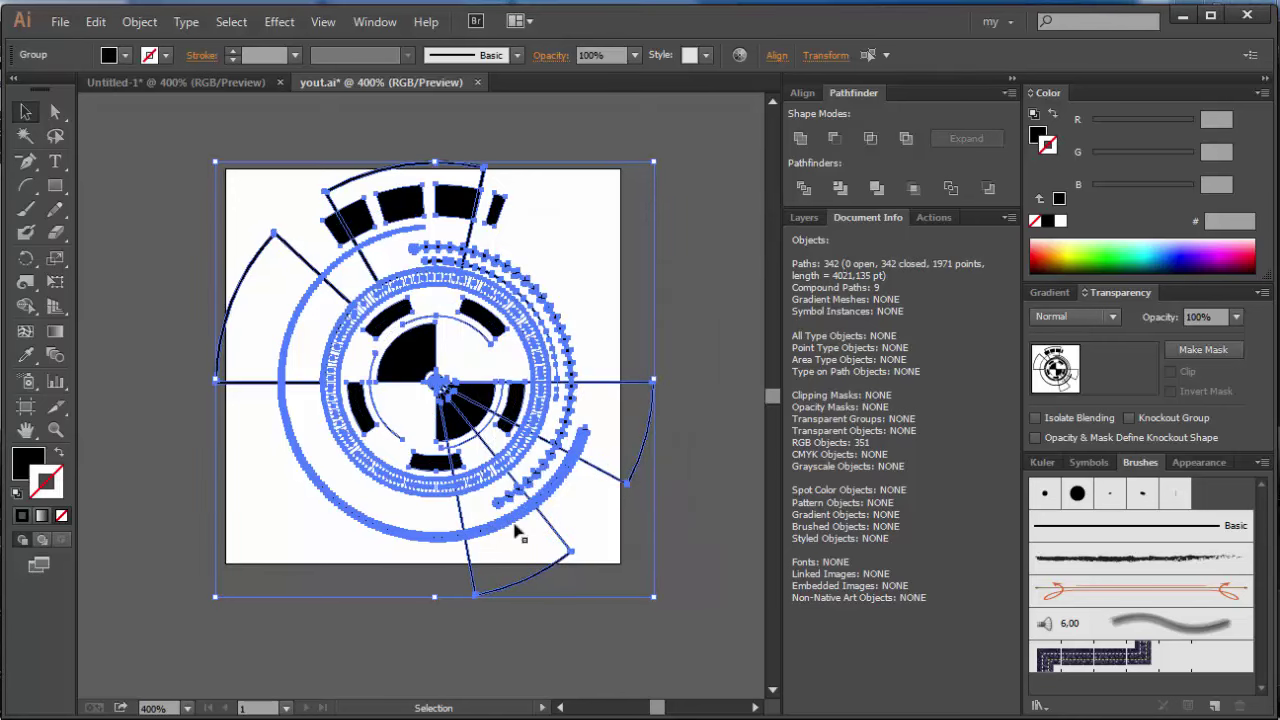
drag(437, 597, 437, 509)
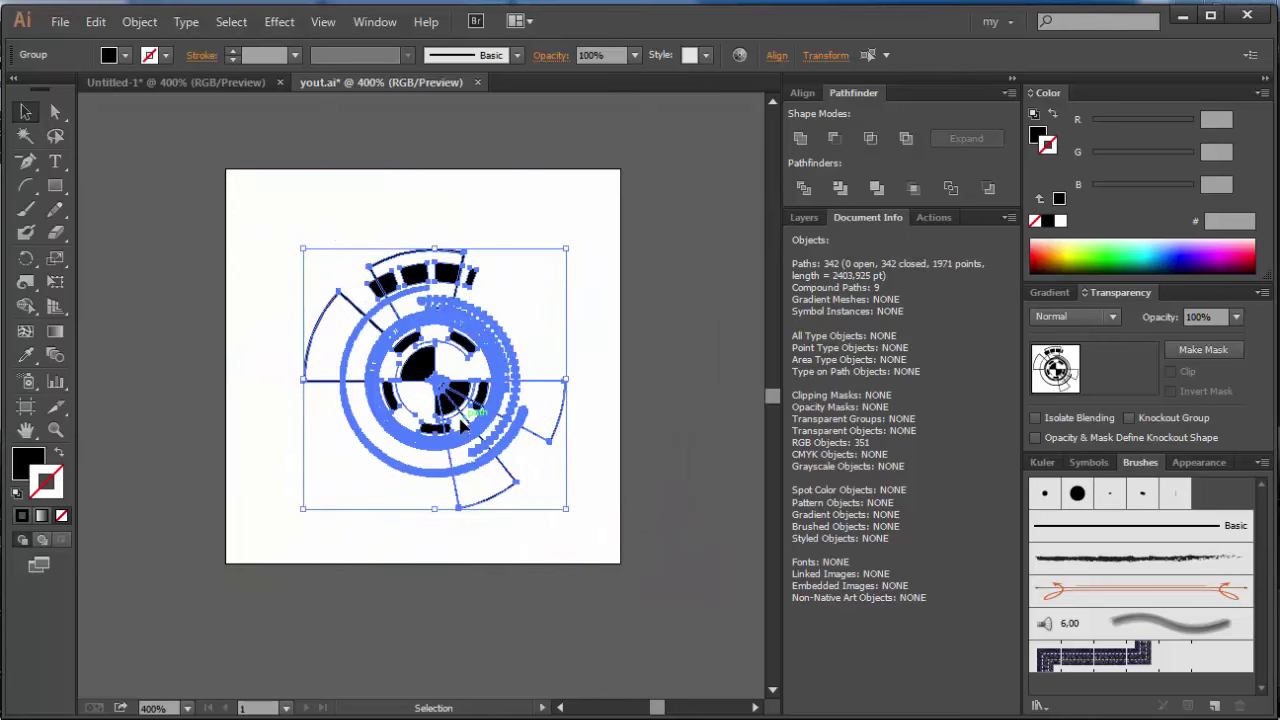
right_click(462, 422)
click(511, 515)
click(632, 462)
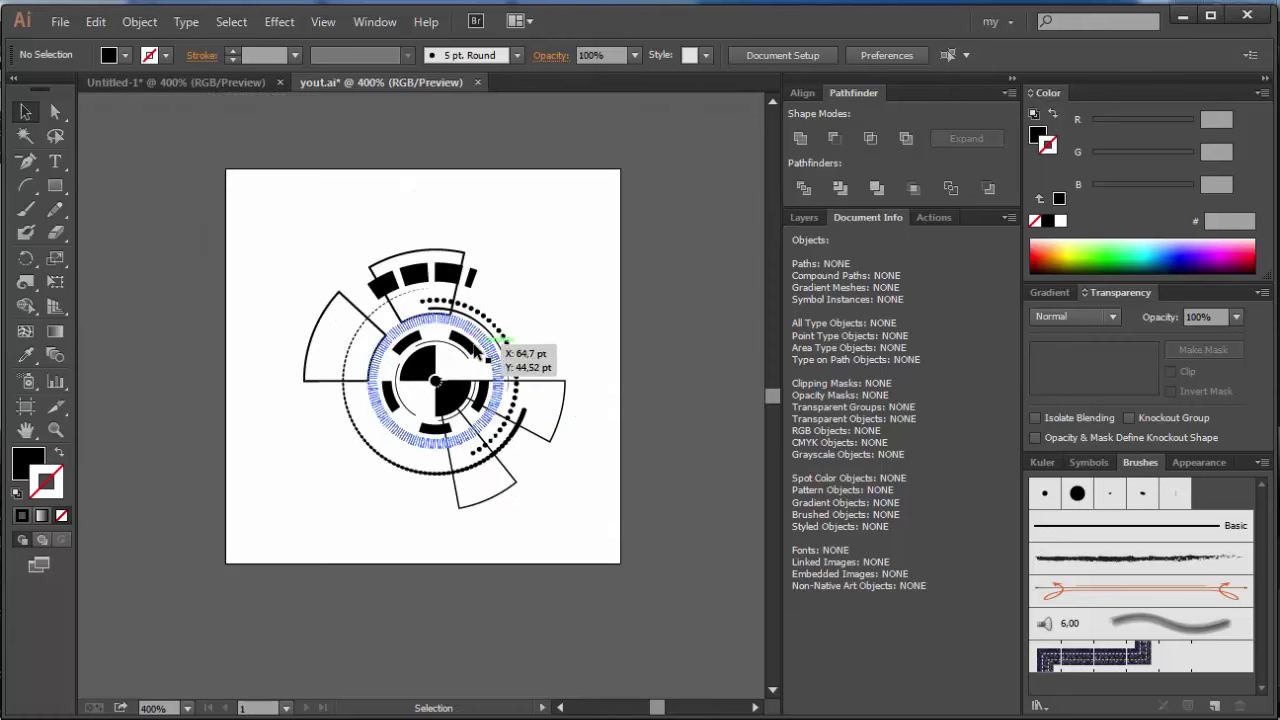
click(478, 345)
drag(433, 246, 433, 223)
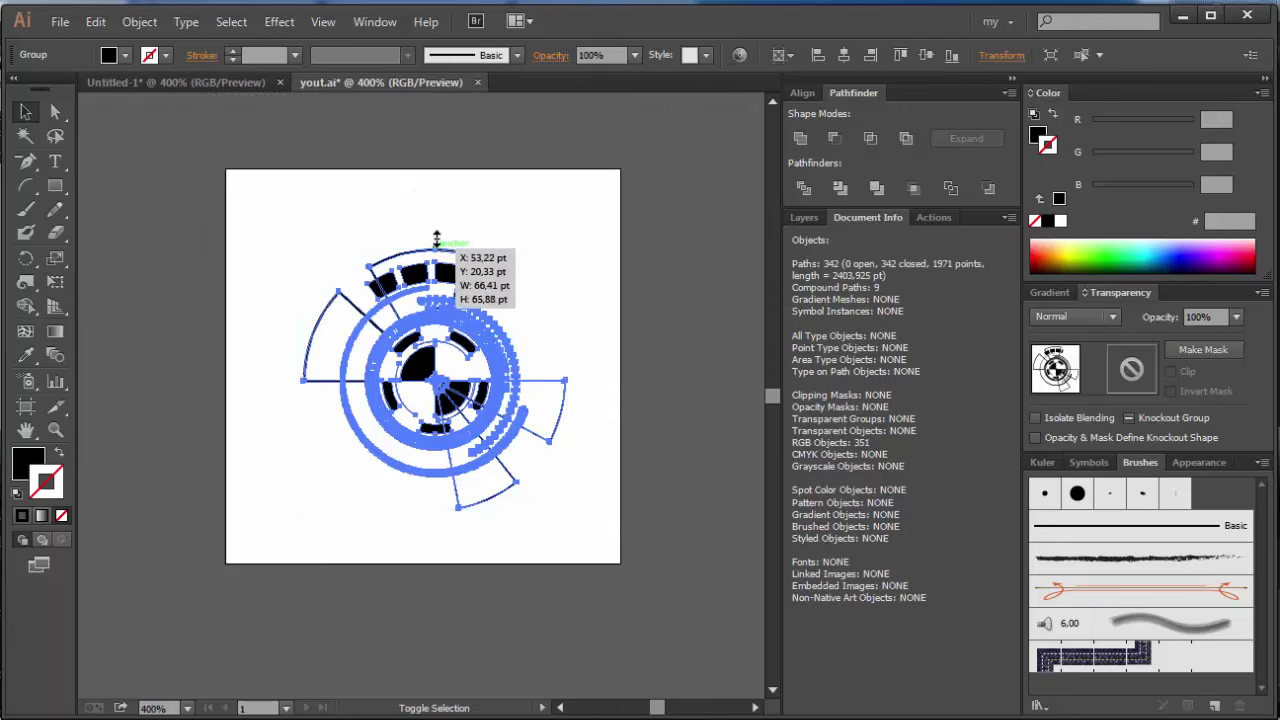
click(540, 194)
- Remove the small slanted block at the right end of the top arc by deleting its anchors
drag(517, 215, 416, 312)
key(a)
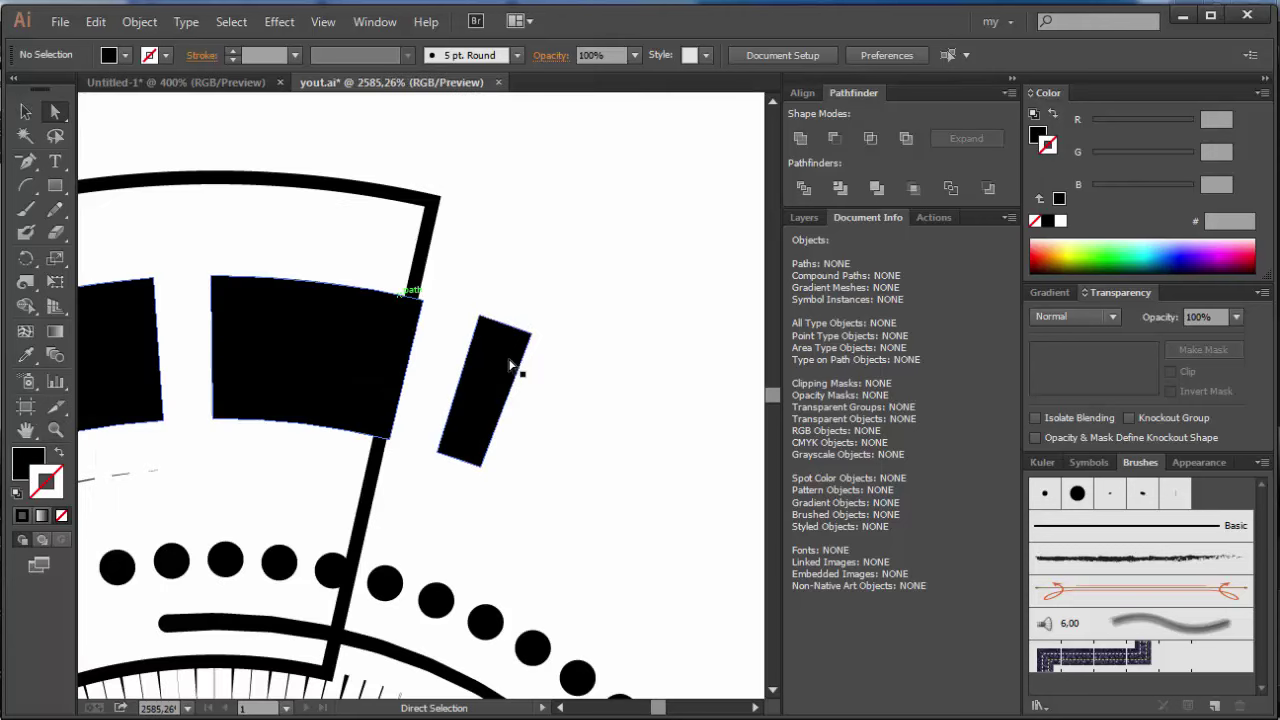
click(510, 365)
key(minus)
click(478, 316)
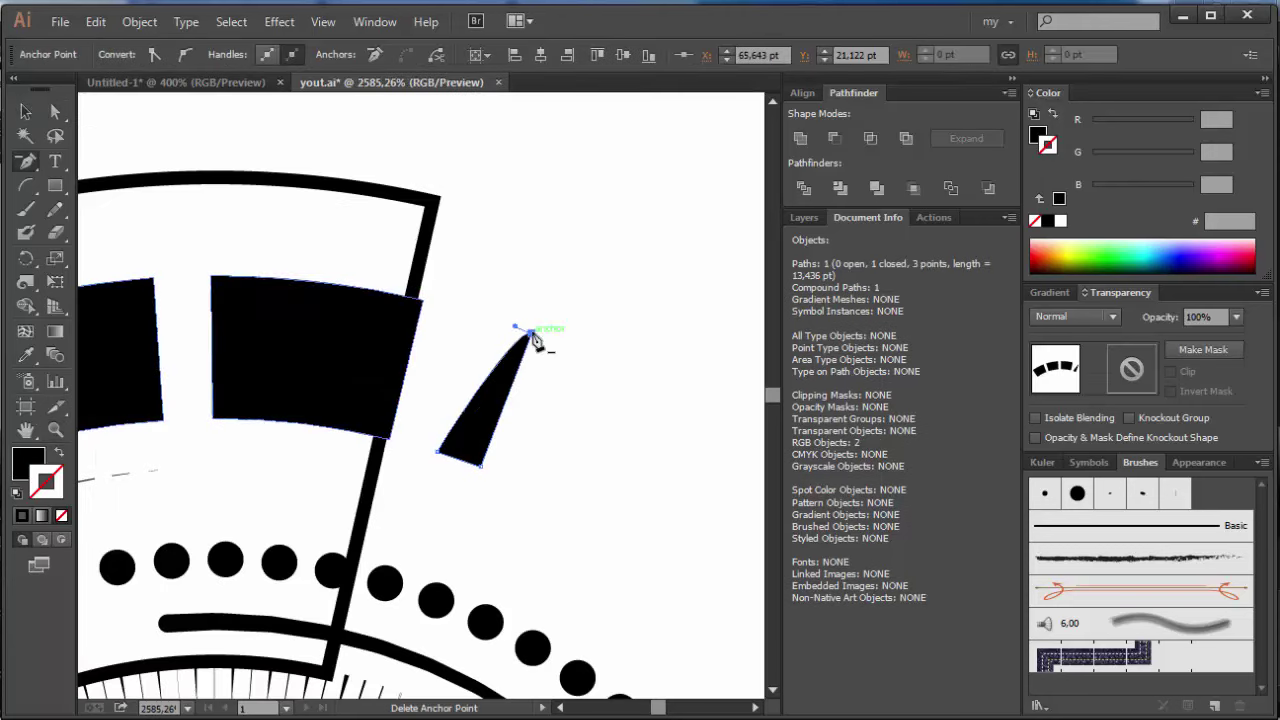
click(530, 333)
click(482, 465)
click(446, 458)
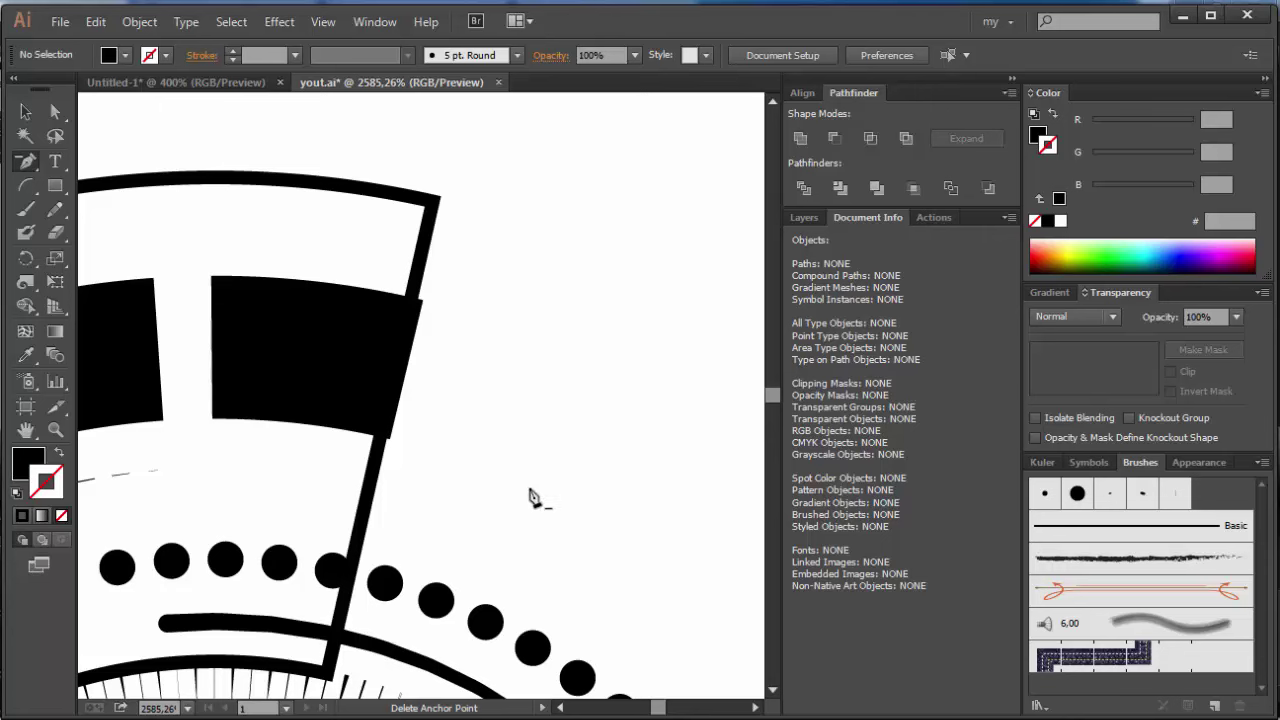
key(v)
key(ctrl+0)
- Draw a 100 × 100 pt black square
click(57, 196)
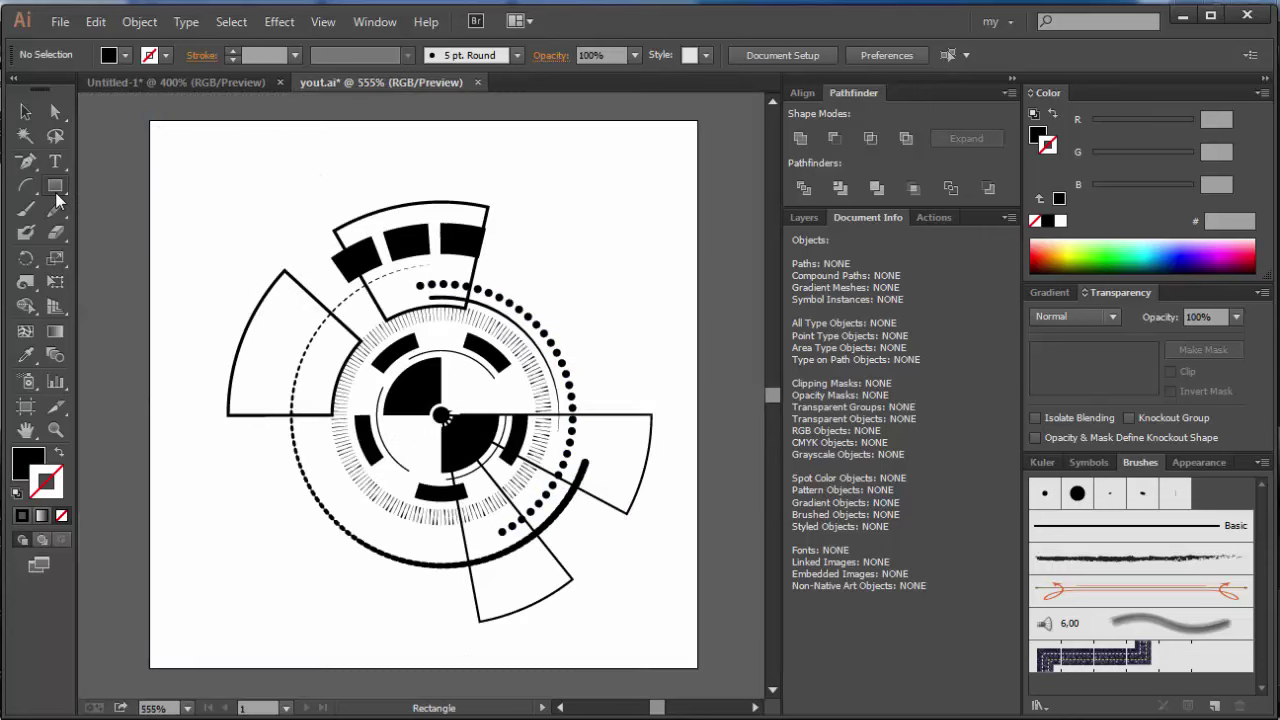
drag(57, 200, 130, 183)
click(191, 166)
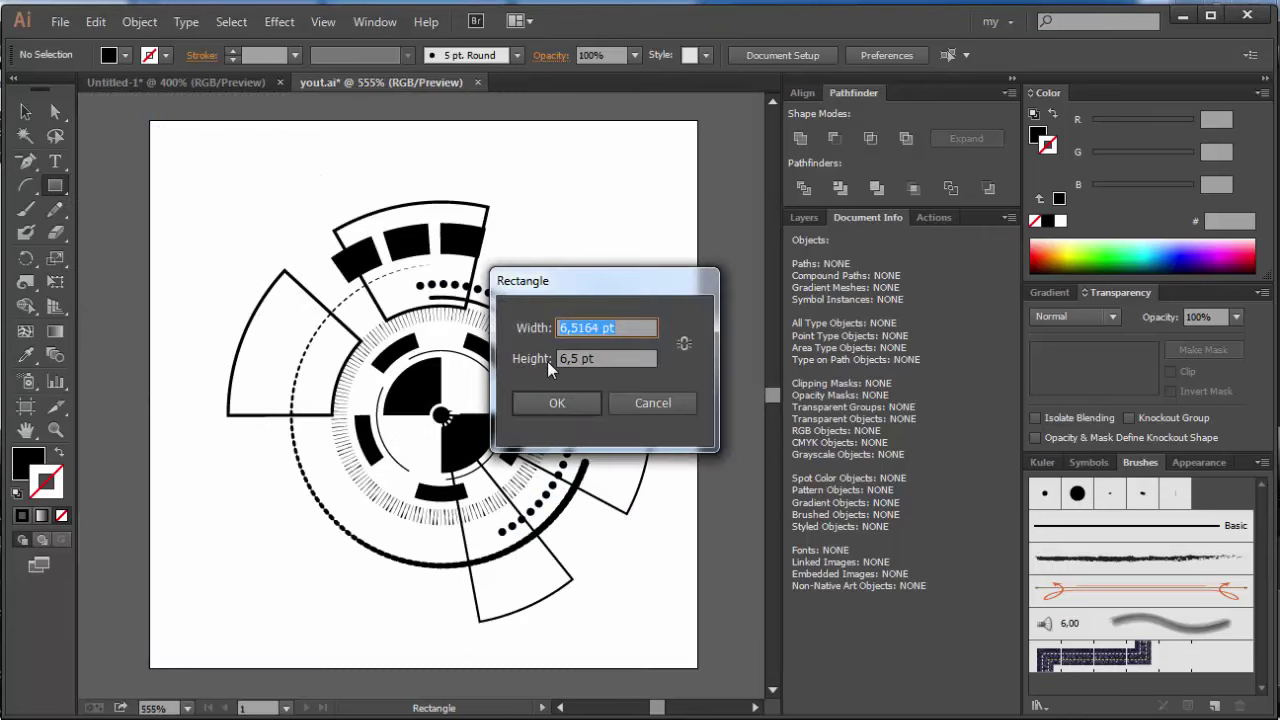
text(100)
key(Tab)
text(100)
key(Tab)
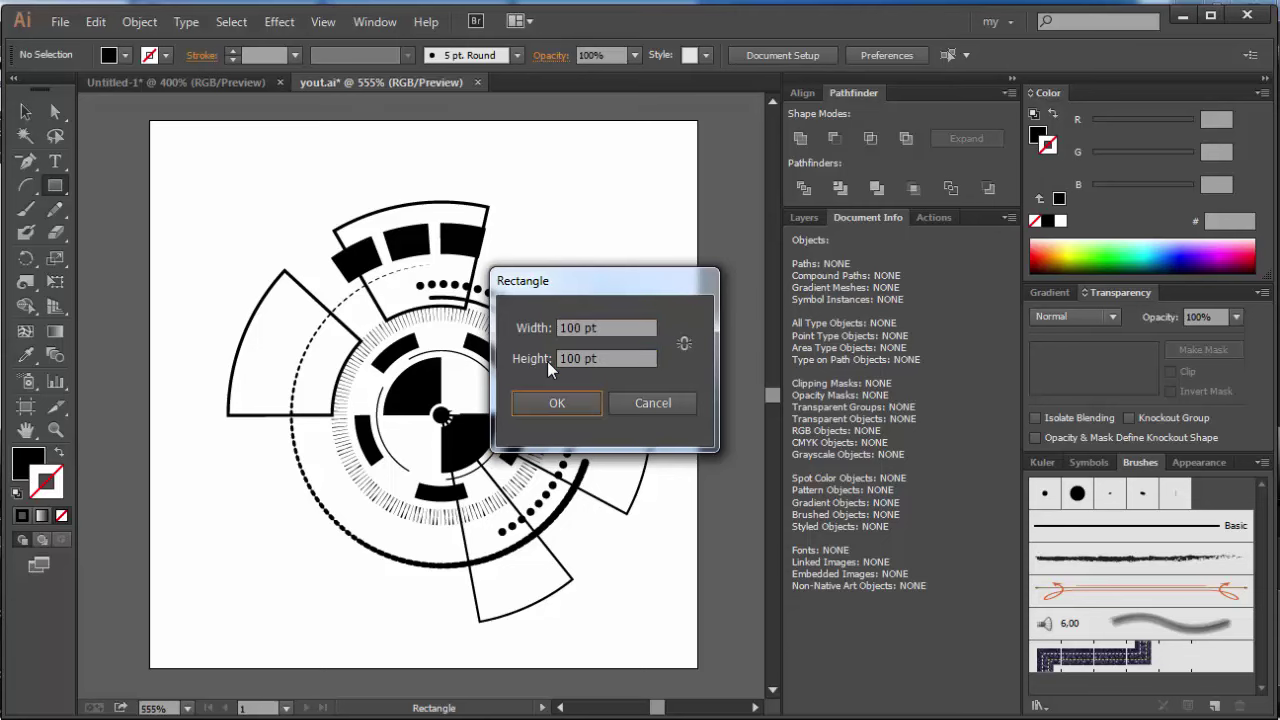
key(Return)
- Centre the square horizontally and vertically on the artboard and paste the HUD artwork
click(20, 112)
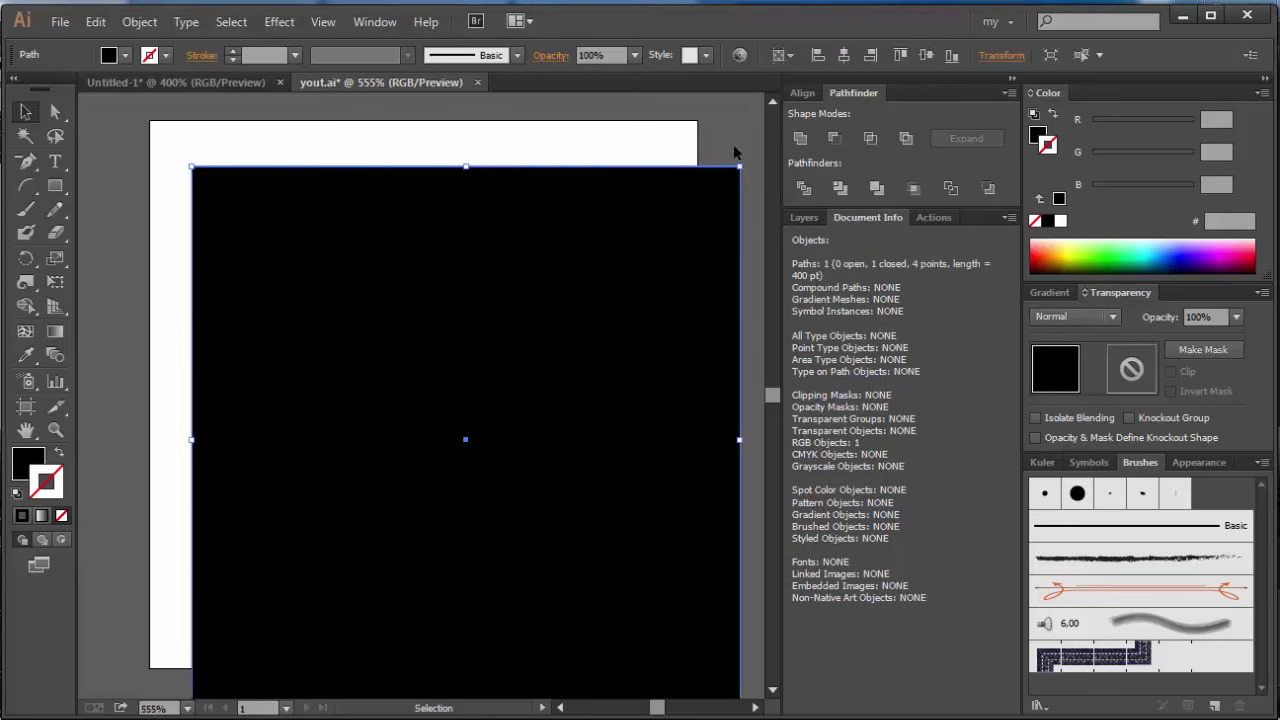
click(846, 55)
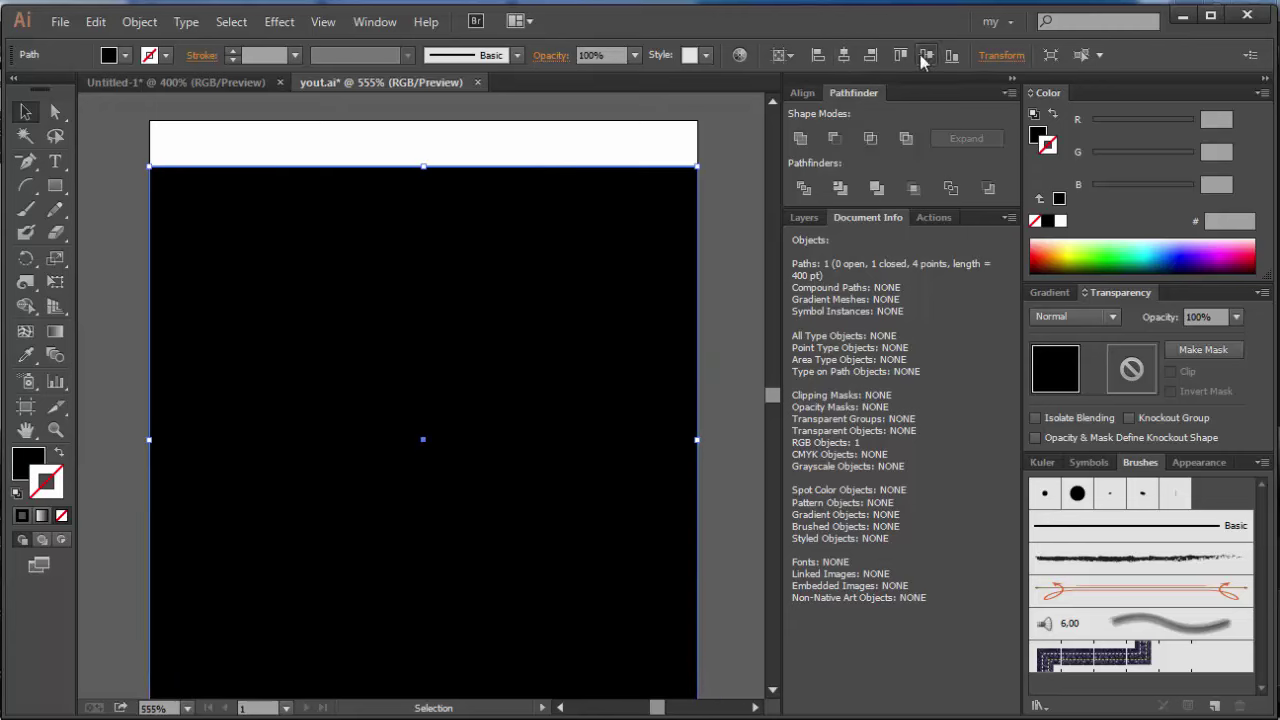
click(926, 55)
key(ctrl+minus)
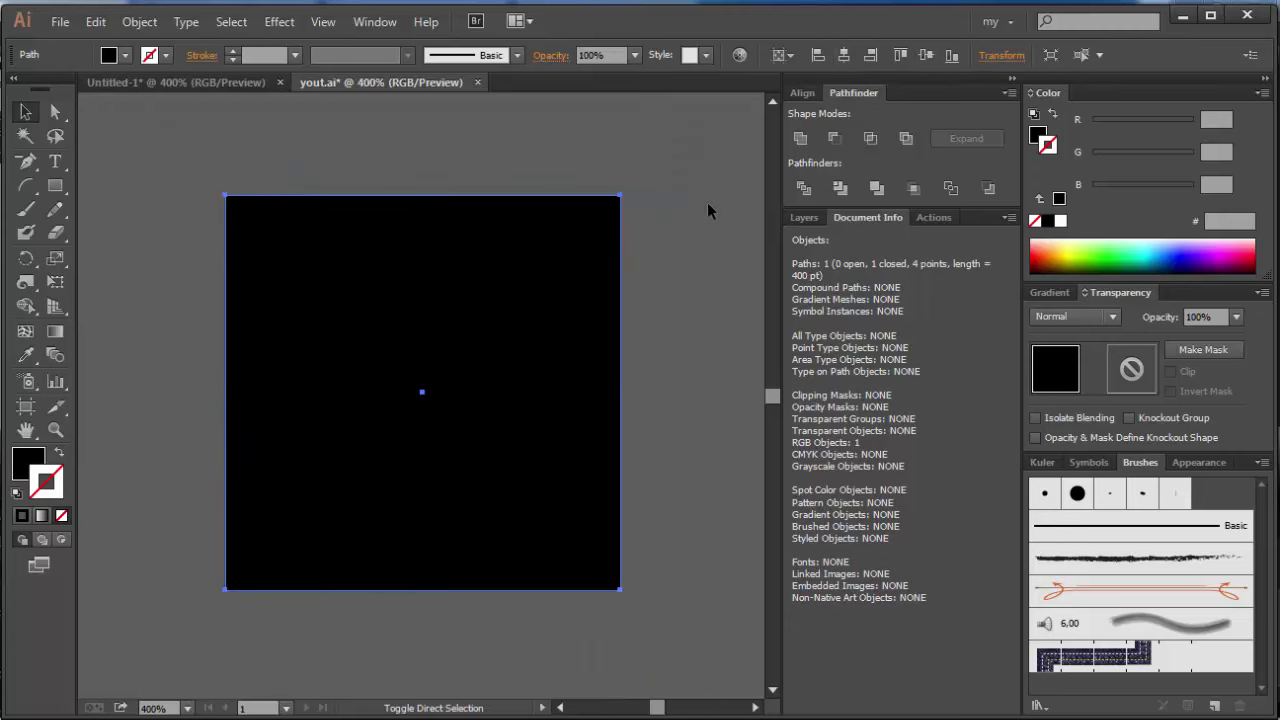
key(ctrl+v)
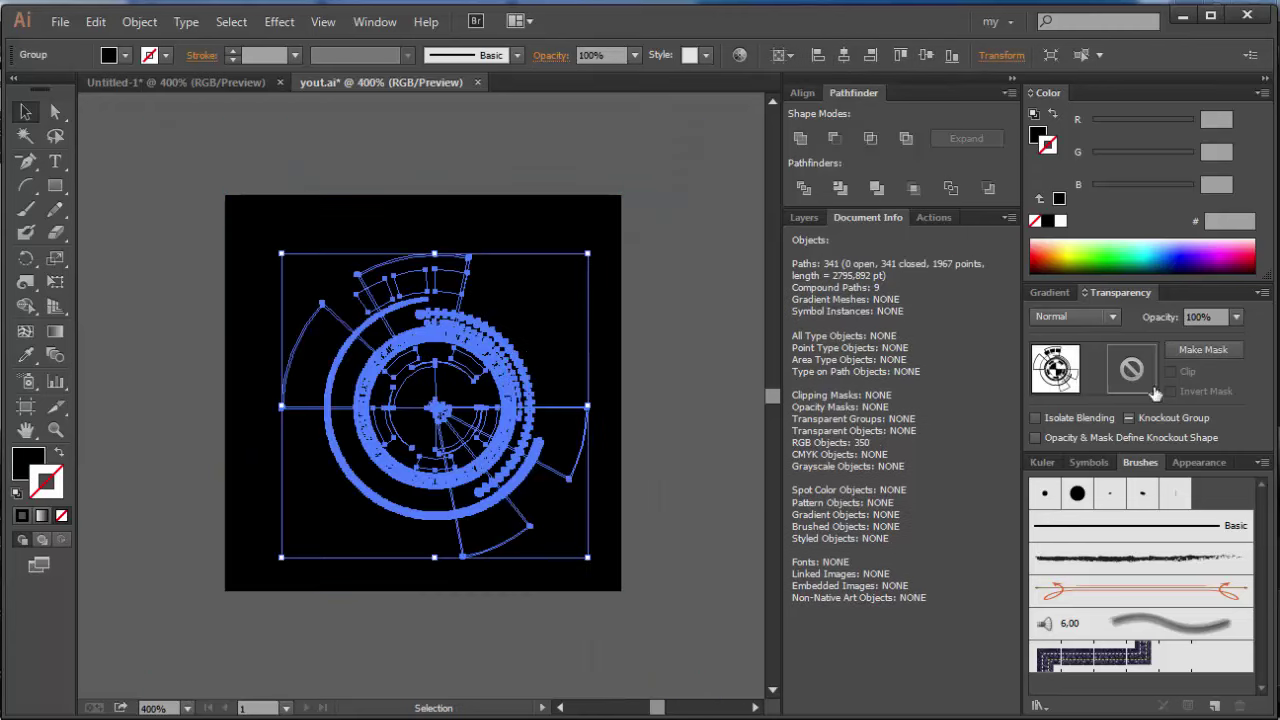
- Apply a default gradient fill to the HUD artwork from the Gradient panel
click(1050, 292)
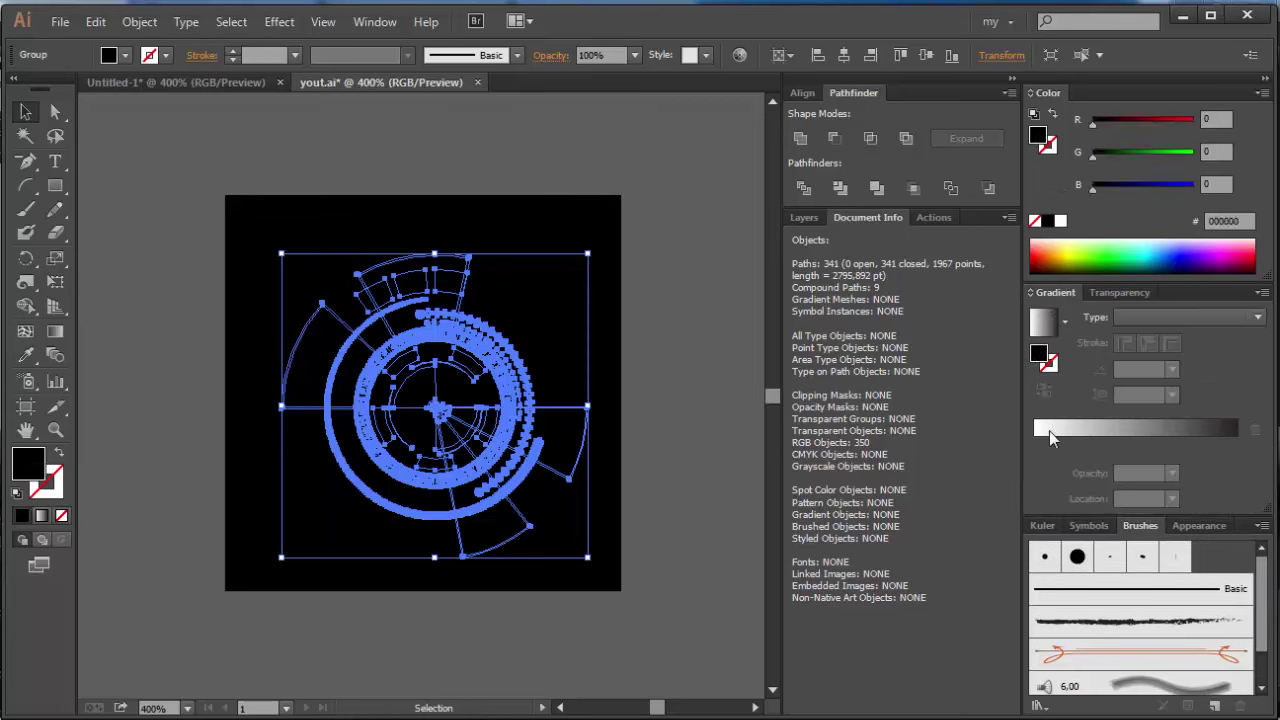
click(1057, 445)
click(1072, 251)
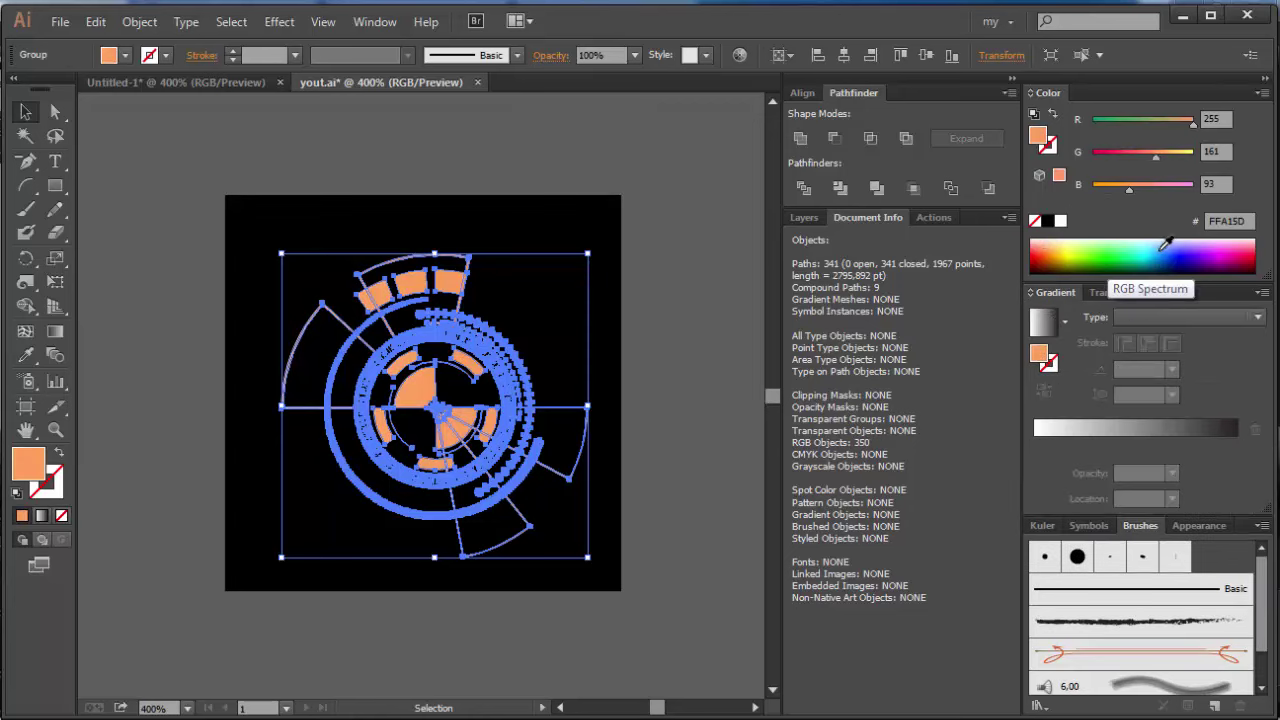
click(1165, 248)
click(1075, 443)
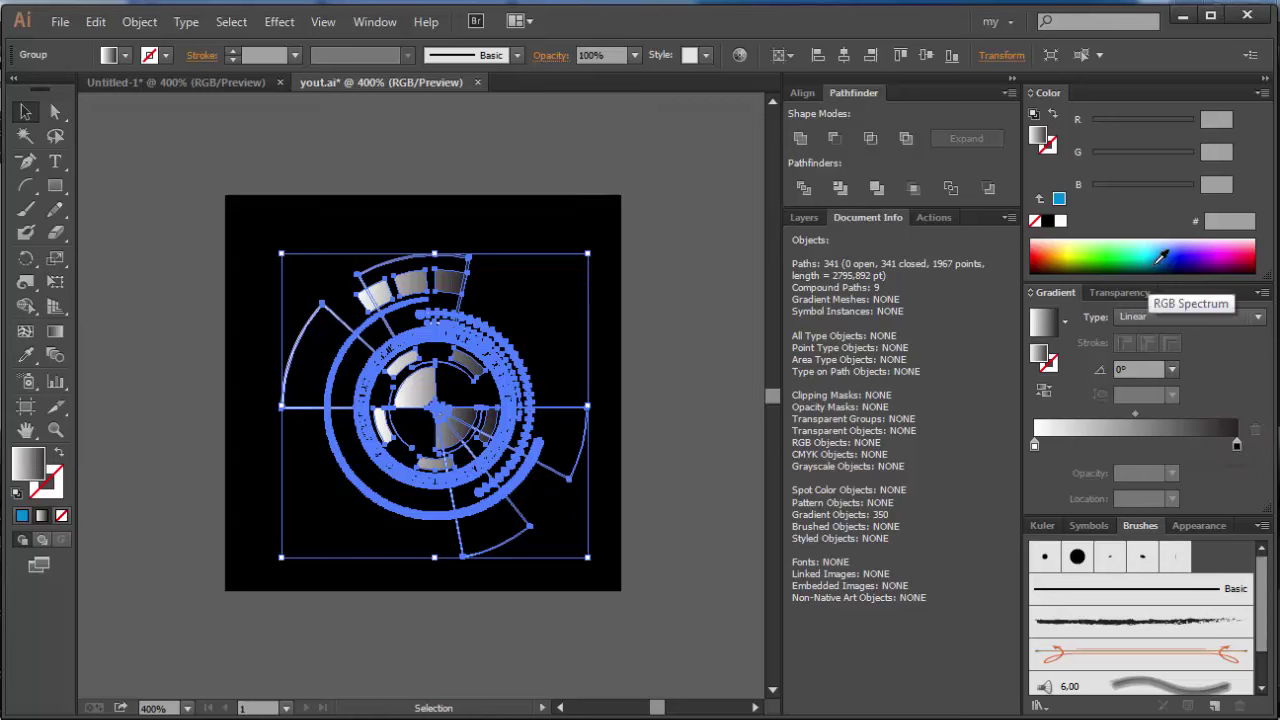
- Add a deep blue stop at about 70% and a cyan stop at 18%
click(1080, 450)
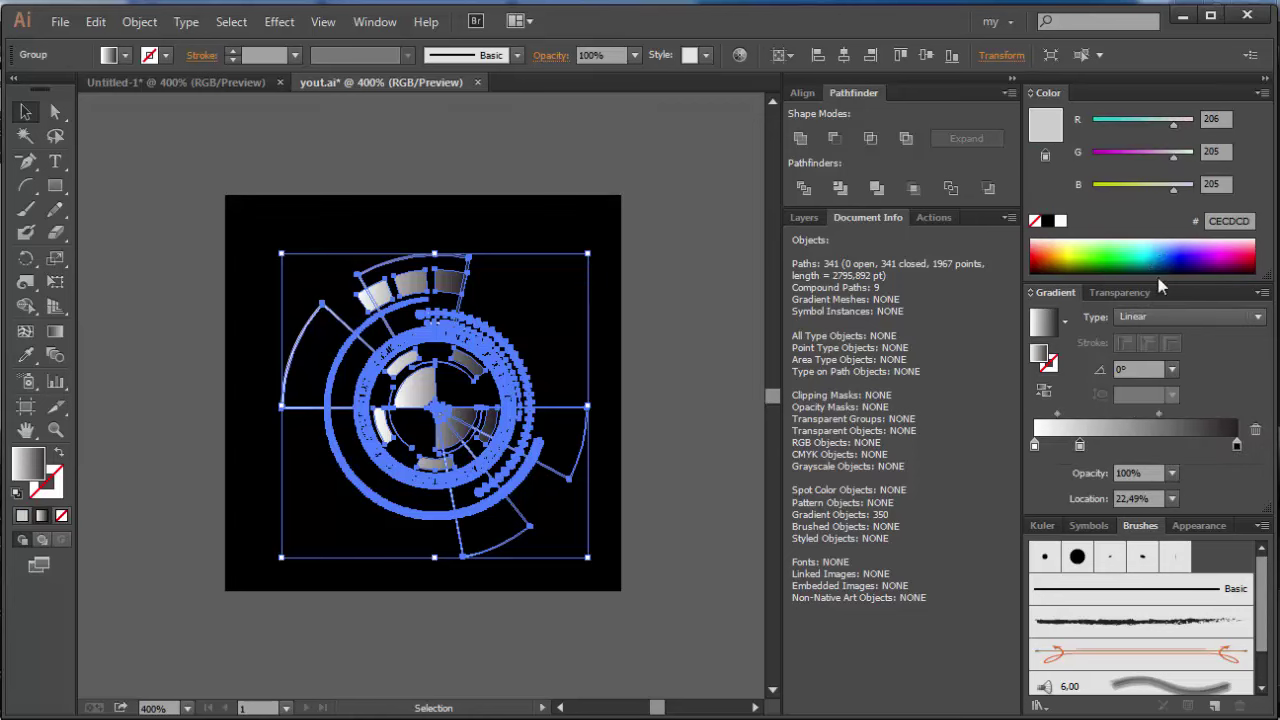
click(1165, 244)
drag(1079, 445, 1177, 445)
click(1186, 252)
click(1182, 250)
click(1071, 445)
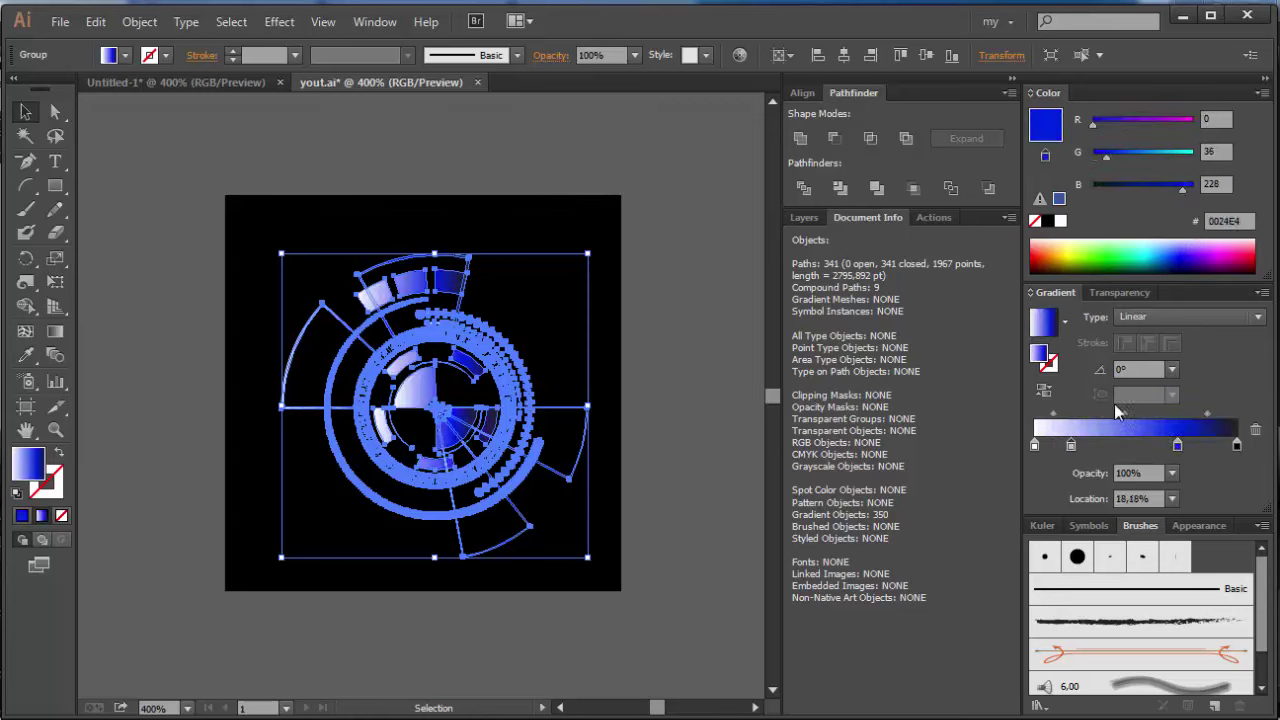
click(1158, 252)
- Delete the white and black end stops, moving blue and medium-blue stops to the gradient ends
drag(1034, 445, 1045, 490)
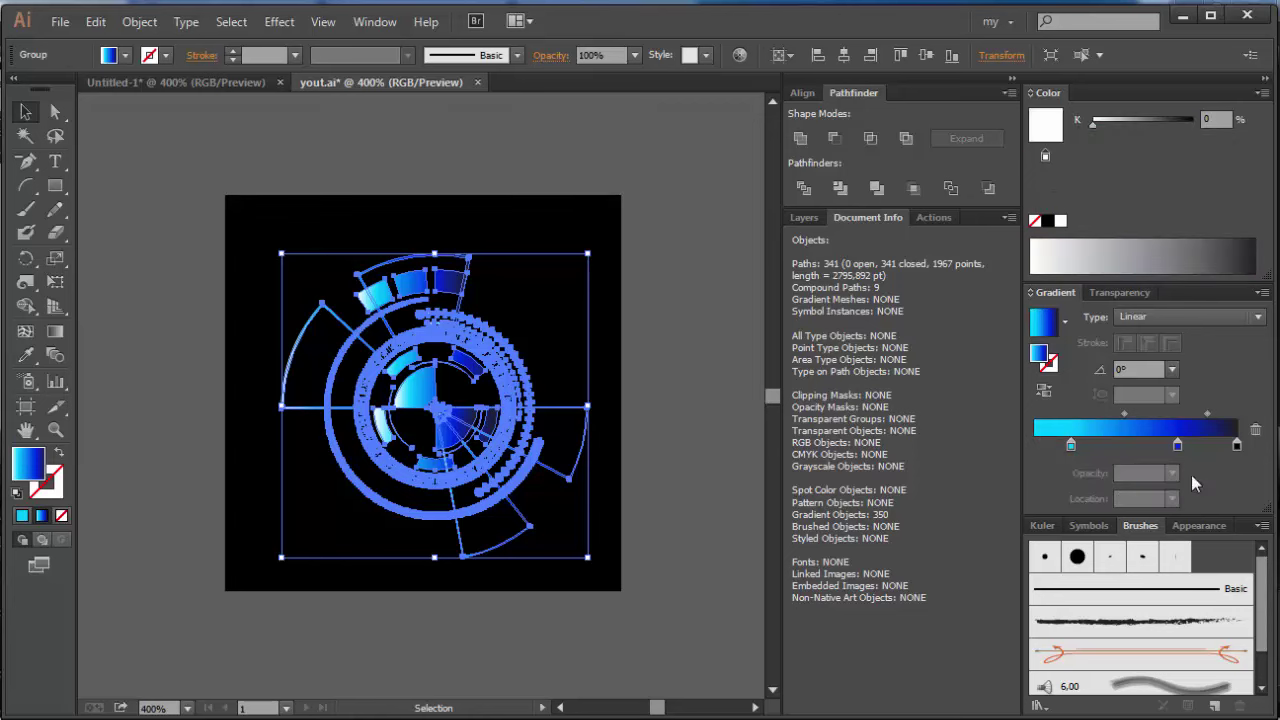
drag(1237, 445, 1240, 490)
drag(1177, 445, 1237, 445)
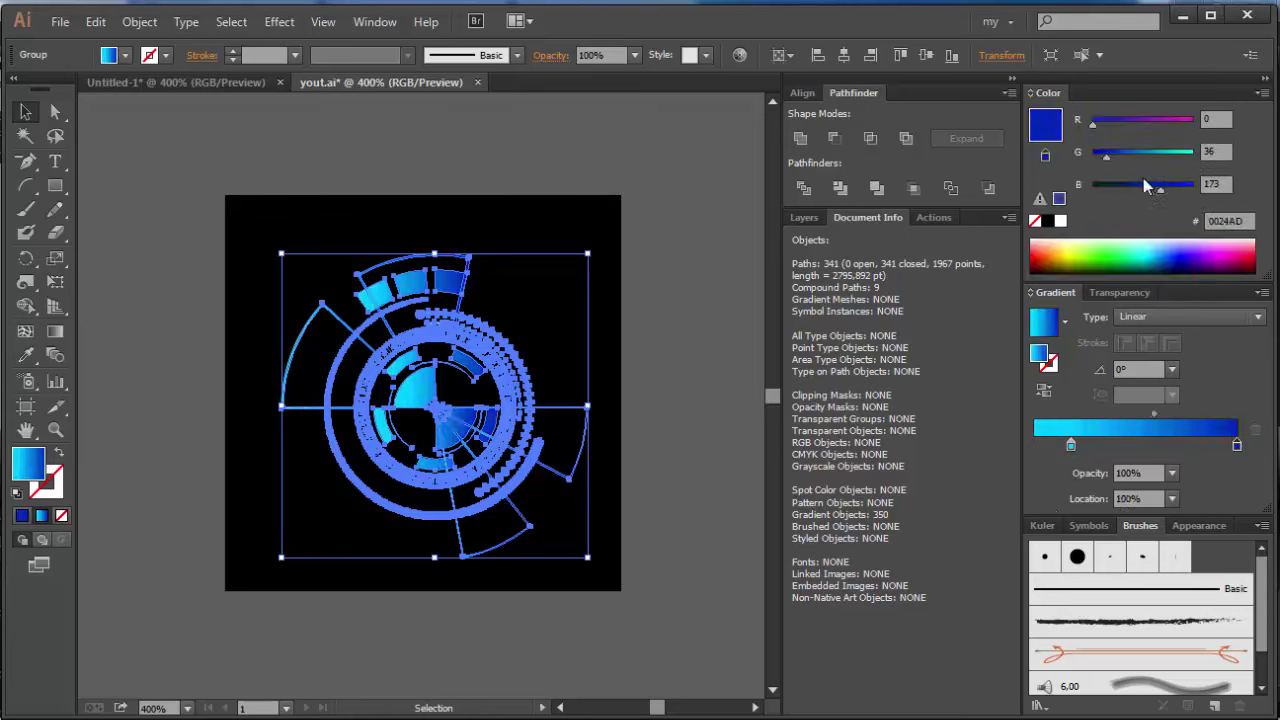
drag(1106, 157, 1115, 157)
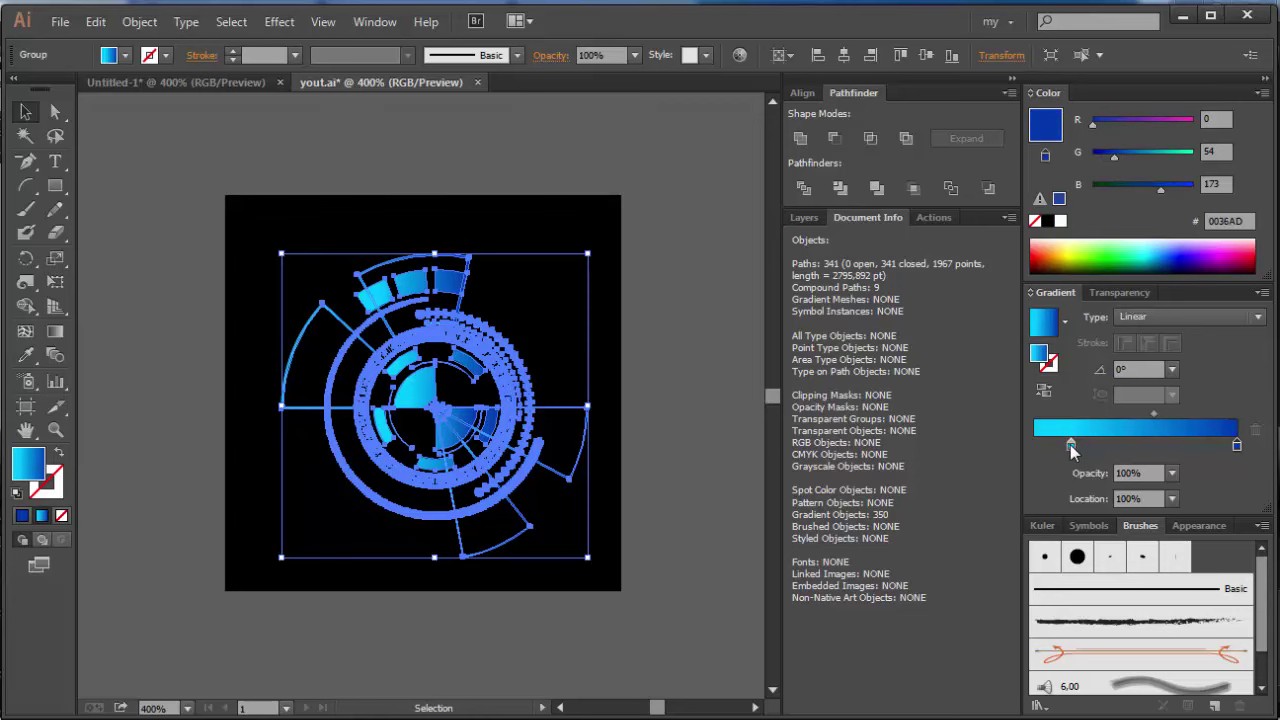
drag(1070, 445, 1034, 445)
drag(1173, 159, 1145, 158)
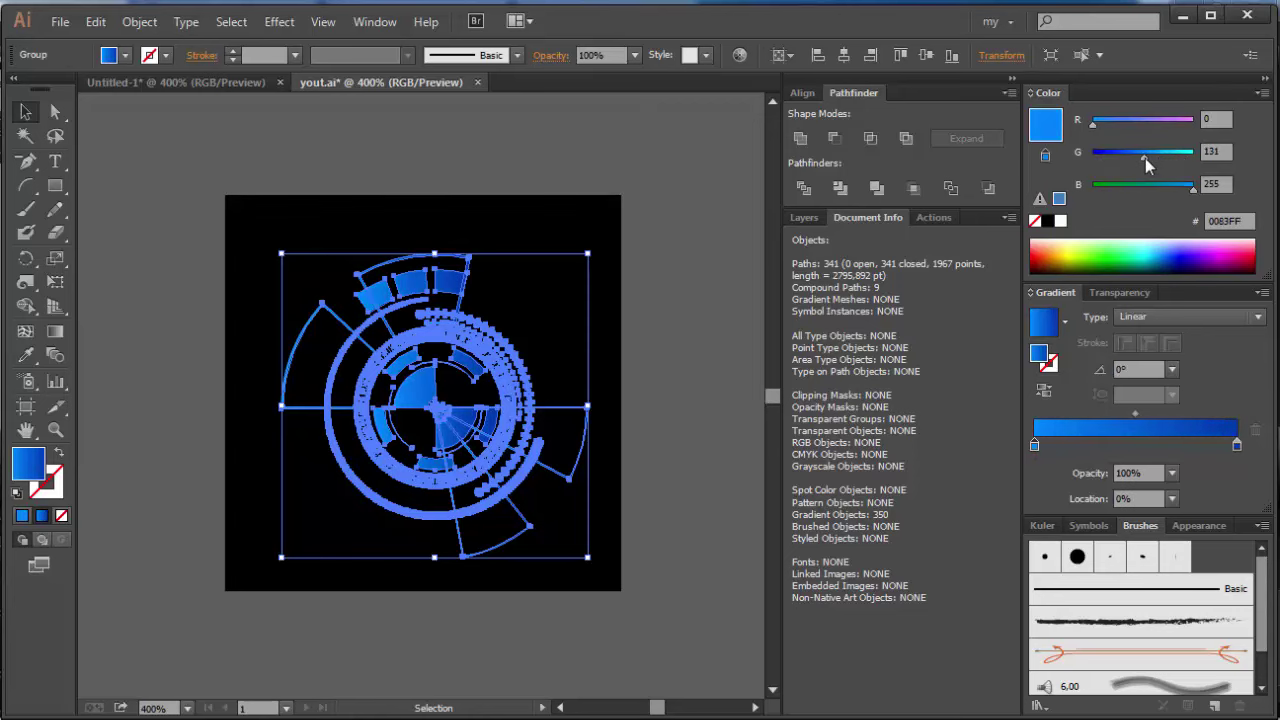
- Angle the gradient diagonally across the whole HUD artwork at about -49.5°
click(710, 356)
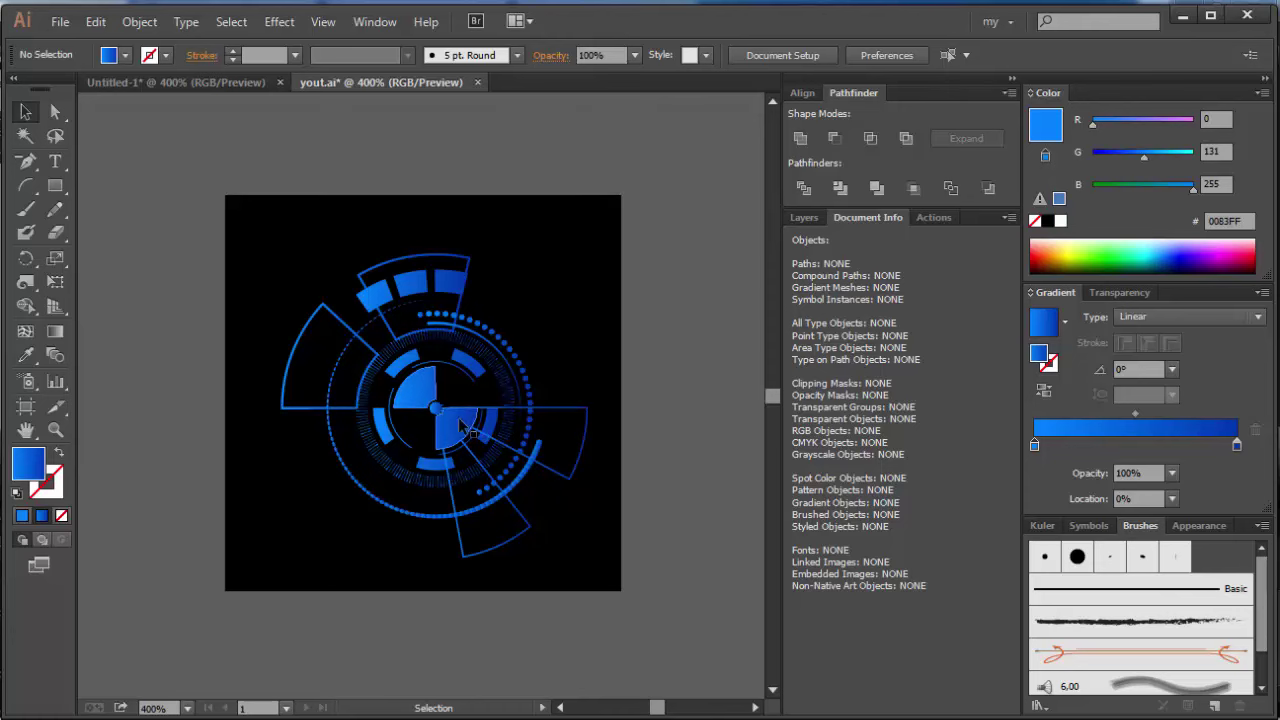
click(392, 424)
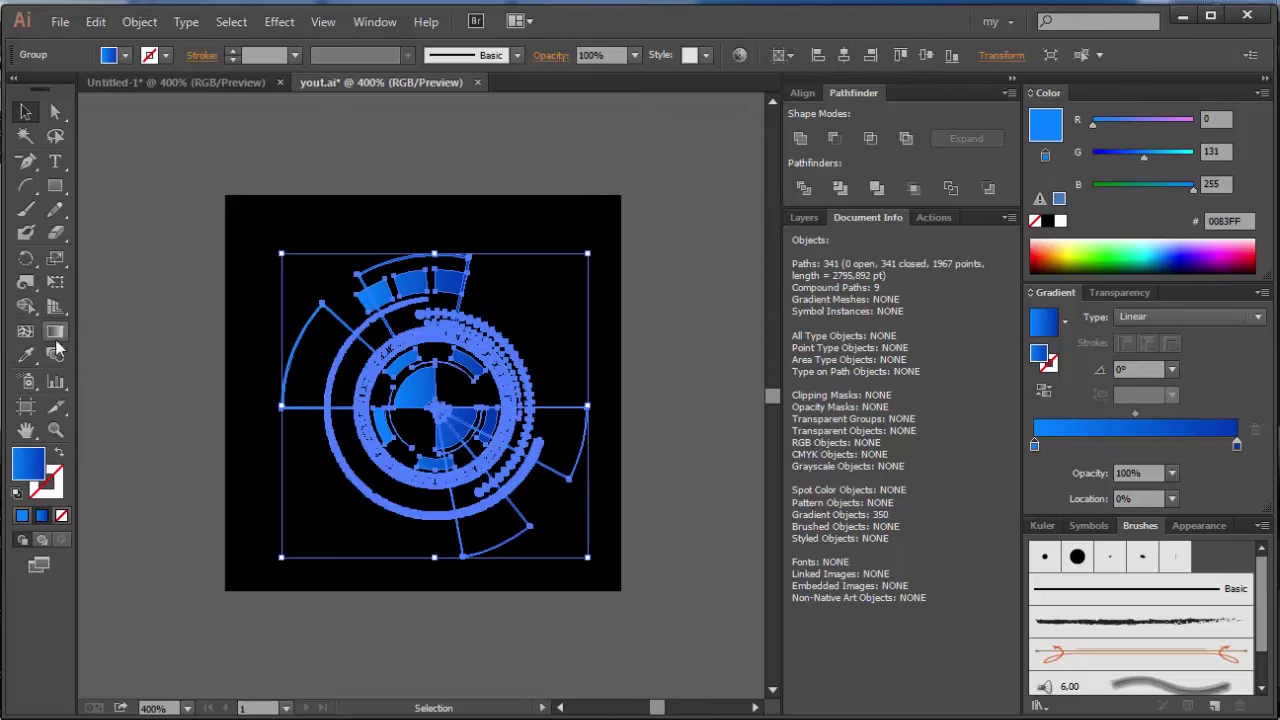
click(55, 338)
drag(286, 243, 600, 602)
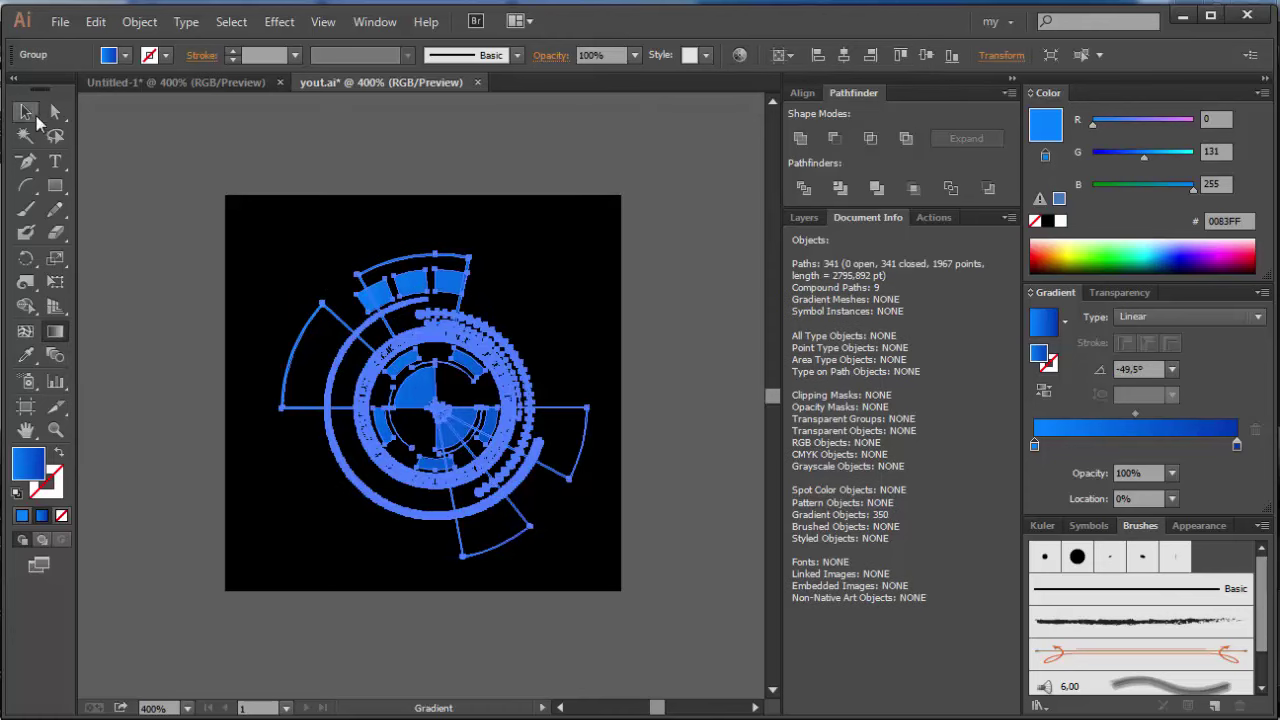
click(28, 112)
drag(395, 365, 480, 445)
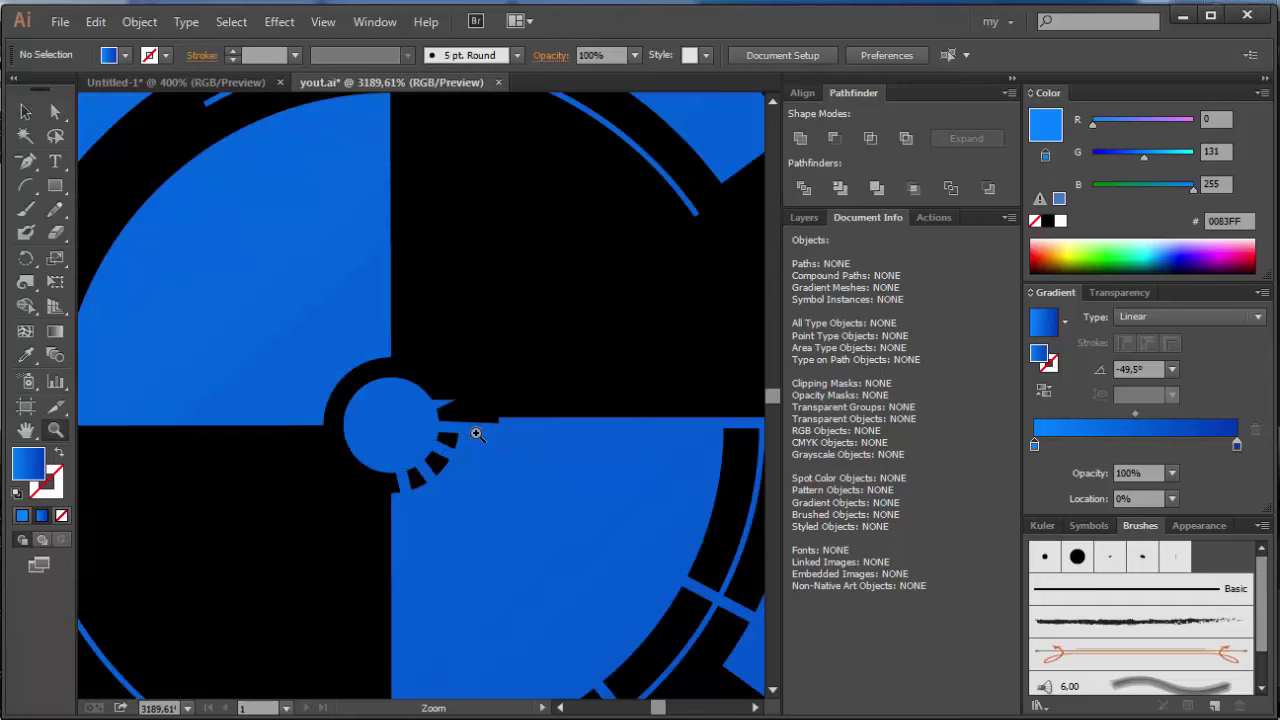
- Set the Eraser brush size to 11 in Eraser Tool Options
click(537, 513)
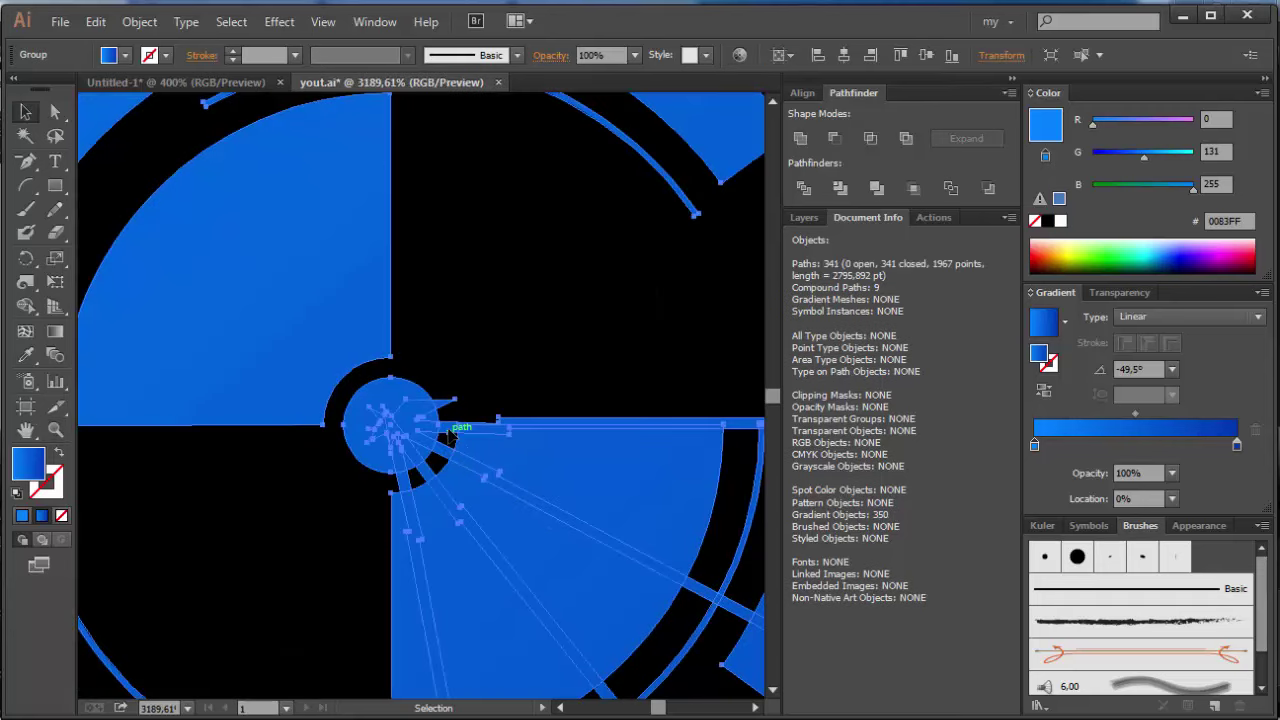
click(55, 232)
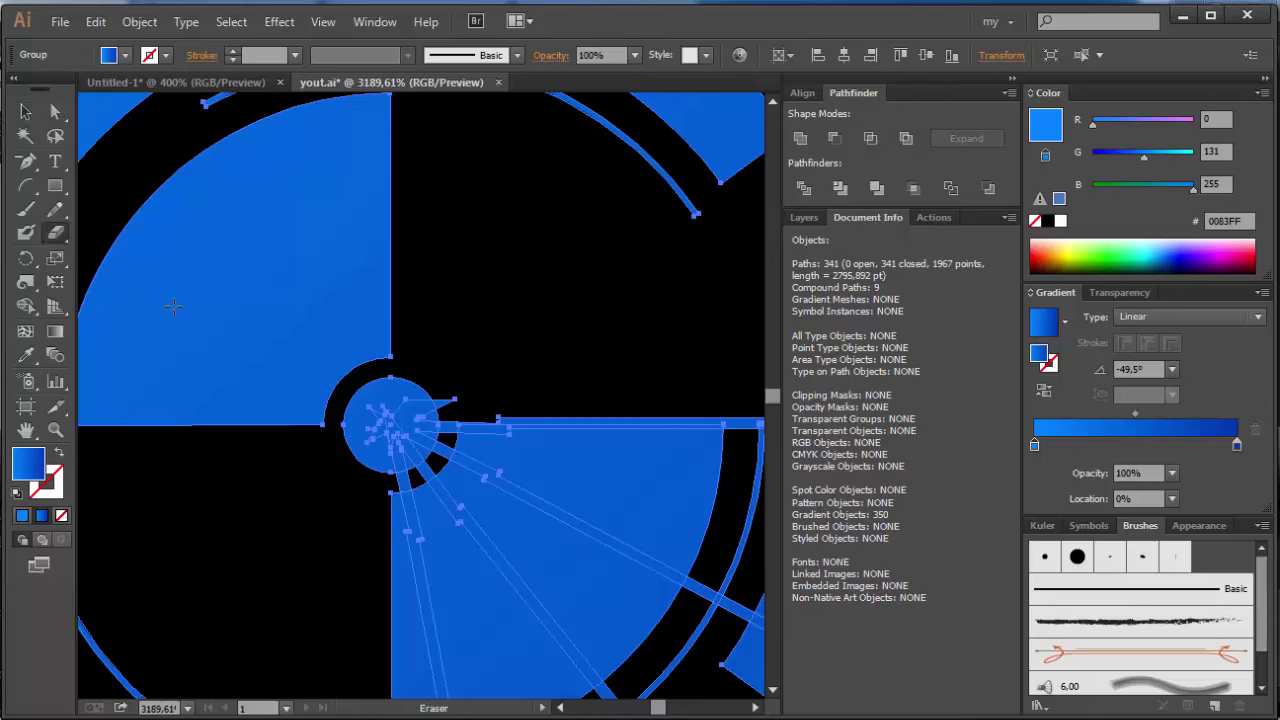
double_click(55, 232)
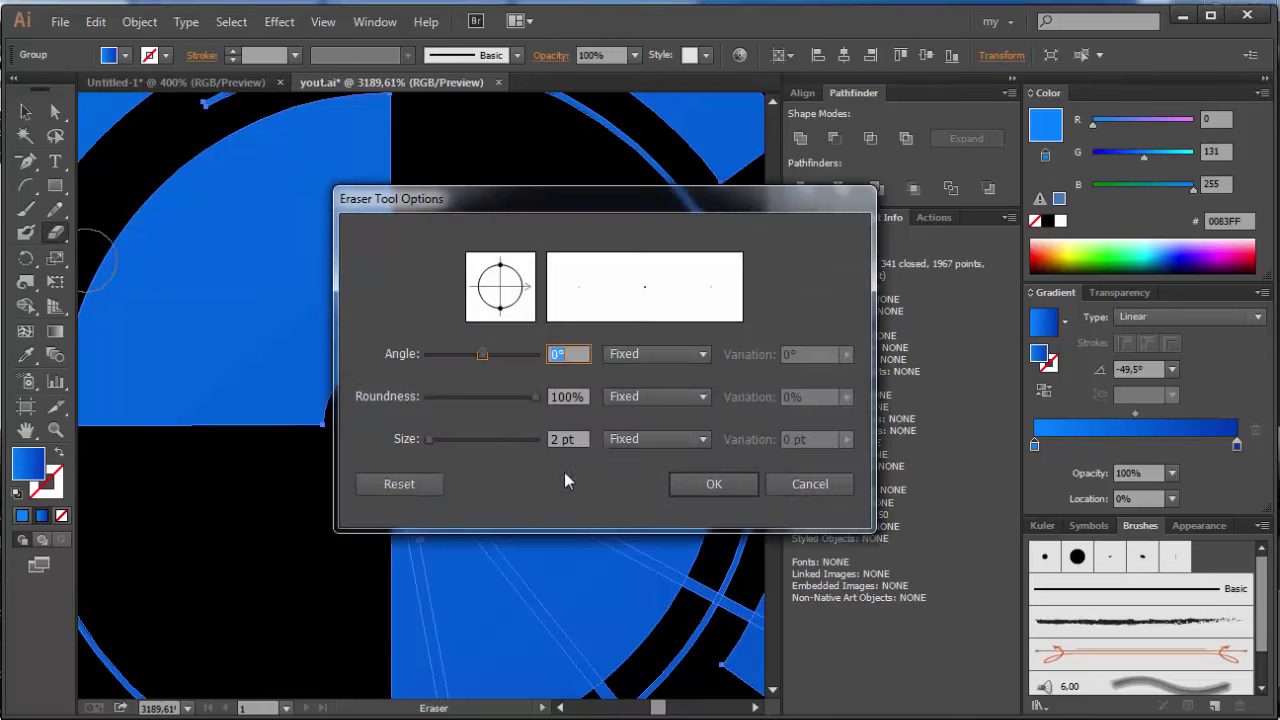
drag(430, 440, 442, 440)
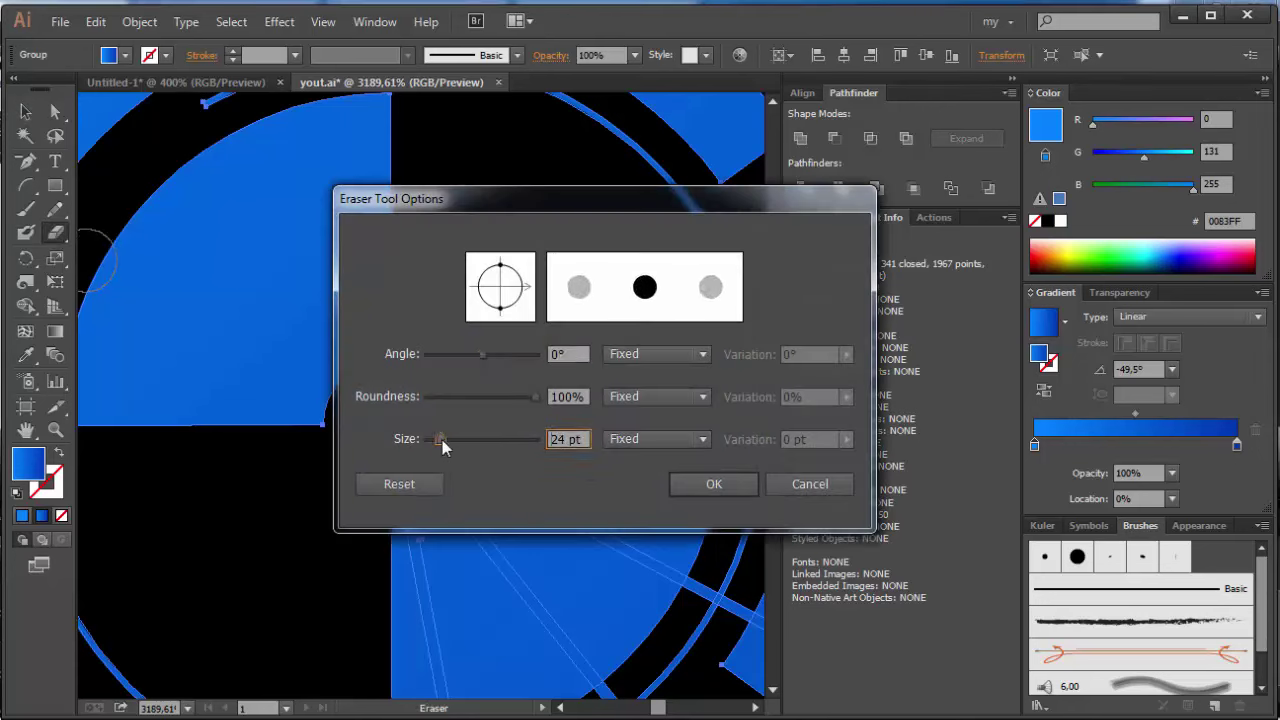
click(701, 488)
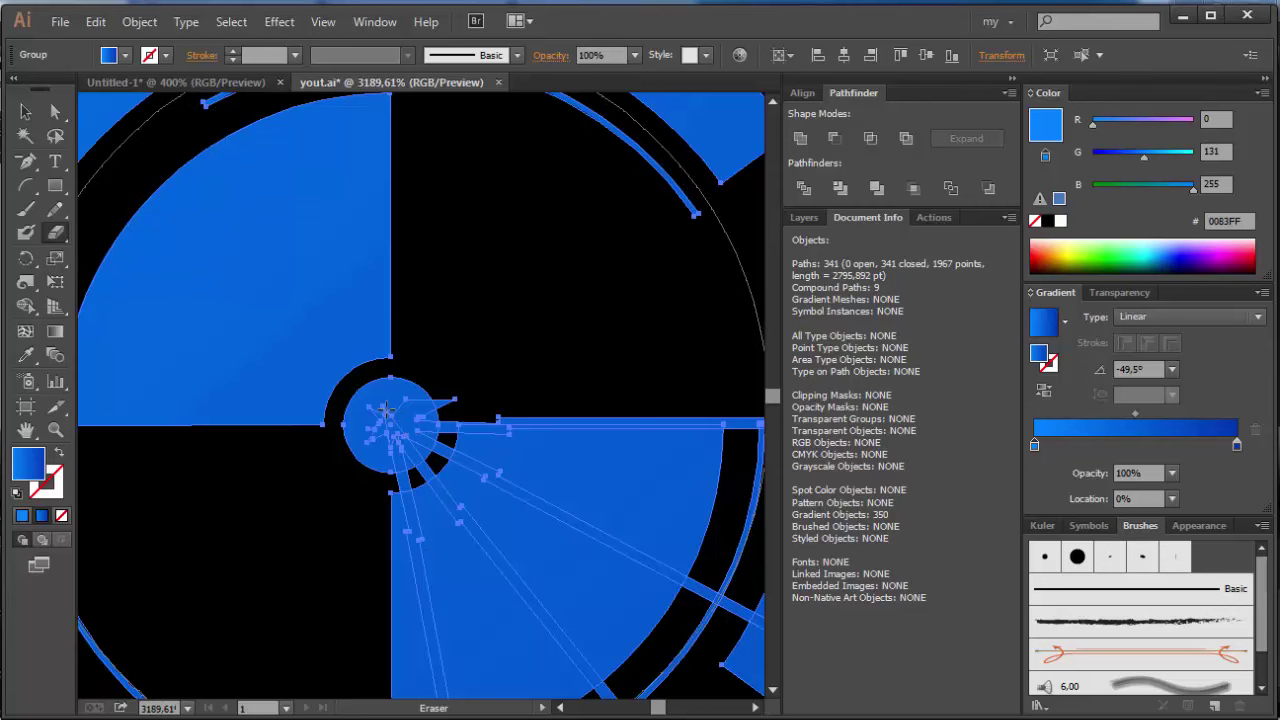
double_click(56, 233)
click(586, 439)
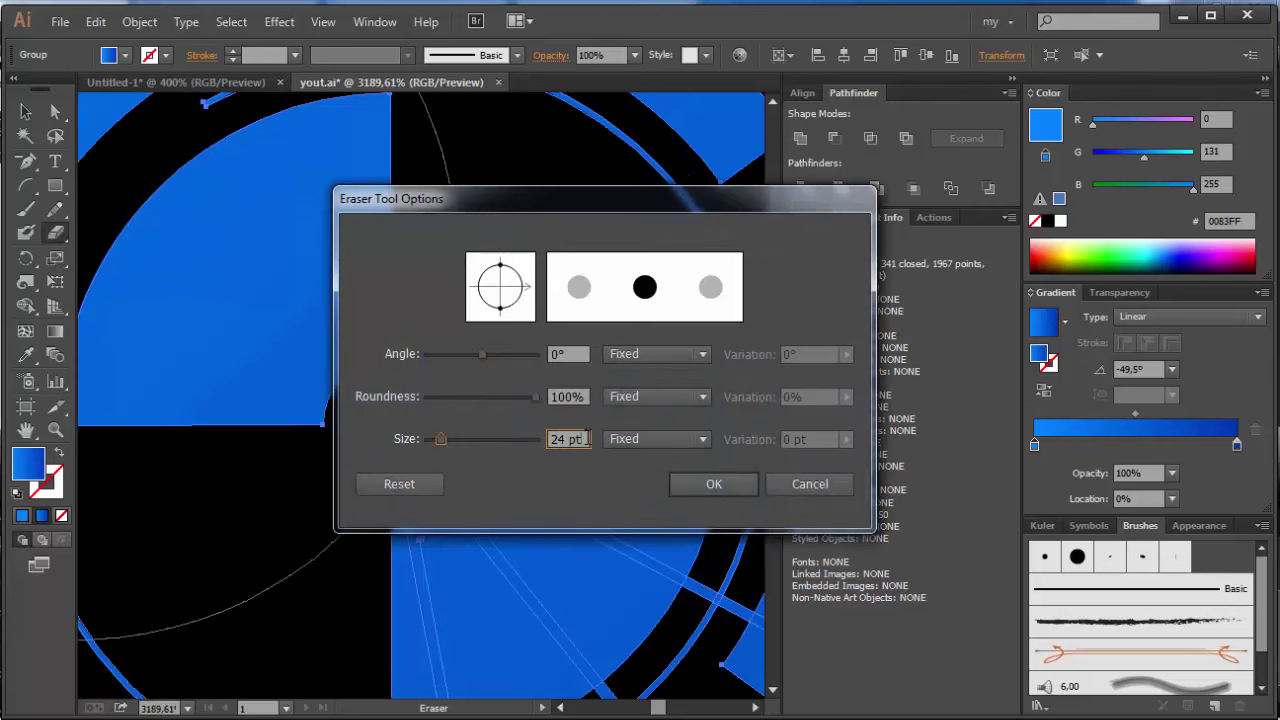
text(11)
click(714, 484)
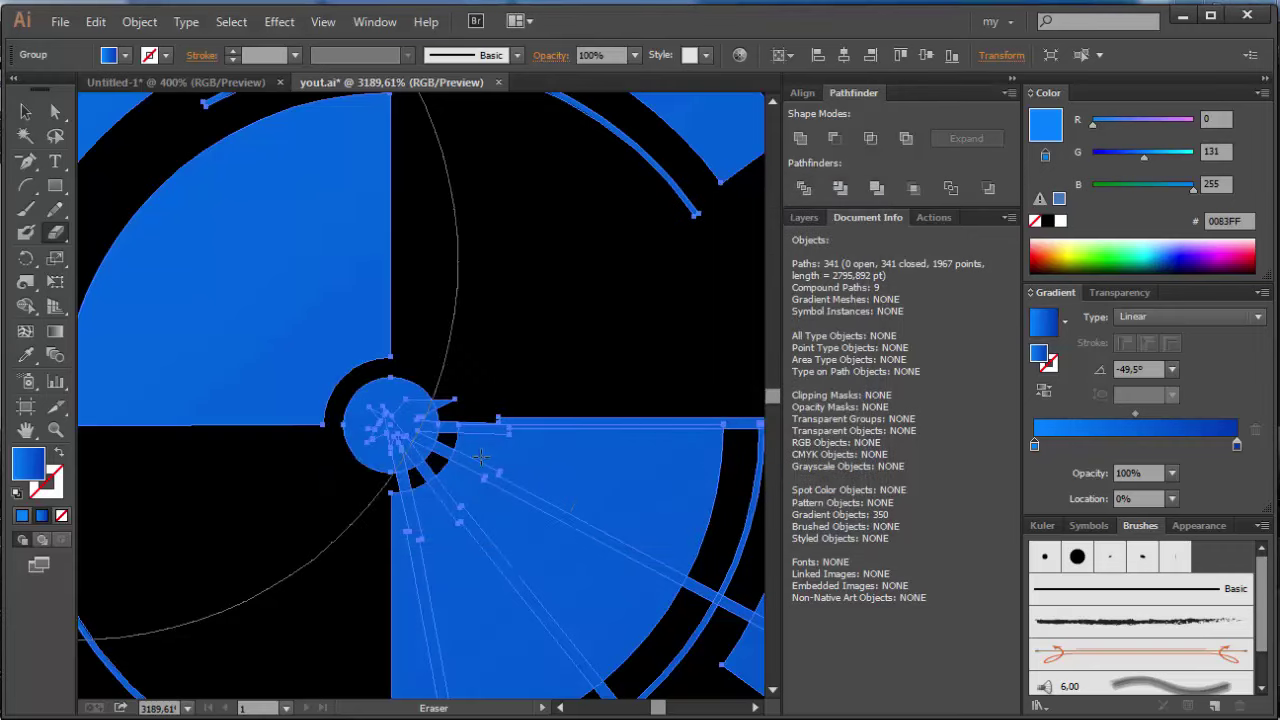
- Trial-erase the spokes around the central circle, then undo the erase
click(357, 420)
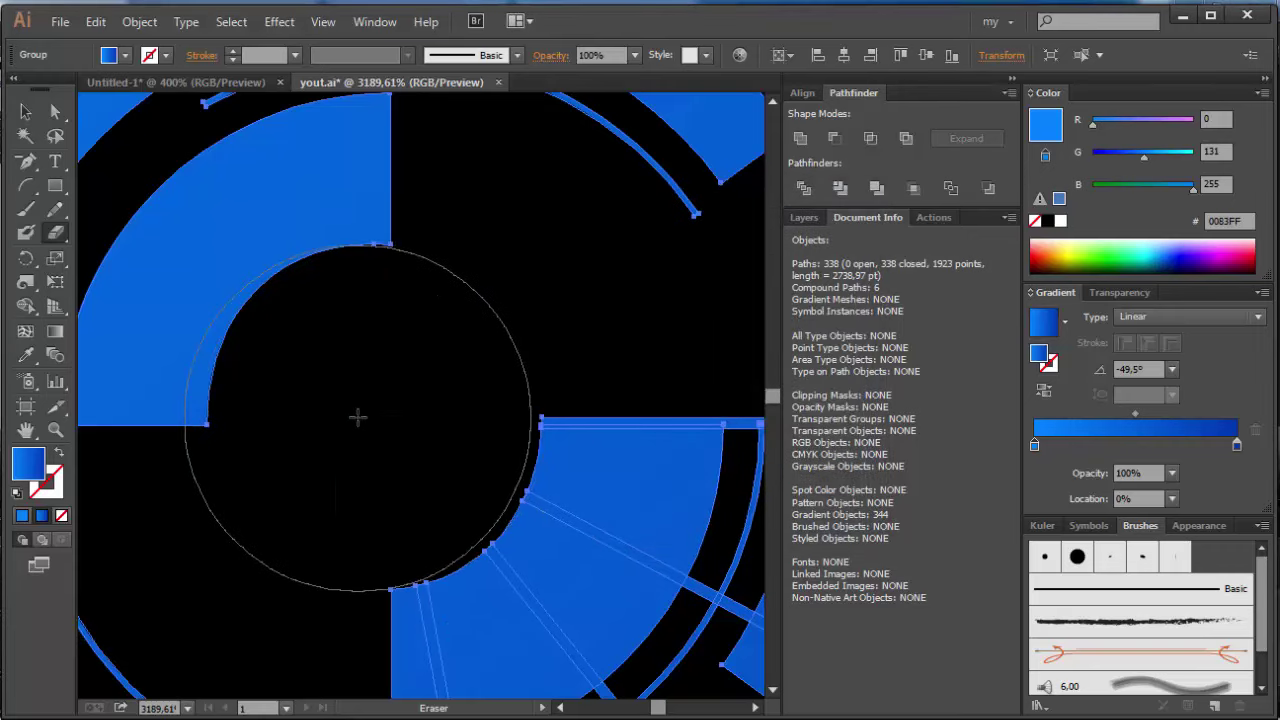
key(v)
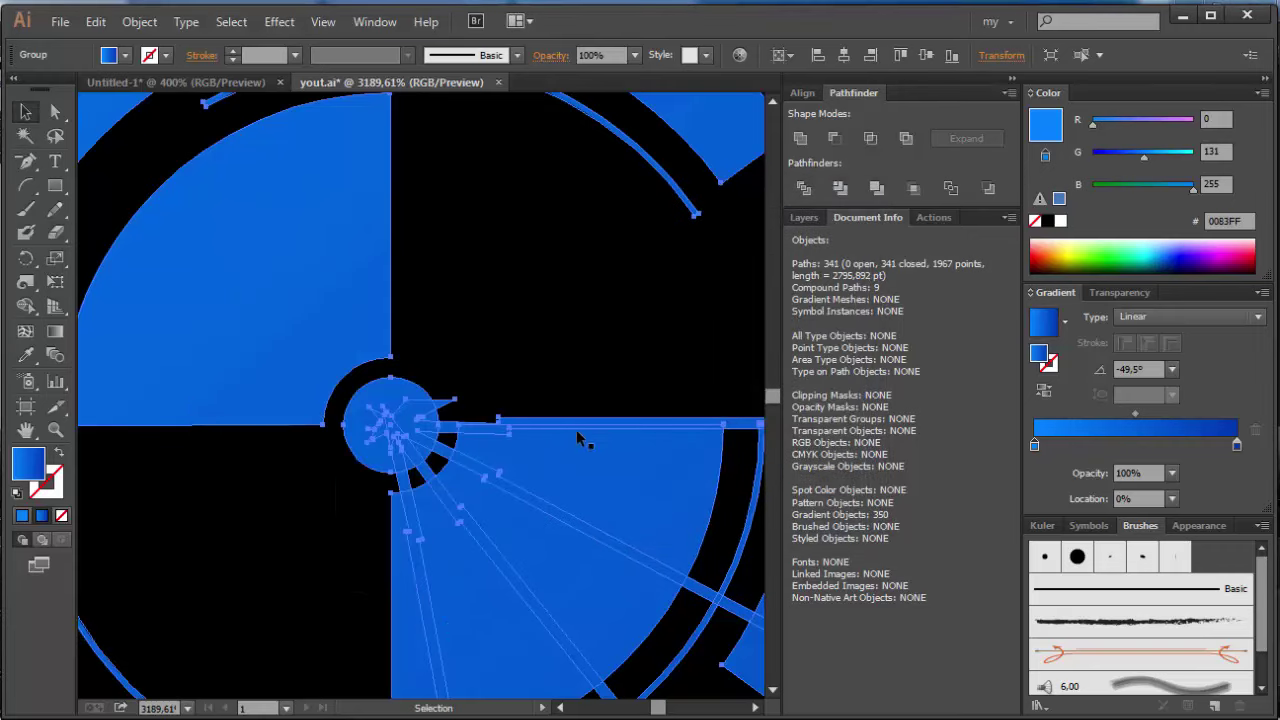
key(ctrl+shift+a)
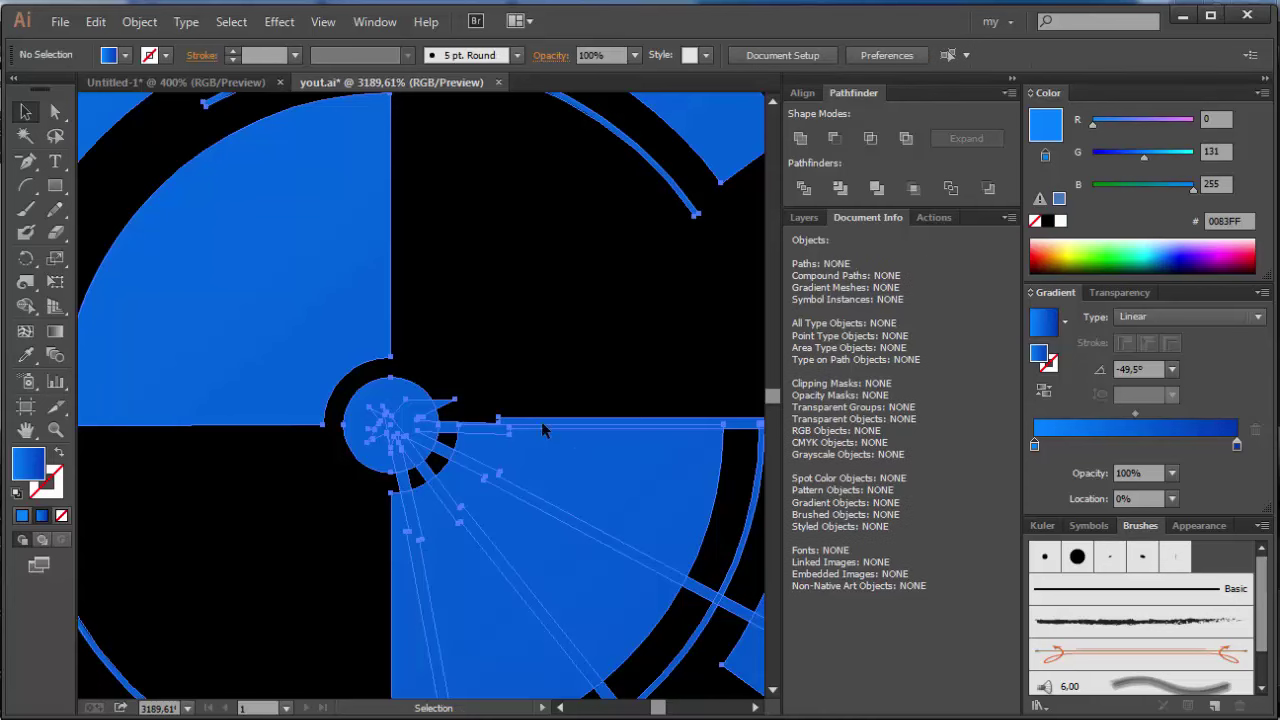
click(450, 427)
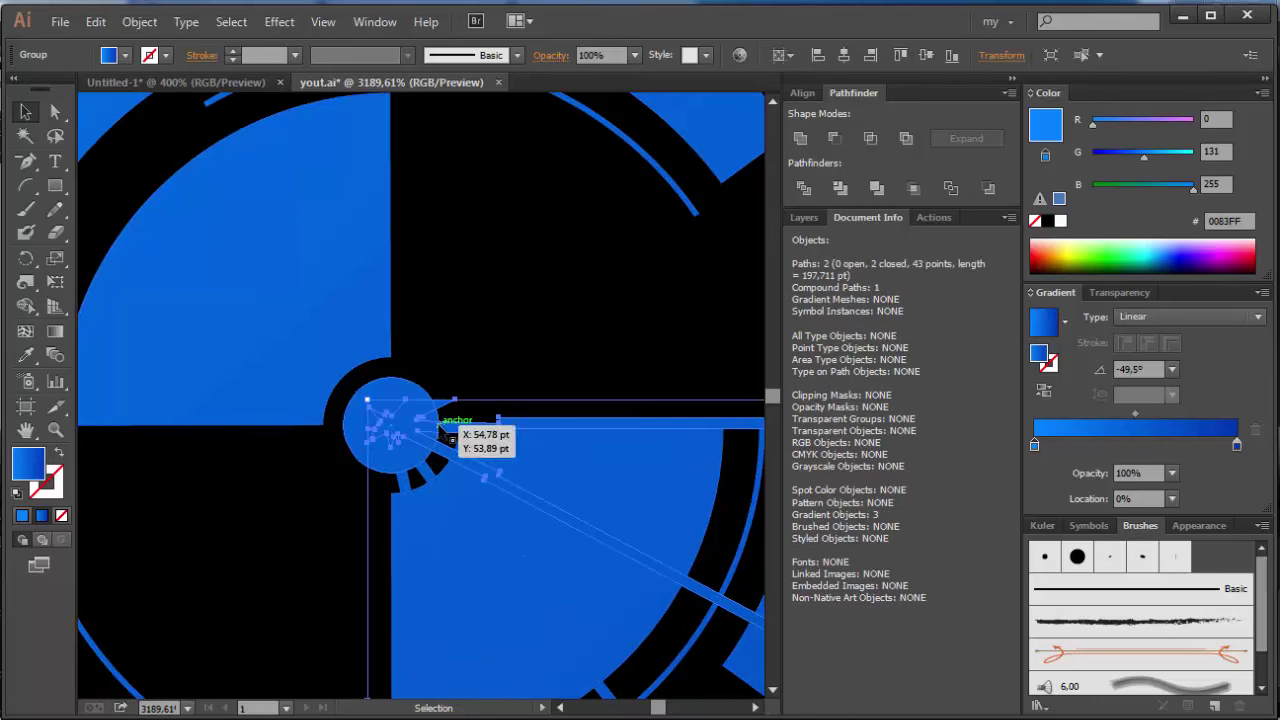
click(55, 232)
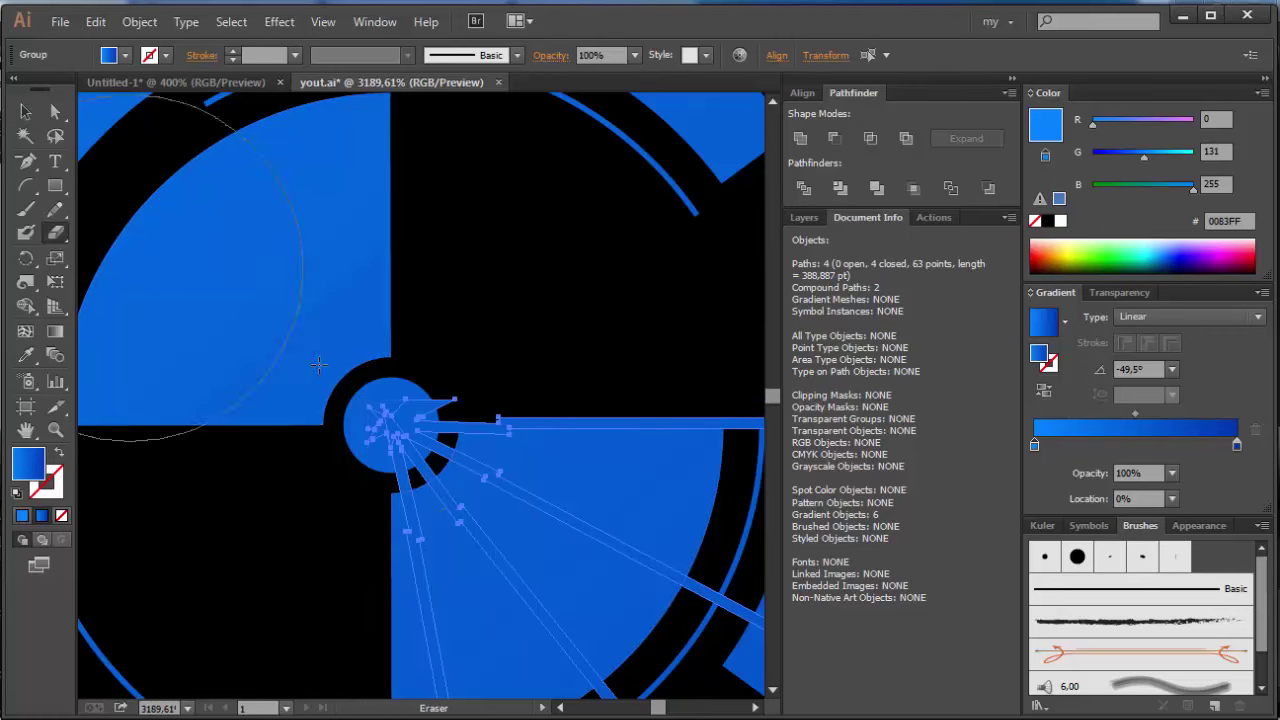
click(394, 424)
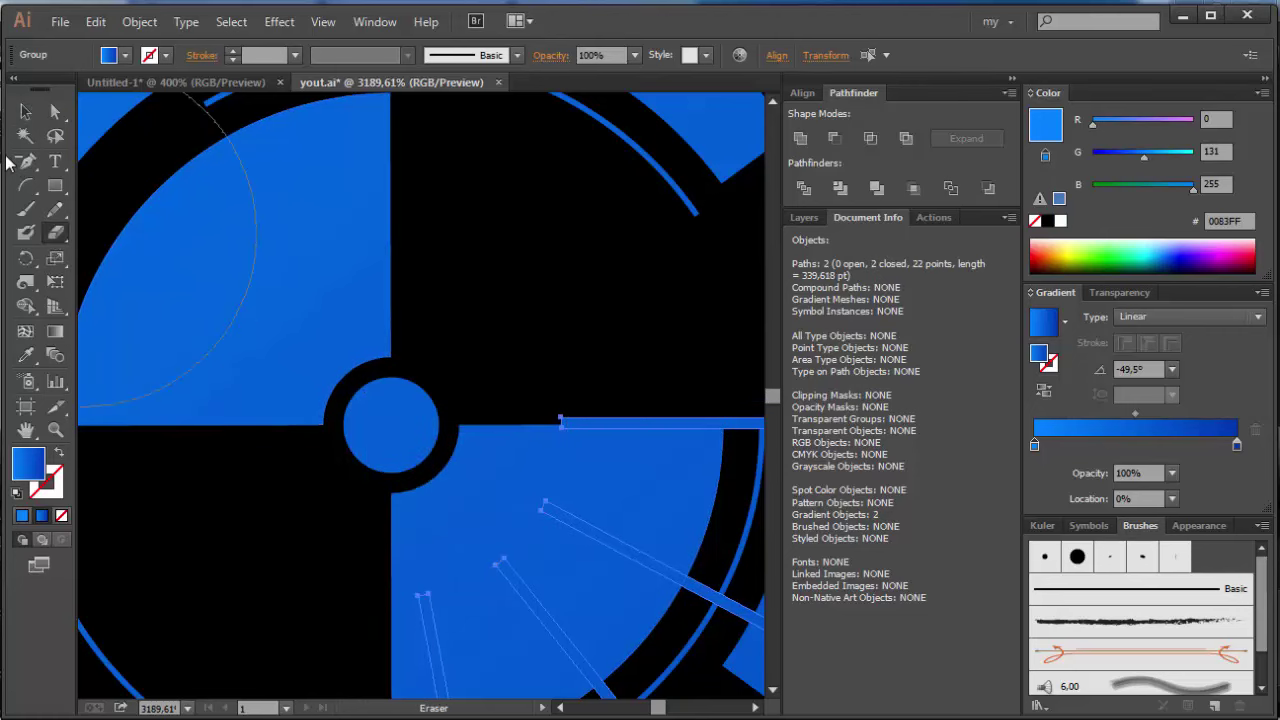
key(ctrl+z)
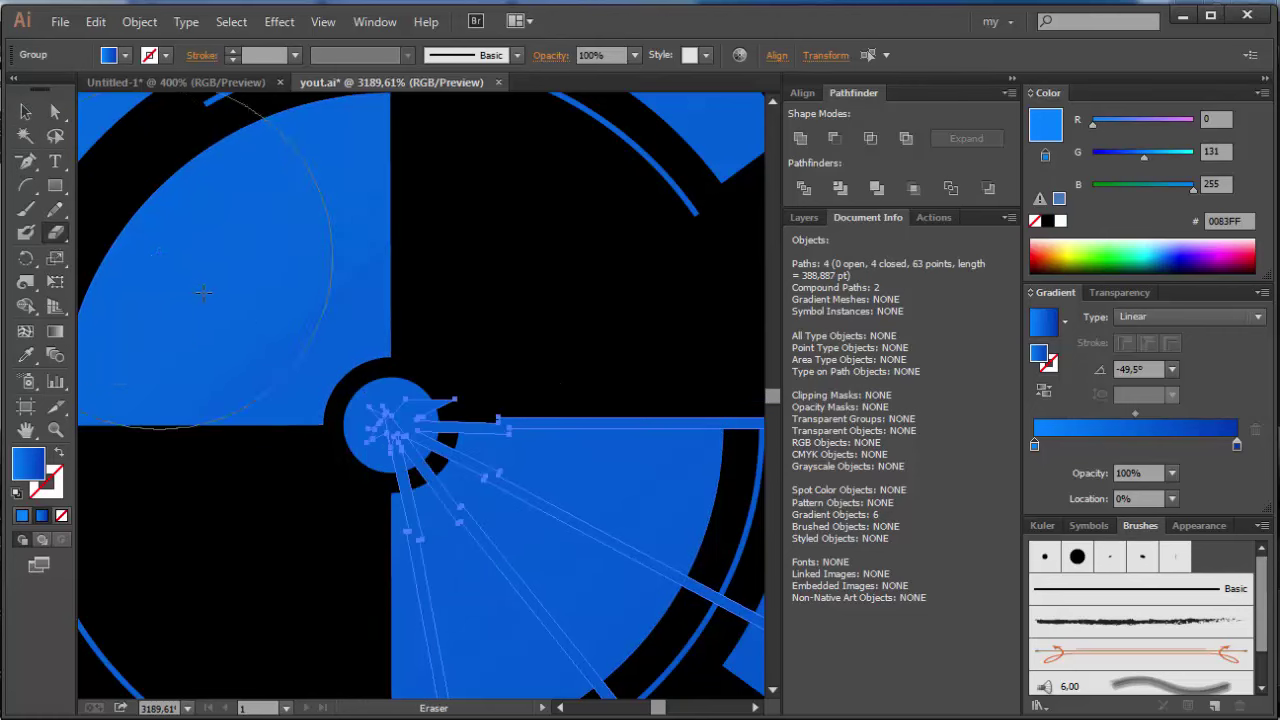
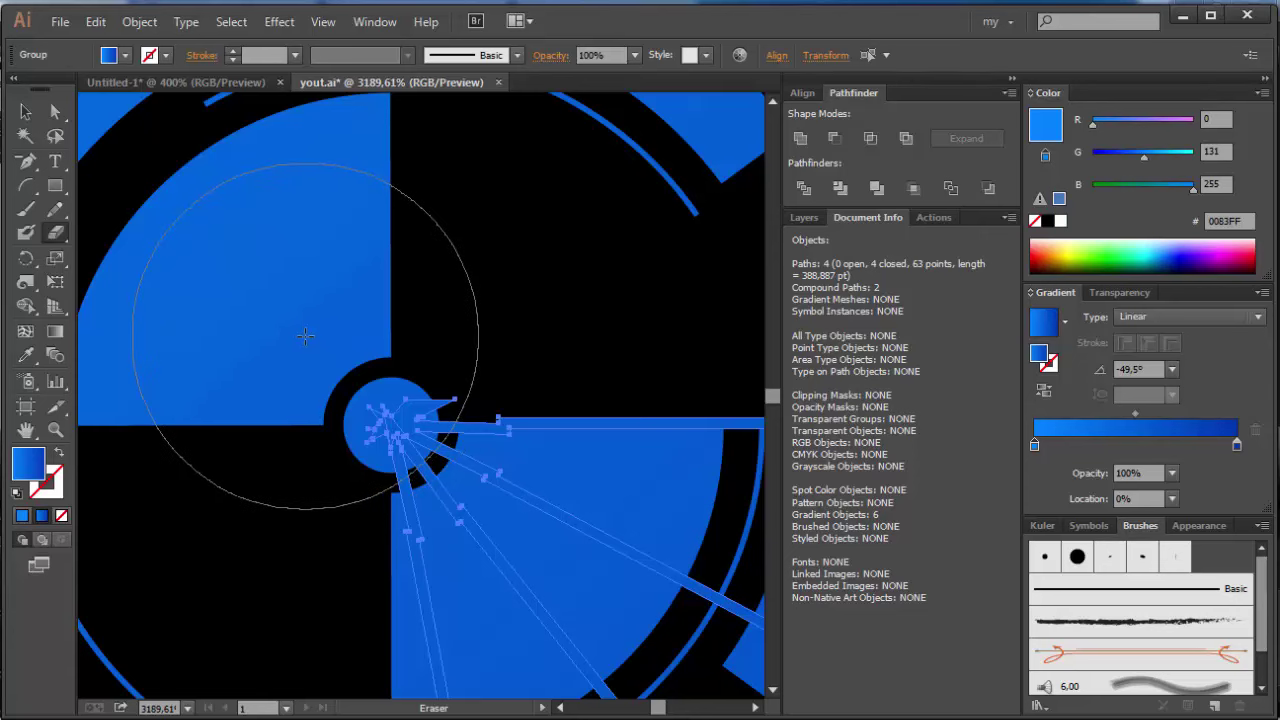
- Set the Eraser size to 11 pt and wipe out the stray fragments near the central circle
double_click(62, 233)
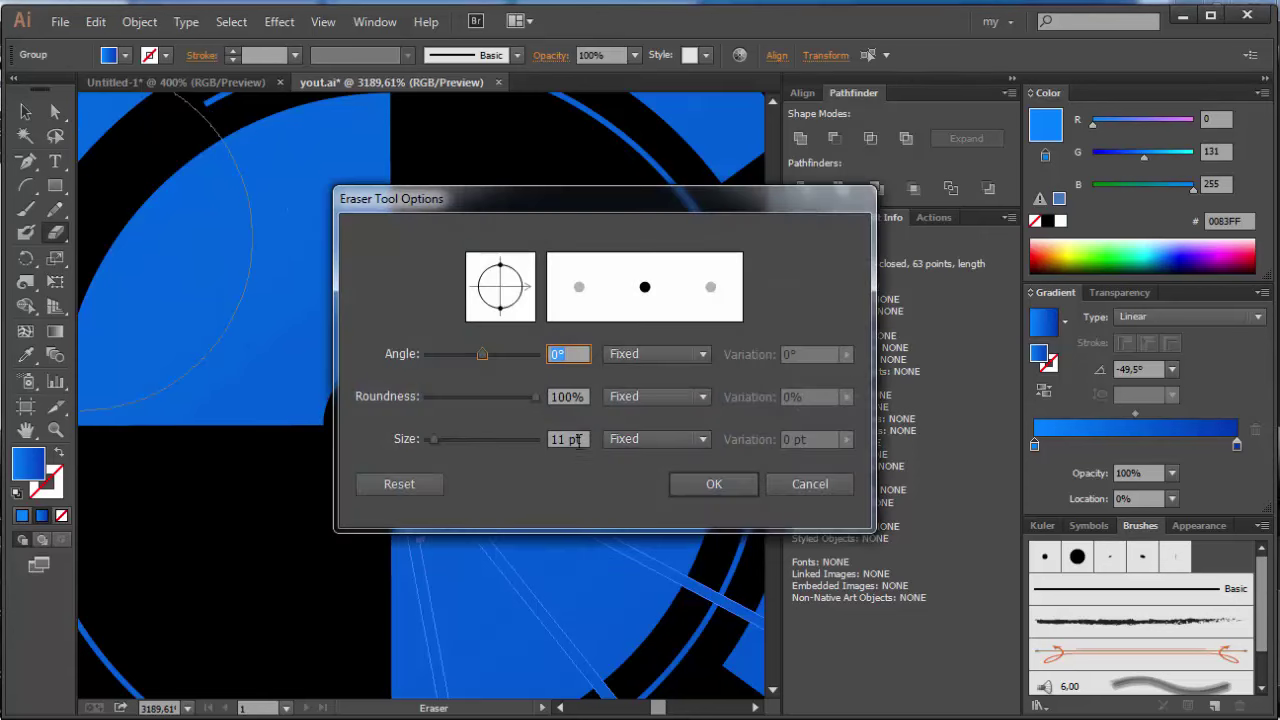
click(578, 441)
click(714, 490)
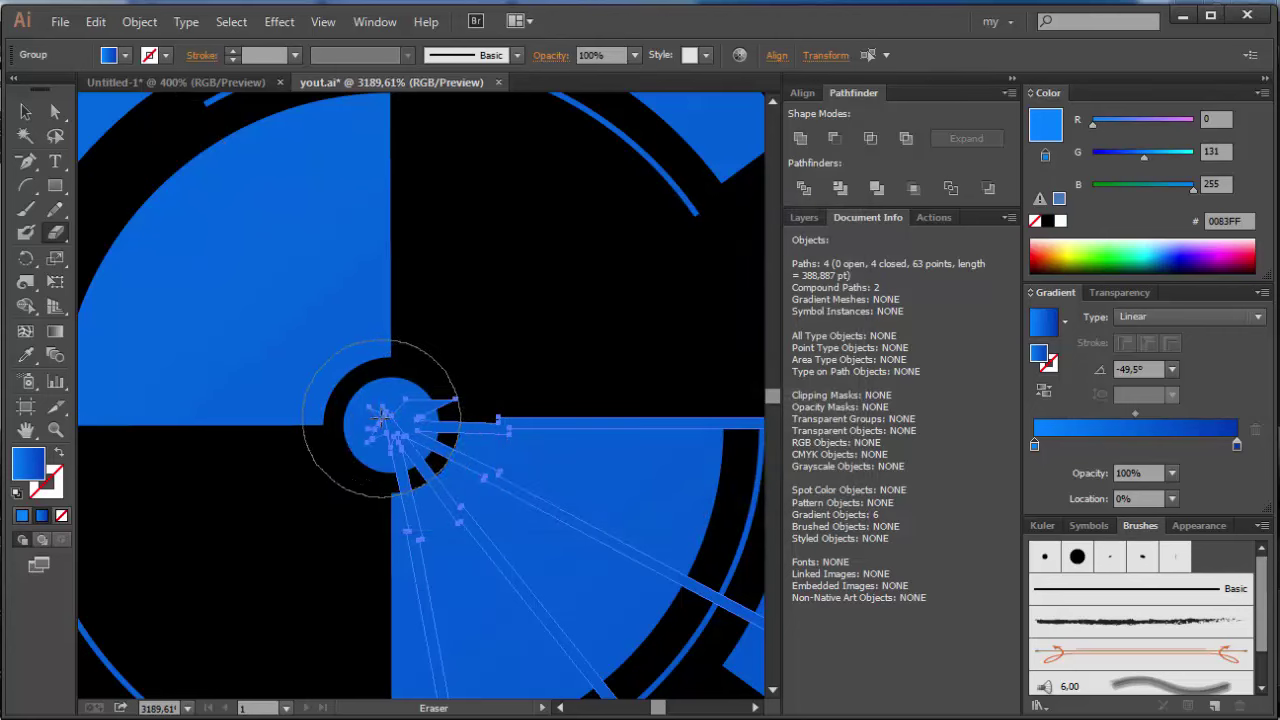
drag(378, 413, 360, 402)
- Select the blue strip beside the central circle and zoom in on its end
click(25, 111)
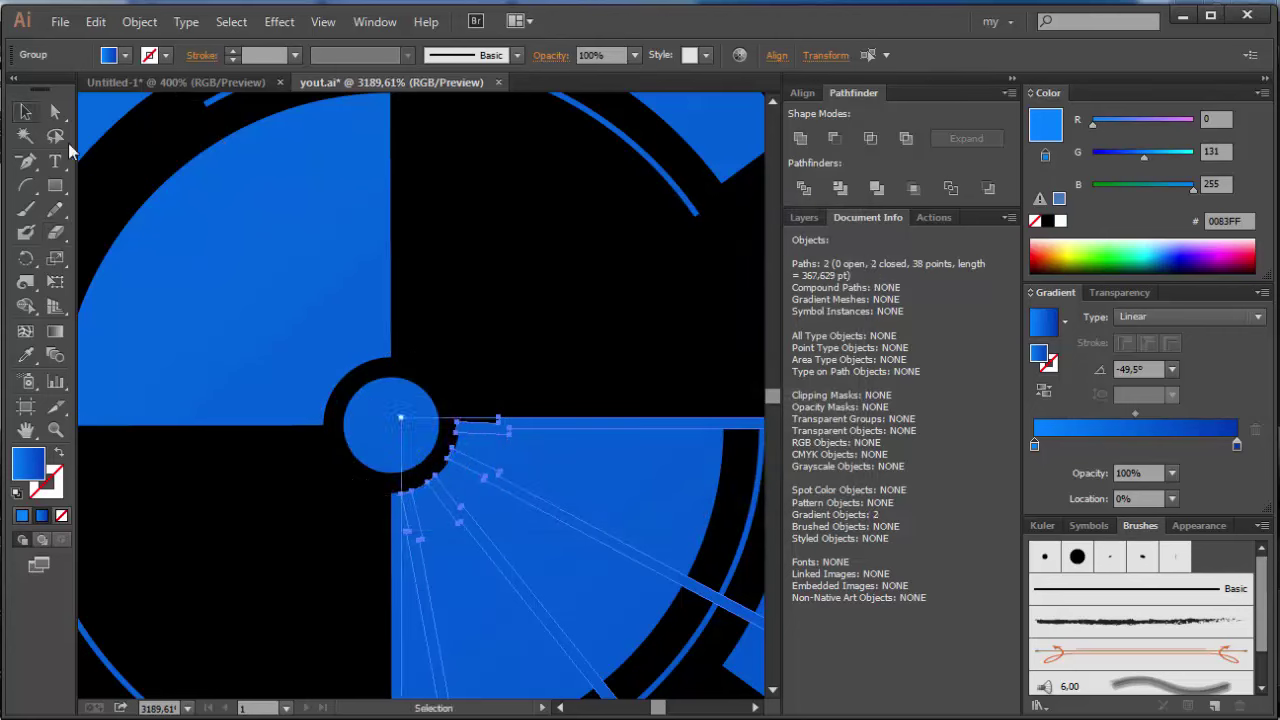
click(456, 284)
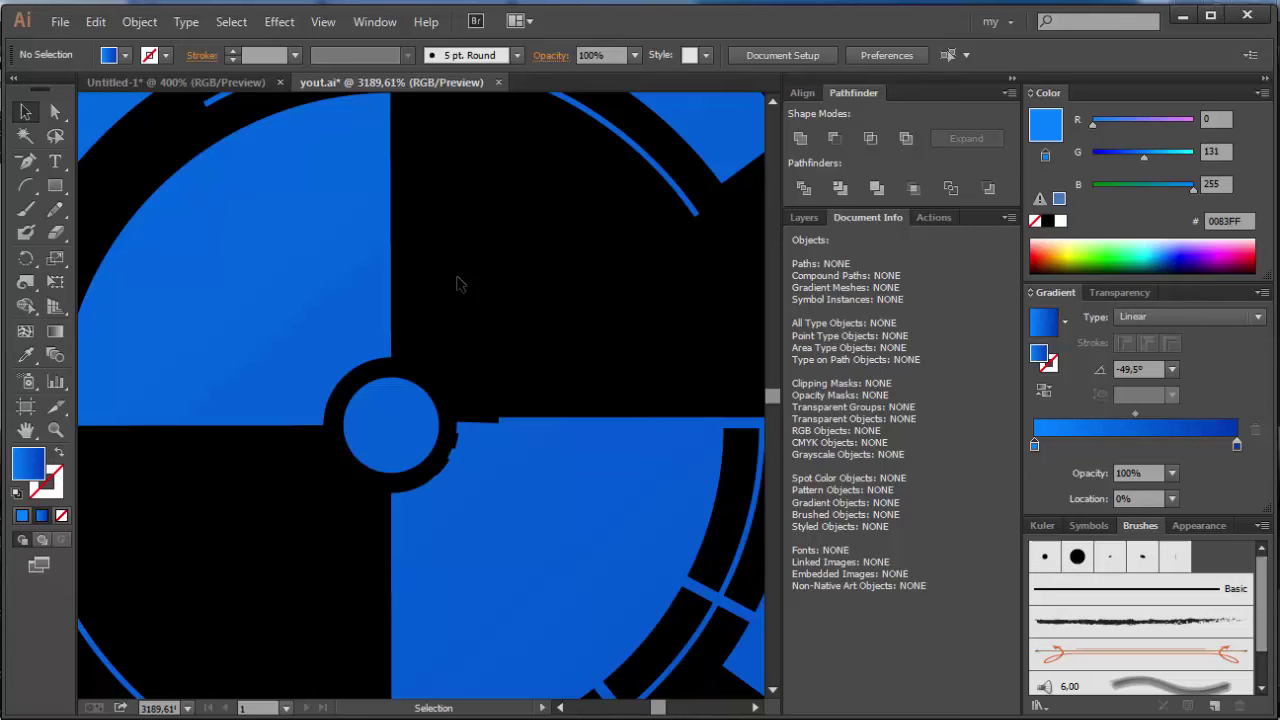
click(493, 434)
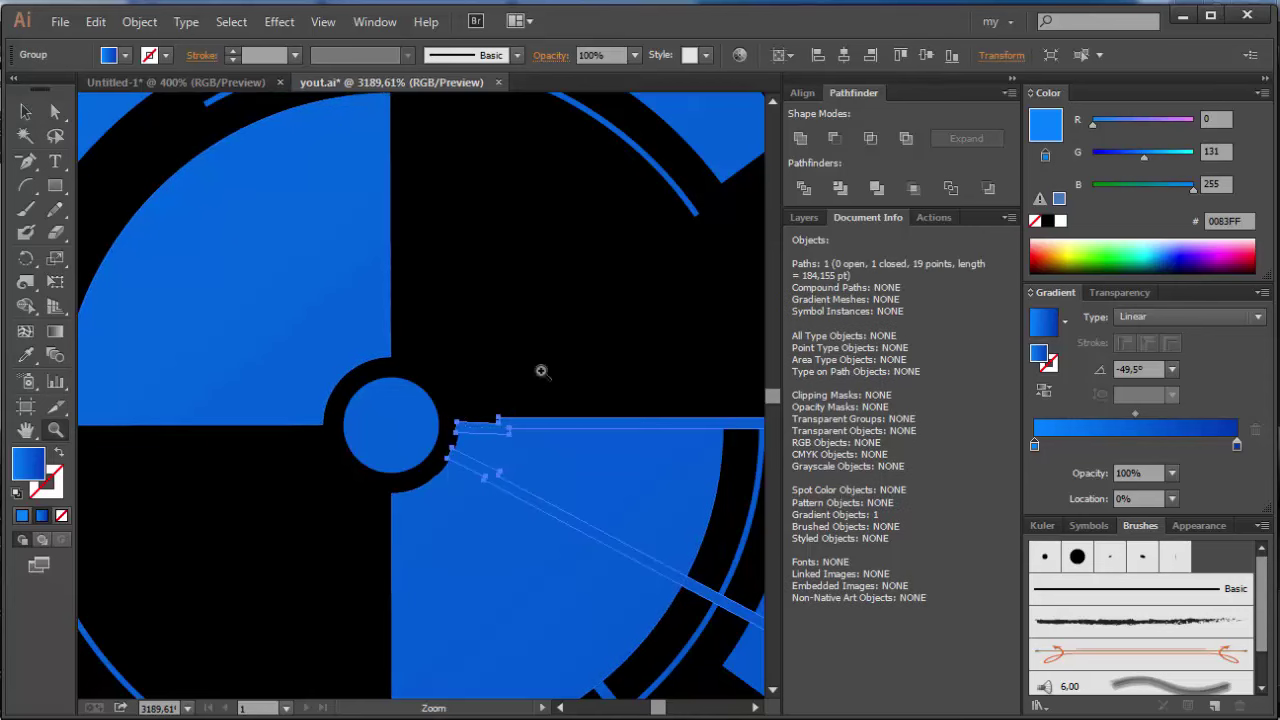
drag(545, 367, 410, 508)
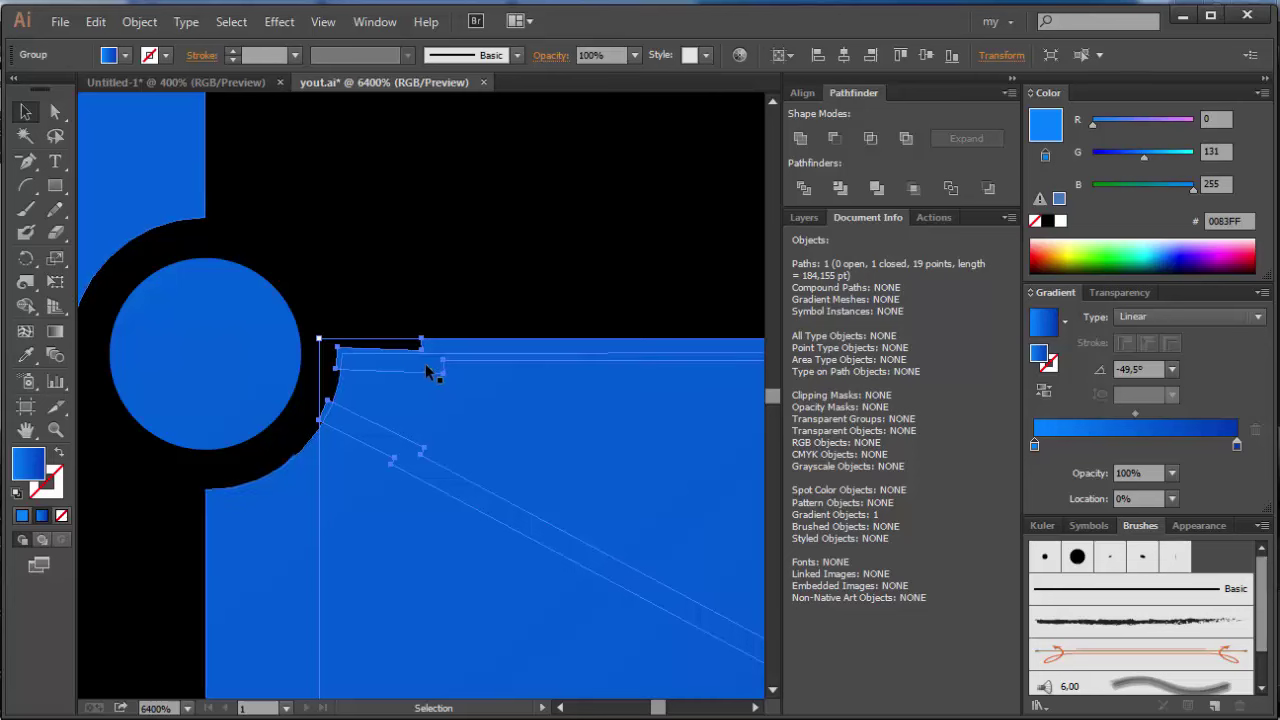
- Delete the extra corner, edge and diagonal anchors from the strip
key(p)
click(421, 349)
click(421, 341)
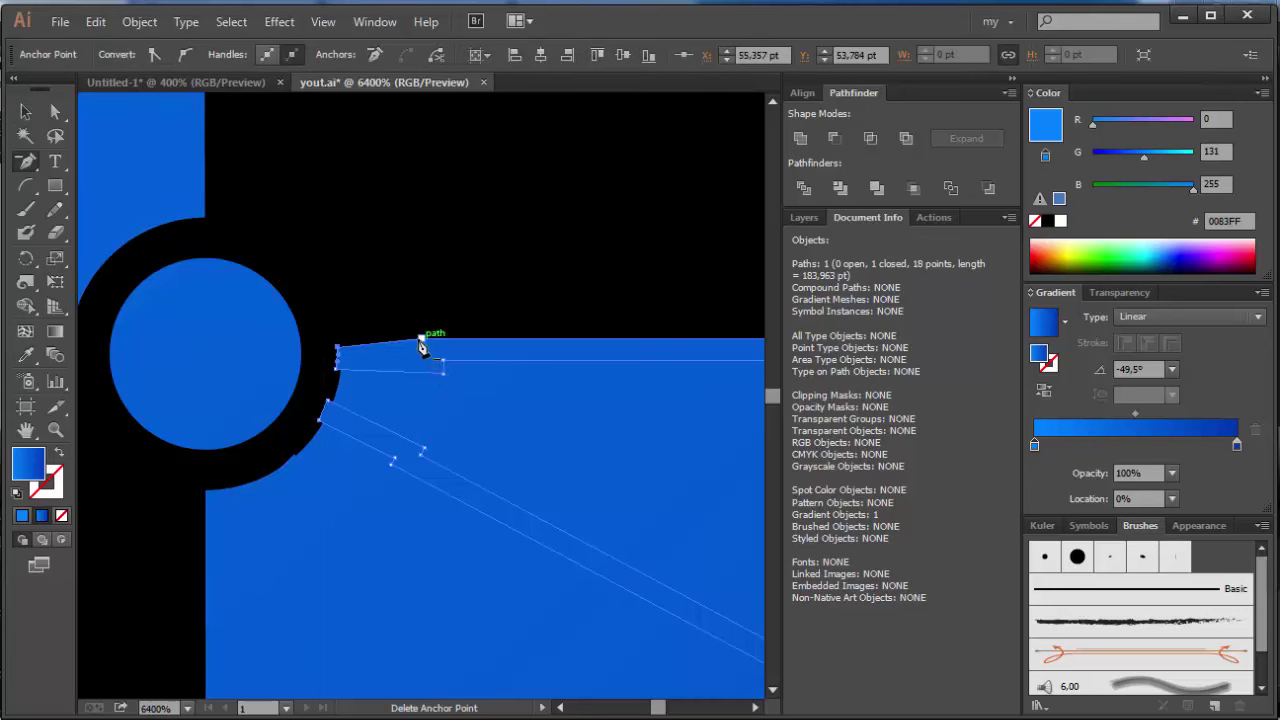
click(443, 371)
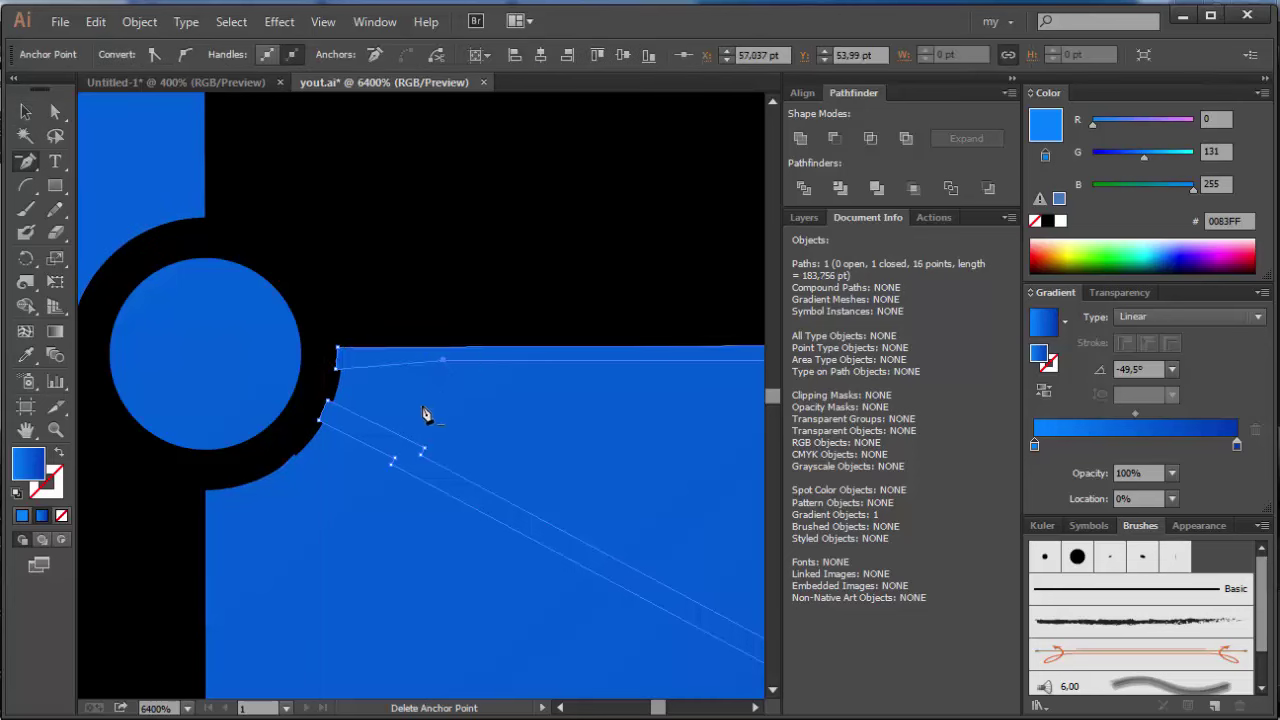
click(443, 366)
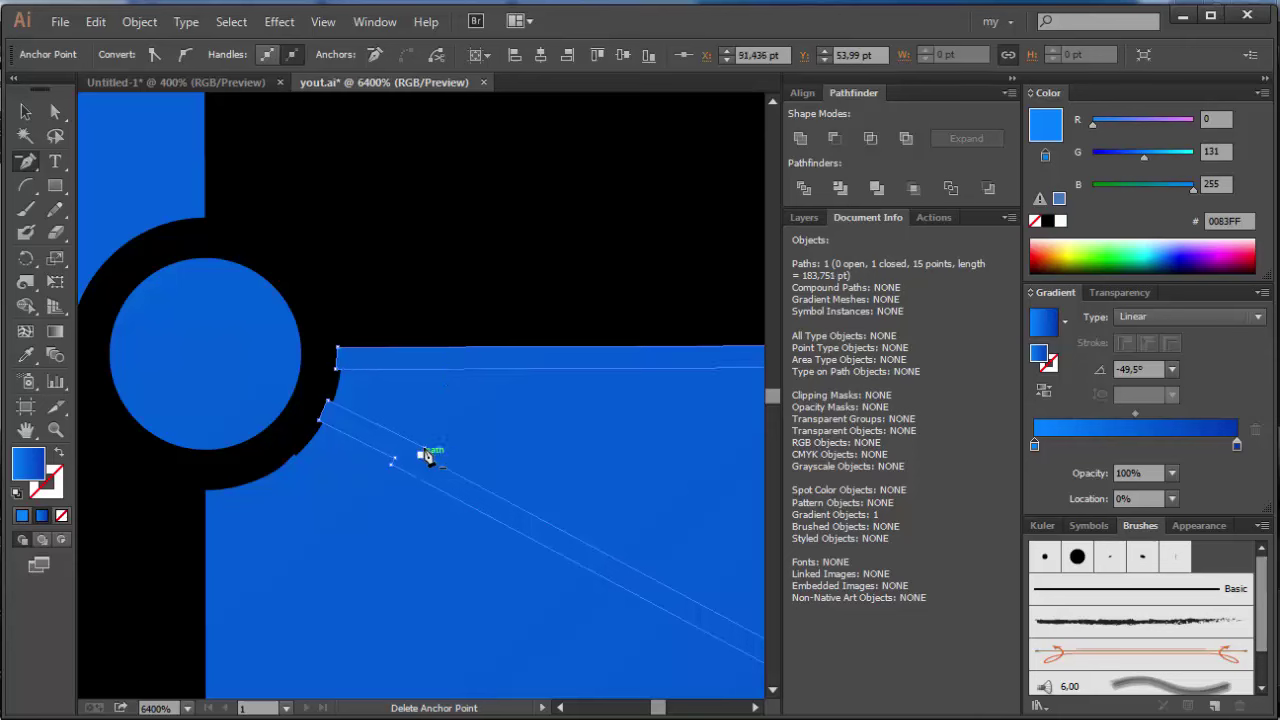
click(422, 454)
click(428, 463)
click(395, 463)
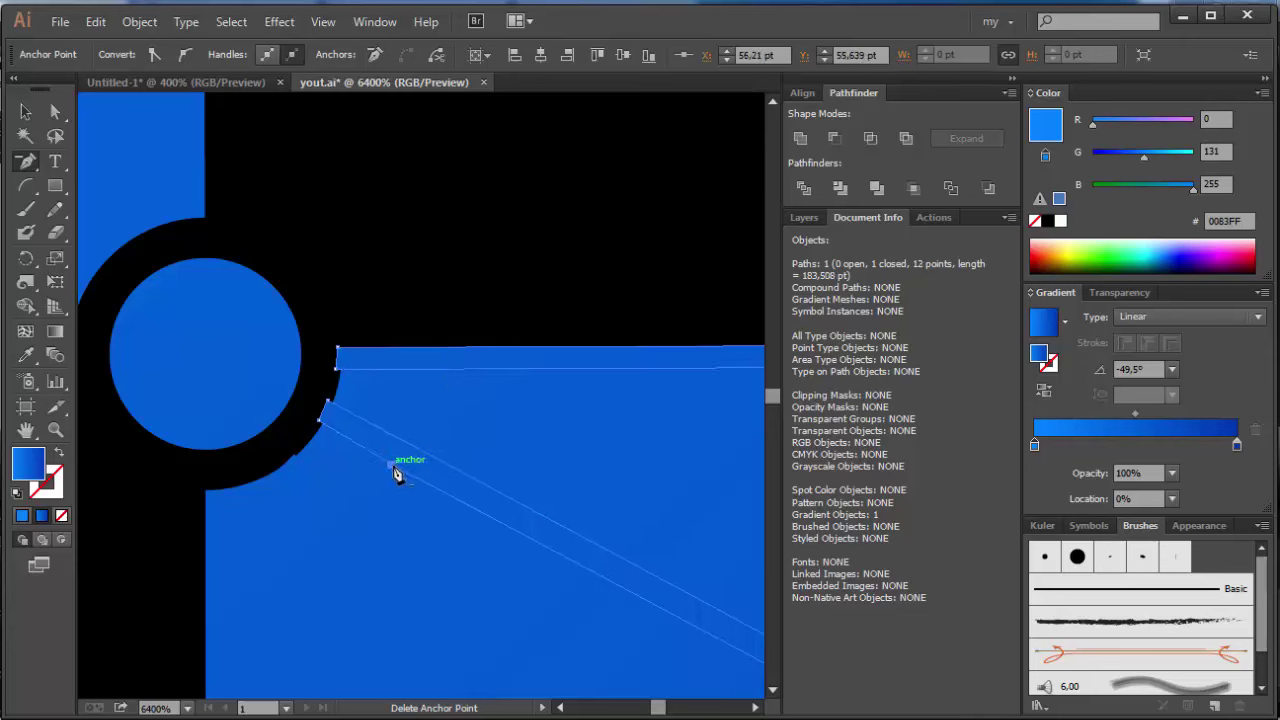
click(384, 465)
- Realign the strip's edge anchors against the ring, then fit the whole artboard in view
key(a)
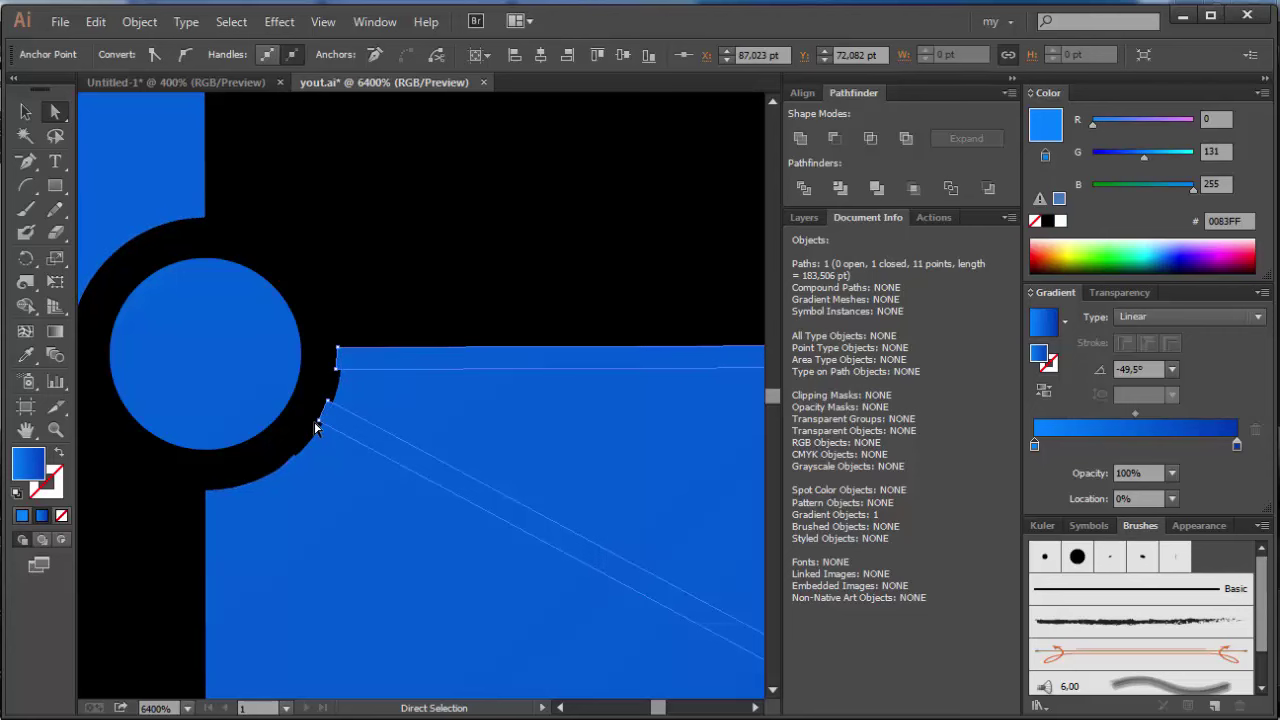
click(328, 412)
drag(328, 412, 340, 370)
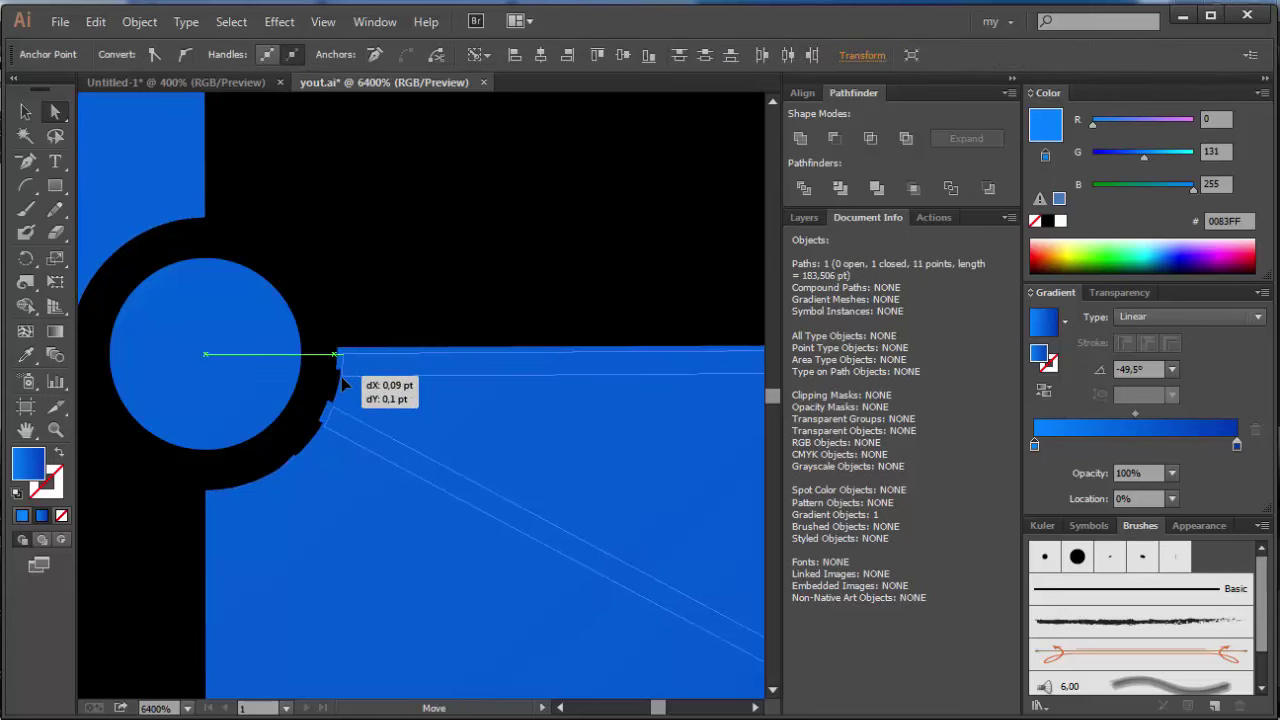
drag(340, 370, 344, 375)
drag(297, 460, 294, 443)
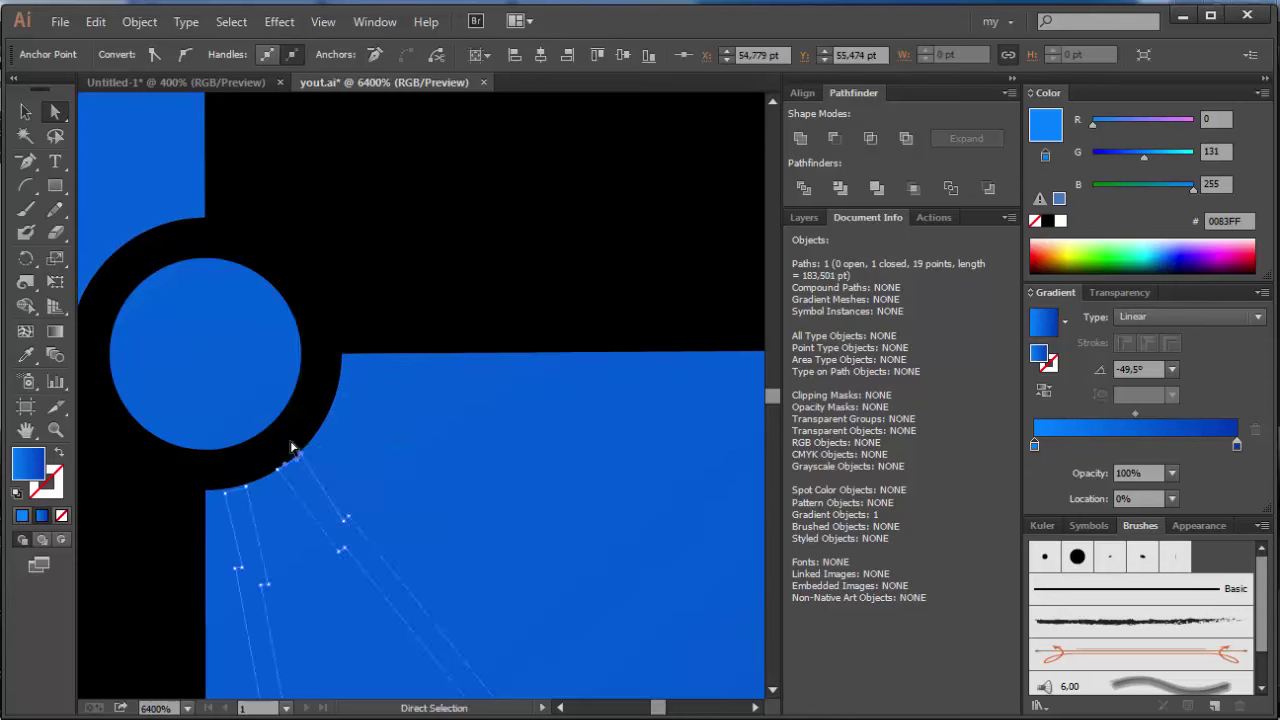
key(ctrl+shift+a)
key(v)
key(ctrl+0)
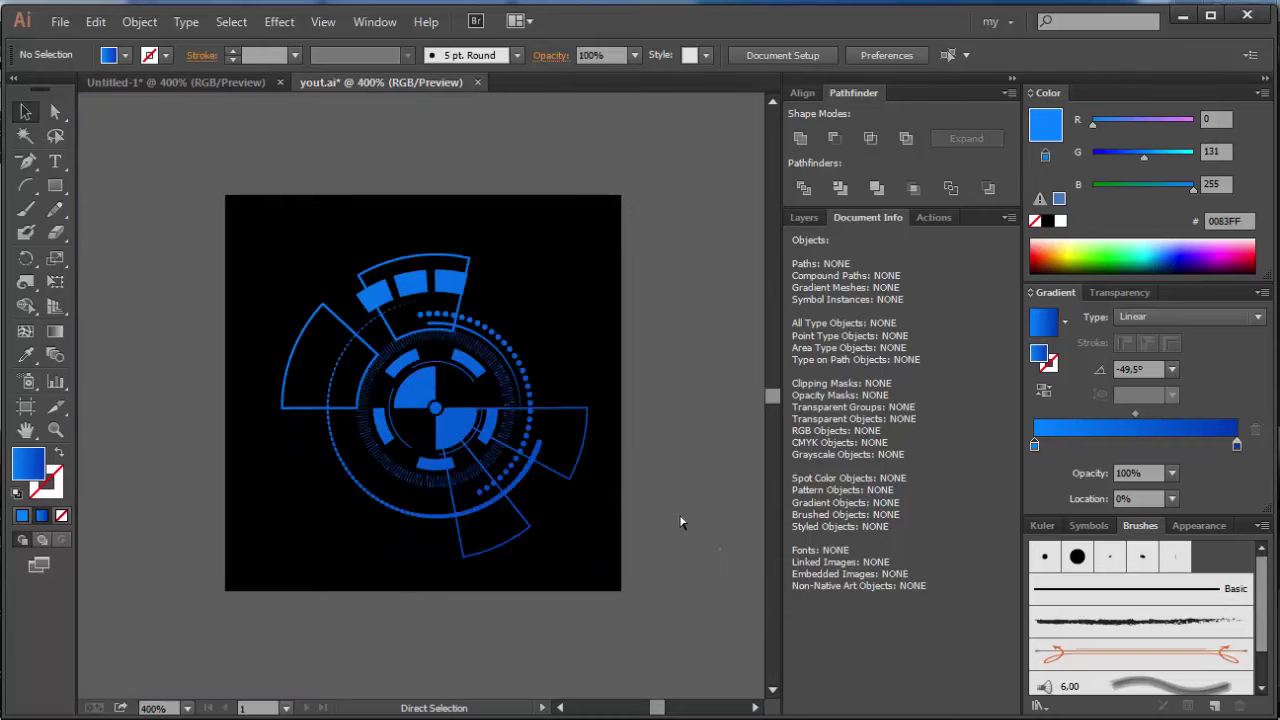
- Draw a new circle left of the artwork and set it to Color Burn blending
key(ctrl+minus)
mouse_move(55, 186)
mouse_down()
mouse_move(148, 240)
mouse_move(322, 387)
mouse_up()
click(1115, 292)
click(1110, 316)
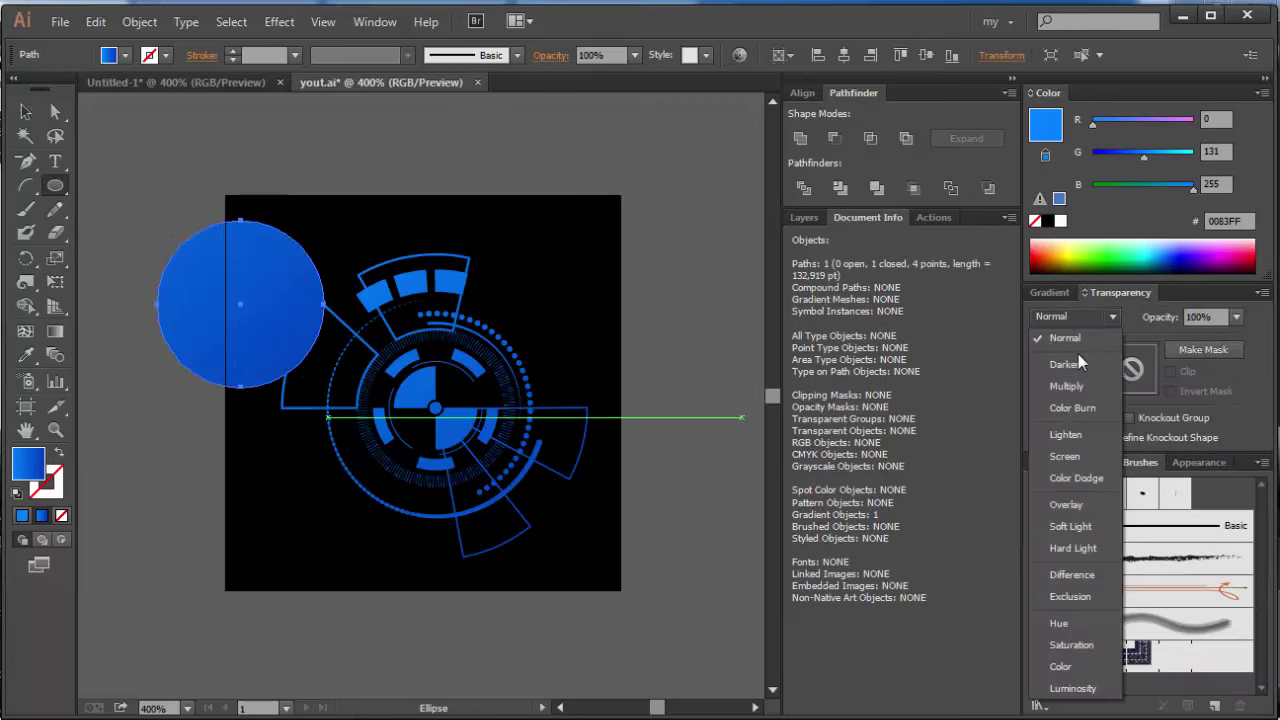
click(1070, 408)
- Fill the circle with a White-Black radial gradient, widening its white area
click(1051, 293)
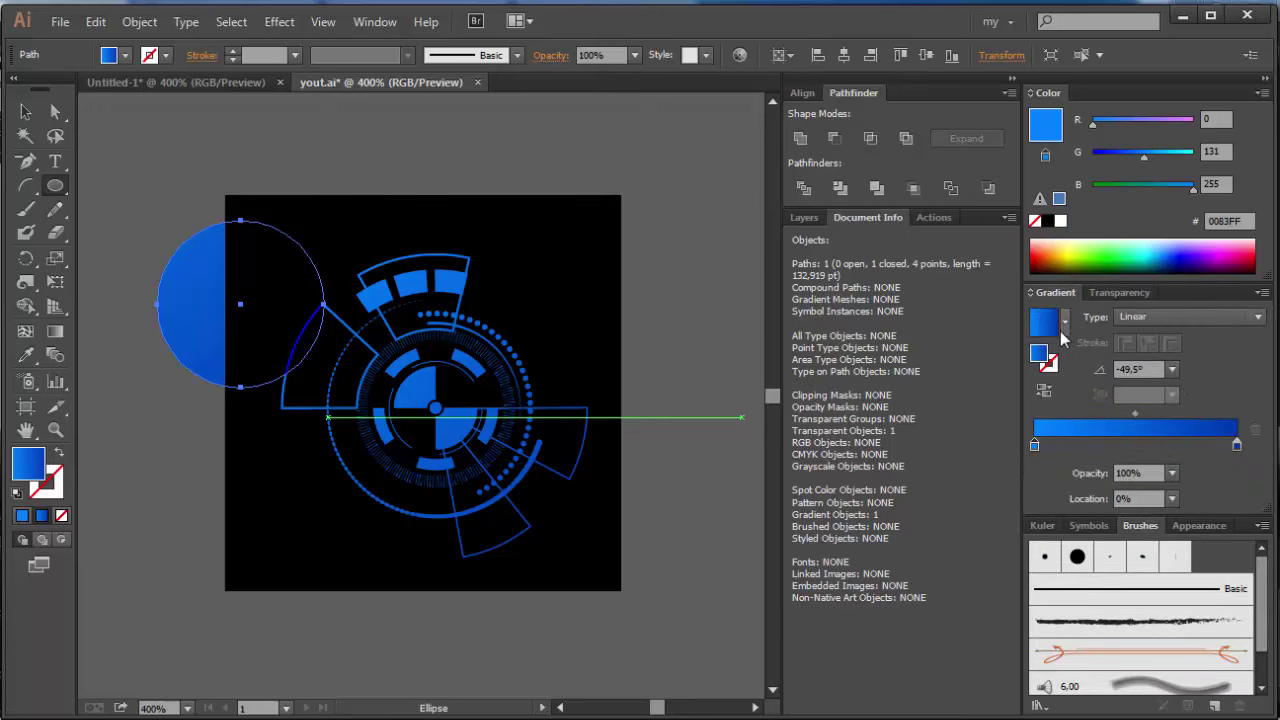
click(1064, 321)
click(910, 329)
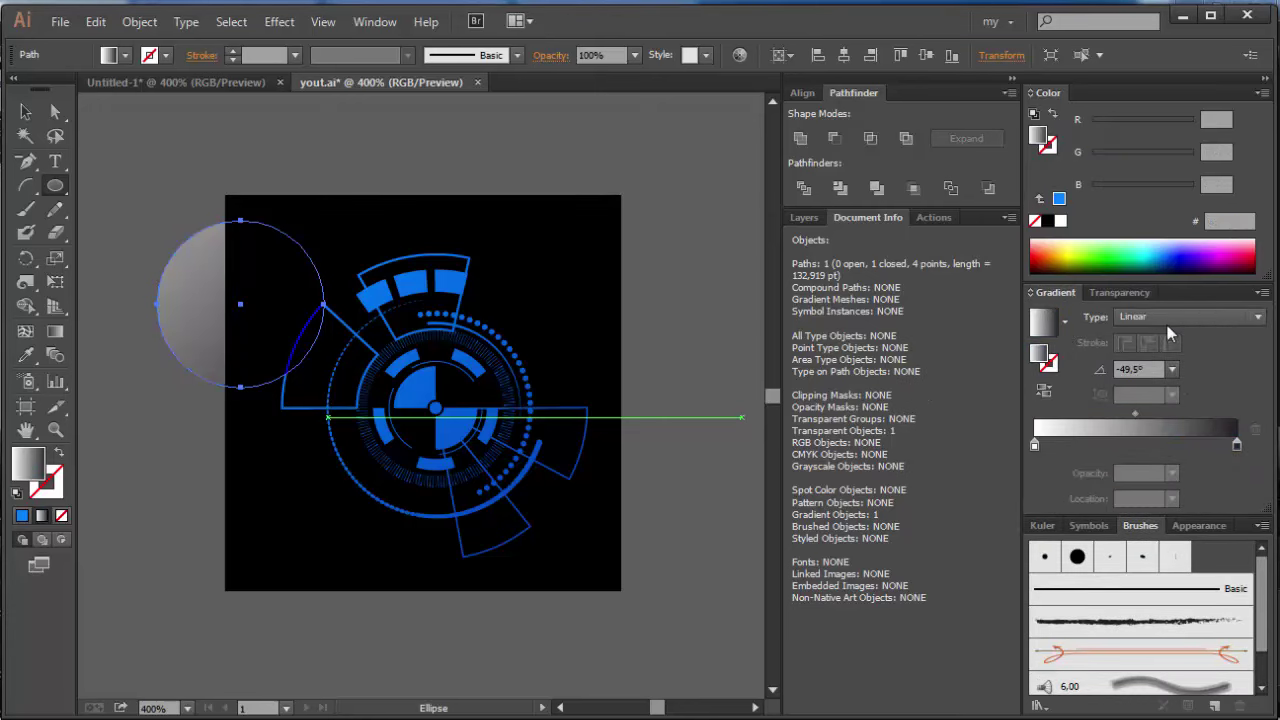
click(1167, 318)
click(1145, 359)
mouse_move(1035, 445)
mouse_down()
mouse_move(1126, 445)
mouse_move(1034, 445)
mouse_up()
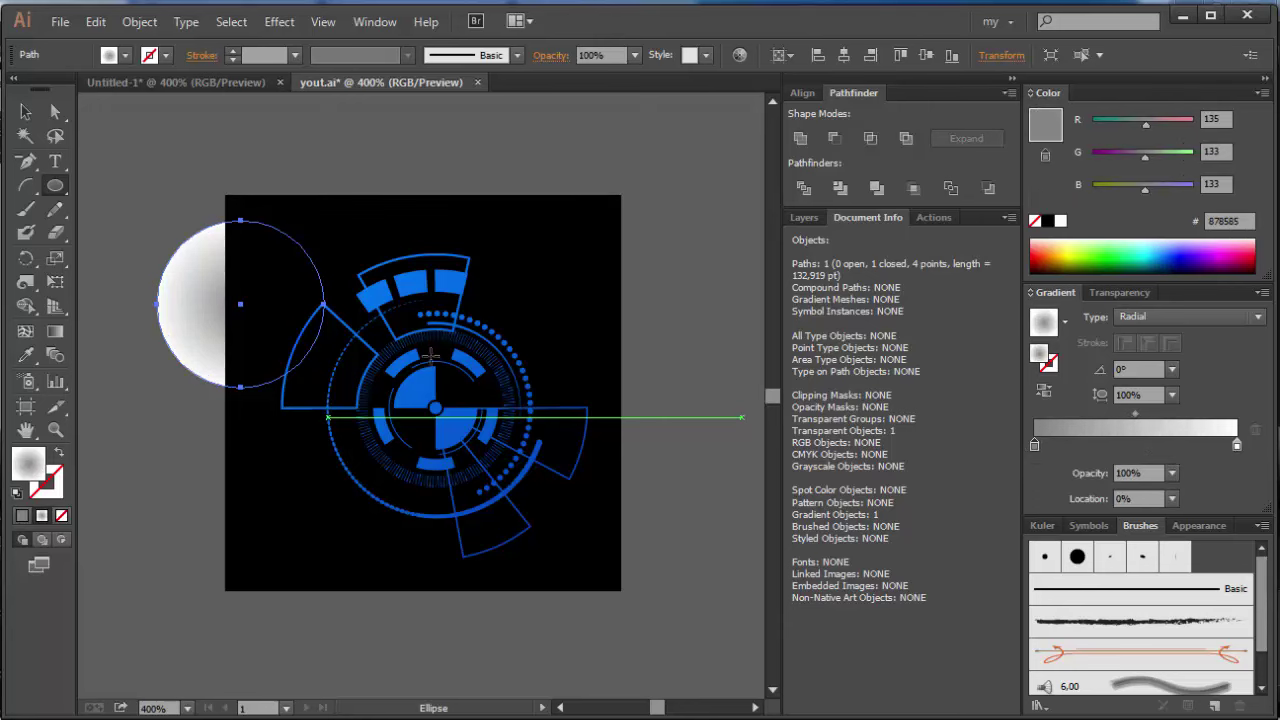
- Move the gradient circle onto the HUD centre and enlarge it to about 48 pt
click(25, 112)
drag(322, 303, 492, 370)
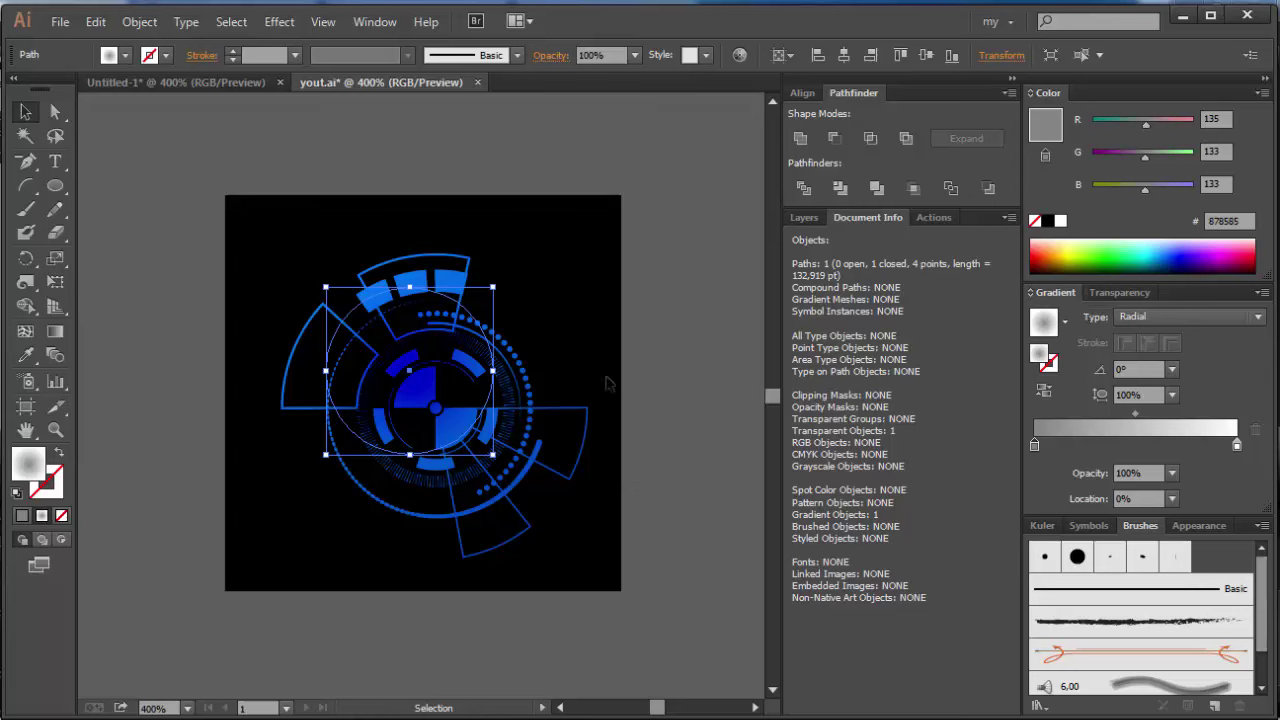
drag(493, 287, 559, 221)
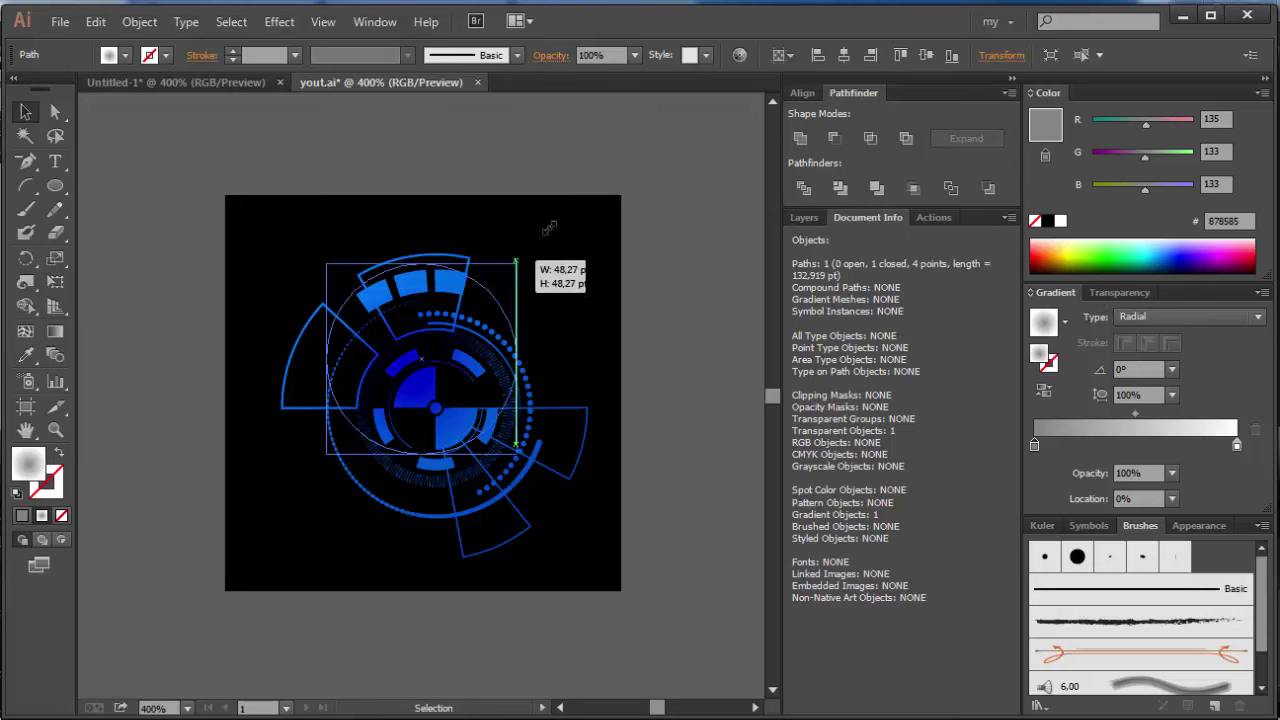
- Try Overlay, Hard Light and Screen blending on the glow circle, settling on Color Dodge
click(1115, 293)
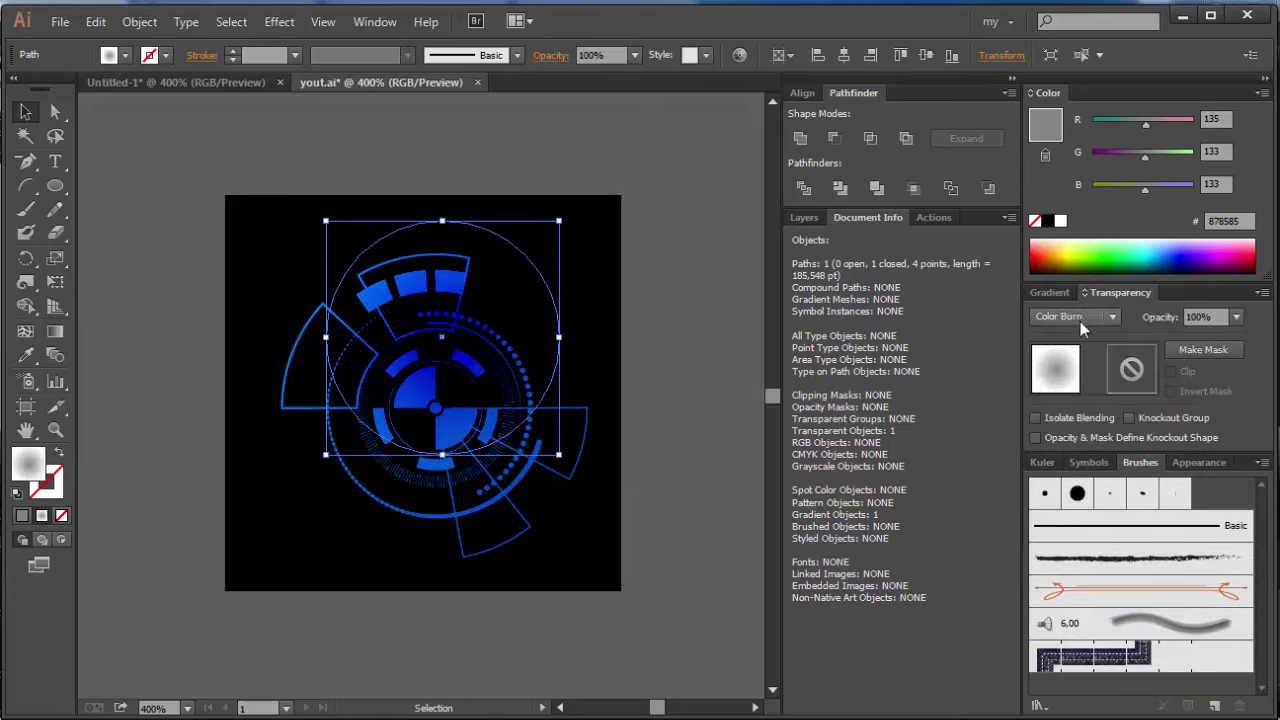
click(1078, 317)
click(1075, 505)
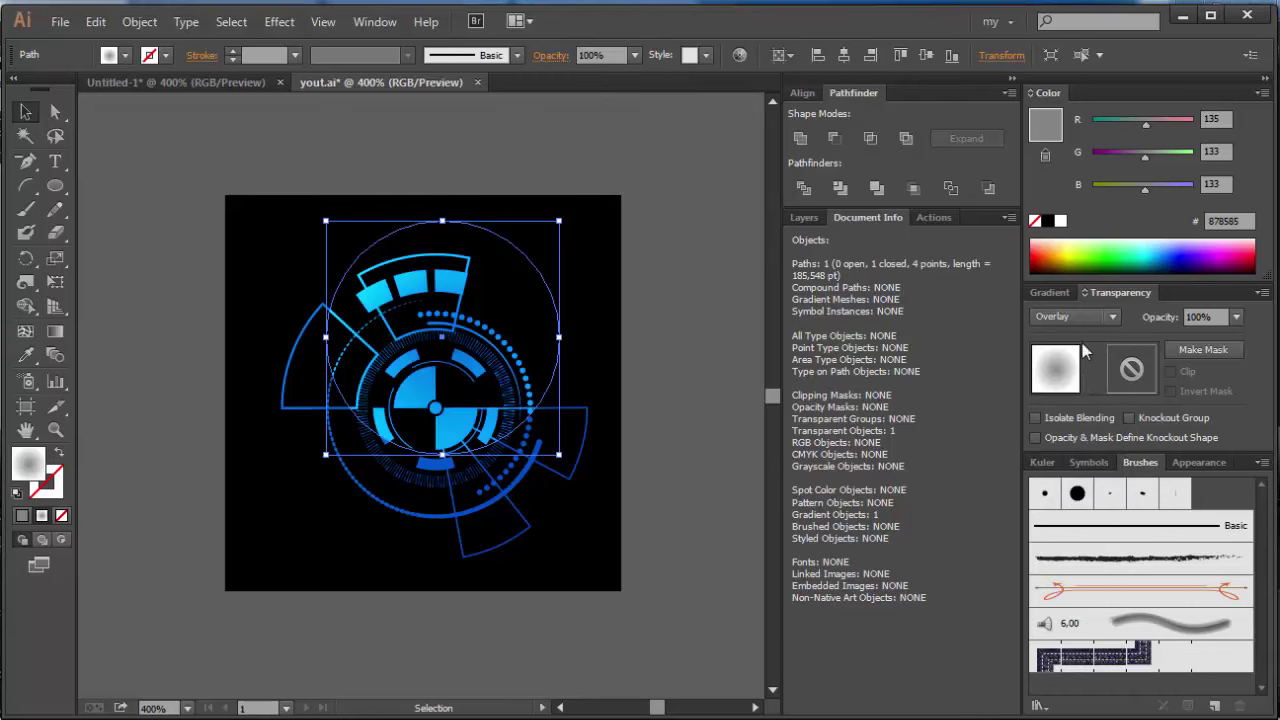
scroll(1076, 315, down, 2)
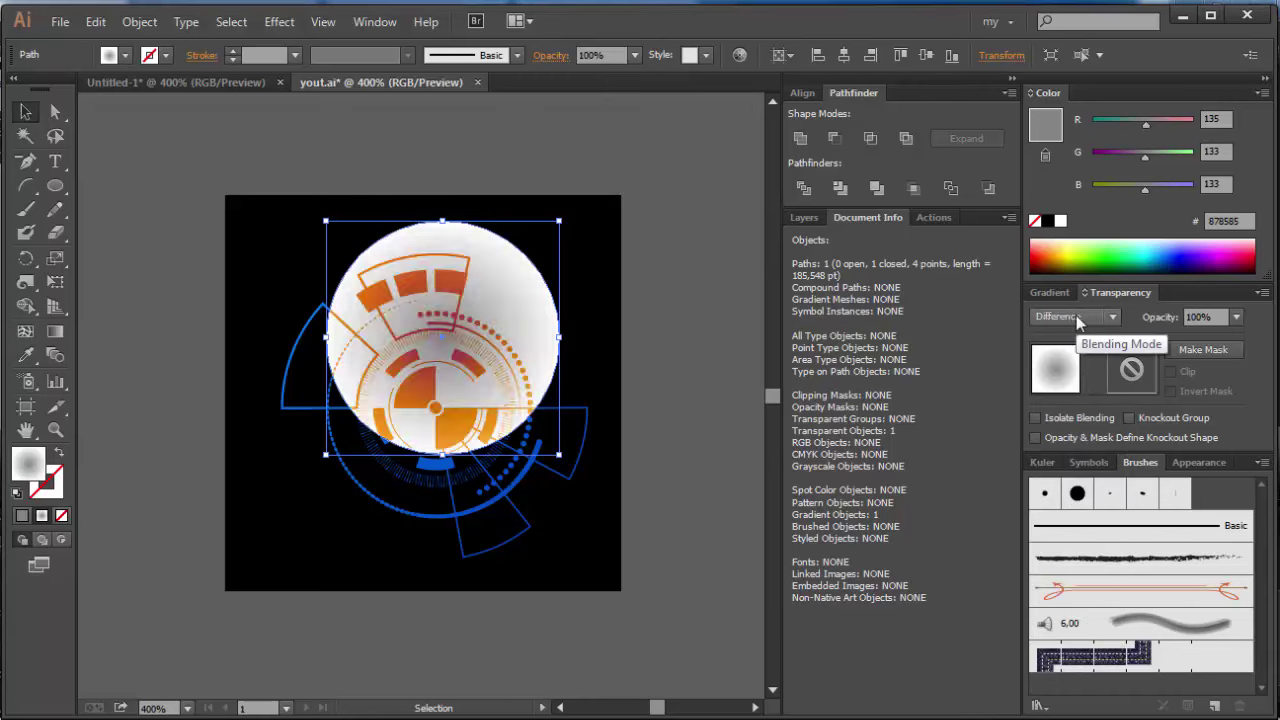
click(1076, 315)
click(1079, 546)
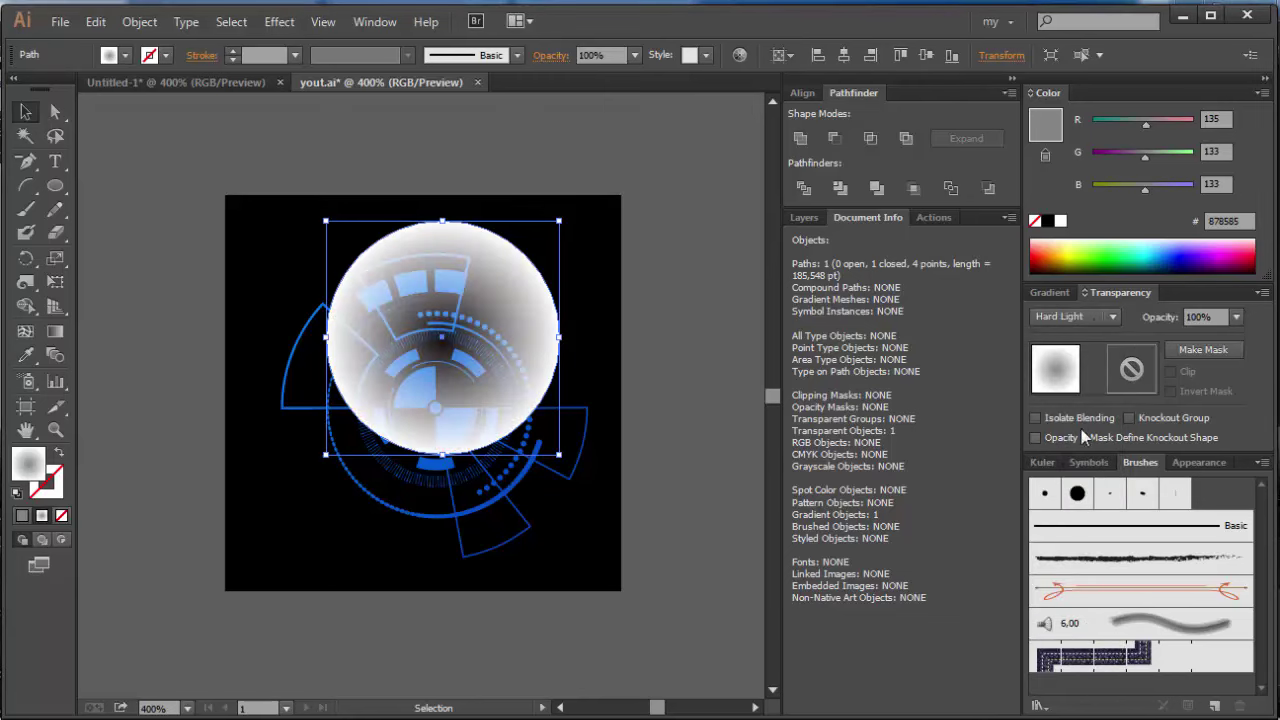
click(1084, 317)
click(1065, 451)
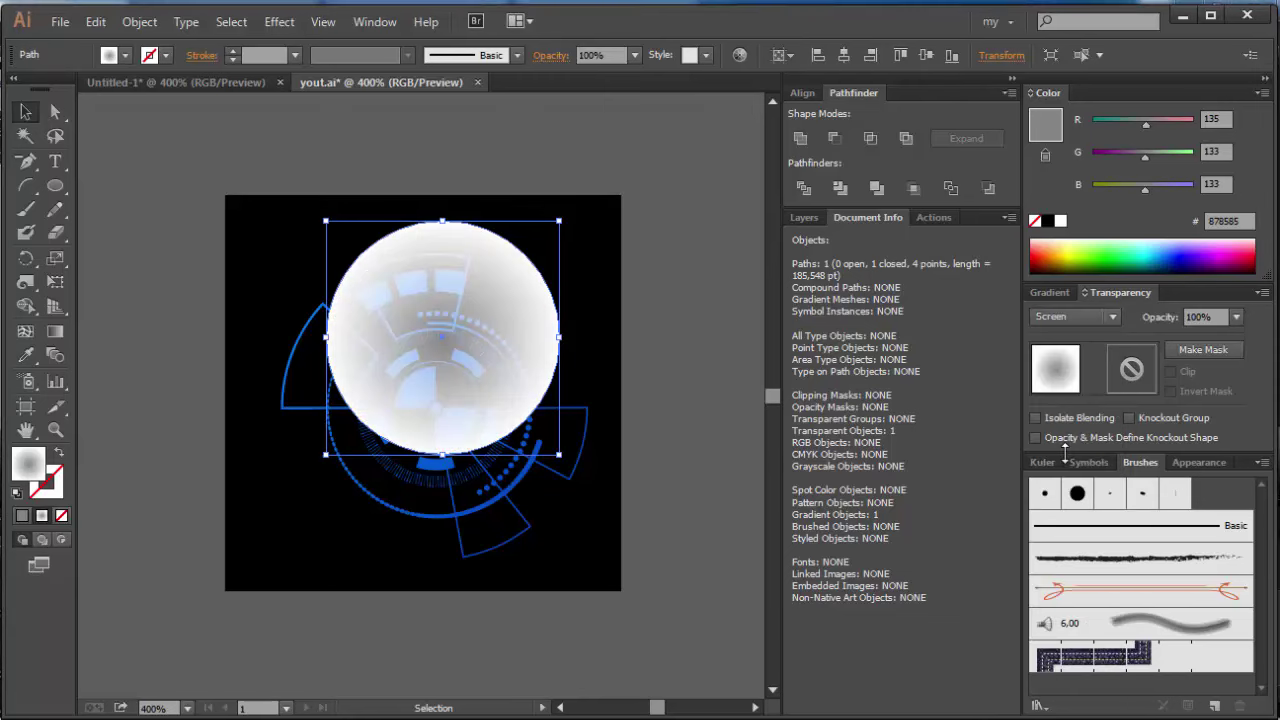
click(1059, 291)
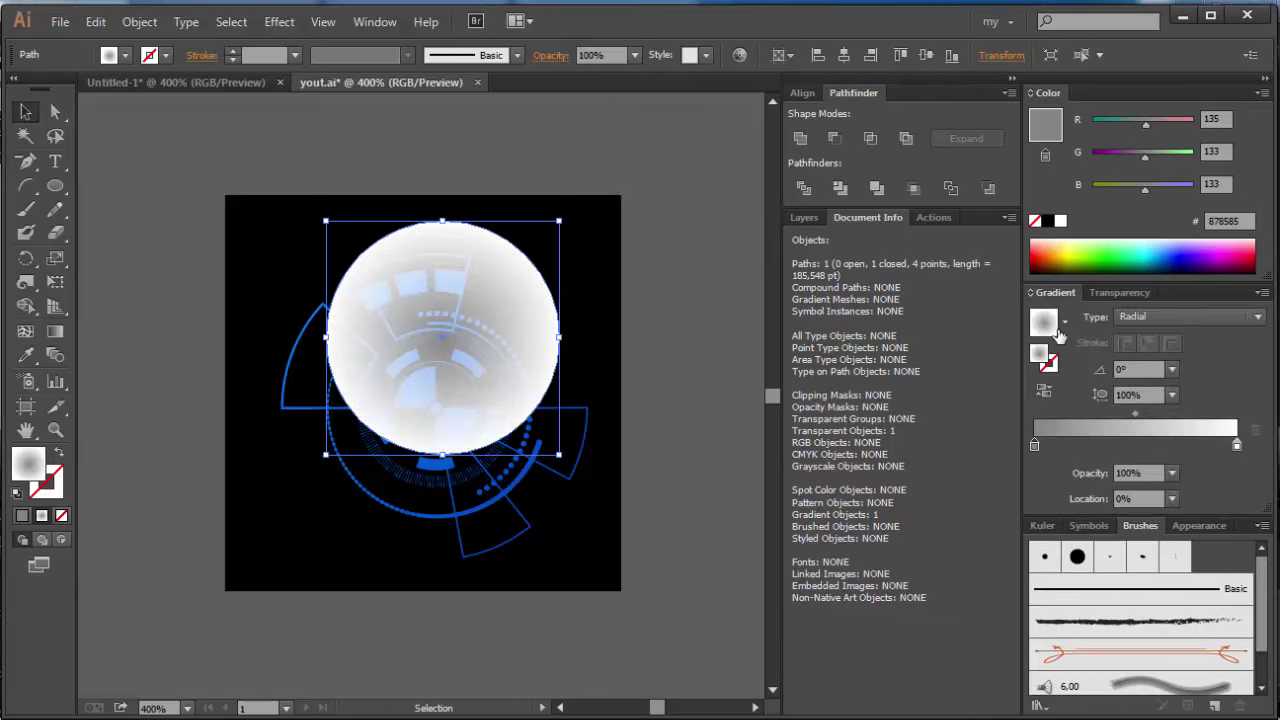
click(1113, 291)
click(1083, 316)
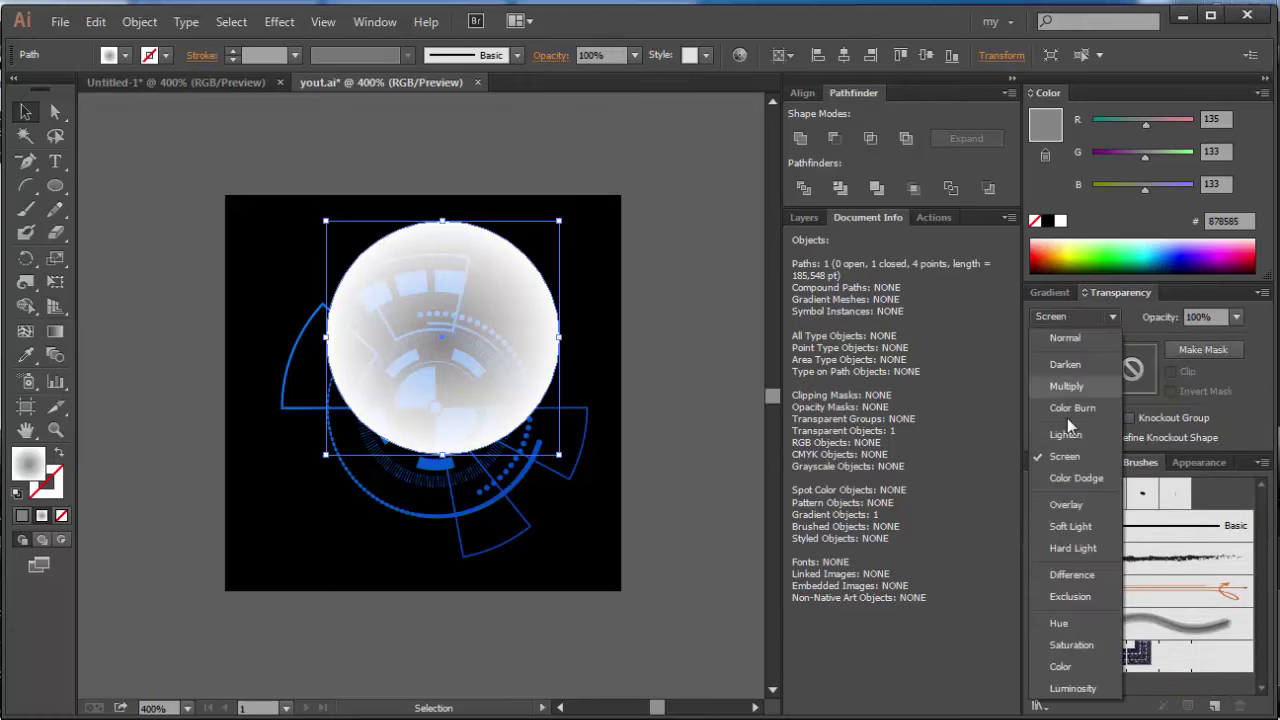
click(1062, 479)
- Give the circle a radial gradient from grey to a black stop at the far end
click(1059, 290)
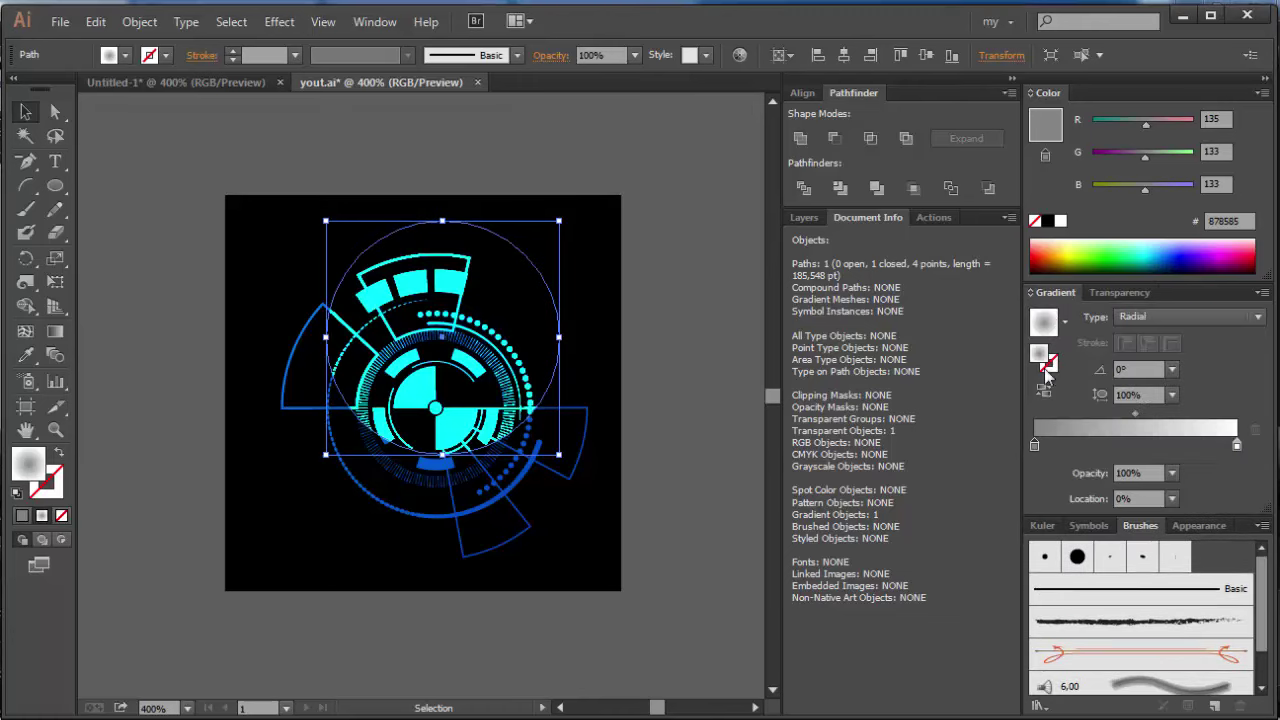
click(1190, 432)
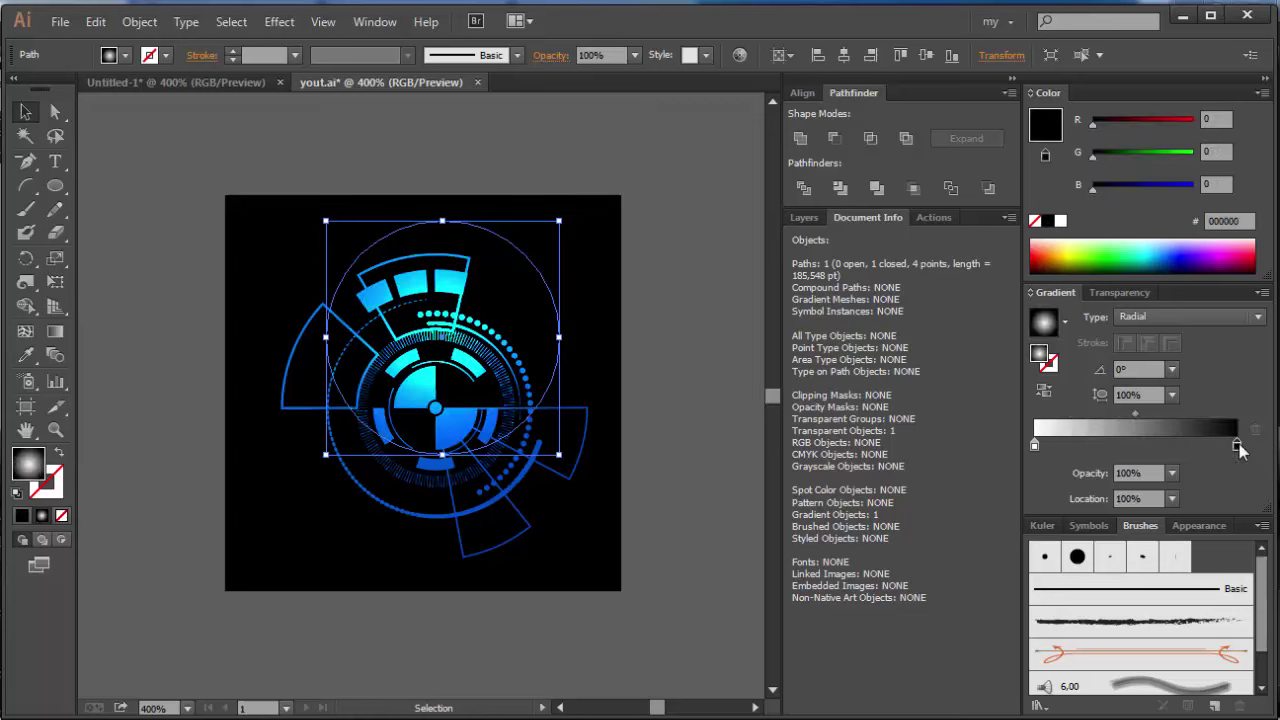
drag(1240, 452, 1178, 450)
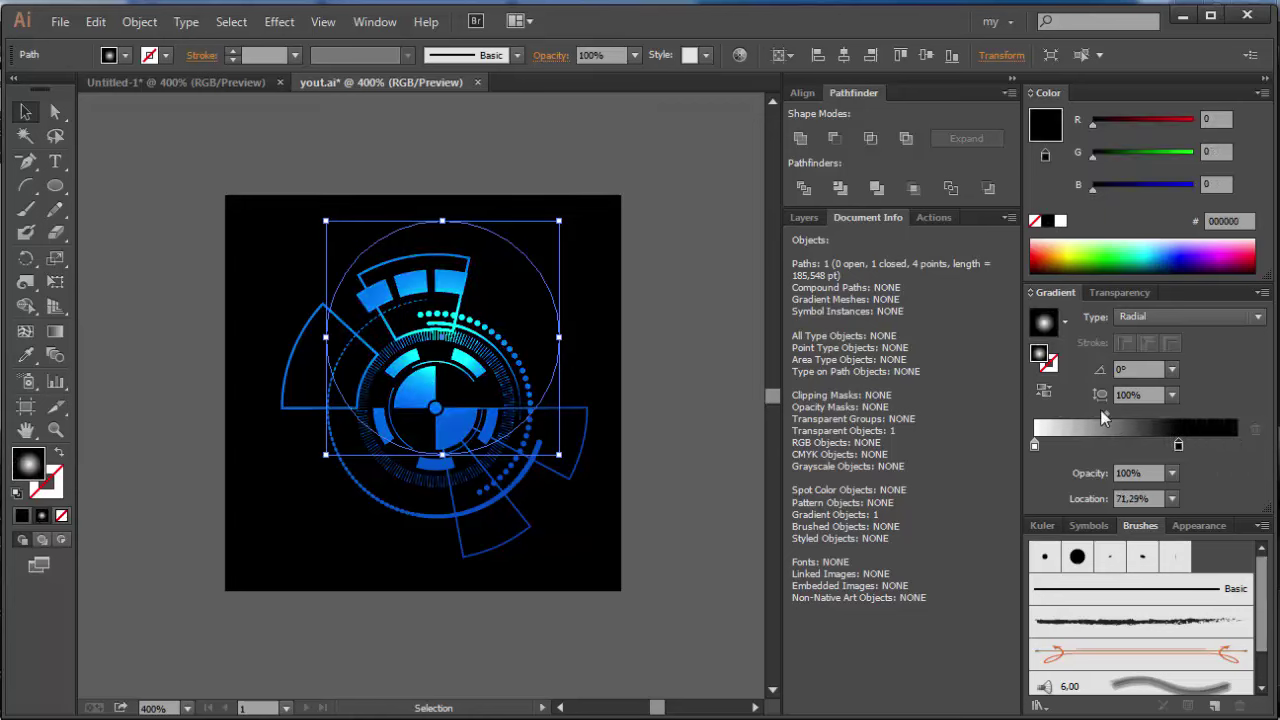
click(1034, 445)
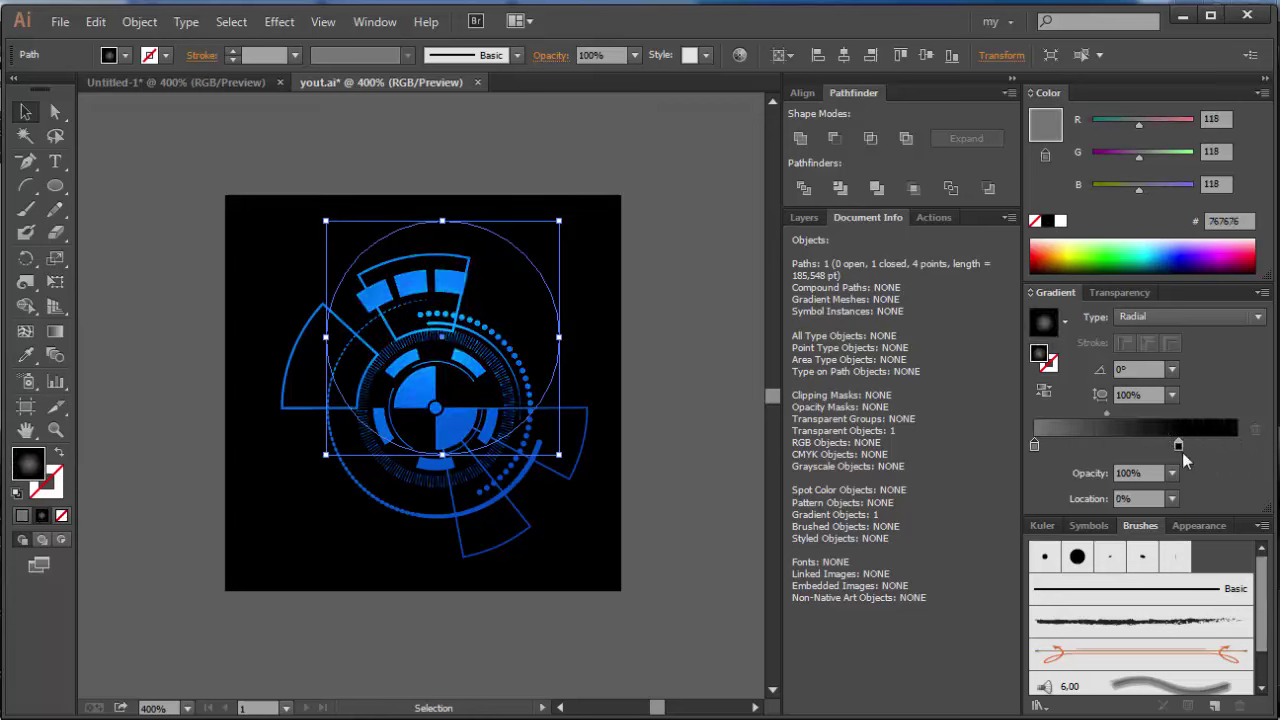
drag(1180, 448, 1237, 448)
click(226, 151)
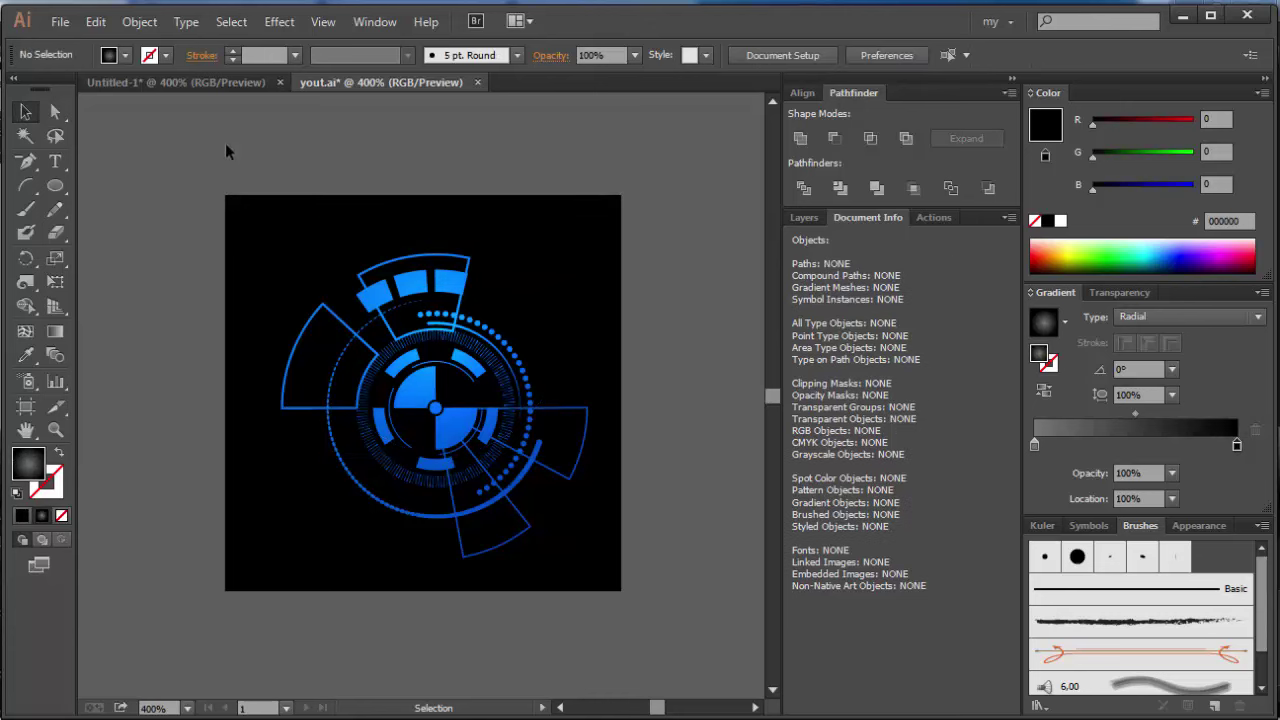
- Move the dark circle down and to the right, then select the background square
drag(345, 270, 518, 377)
click(700, 318)
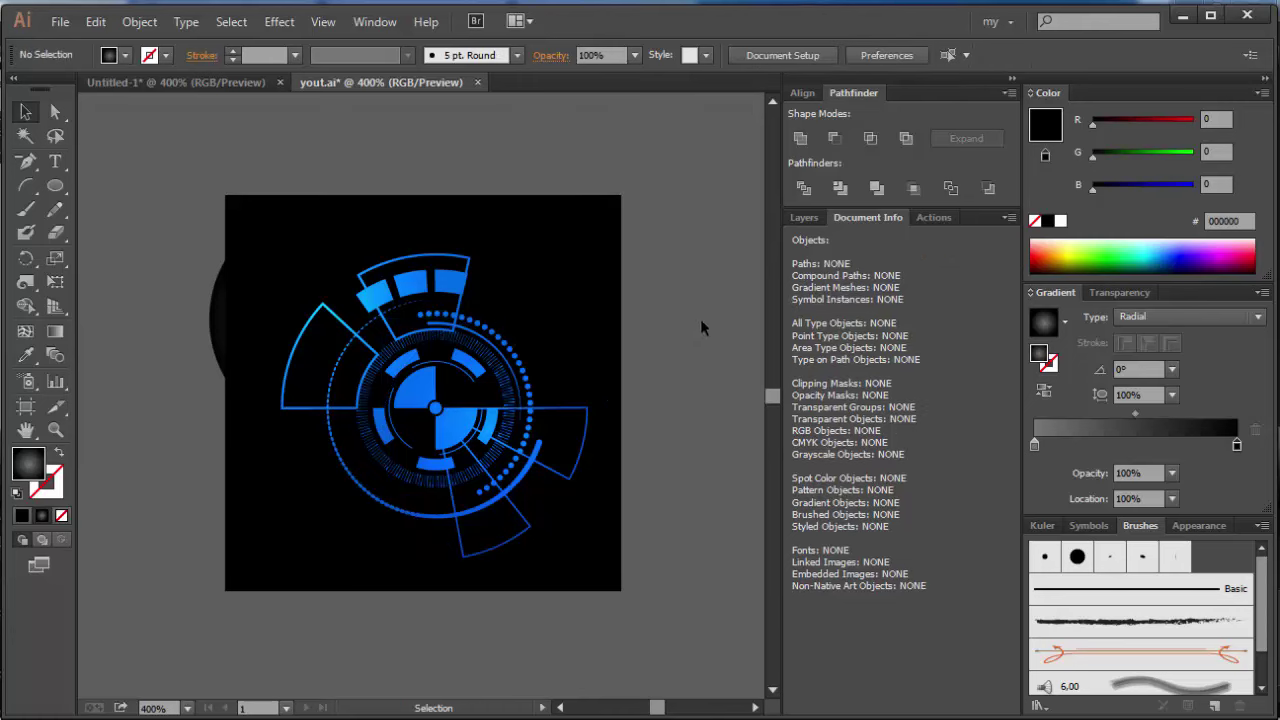
click(605, 320)
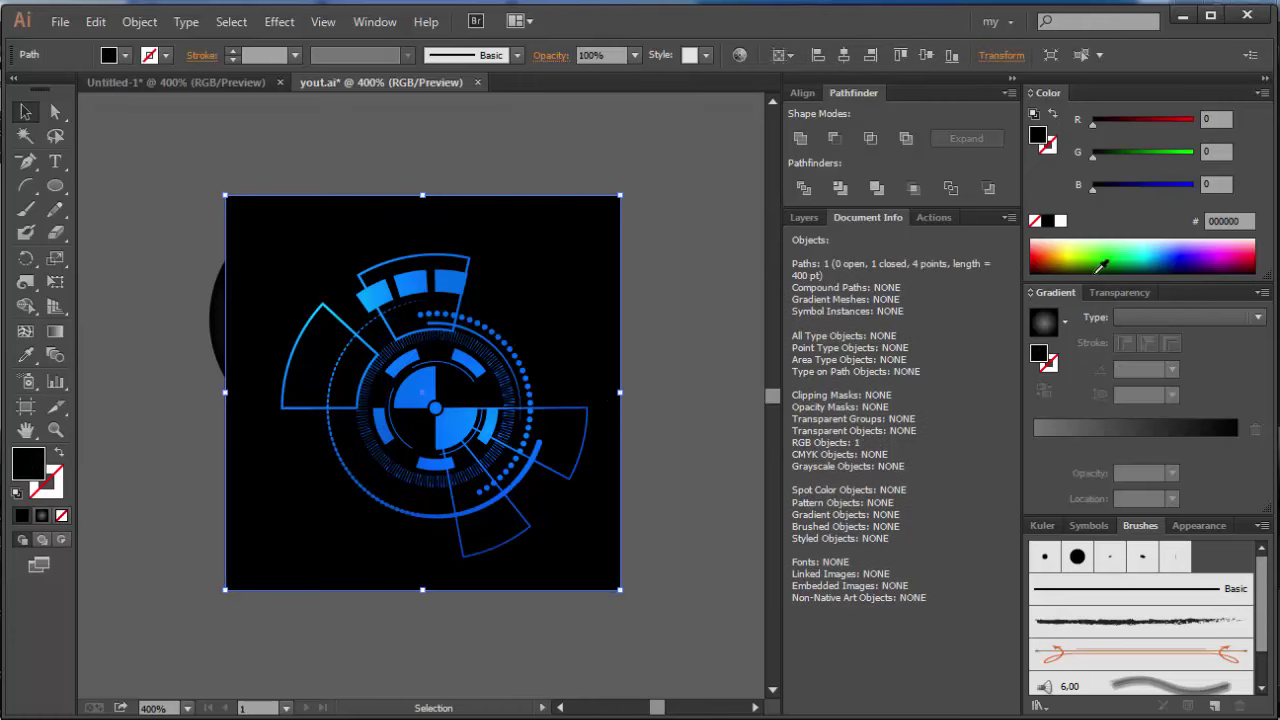
- Fill the background with a dark blue 000E35 radial gradient, removing the light stop
click(1140, 430)
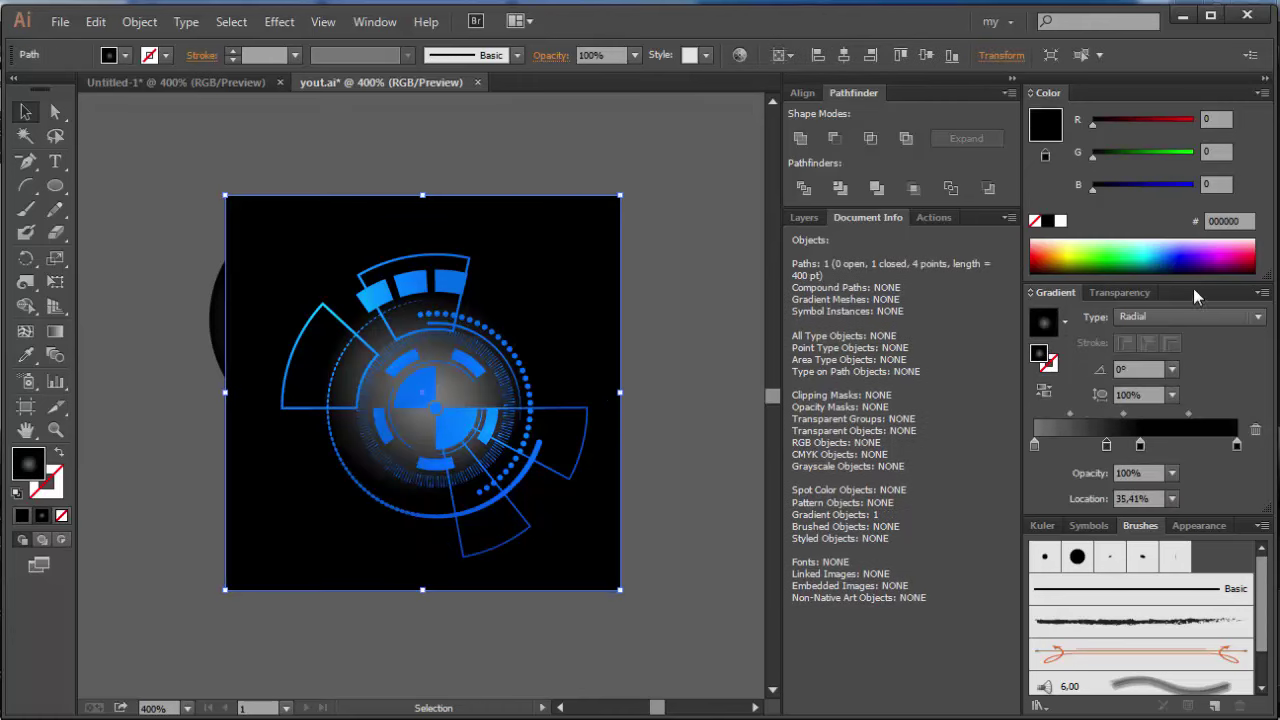
click(1175, 262)
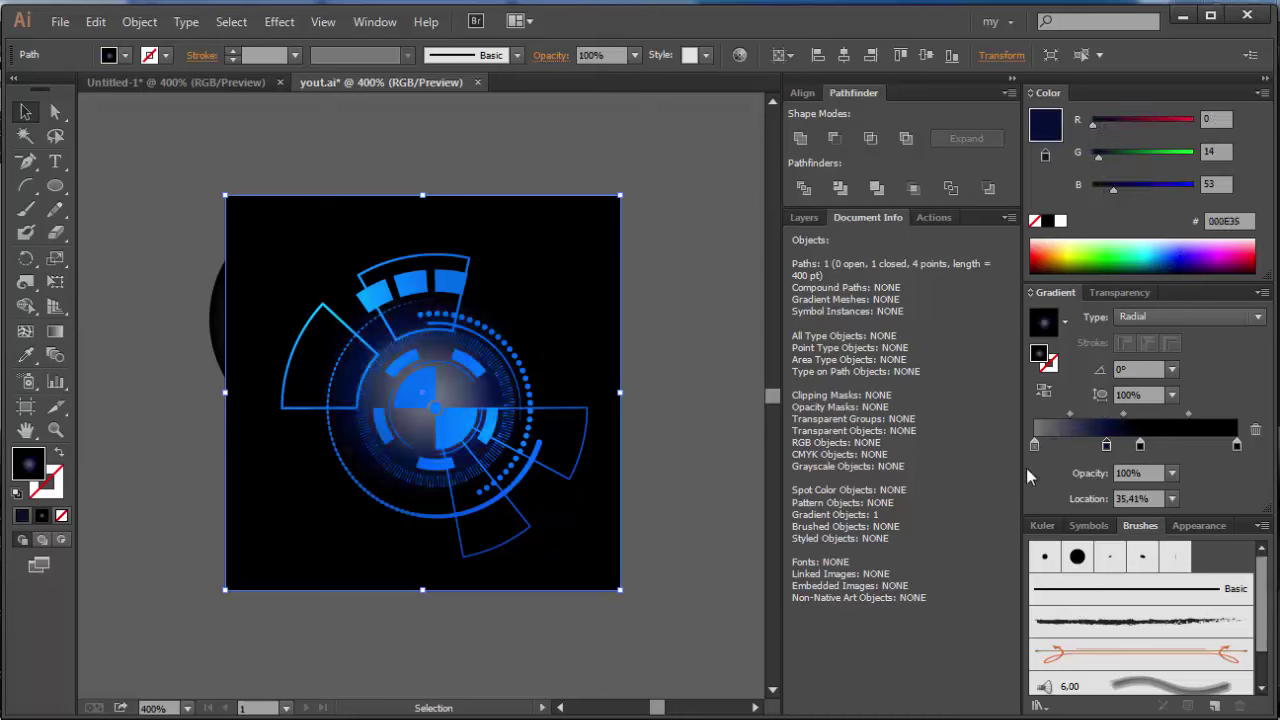
drag(1034, 444, 1030, 490)
mouse_move(1140, 444)
mouse_down()
mouse_move(1157, 444)
mouse_move(1106, 490)
mouse_move(1006, 449)
mouse_up()
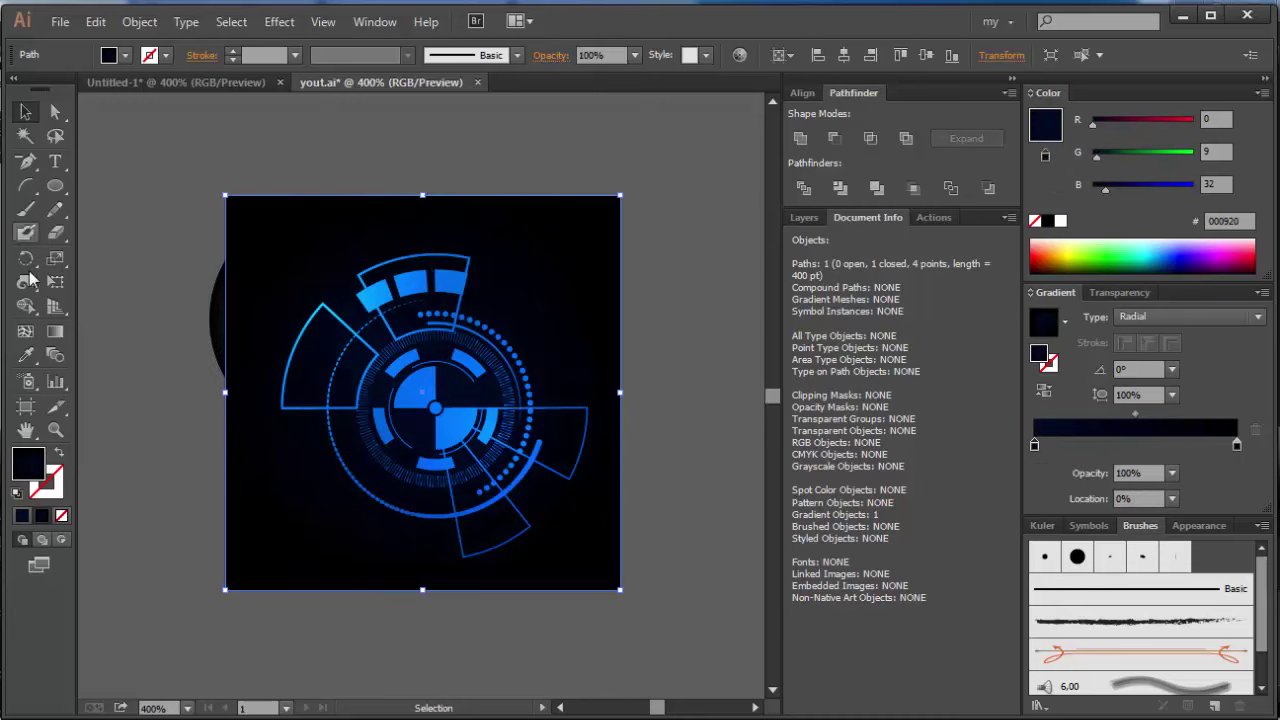
- Drag the background gradient out from the HUD centre with the Gradient tool
click(55, 331)
mouse_move(378, 372)
mouse_down()
mouse_move(492, 453)
mouse_move(614, 580)
mouse_up()
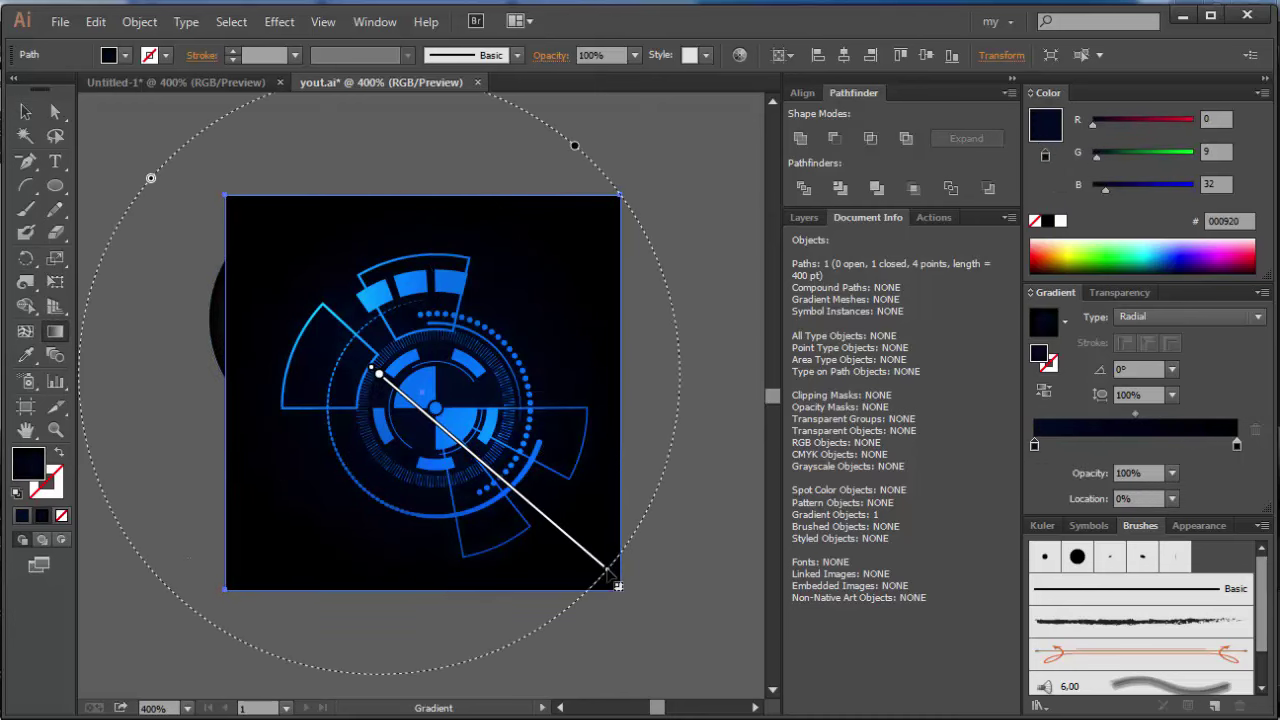
drag(428, 400, 668, 600)
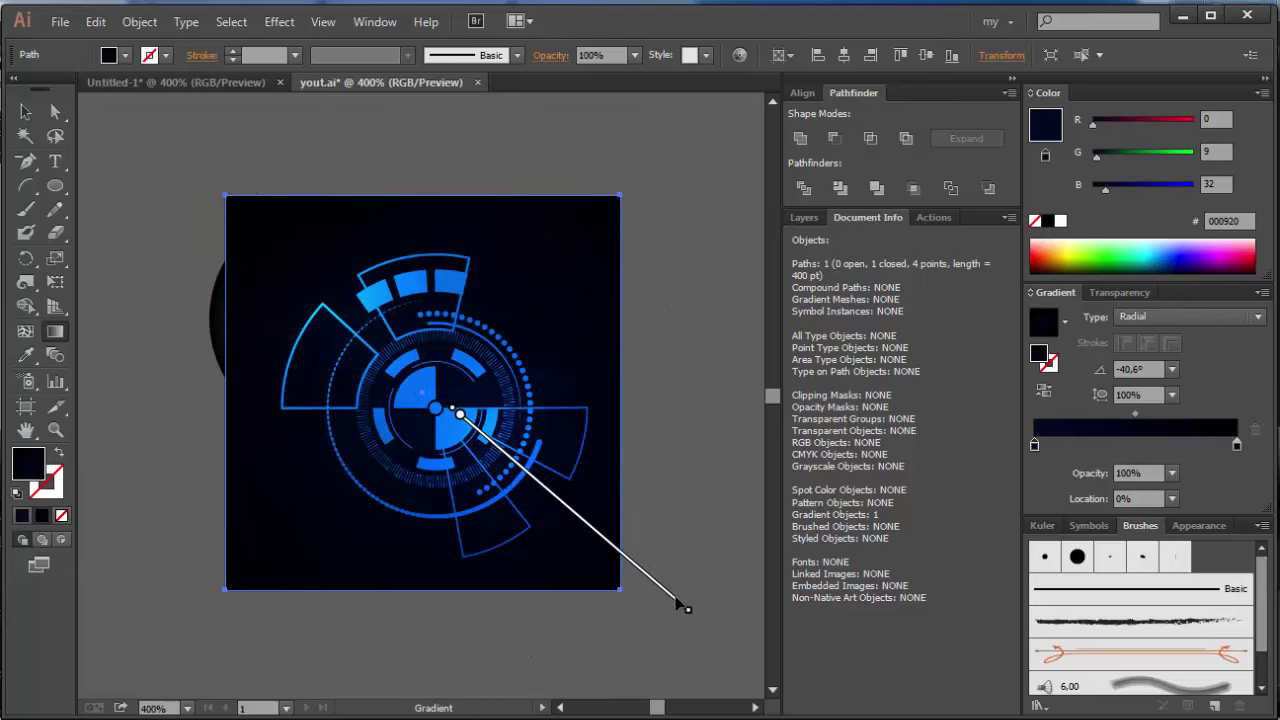
drag(440, 408, 668, 603)
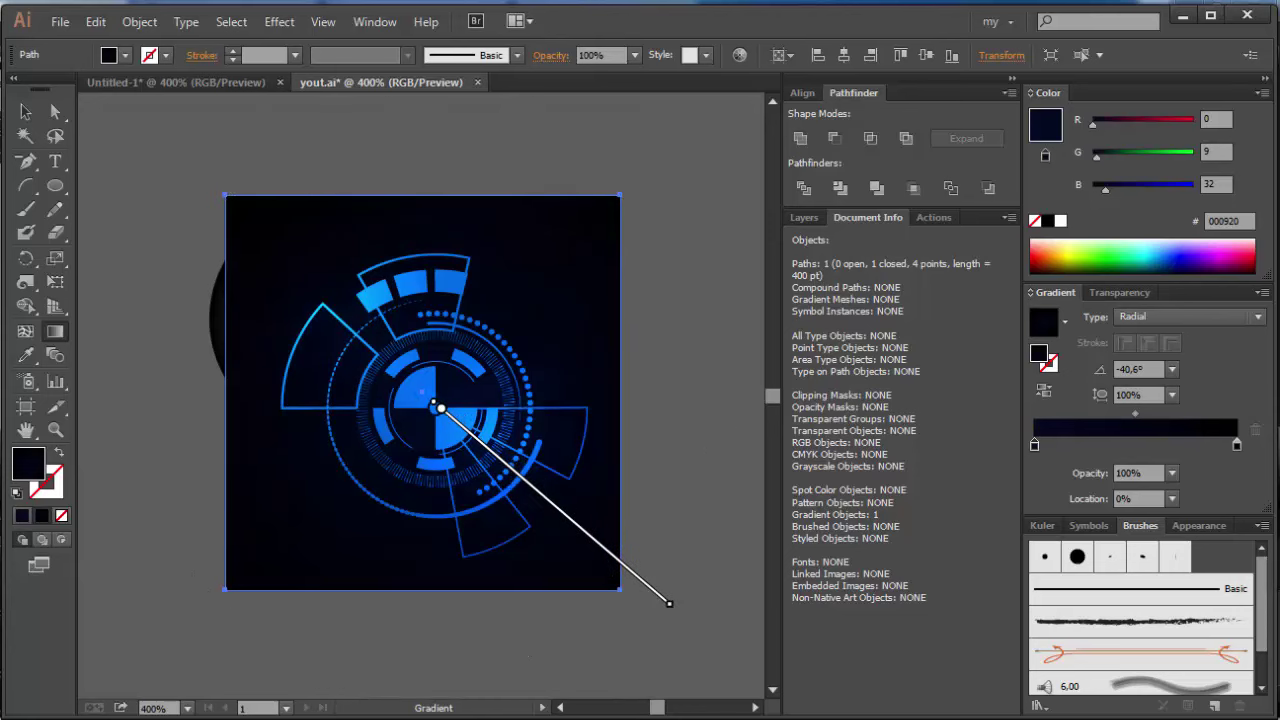
key(v)
click(662, 600)
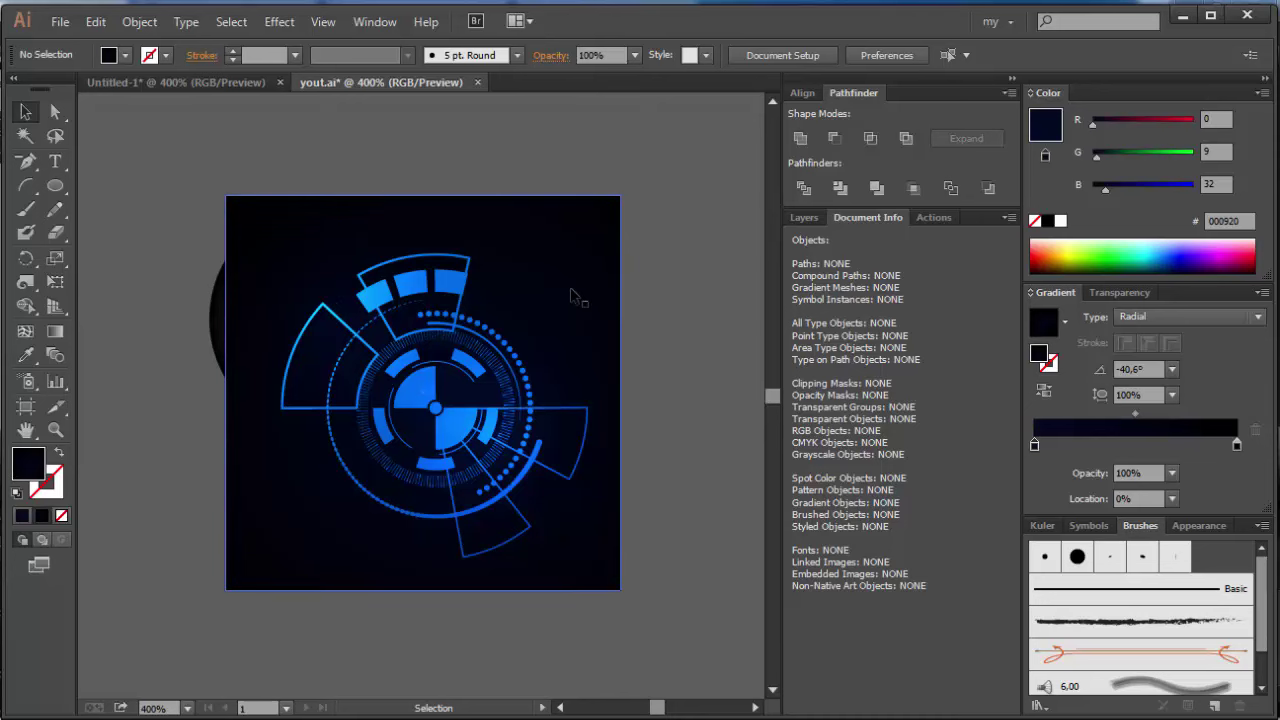
click(423, 407)
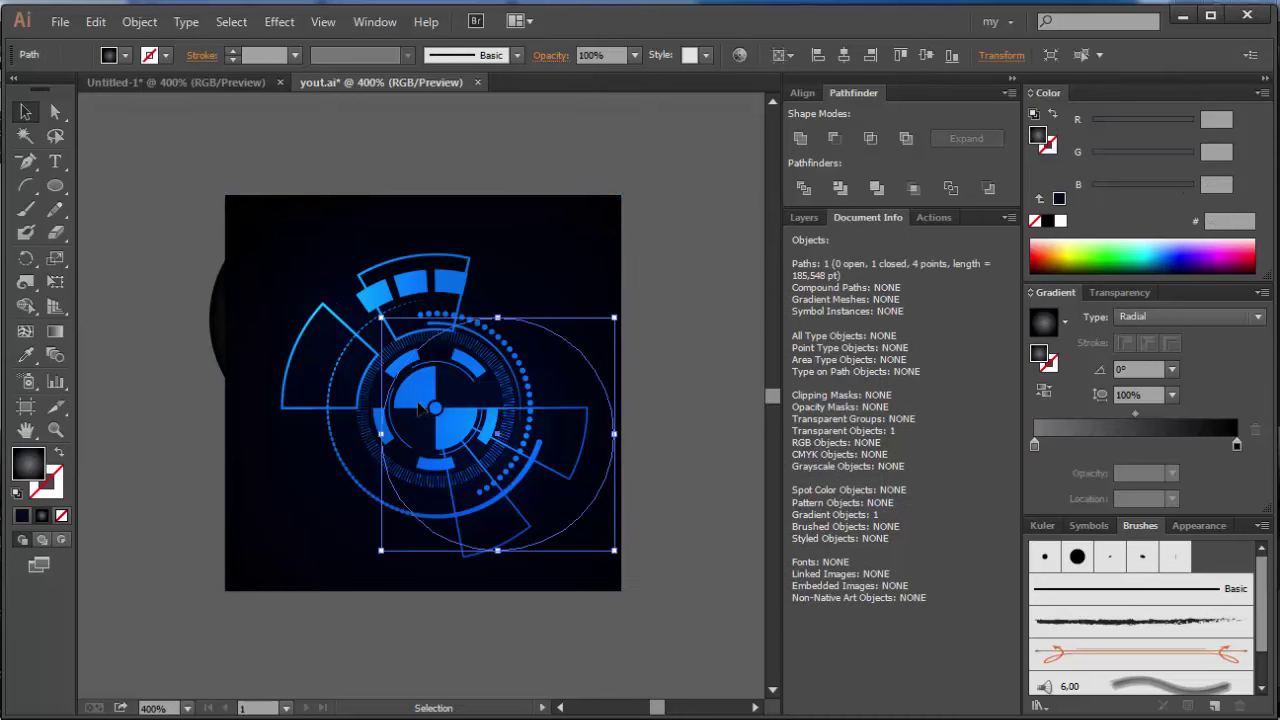
- Select the whole HUD group and switch its Color panel mode to Grayscale
click(355, 472)
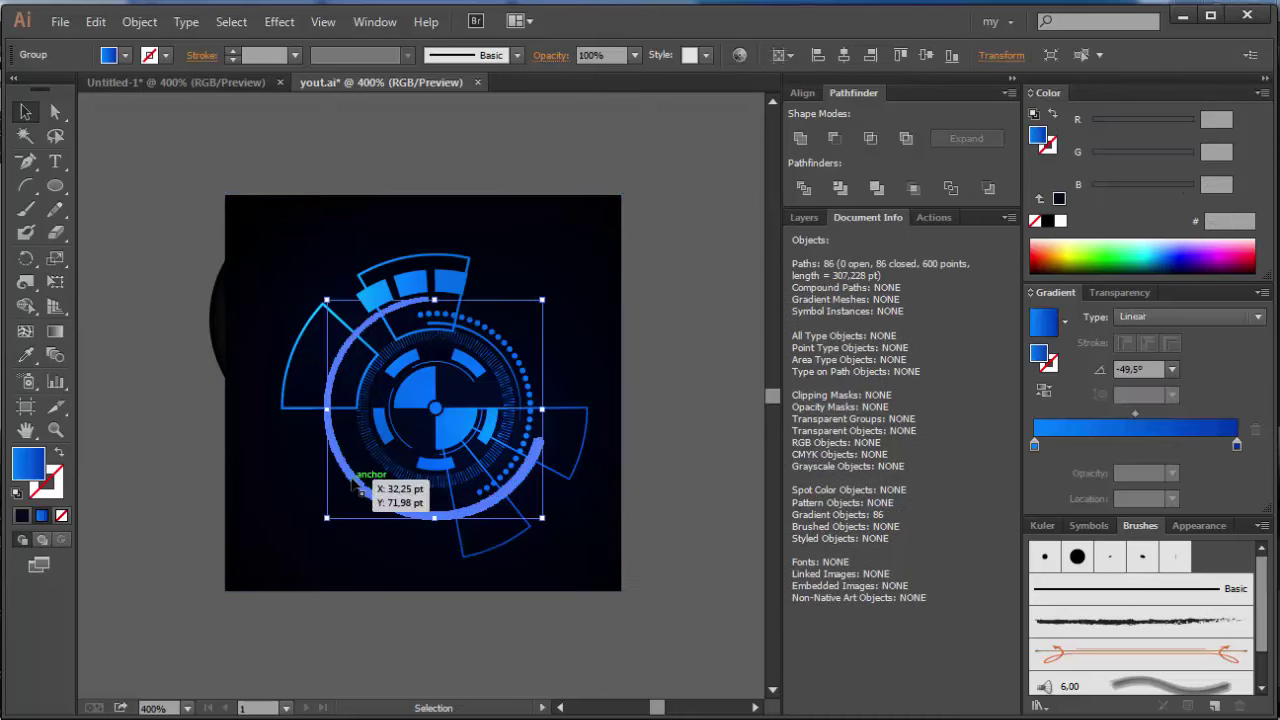
click(647, 296)
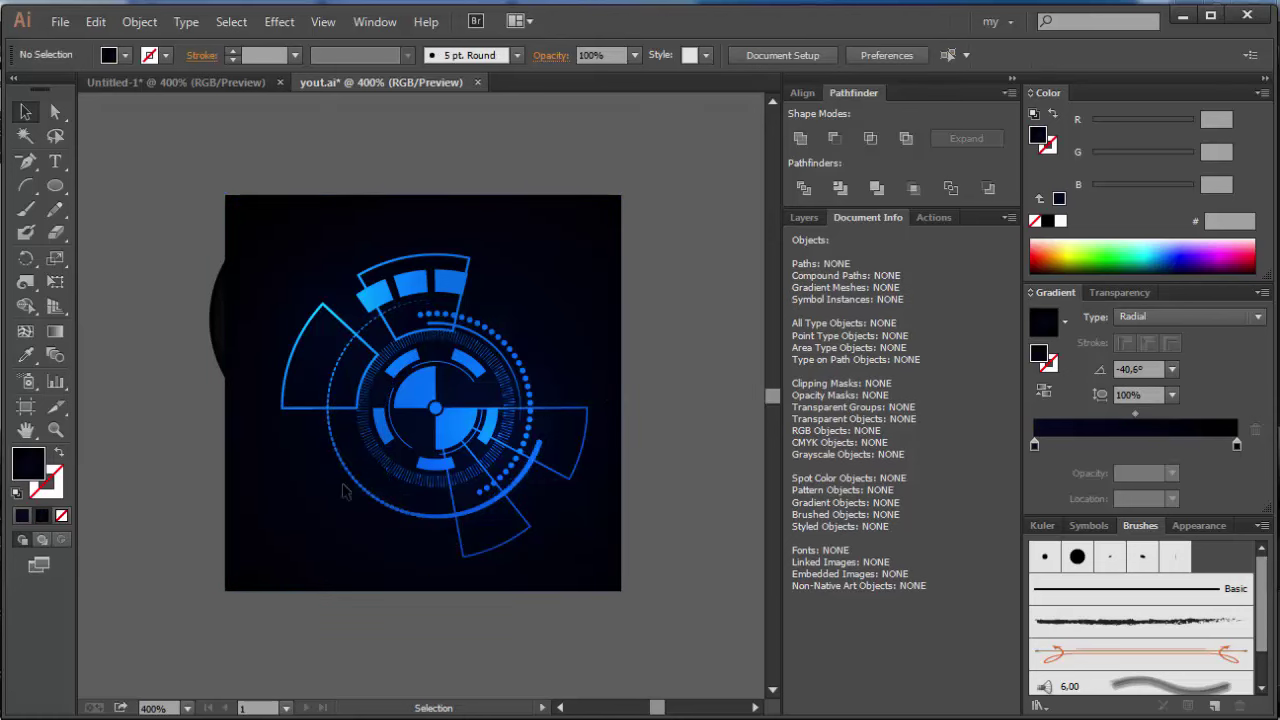
click(357, 485)
click(520, 510)
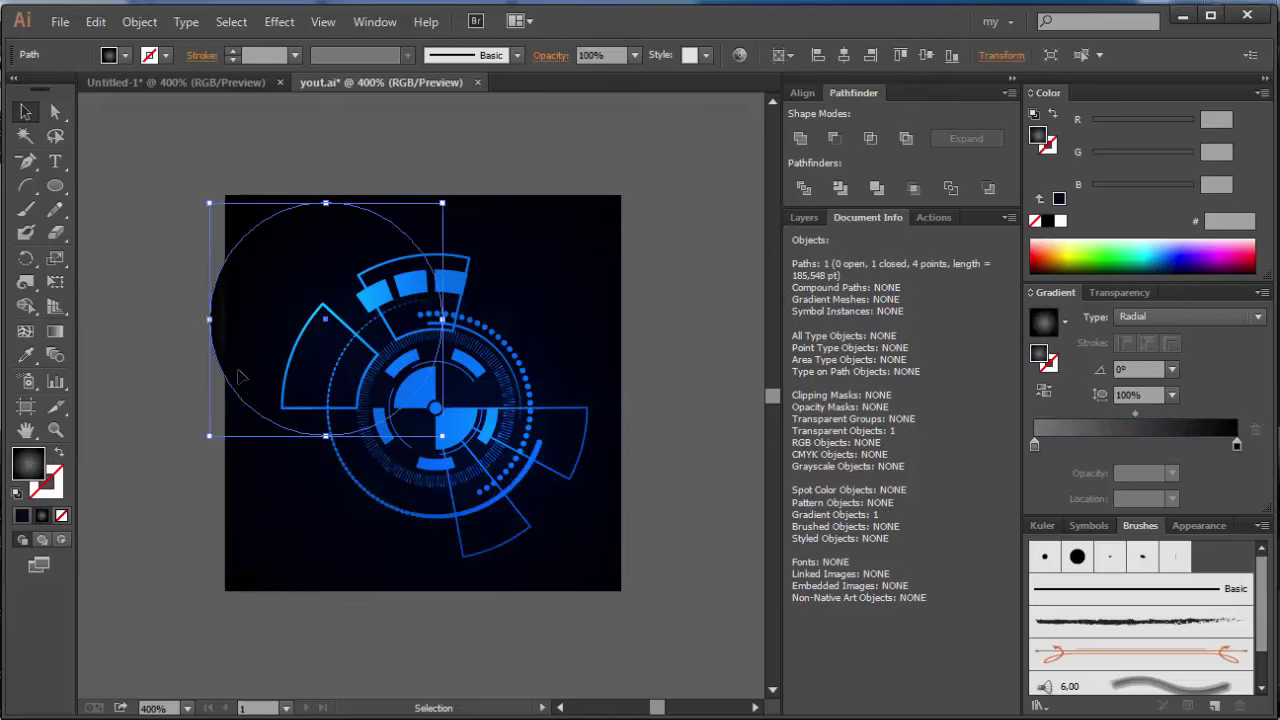
click(588, 528)
drag(630, 245, 293, 580)
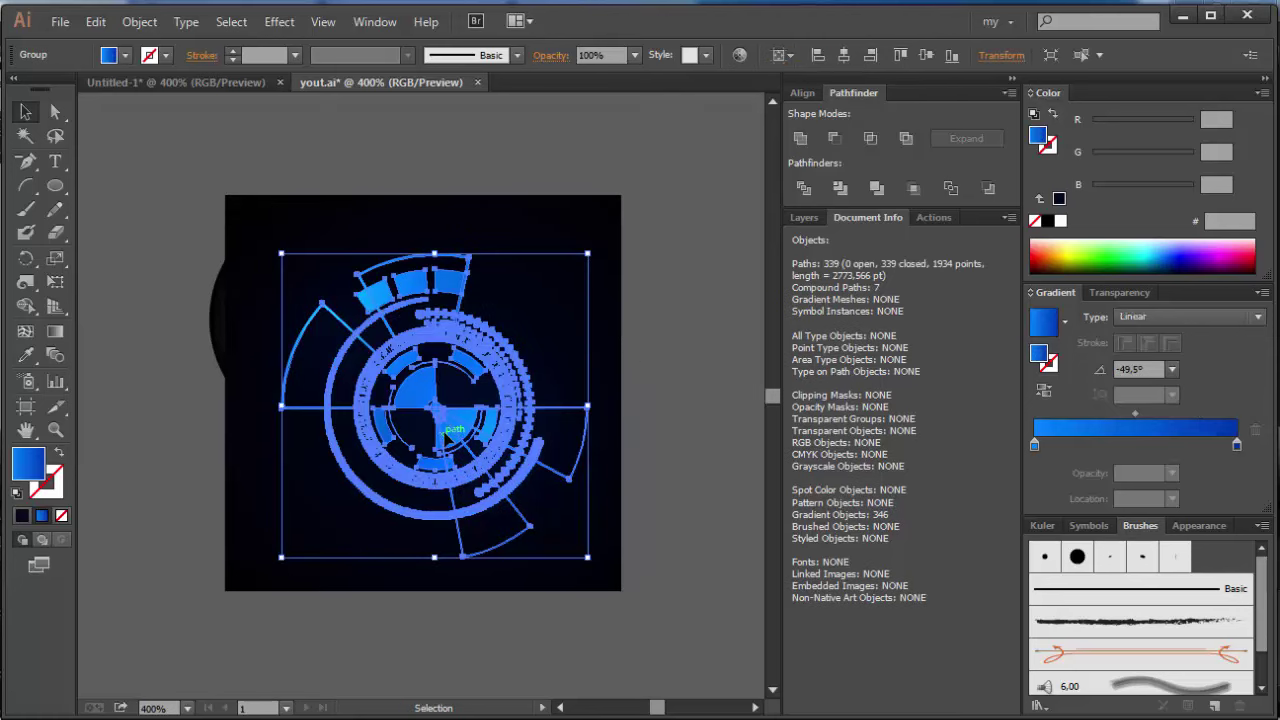
click(571, 323)
scroll(670, 445, down, 1)
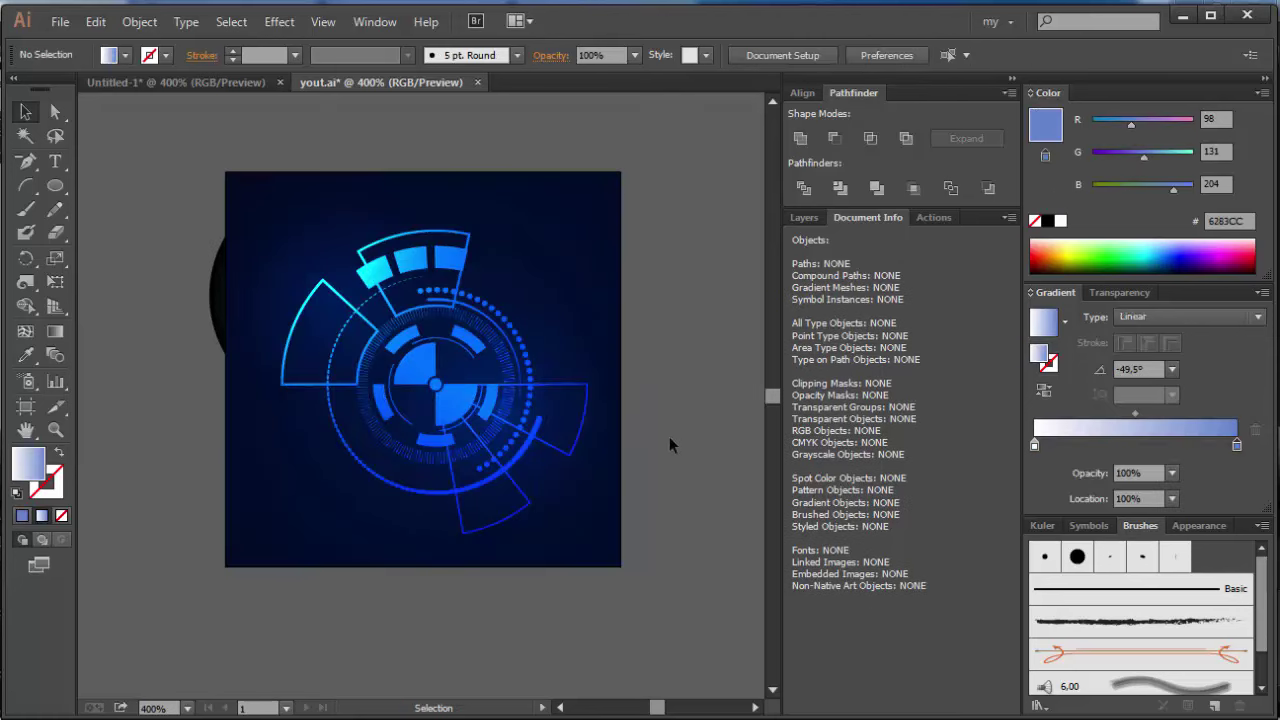
click(465, 537)
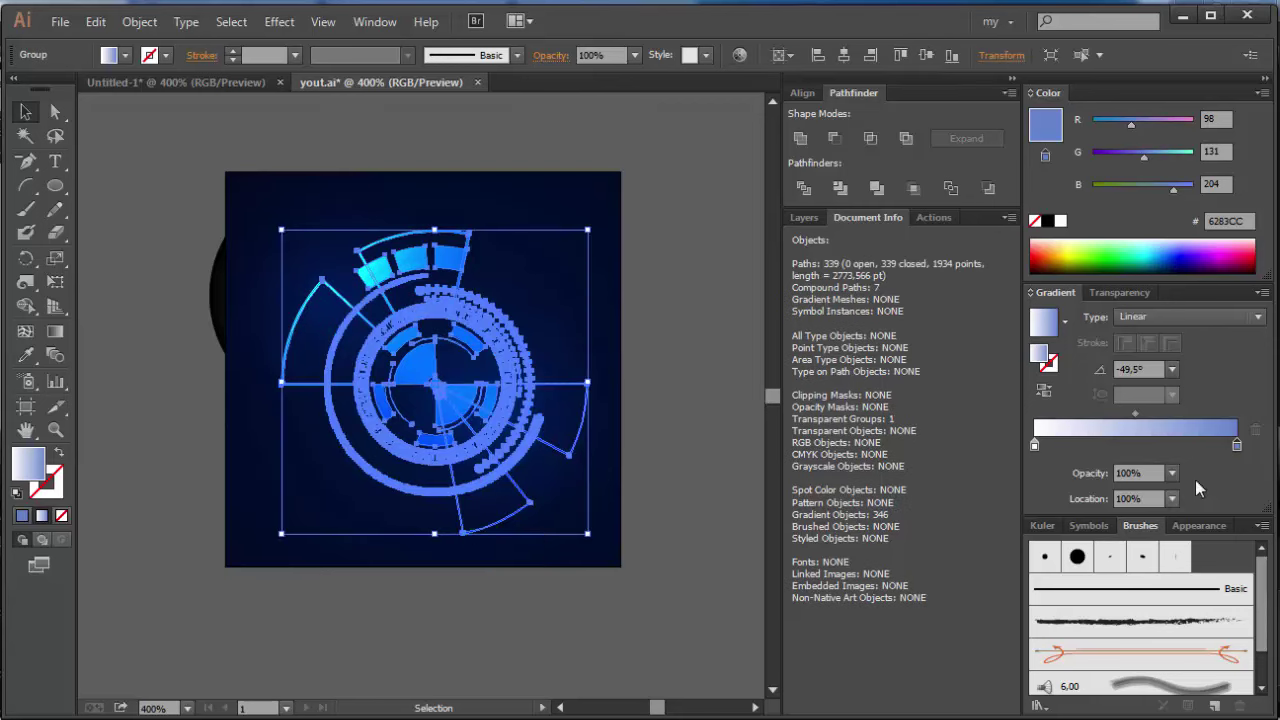
click(1262, 93)
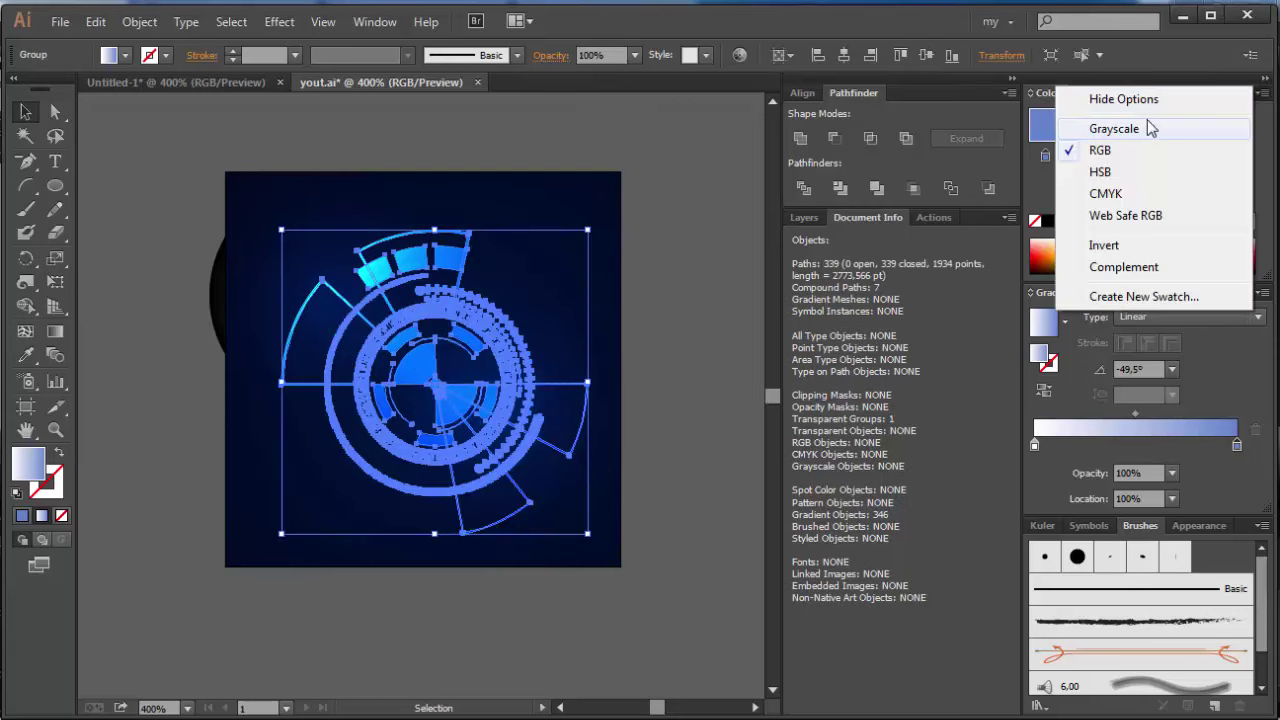
click(1080, 126)
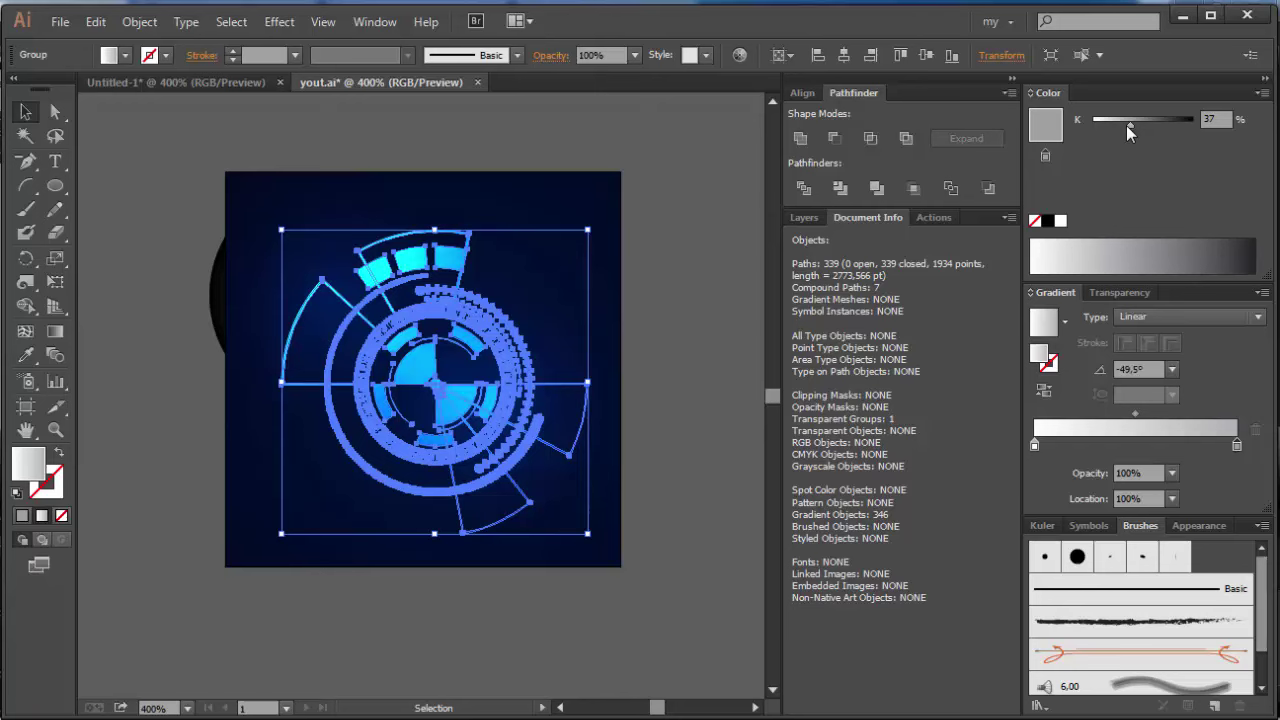
- Select the background square and its gradient's centre colour stop
click(720, 340)
click(590, 205)
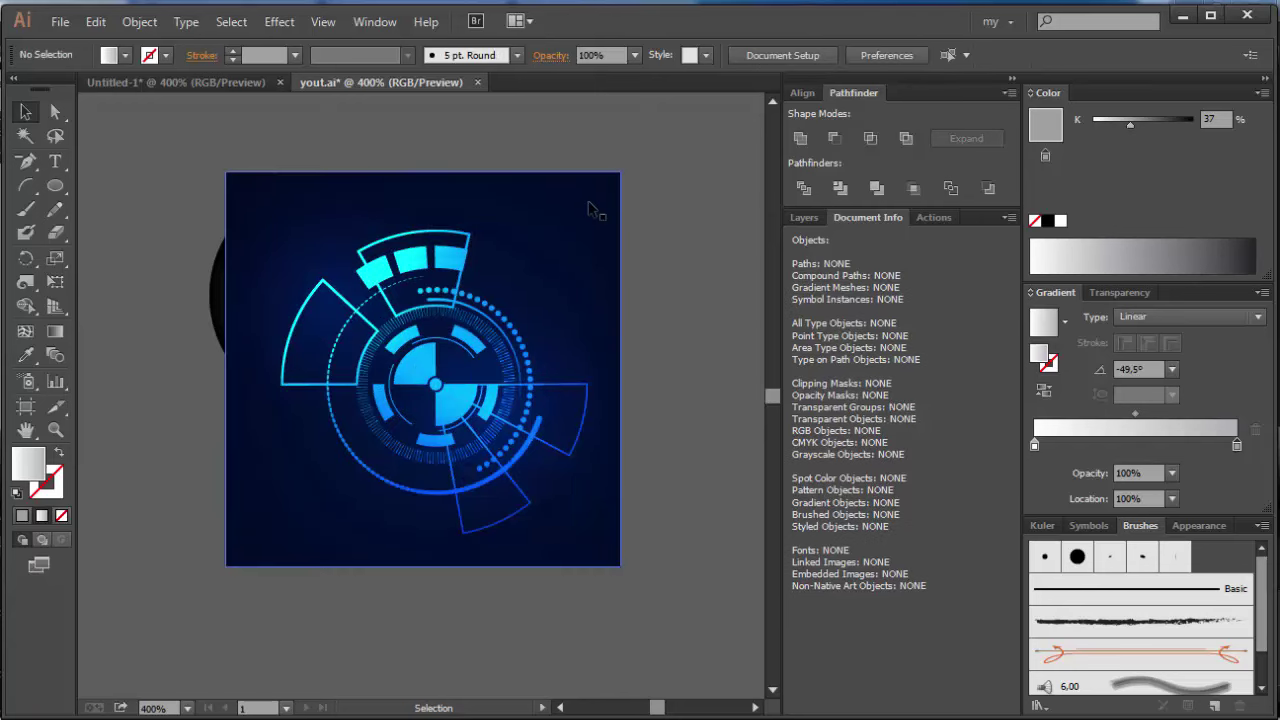
click(1034, 446)
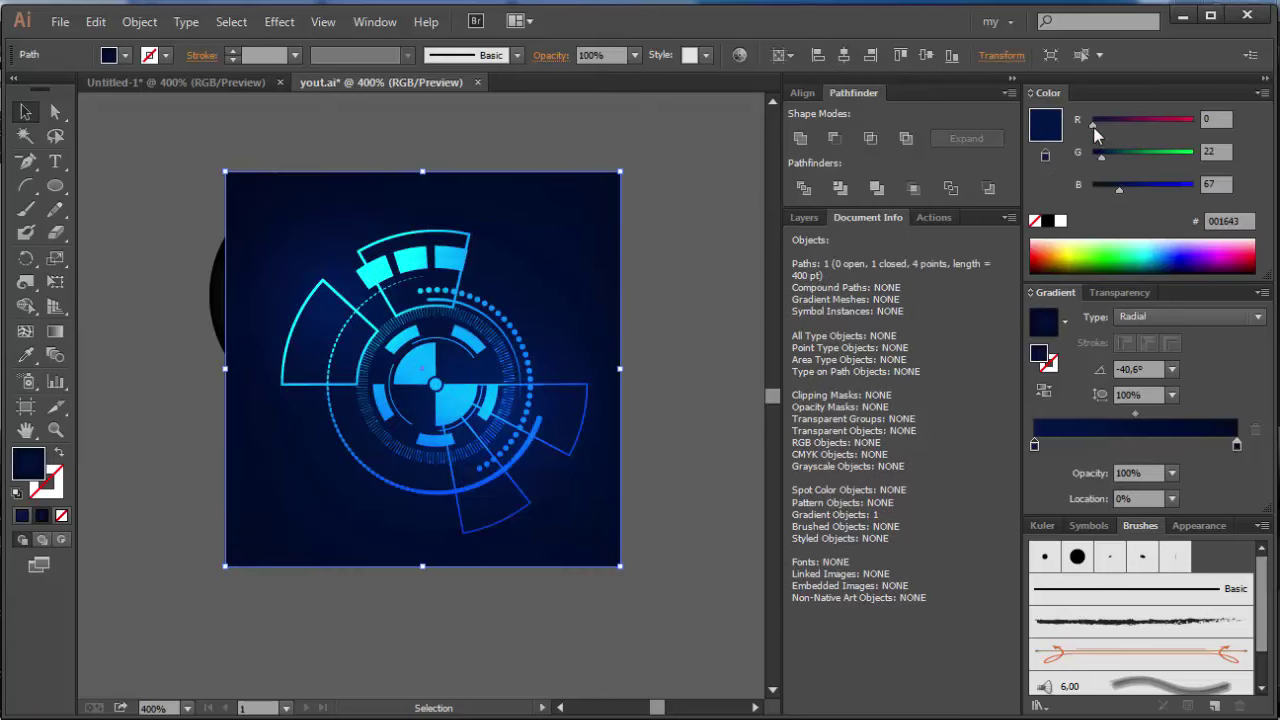
- Brighten the background gradient's centre stop to navy 0A162D and lighten its outer stop
drag(1094, 127, 1133, 191)
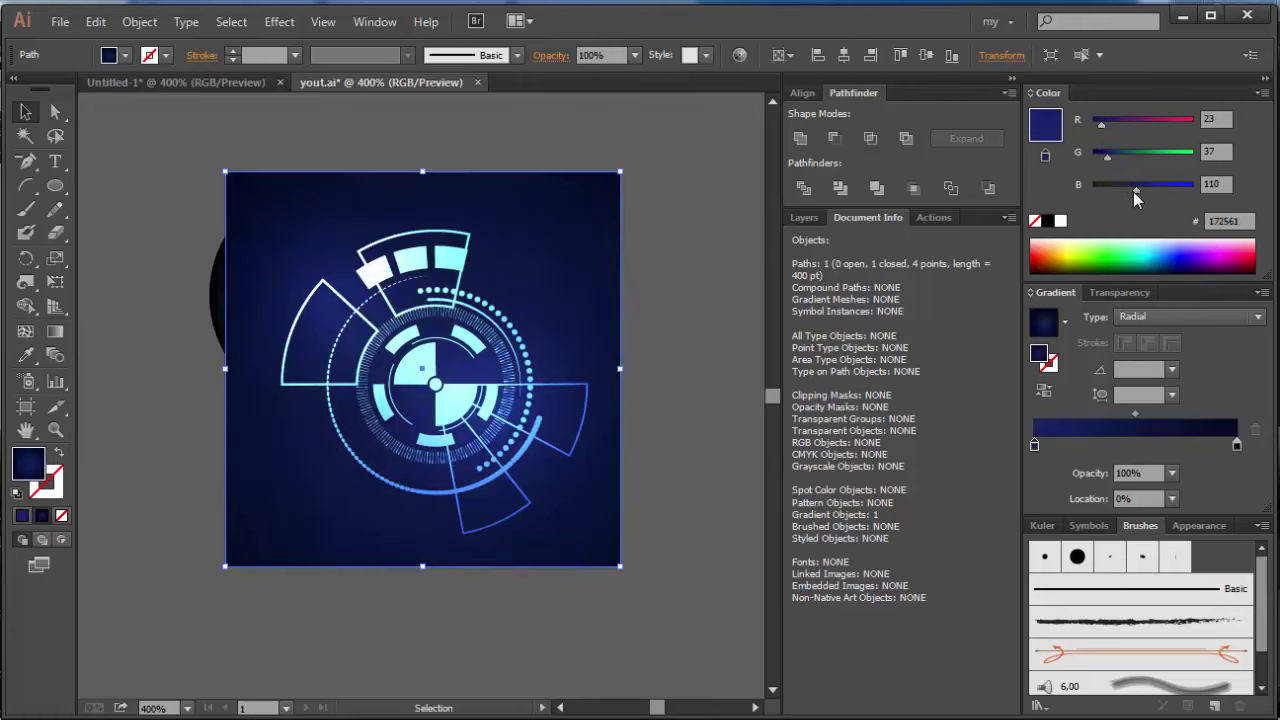
drag(1103, 125, 1098, 125)
click(1101, 125)
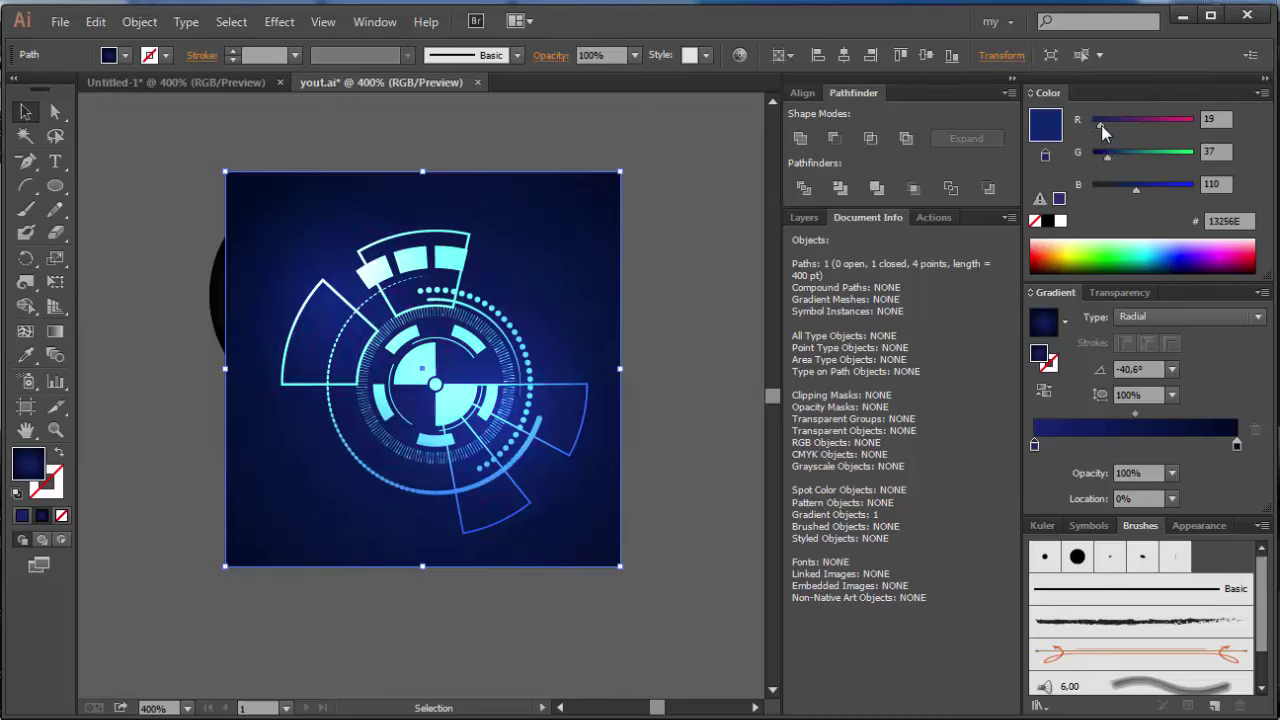
drag(1111, 159, 1119, 160)
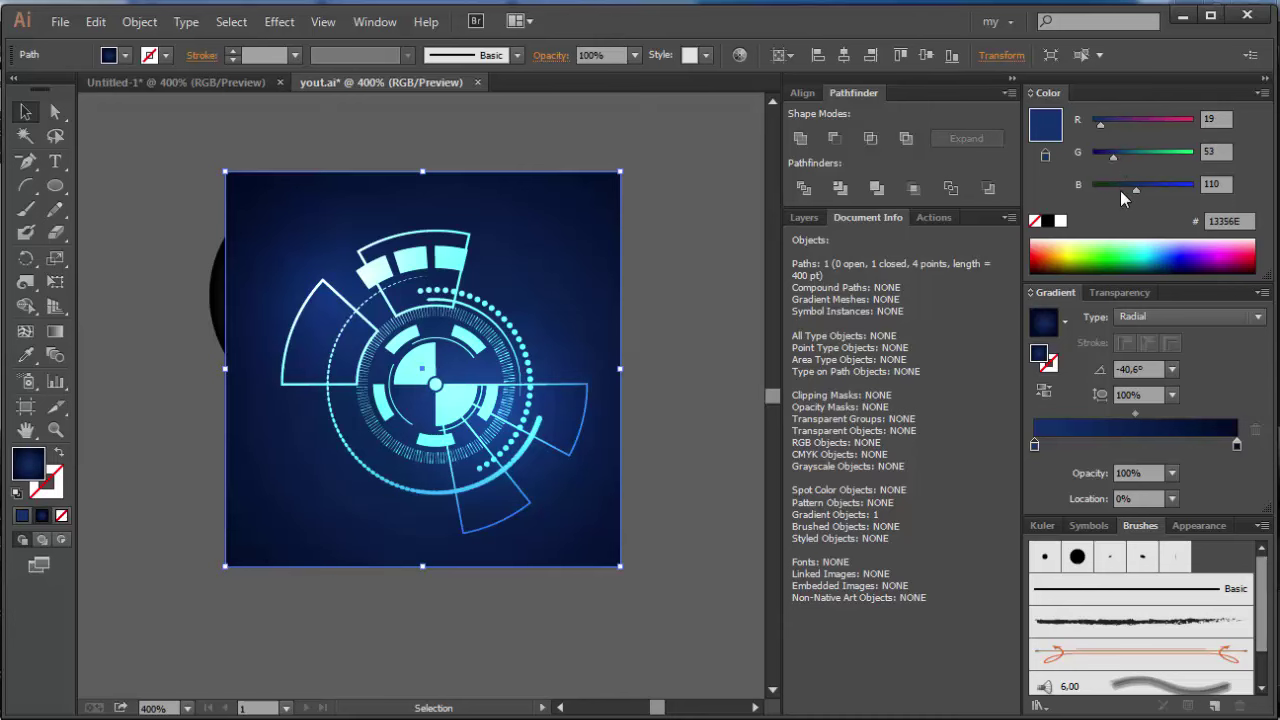
click(1237, 444)
drag(1094, 124, 1112, 189)
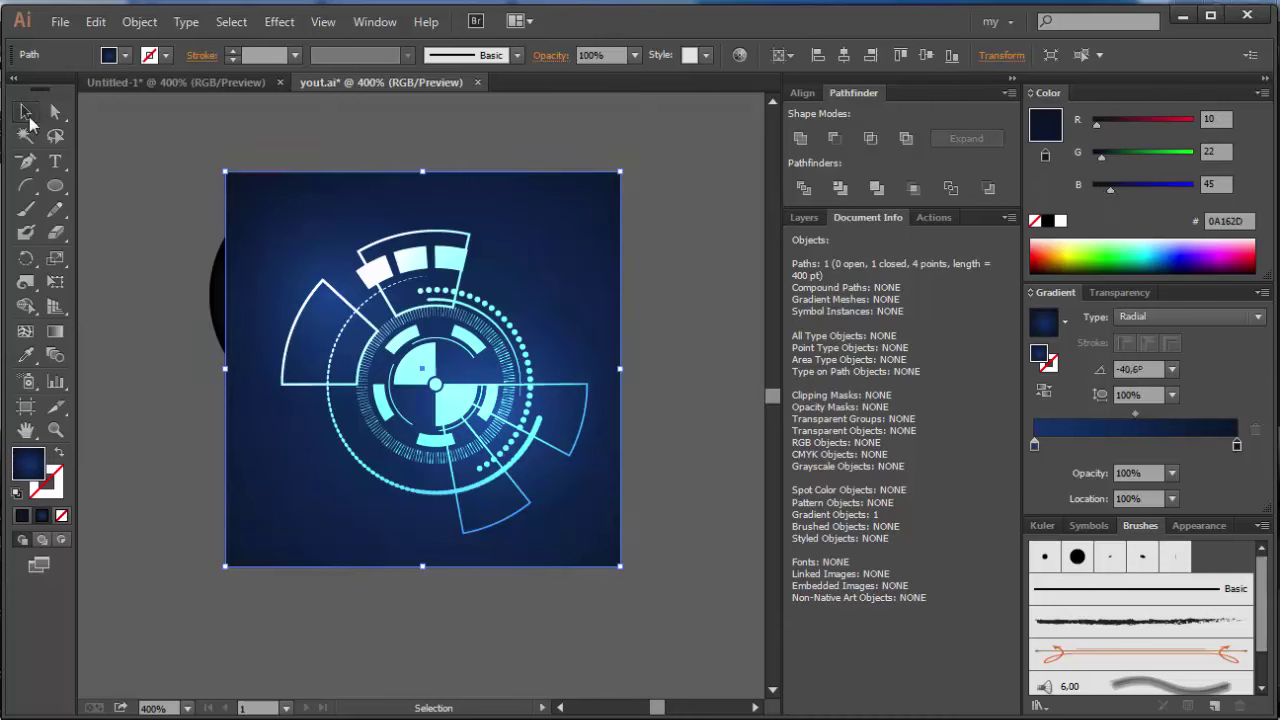
- Move the glow circle toward the upper left and shrink it about its centre
click(160, 126)
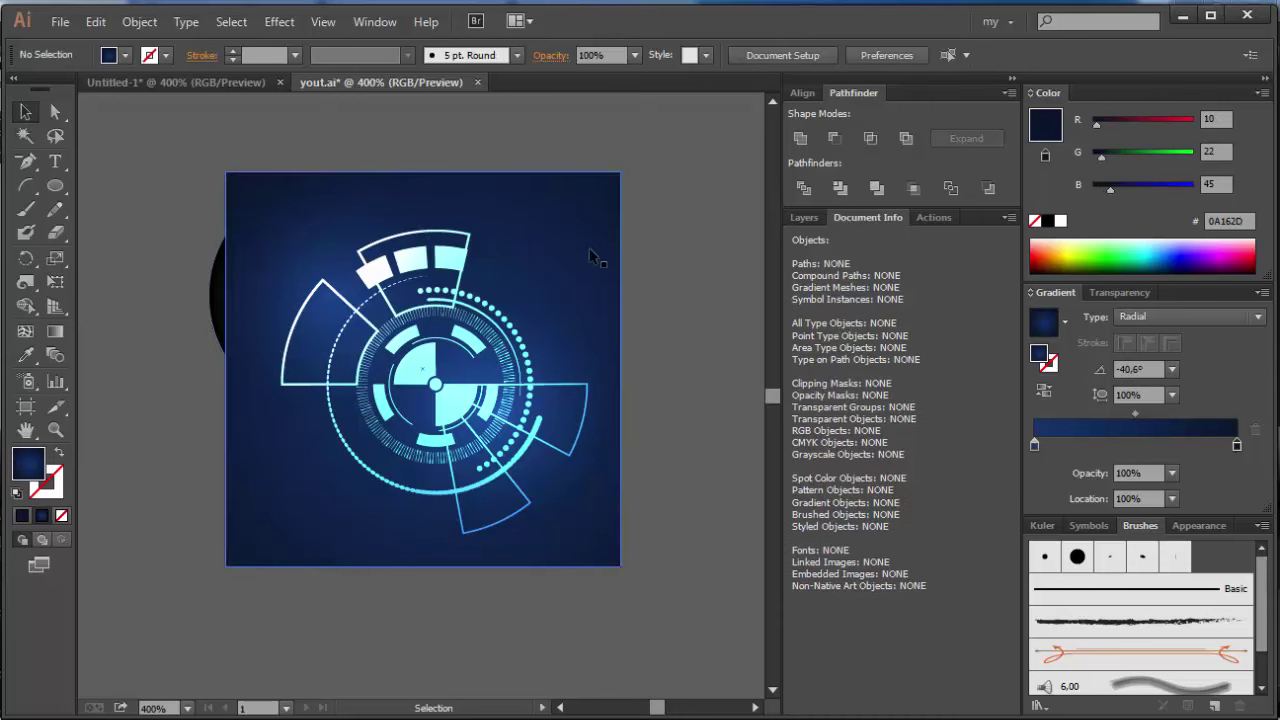
click(590, 300)
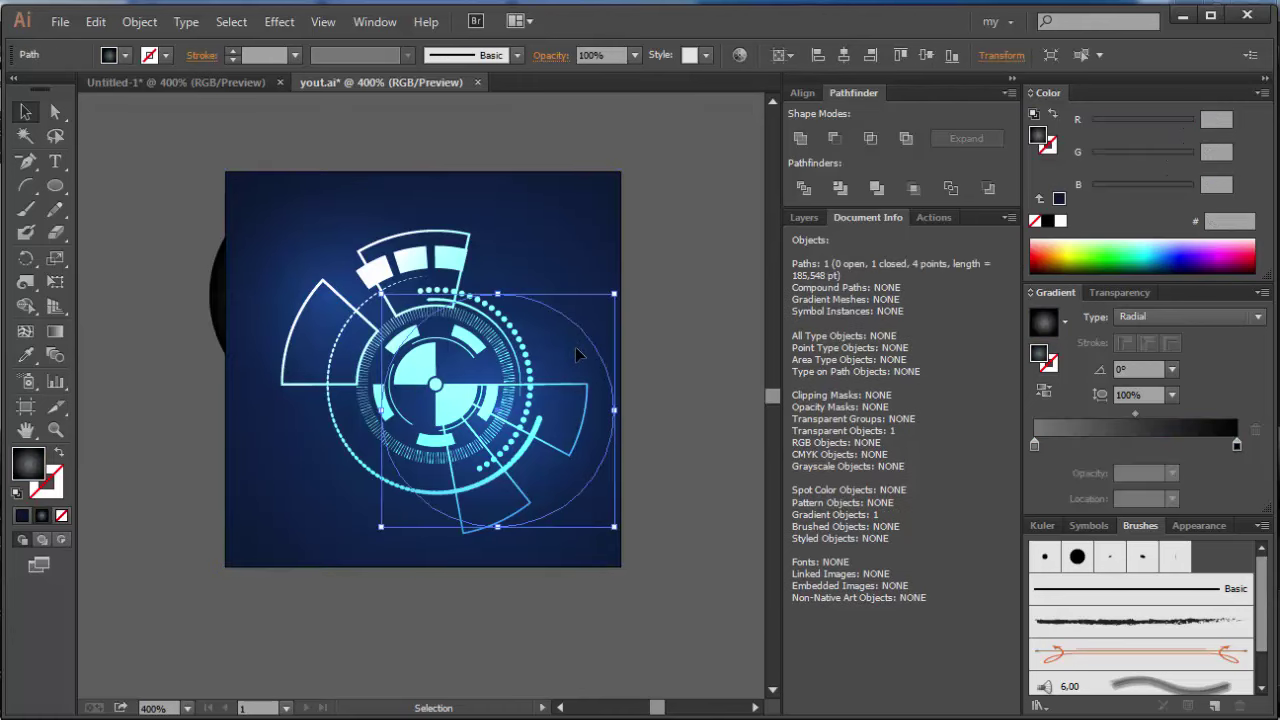
mouse_move(563, 325)
mouse_down()
mouse_move(567, 287)
mouse_move(405, 253)
mouse_up()
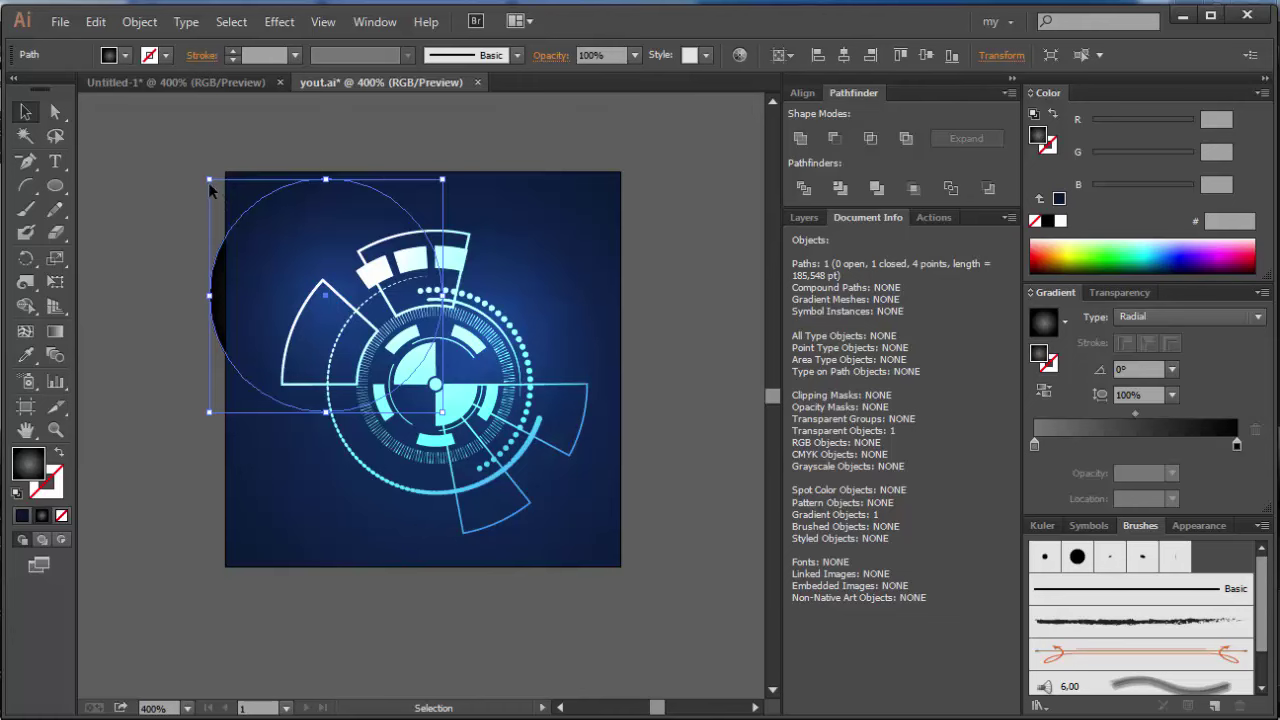
drag(208, 180, 246, 215)
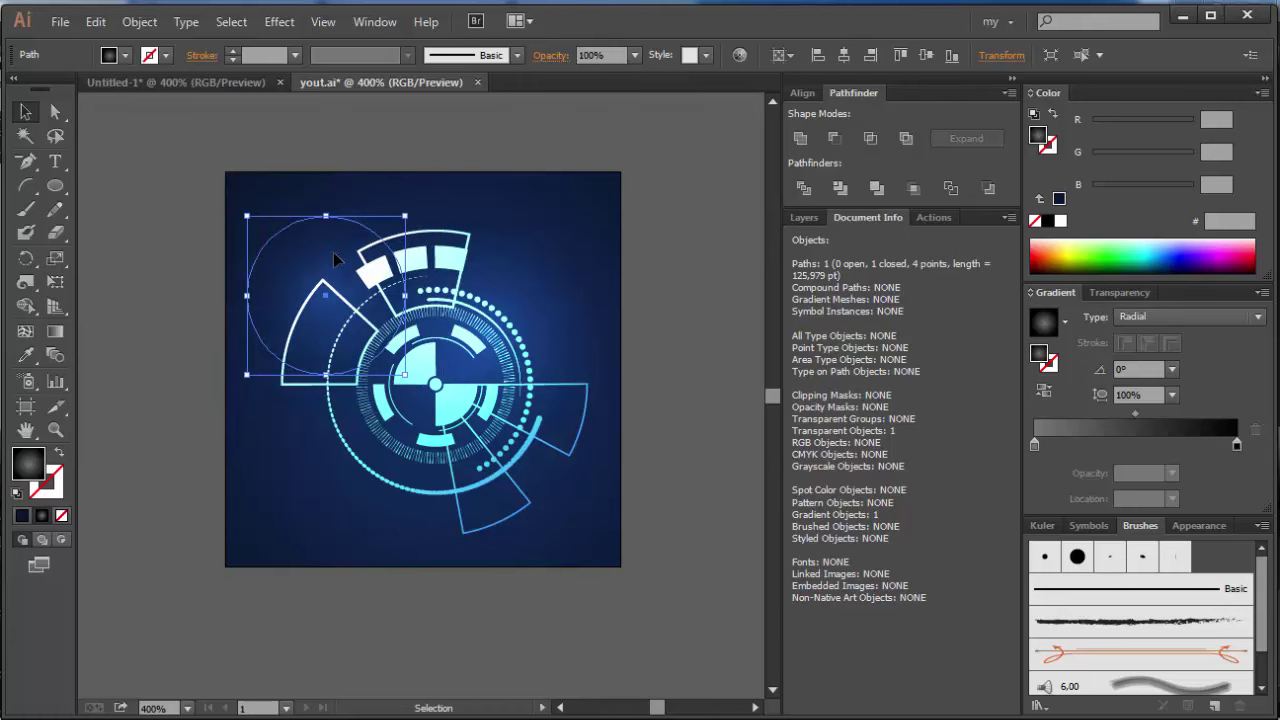
click(322, 150)
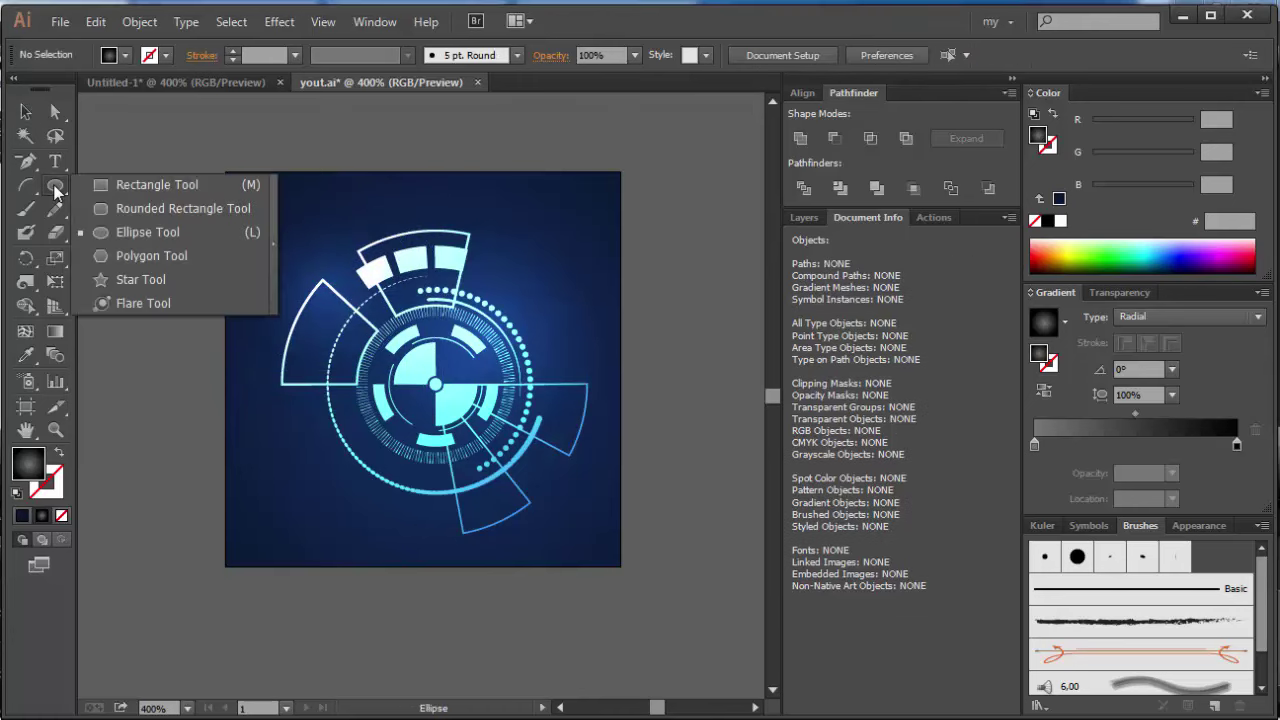
- Draw a large circle centred on the HUD with no fill and a light grey stroke
drag(55, 186, 290, 231)
drag(435, 360, 552, 378)
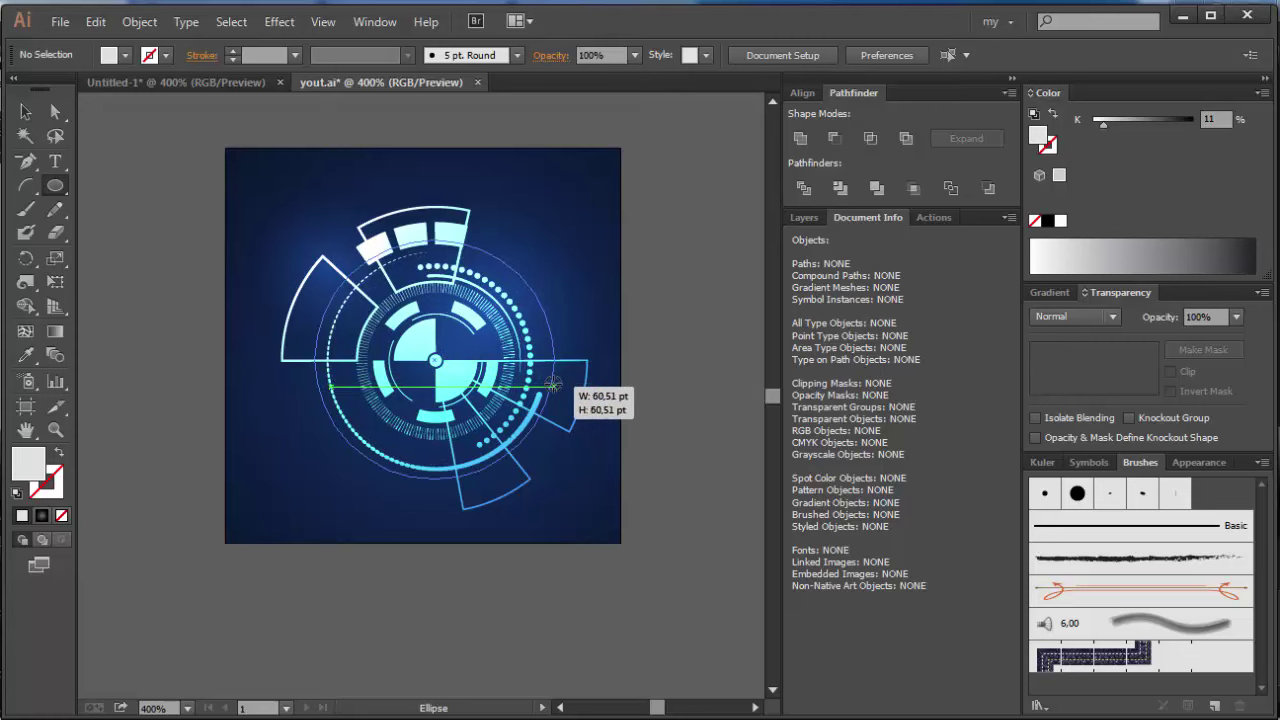
click(1035, 220)
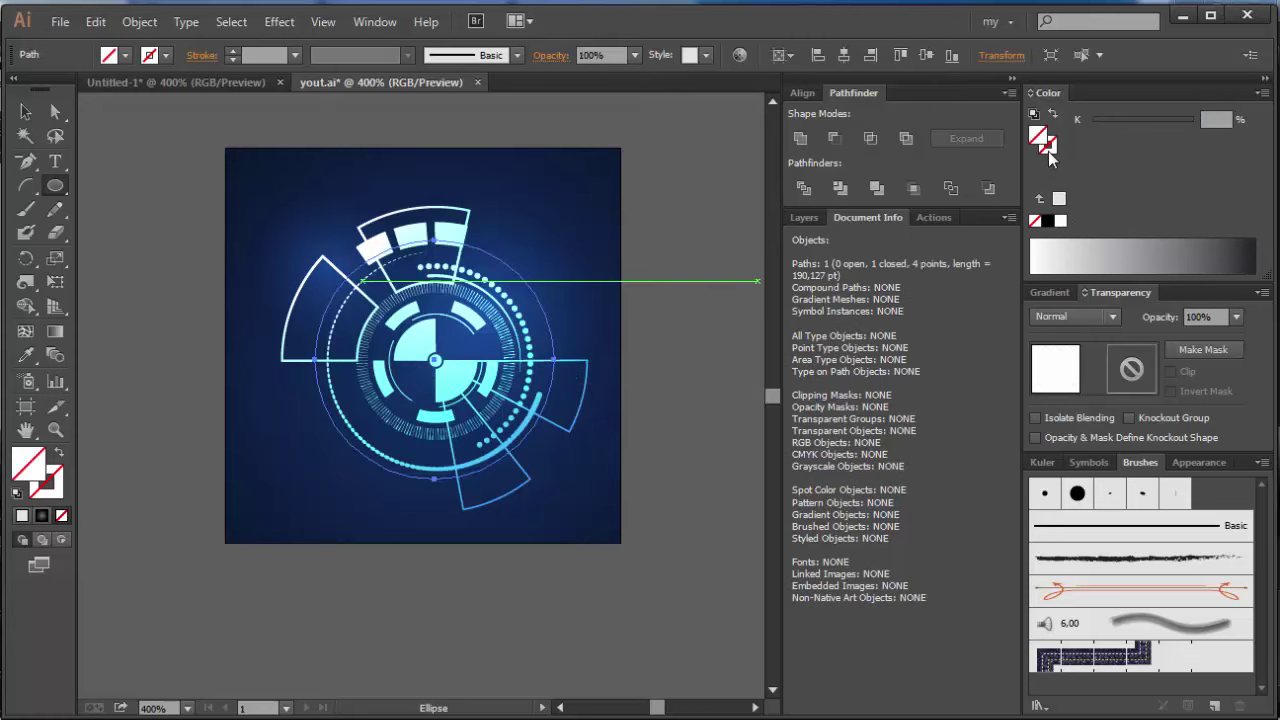
click(1058, 194)
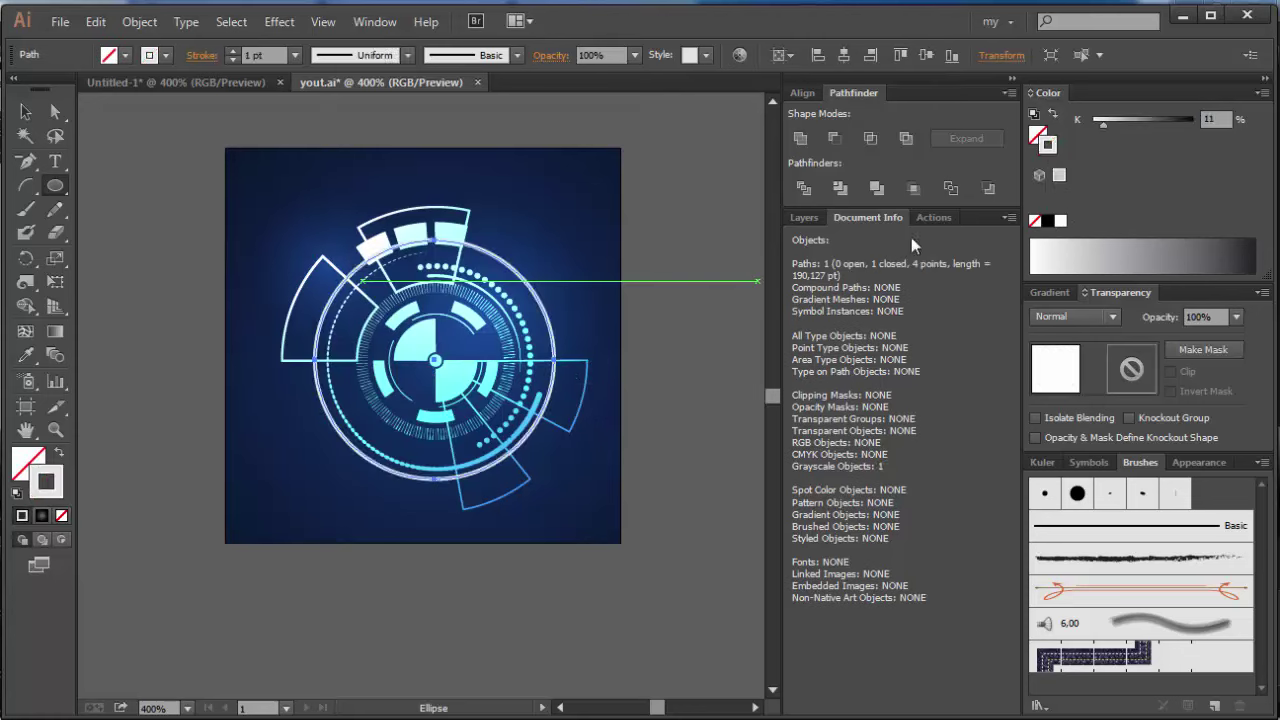
- Give the ring an 8 pt dashed stroke with dashes fitted evenly around it
click(201, 55)
click(5, 187)
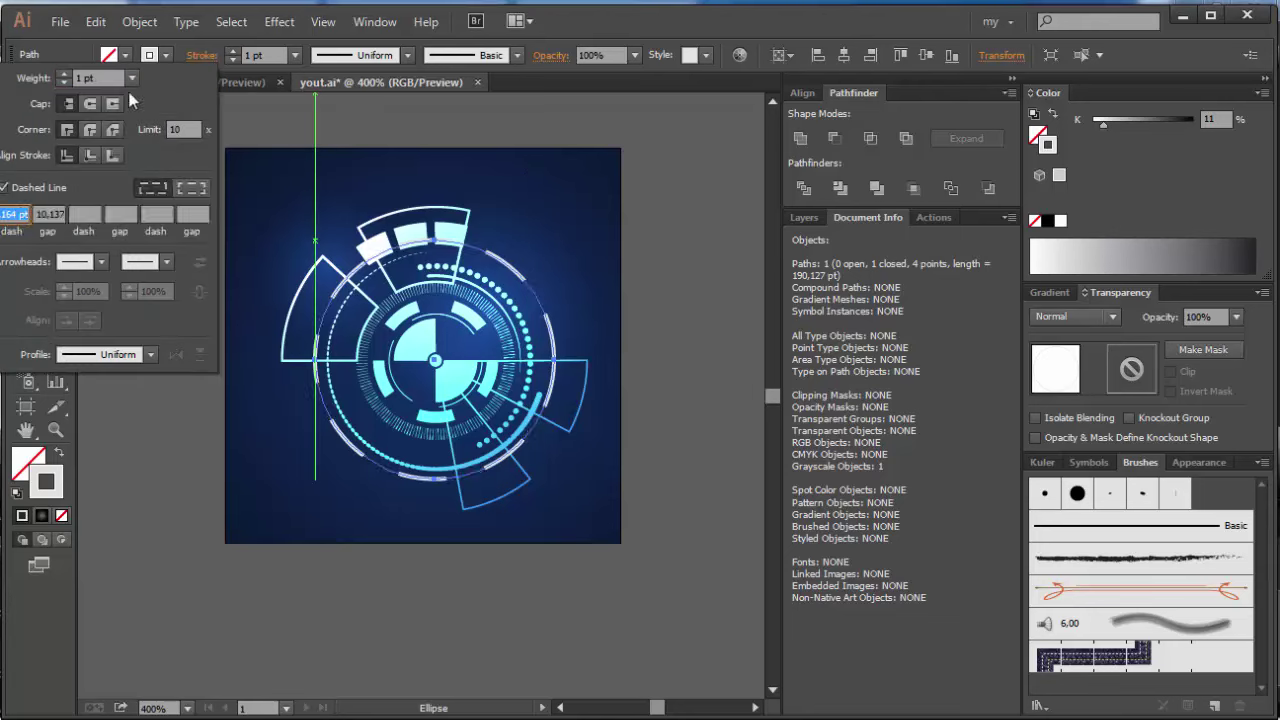
scroll(103, 78, up, 2)
scroll(103, 78, up, 2)
scroll(103, 78, up, 2)
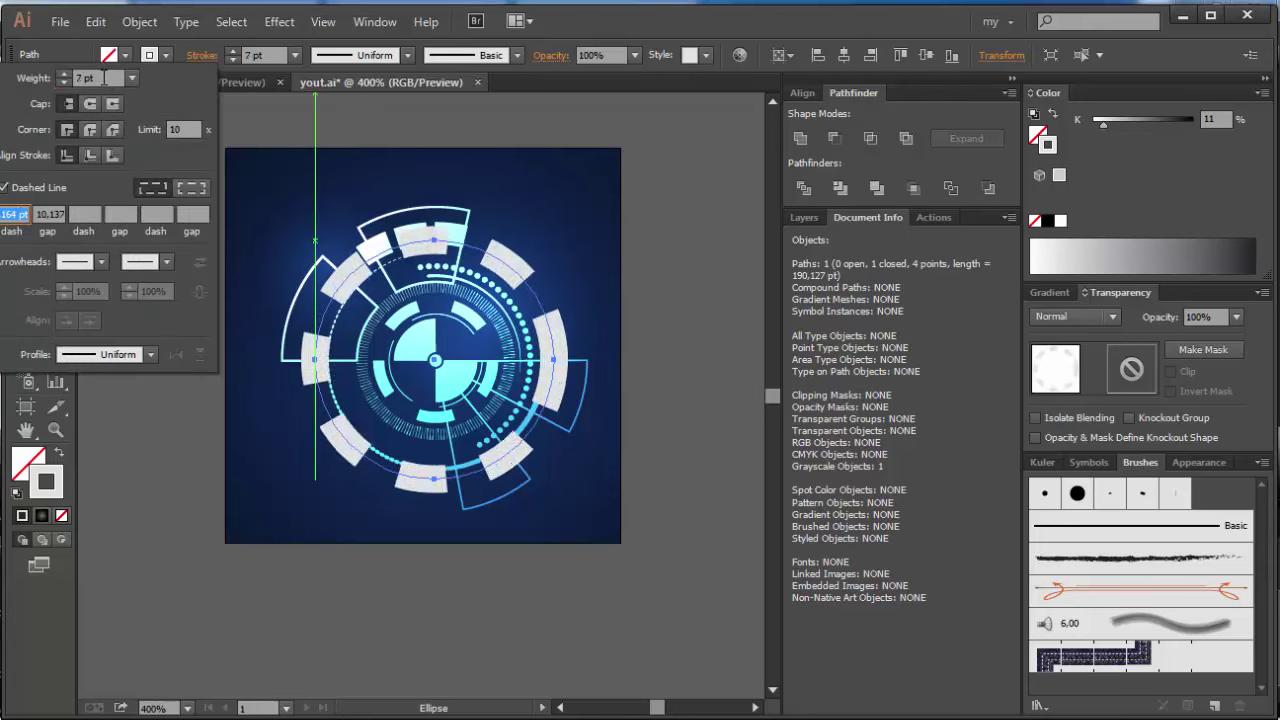
scroll(103, 78, up, 1)
click(192, 188)
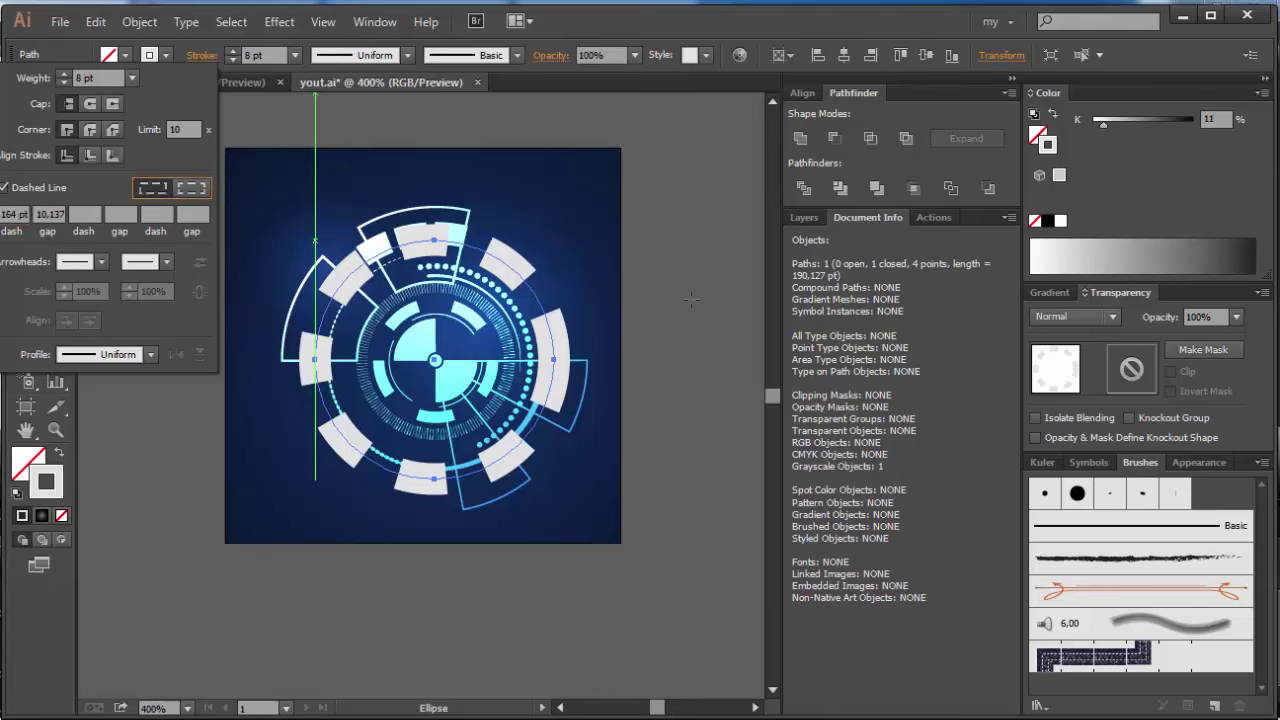
click(1070, 398)
- Set the ring to Multiply blending with a 20% grey stroke
click(1071, 317)
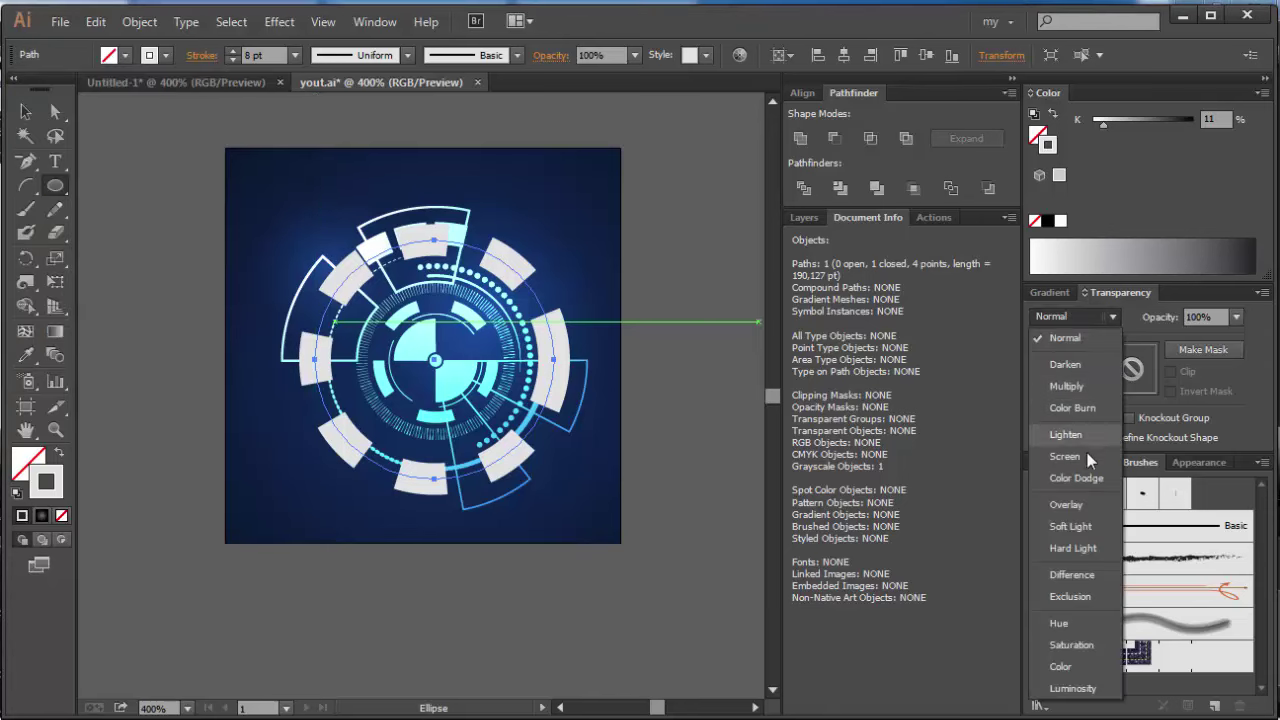
click(1090, 480)
click(25, 111)
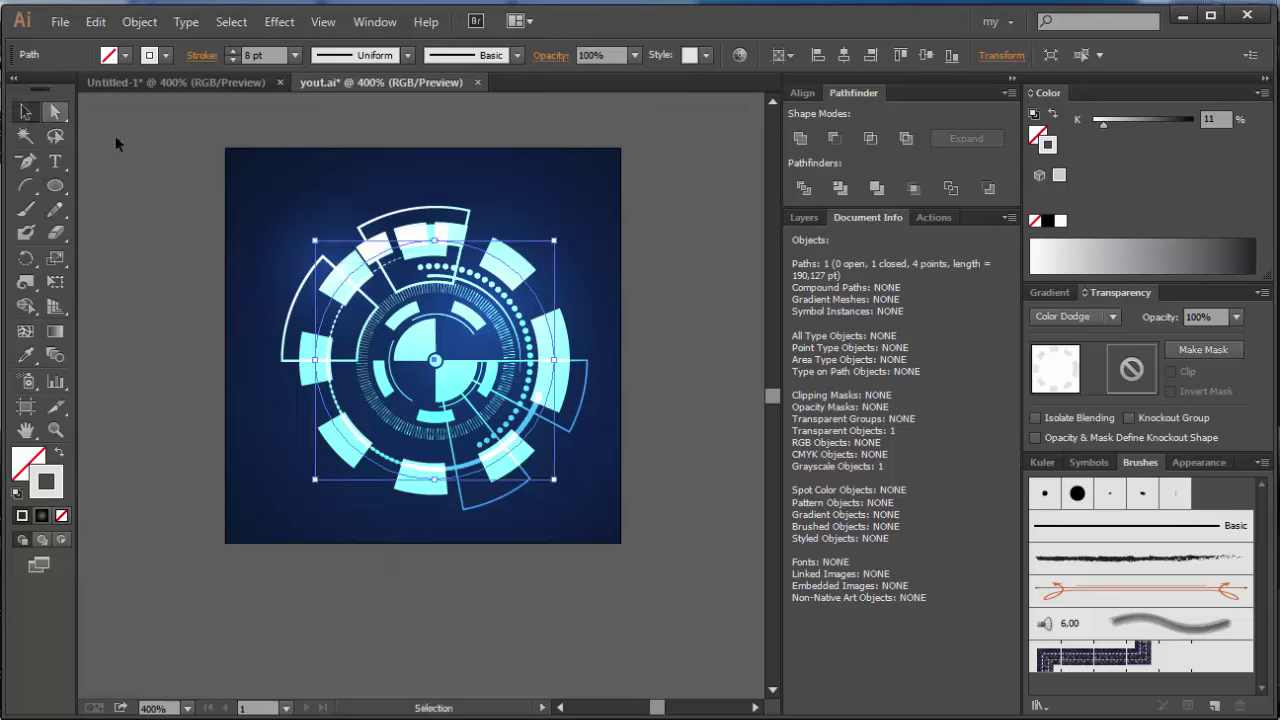
click(1085, 317)
click(1066, 386)
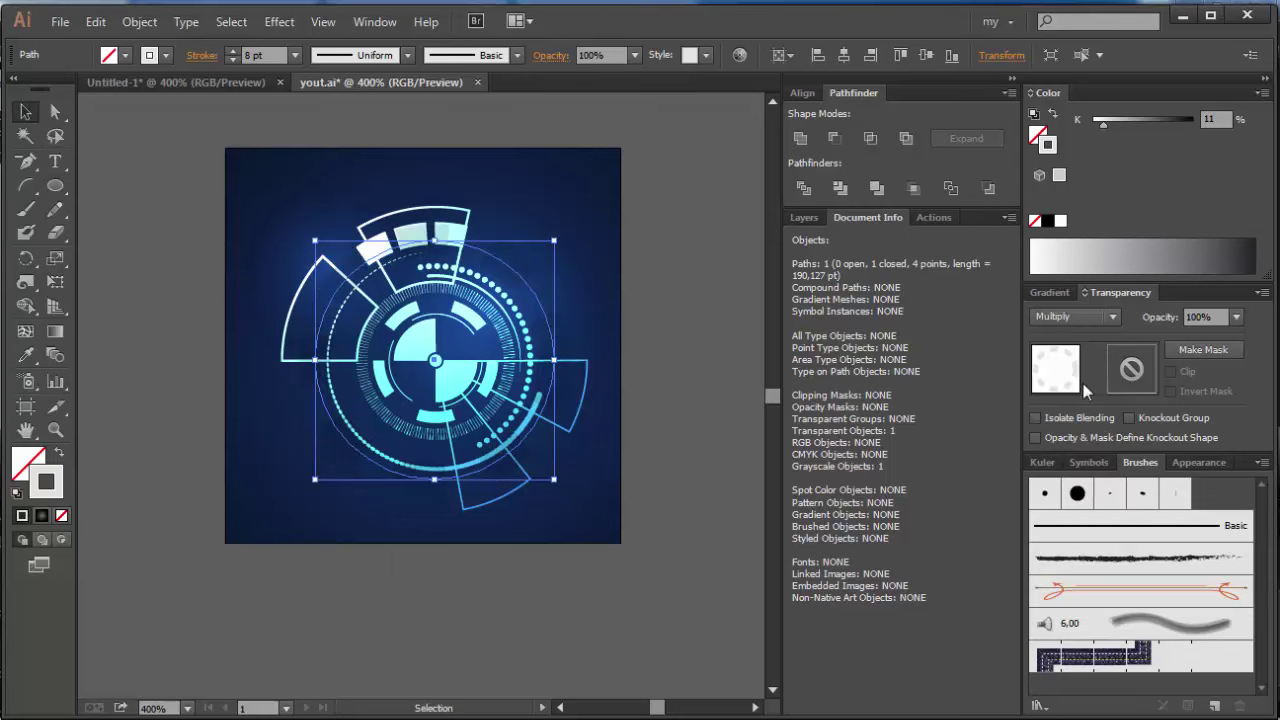
drag(1099, 123, 1110, 123)
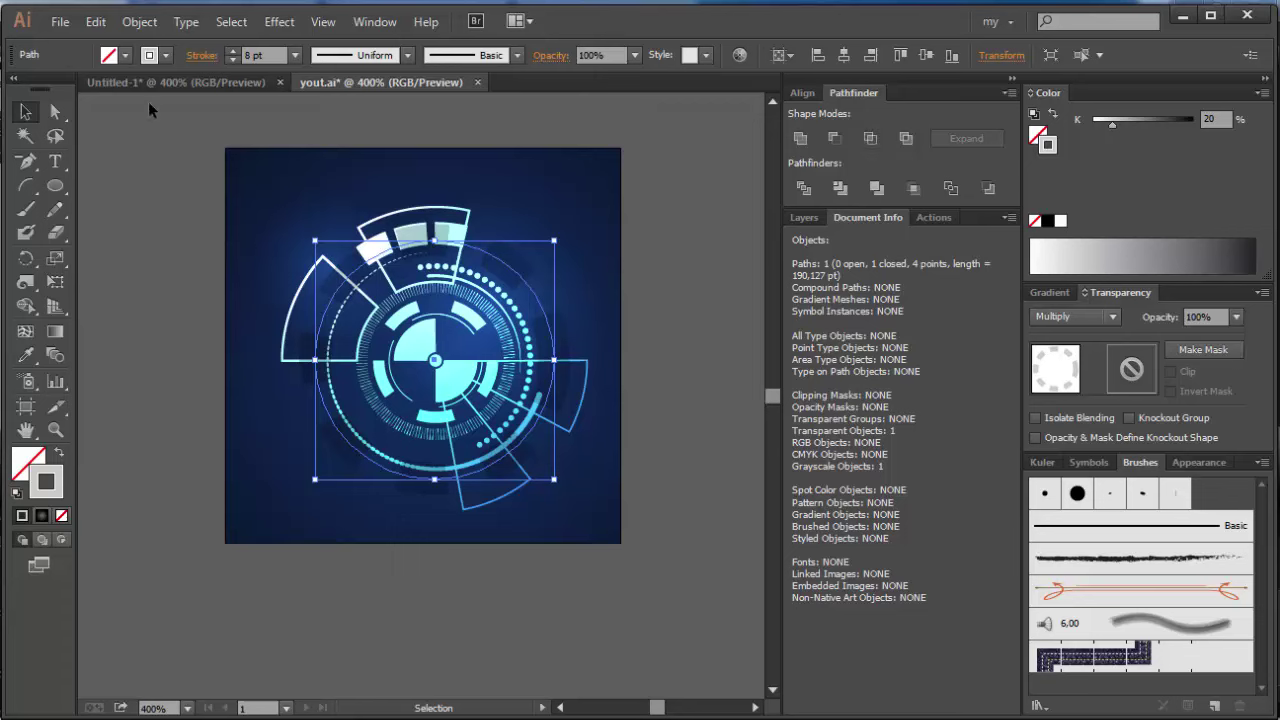
click(202, 55)
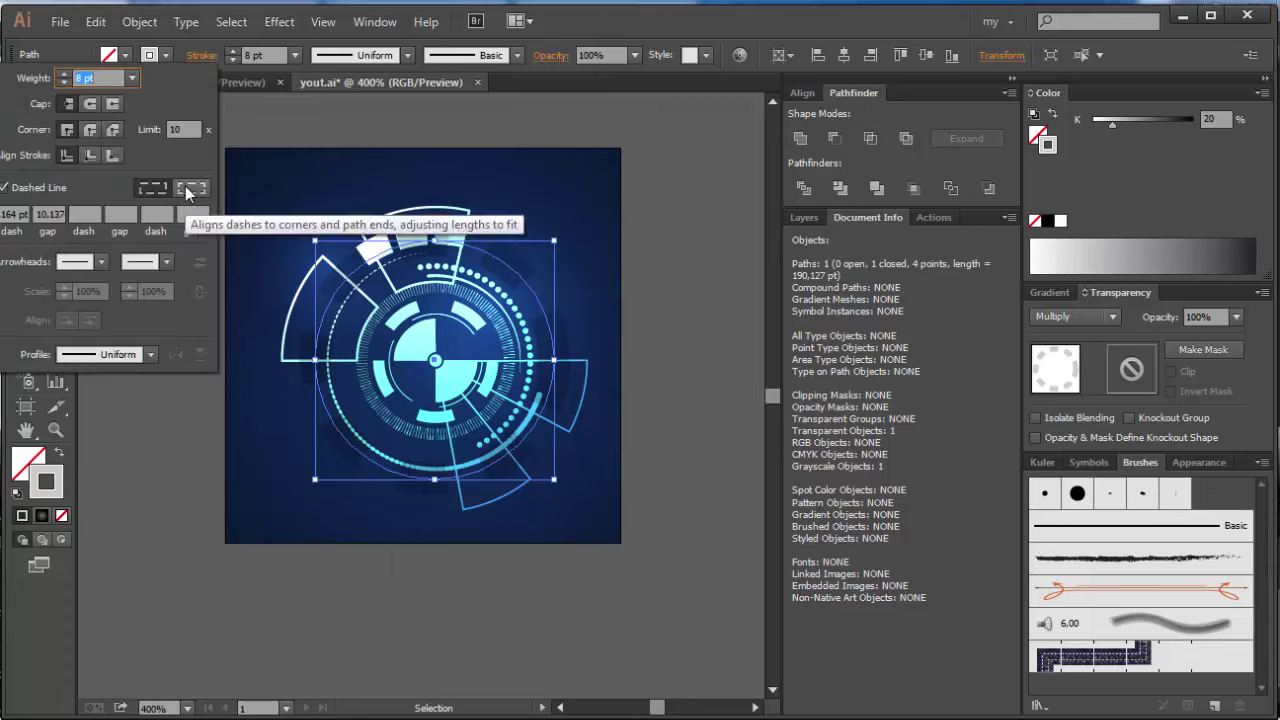
- Raise the ring's stroke to 10 pt, change dash alignment, and set gaps of 1 and 3 pt
click(63, 74)
click(63, 74)
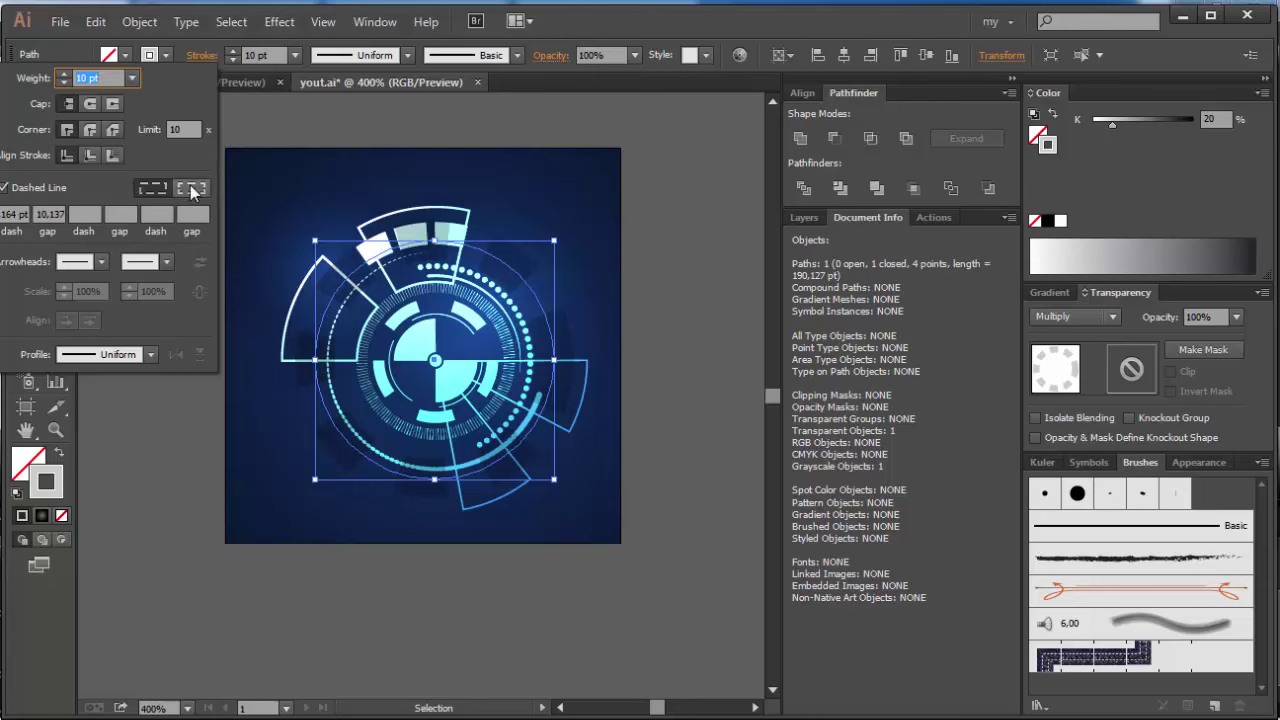
click(193, 190)
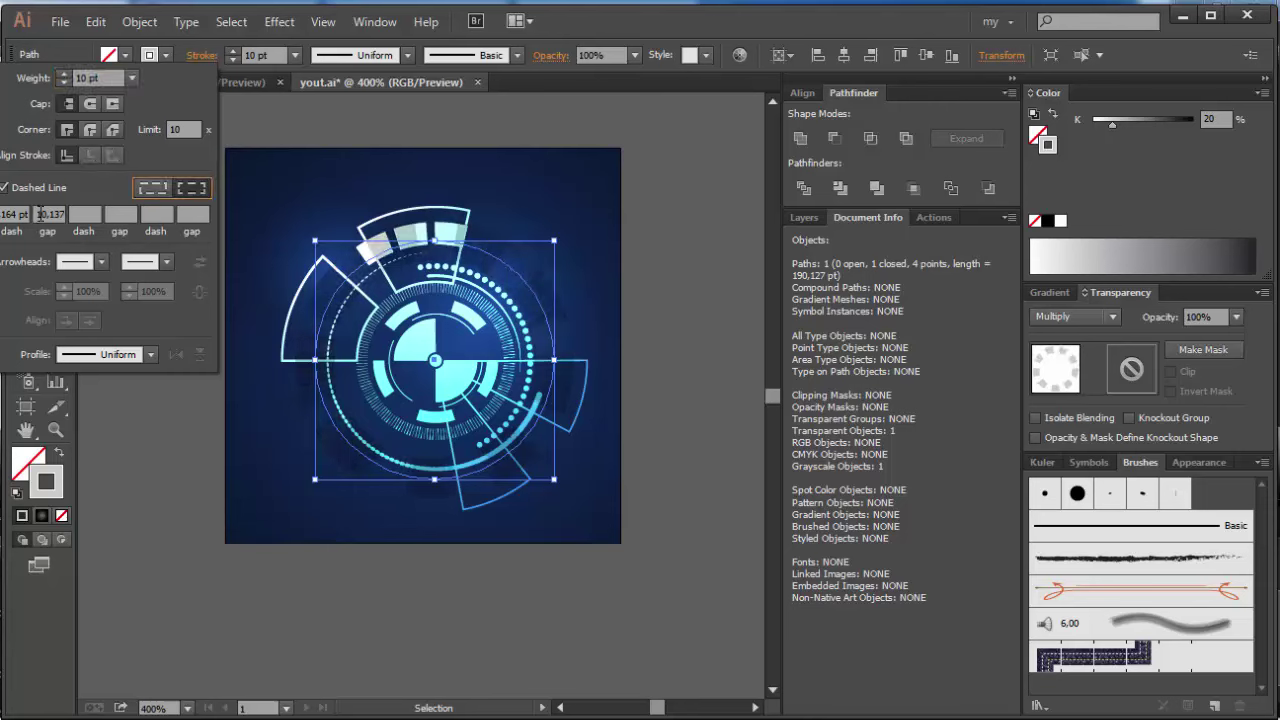
double_click(40, 213)
text(1)
key(Return)
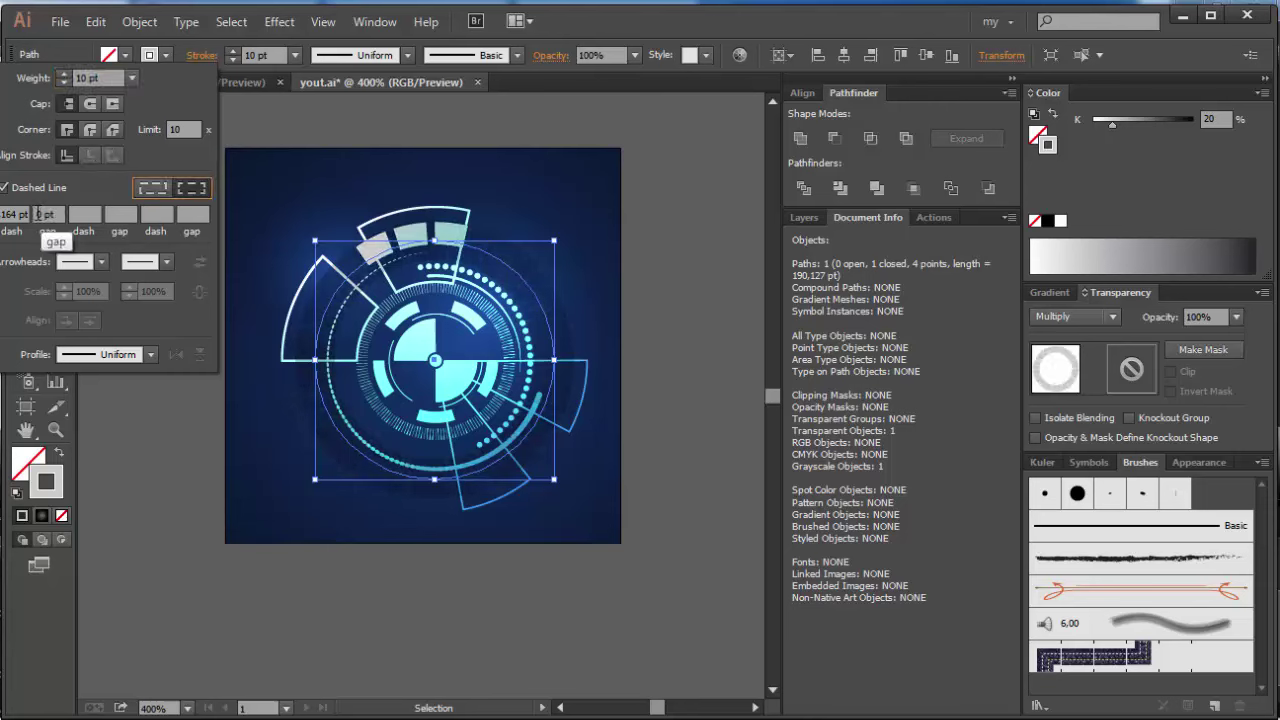
click(17, 214)
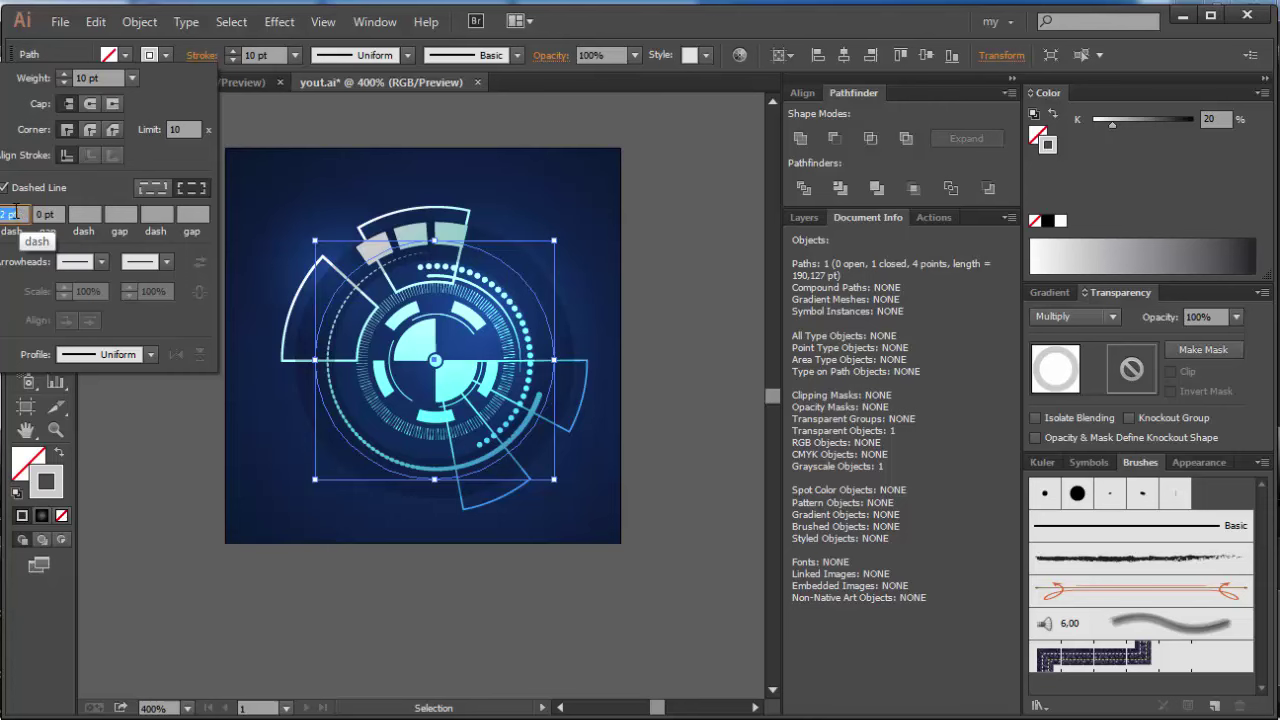
double_click(45, 213)
text(3)
key(Return)
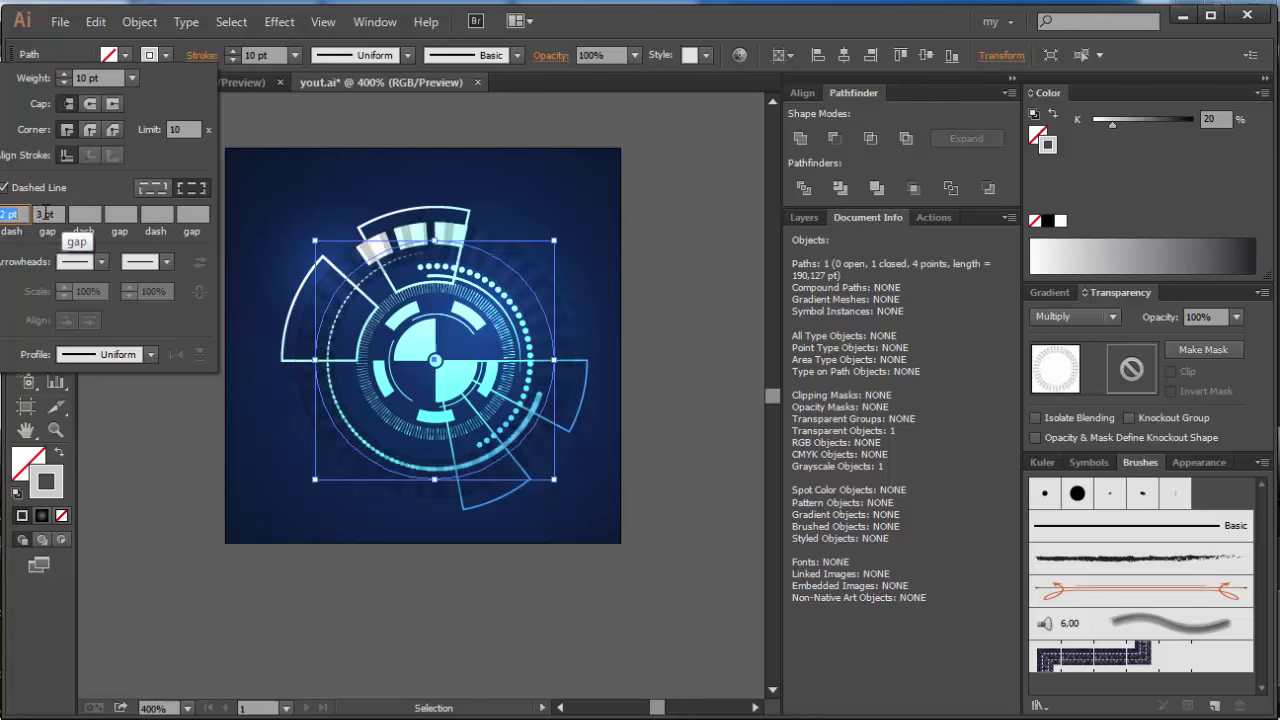
- Enter longer dash lengths of 3, 11 and 10 pt
text(3)
key(Return)
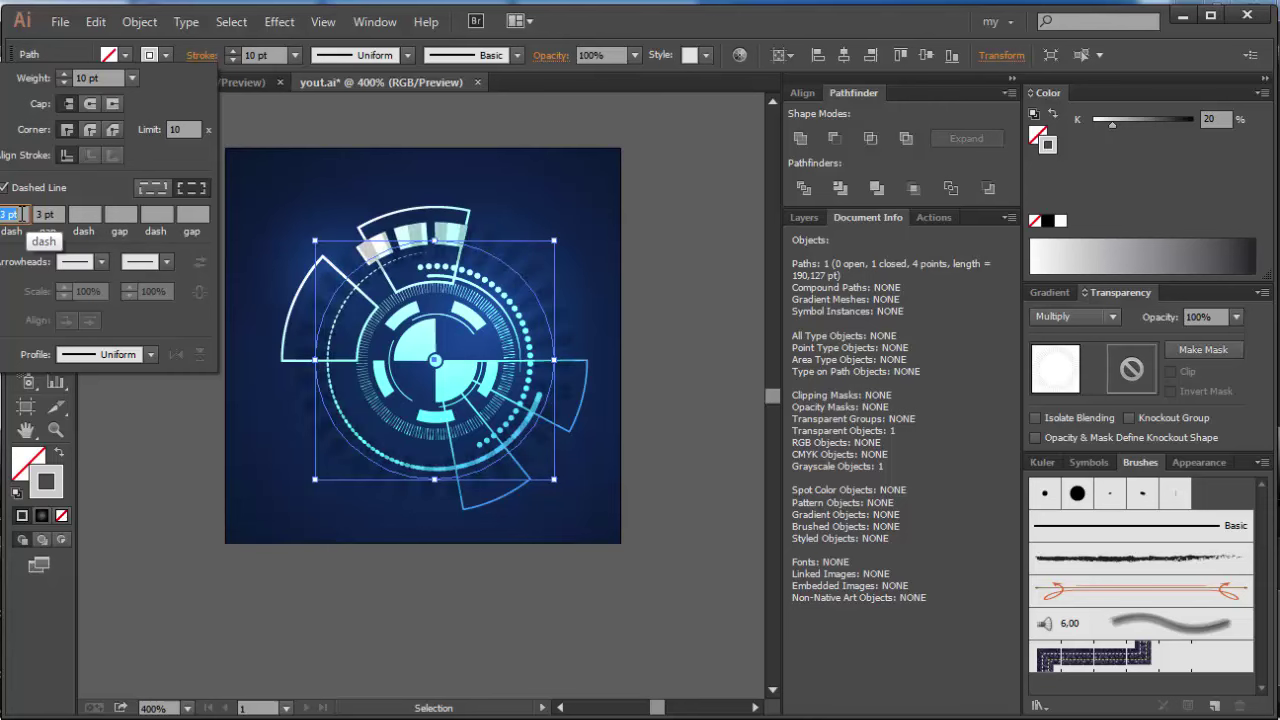
text(11)
key(Return)
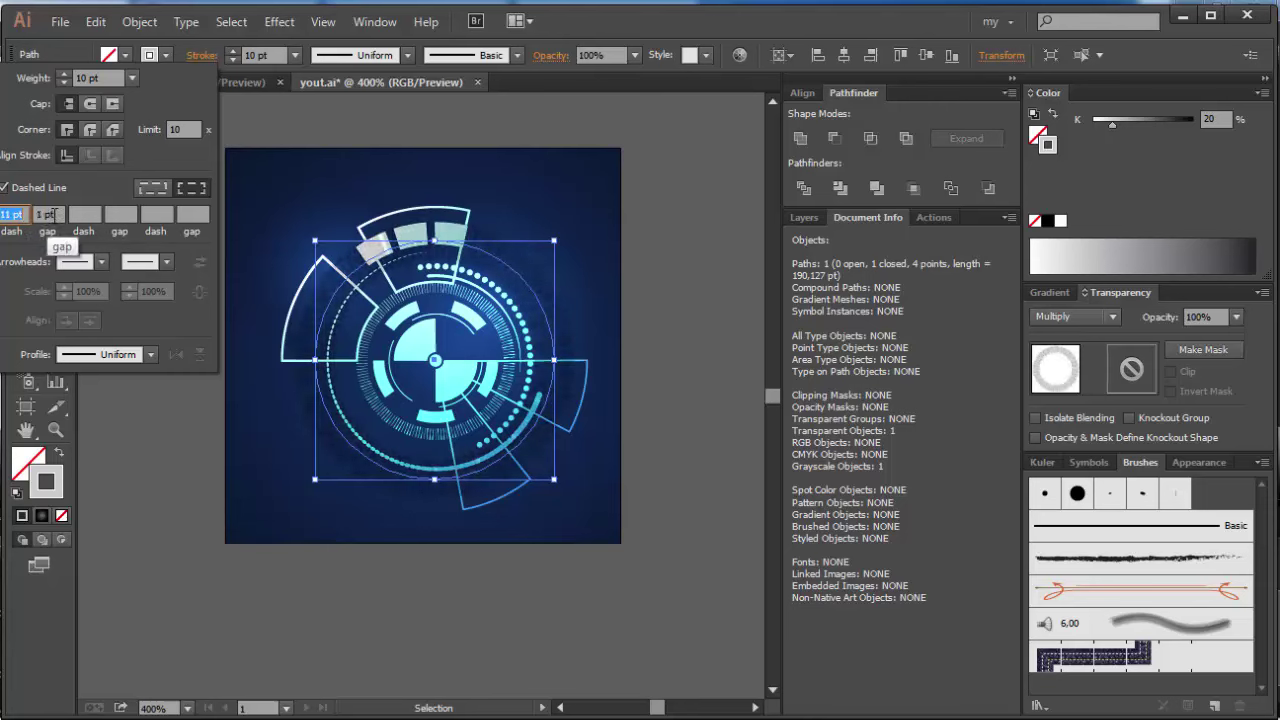
text(10)
key(Return)
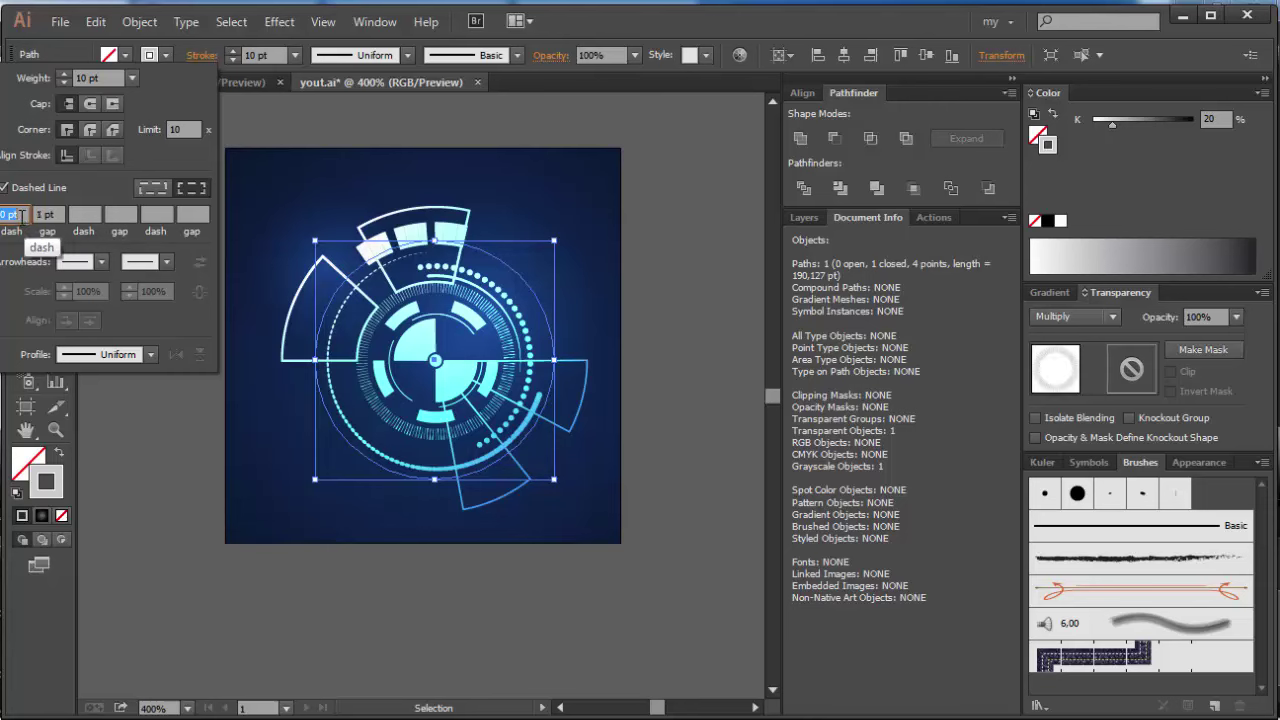
- Scale the dashed ring down around the HUD's centre
scroll(47, 214, up, 3)
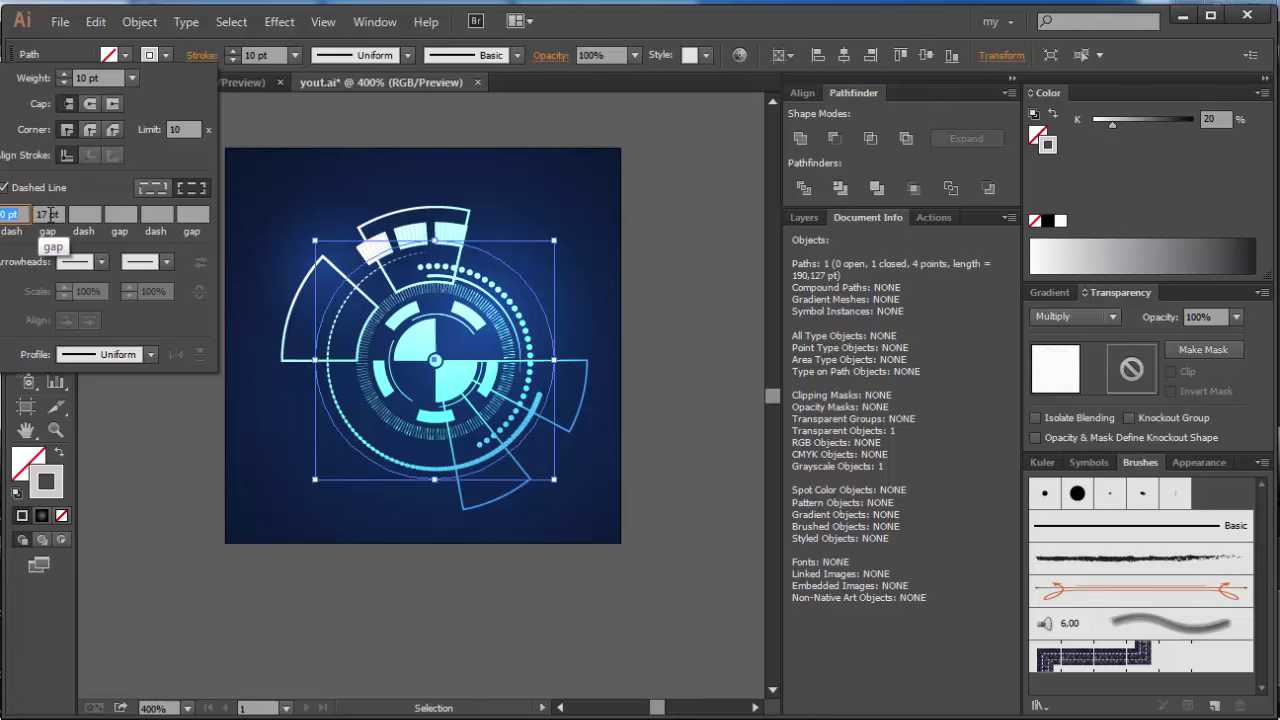
scroll(47, 214, up, 5)
scroll(10, 216, up, 2)
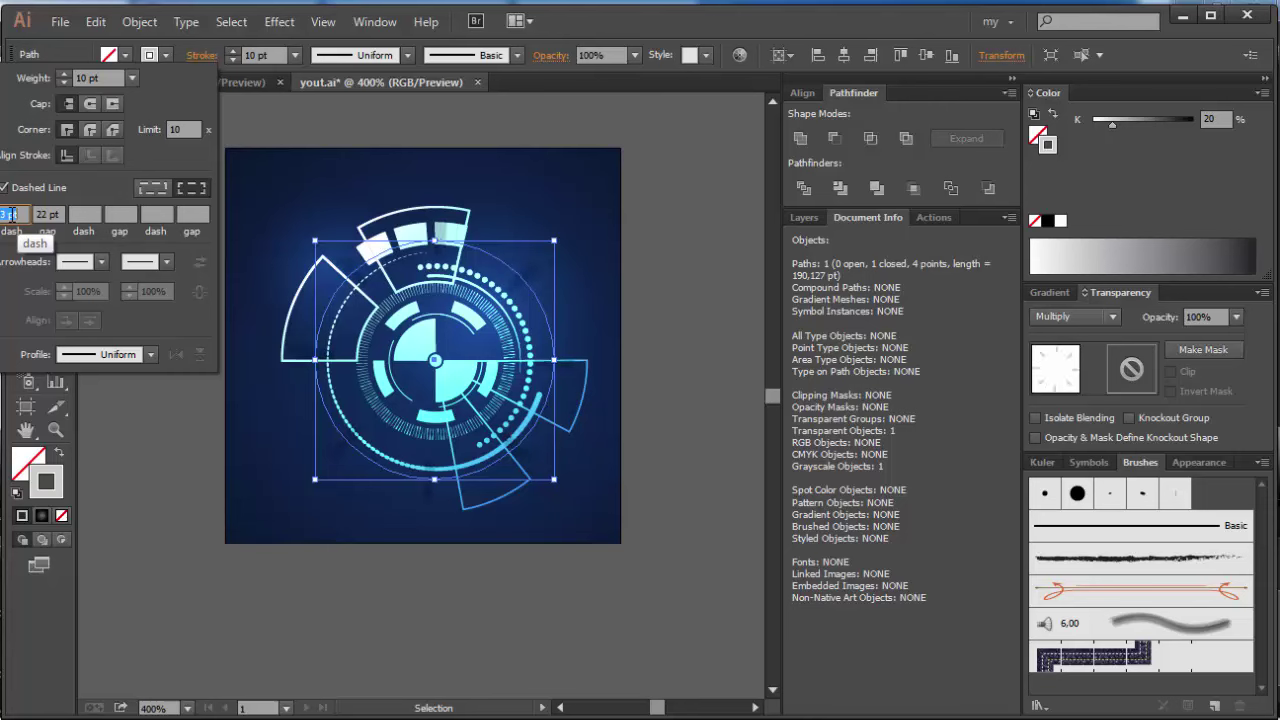
scroll(10, 216, up, 4)
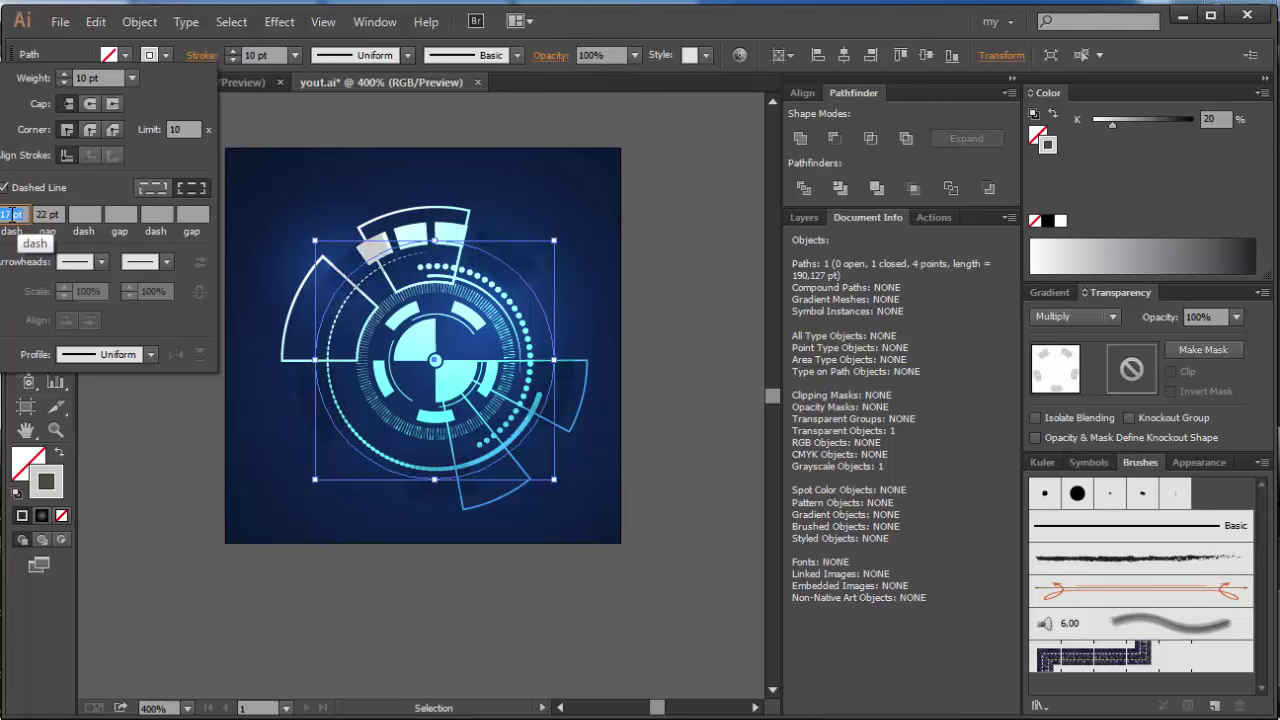
scroll(10, 216, up, 6)
scroll(10, 216, up, 9)
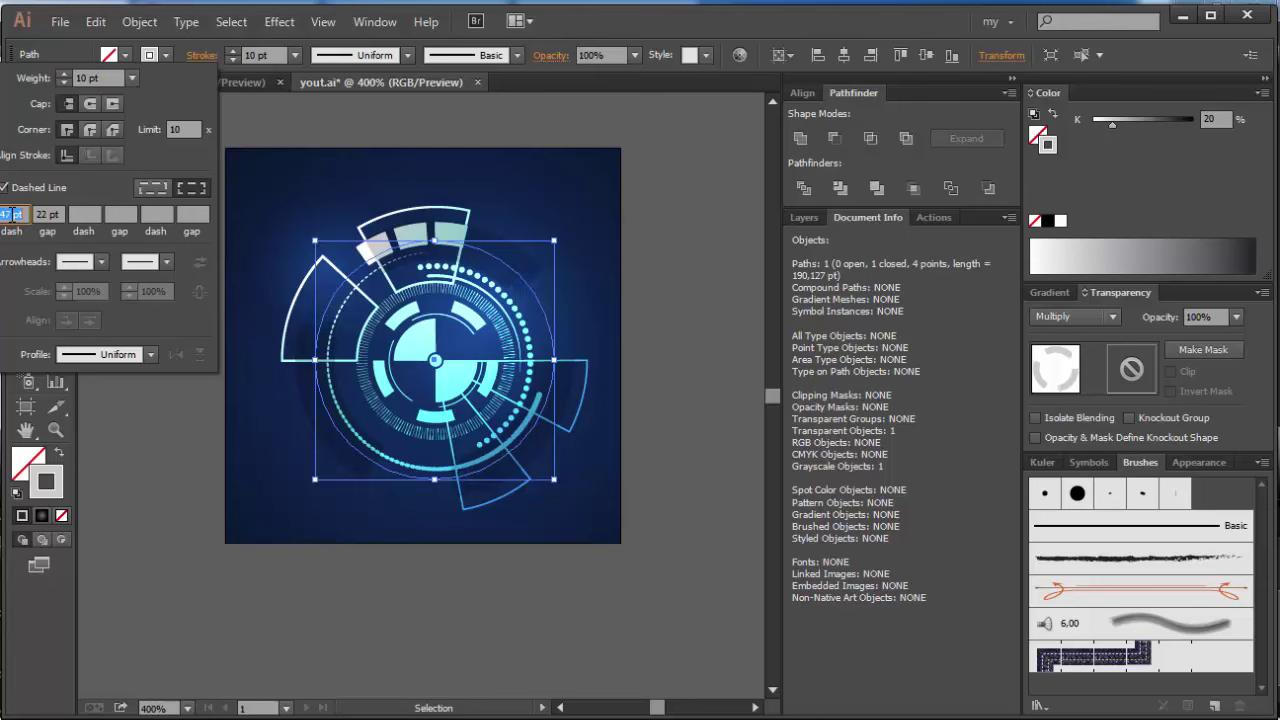
click(305, 592)
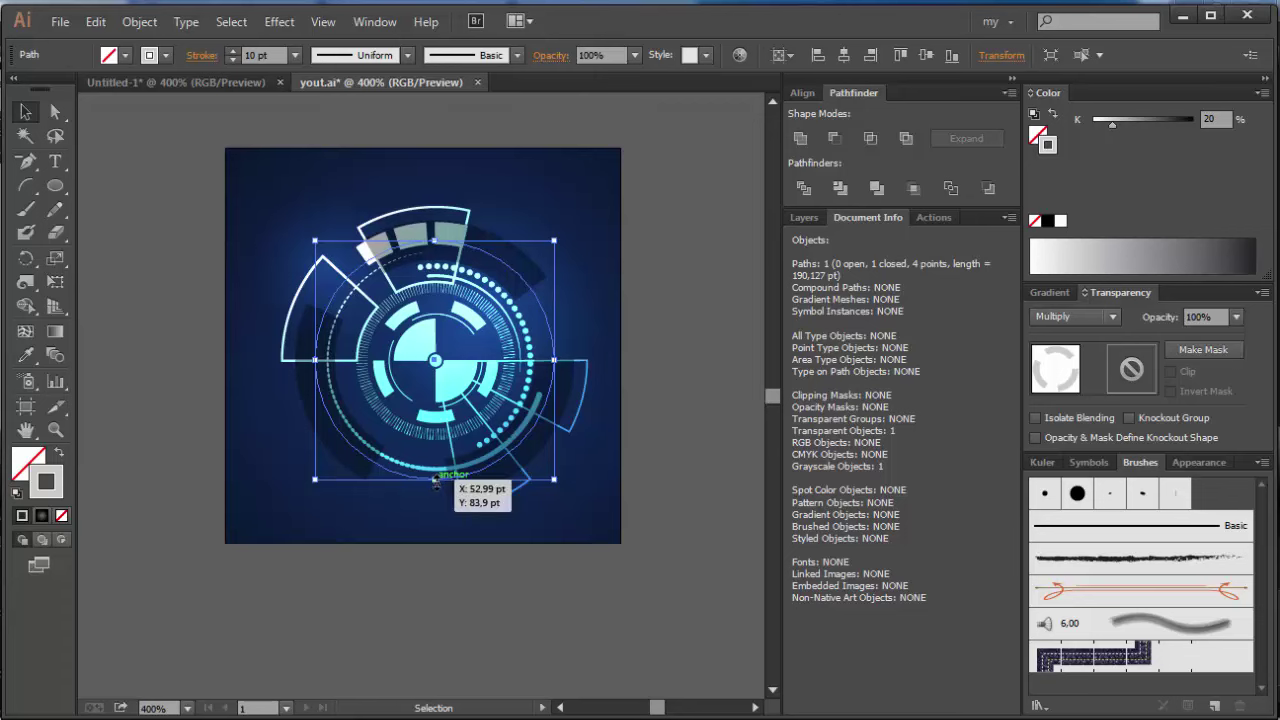
drag(434, 480, 434, 455)
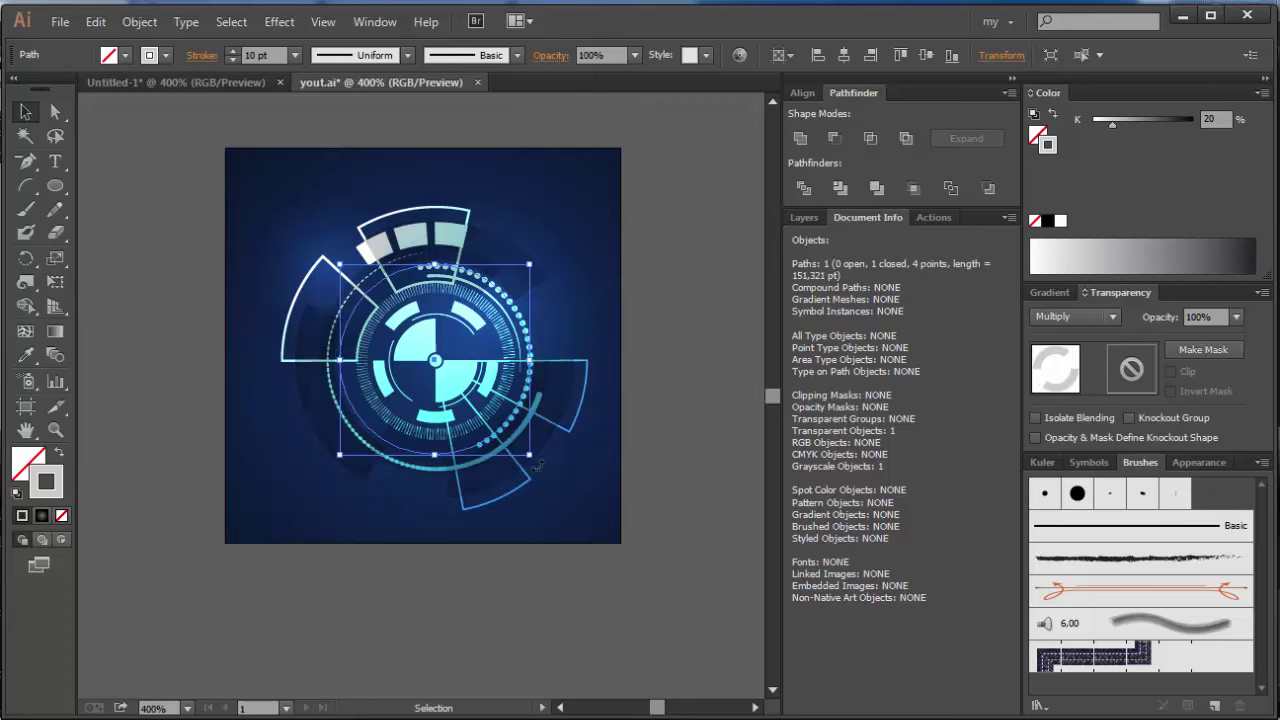
- Blend the dashed ring in Color Dodge, raise its stroke K to 64%, and rotate it about 23°
drag(538, 465, 601, 410)
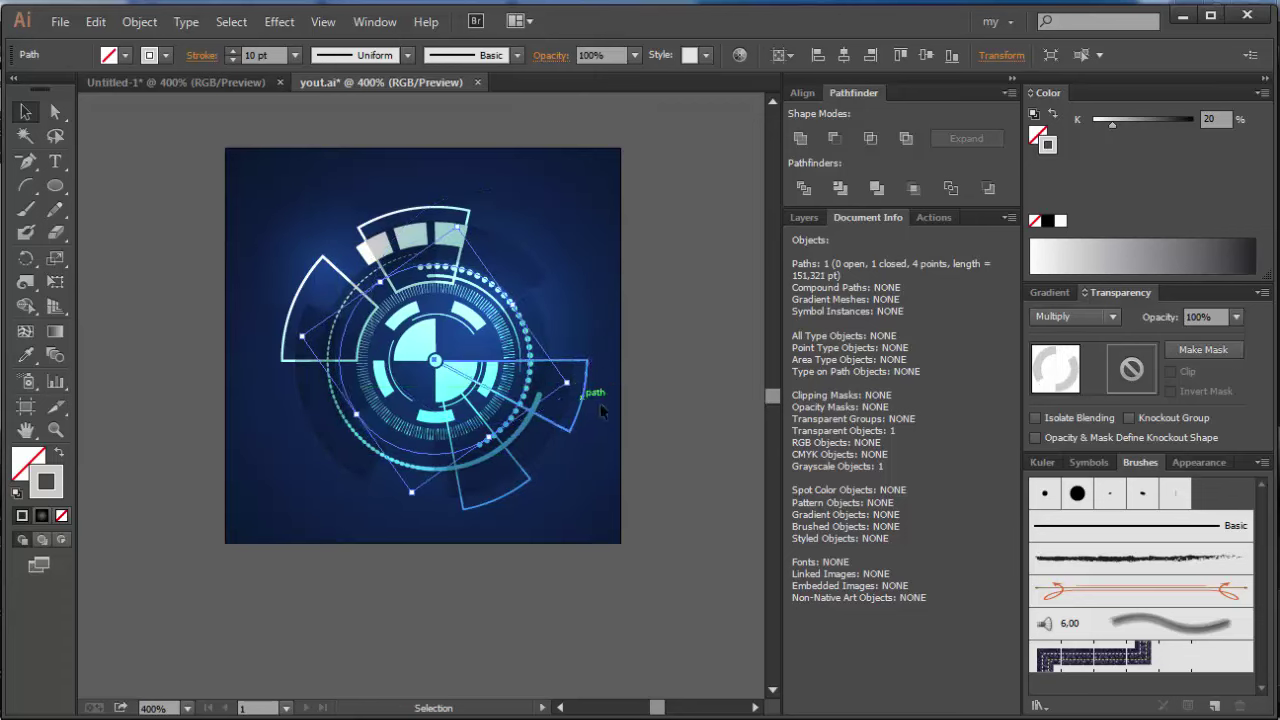
drag(1106, 125, 1105, 125)
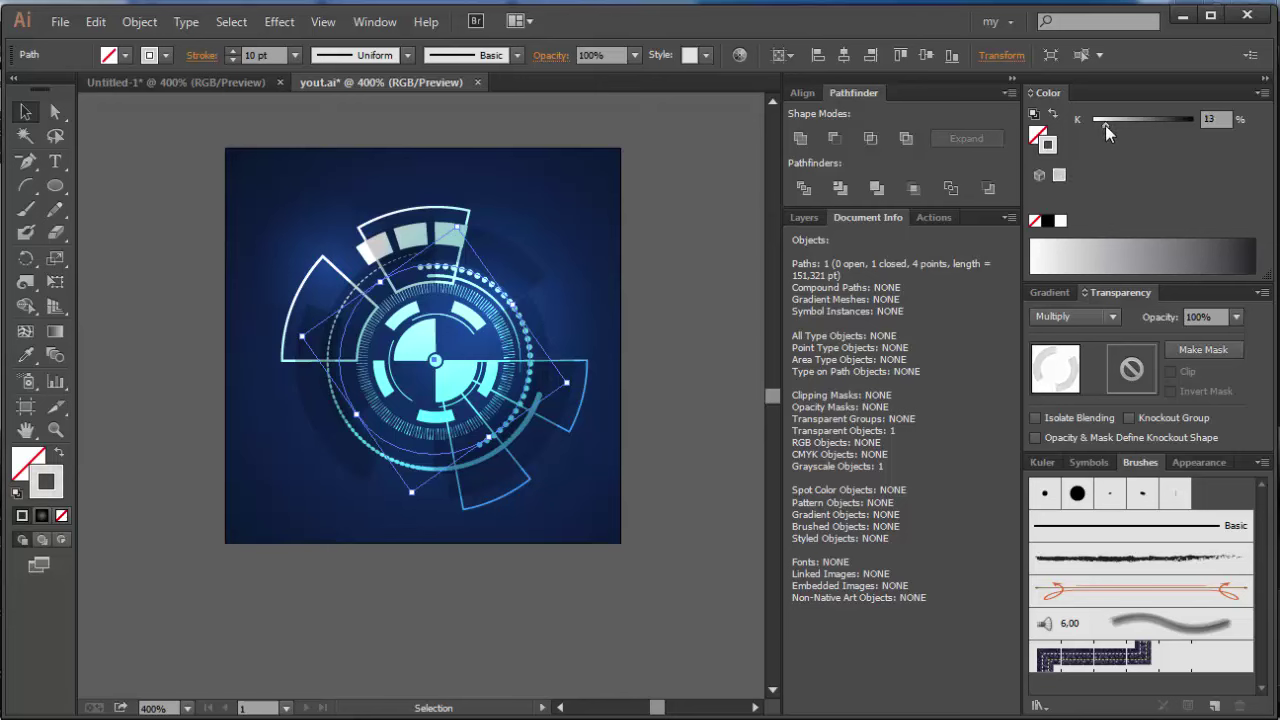
click(1060, 316)
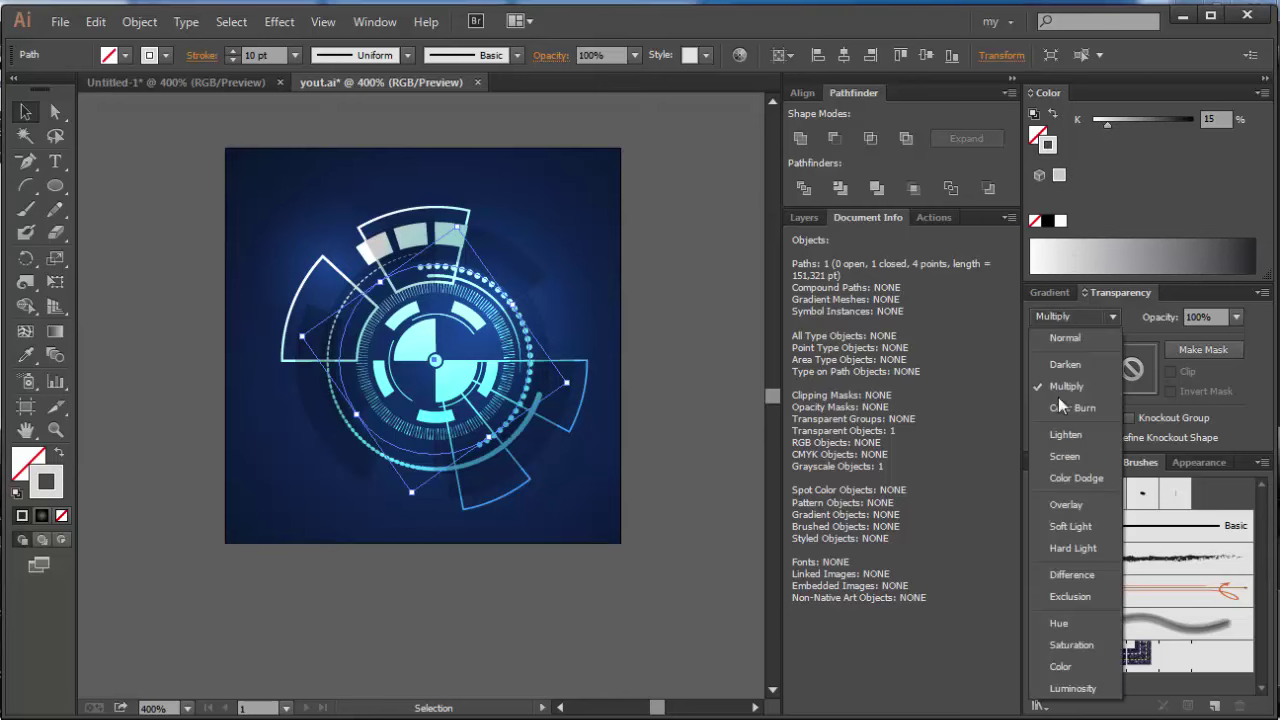
click(1051, 474)
drag(1107, 124, 1156, 124)
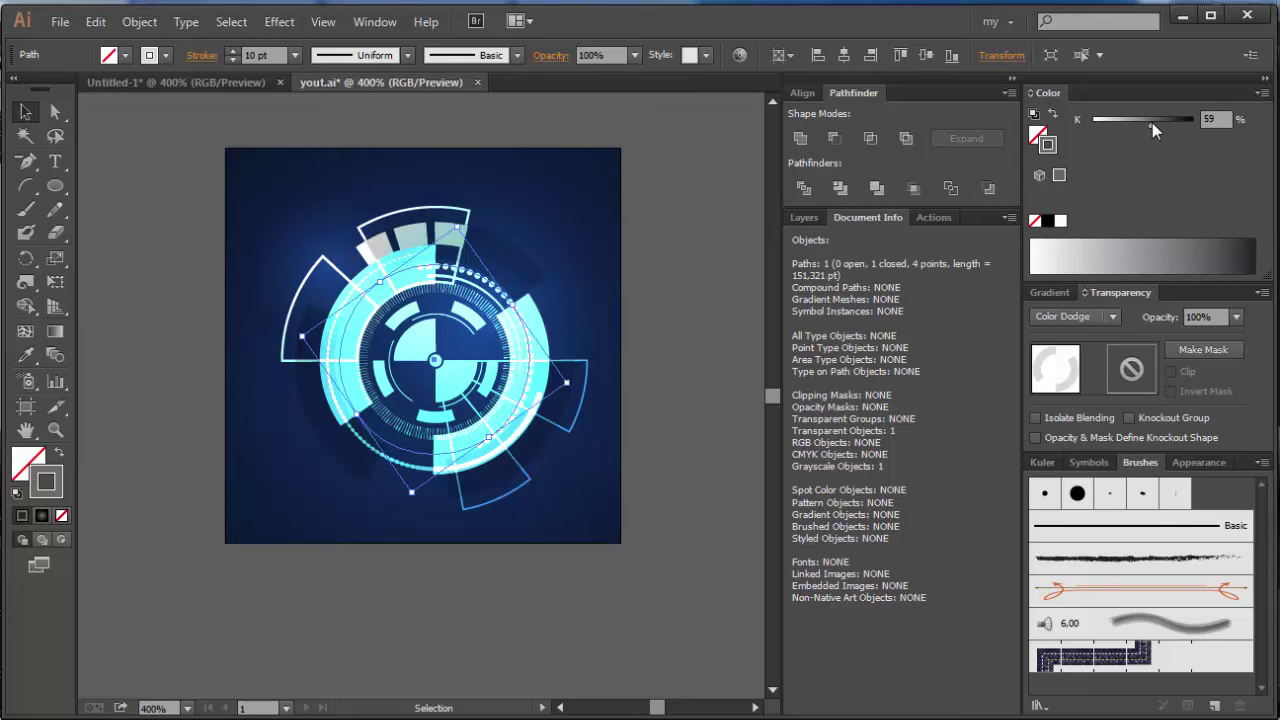
drag(572, 348, 562, 412)
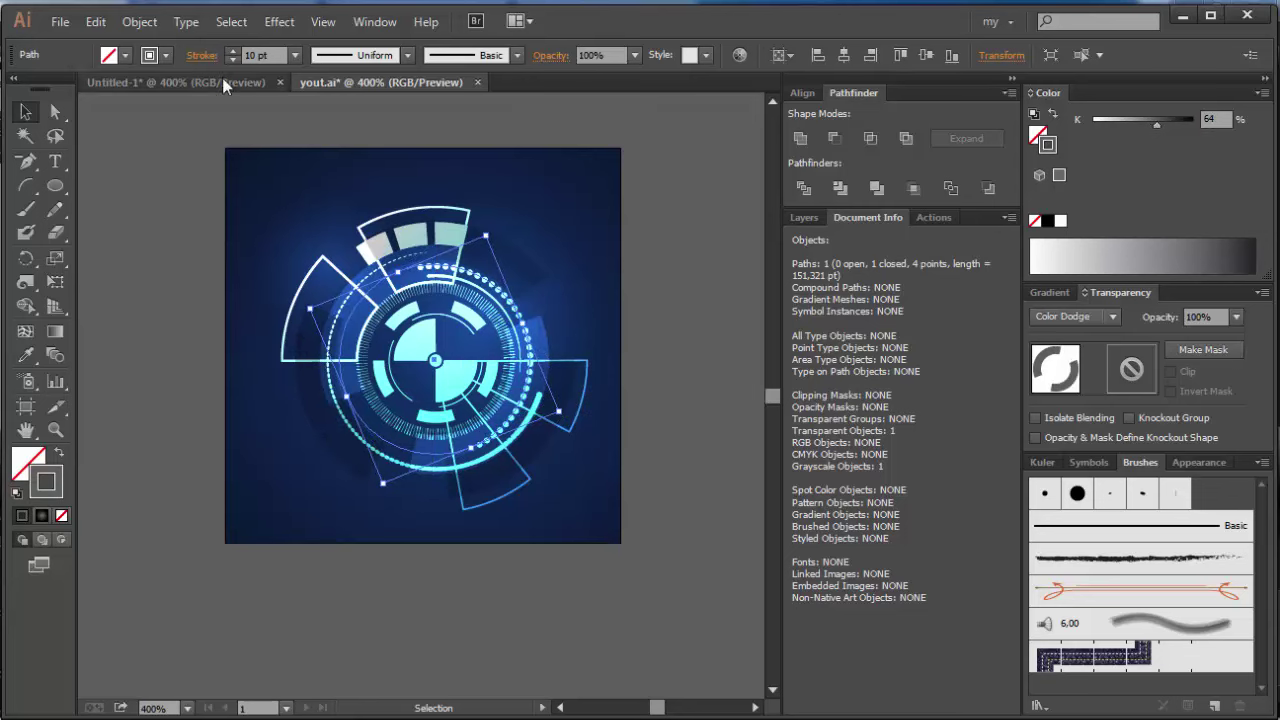
- Thin the ring's stroke to 5 pt with 51 pt dashes and 11 pt gaps
click(201, 55)
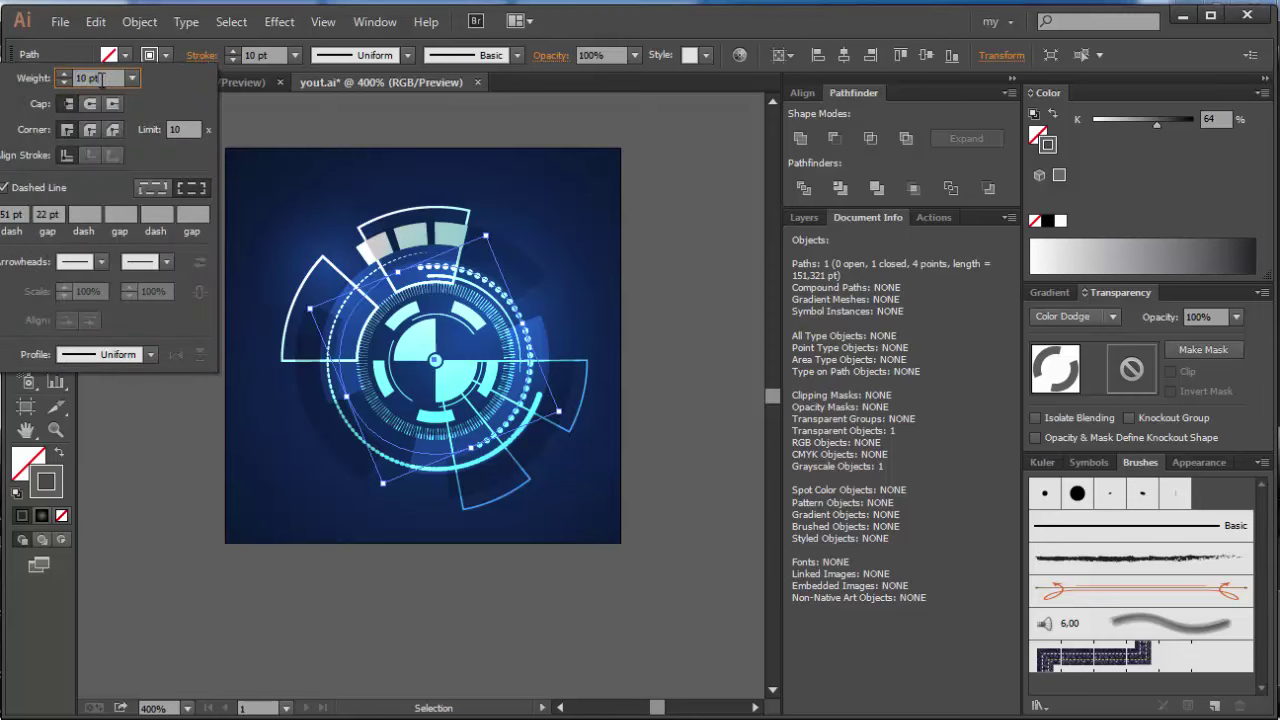
text(5)
key(Return)
double_click(60, 213)
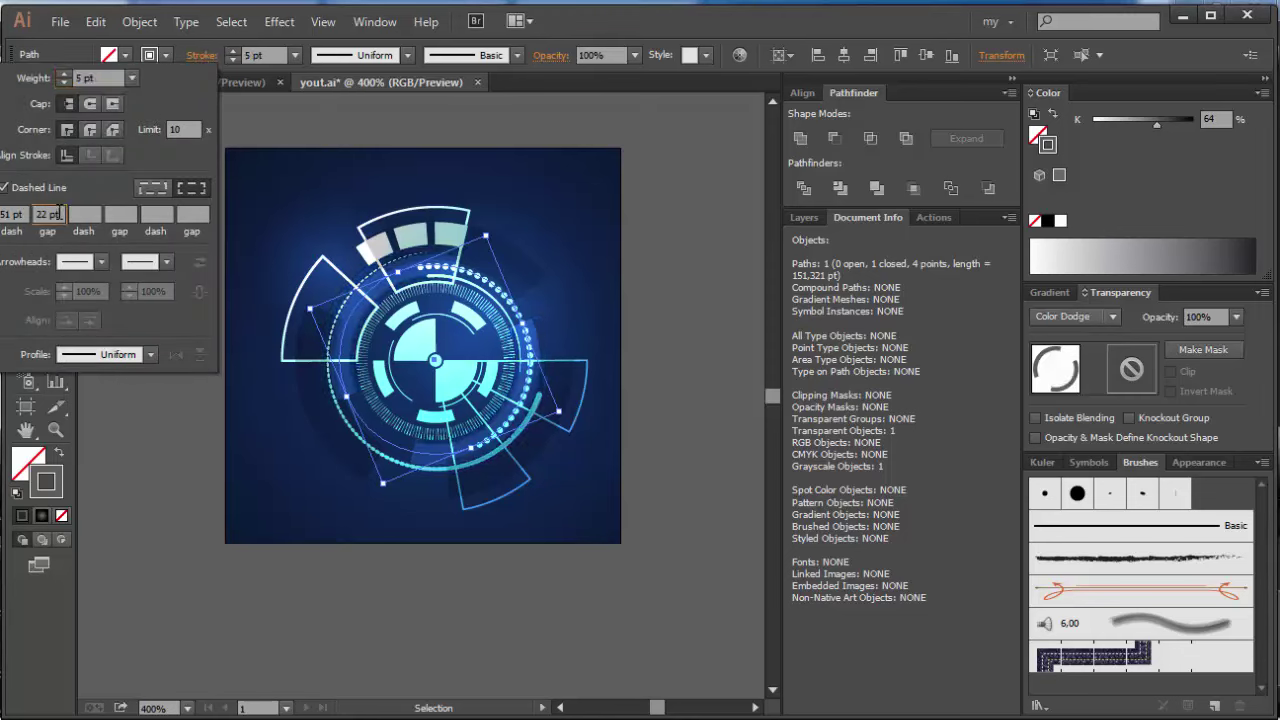
text(18)
key(Return)
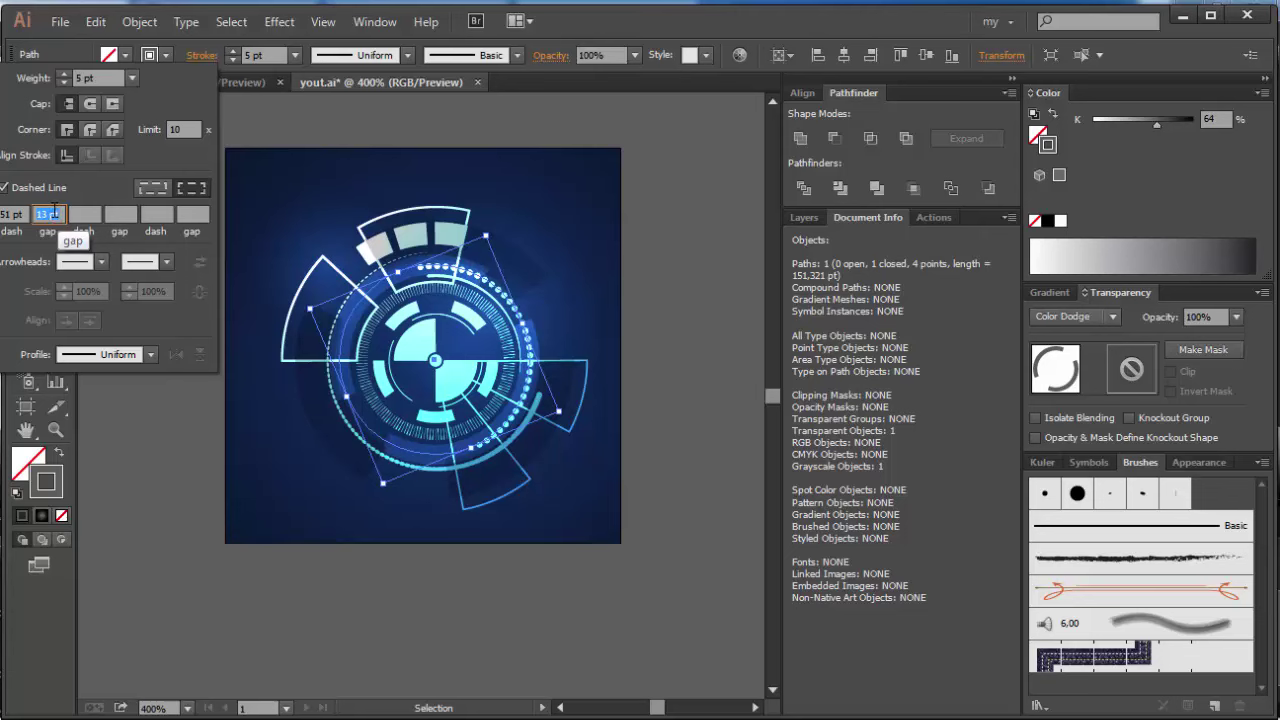
text(8)
key(Return)
click(652, 350)
click(201, 55)
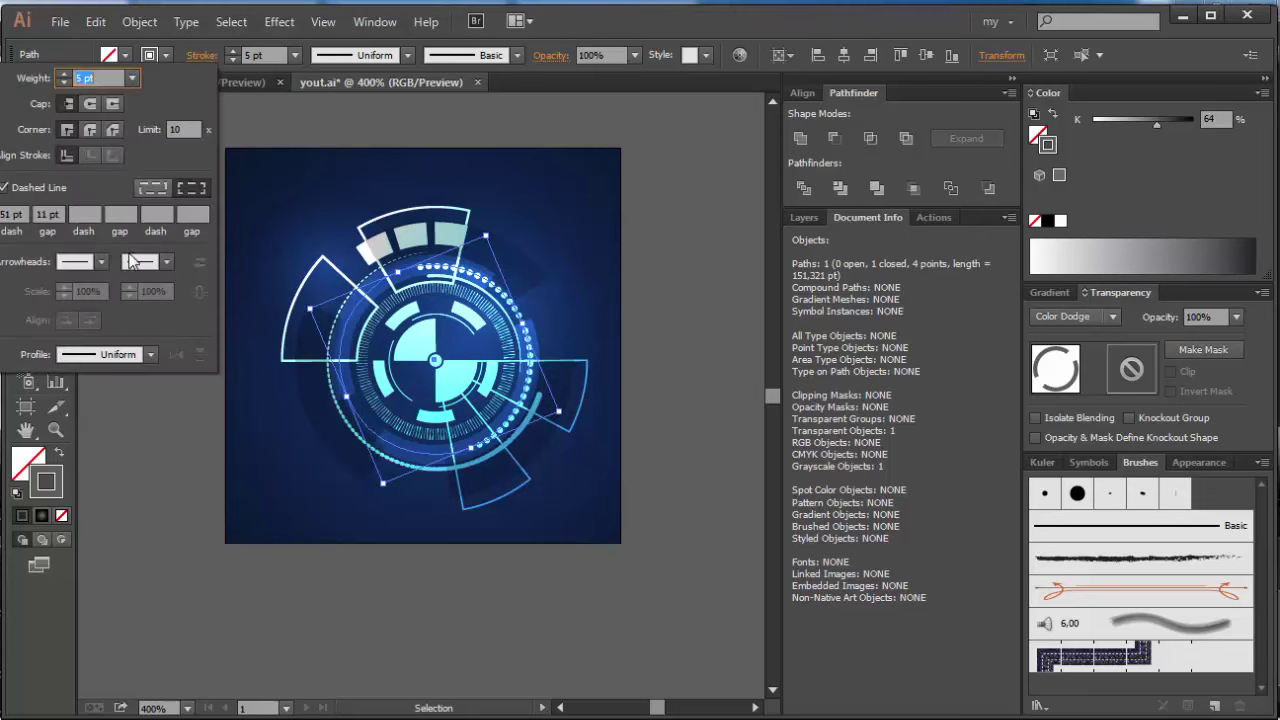
click(690, 350)
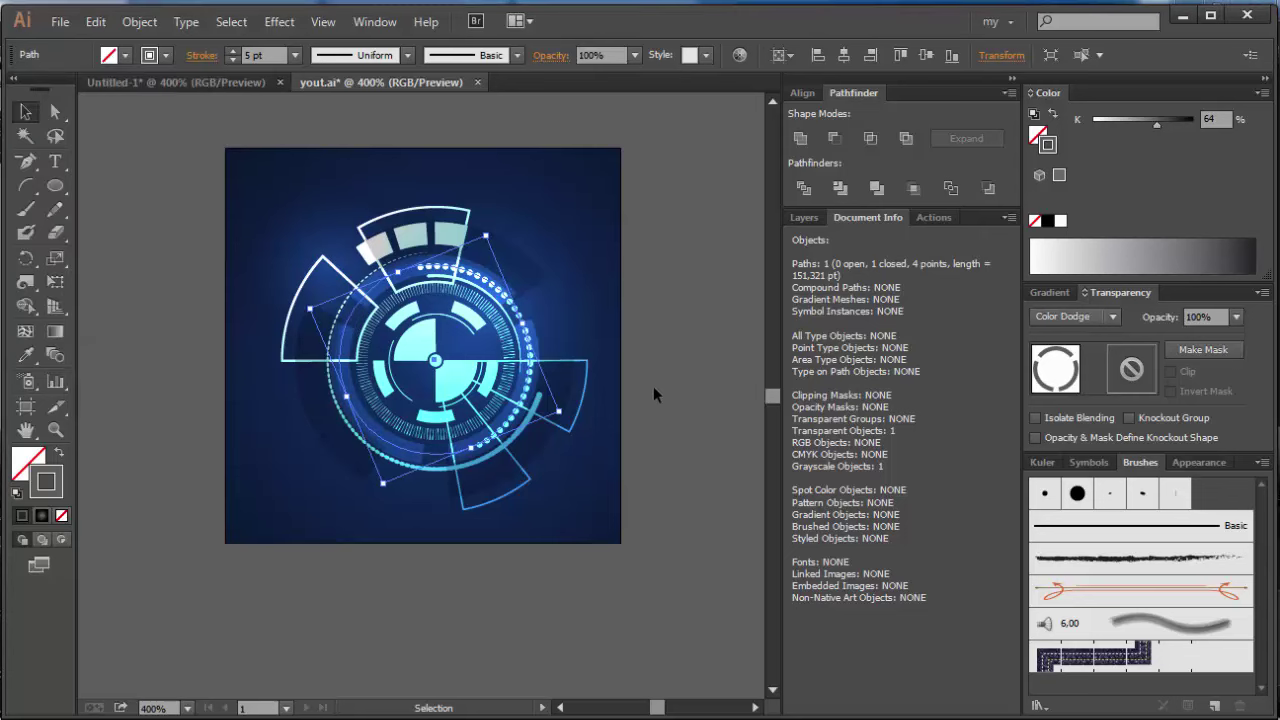
click(650, 400)
- Enlarge the outer circle around its centre and rotate it
click(530, 446)
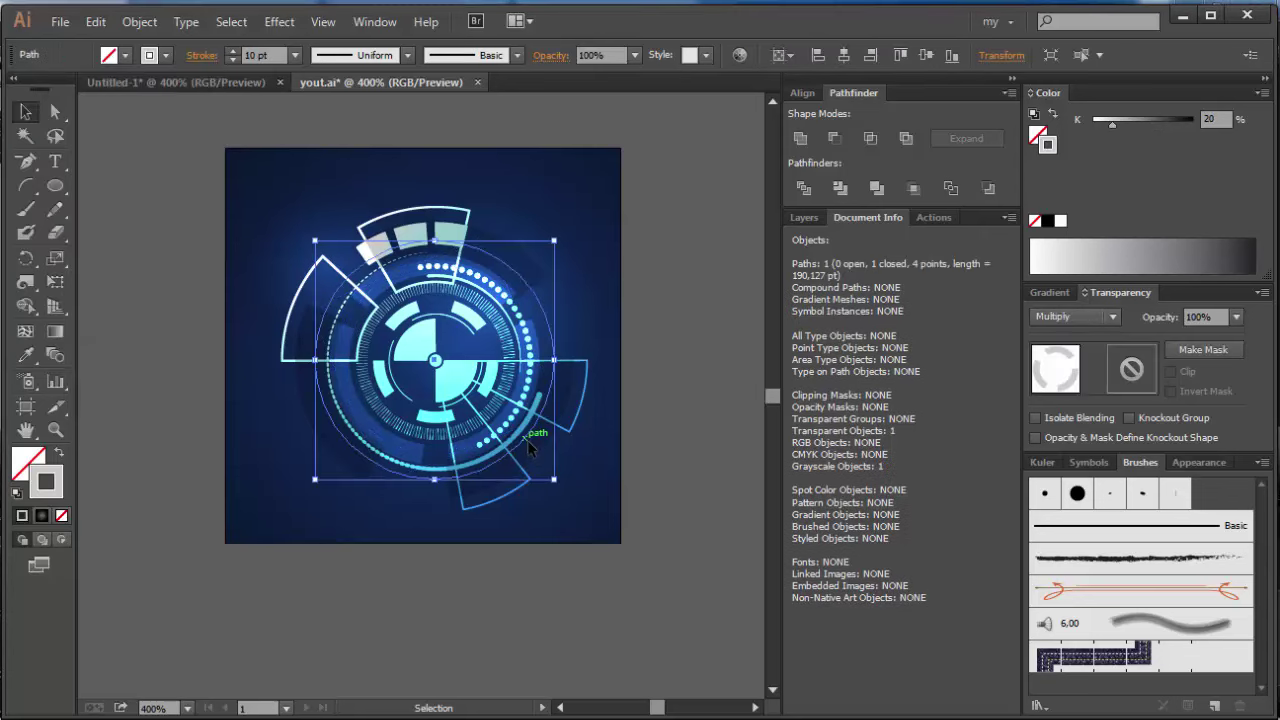
key(a)
drag(555, 360, 587, 360)
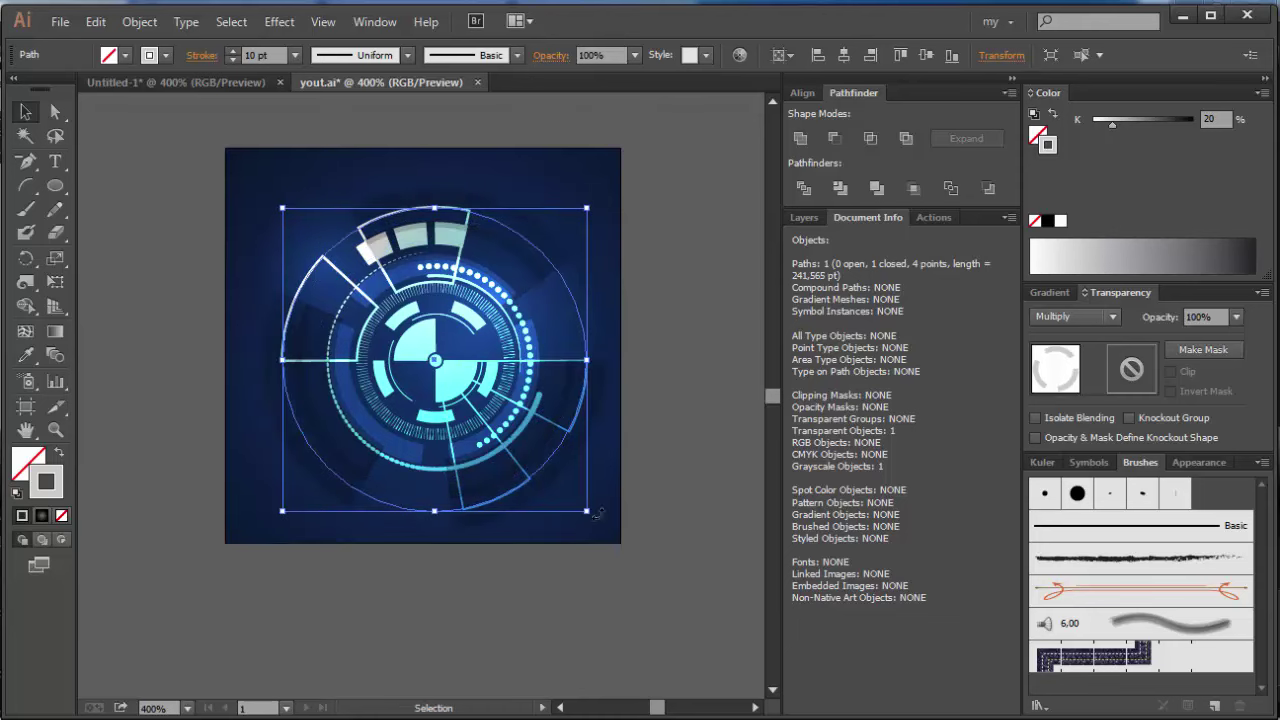
drag(595, 513, 648, 447)
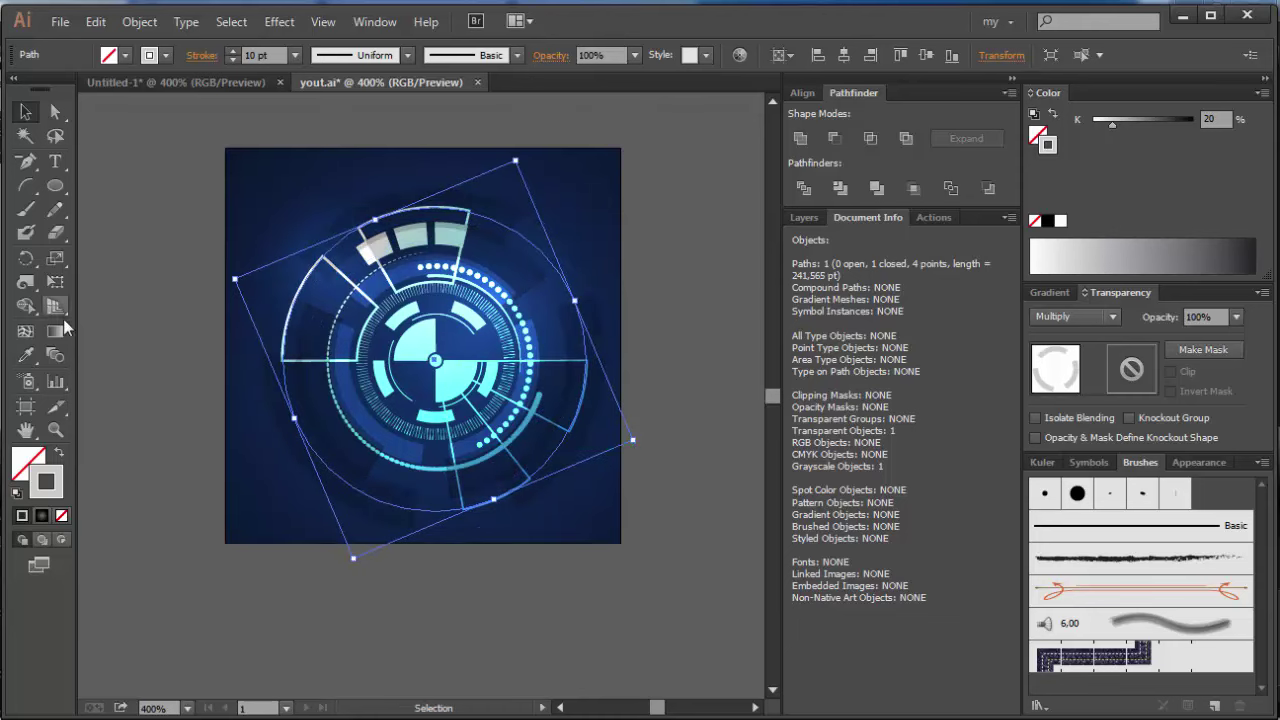
- Cut the outer circle with Scissors at its upper left and right, and delete one arc
click(55, 232)
click(55, 232)
click(118, 256)
click(321, 256)
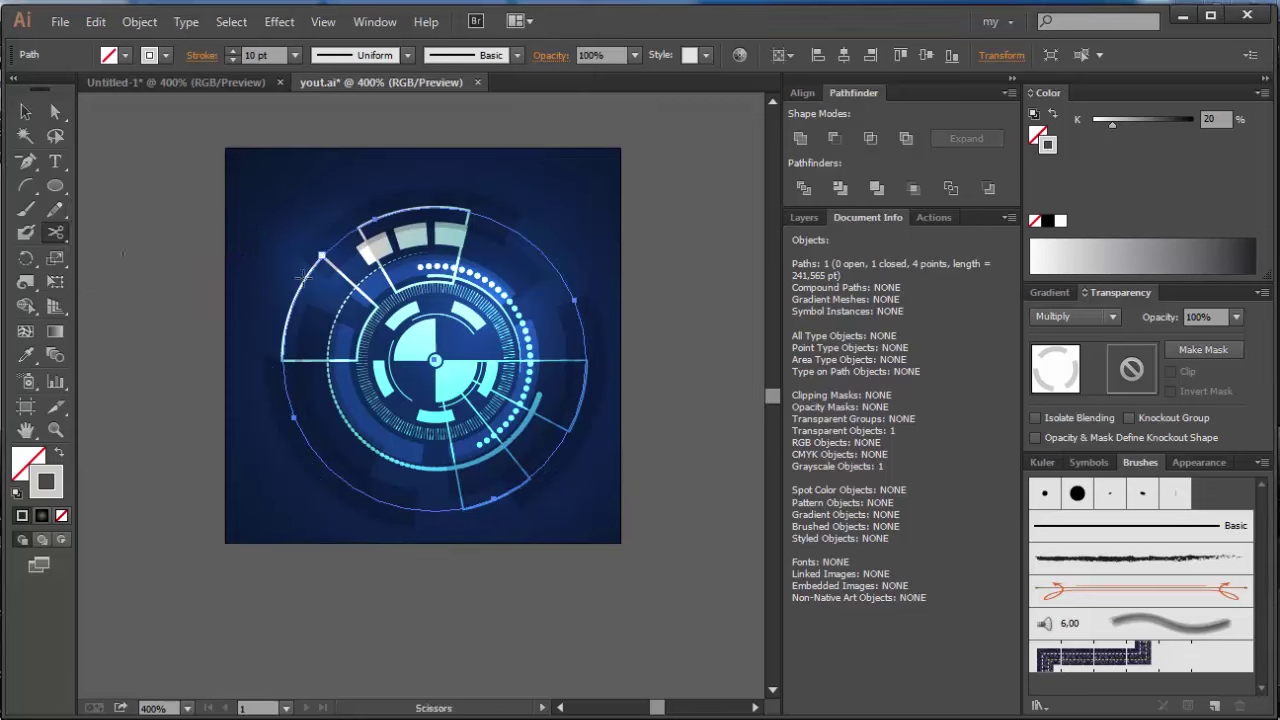
click(303, 283)
click(585, 330)
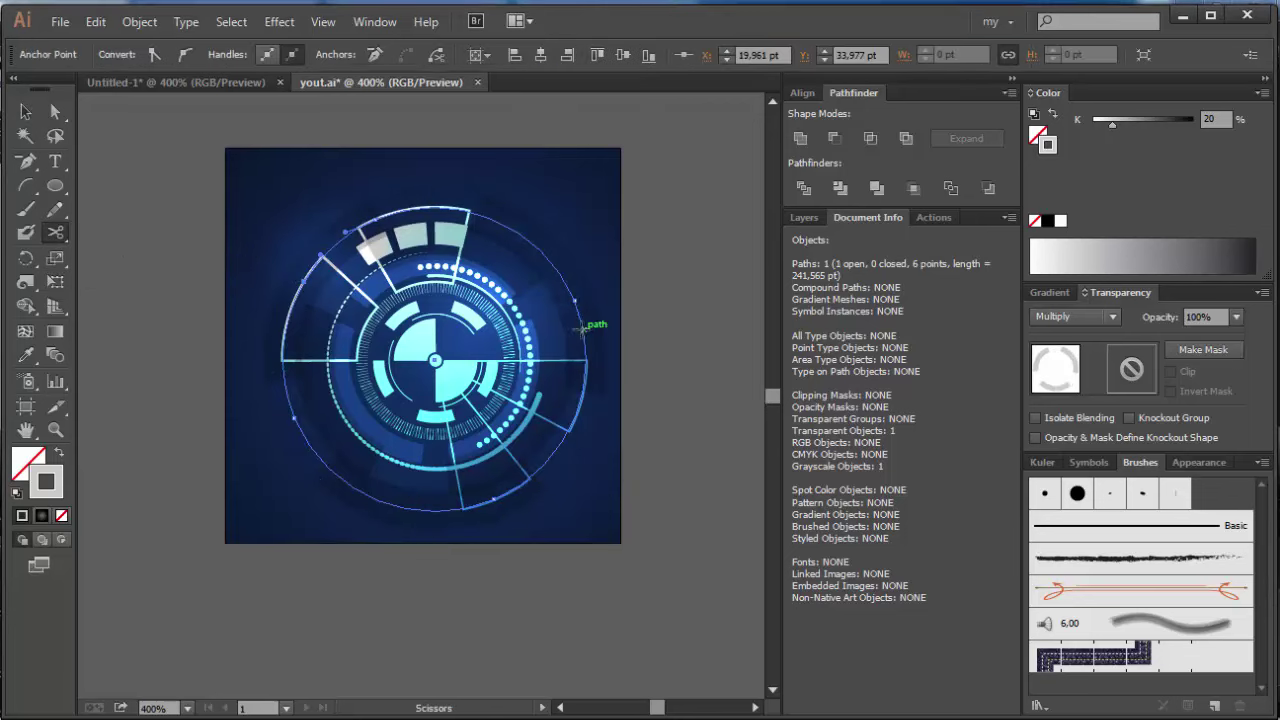
click(26, 111)
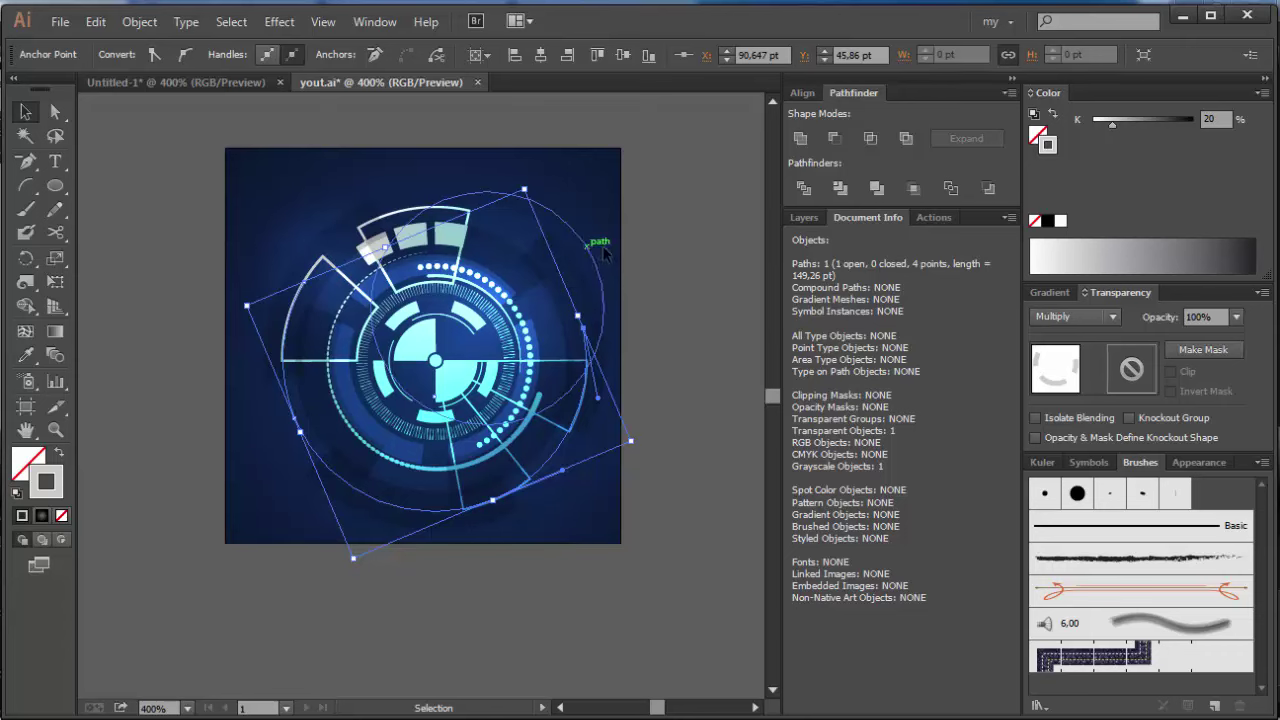
key(Delete)
- Select the remaining open arc inside the artwork group
click(558, 268)
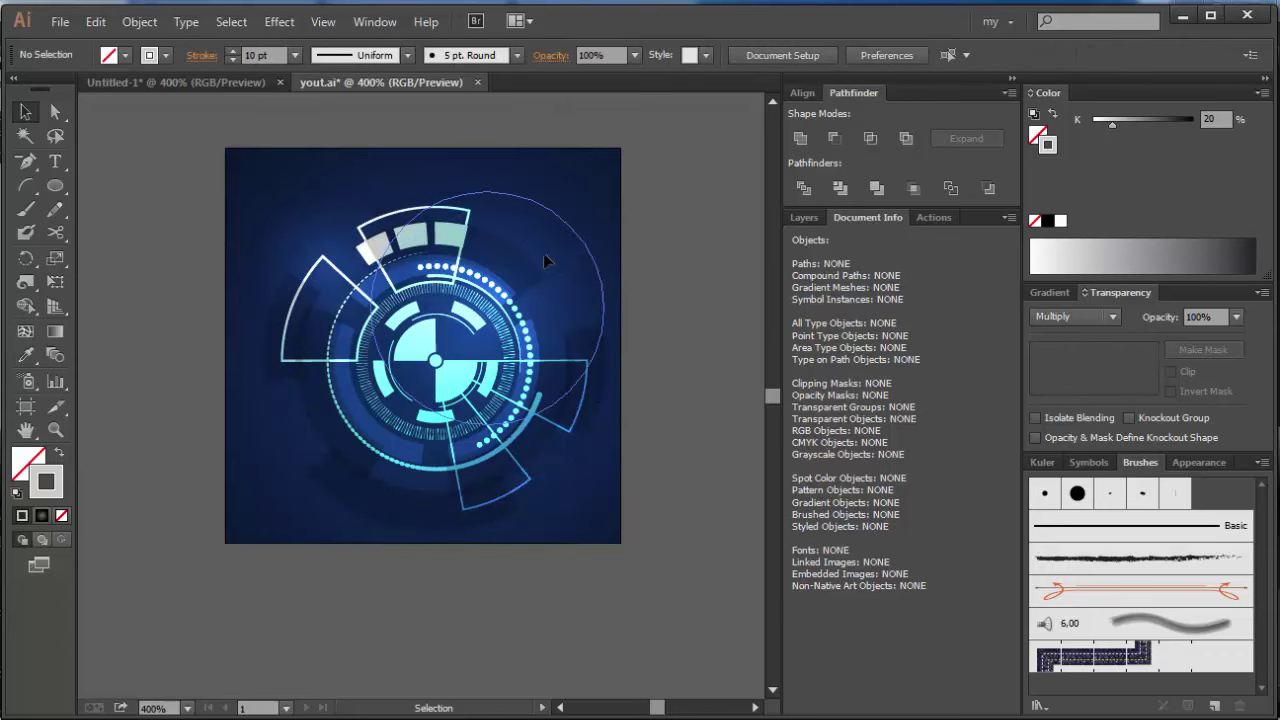
click(505, 338)
click(294, 291)
click(294, 291)
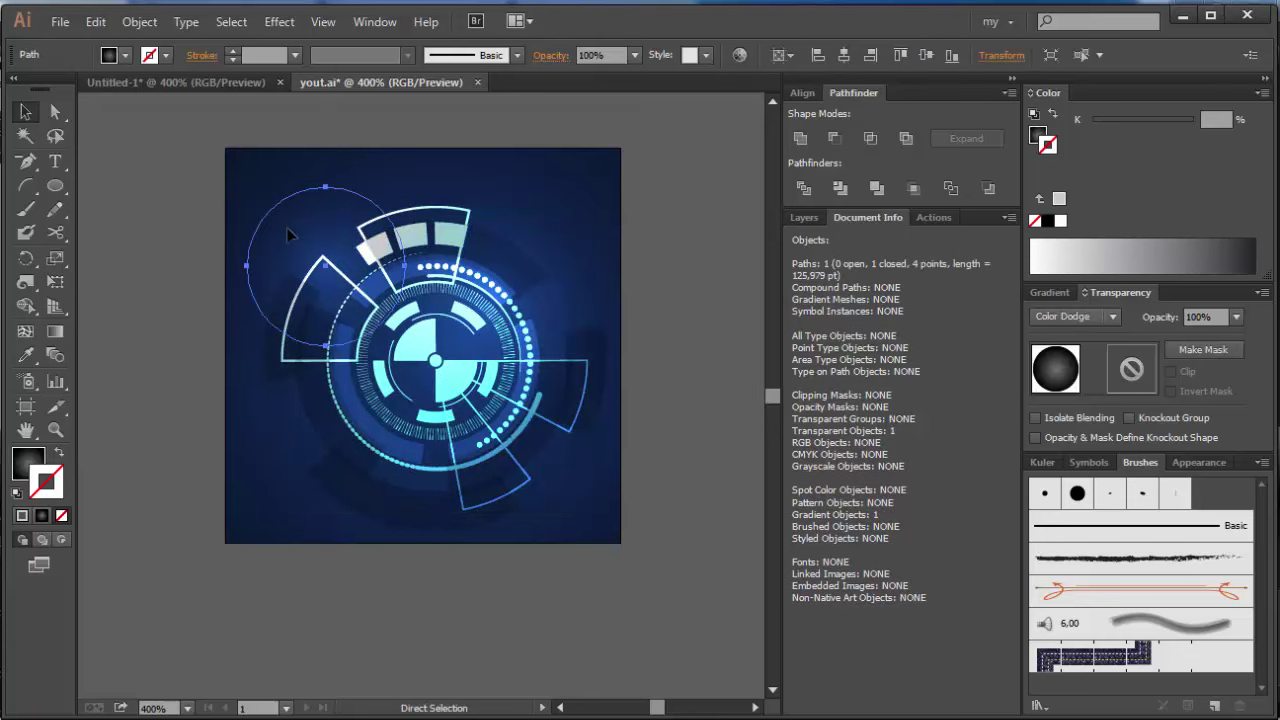
click(294, 291)
click(294, 291)
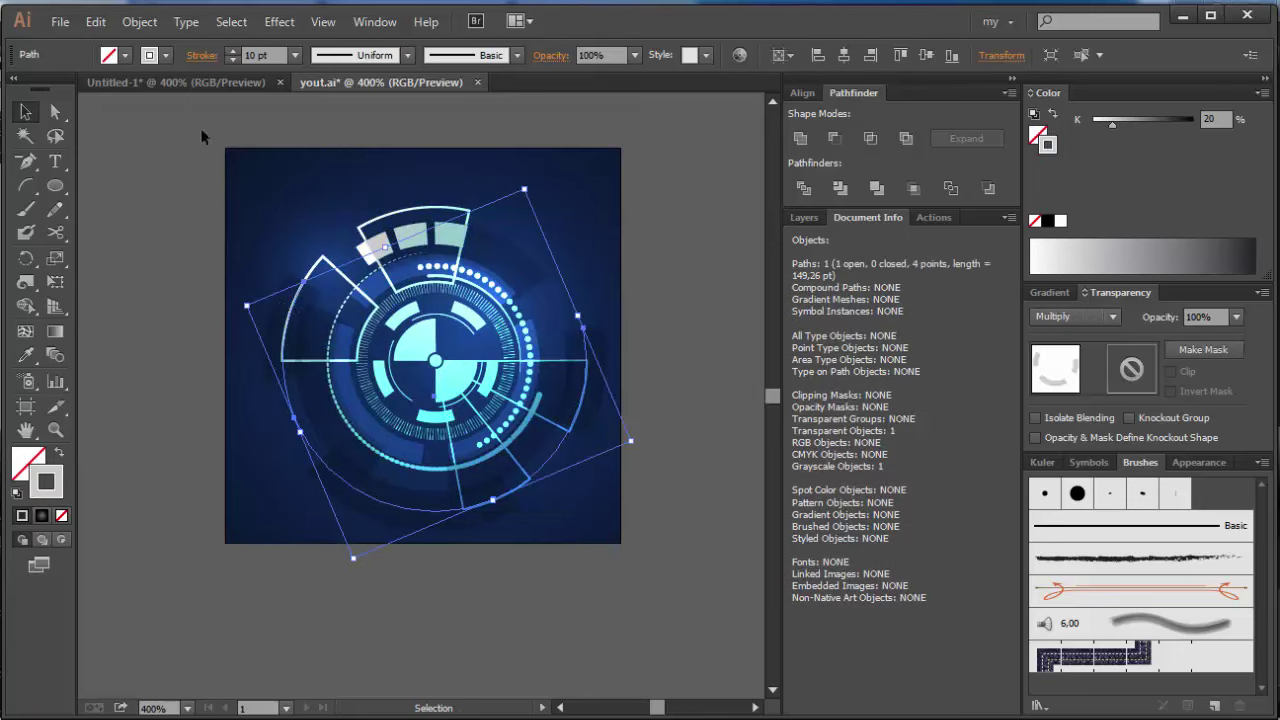
- Style the arc with a 2 pt, 58% grey stroke dashed 50 pt / 26 pt
click(199, 55)
text(3)
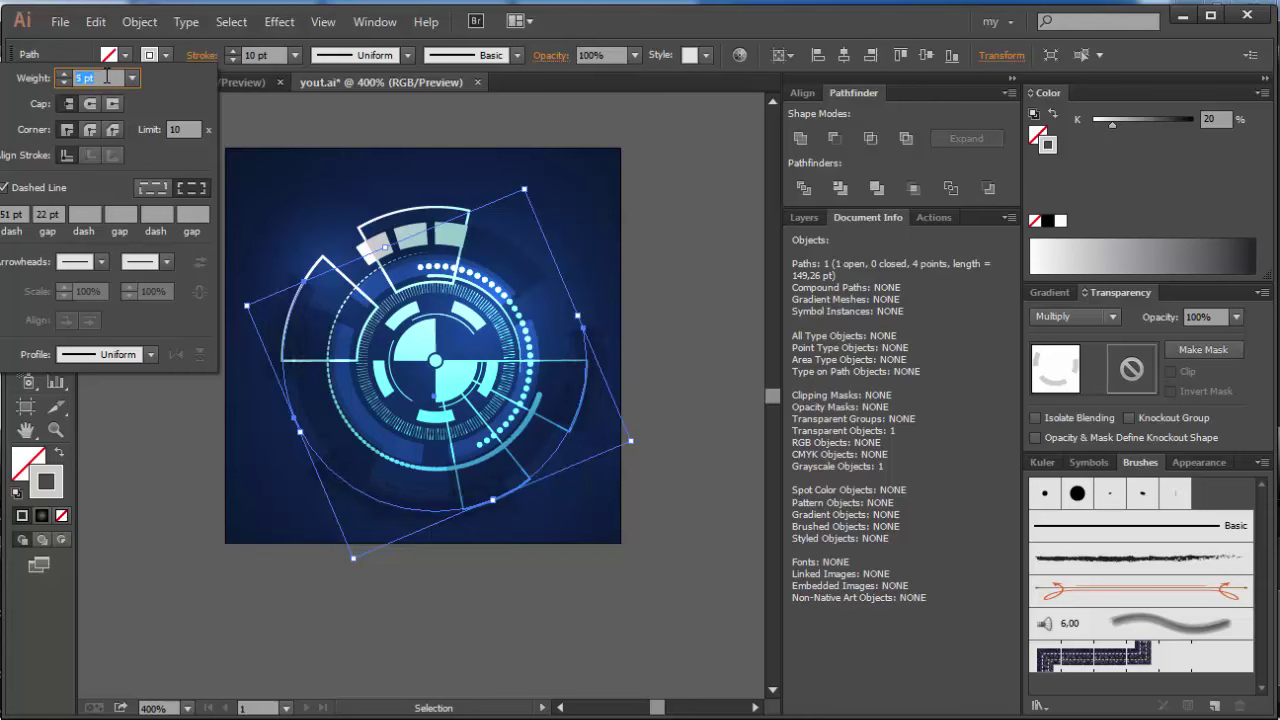
key(Return)
text(2)
mouse_move(1134, 120)
mouse_down()
mouse_move(1168, 124)
mouse_move(1151, 124)
mouse_up()
click(201, 55)
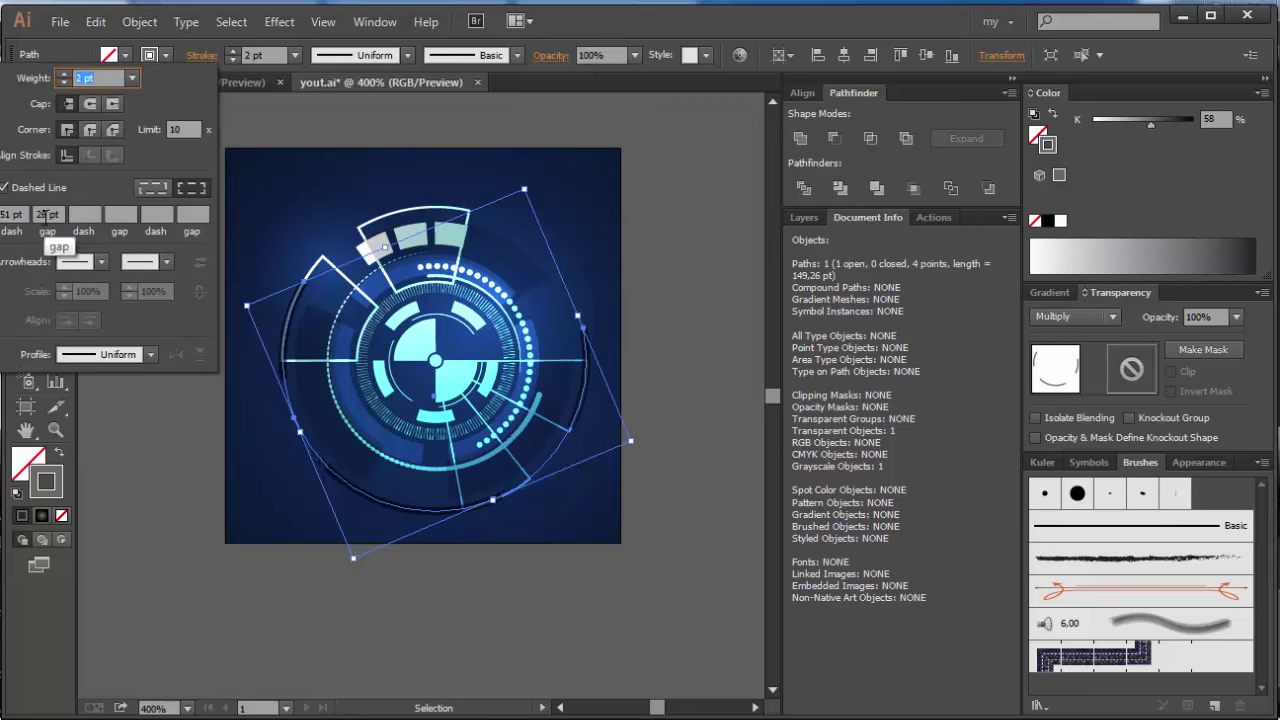
click(10, 214)
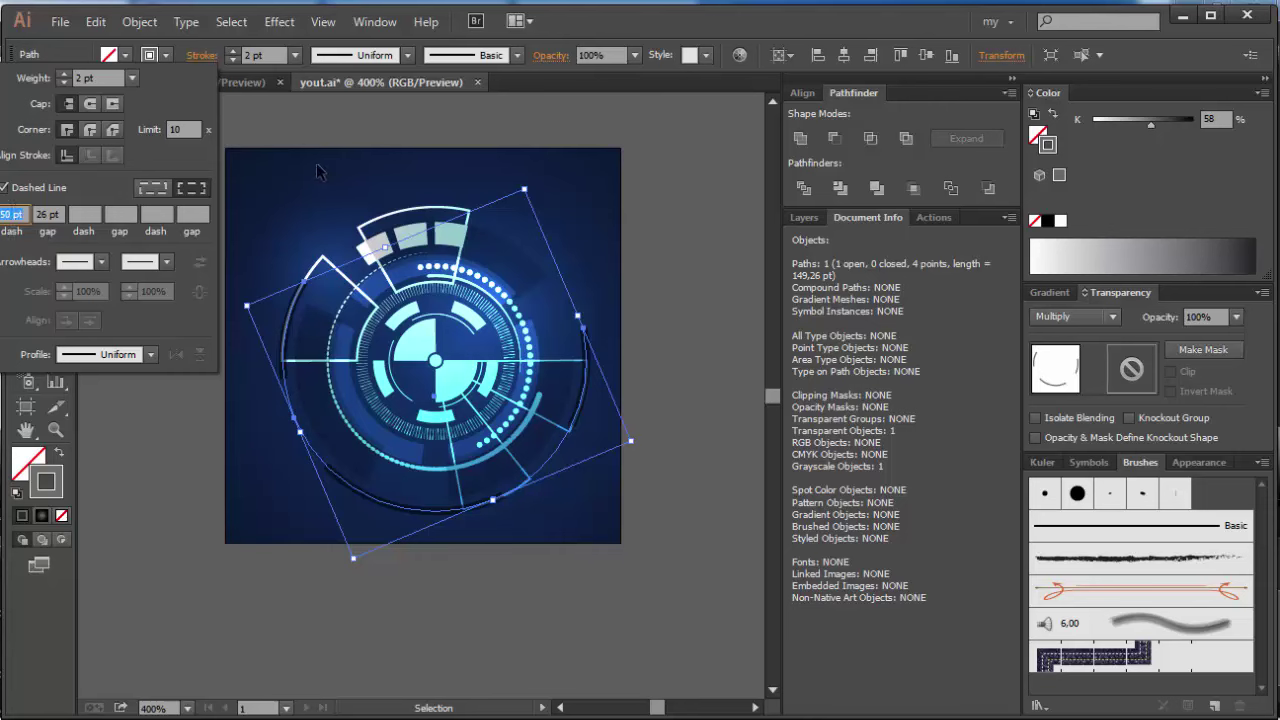
click(353, 403)
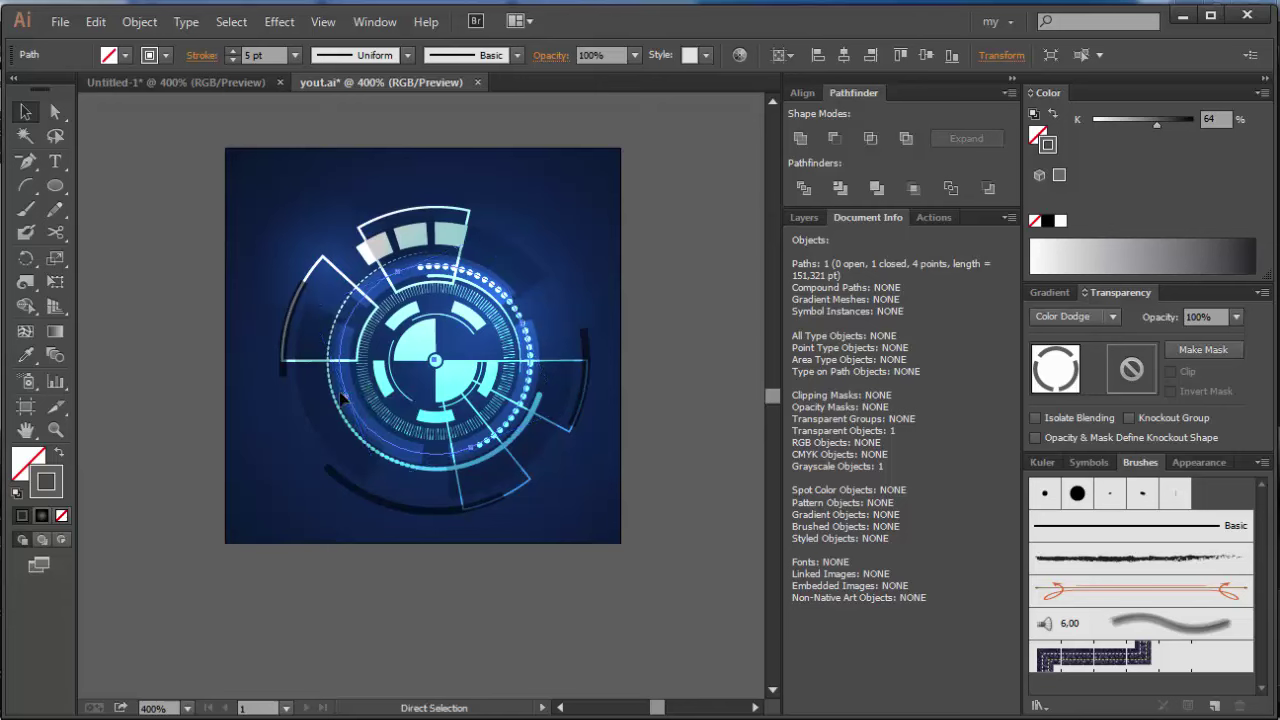
- Duplicate the dashed ring, enlarge it around the artwork, and lighten its stroke to 40% grey
drag(342, 395, 449, 461)
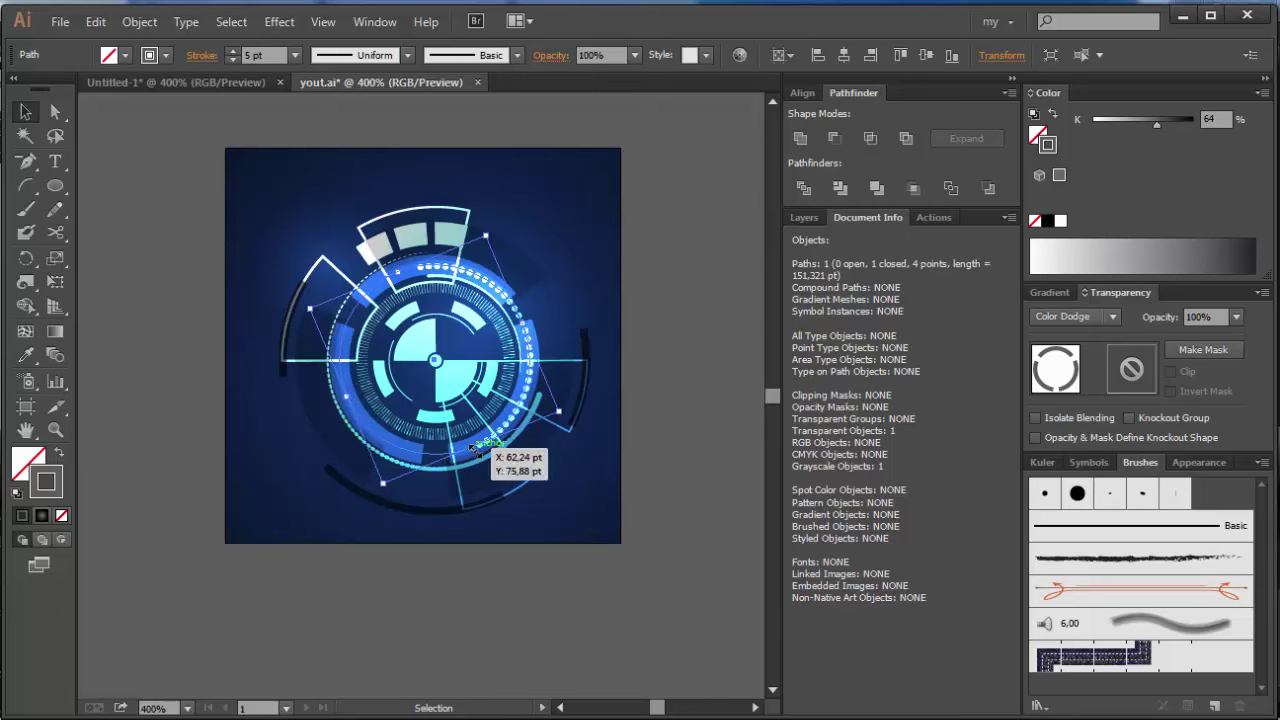
drag(470, 488, 455, 407)
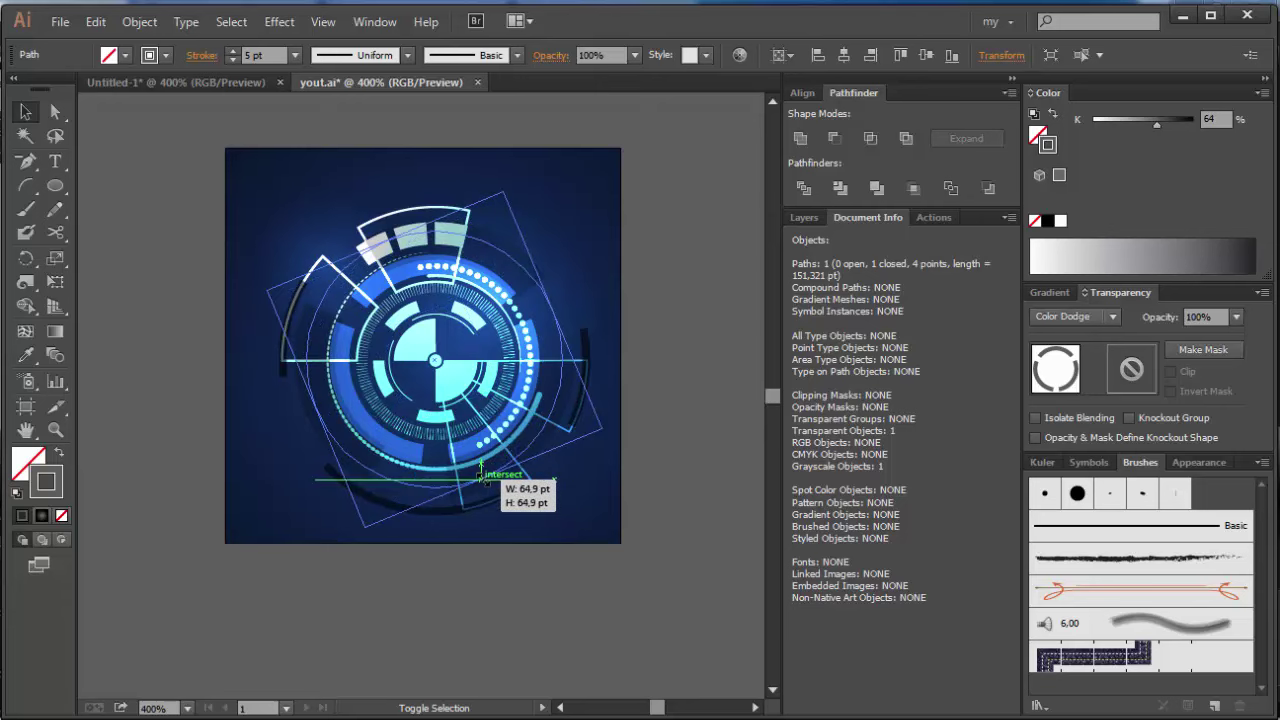
drag(455, 407, 482, 478)
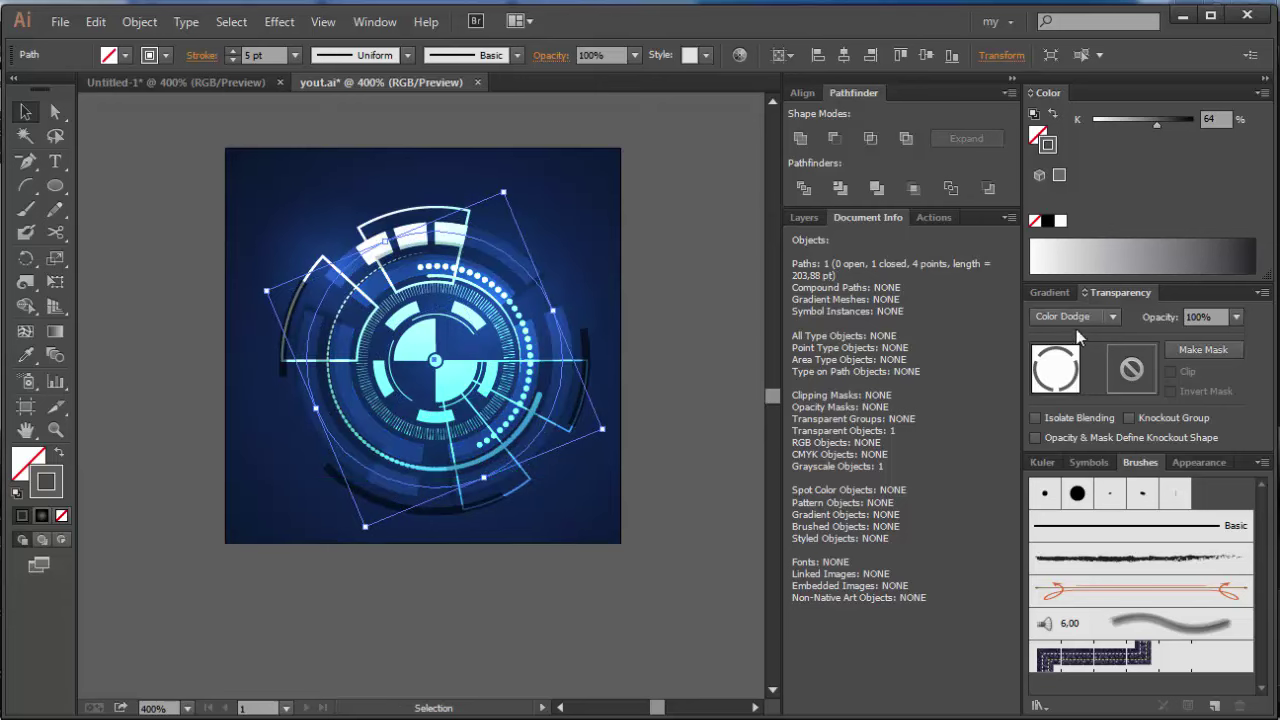
click(1132, 122)
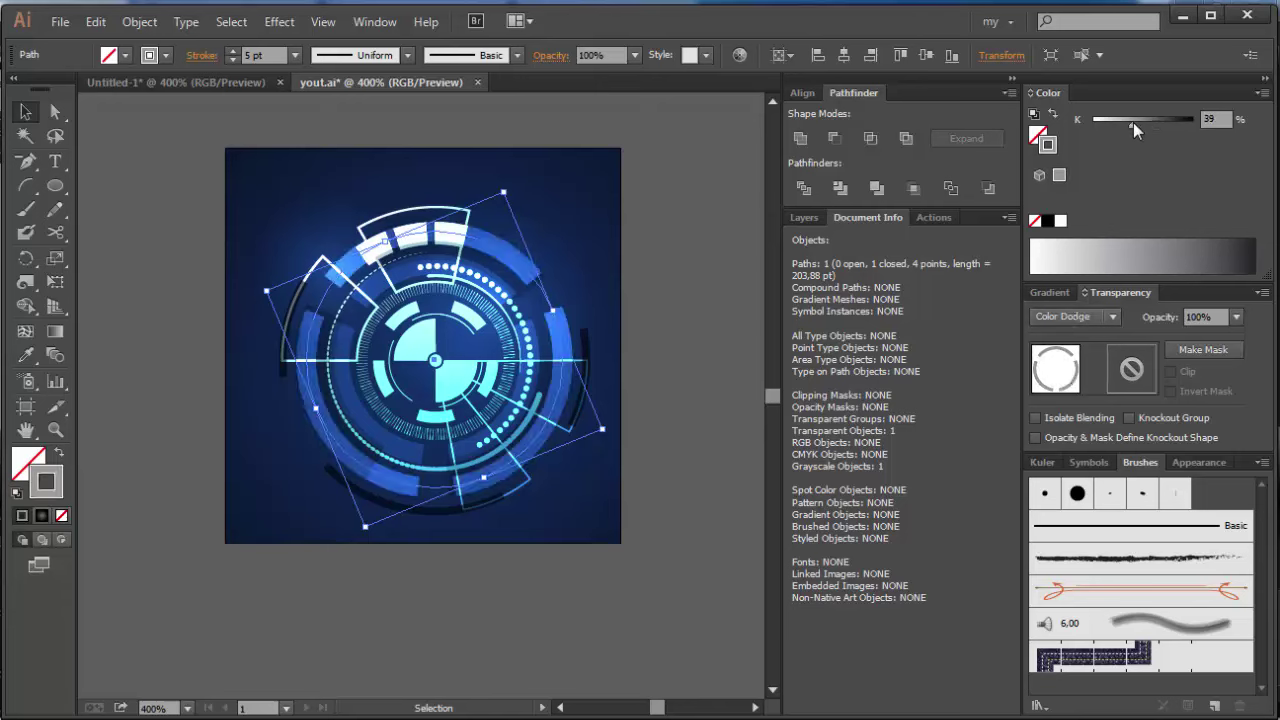
mouse_move(1133, 122)
mouse_down()
mouse_move(1122, 122)
mouse_move(1133, 122)
mouse_up()
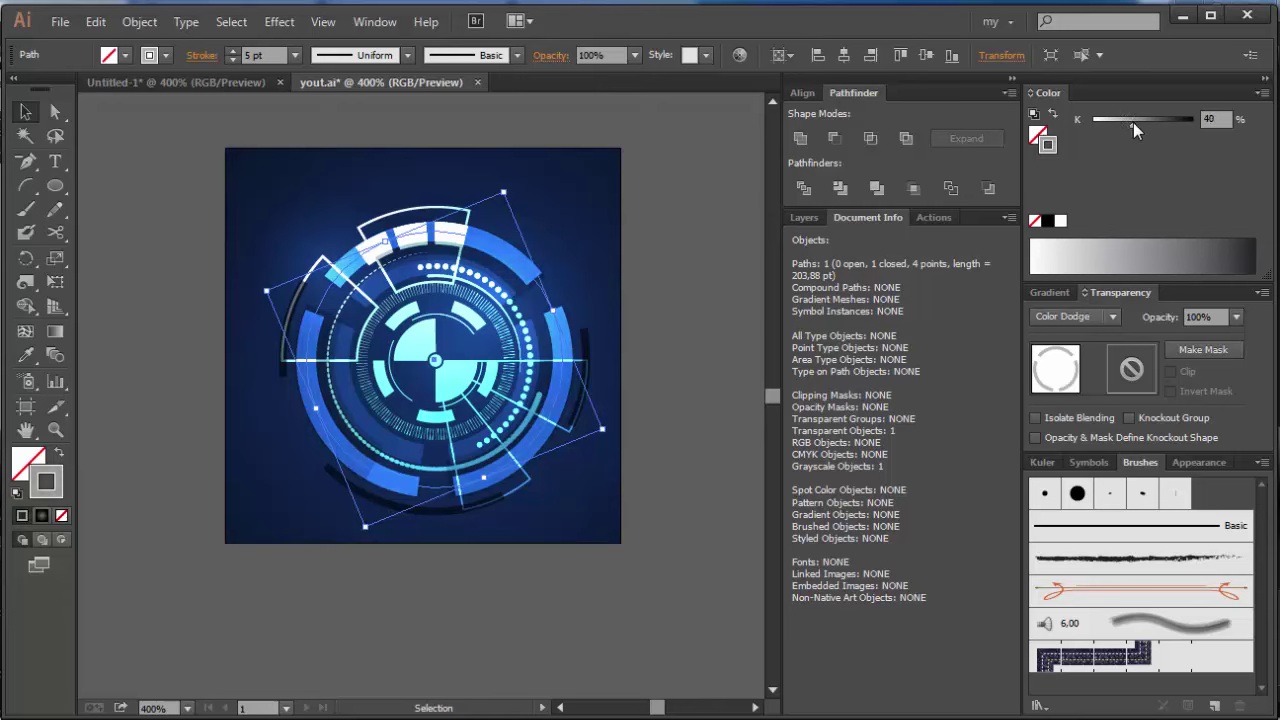
- Expand the ring copy's appearance into plain shapes with Object > Expand Appearance
click(1048, 293)
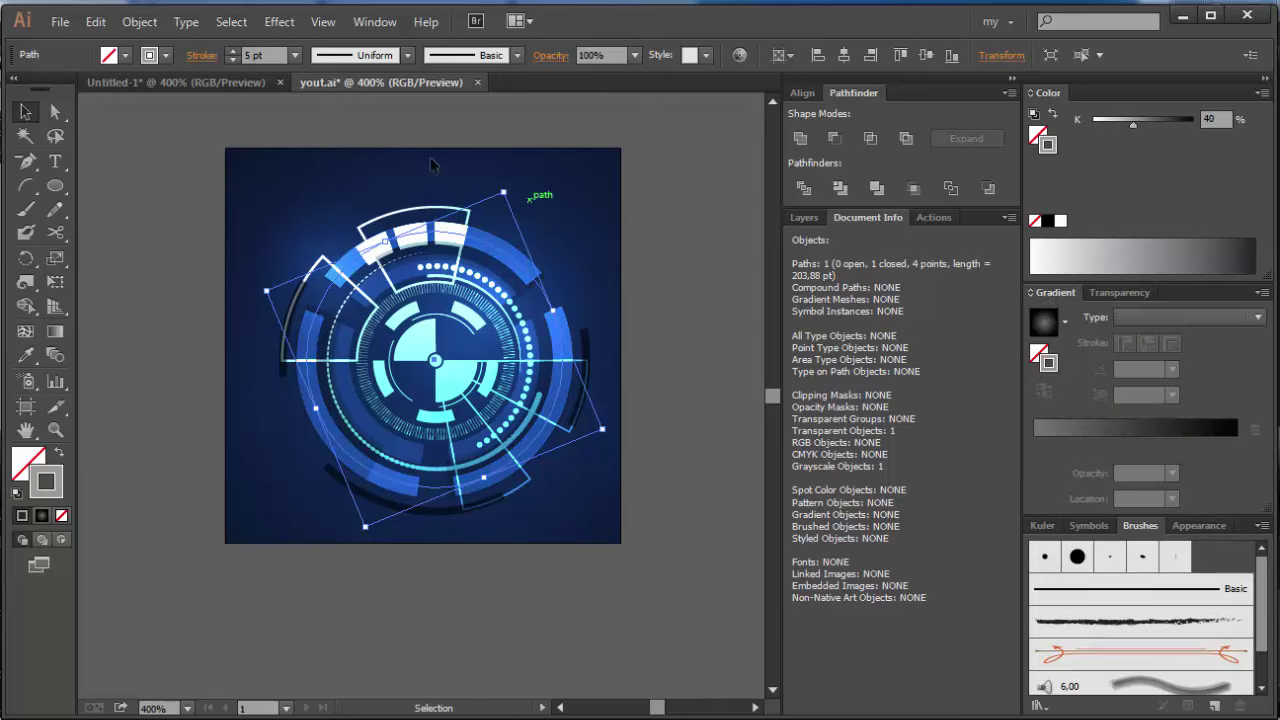
click(139, 22)
click(180, 257)
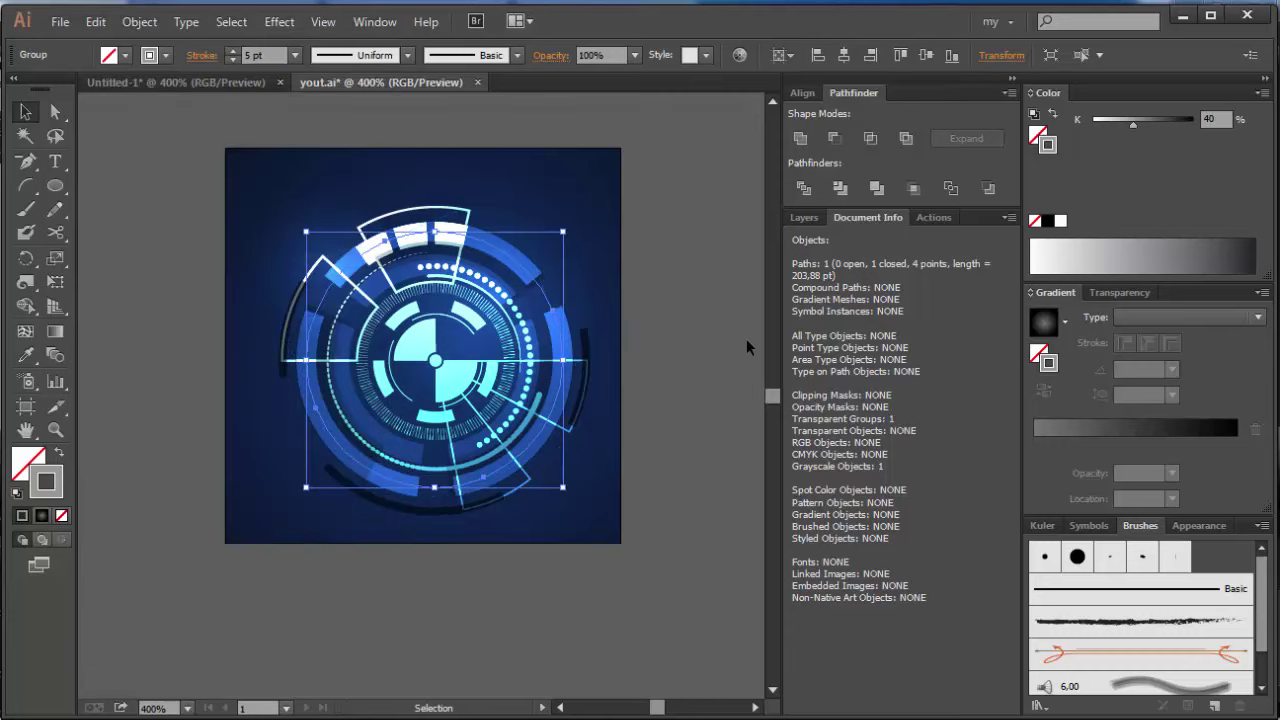
- Expand the ring group's fill and stroke, then give it a reversed grey radial gradient
click(139, 22)
click(175, 235)
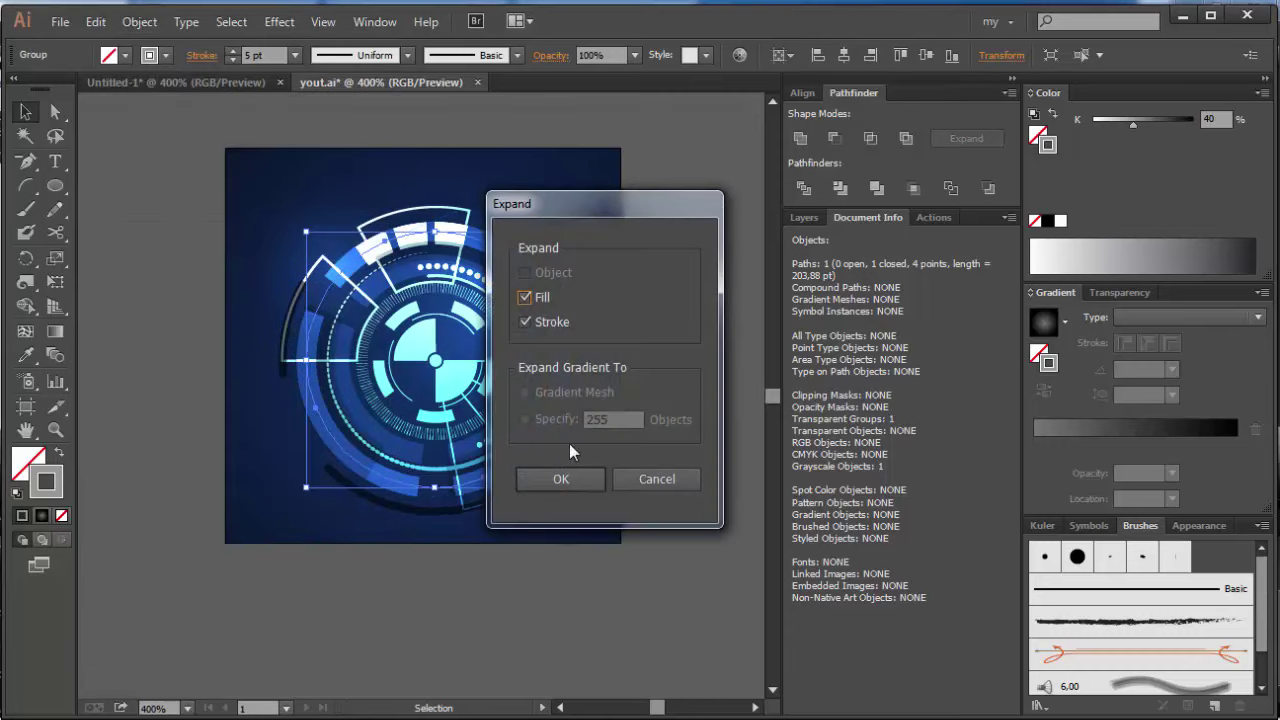
click(527, 479)
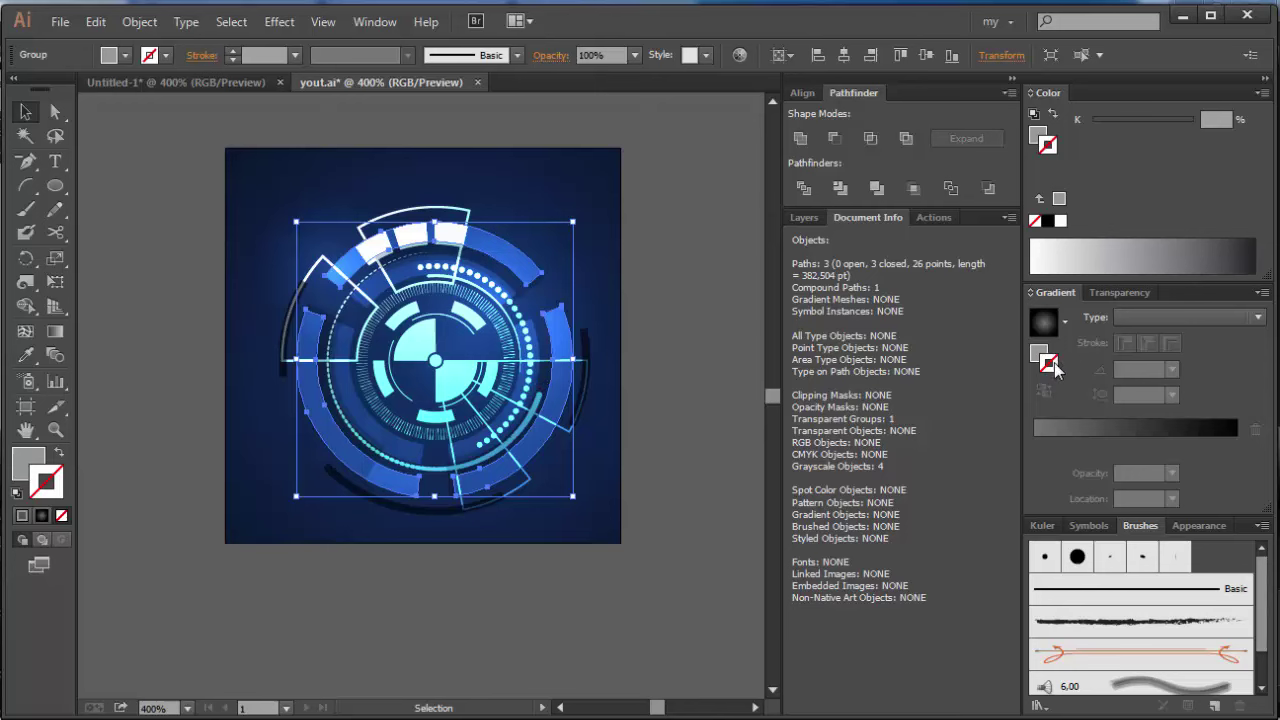
click(1071, 428)
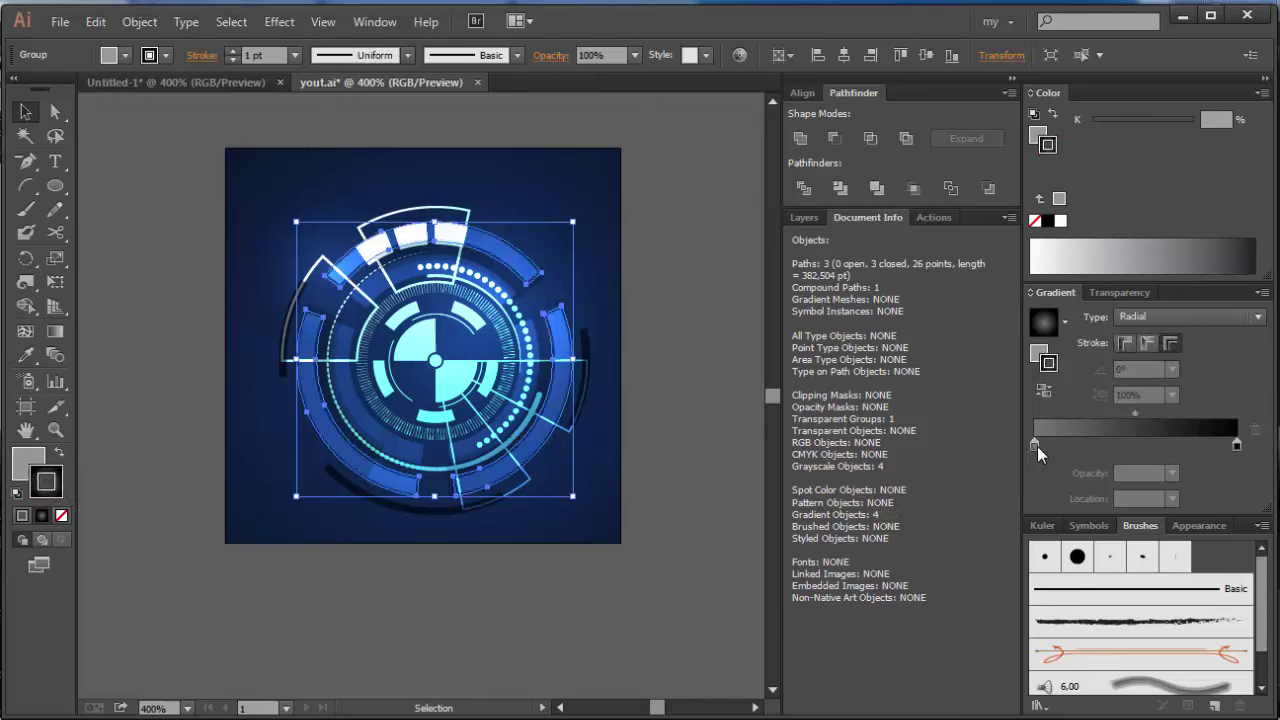
click(1035, 446)
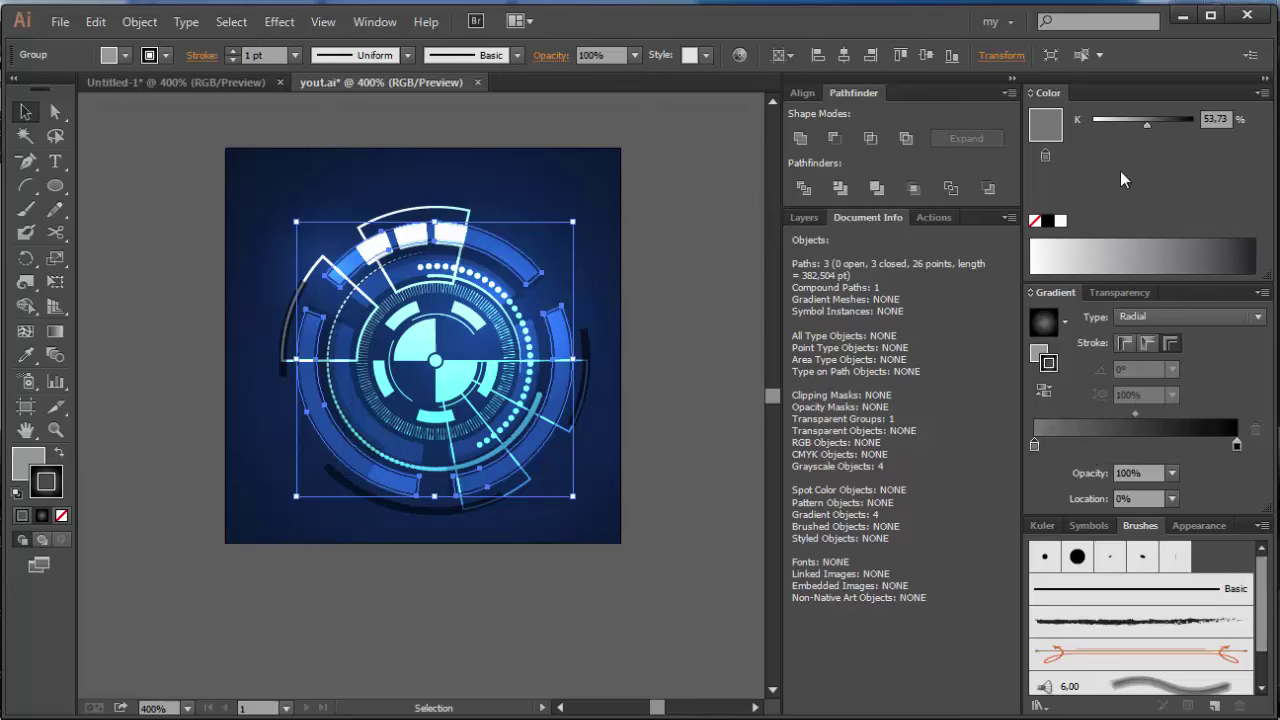
click(1110, 120)
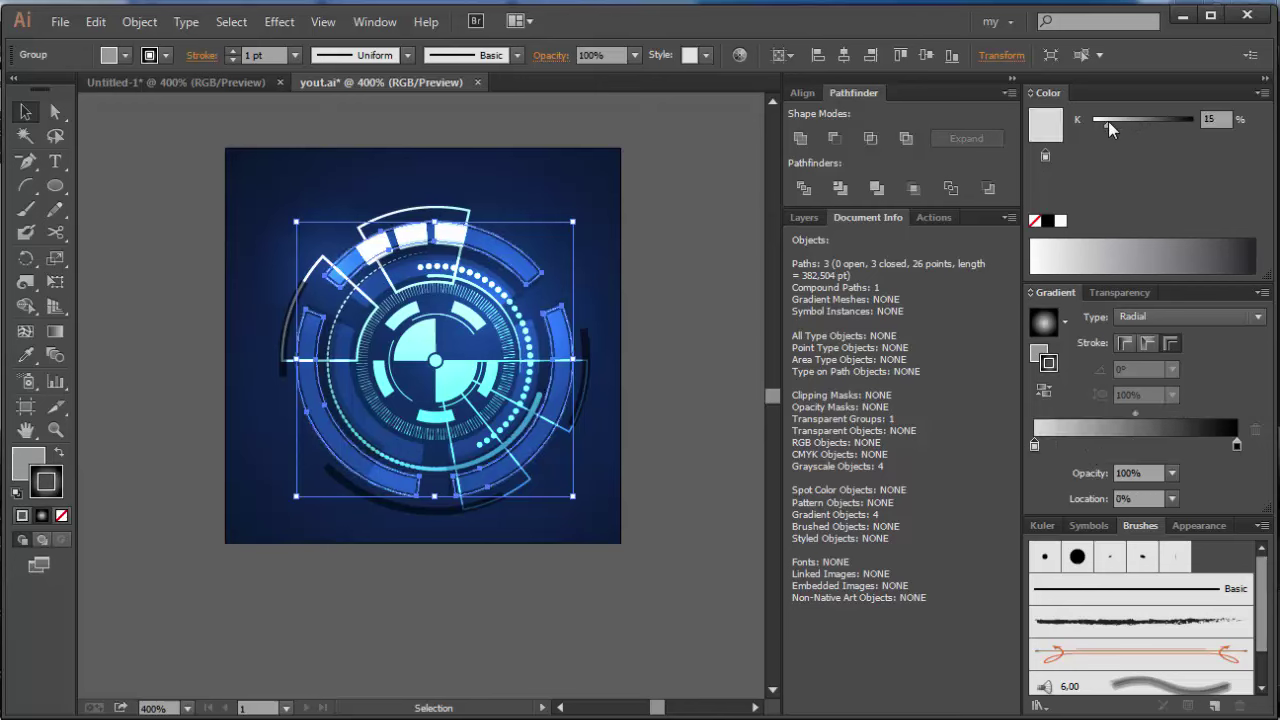
click(1124, 121)
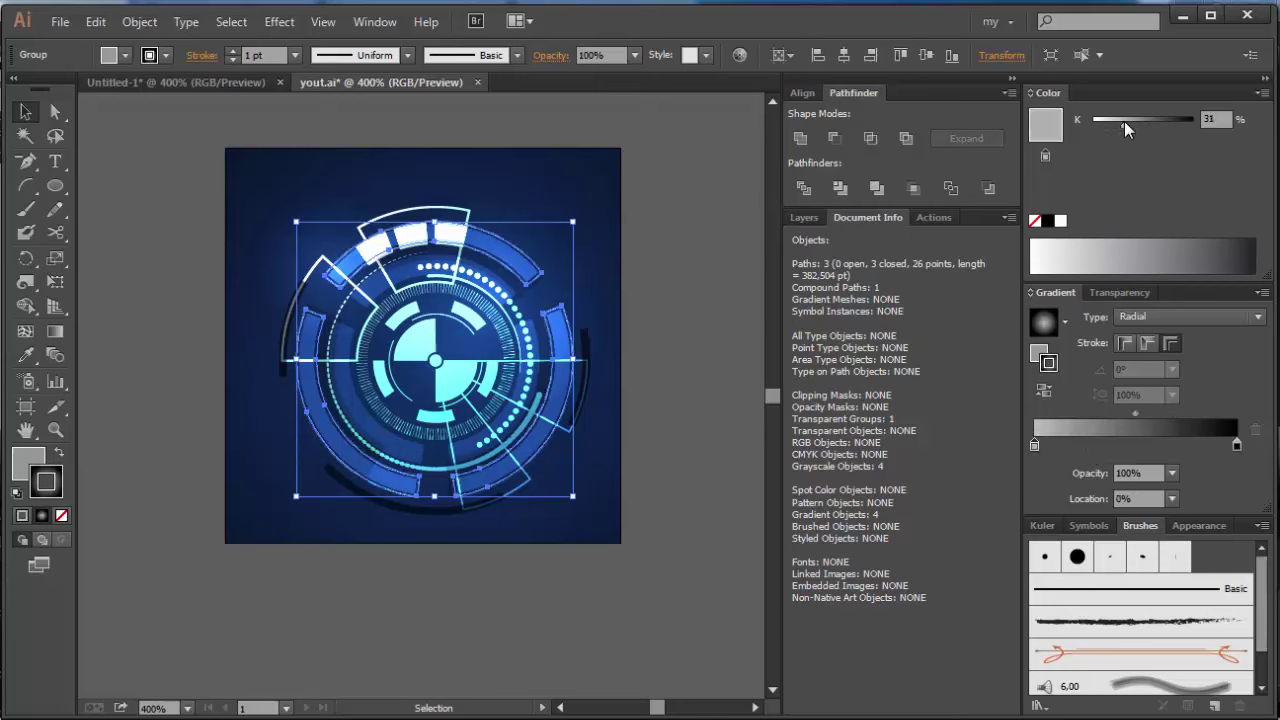
click(1044, 390)
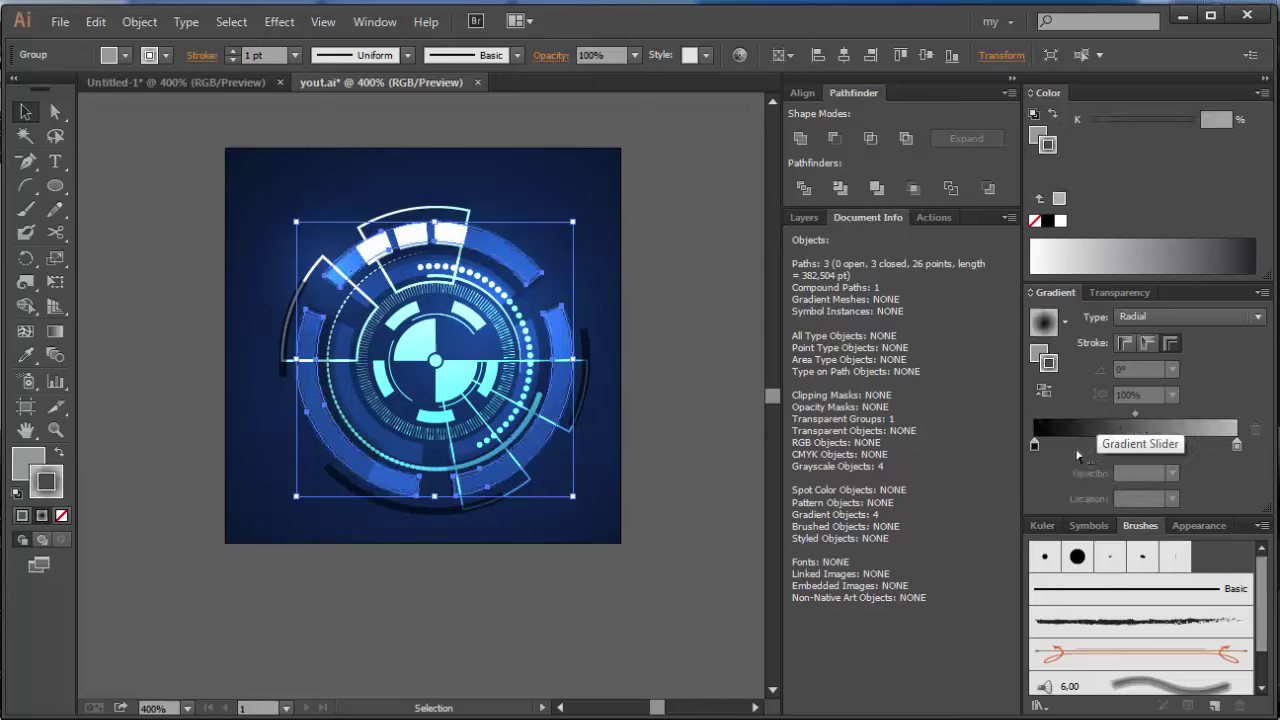
- Switch the colour sliders to RGB and leave the left gradient stop as black (000000)
click(1056, 448)
click(1258, 92)
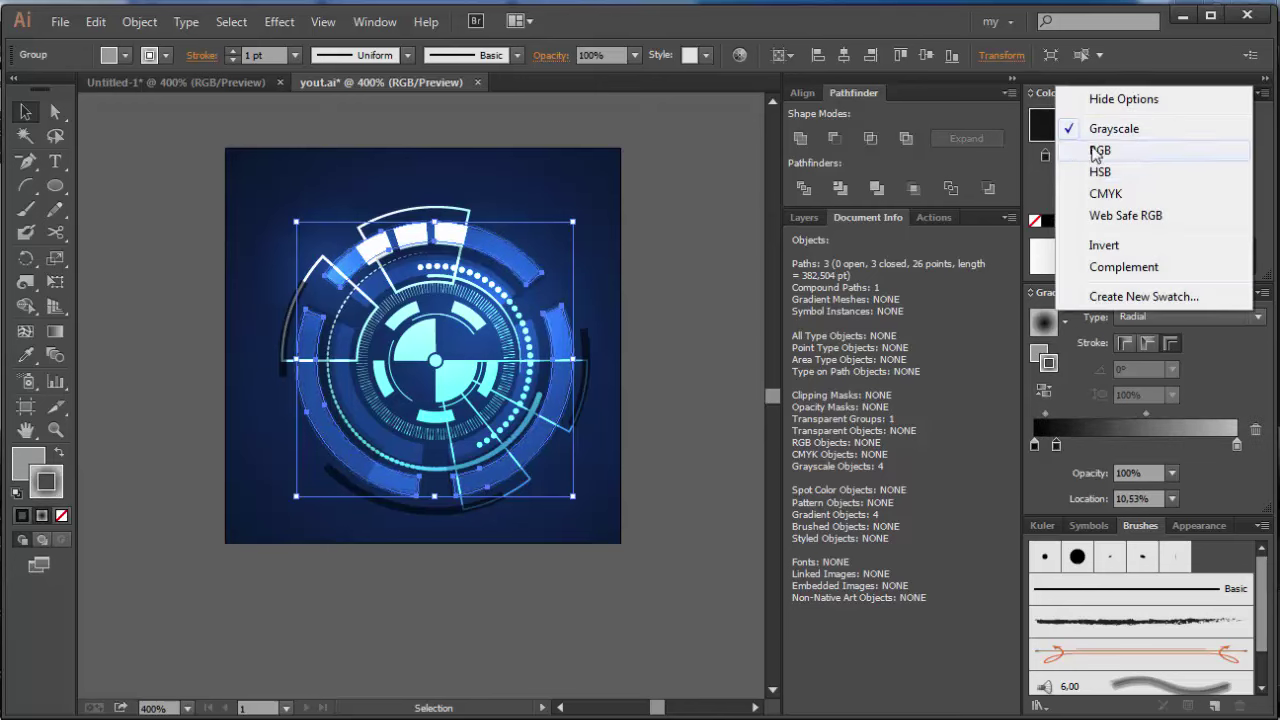
click(1097, 164)
click(1047, 221)
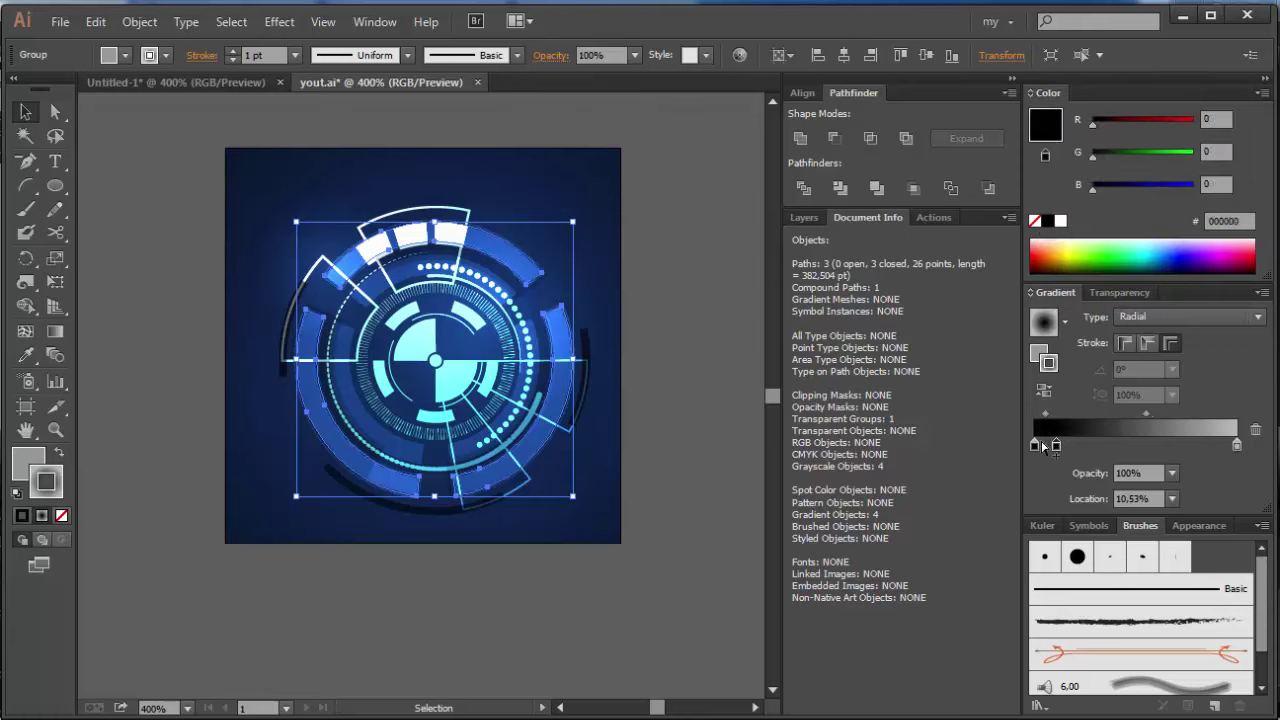
drag(1056, 444, 1056, 470)
click(1034, 444)
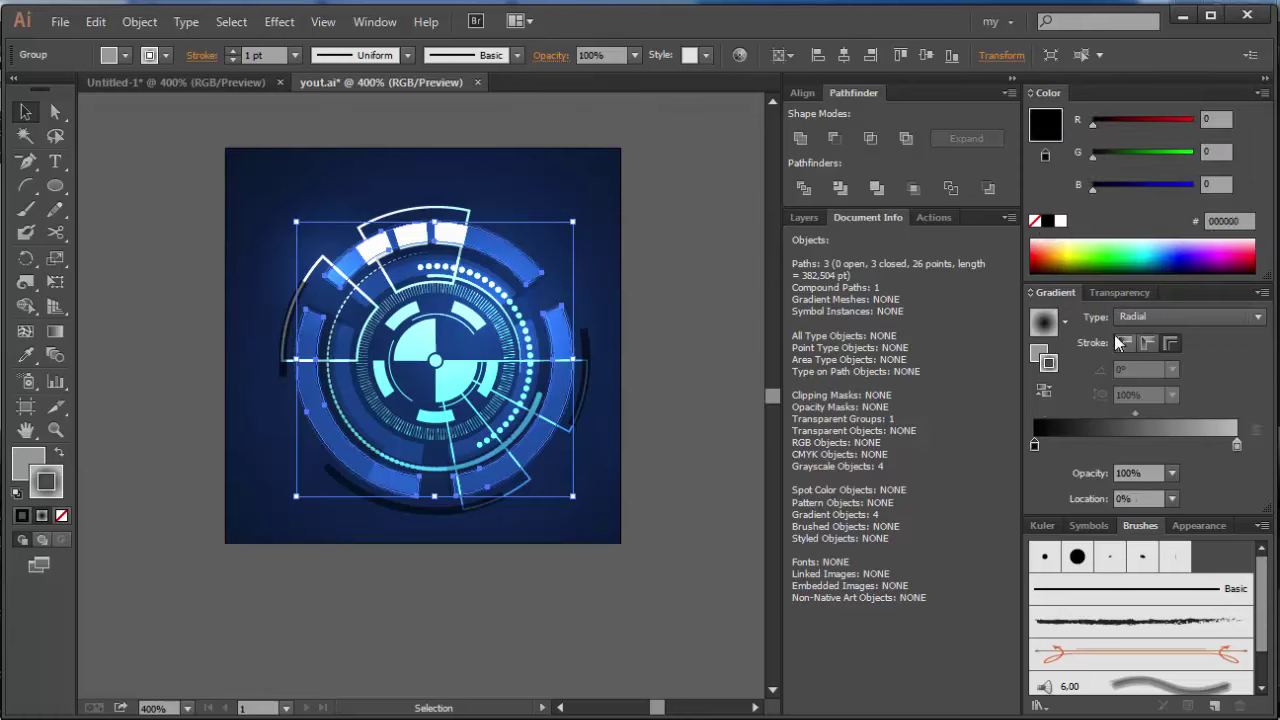
- Set the group's blend mode to Color Dodge, then select the upper-right curved bar's group
click(1109, 294)
click(1072, 316)
click(1073, 465)
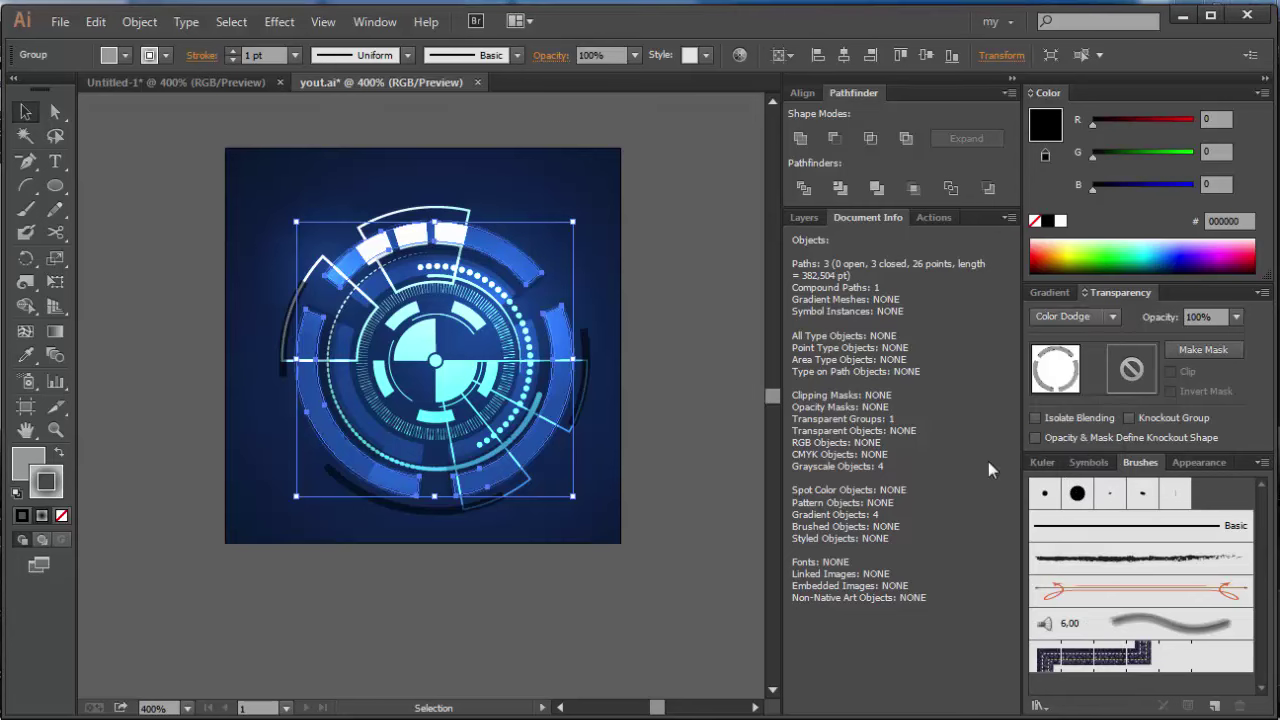
click(719, 370)
key(ctrl+space)
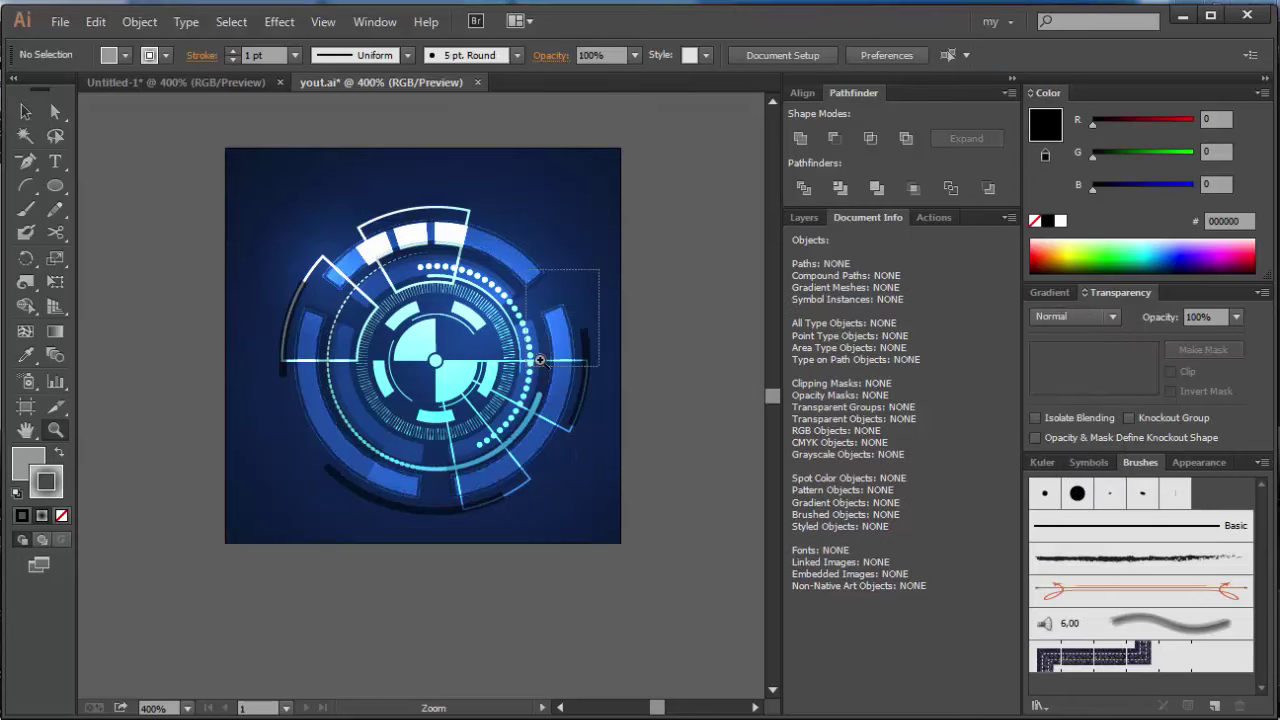
drag(585, 290, 475, 375)
click(474, 374)
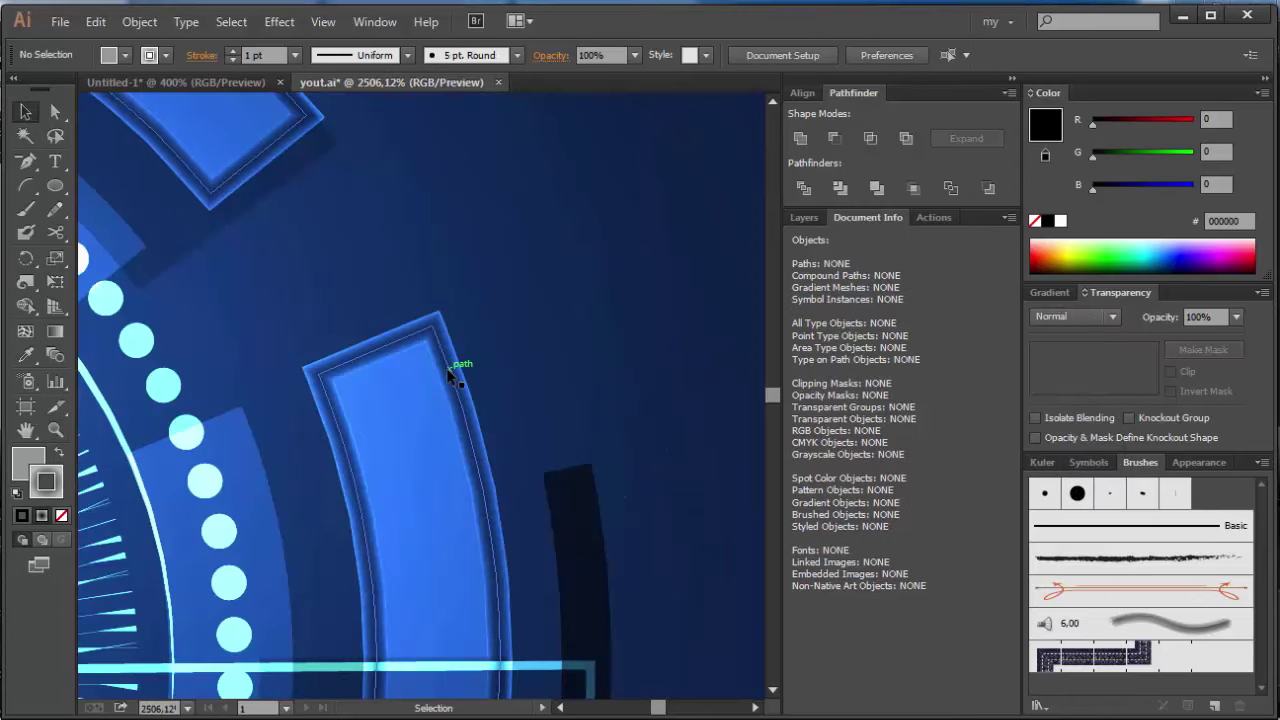
click(1049, 293)
- Make the ring group's gradient Linear and set its fill to 0% K white
click(1180, 316)
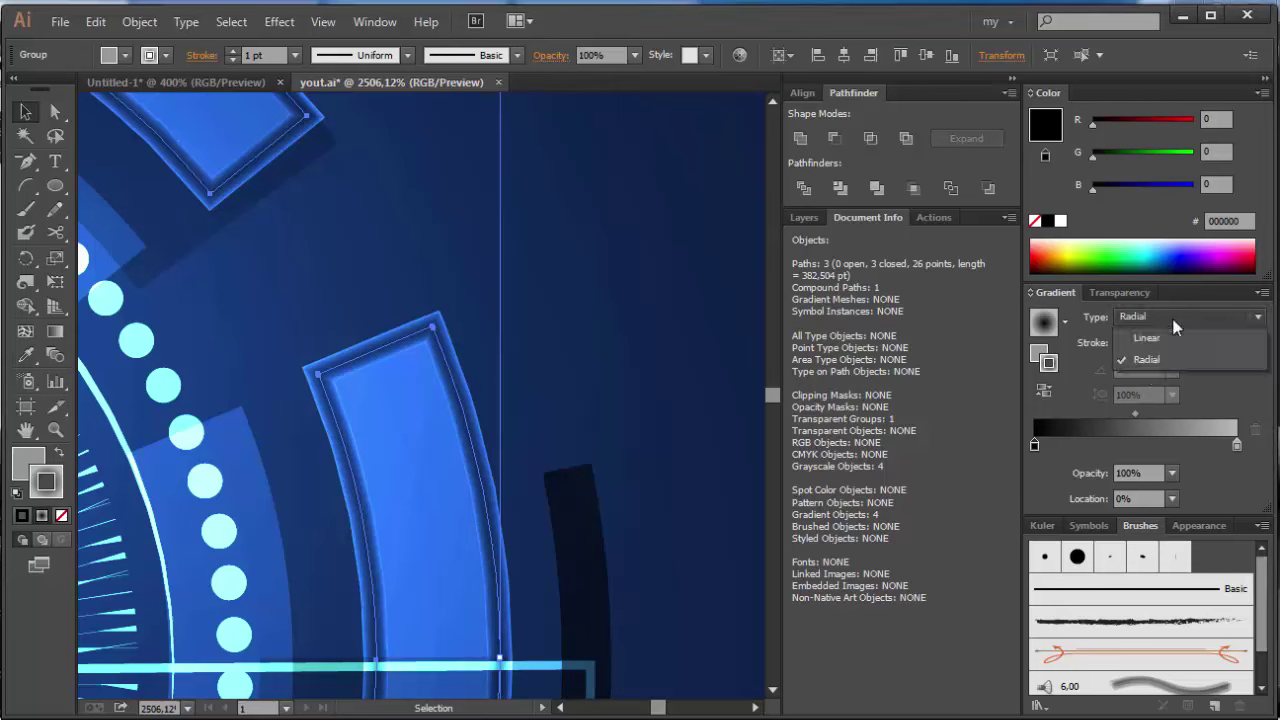
click(1140, 330)
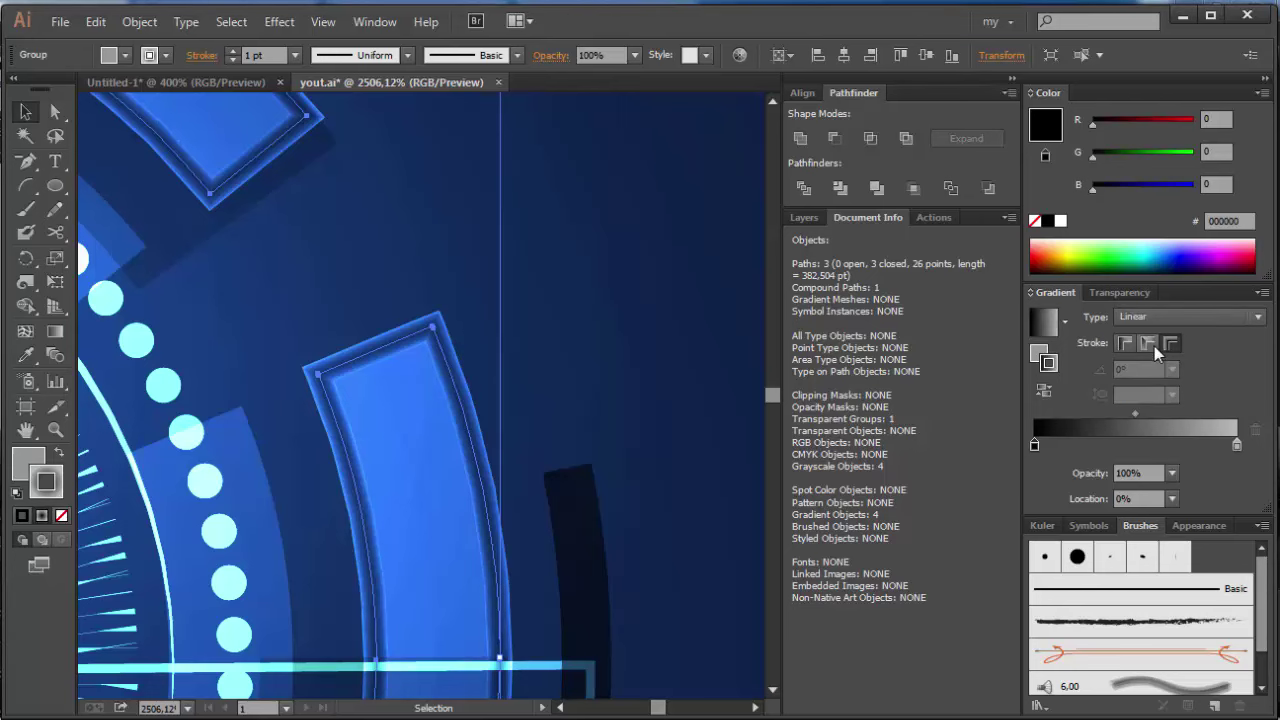
click(680, 341)
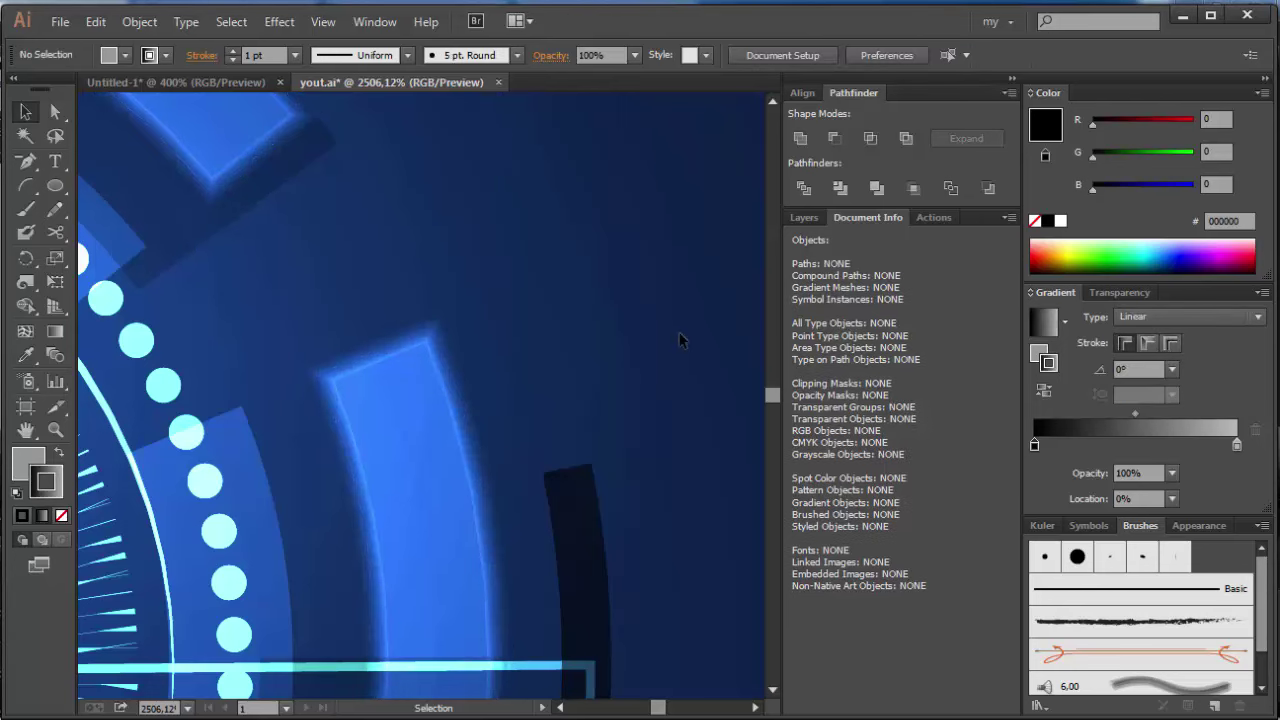
click(392, 440)
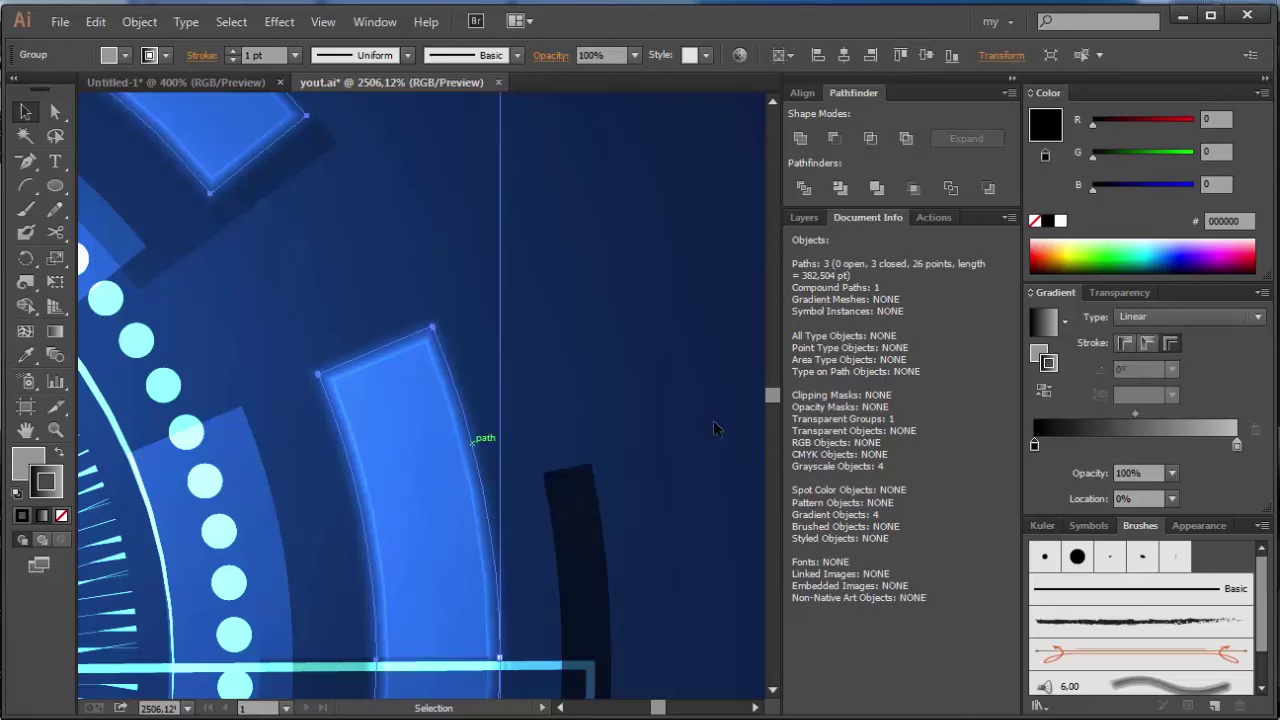
click(1044, 362)
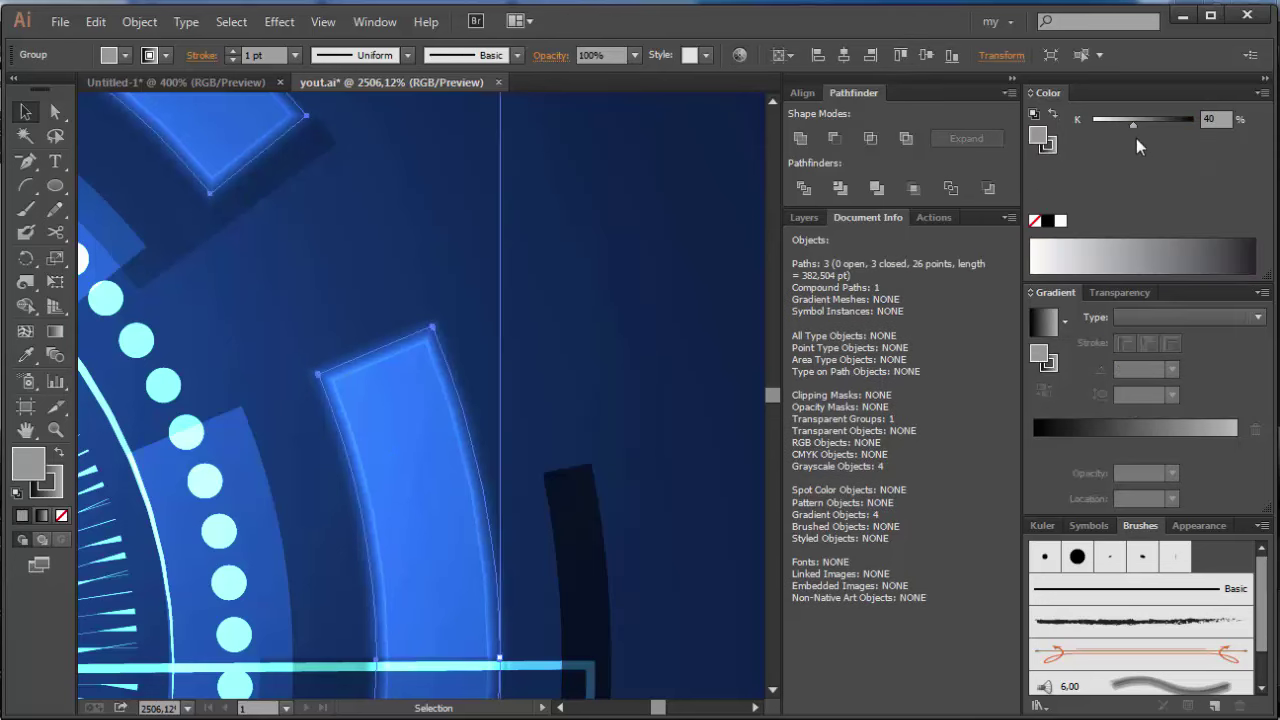
drag(1132, 125, 1090, 130)
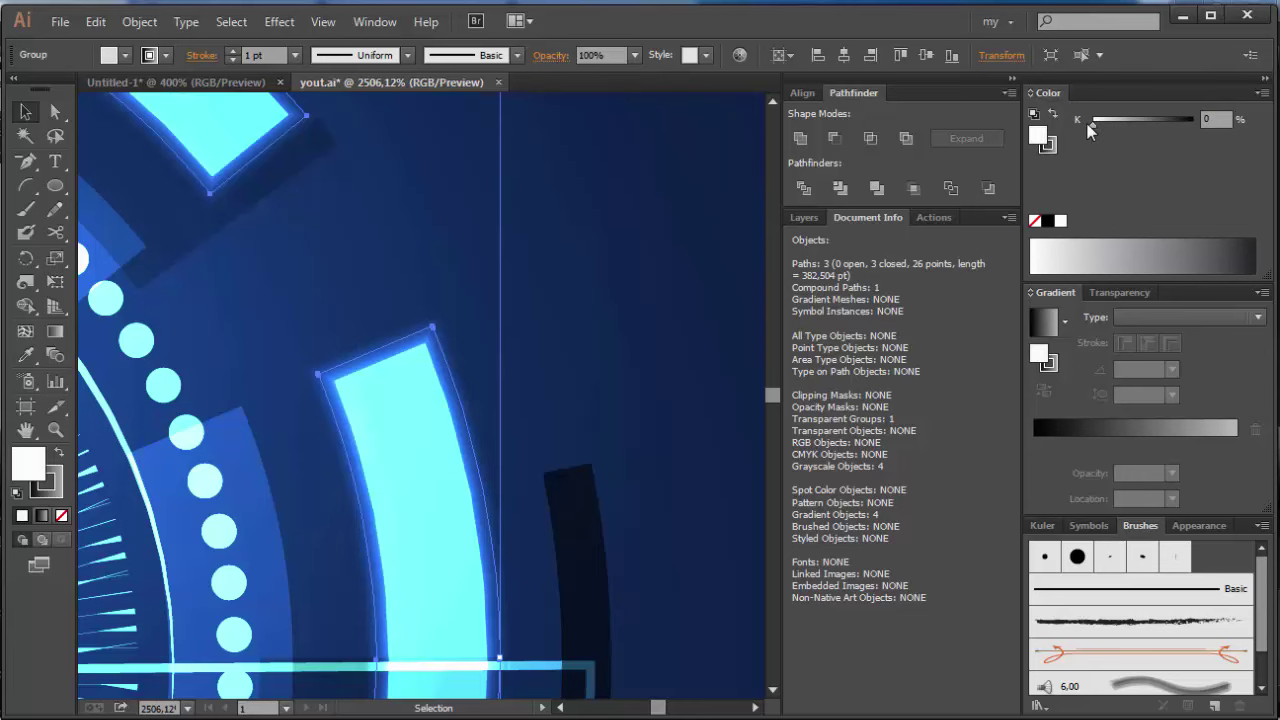
- Scale the glowing white ring group down to about 60.5 pt across, viewing at 400%
click(708, 325)
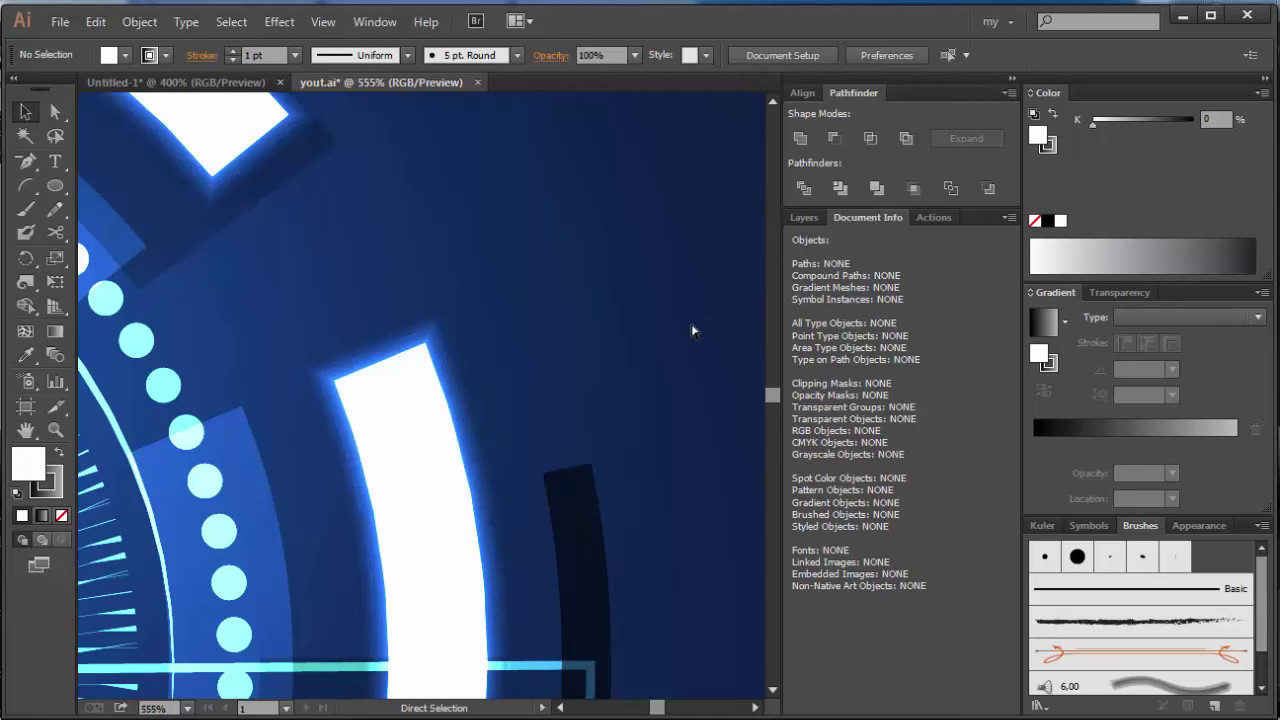
key(ctrl+0)
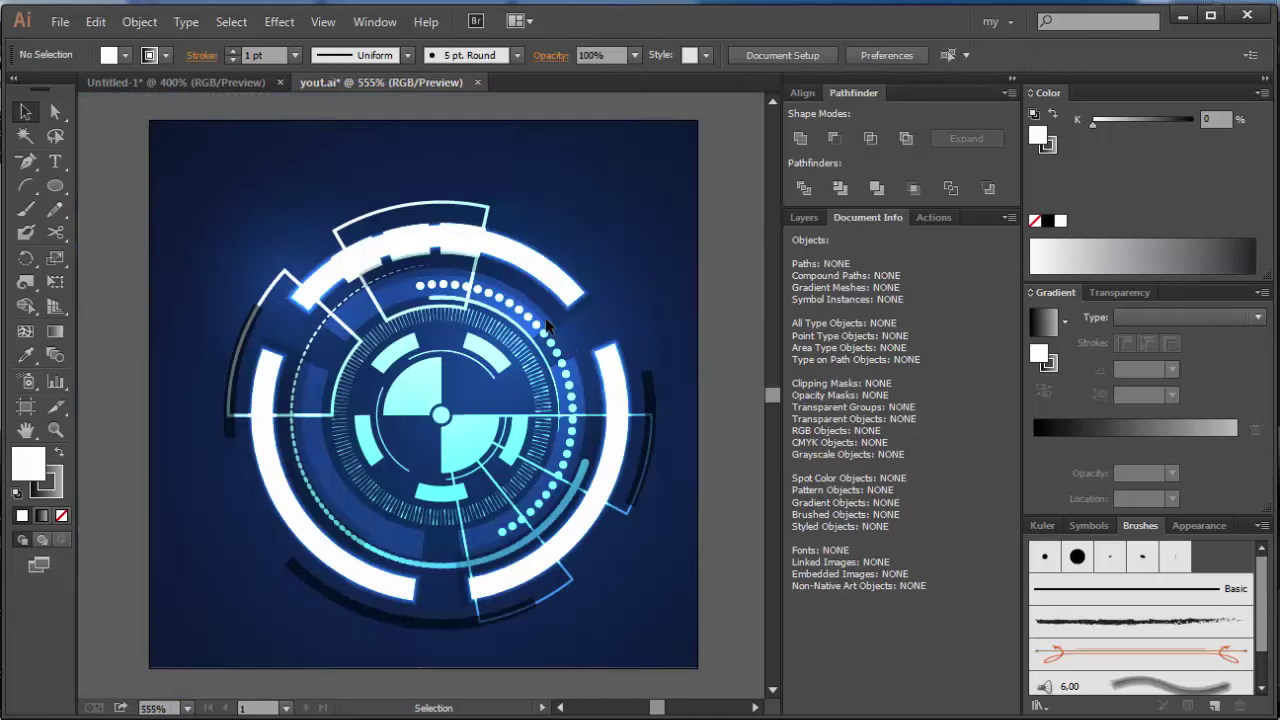
click(578, 292)
mouse_move(655, 230)
mouse_down()
mouse_move(607, 238)
mouse_move(620, 235)
mouse_up()
click(713, 222)
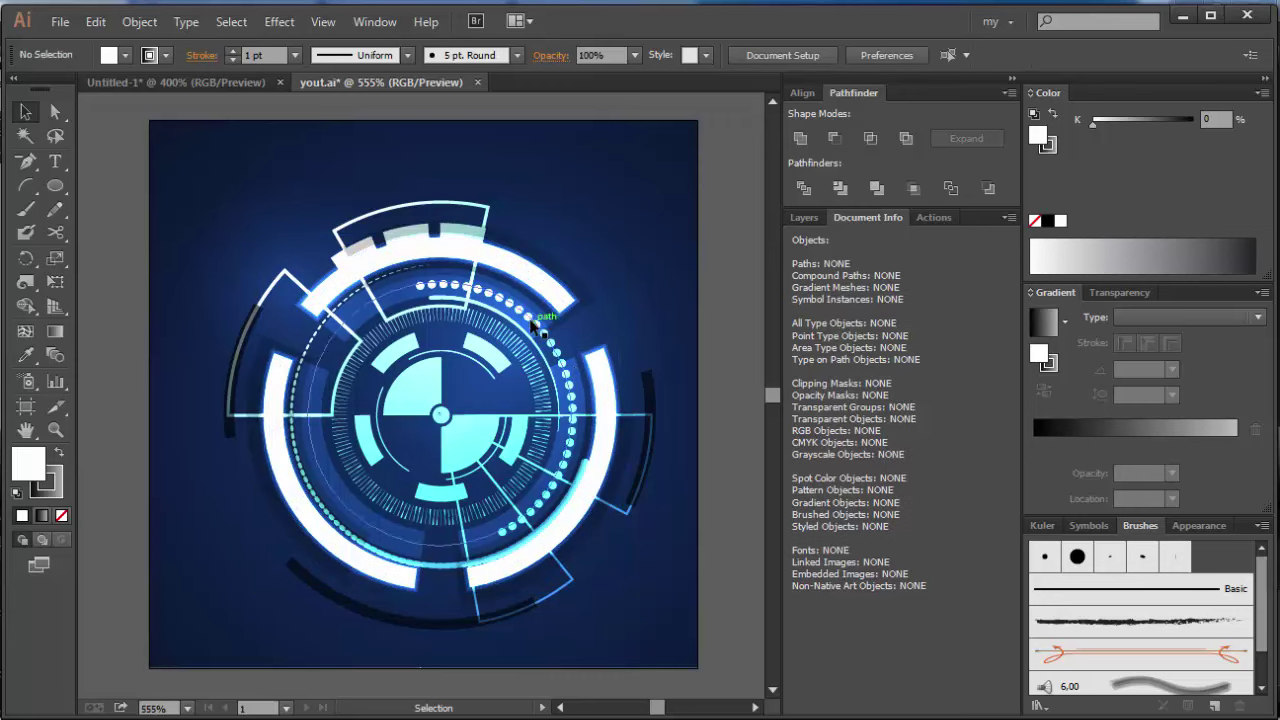
drag(533, 325, 526, 381)
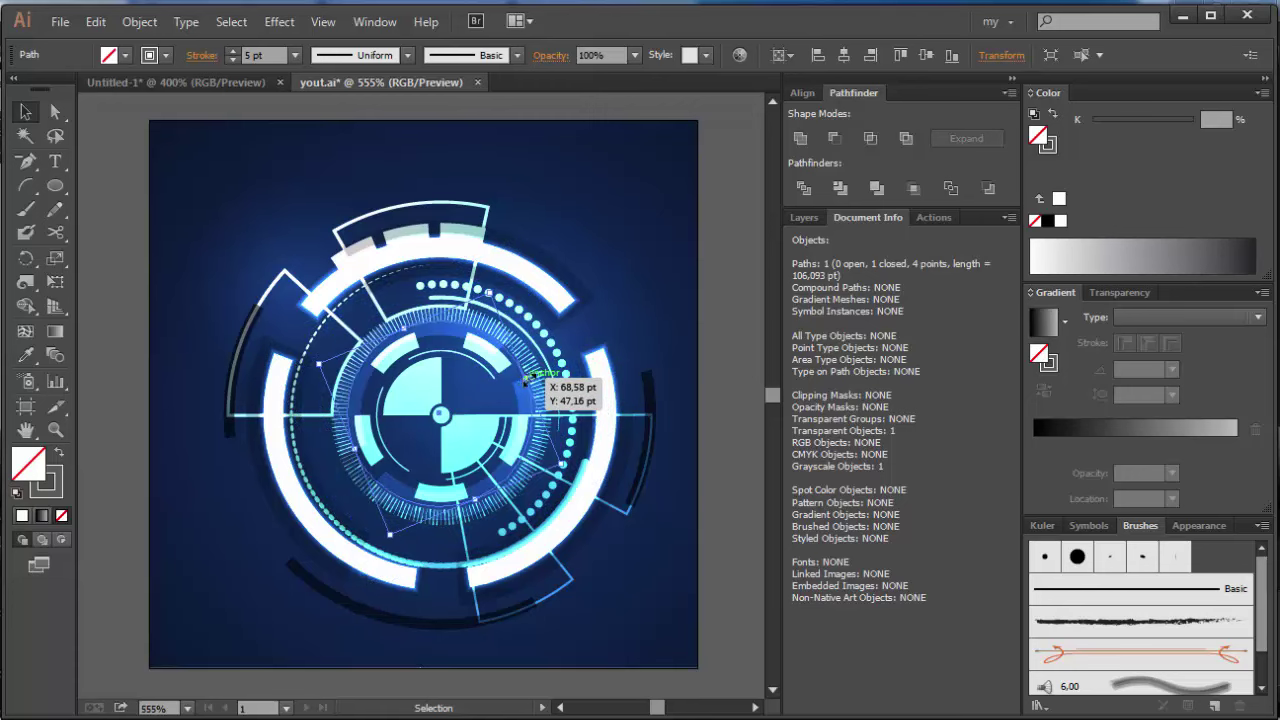
click(600, 400)
drag(605, 415, 611, 414)
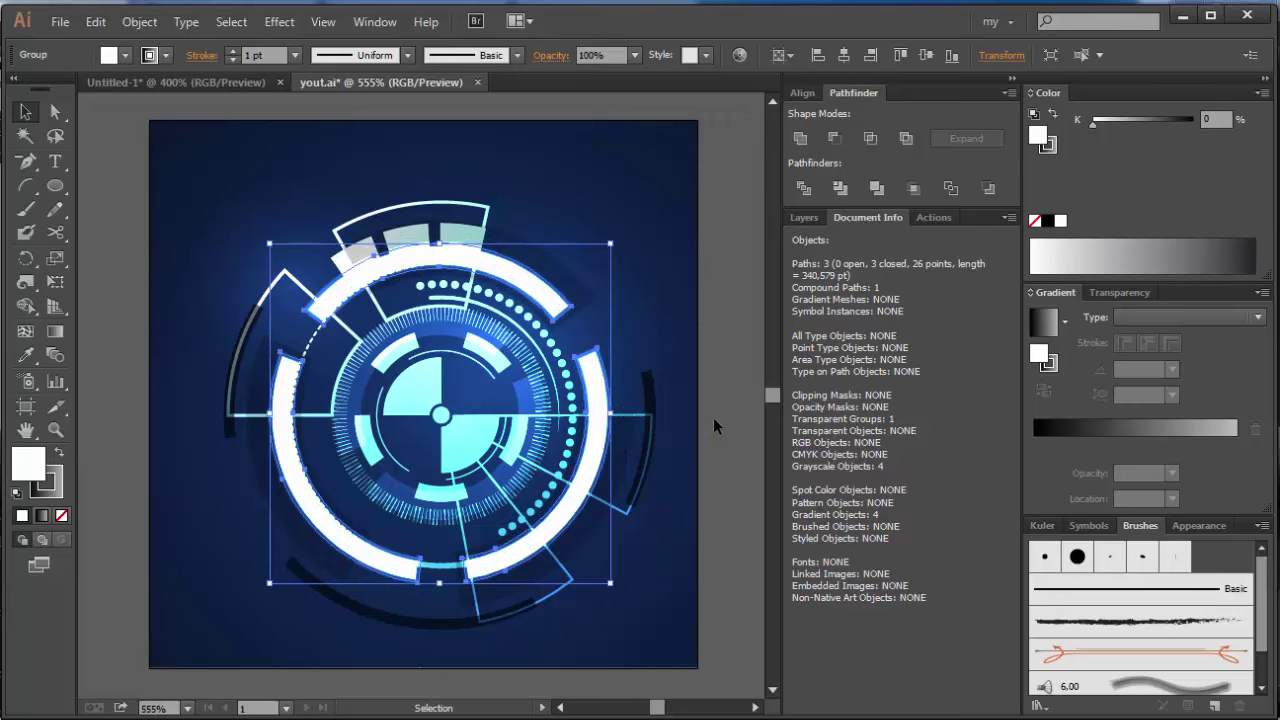
key(ctrl+minus)
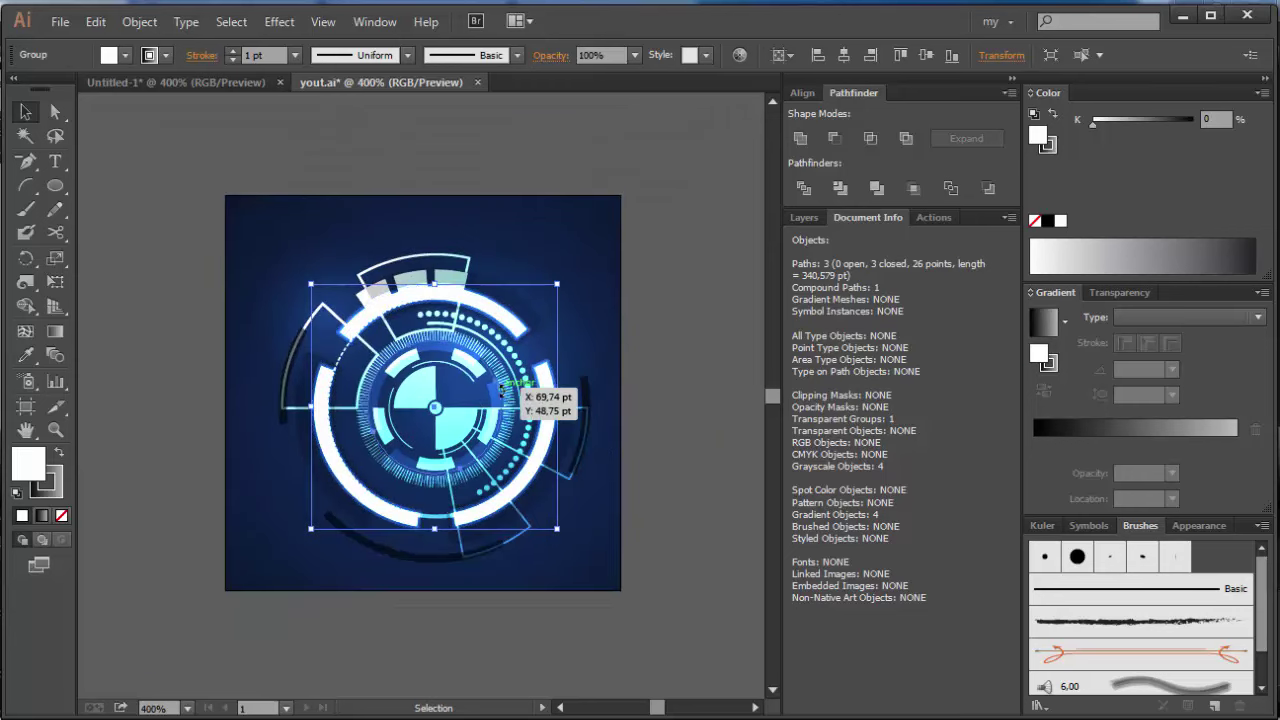
- Enlarge the thin circle and shrink the central white ring group to about 44.5 pt
click(505, 393)
drag(507, 392, 638, 297)
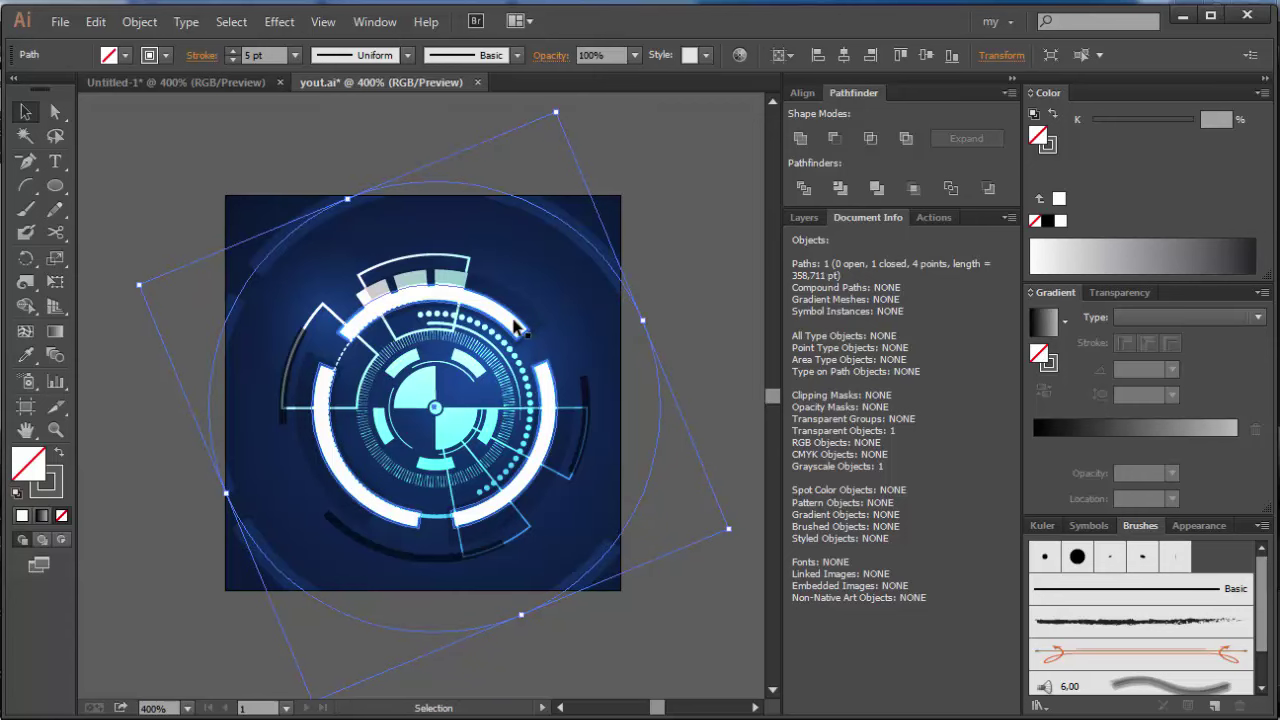
click(528, 336)
drag(549, 293, 524, 311)
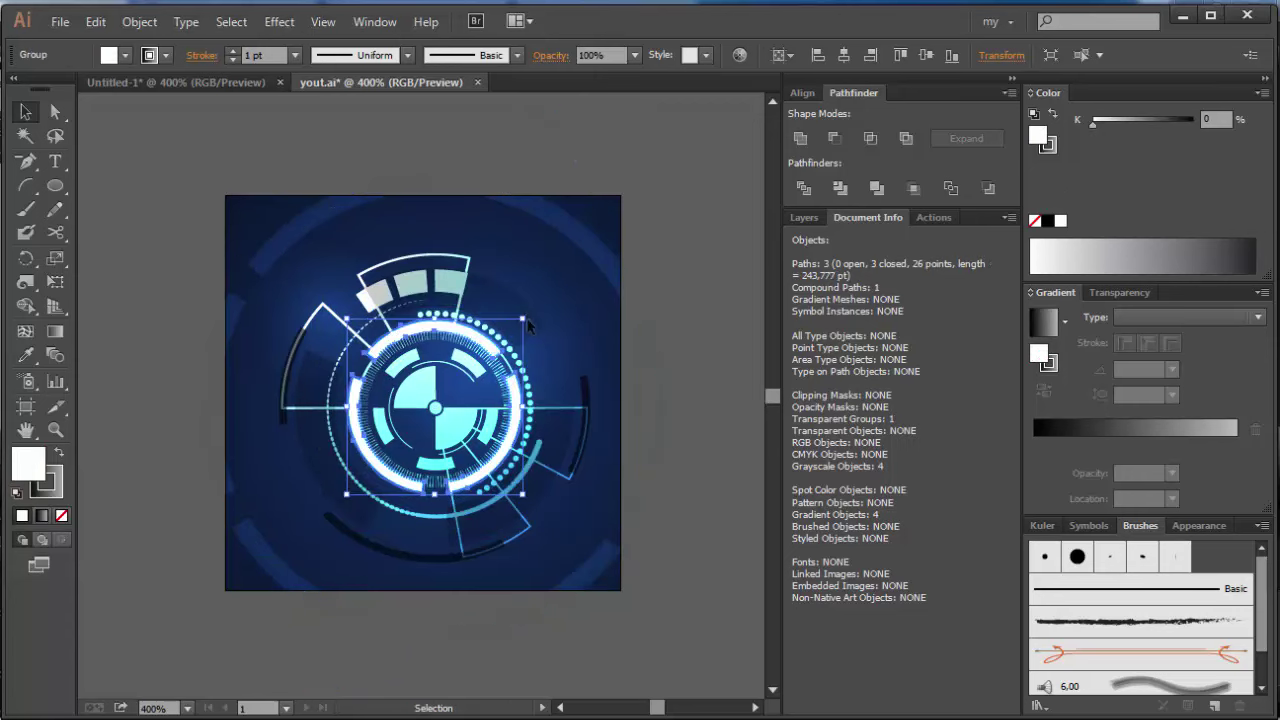
drag(528, 325, 526, 318)
click(677, 309)
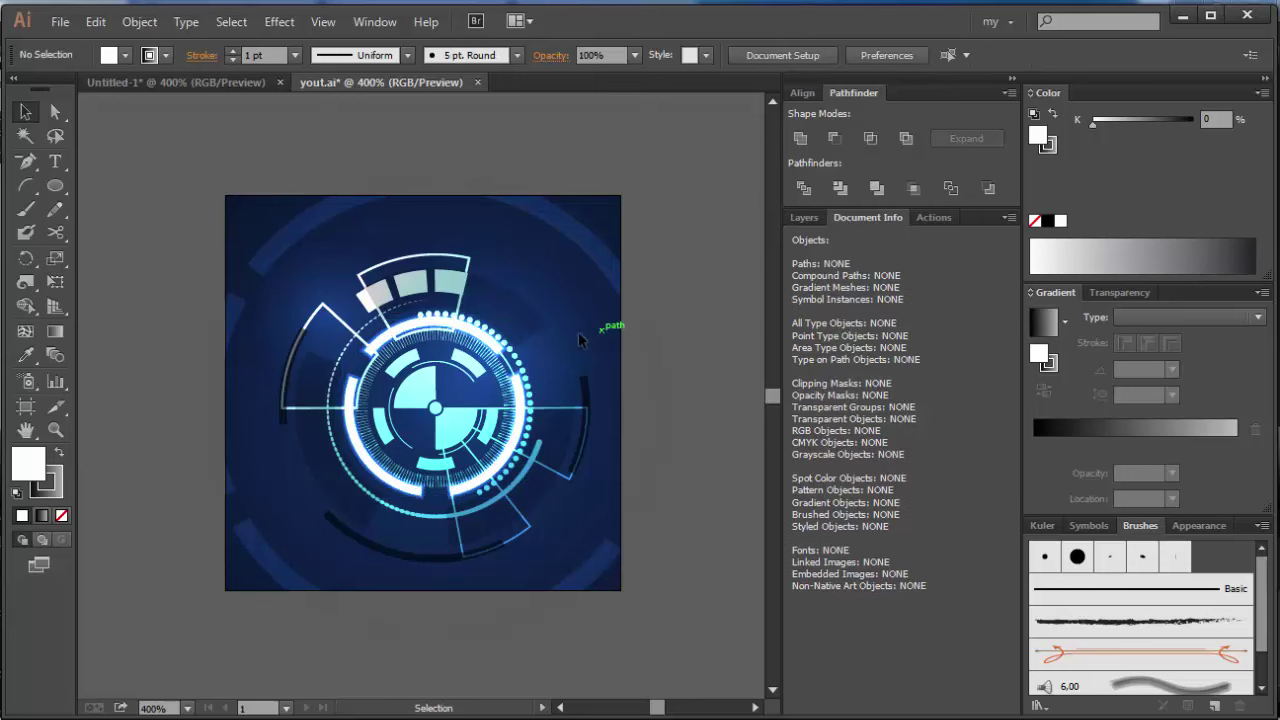
- Scale the circle outline up further so it encircles the whole HUD
click(505, 316)
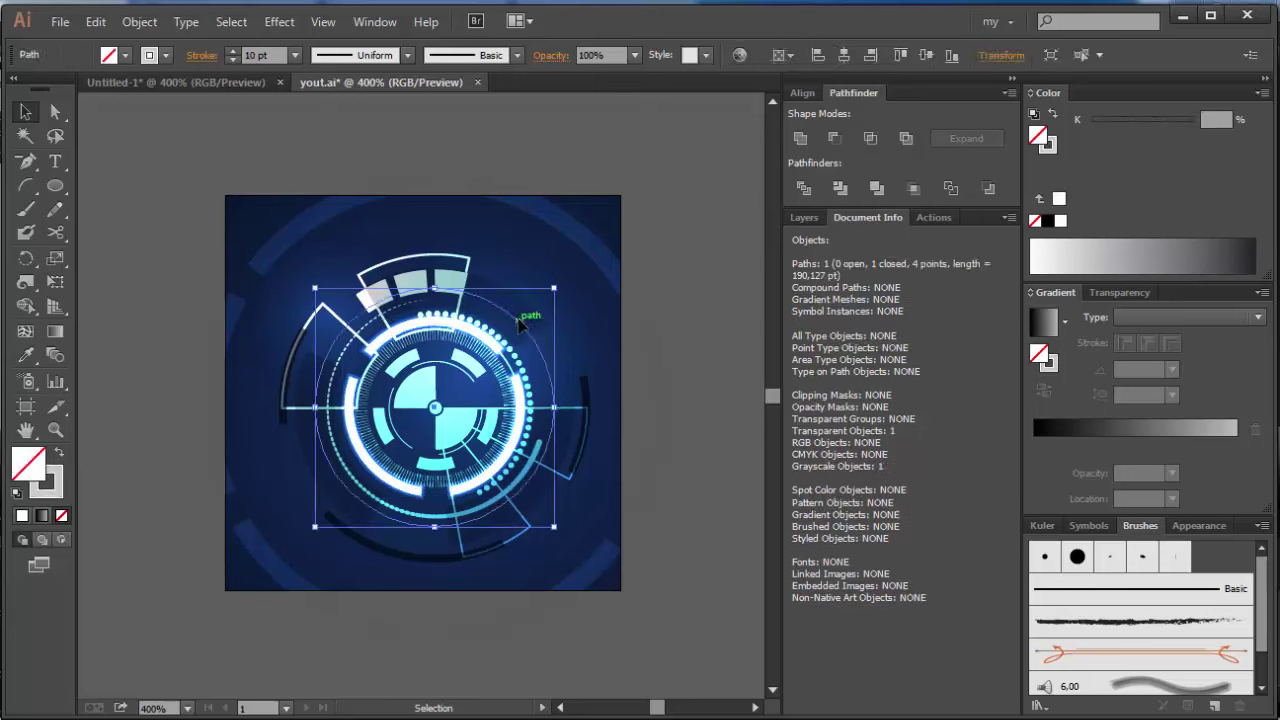
key(v)
drag(553, 290, 600, 233)
- Scissor-cut the large circle at its top and left, leaving a short upper-left arc selected
key(c)
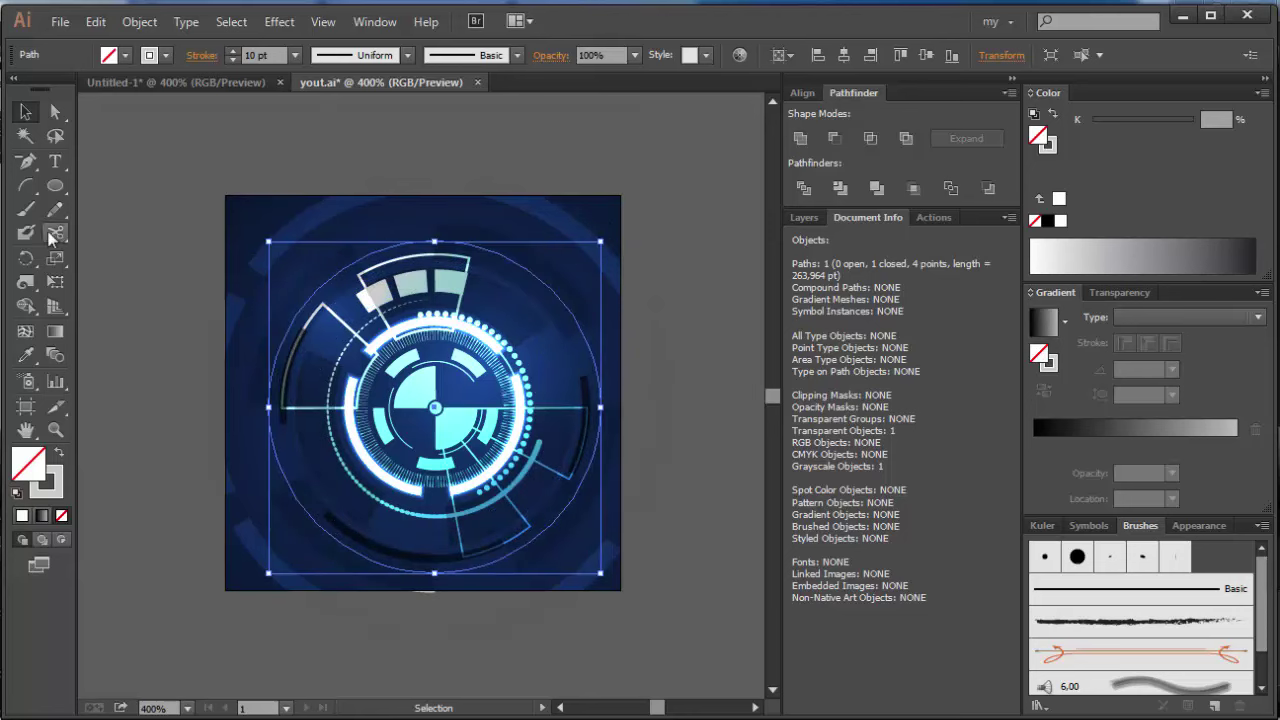
click(410, 243)
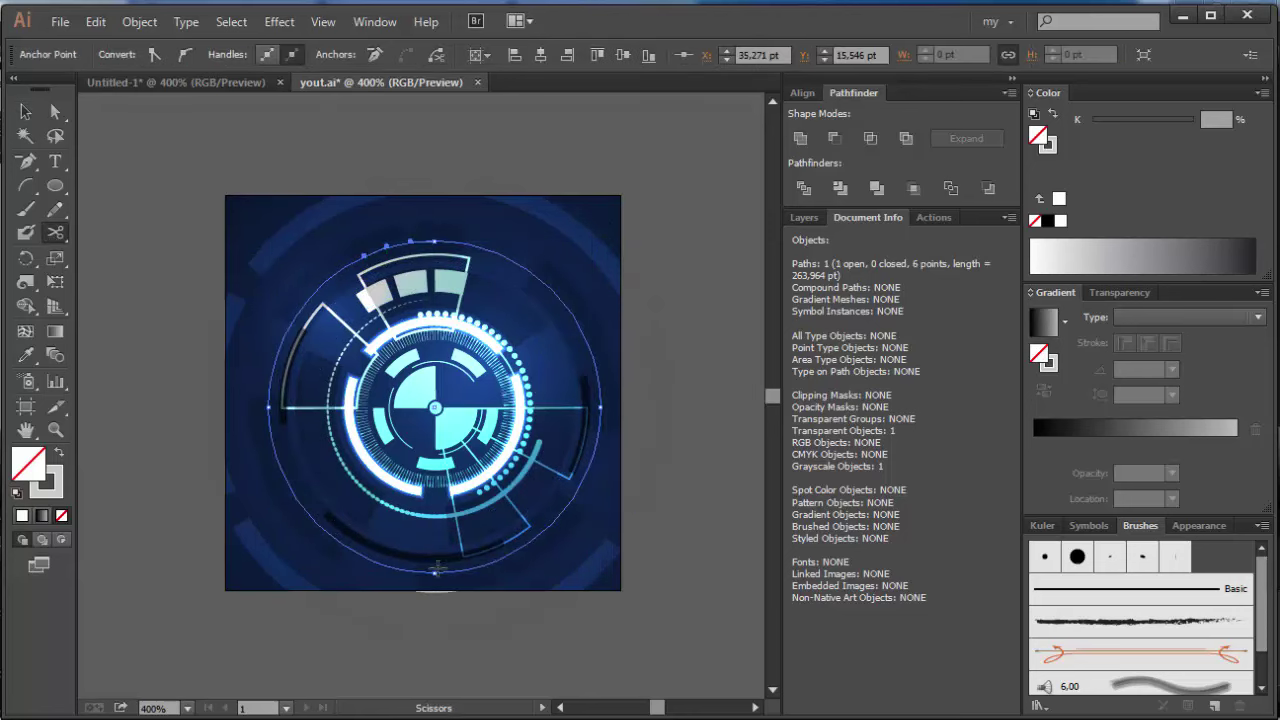
click(271, 441)
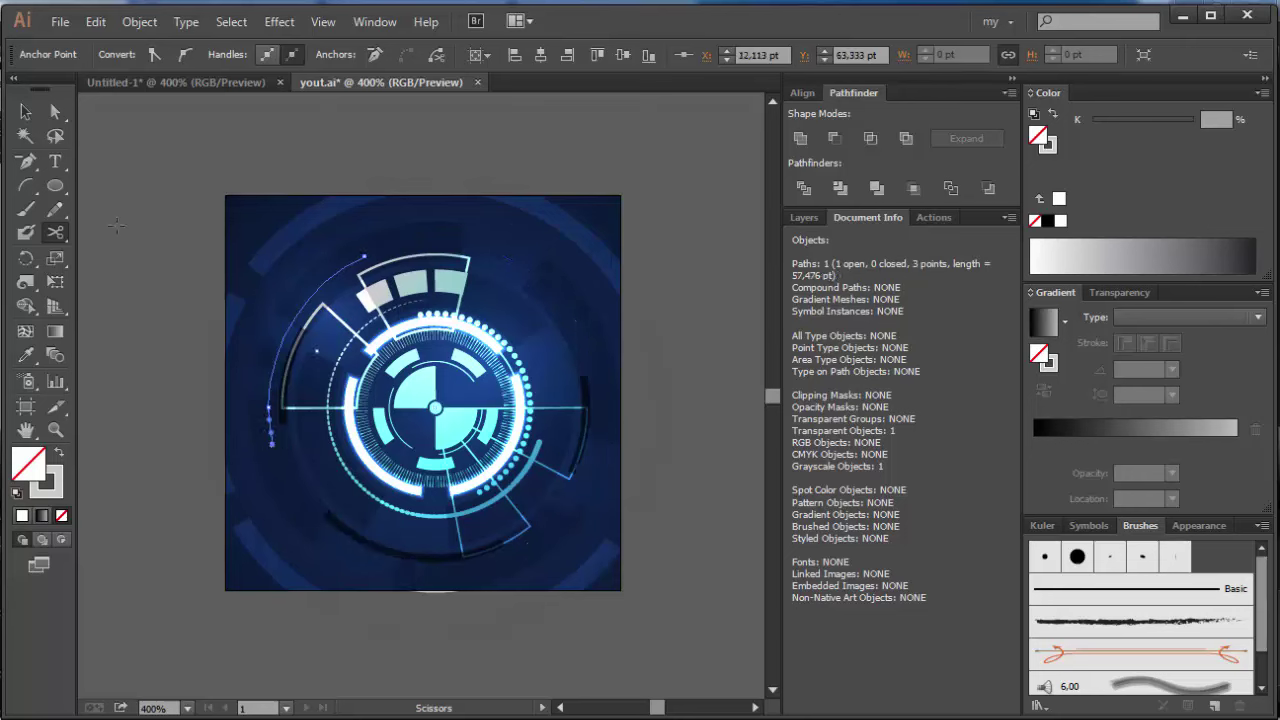
click(25, 111)
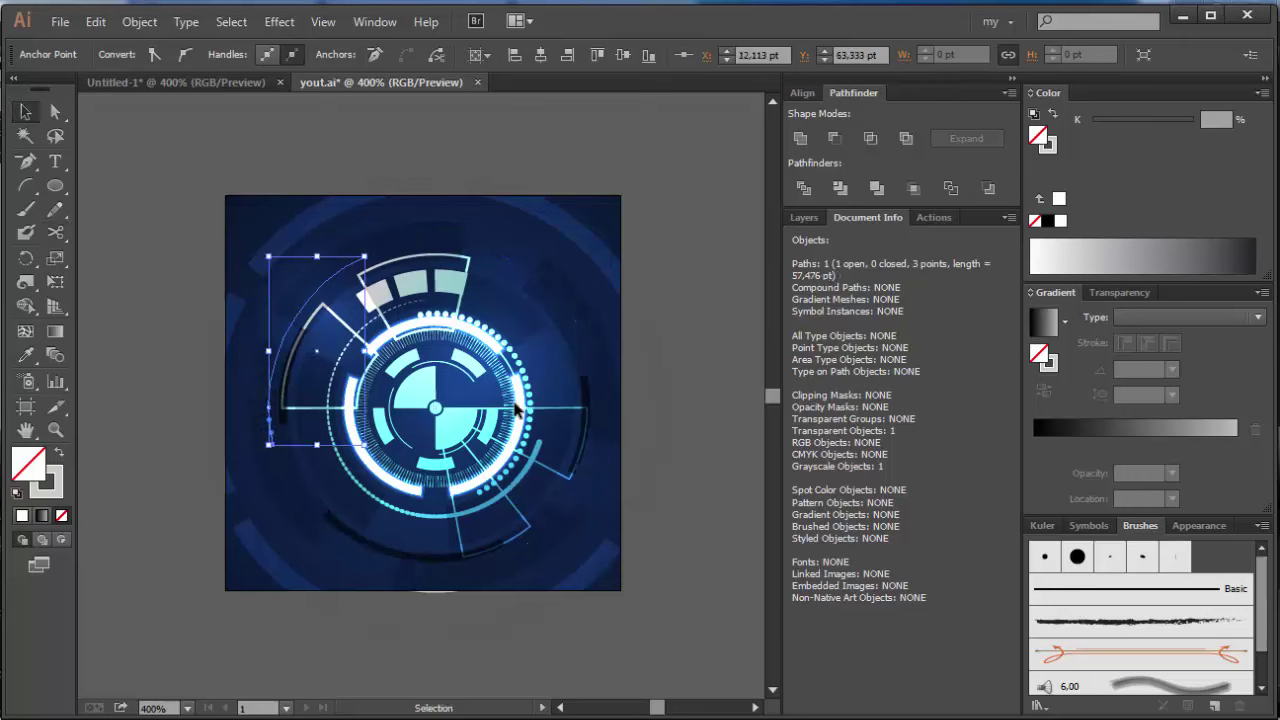
click(556, 515)
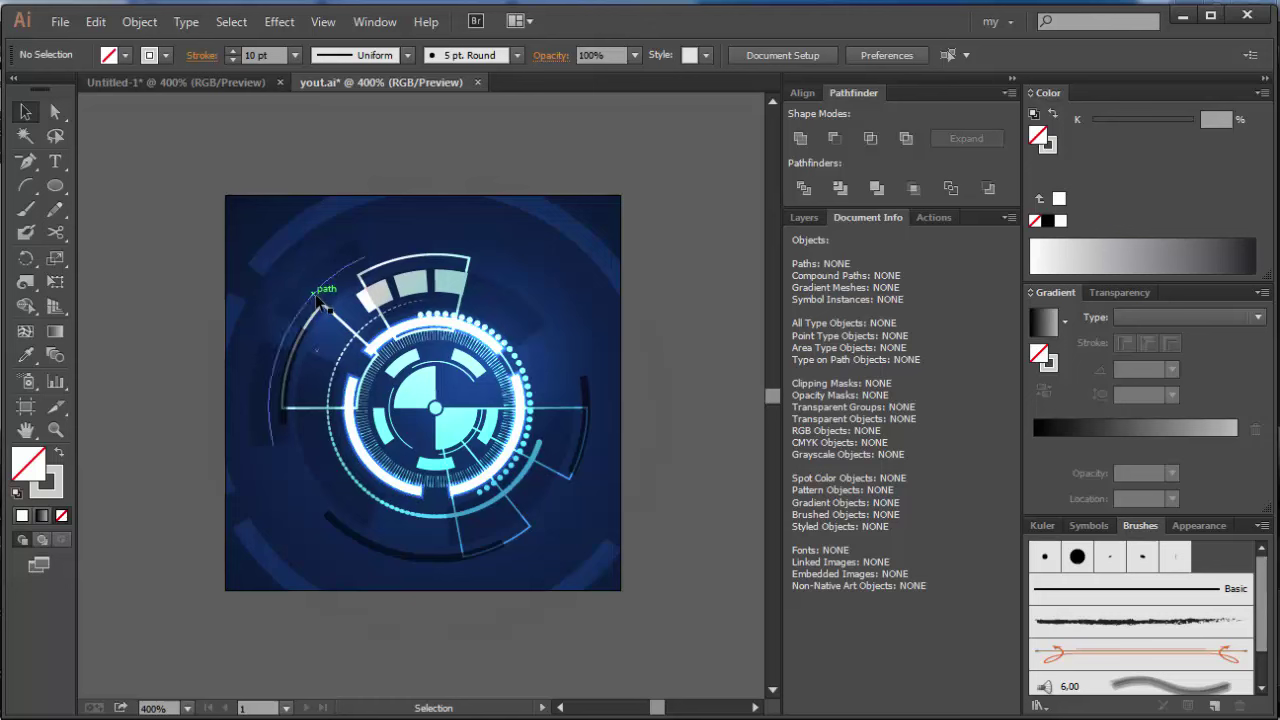
click(290, 350)
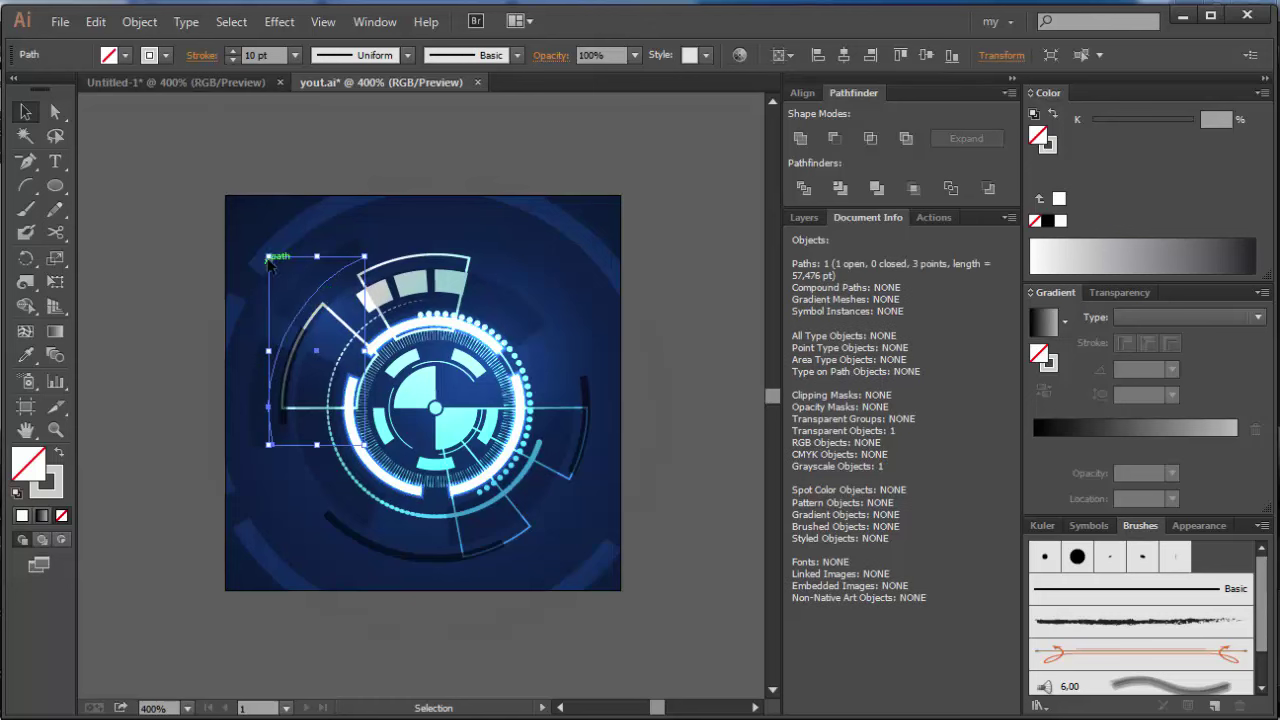
- Set the arc's dash pattern to 33 pt dashes with a very small gap
click(201, 55)
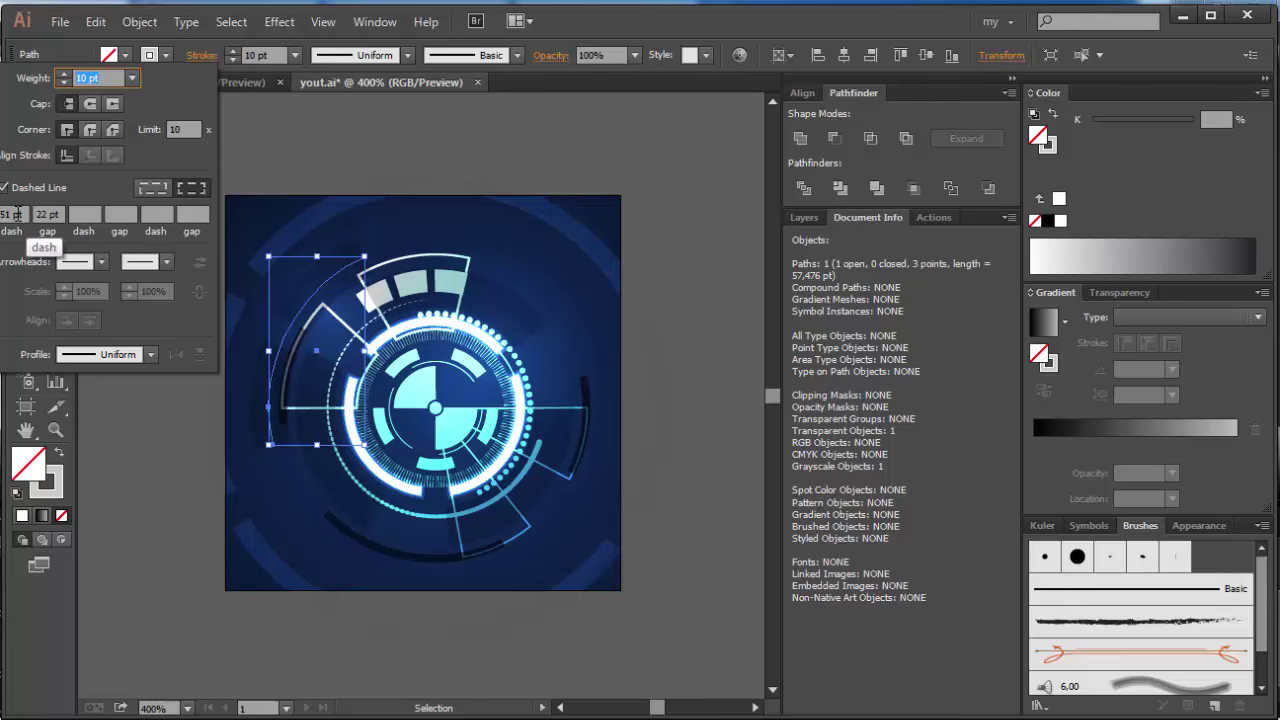
double_click(17, 215)
text(33)
click(40, 215)
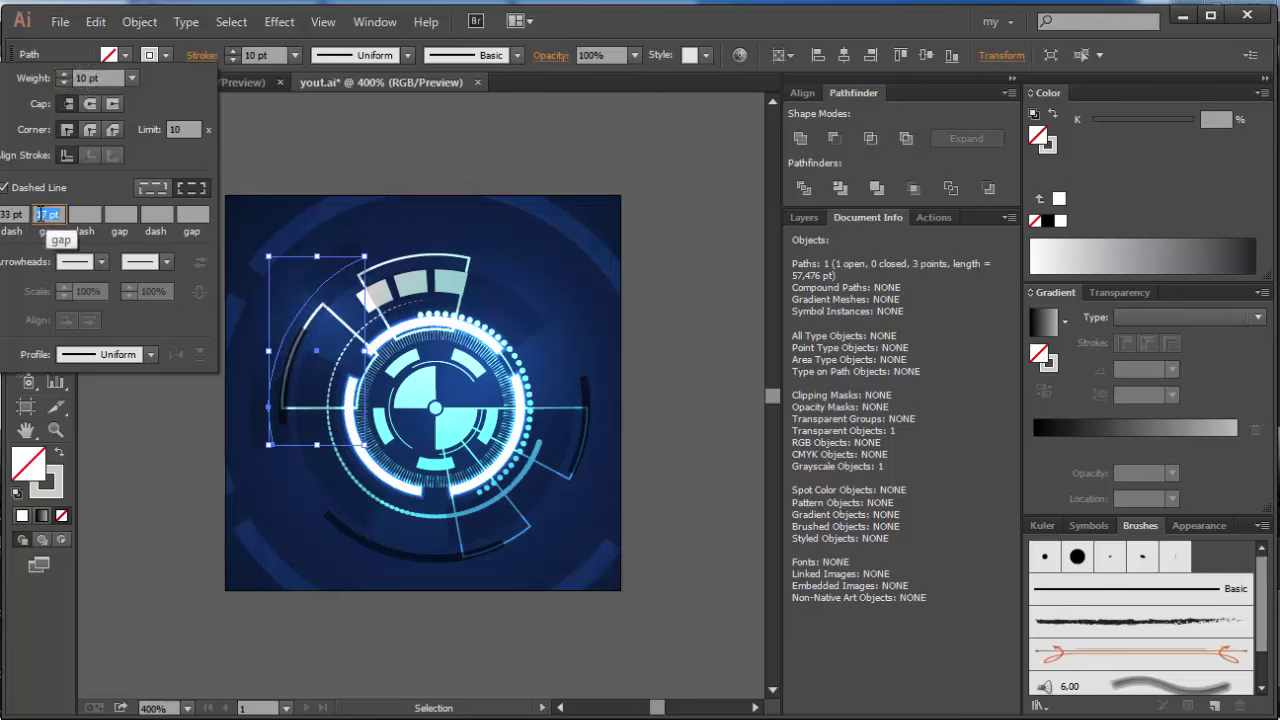
text(2)
key(Return)
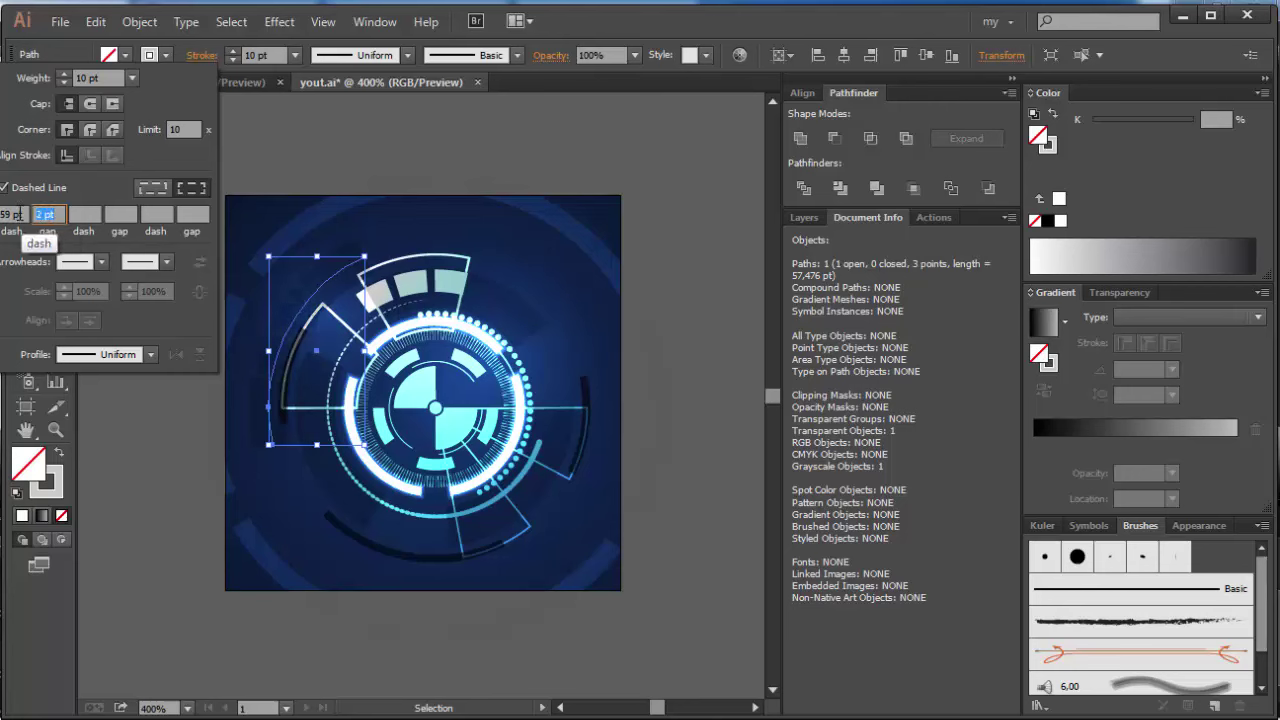
- Raise the dashed arc's stroke weight to 15 pt so it renders as fine ticks
scroll(20, 215, down, 10)
scroll(20, 215, down, 10)
scroll(20, 215, down, 9)
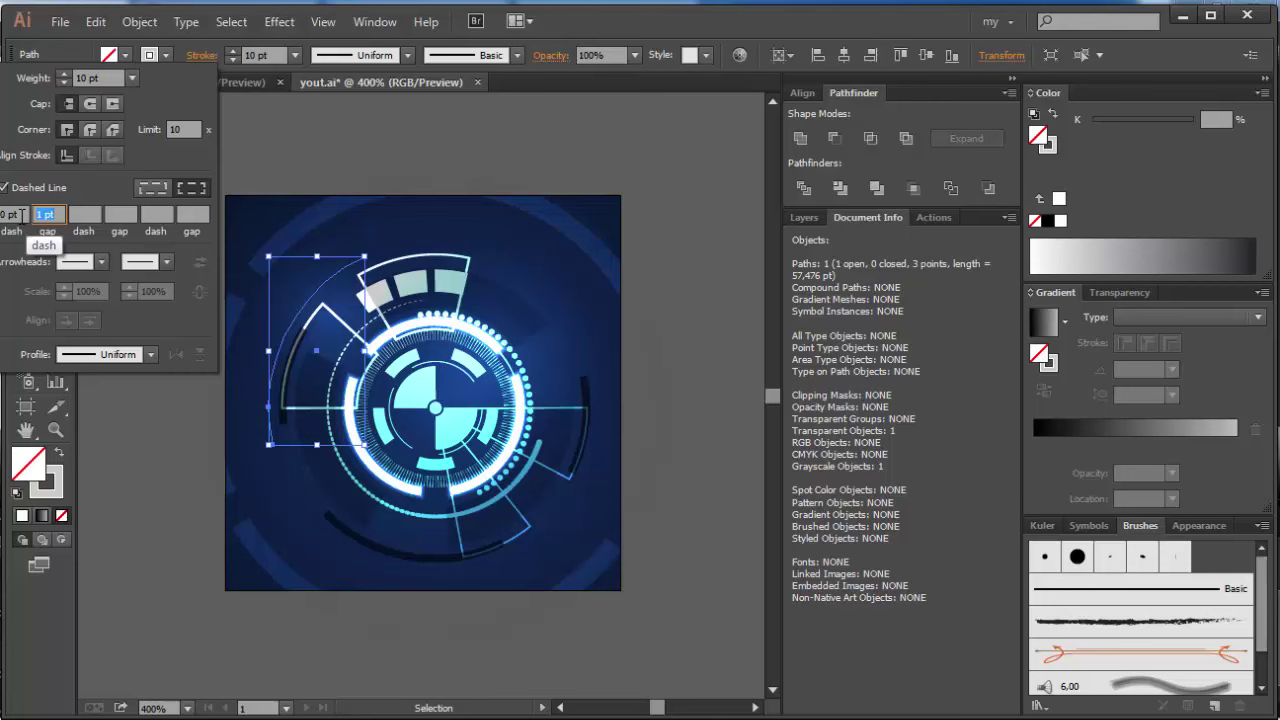
click(115, 78)
text(15)
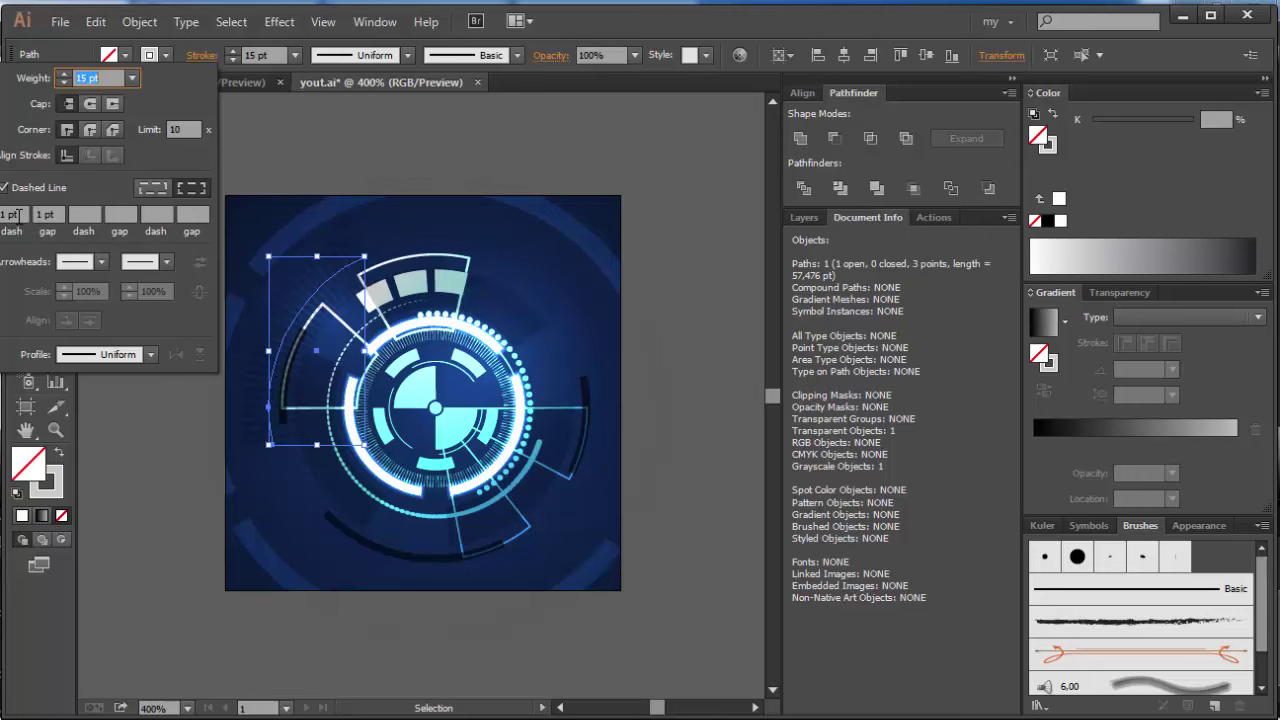
scroll(18, 215, down, 1)
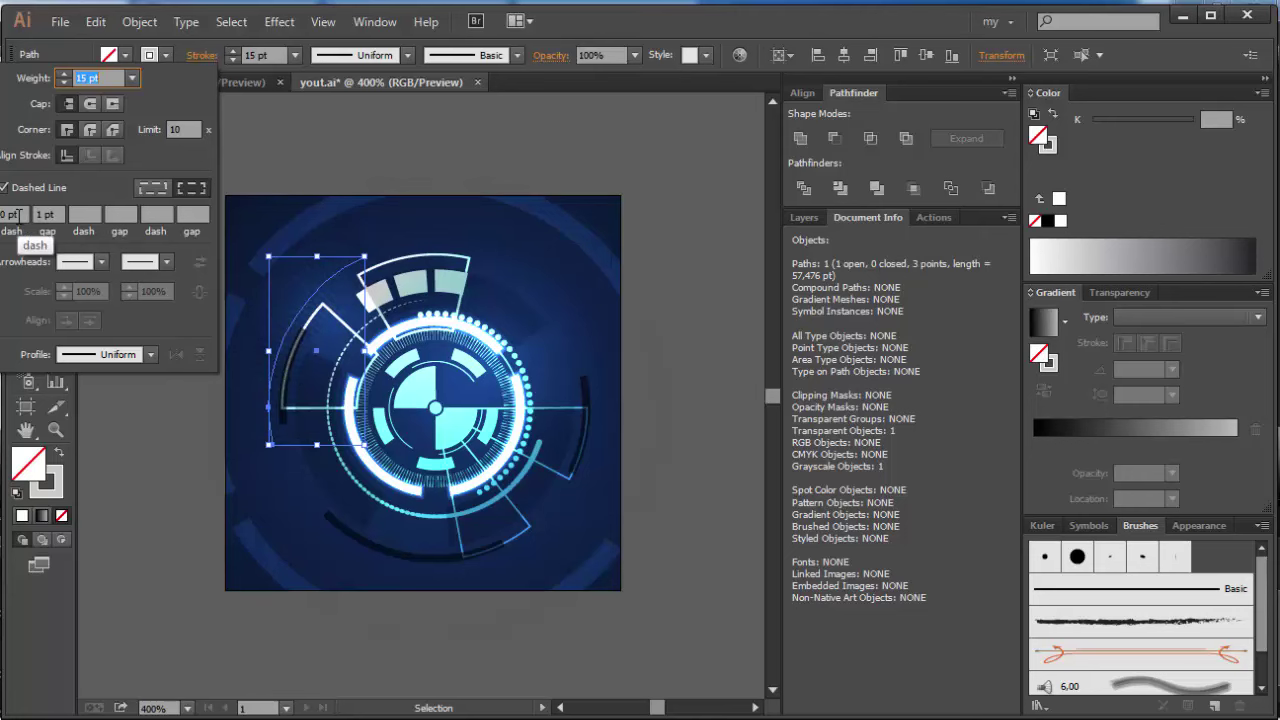
click(339, 163)
click(357, 163)
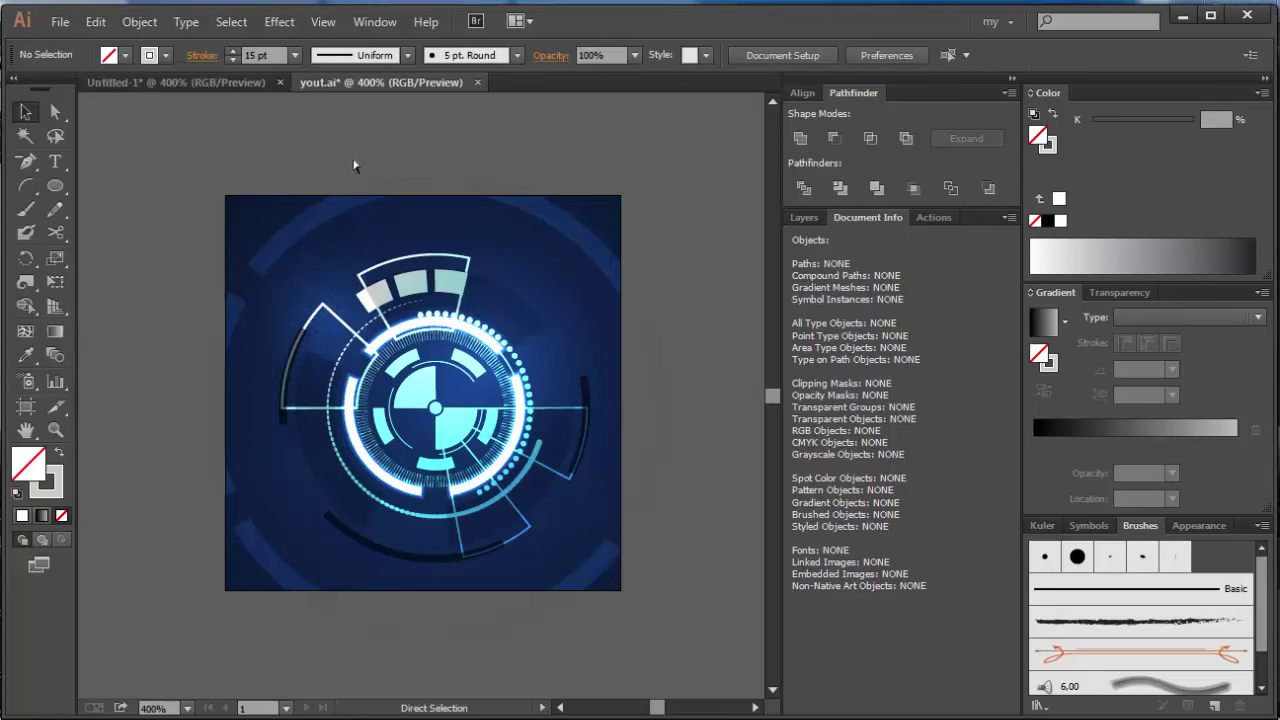
- Give the tick-mark arc a light 20% grey stroke with Overlay blending
key(ctrl+equal)
click(256, 230)
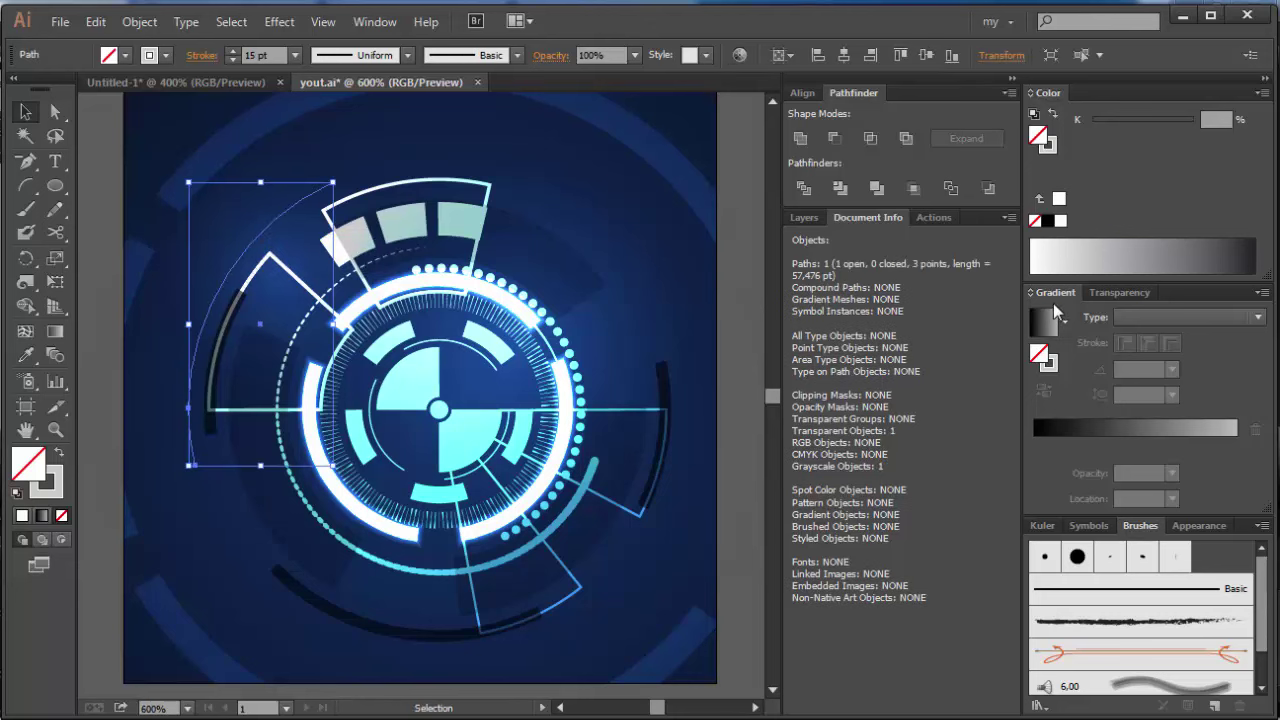
click(1049, 364)
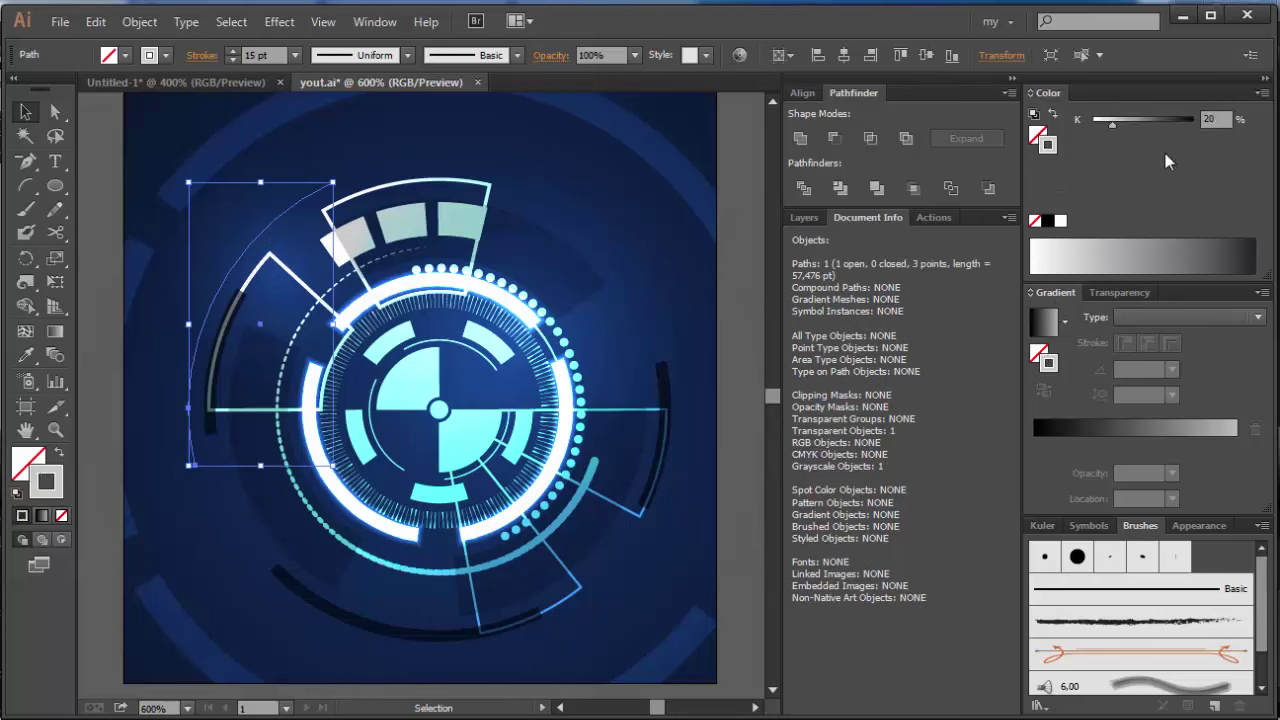
click(1119, 292)
drag(1112, 123, 1184, 123)
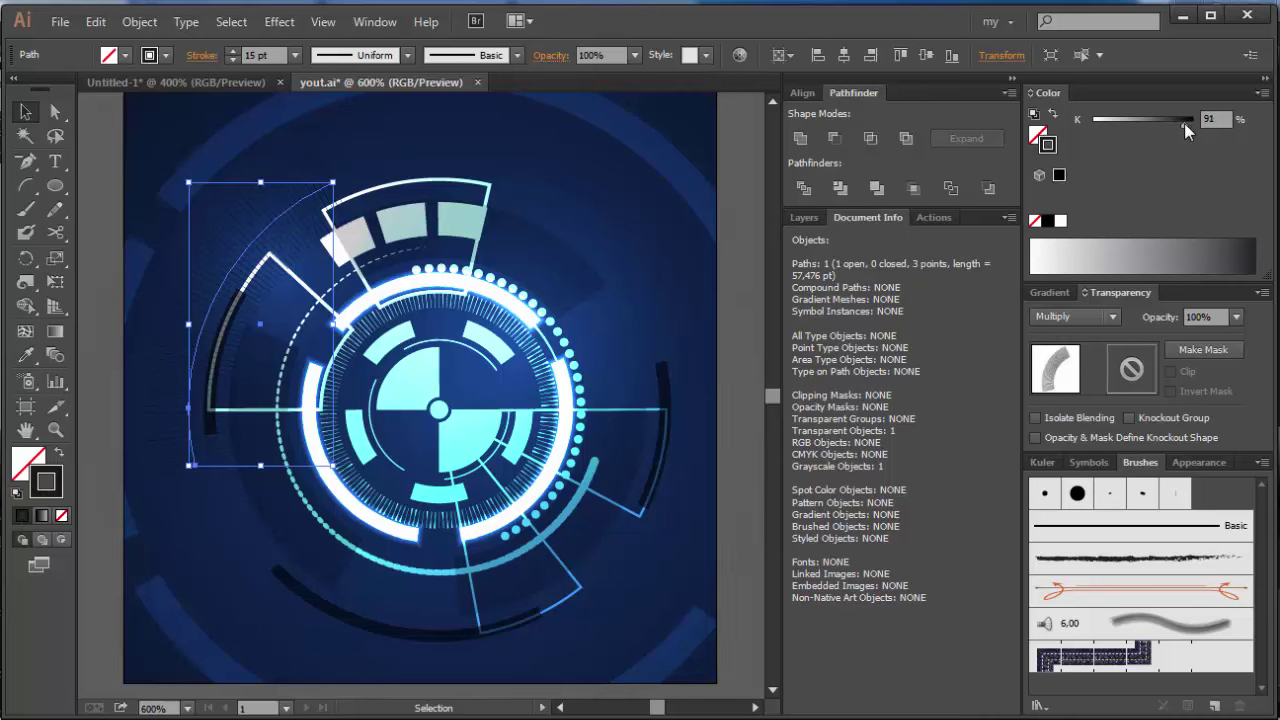
click(1191, 120)
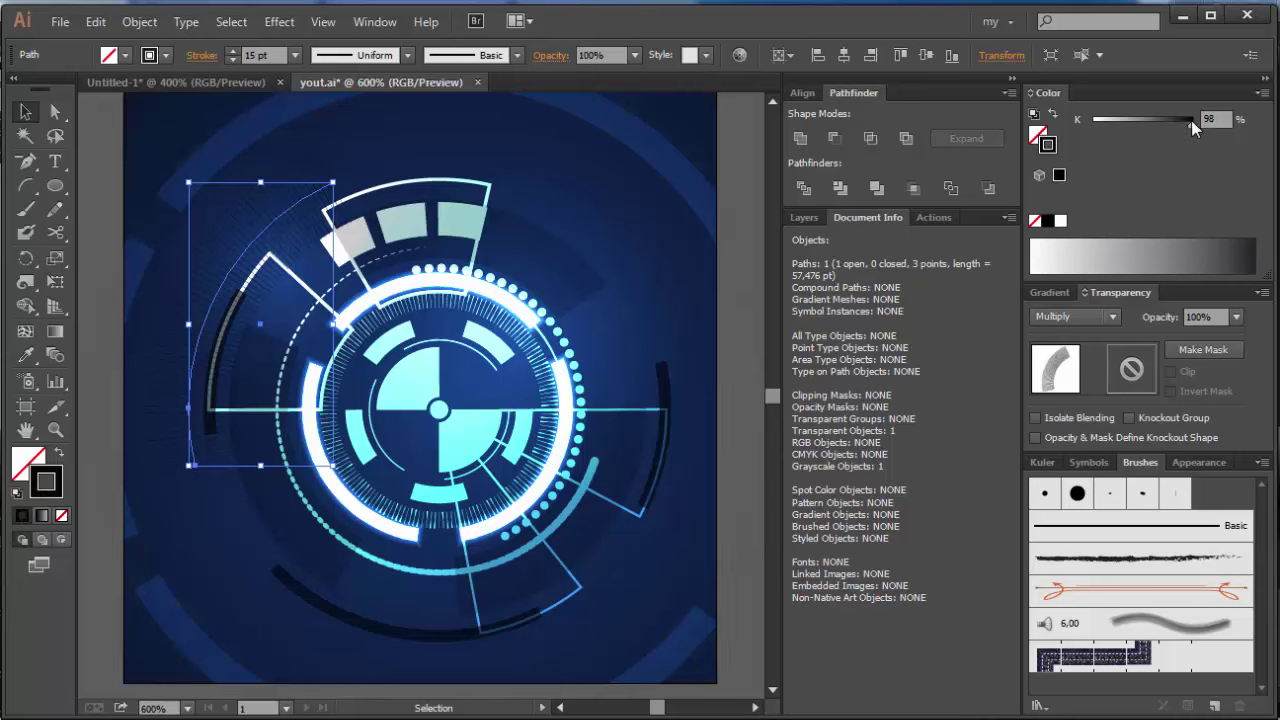
click(1080, 316)
click(1076, 478)
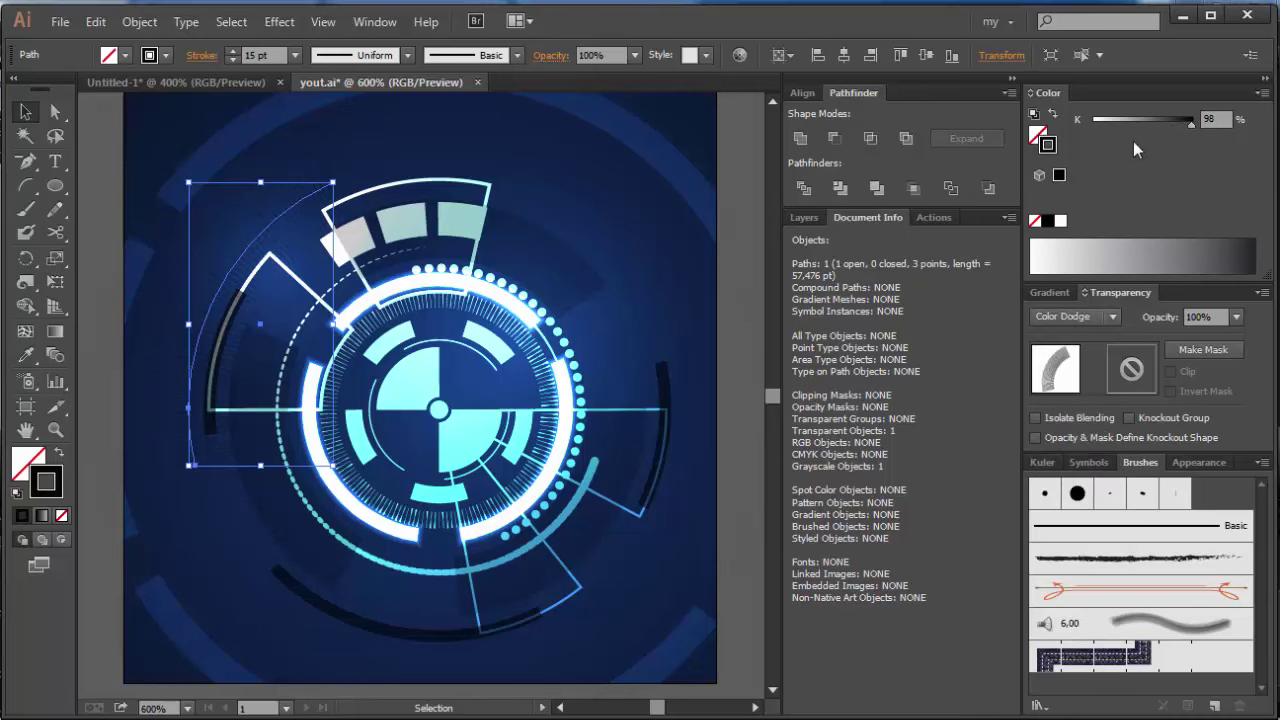
click(1113, 124)
click(1075, 316)
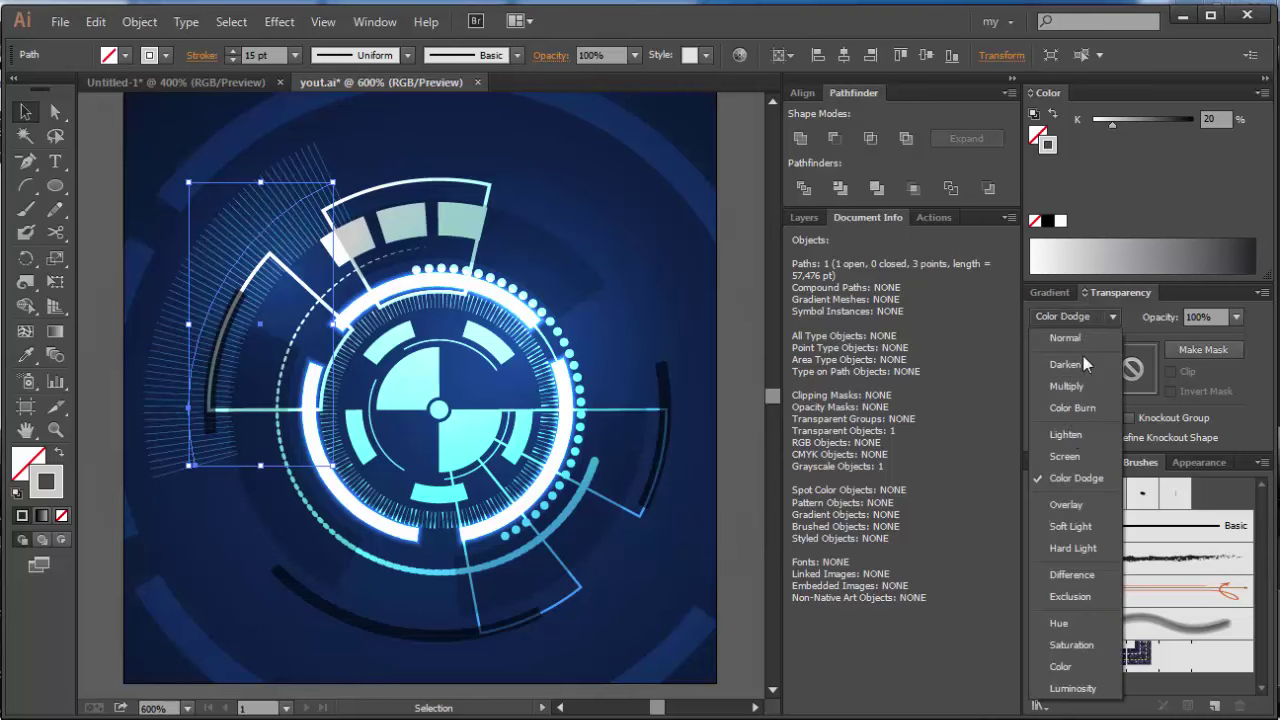
click(1065, 500)
click(612, 227)
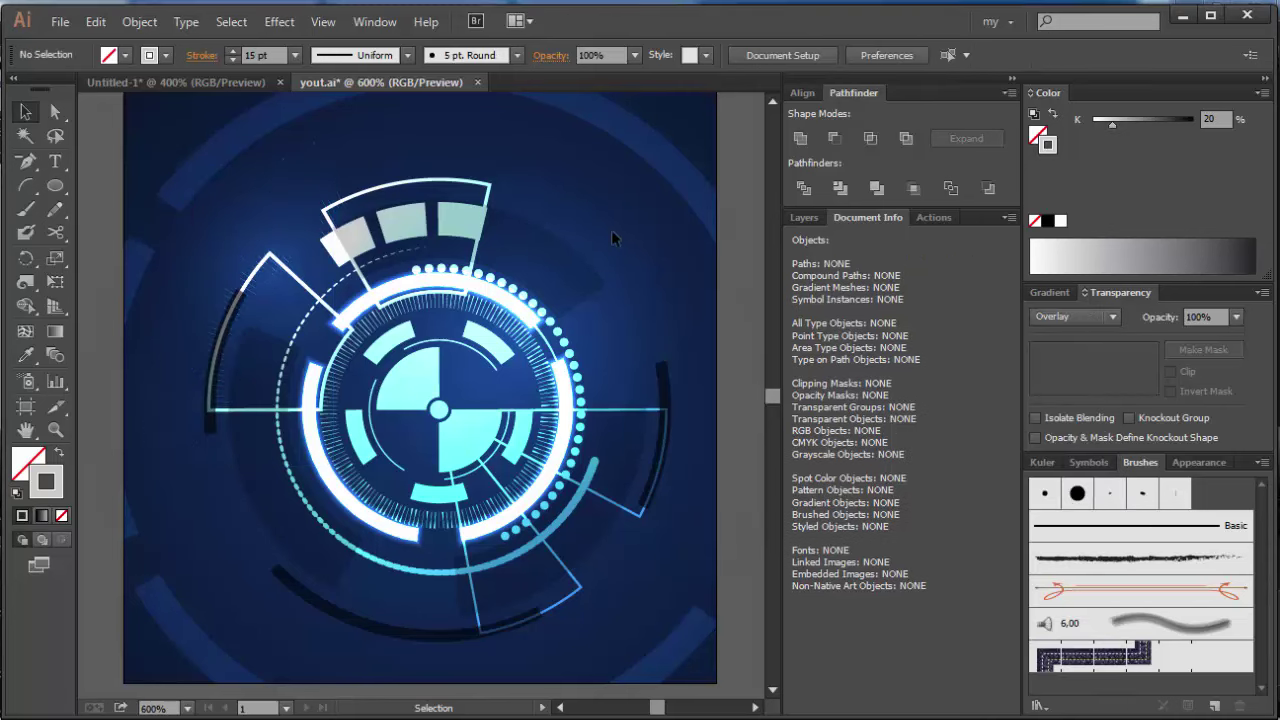
key(ctrl+minus)
- Shrink the large outer circle and set it to Overlay blending
click(605, 249)
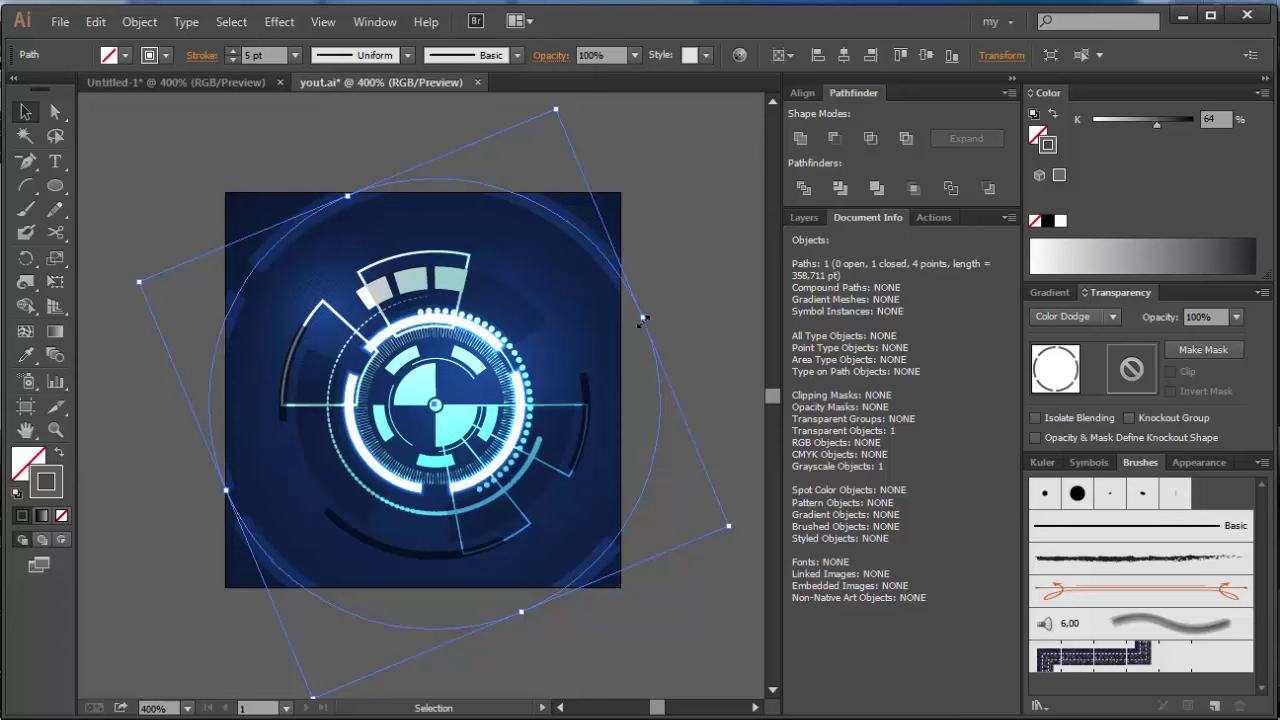
drag(643, 320, 580, 323)
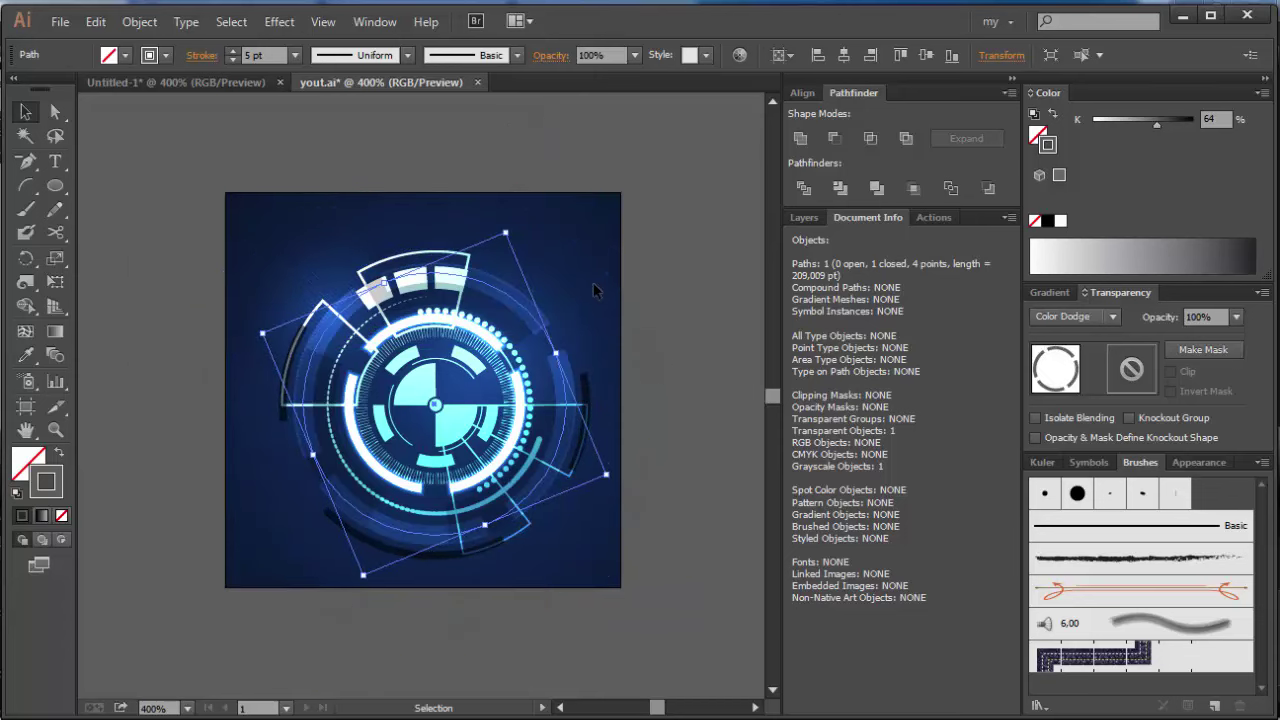
click(1070, 317)
click(1060, 502)
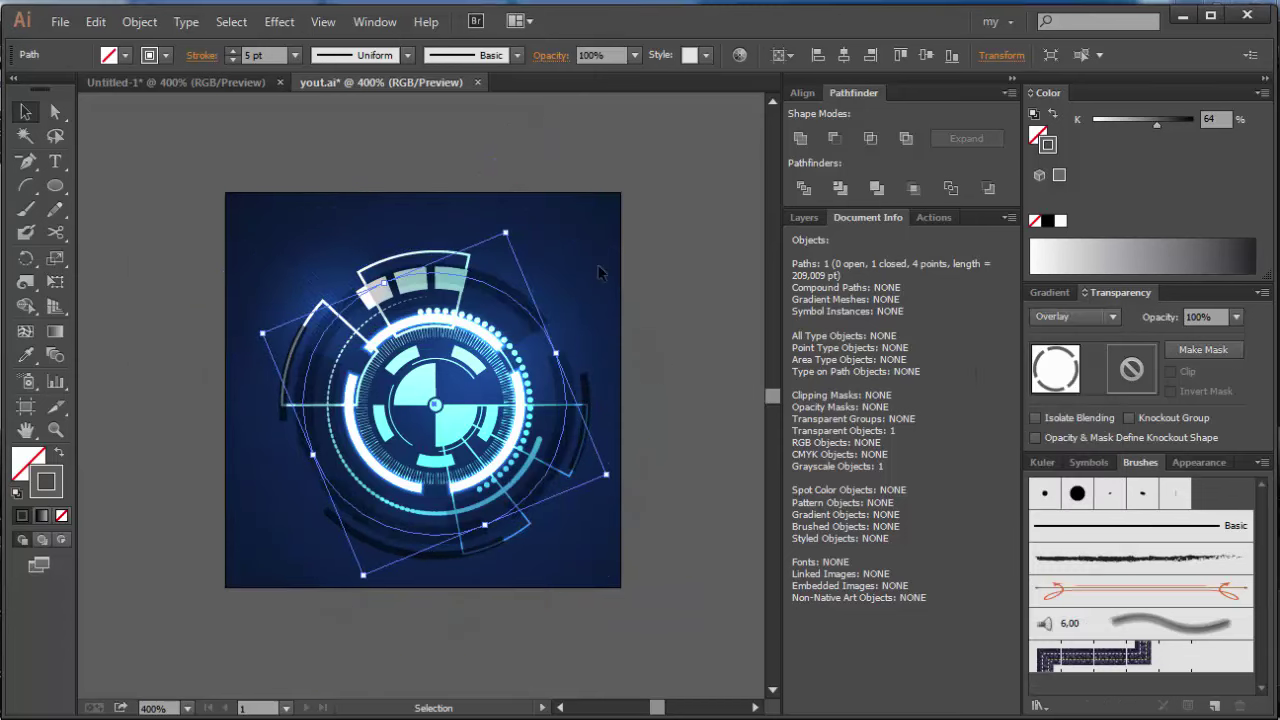
click(509, 320)
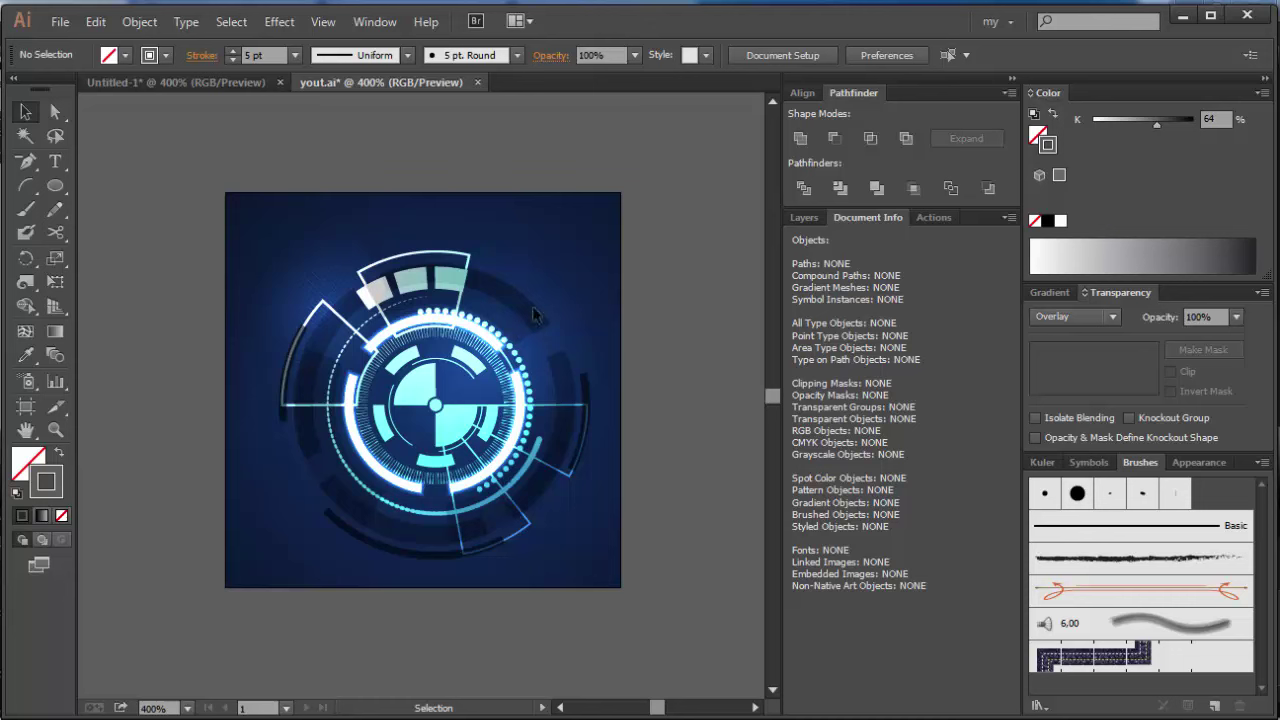
- Enlarge the circle again and change its blending from Screen to Color Dodge
click(520, 318)
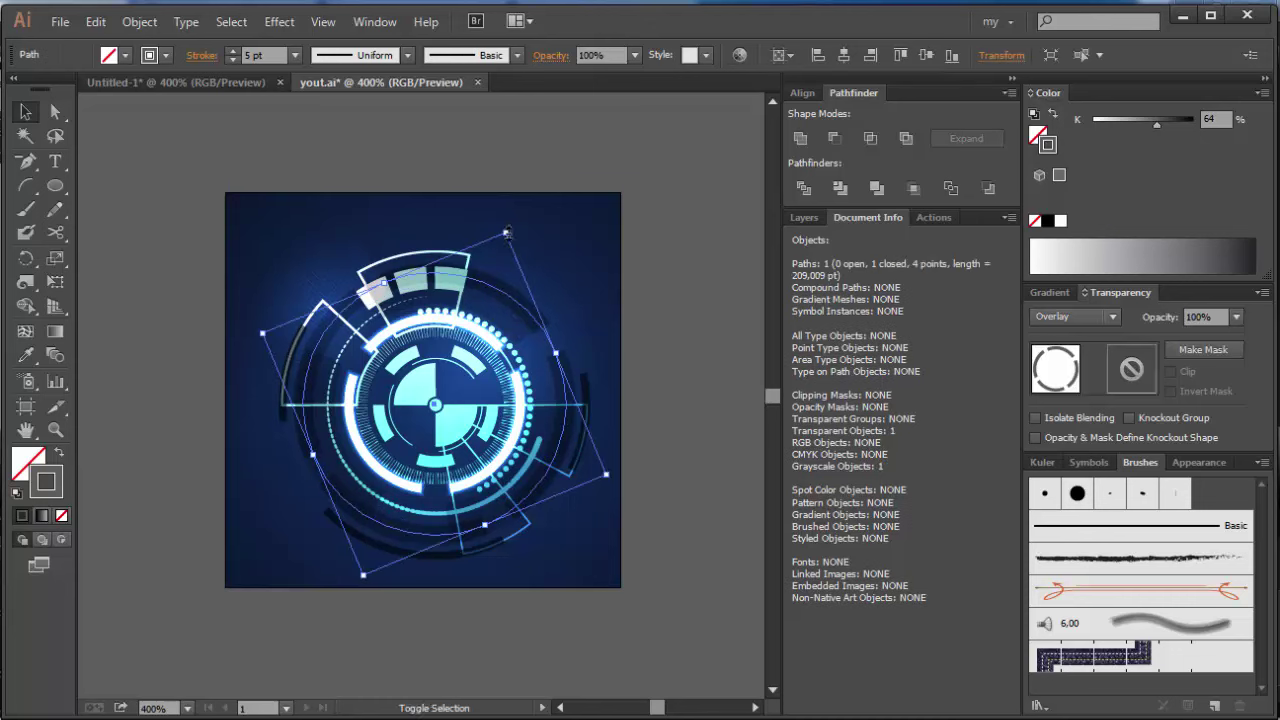
drag(507, 232, 537, 183)
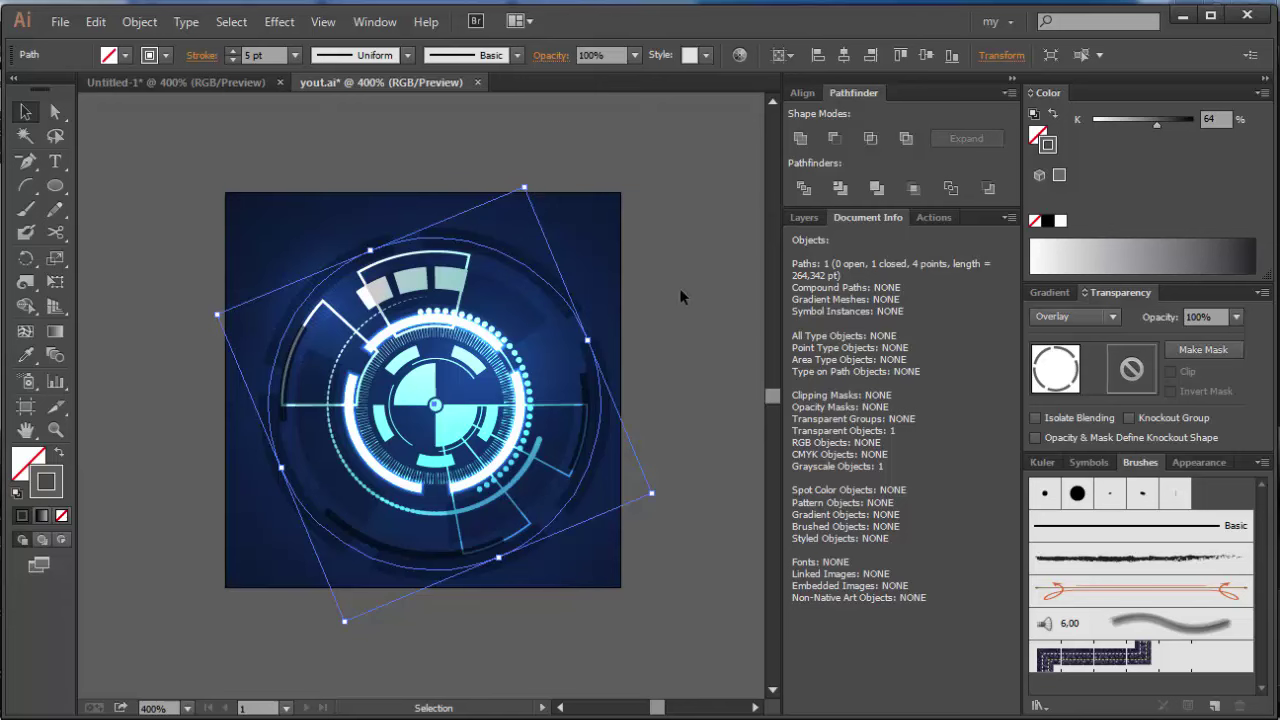
click(1067, 319)
click(1065, 456)
click(1075, 317)
click(1075, 478)
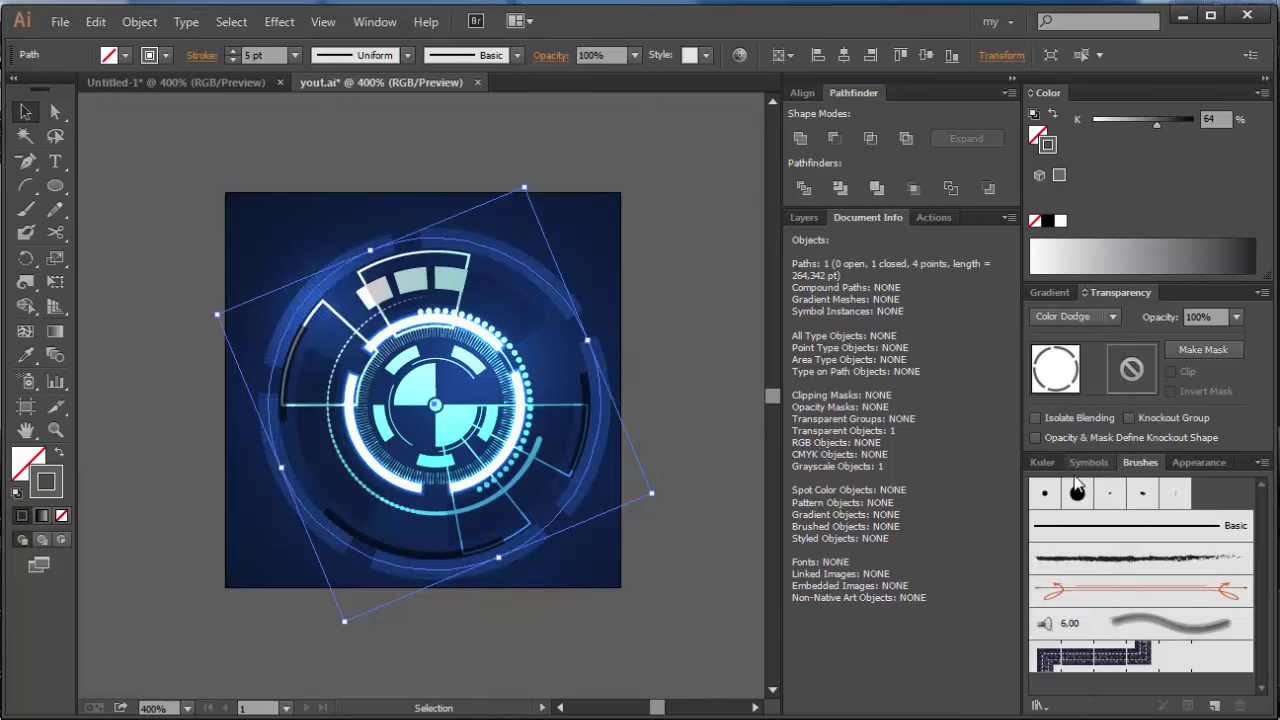
- Darken the ring's stroke to 80% and give it a linear gradient, nudging the right stop inward
click(1173, 127)
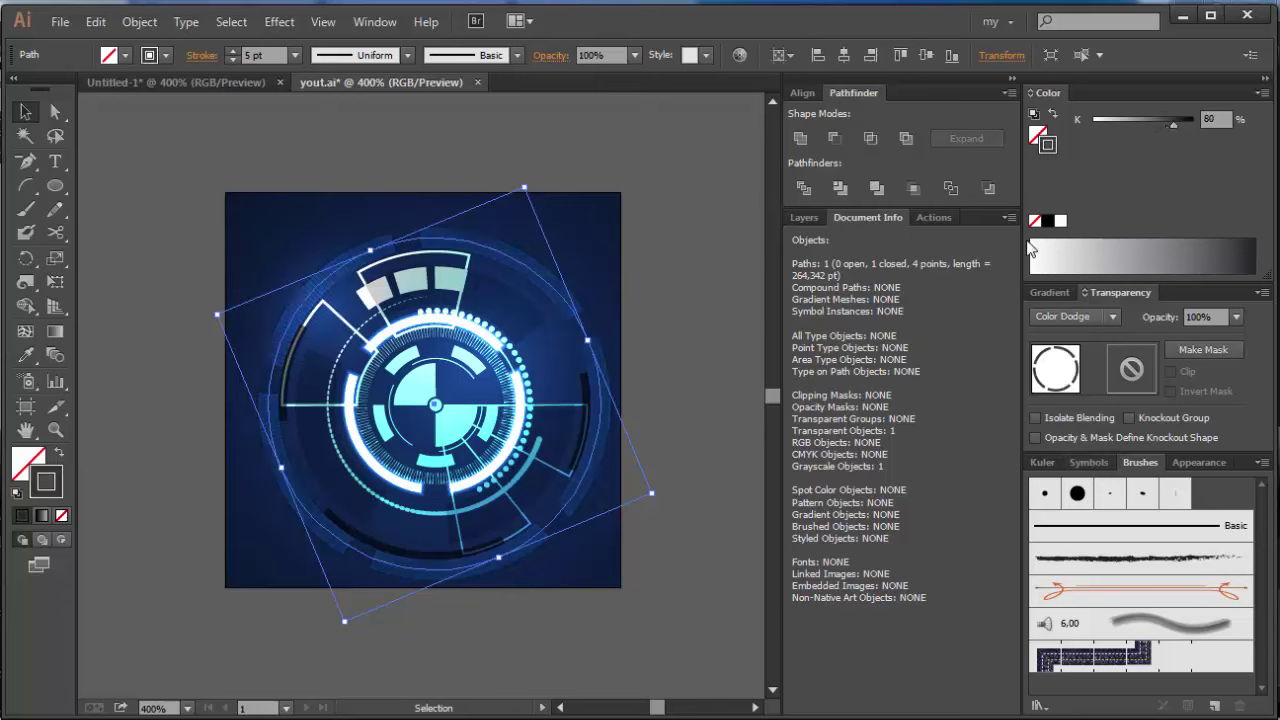
click(1046, 292)
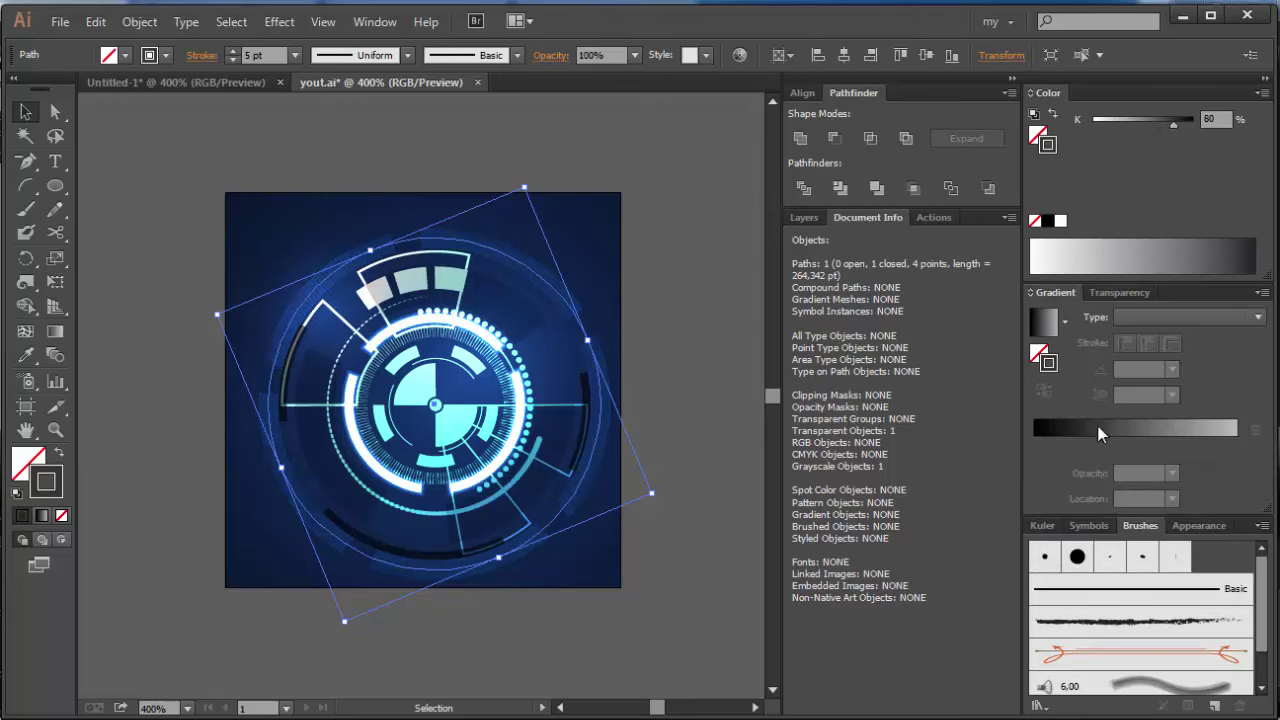
click(1098, 432)
drag(1236, 444, 1231, 444)
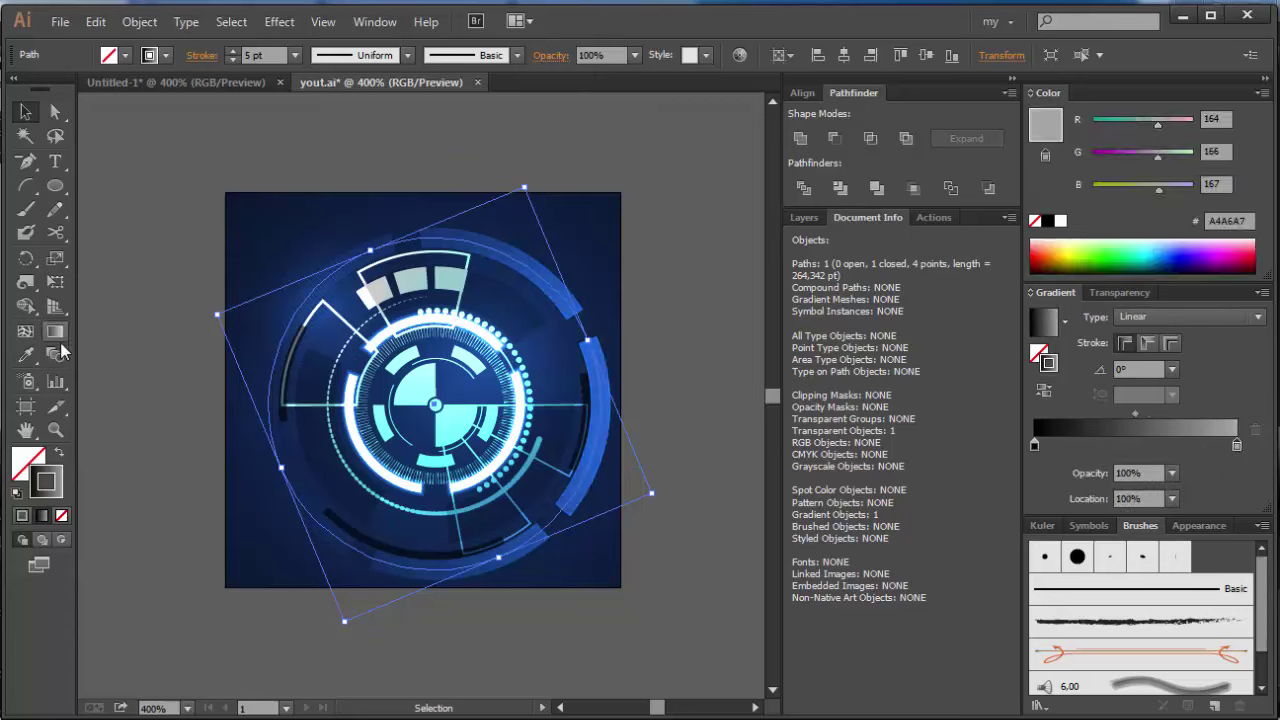
click(57, 337)
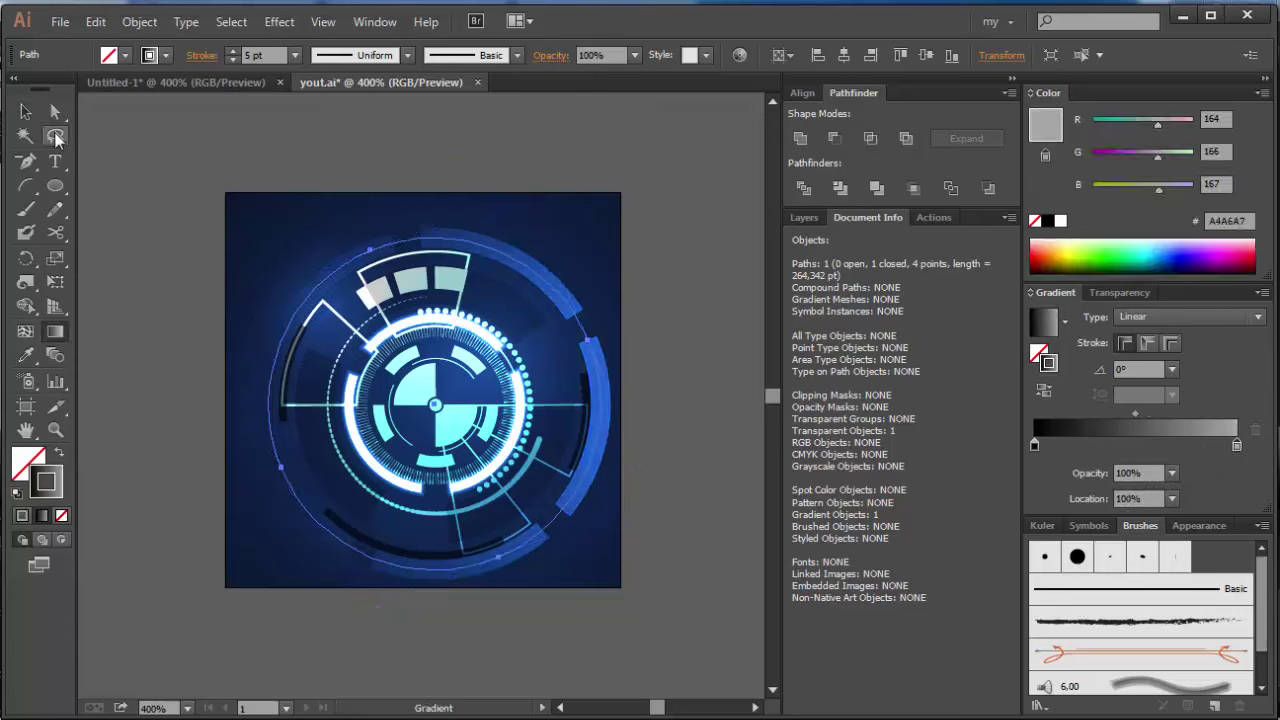
click(25, 111)
- Step the ring's gradient angle through -120°, -90° and -60° to -30°
click(1173, 368)
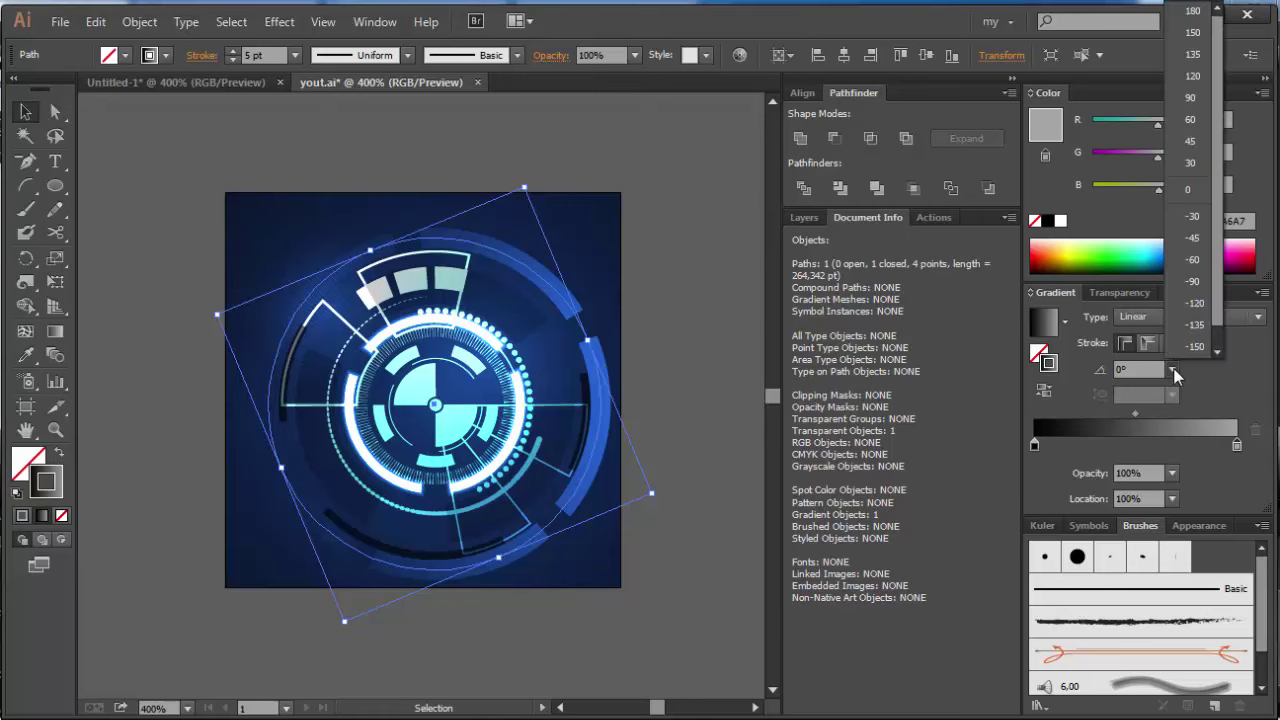
click(1204, 301)
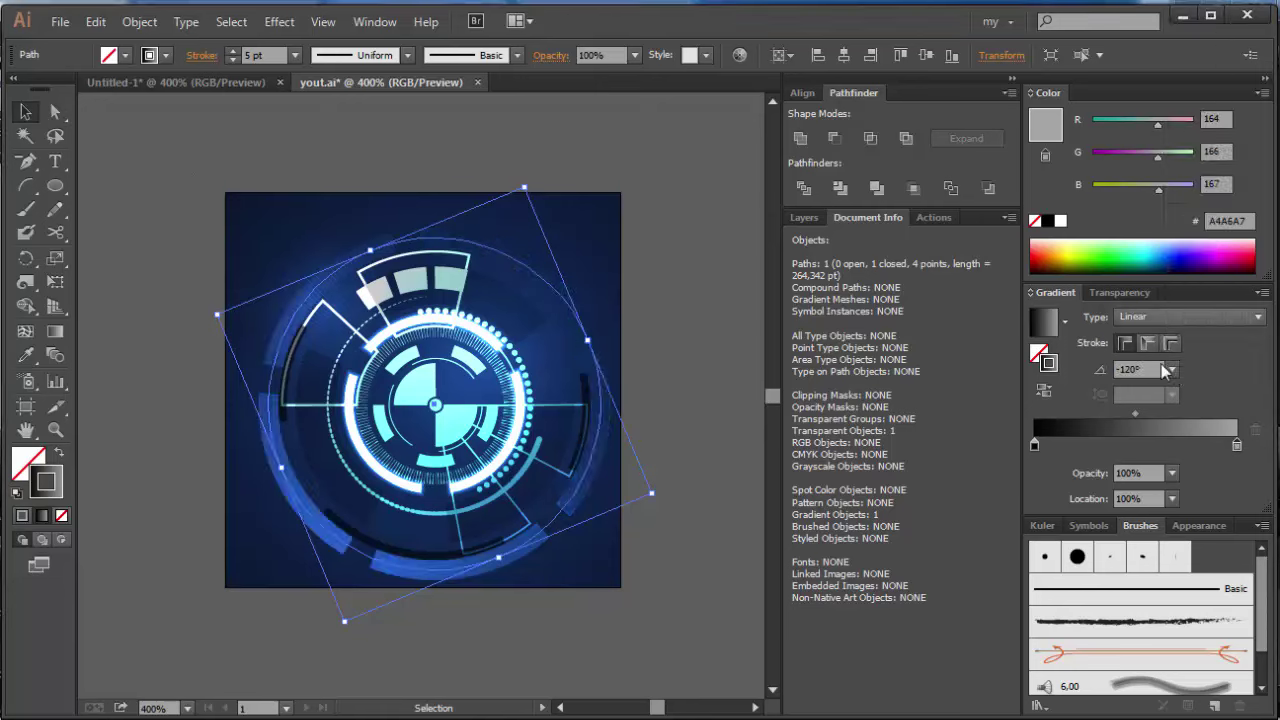
click(1173, 368)
click(1187, 289)
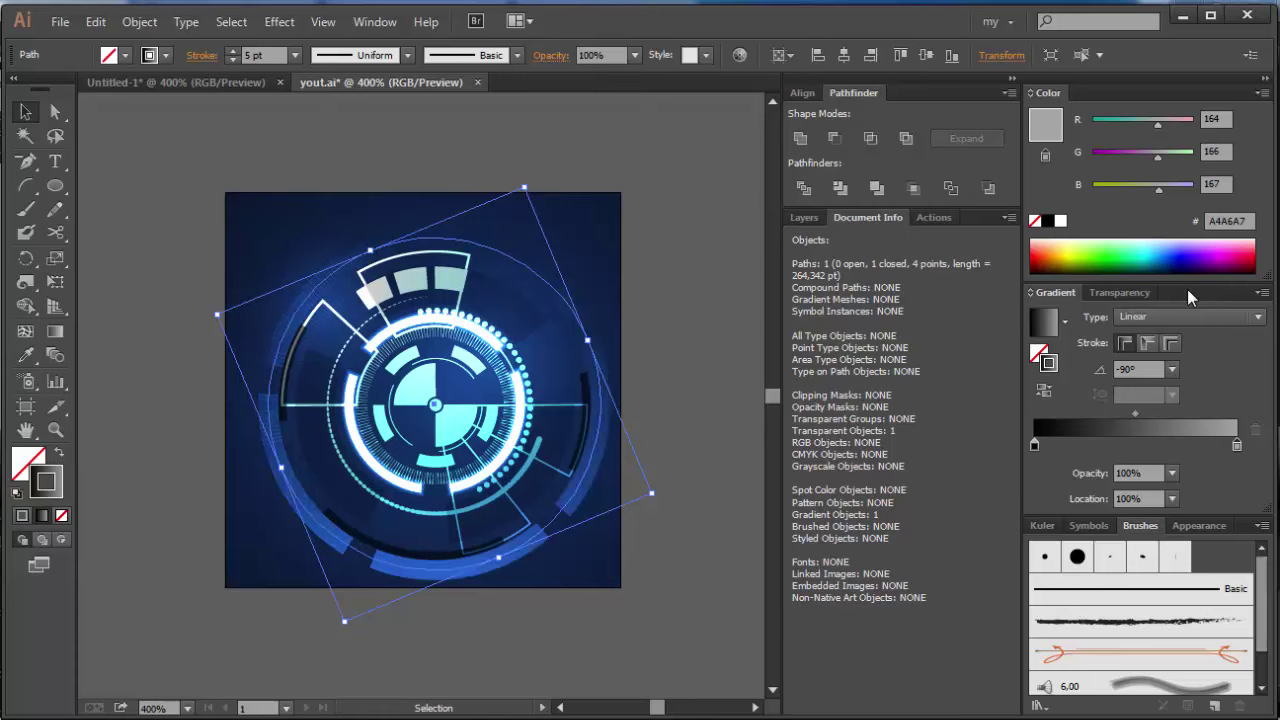
click(1172, 368)
click(1192, 259)
click(1172, 368)
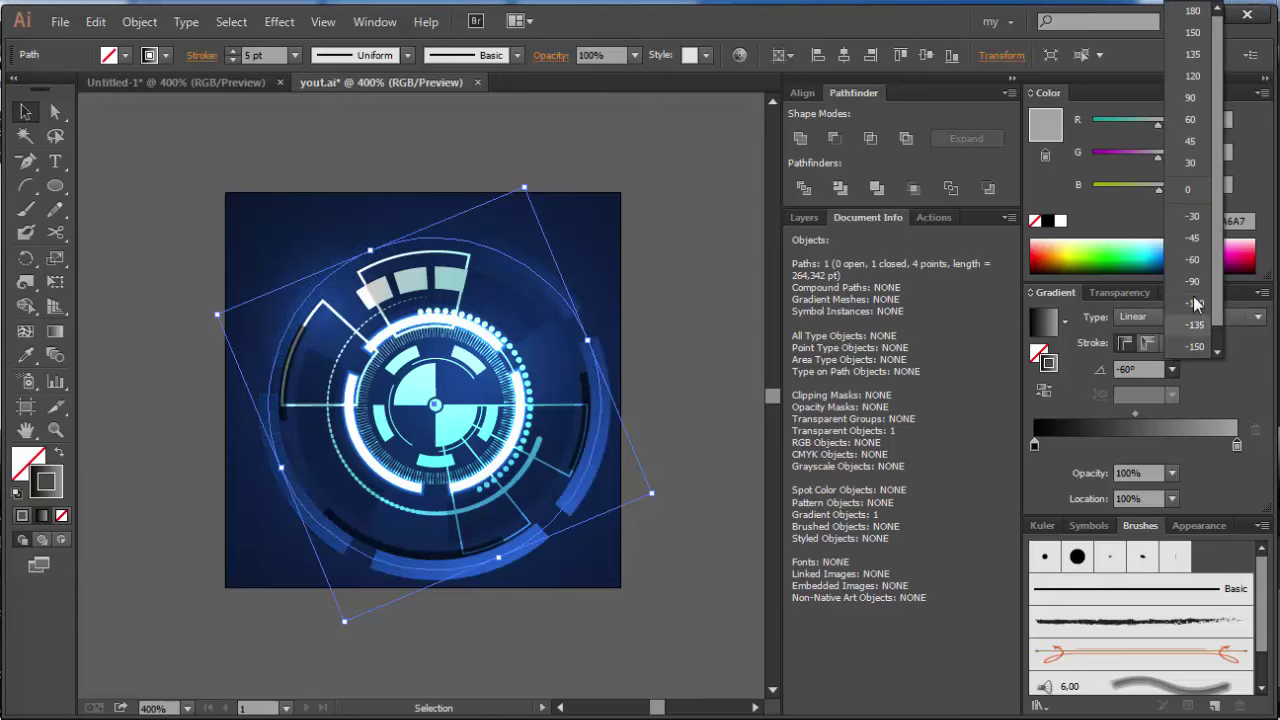
click(1195, 218)
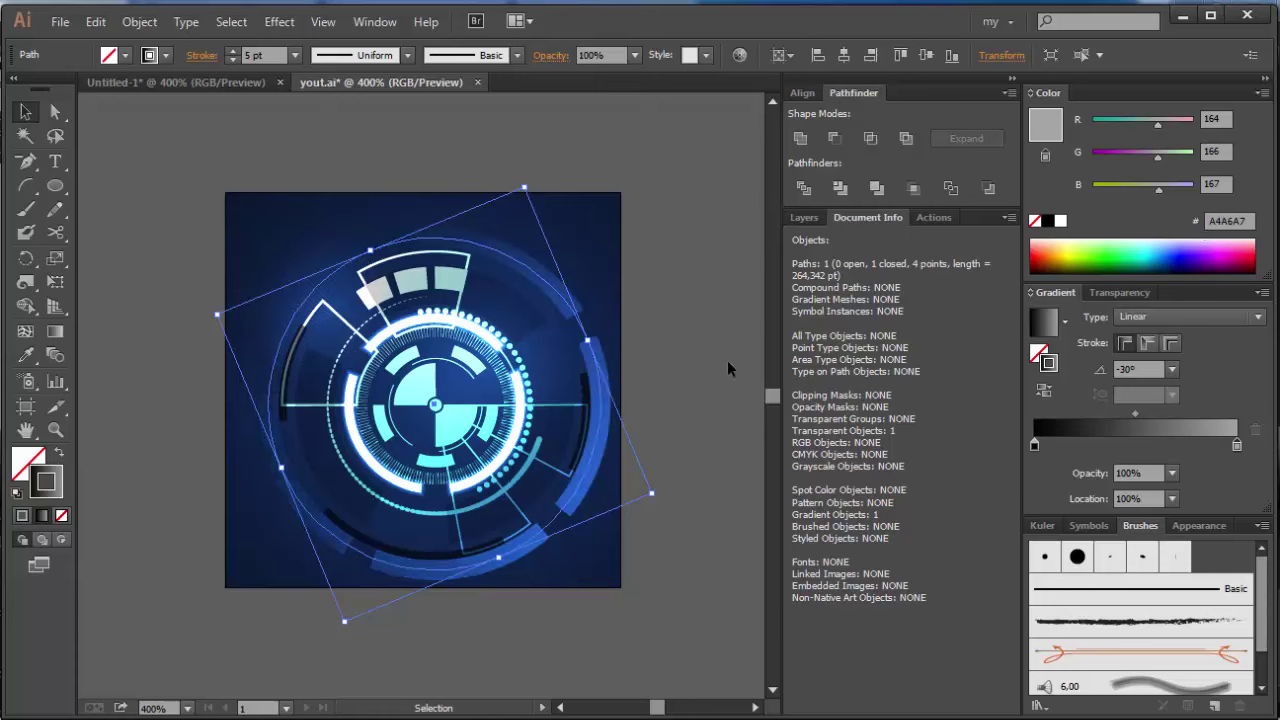
- Shrink the rotated square path inward and thin its stroke to 2 pt
drag(650, 495, 265, 210)
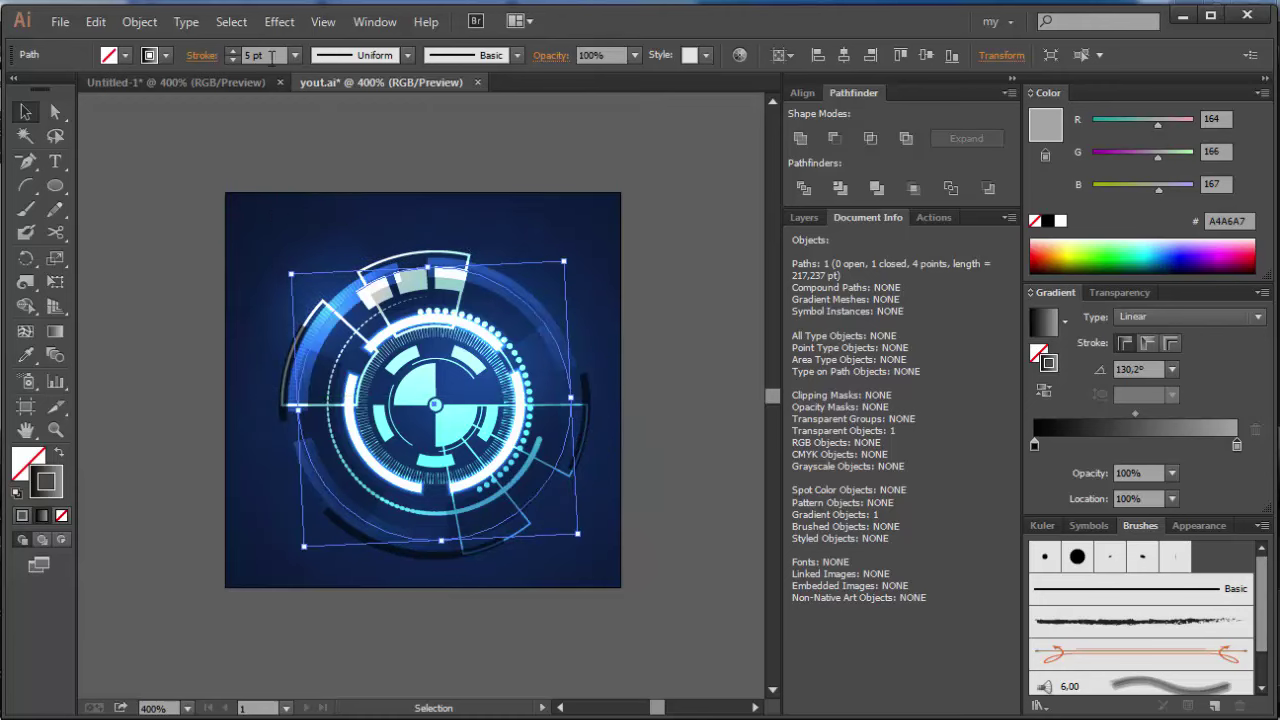
click(293, 56)
click(316, 153)
click(297, 176)
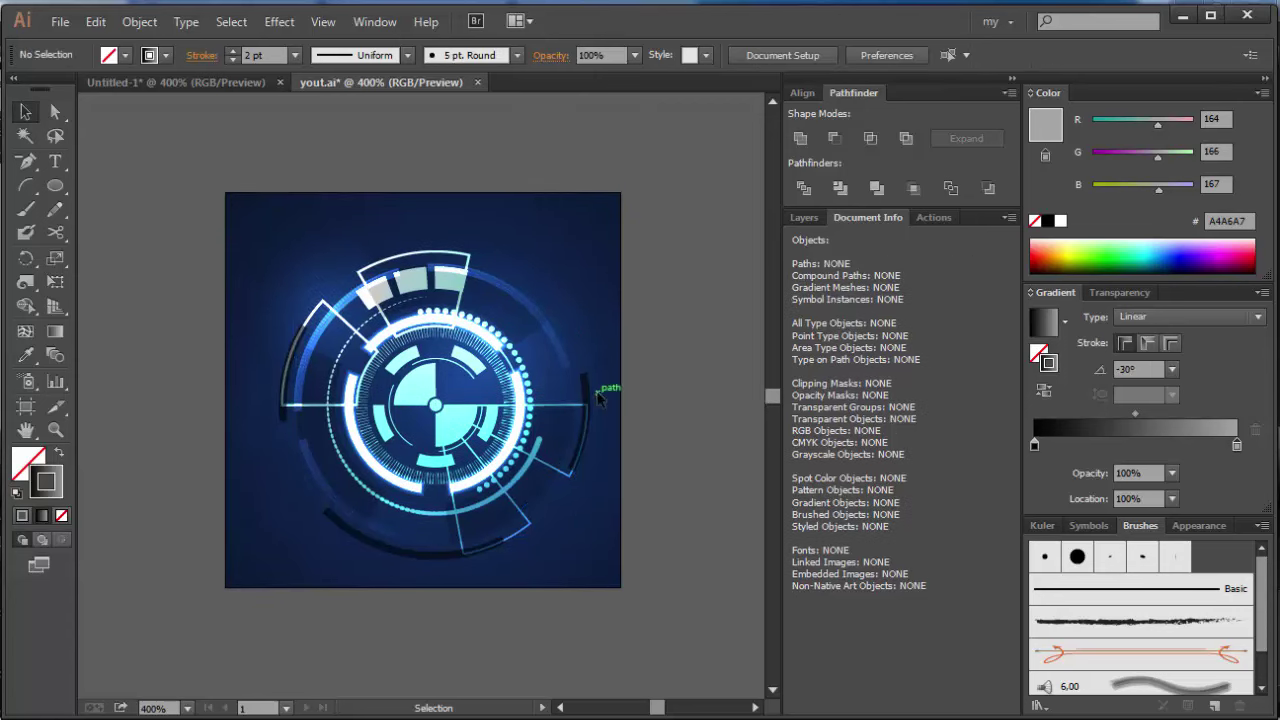
- Lighten the outer arc's grey stroke to 30% and raise its weight to 12 pt
click(588, 394)
drag(1143, 126, 1120, 126)
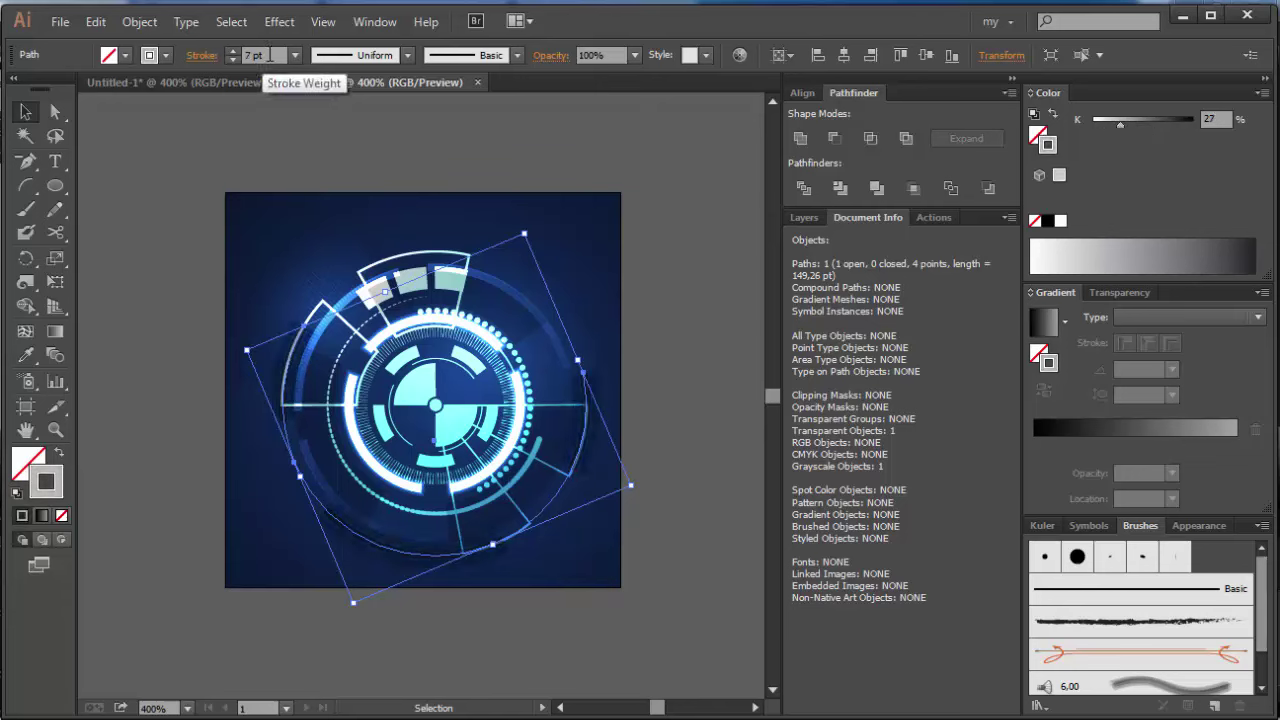
scroll(270, 55, up, 1)
scroll(270, 55, up, 2)
scroll(270, 55, up, 3)
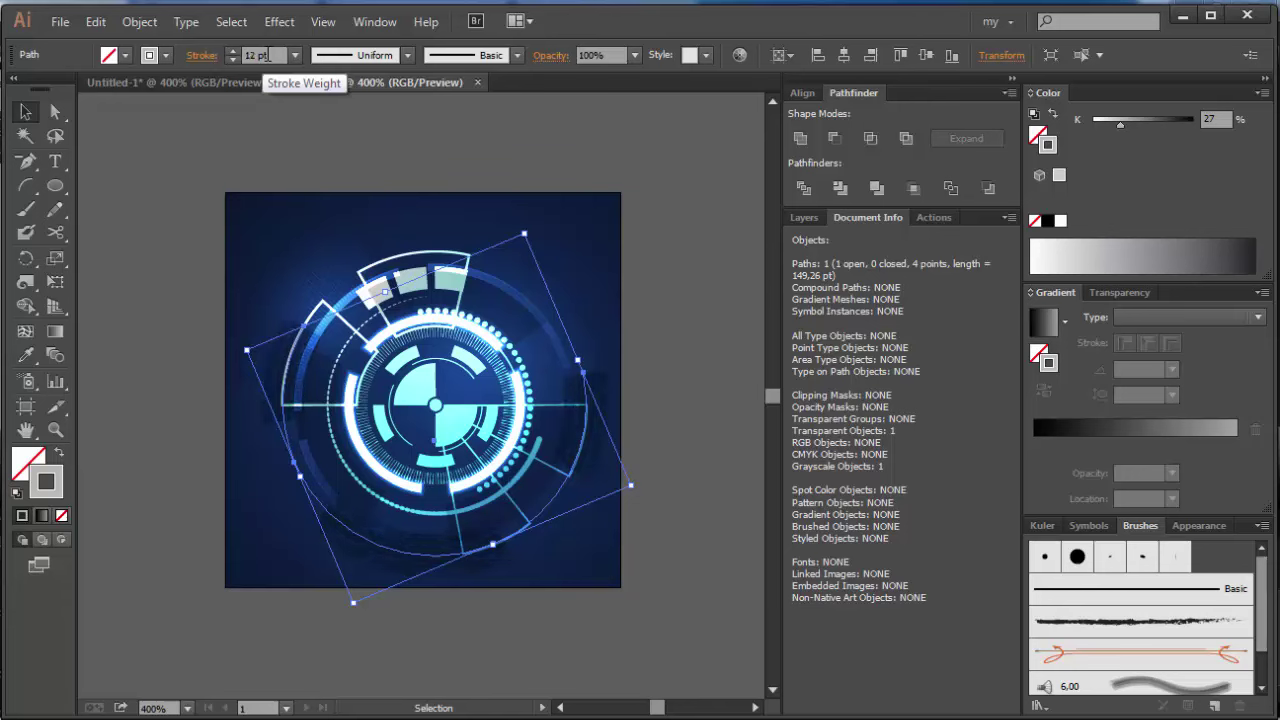
- Scale the glowing white ring group up slightly, then marquee-select the whole HUD artwork
click(352, 490)
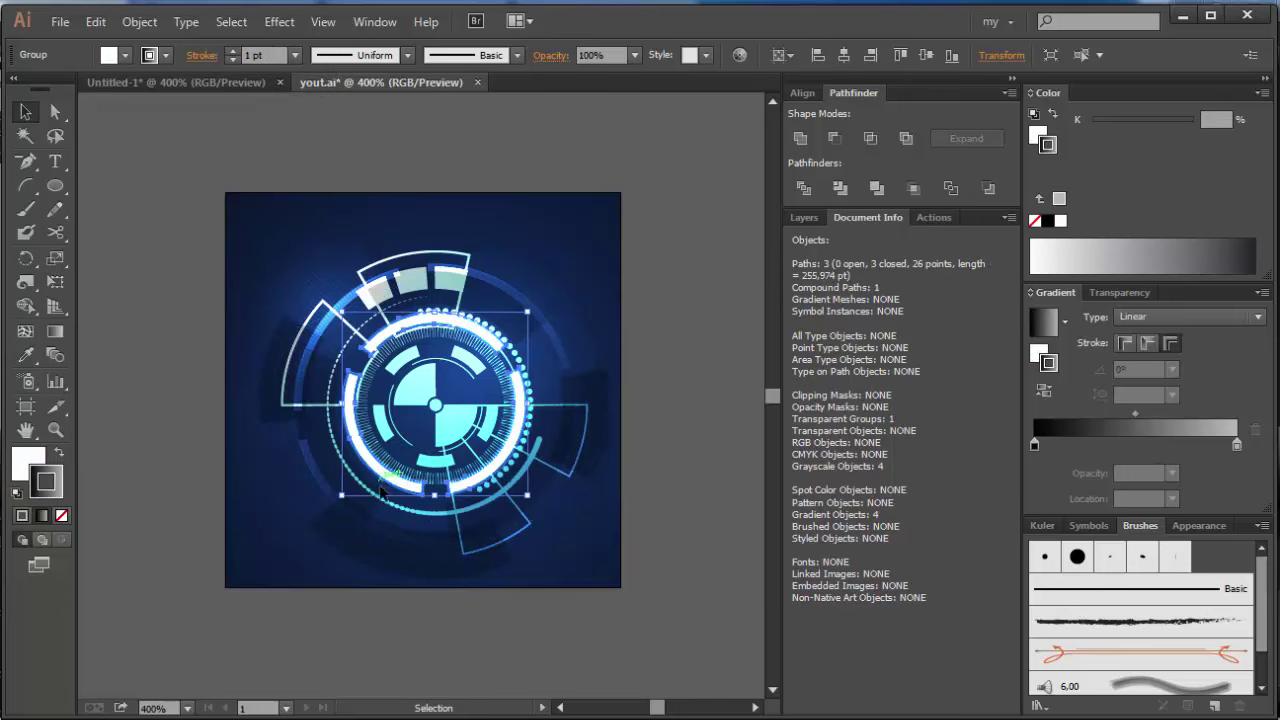
drag(343, 496, 336, 500)
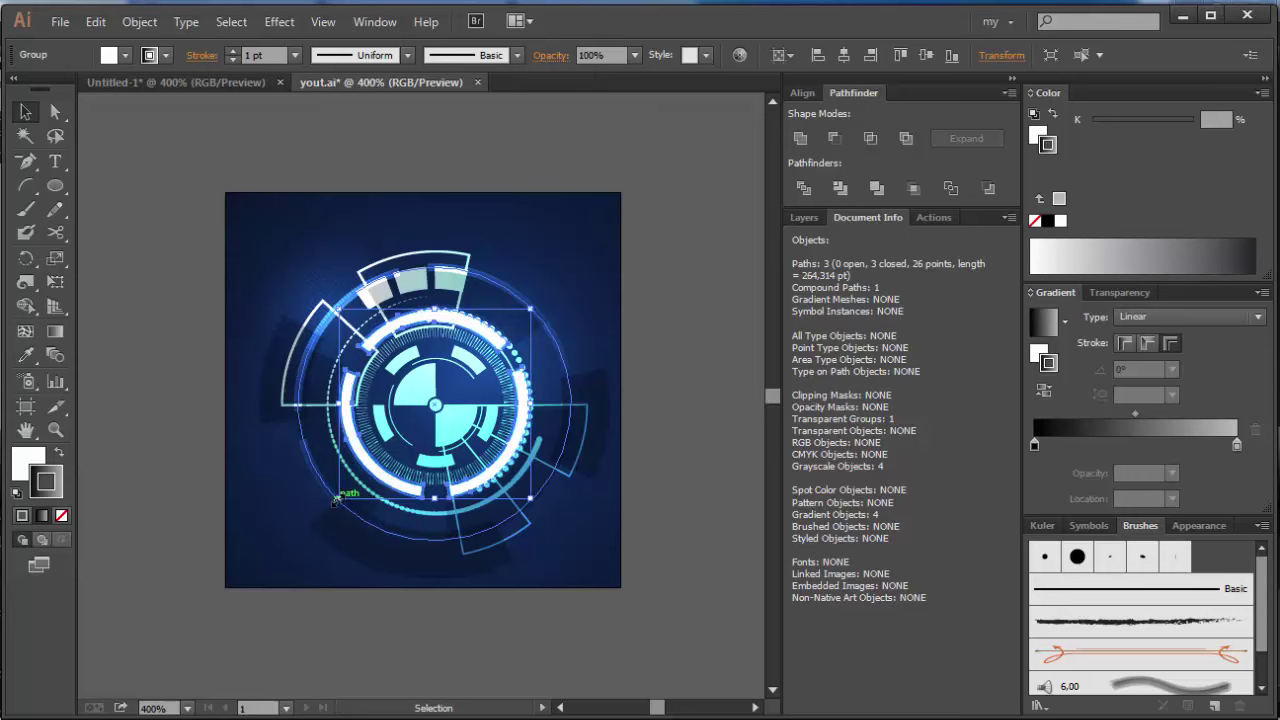
drag(336, 500, 338, 502)
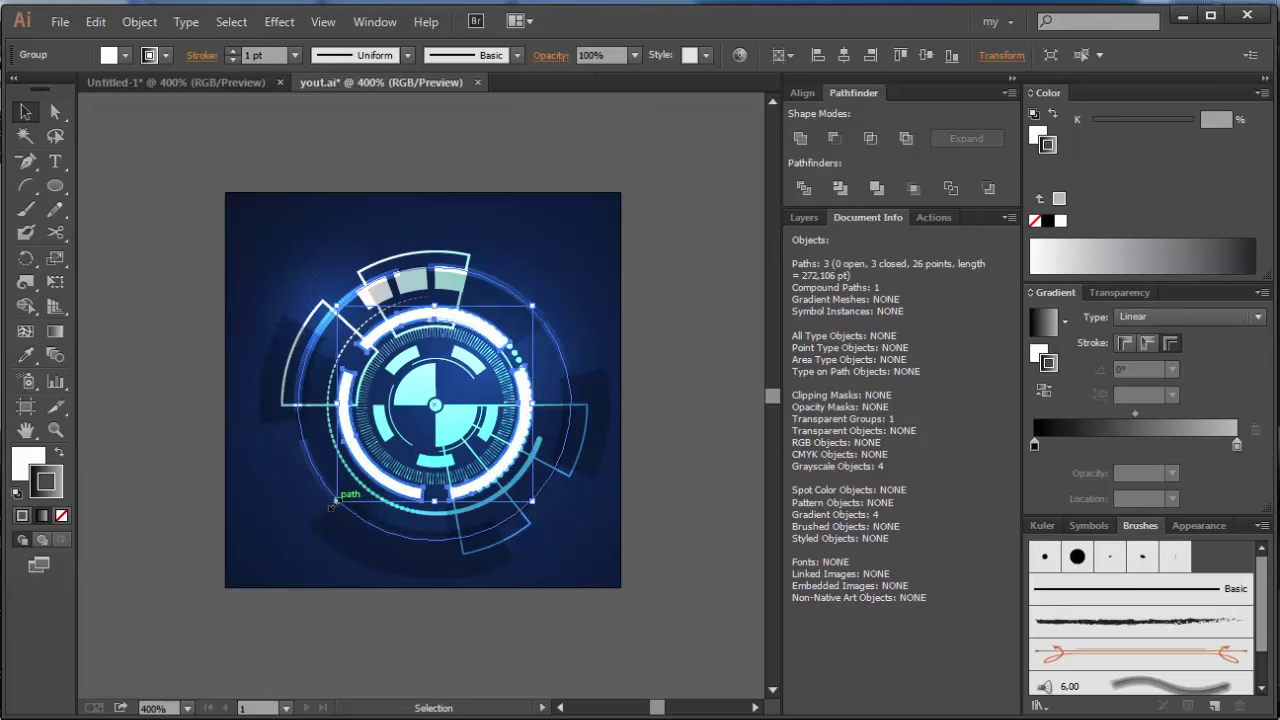
click(658, 311)
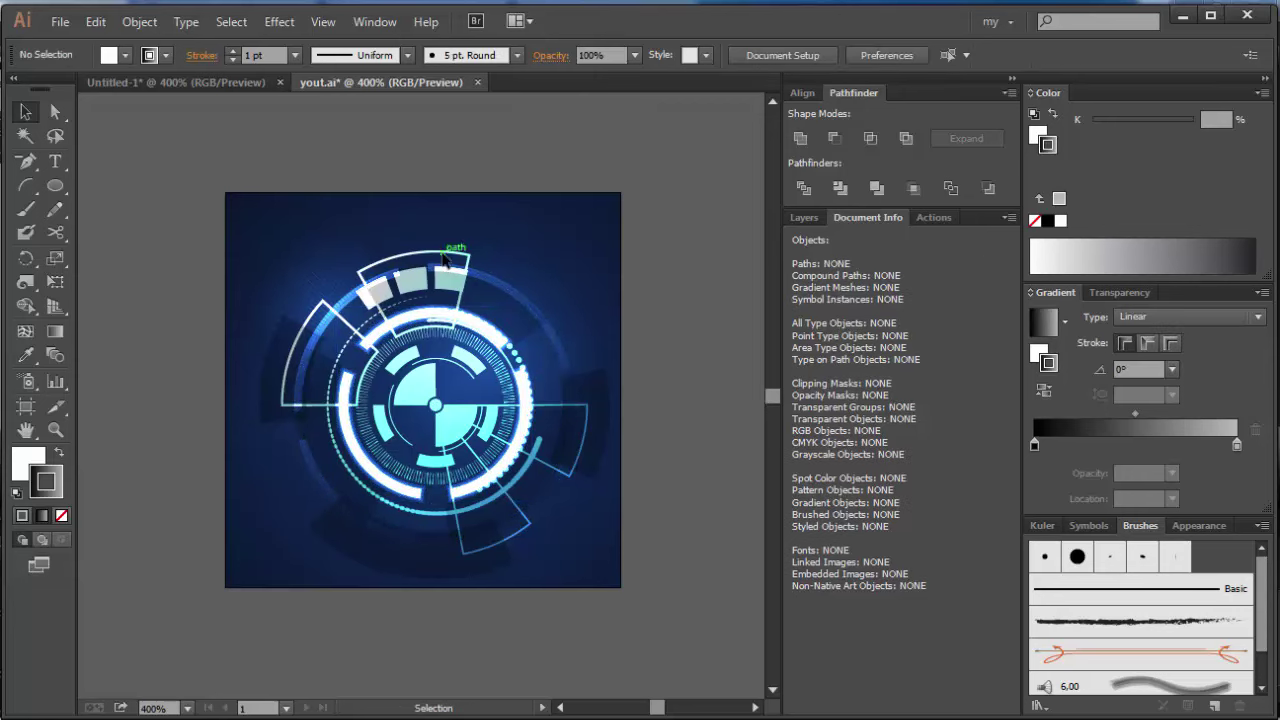
scroll(702, 278, down, 2)
scroll(702, 278, up, 3)
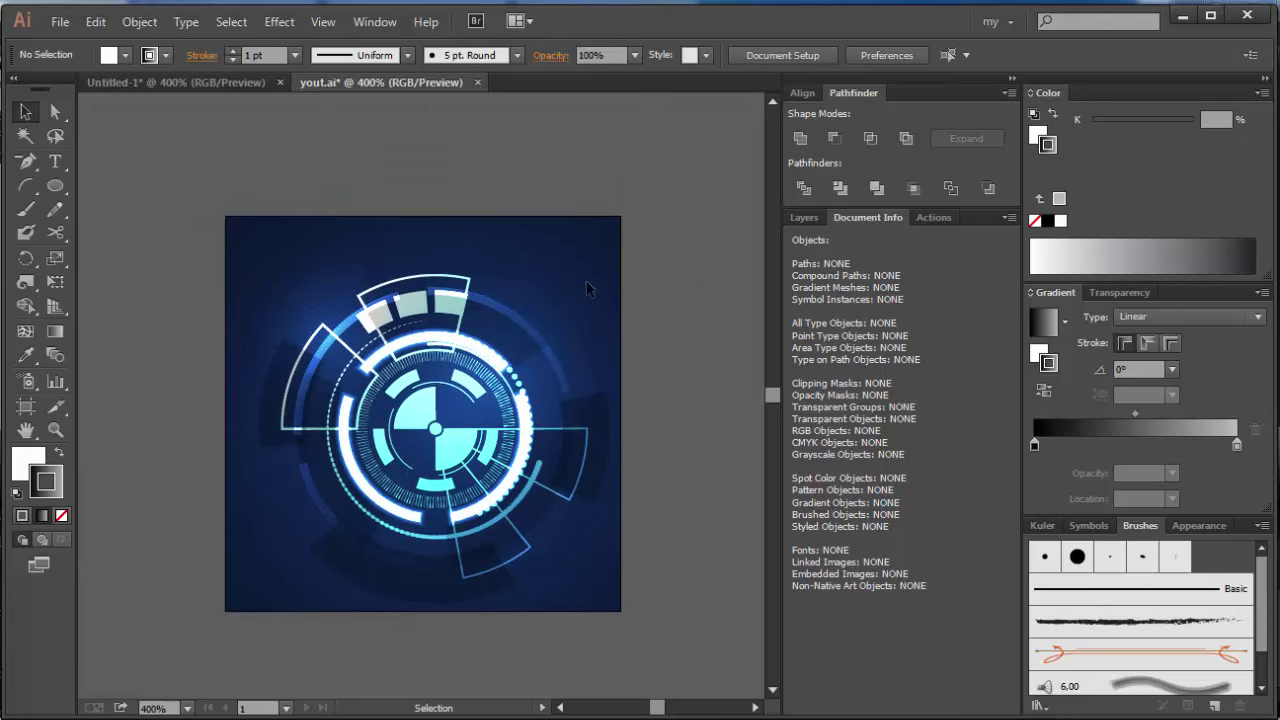
mouse_move(565, 297)
mouse_down()
mouse_move(620, 247)
mouse_move(277, 603)
mouse_up()
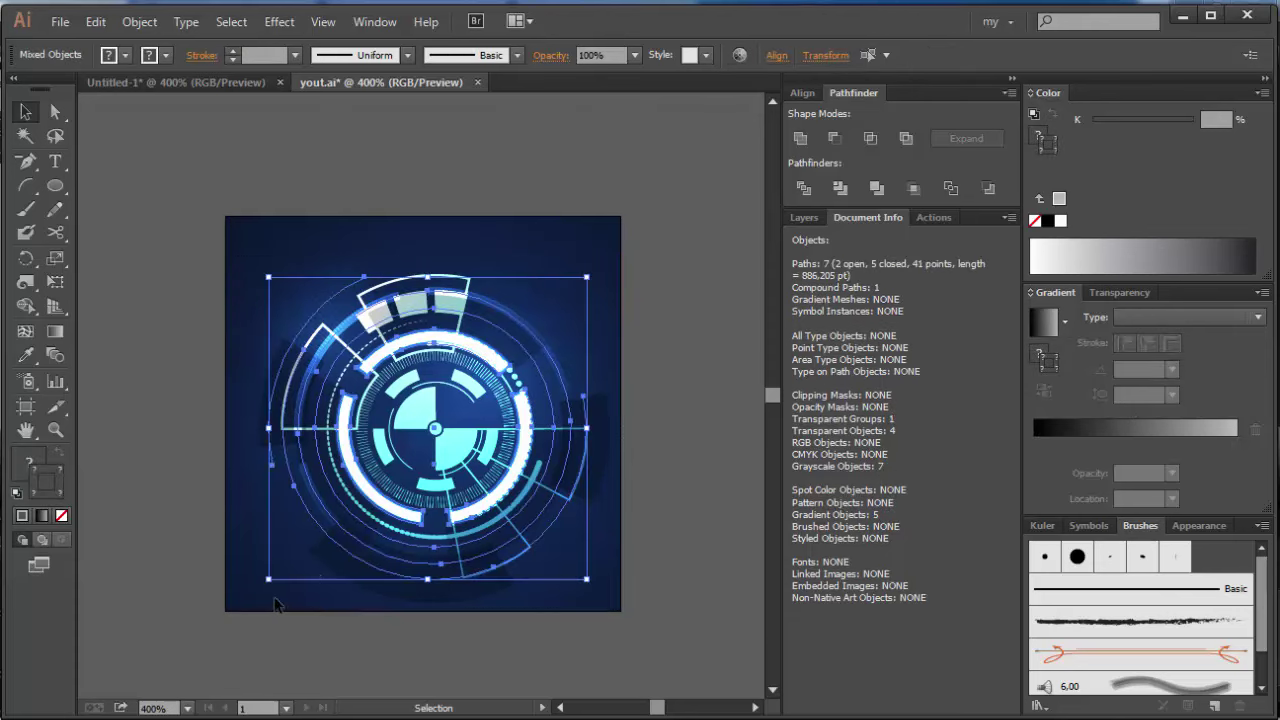
- Expand the artwork's appearance, then remove some objects from the selection
click(141, 22)
click(170, 256)
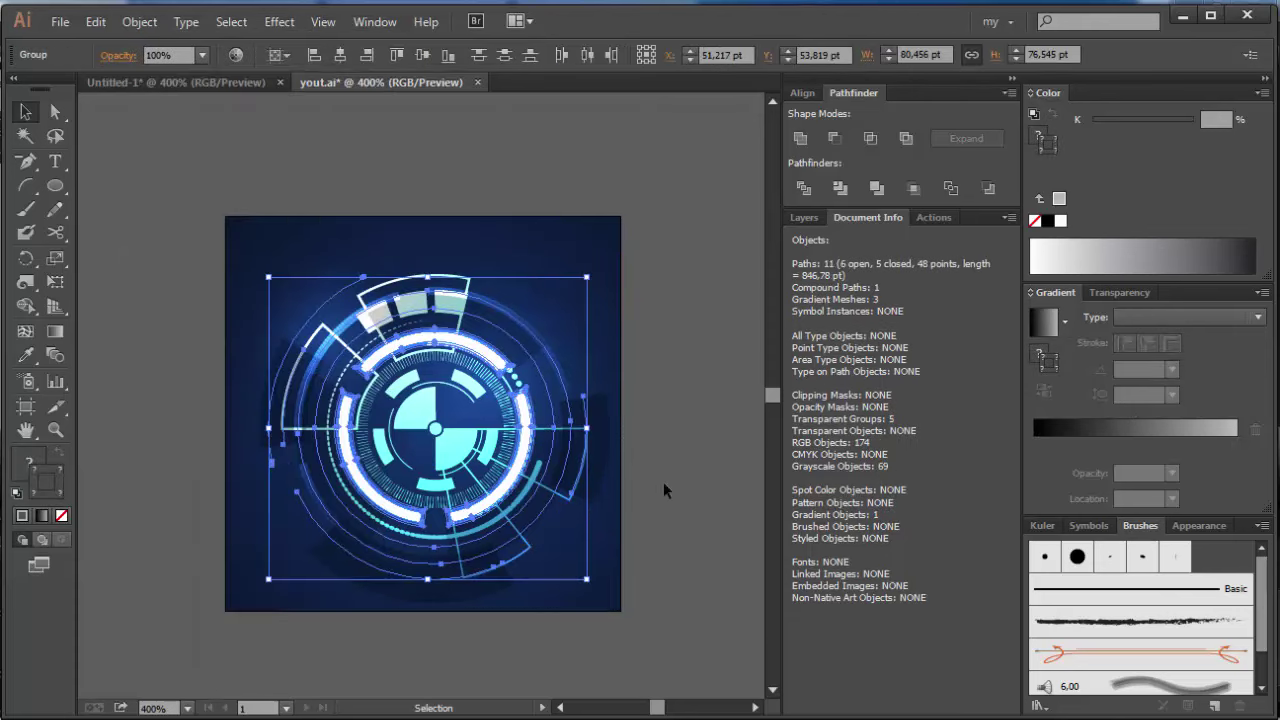
drag(612, 448, 271, 586)
drag(280, 247, 420, 400)
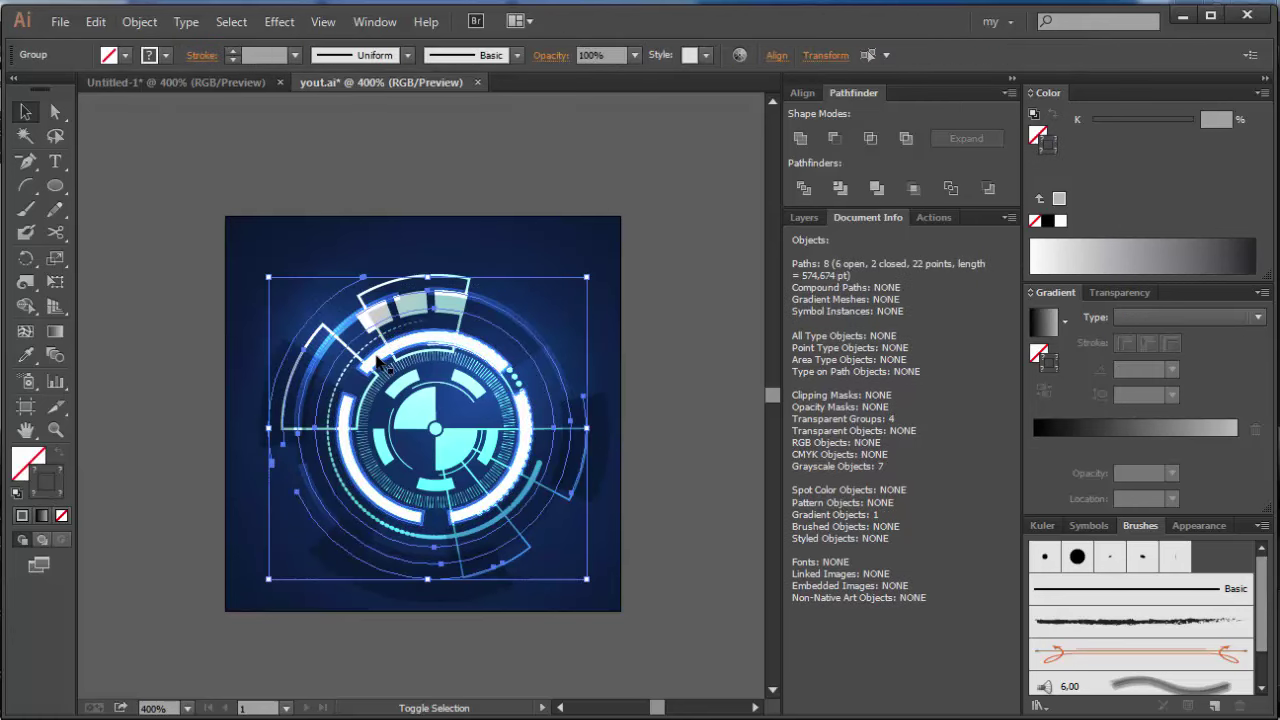
- Expand the remaining selection into plain shapes and inspect the inner ring and hatched arc groups
click(145, 21)
click(176, 234)
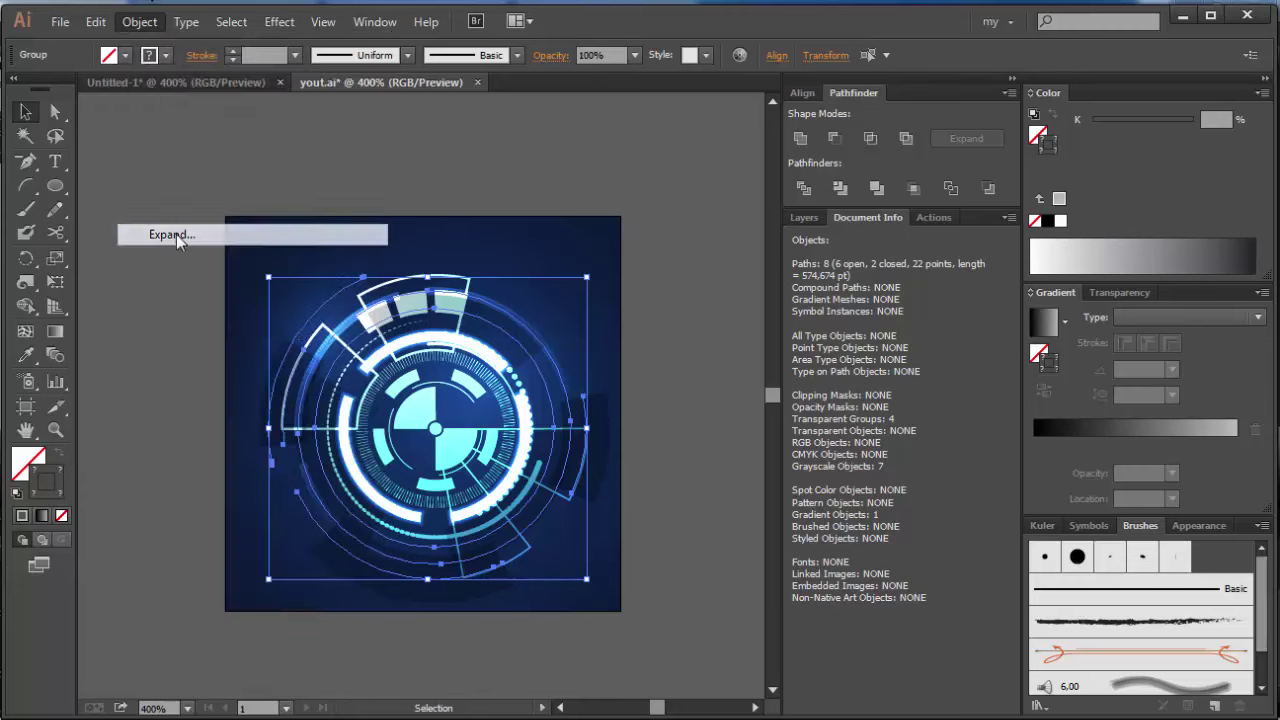
click(556, 471)
click(680, 334)
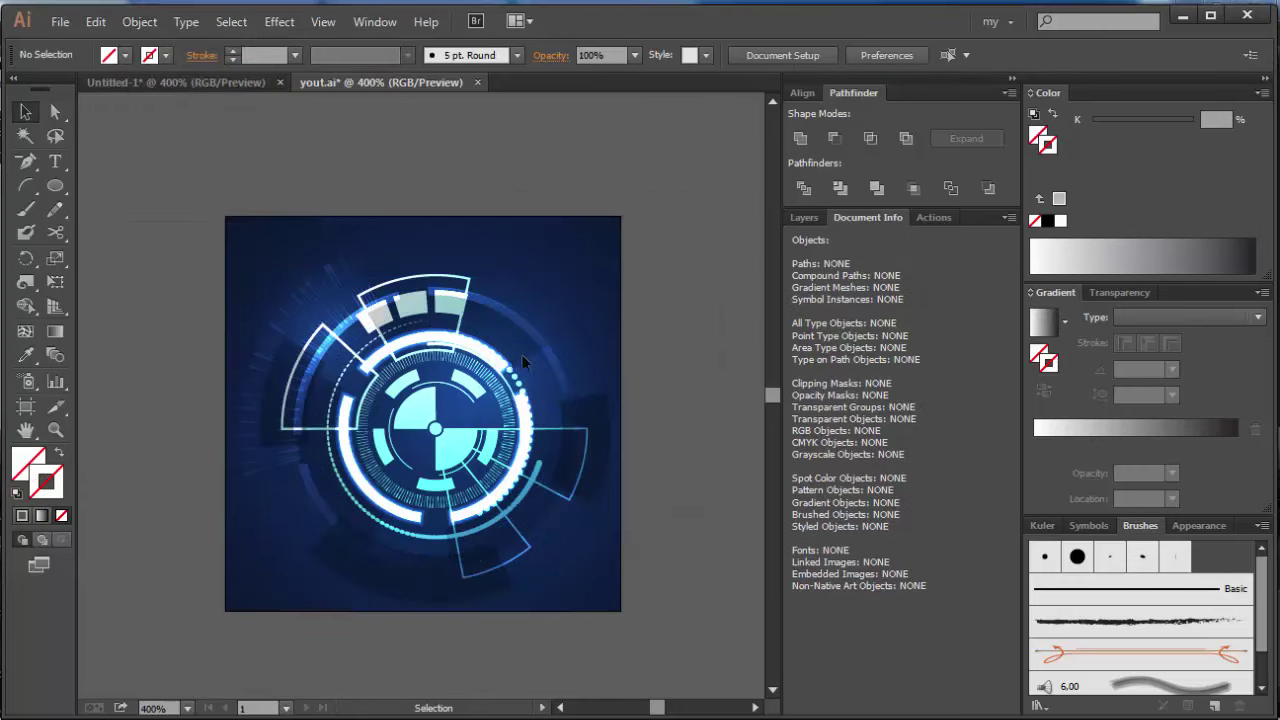
click(473, 350)
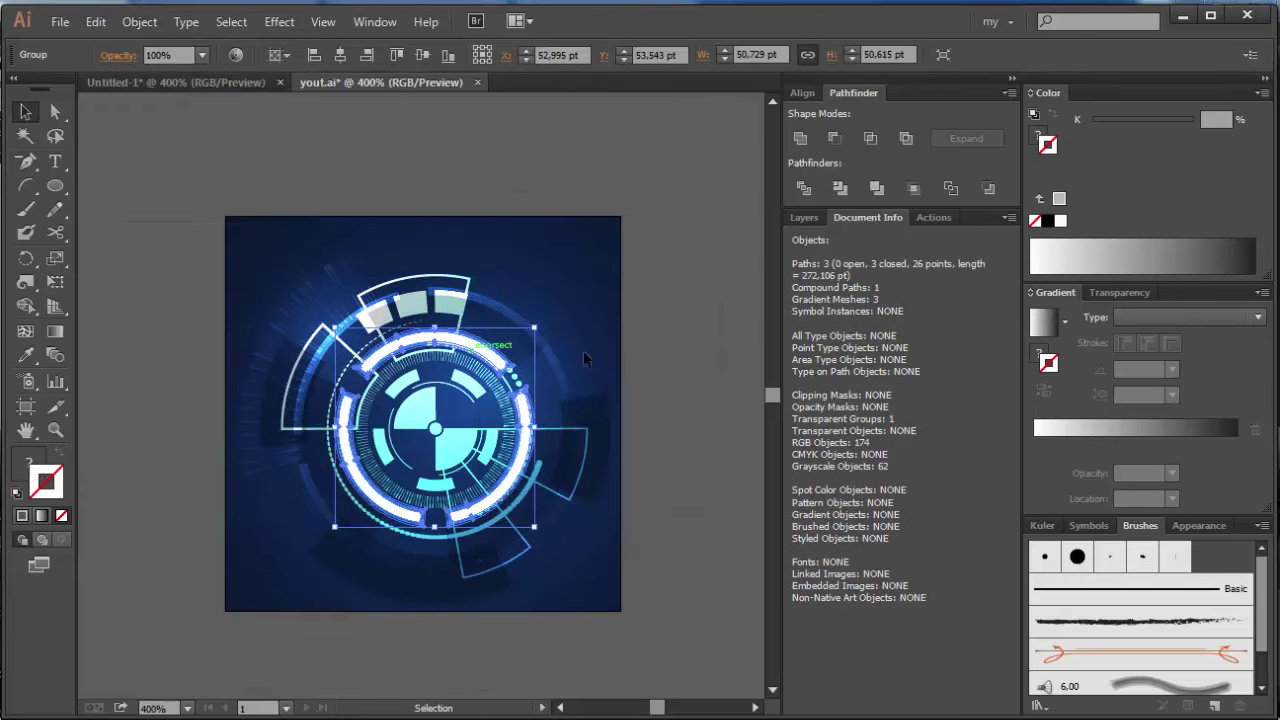
click(681, 344)
click(343, 289)
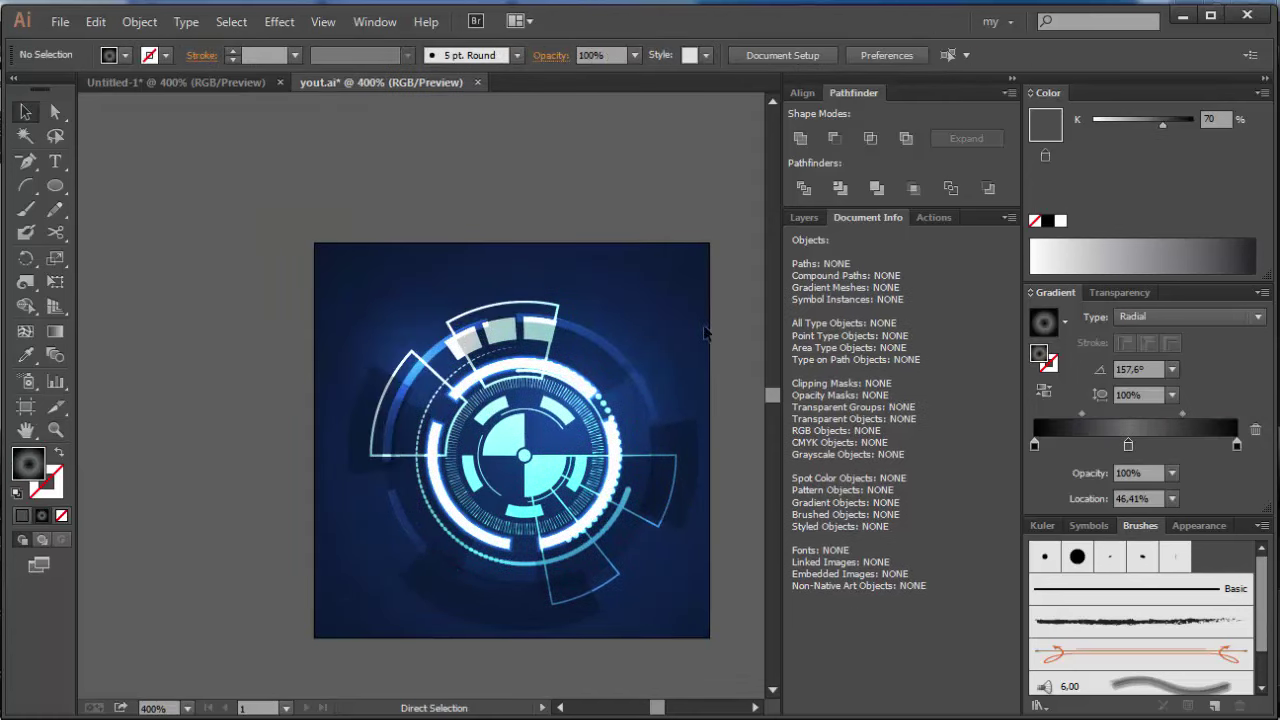
- Scale the HUD artwork group past the artboard edges with no fill and a 1 pt, 70% grey stroke
key(ctrl+alt+a)
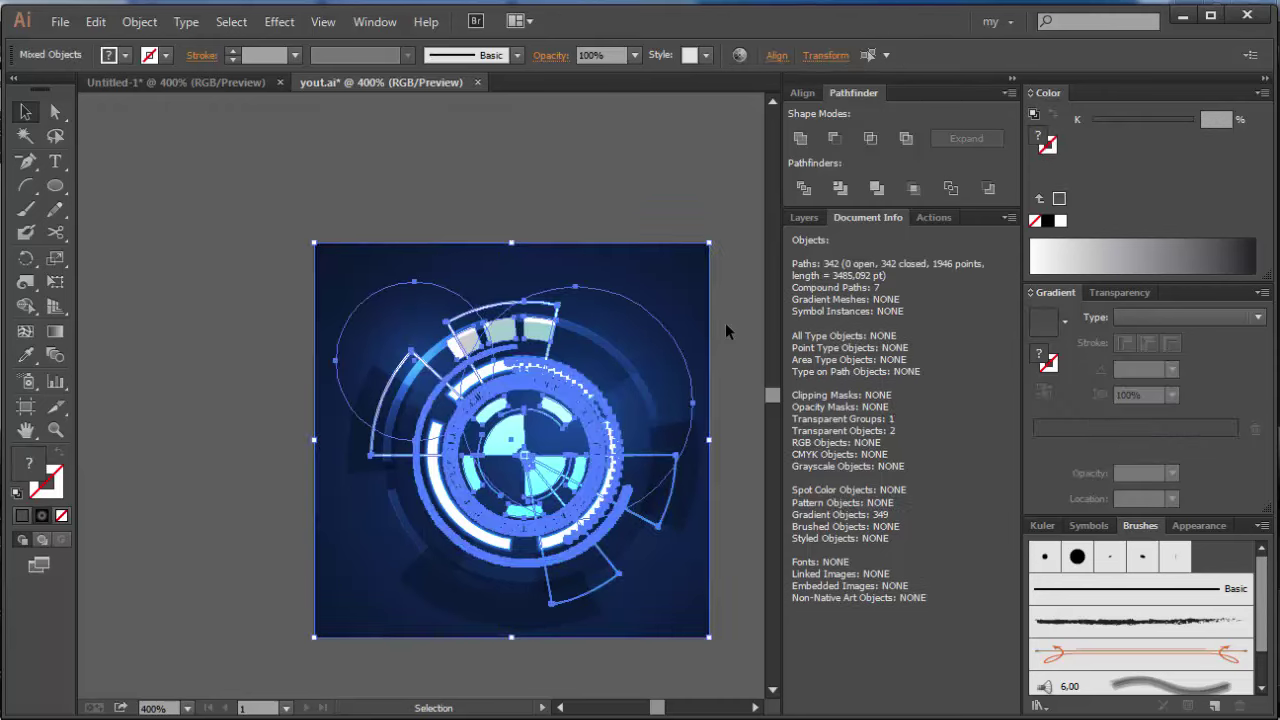
key(ctrl+shift+a)
click(756, 708)
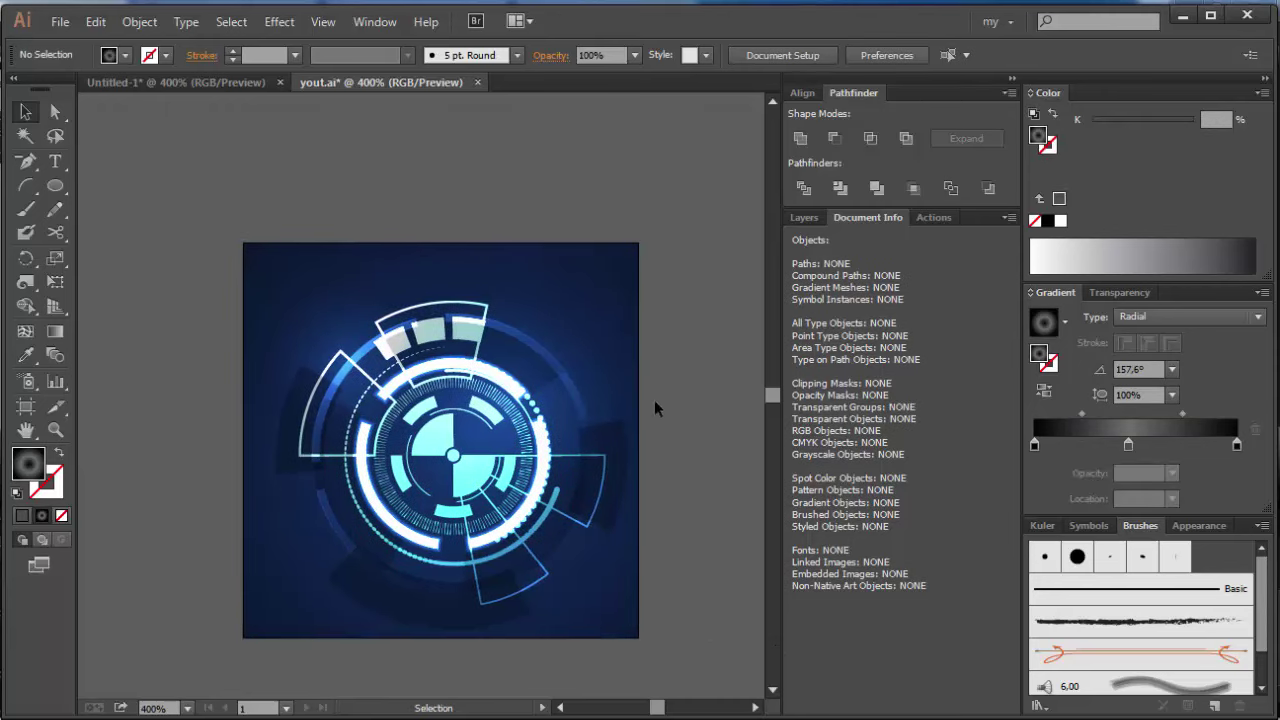
click(613, 322)
key(ctrl+shift+a)
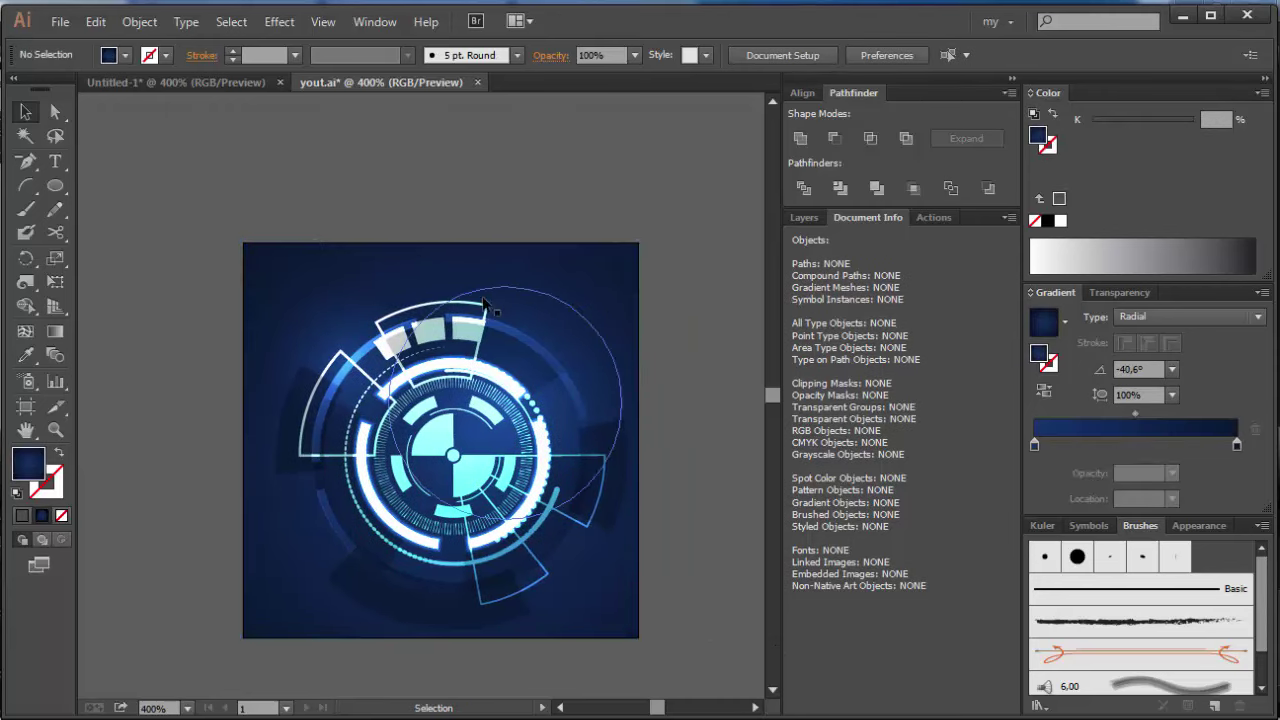
click(445, 303)
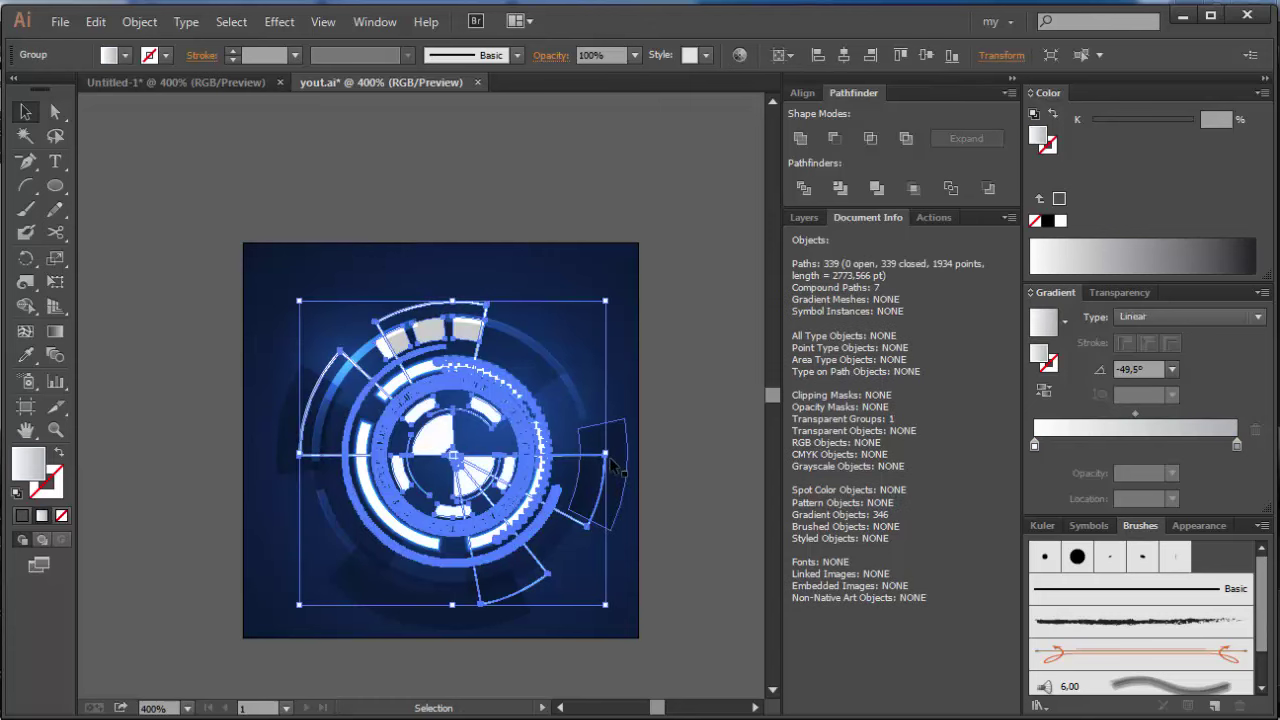
drag(605, 455, 670, 448)
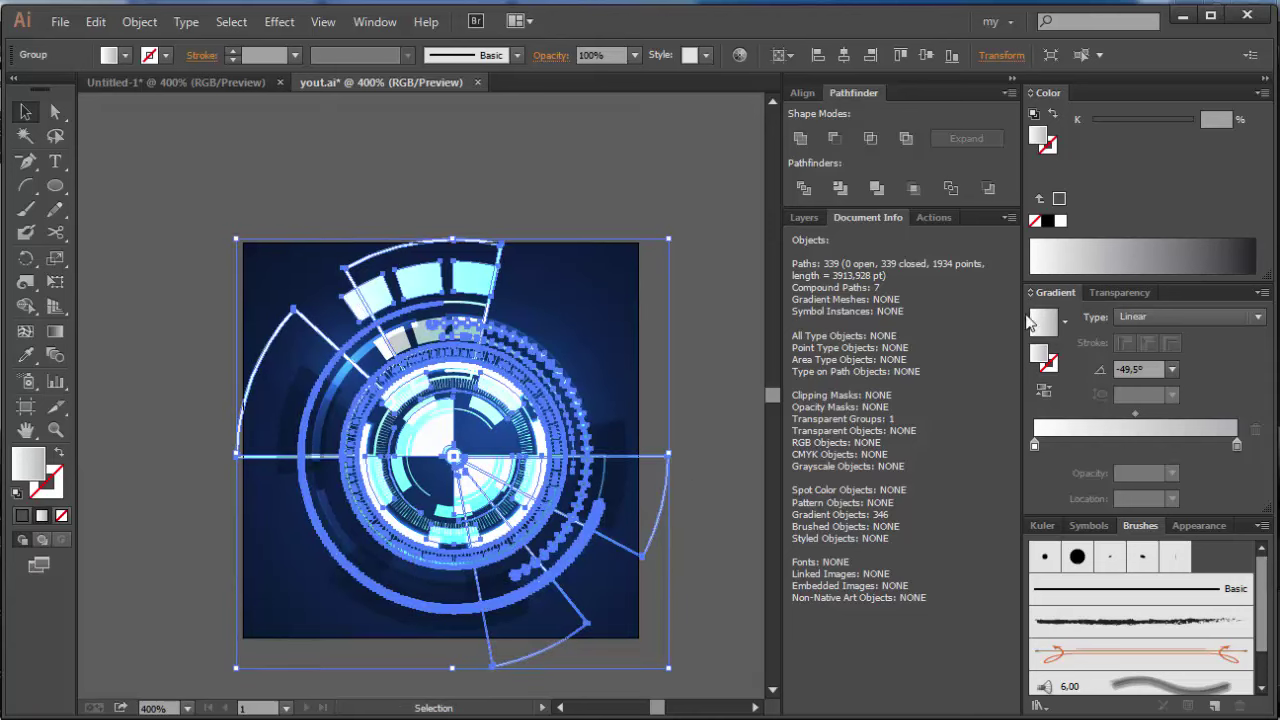
click(1036, 221)
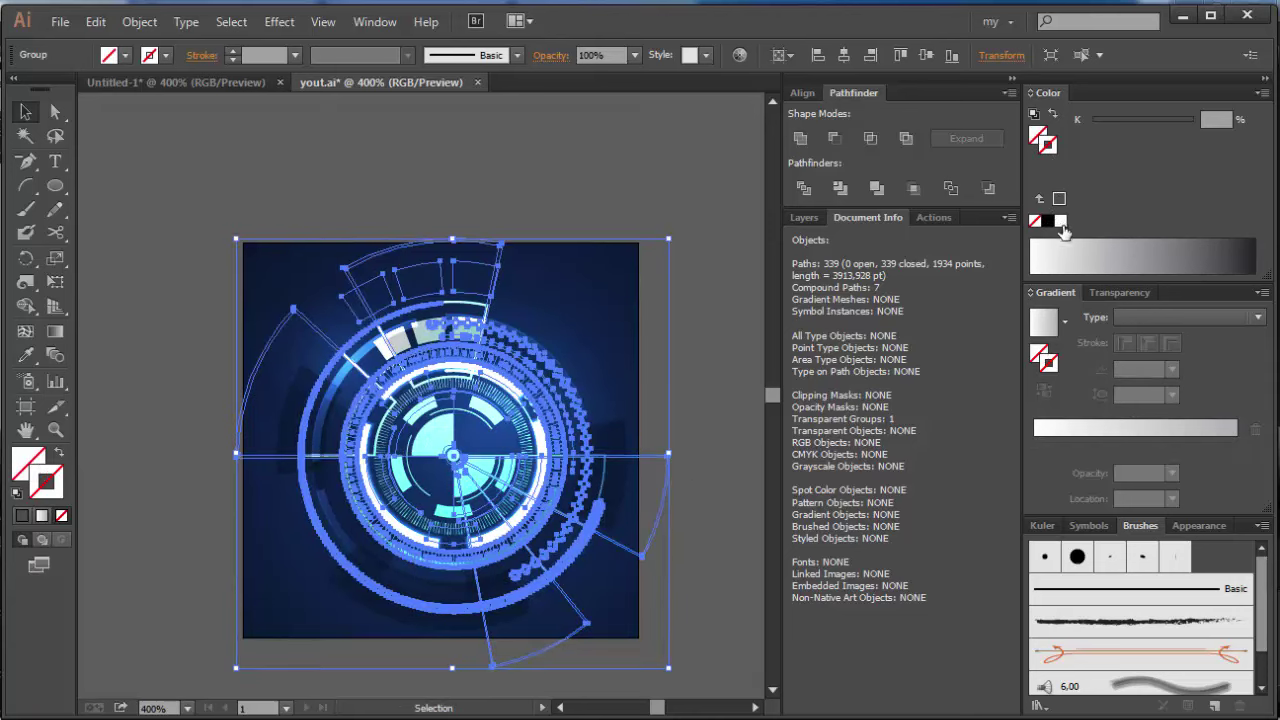
click(1059, 199)
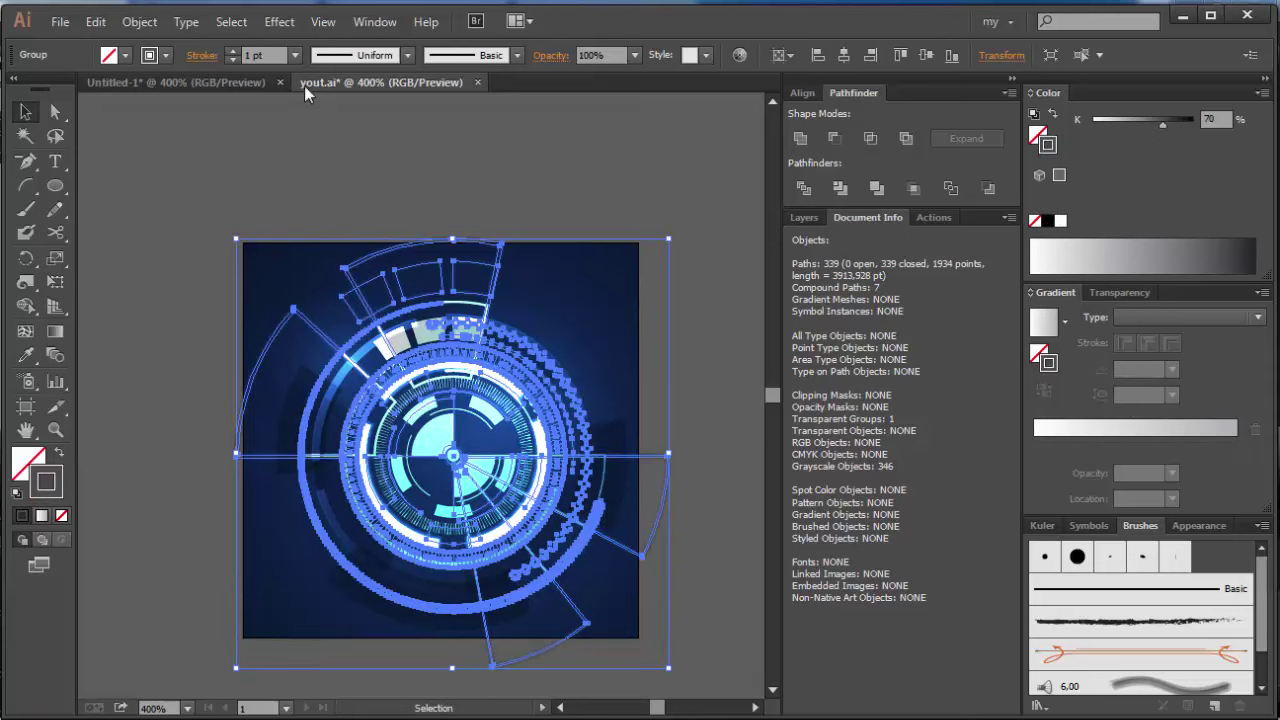
- Thin the overlay's stroke to 0.25 pt and apply a new blend mode
click(297, 57)
click(307, 77)
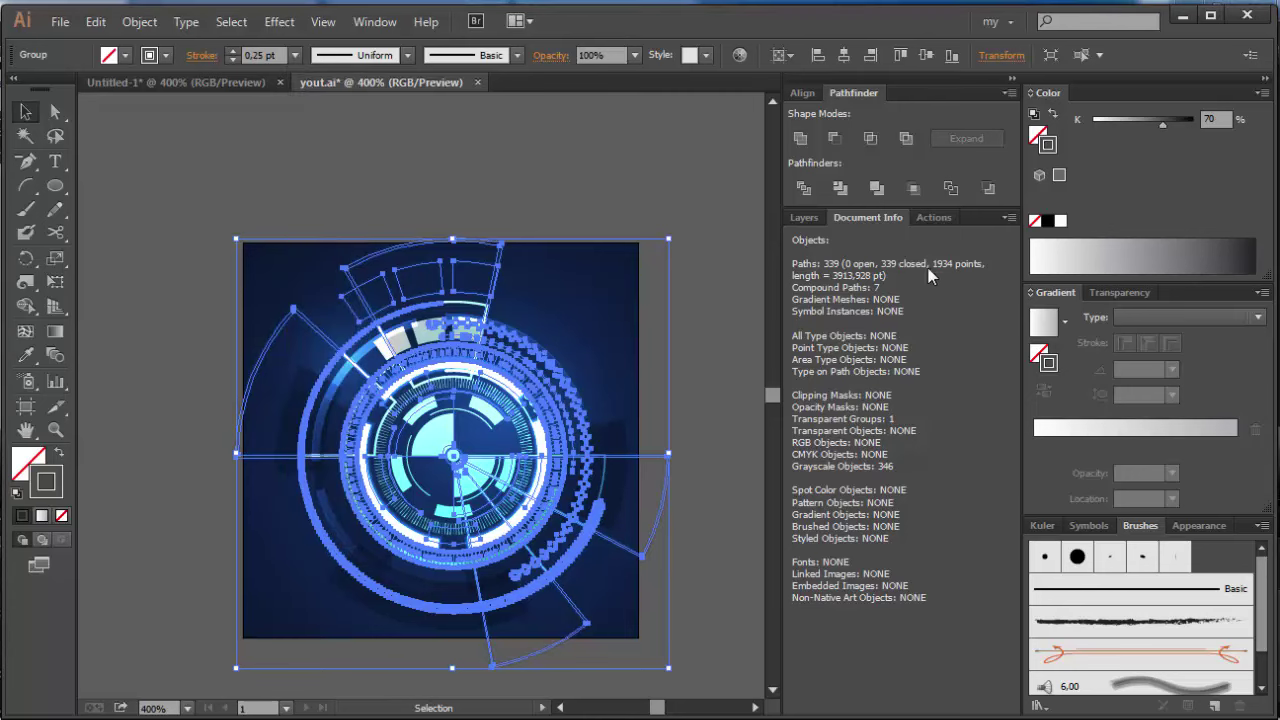
click(1118, 292)
click(1075, 316)
click(1068, 385)
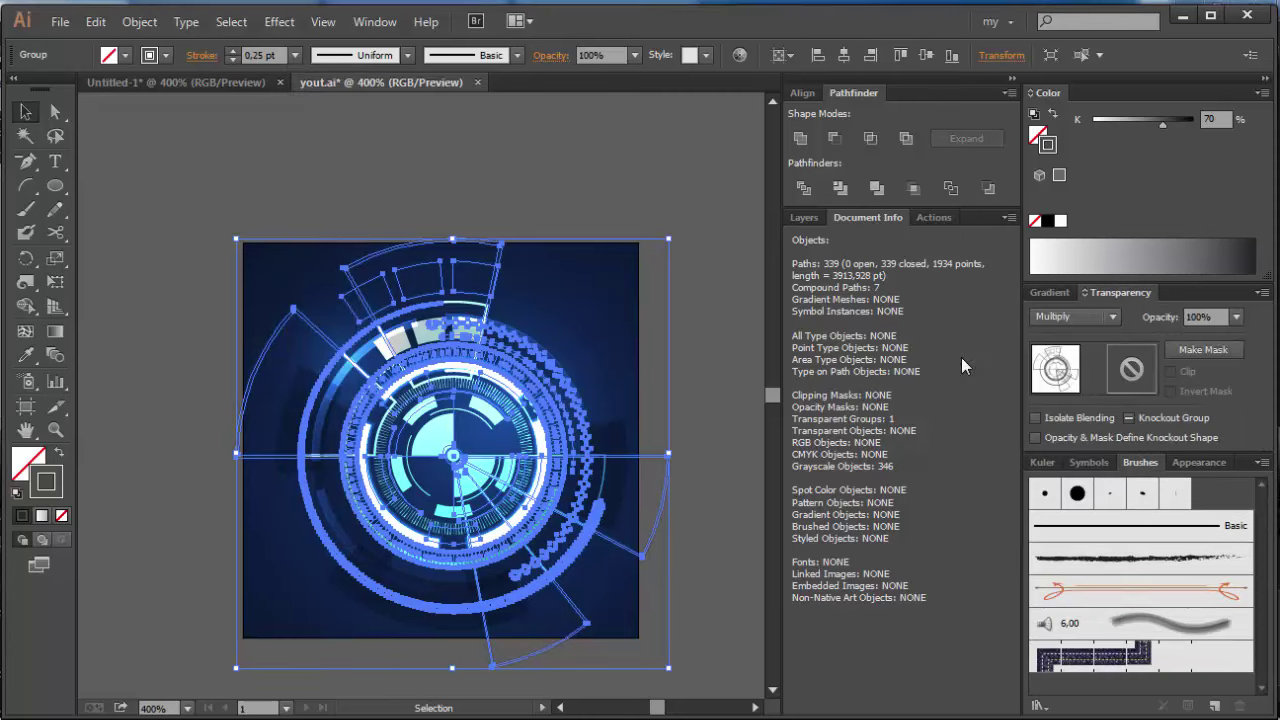
click(582, 160)
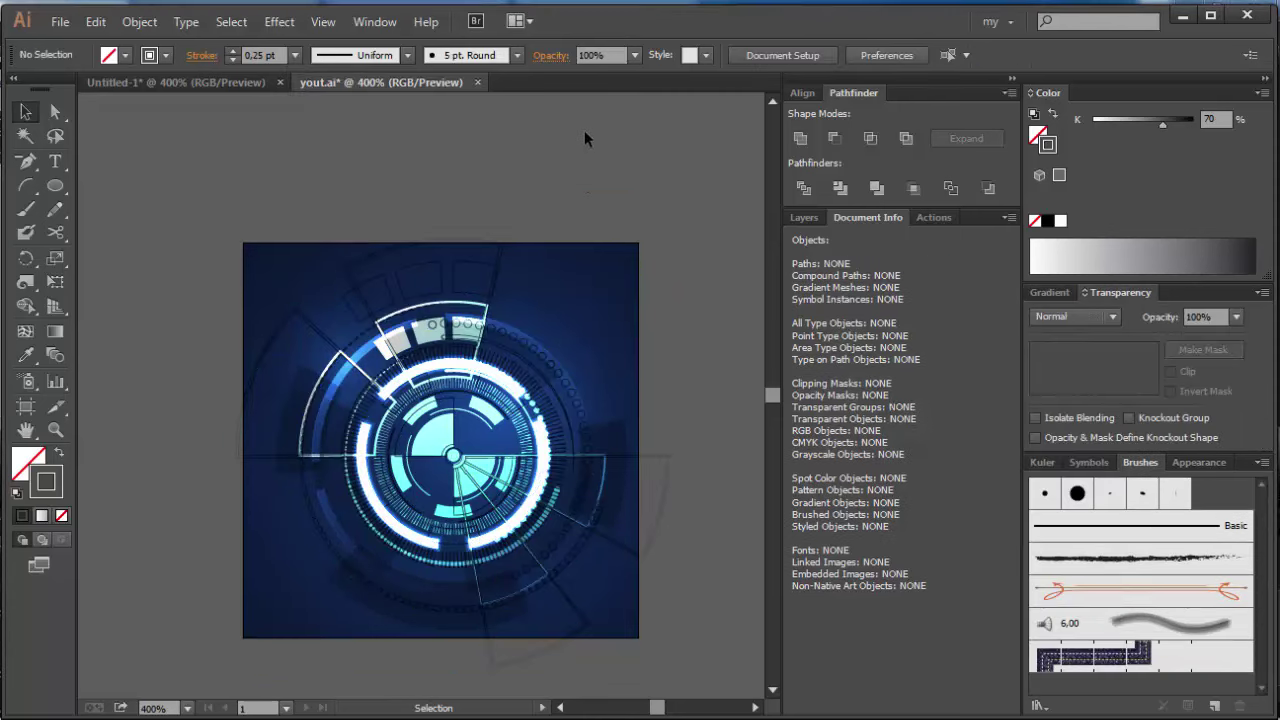
- Rotate the ring overlay about 38° and lighten its stroke to 21% black
click(502, 262)
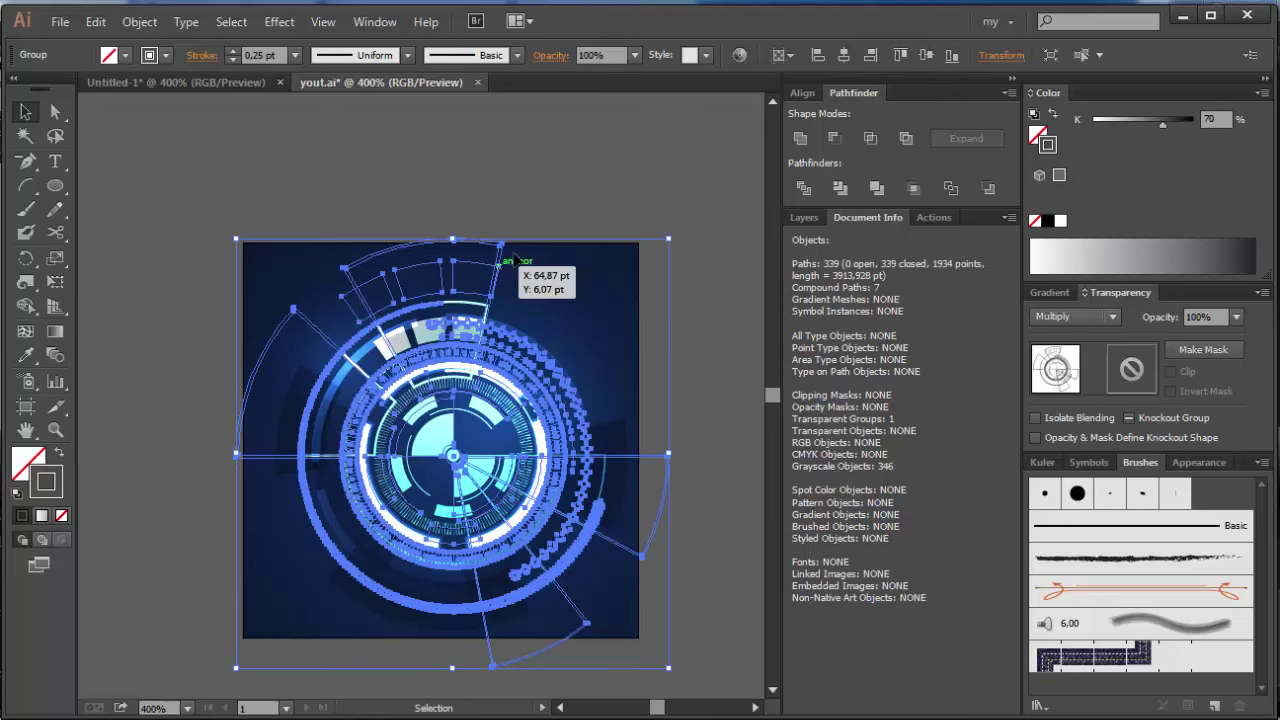
click(575, 182)
click(503, 263)
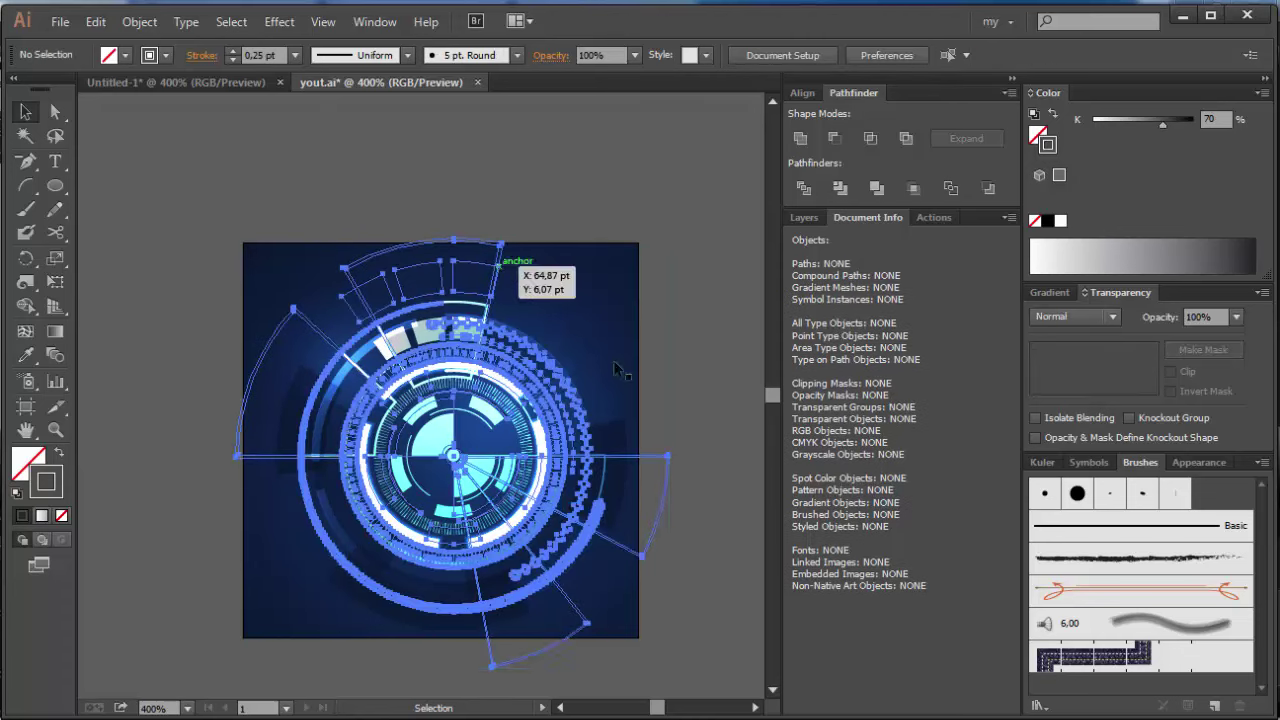
drag(675, 678, 762, 497)
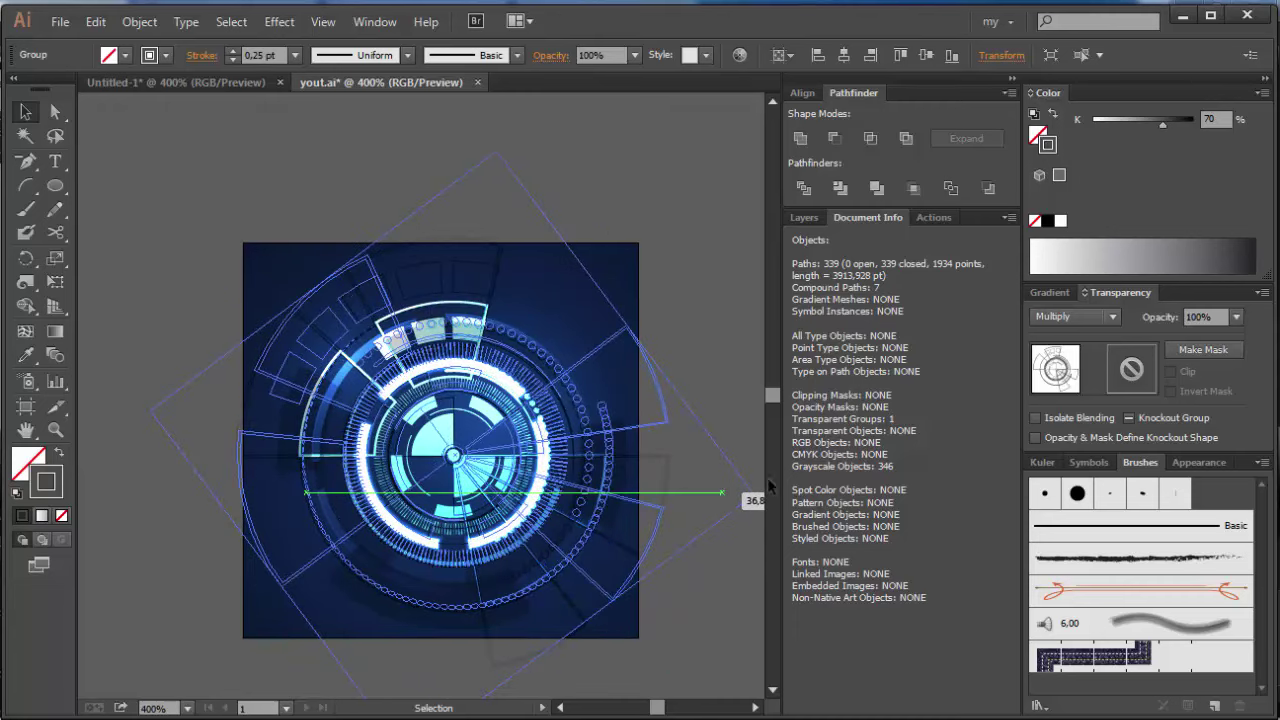
drag(1163, 124, 1114, 124)
click(650, 178)
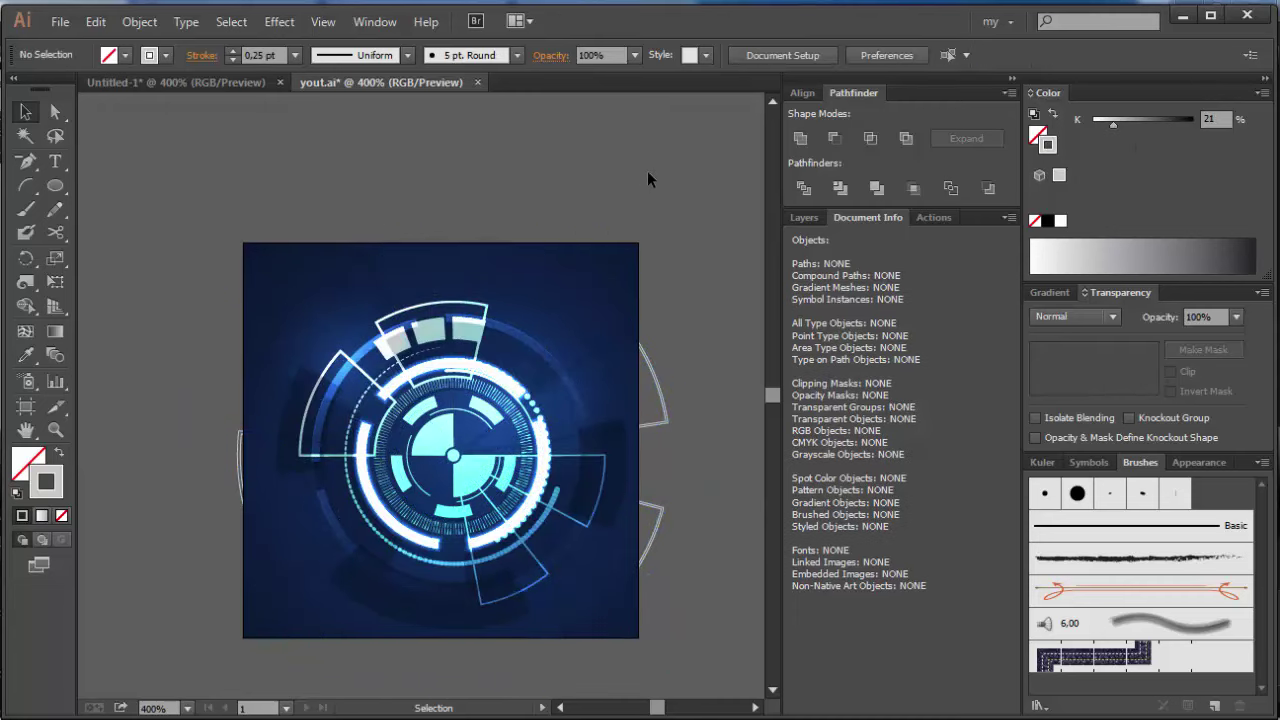
- Lighten the overlay stroke further to 11% black and rotate it a little more
click(385, 275)
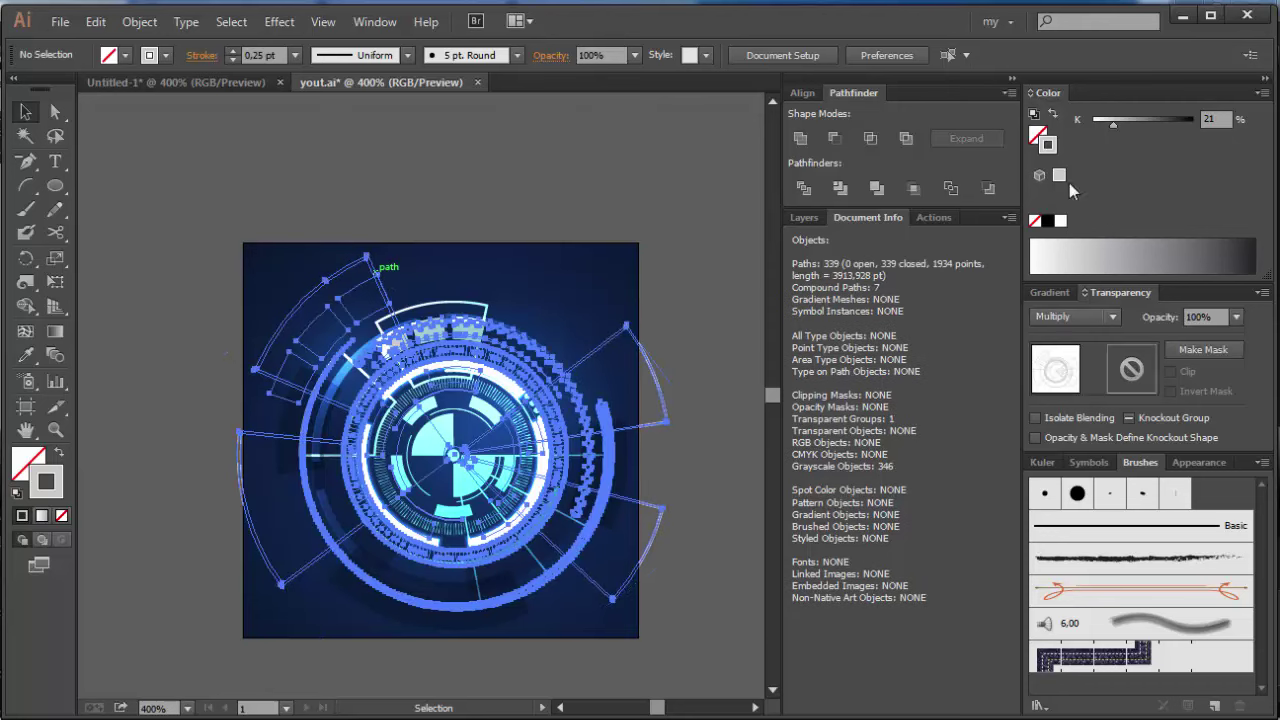
drag(1111, 123, 1102, 126)
click(684, 209)
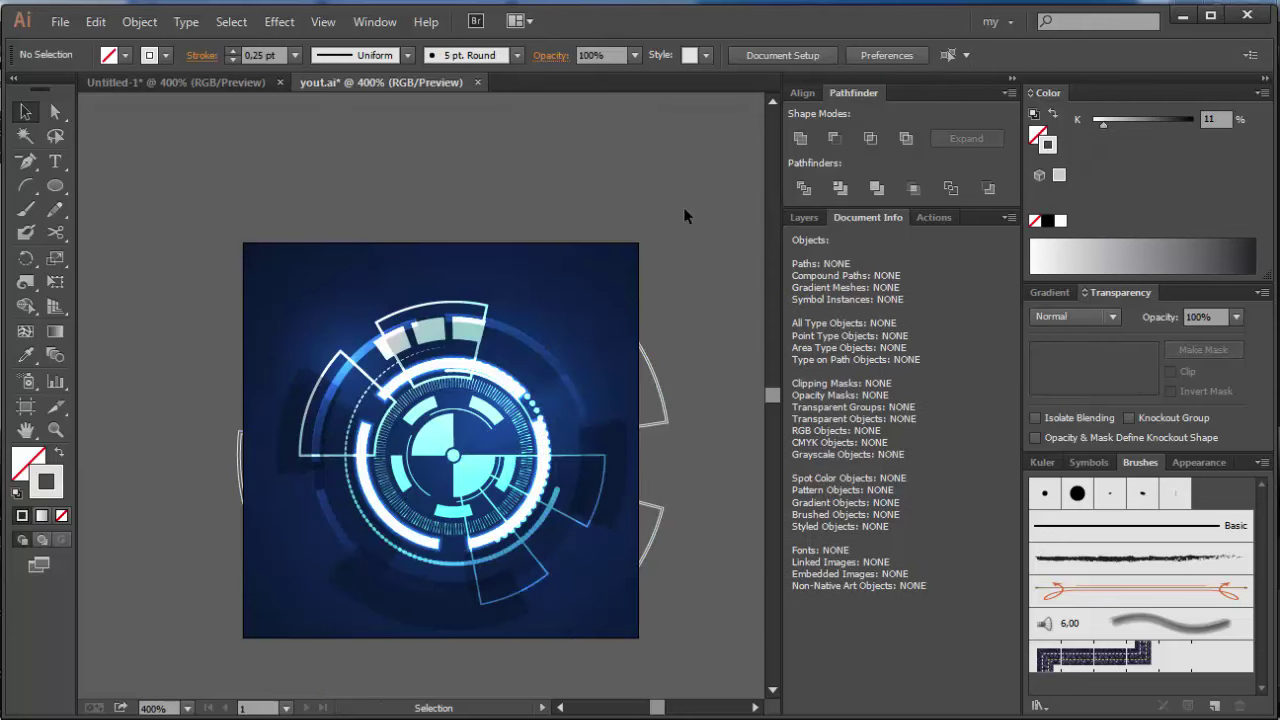
click(658, 364)
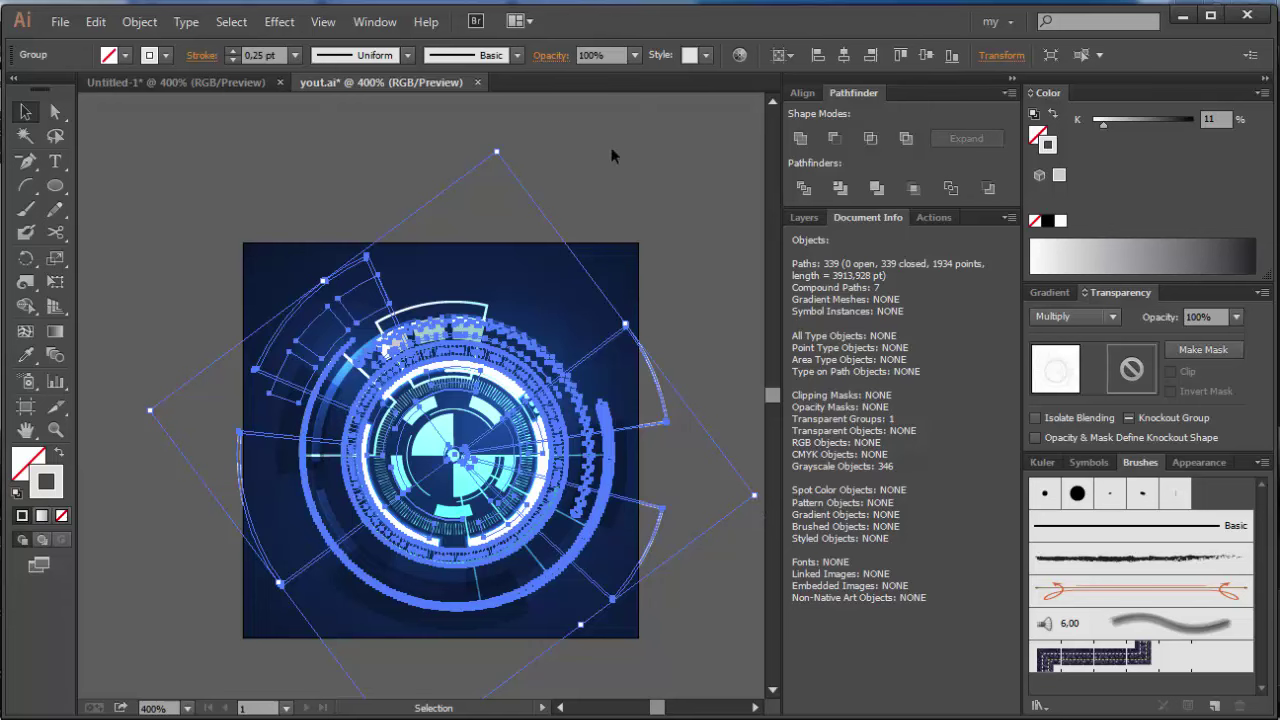
key(a)
mouse_move(500, 149)
mouse_down()
mouse_move(502, 124)
mouse_move(497, 222)
mouse_move(484, 188)
mouse_up()
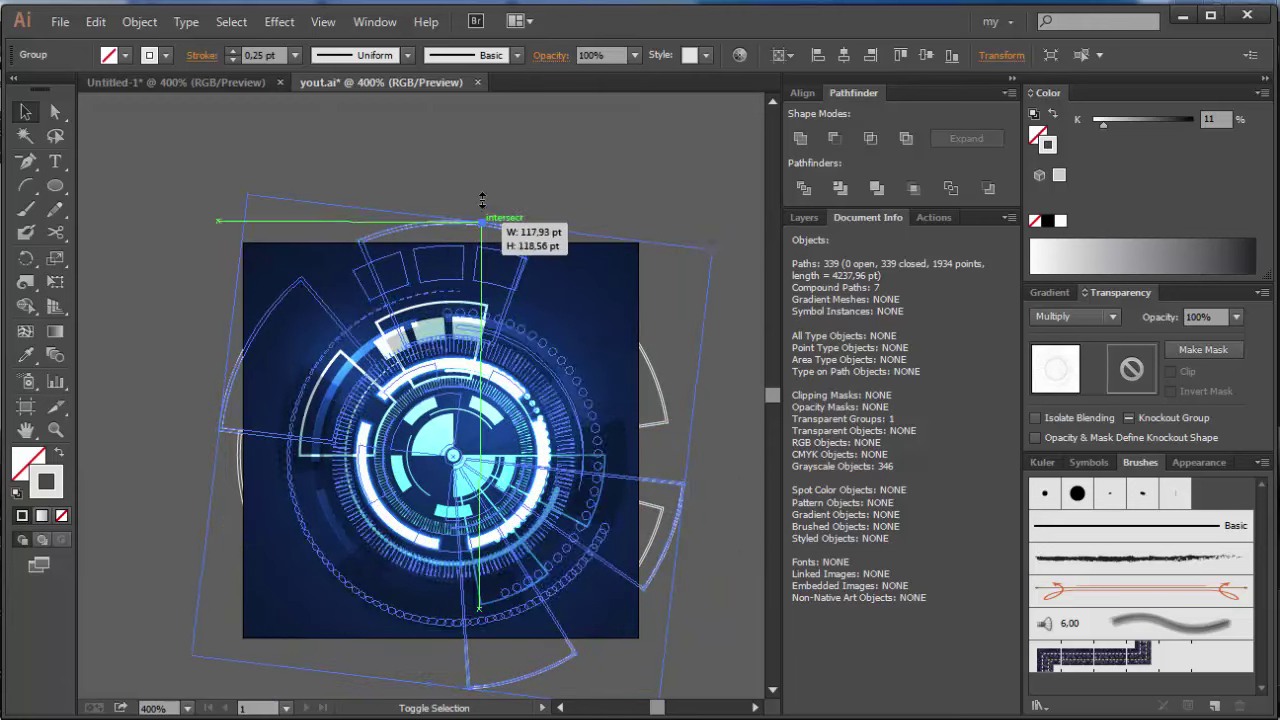
- Try a different blend mode and darken the overlay stroke to 80% black
click(1075, 321)
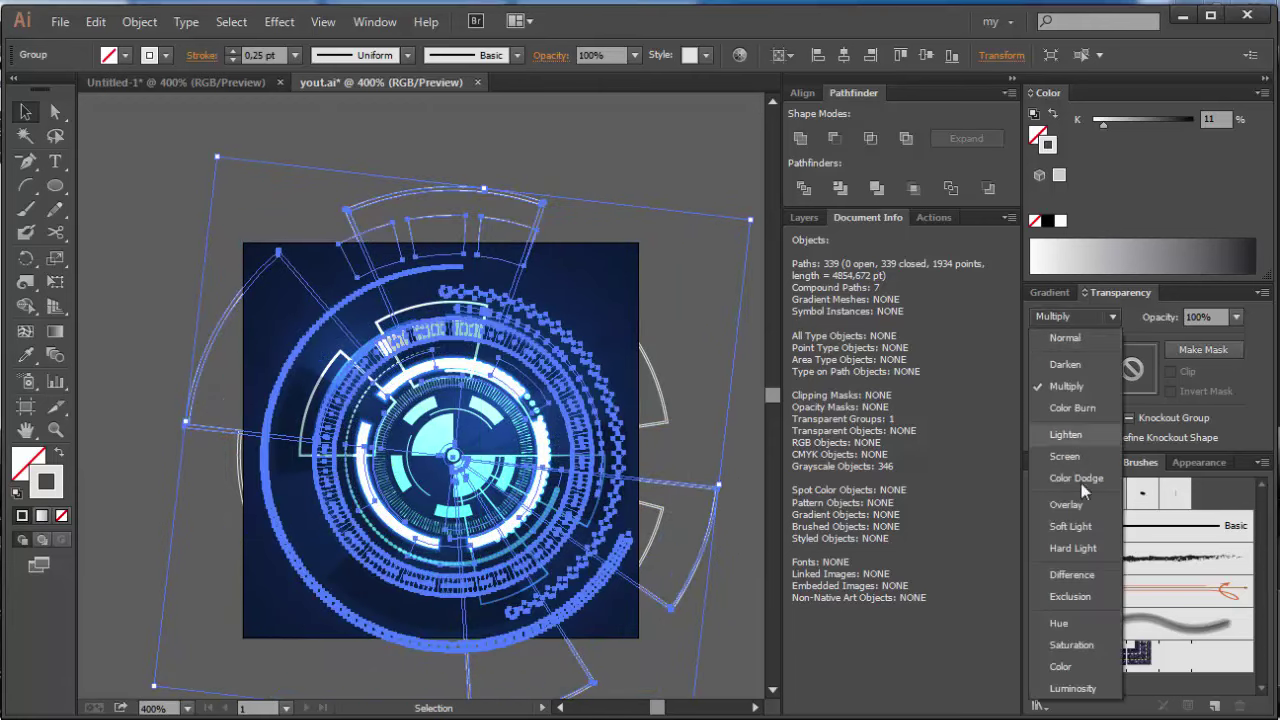
click(1080, 436)
click(658, 131)
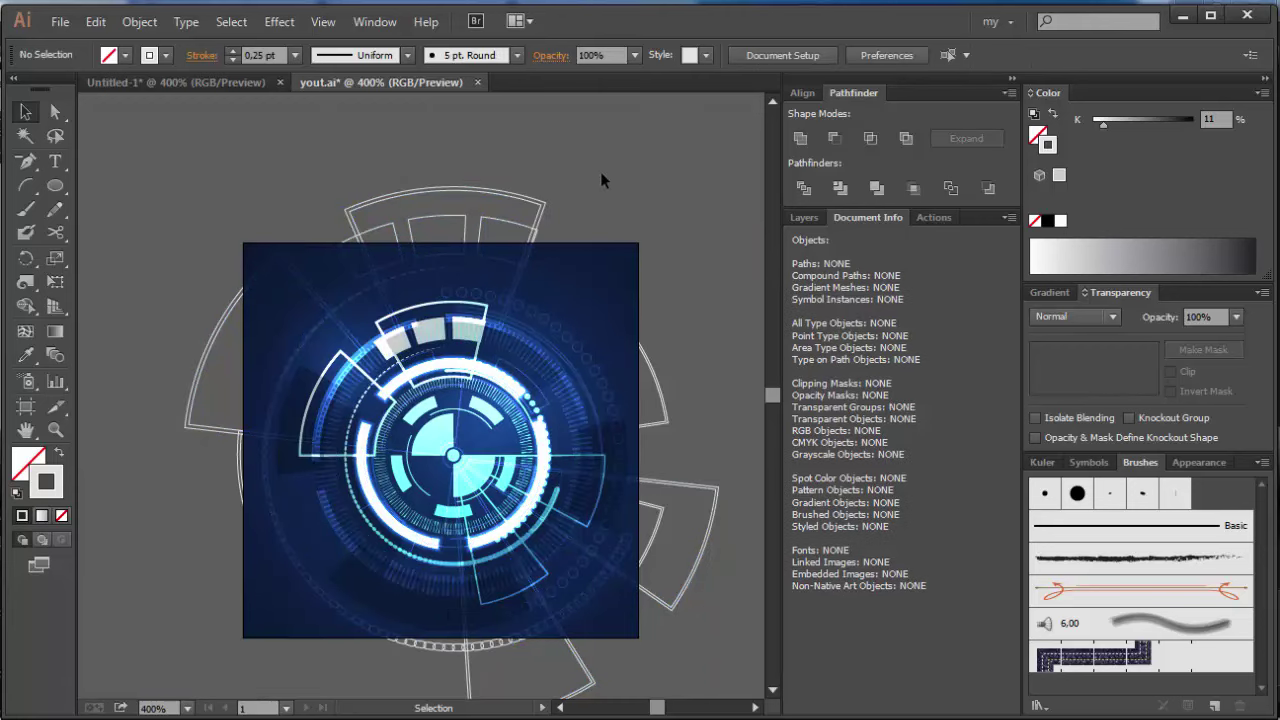
click(541, 219)
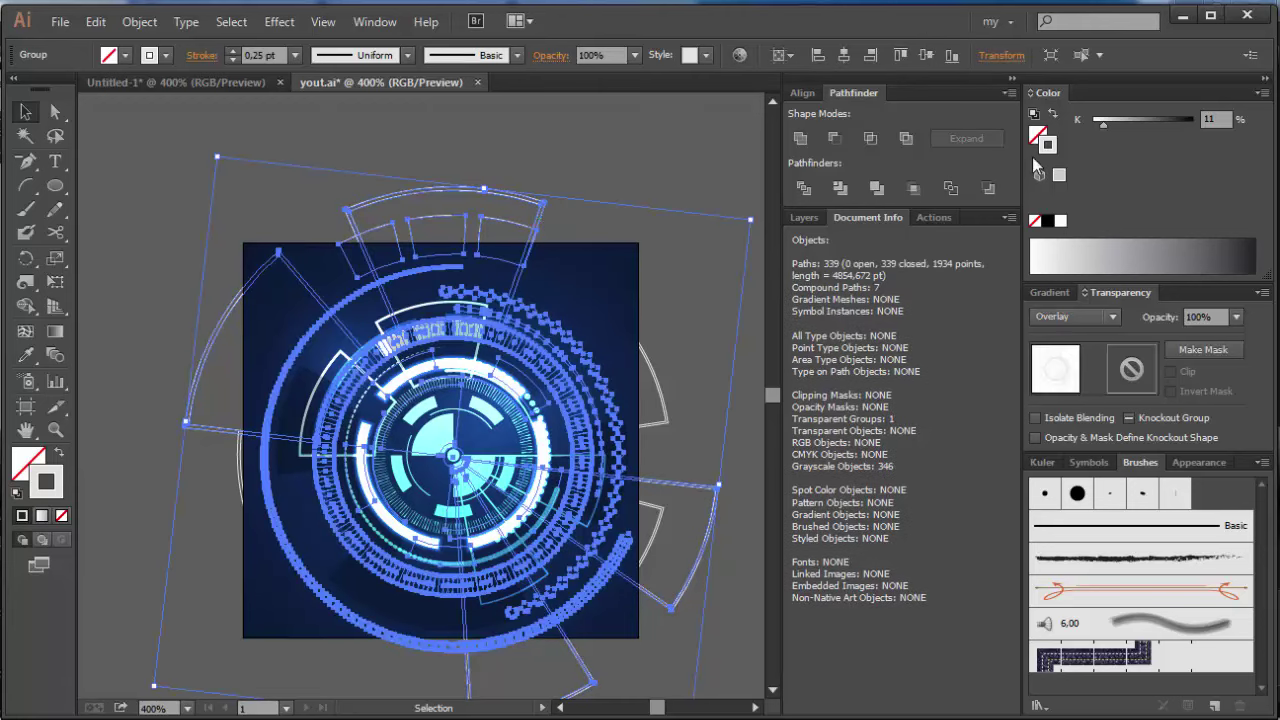
drag(1101, 126, 1173, 121)
click(668, 166)
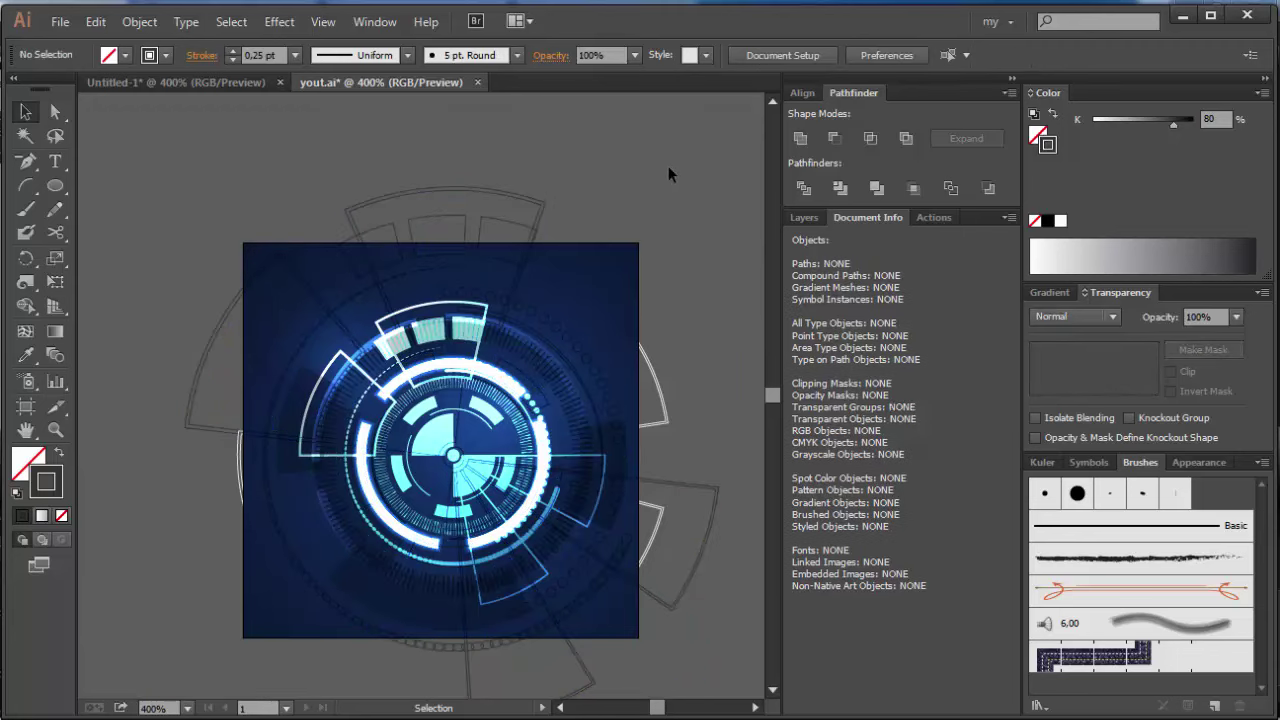
- Switch the overlay's blend mode to Color Dodge and check the result across the whole design
click(530, 238)
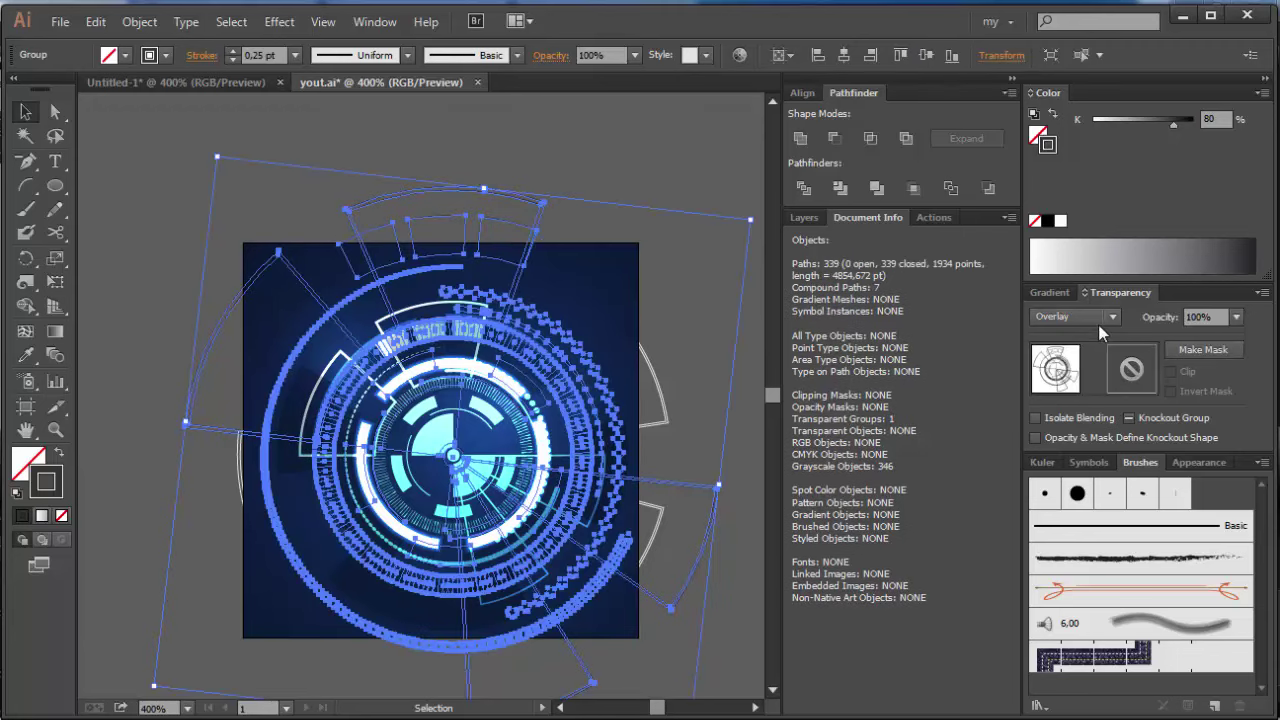
click(1098, 320)
click(1066, 458)
click(679, 180)
key(ctrl+minus)
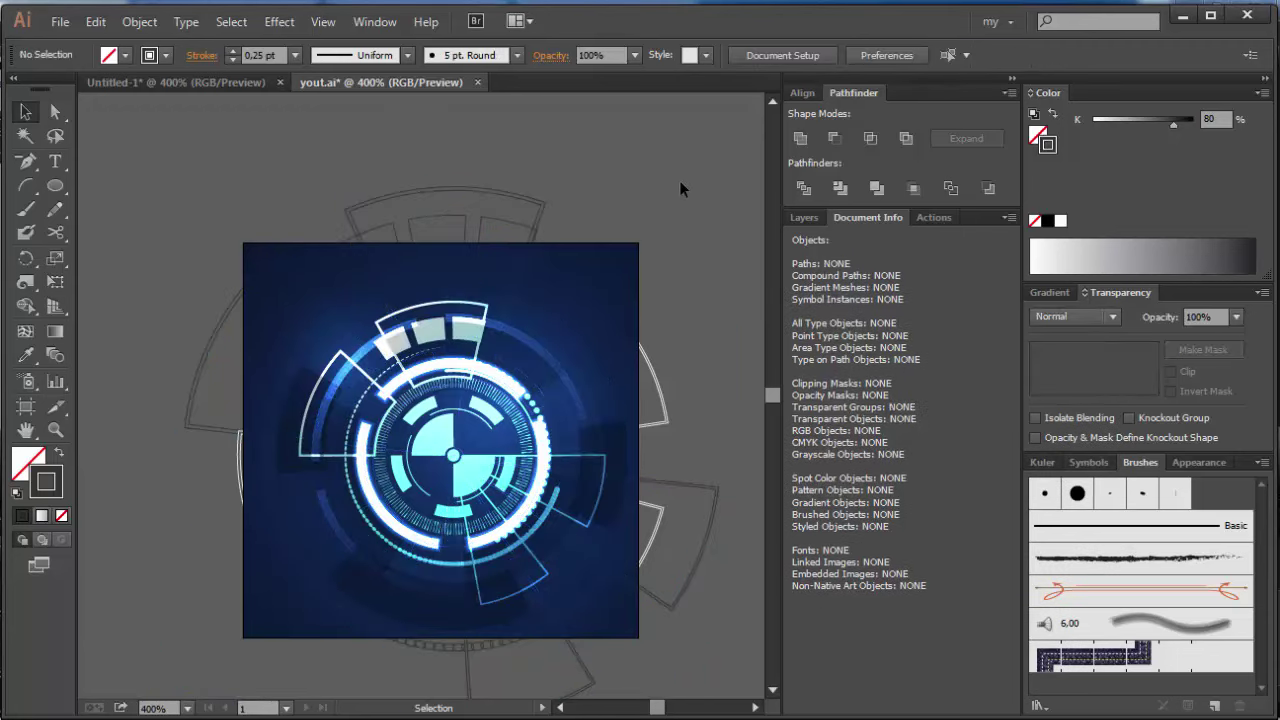
key(ctrl+plus)
click(537, 240)
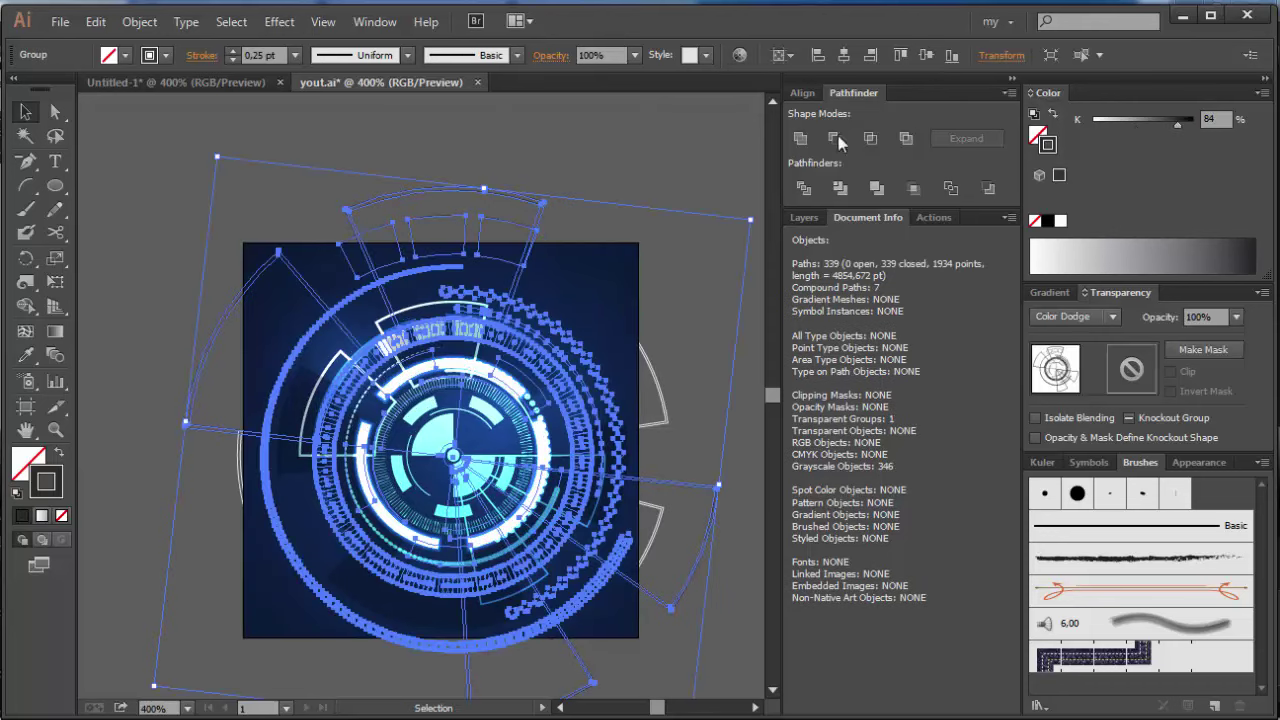
click(647, 221)
- Scale the whole HUD down from about 135 pt to 114 pt wide in two passes
drag(631, 263, 230, 632)
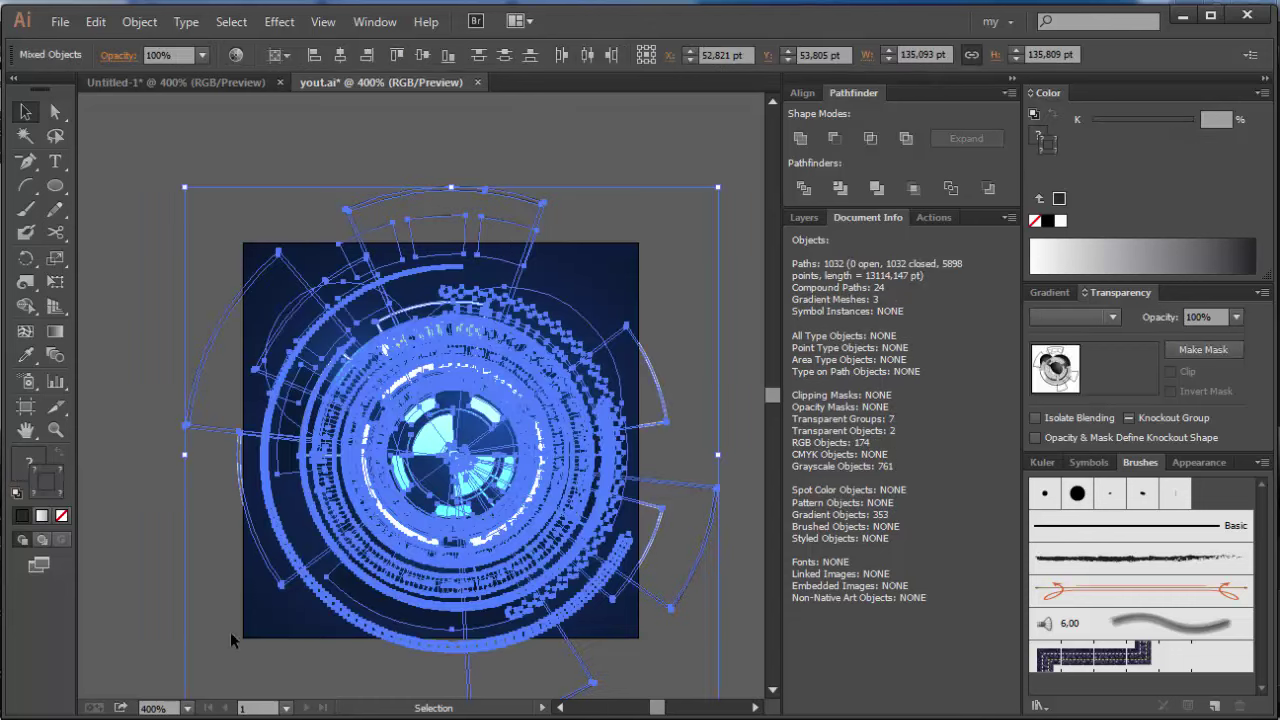
drag(466, 184, 475, 278)
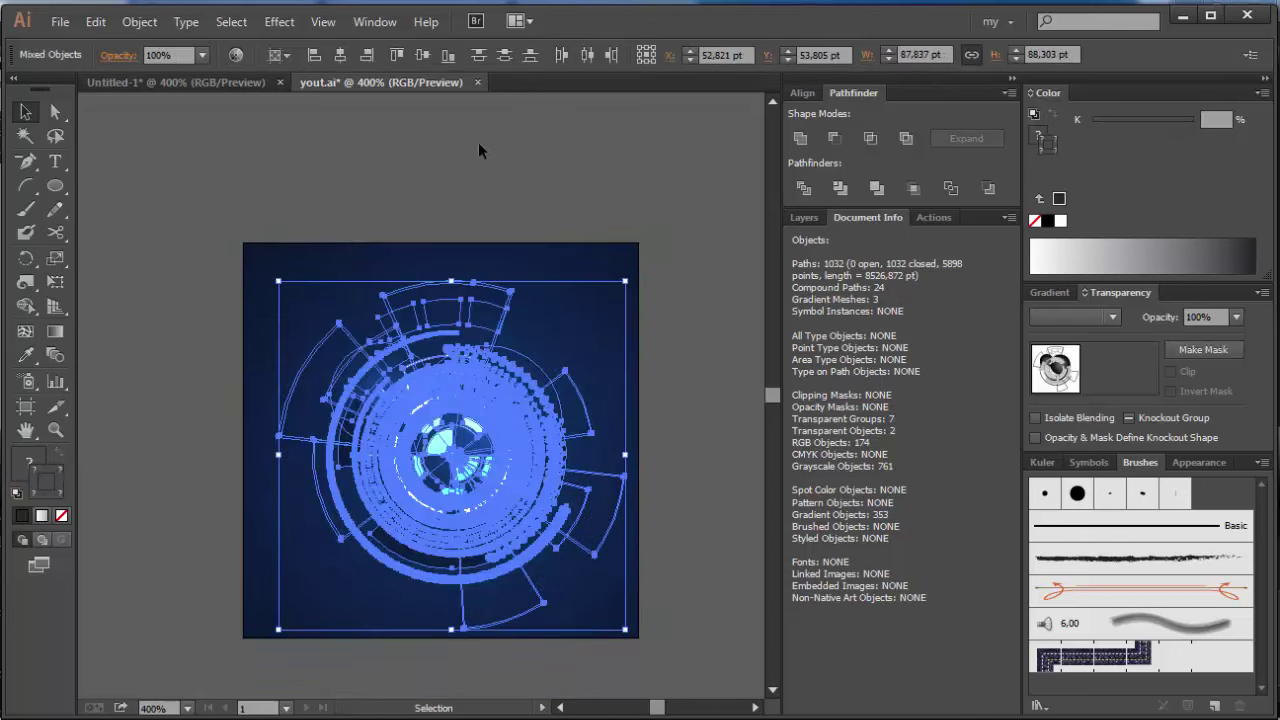
click(434, 178)
scroll(434, 178, up, 1)
drag(630, 258, 316, 634)
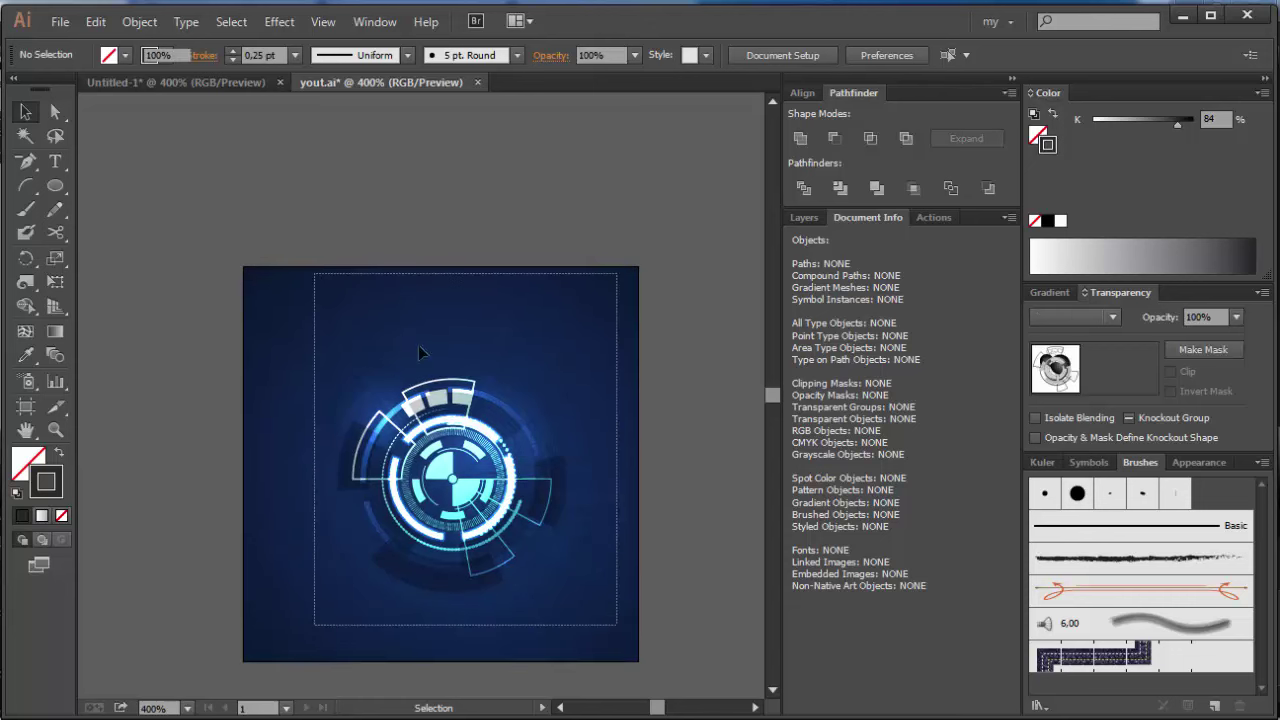
drag(450, 282, 450, 250)
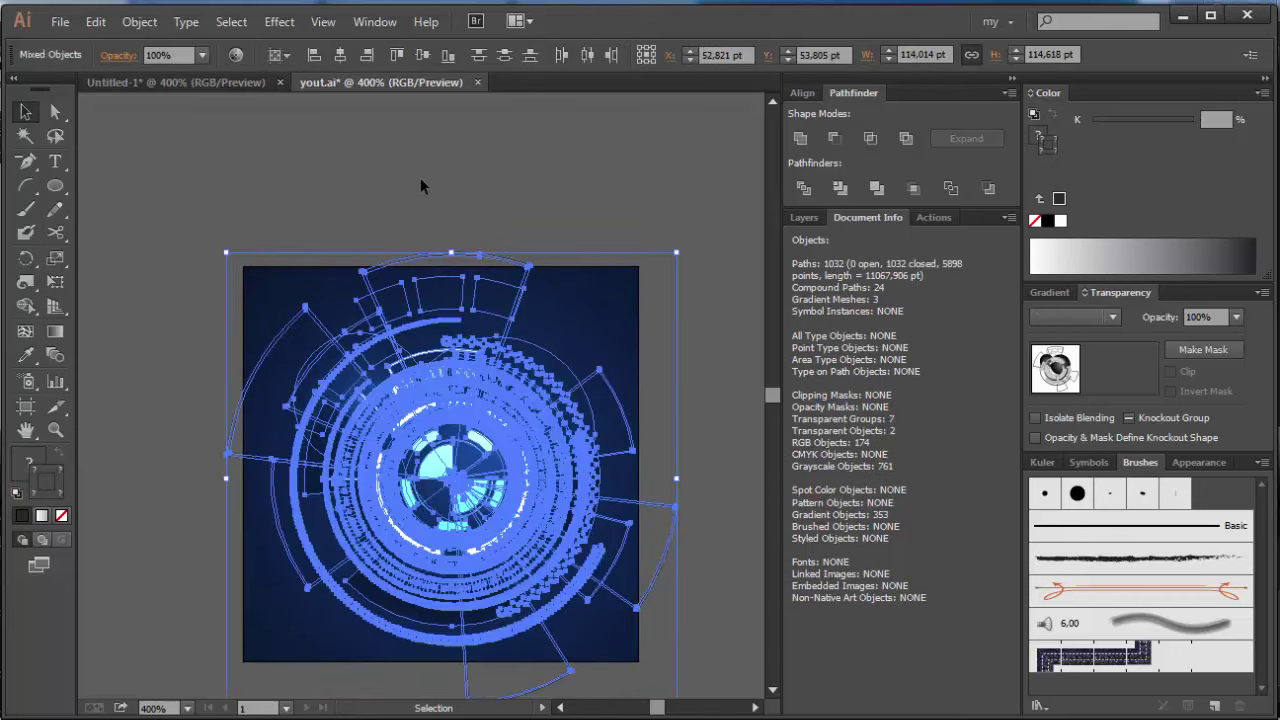
click(420, 177)
- Copy the hidden gradient circle and resize the copy to about 26 pt wide
drag(55, 195, 139, 233)
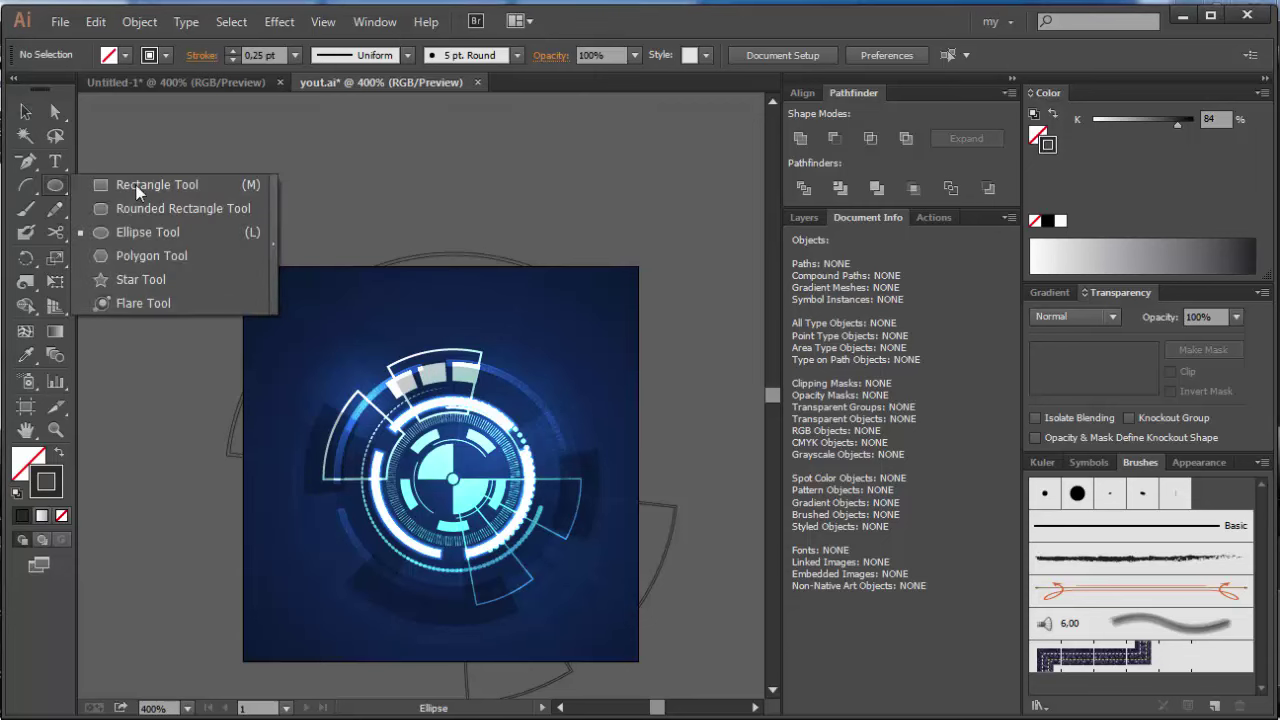
click(28, 114)
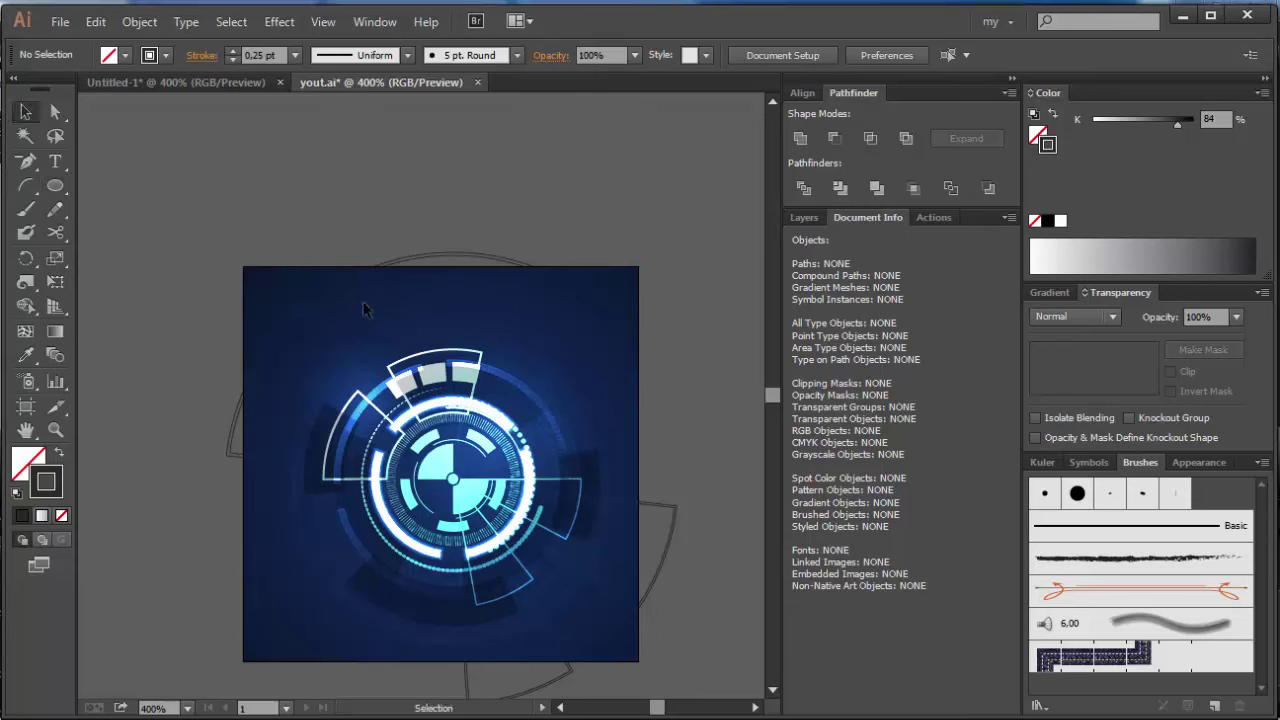
click(362, 378)
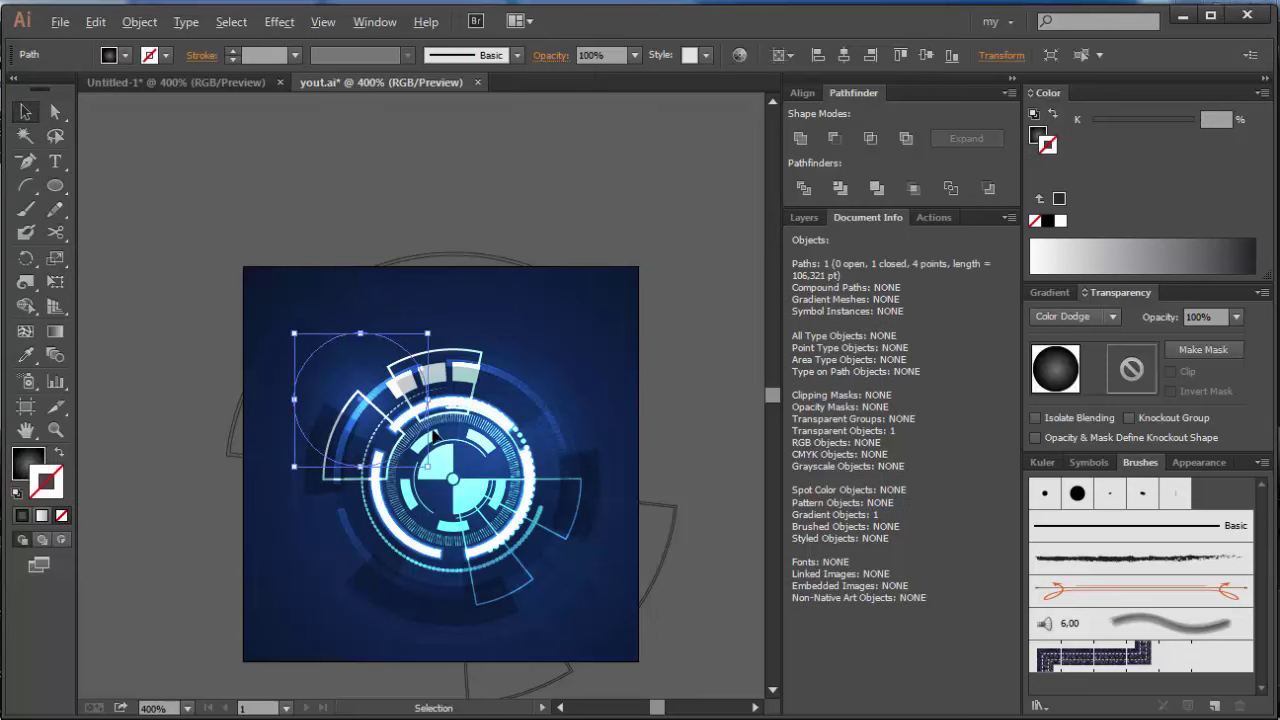
mouse_move(433, 432)
mouse_down()
mouse_move(461, 468)
mouse_move(485, 466)
mouse_up()
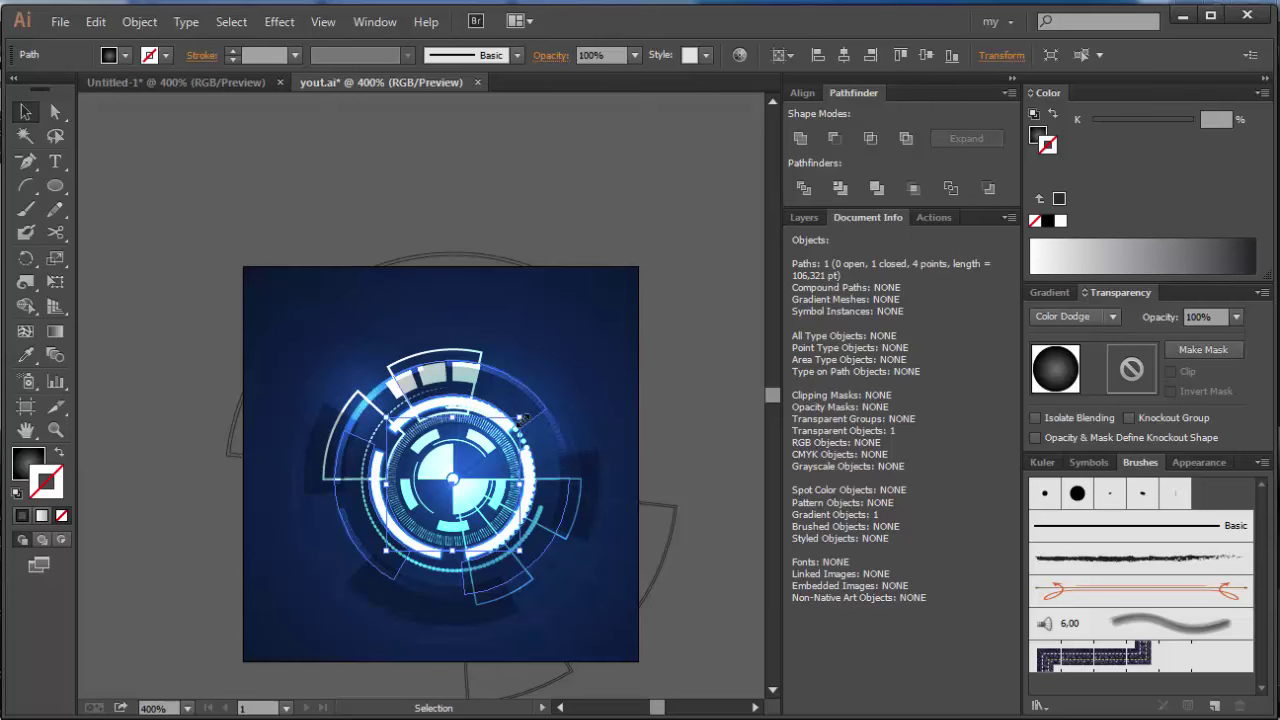
drag(521, 419, 562, 365)
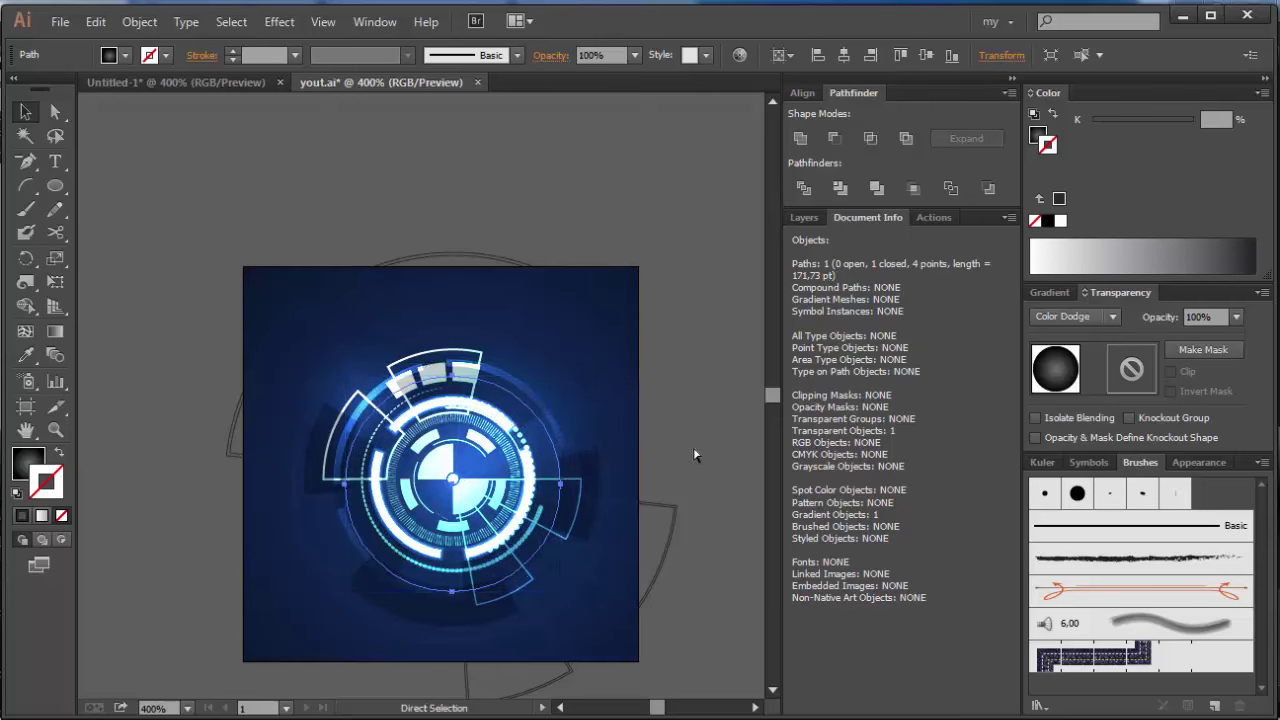
drag(563, 486, 512, 488)
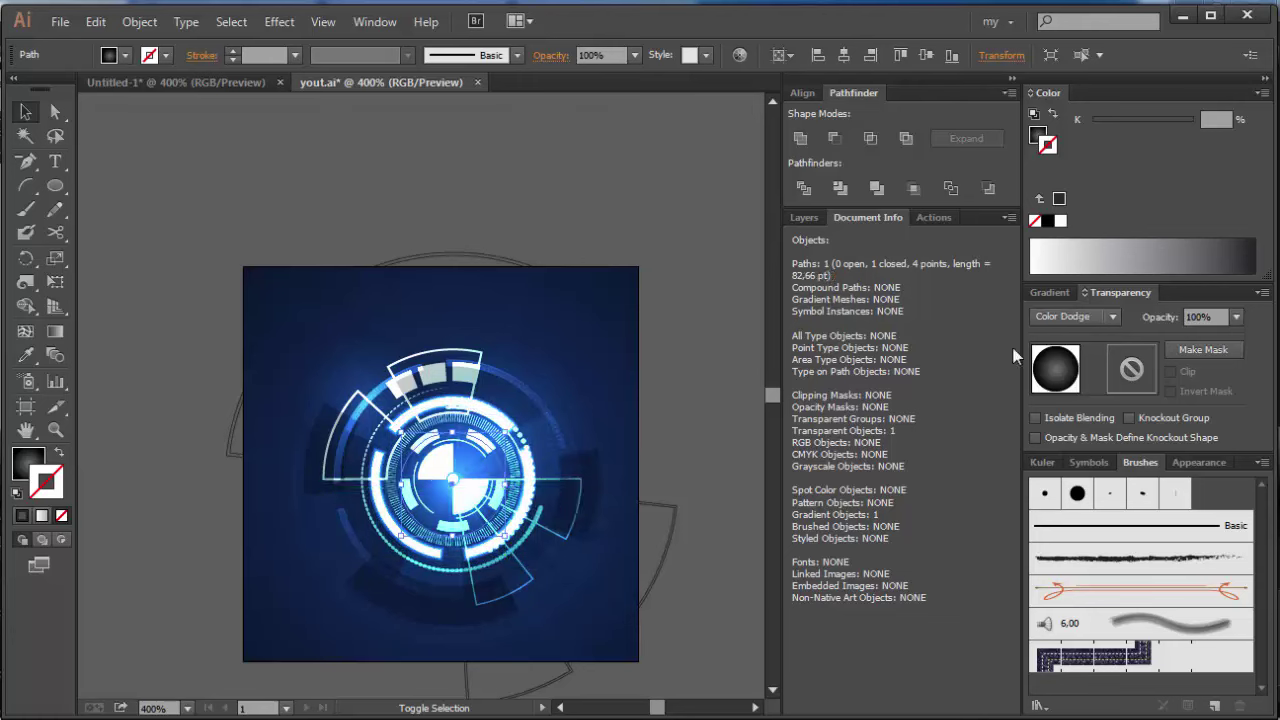
- Fill the circle with a radial black-white gradient blended in Screen mode
click(1048, 292)
click(1036, 428)
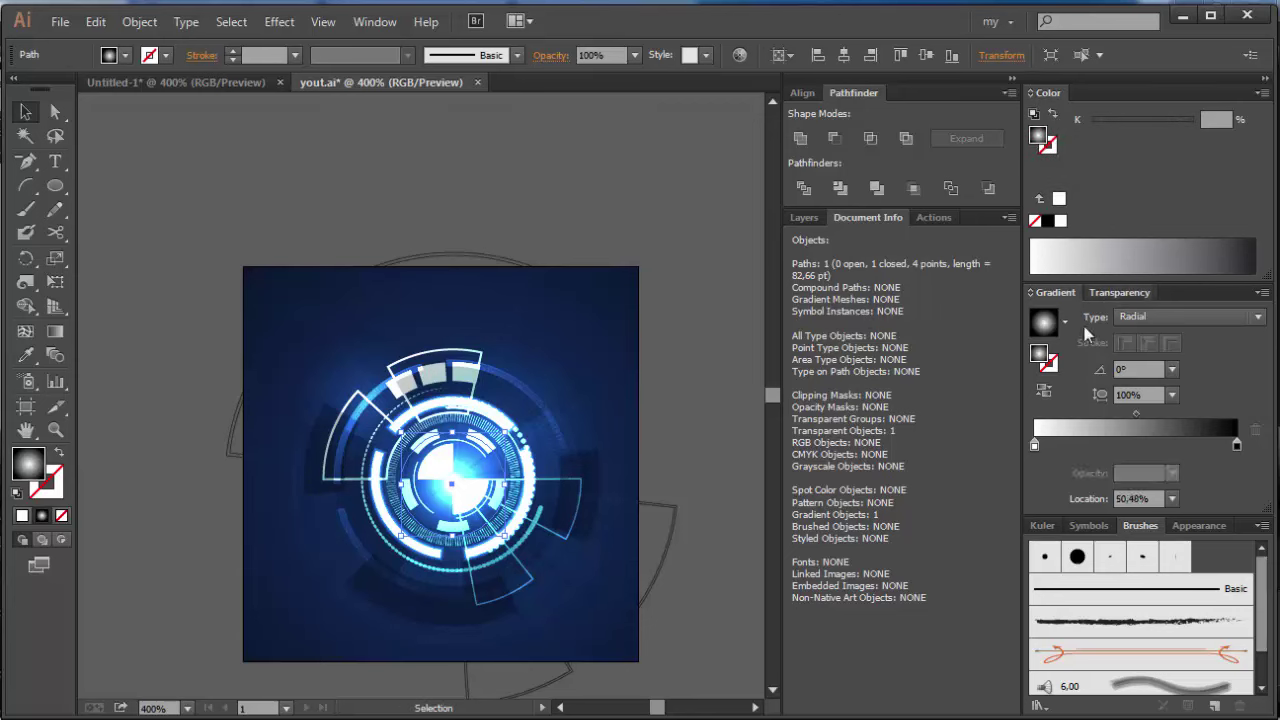
click(1118, 292)
click(1080, 316)
click(1055, 456)
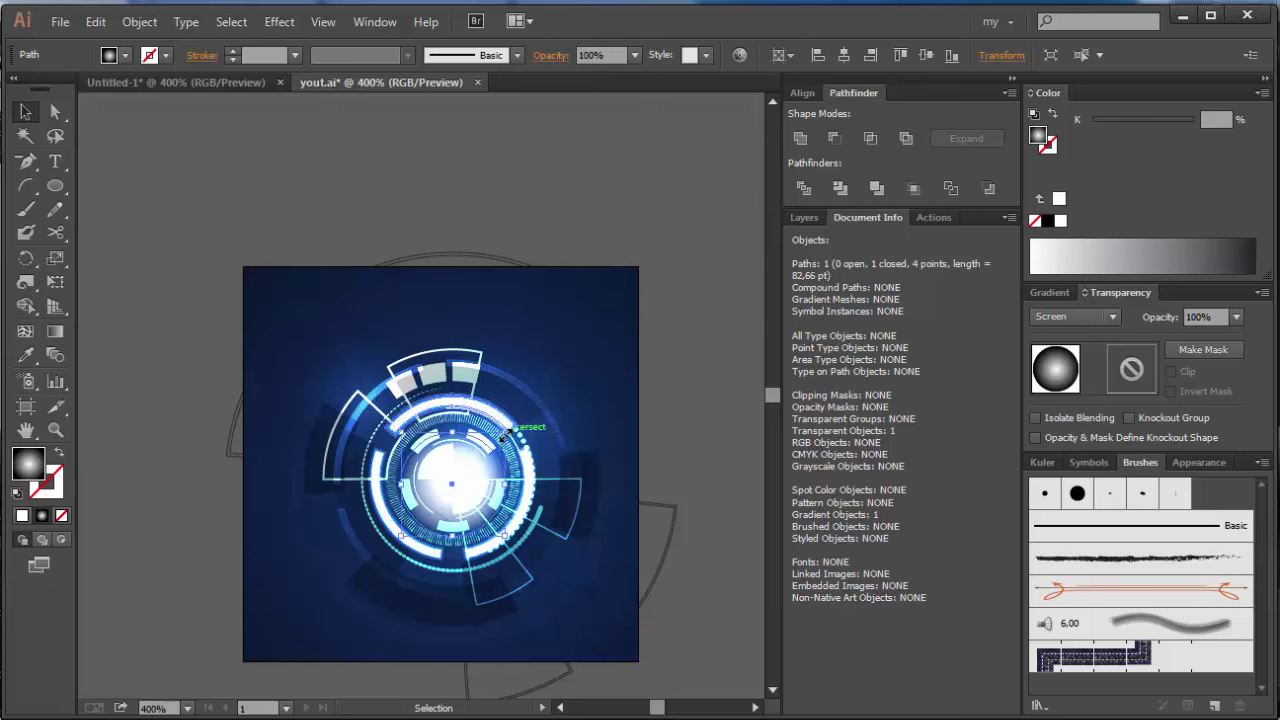
- Enlarge the glow and tighten its falloff by moving the gradient midpoint to about 28%
mouse_move(505, 430)
mouse_down()
mouse_move(688, 232)
mouse_move(549, 387)
mouse_up()
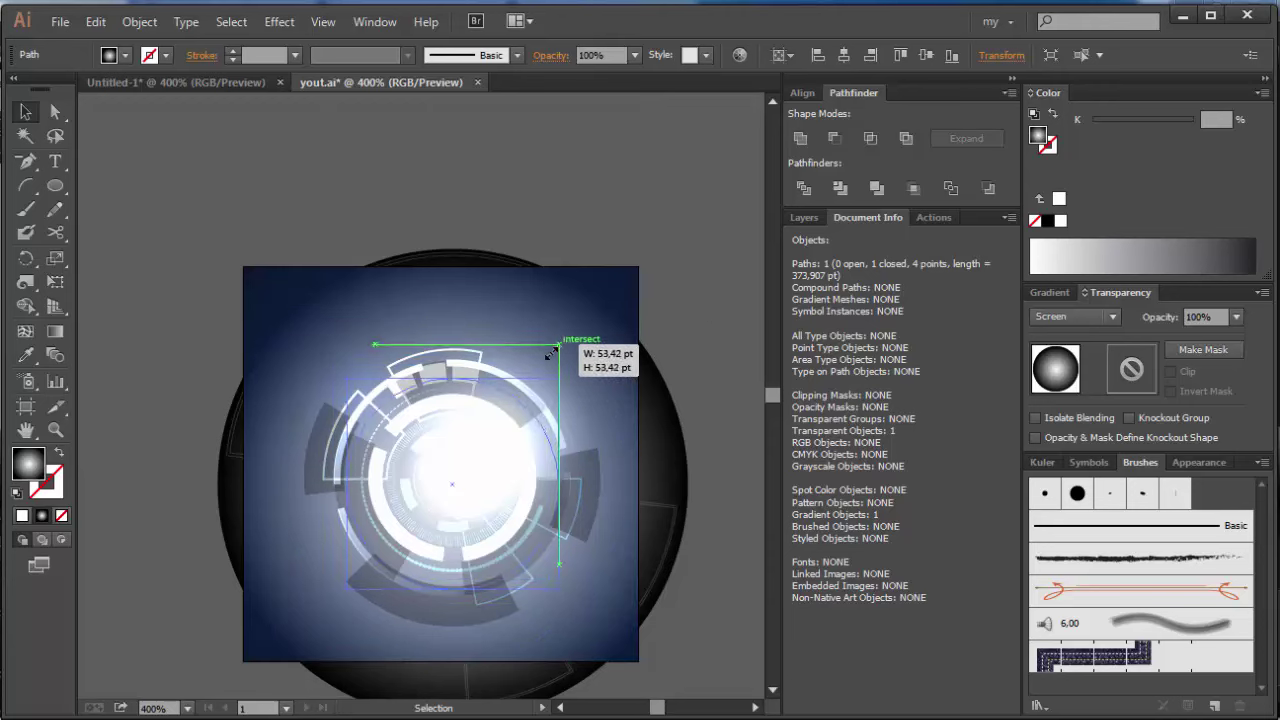
click(1049, 292)
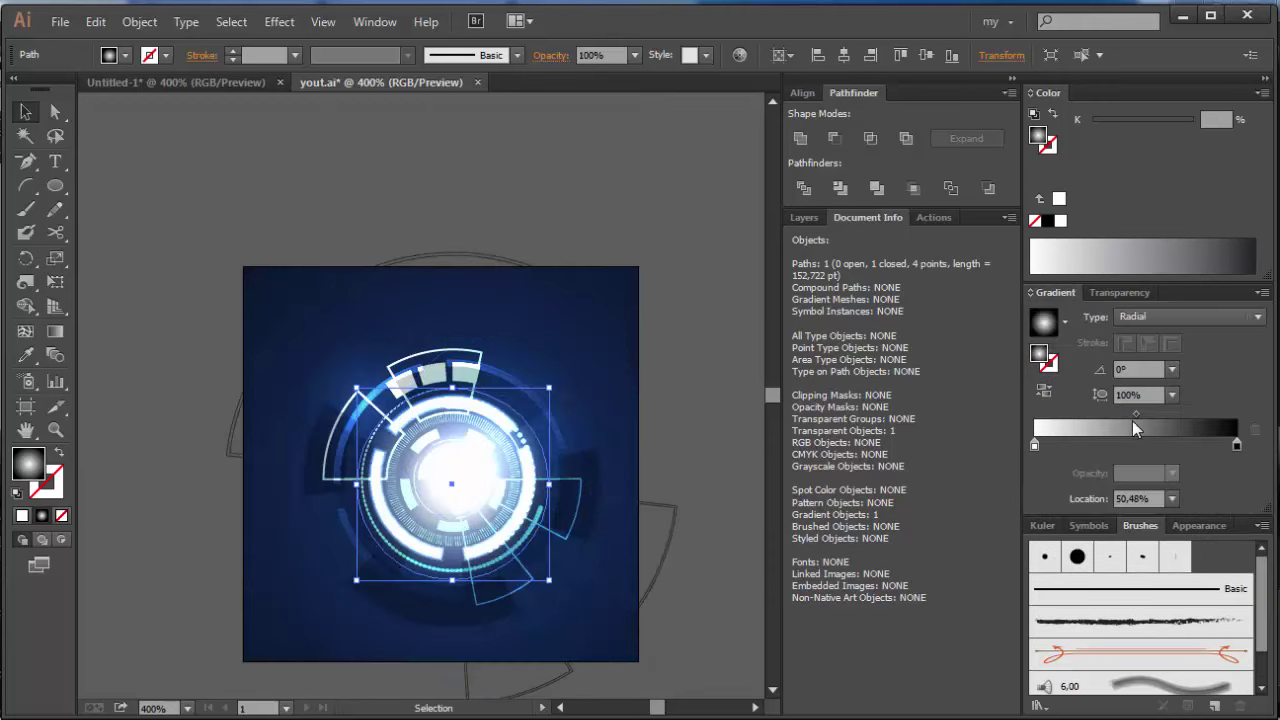
drag(1132, 420, 1093, 420)
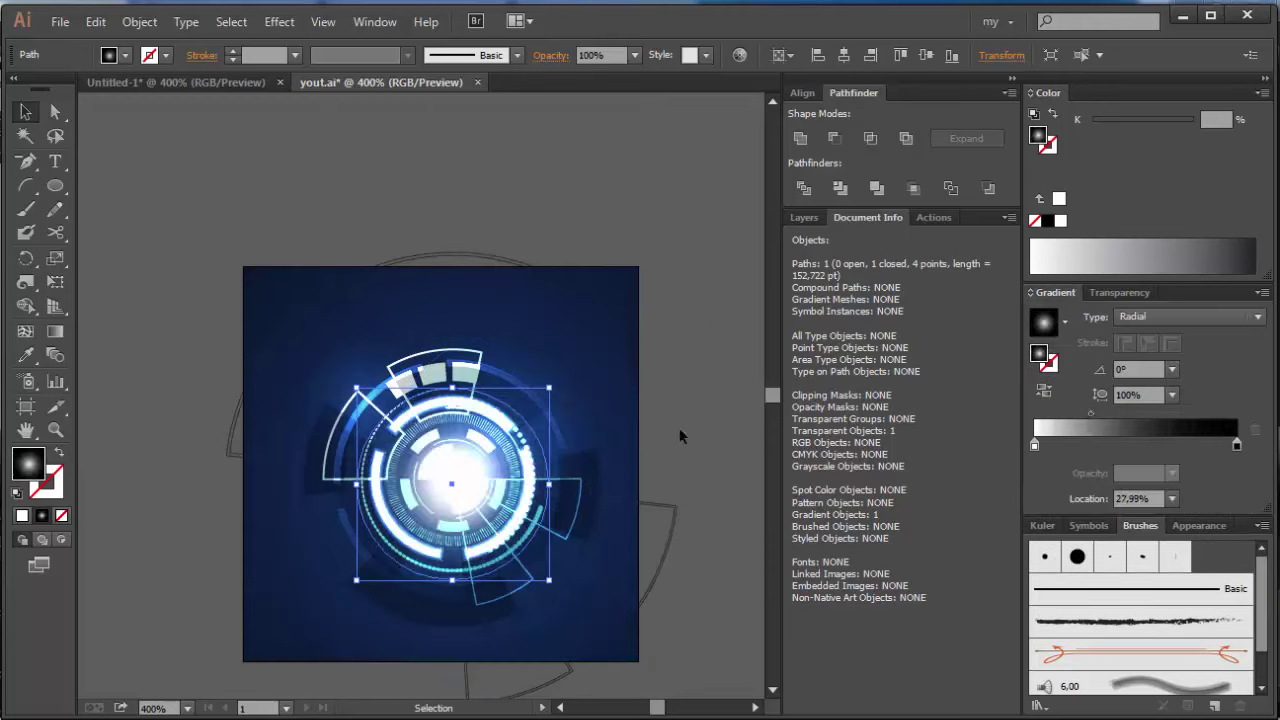
click(701, 388)
- Darken the background gradient's outer stop by lowering its blue
click(625, 380)
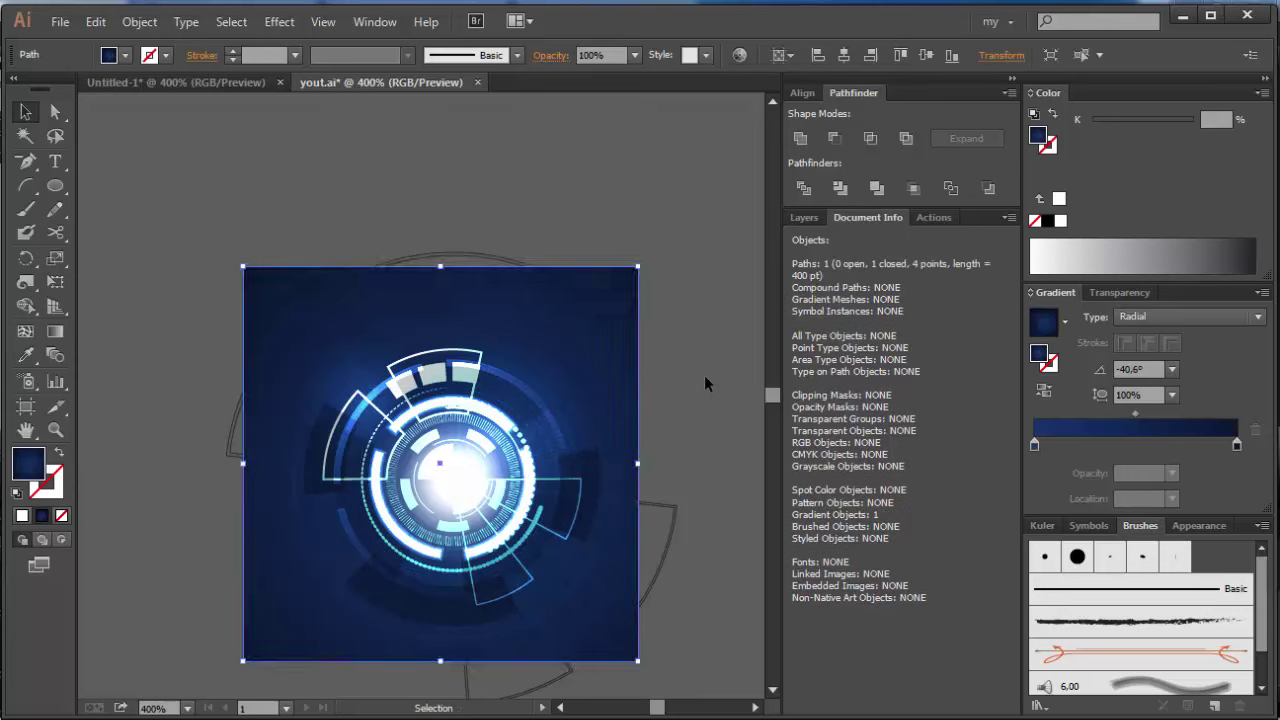
key(ctrl+minus)
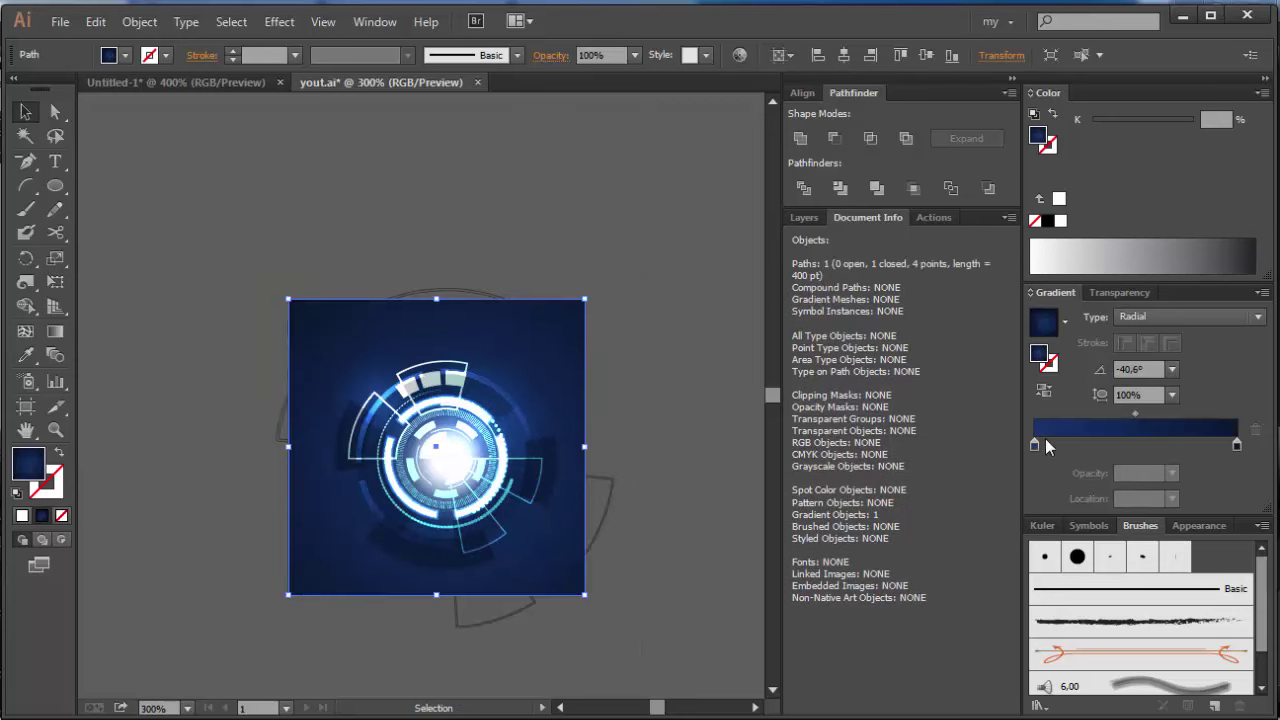
click(1236, 444)
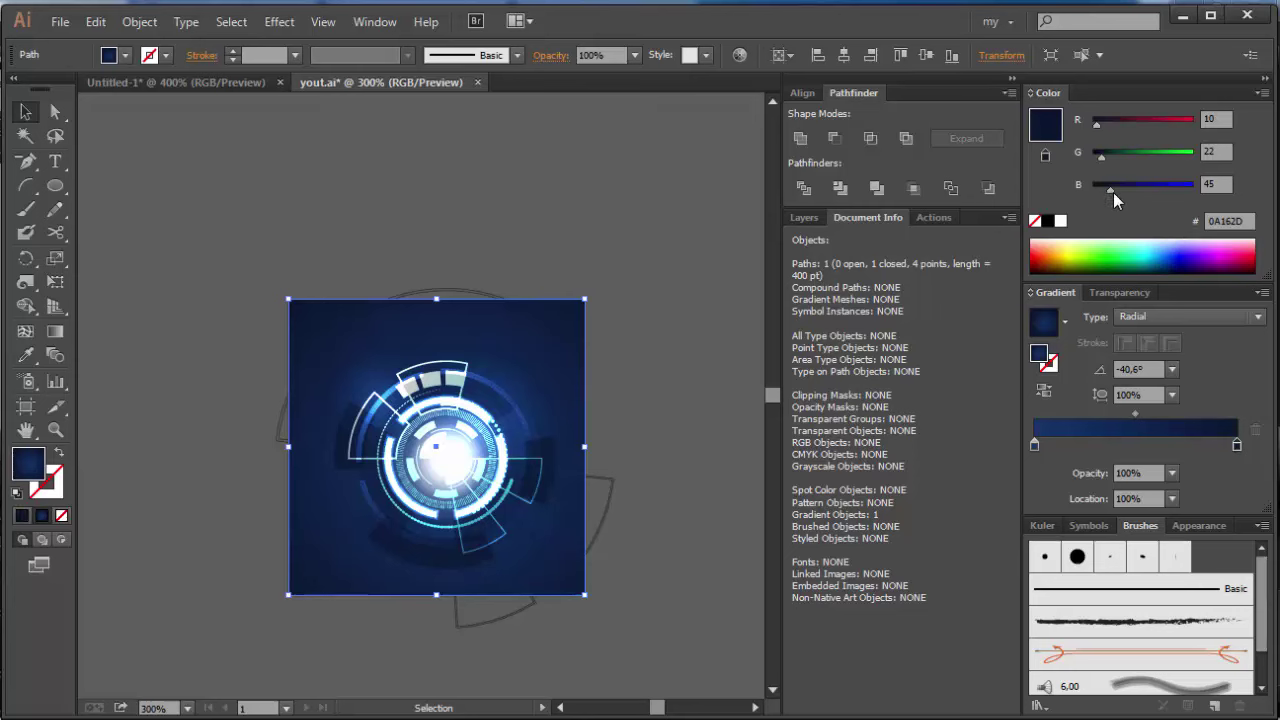
drag(1106, 190, 1102, 190)
key(a)
- Bring the gradient rectangle to front, blend it in Soft Light, and move the midpoint to about 80%
key(ctrl+shift+bracketright)
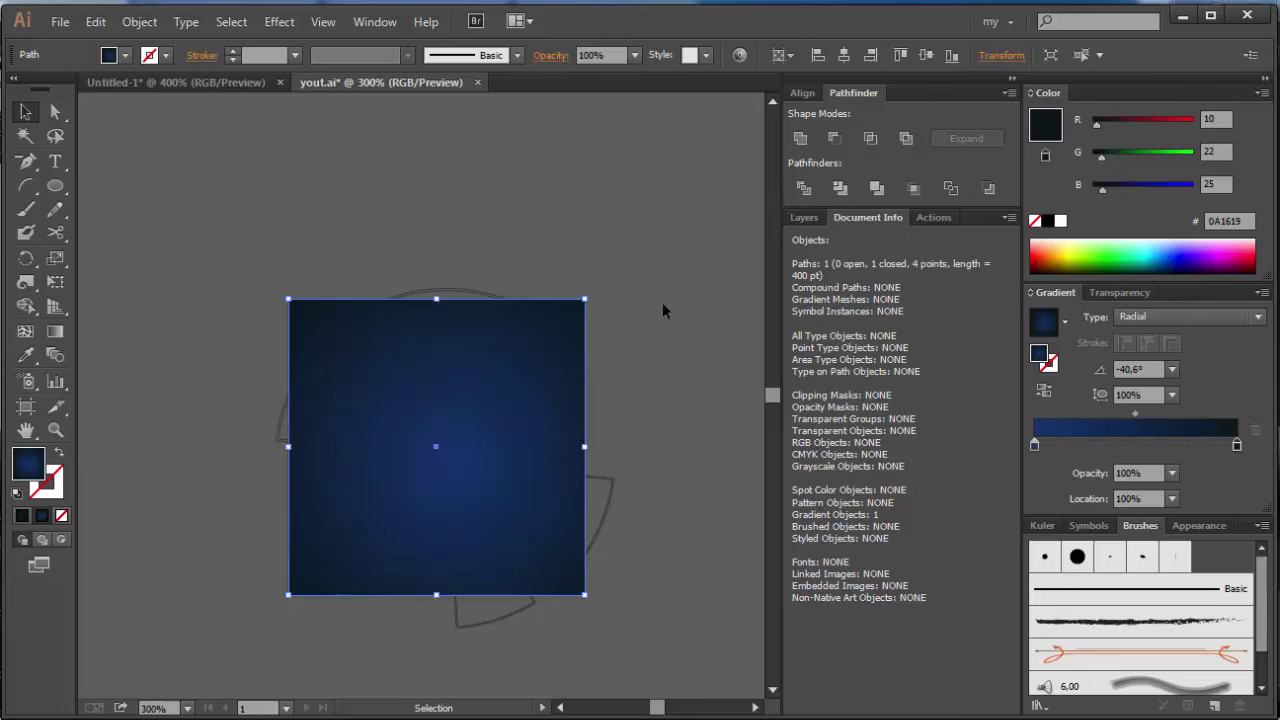
click(1115, 295)
click(1092, 319)
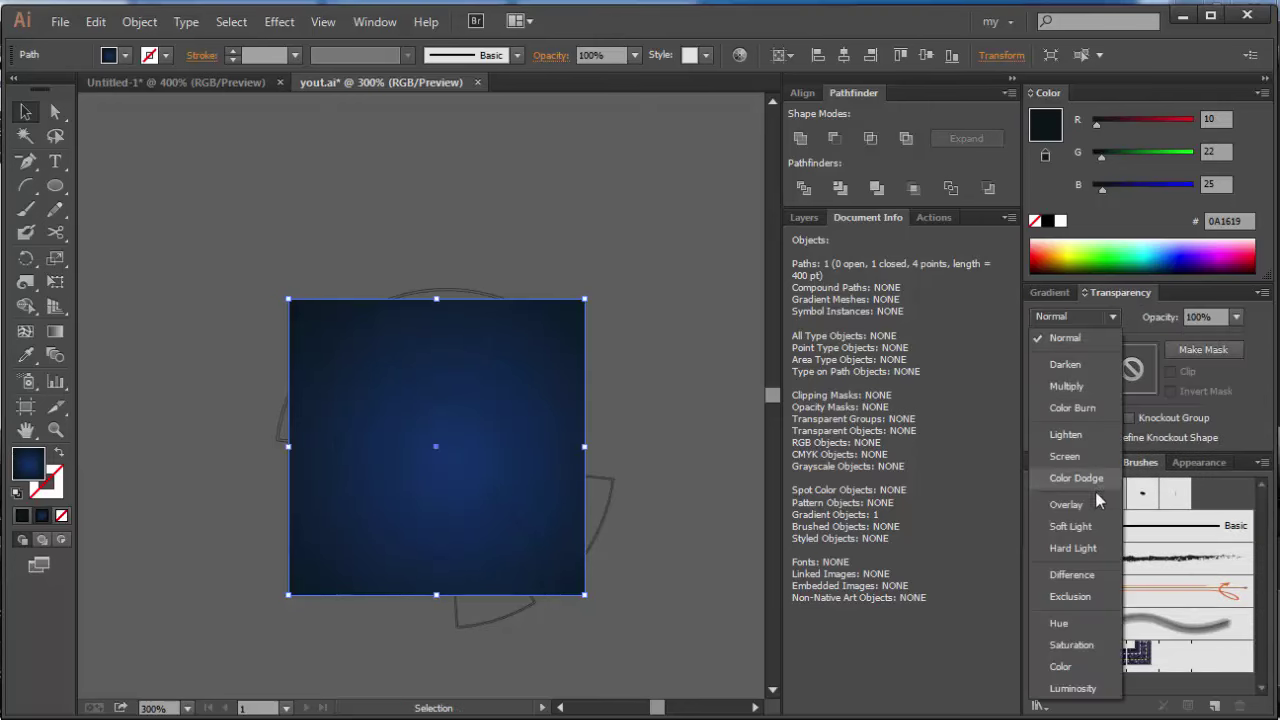
click(1089, 526)
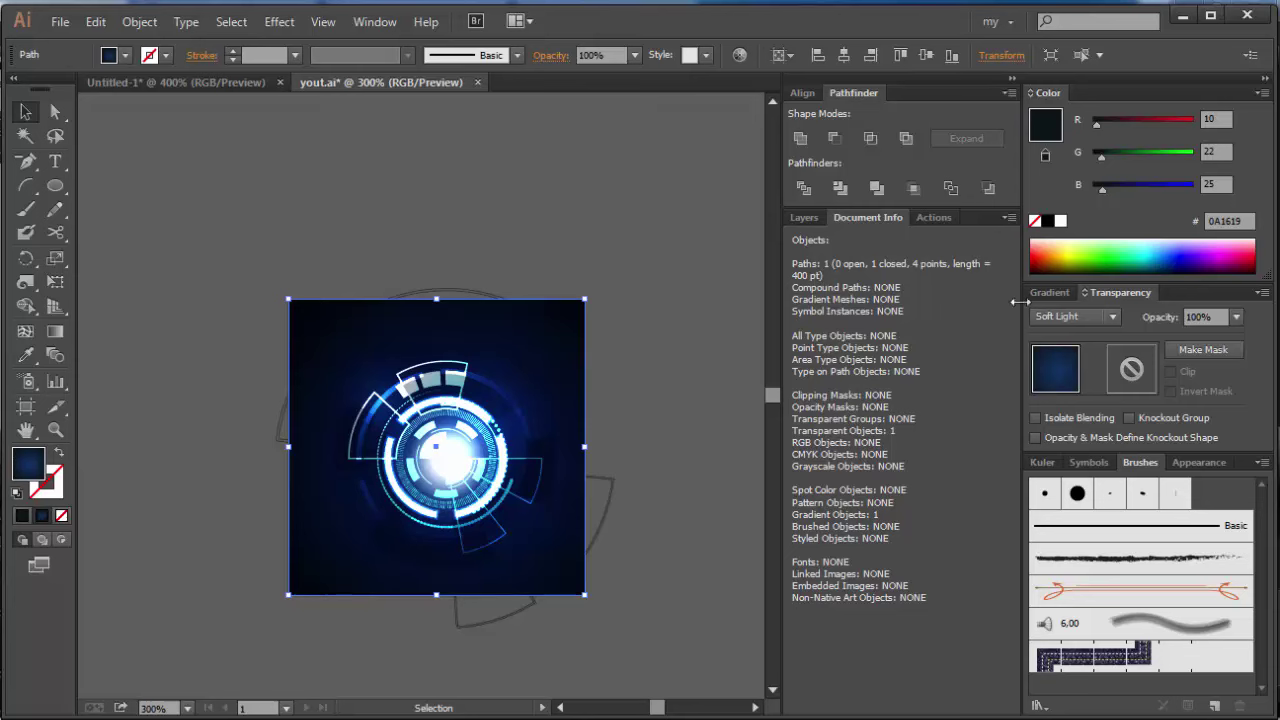
click(1050, 292)
drag(1135, 413, 1197, 412)
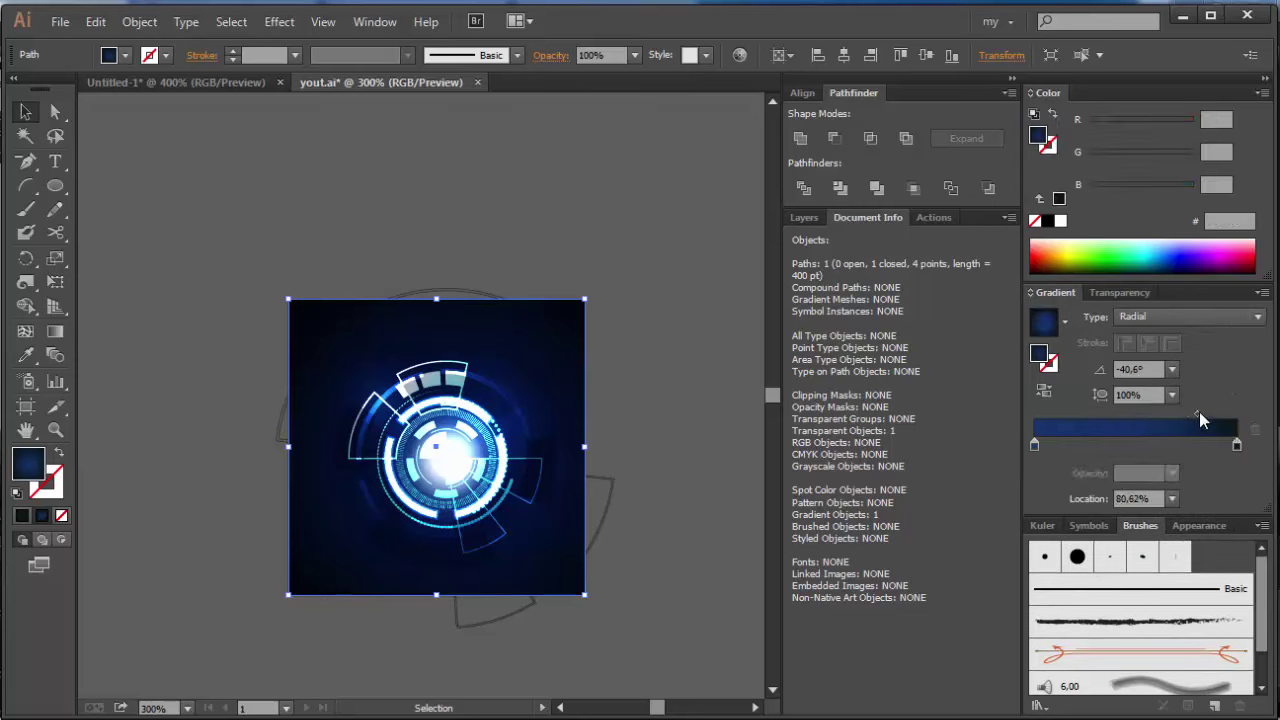
- Set the gradient's inner stop to blue 123980 (R18 G57 B128) after trying and undoing a teal
click(1034, 446)
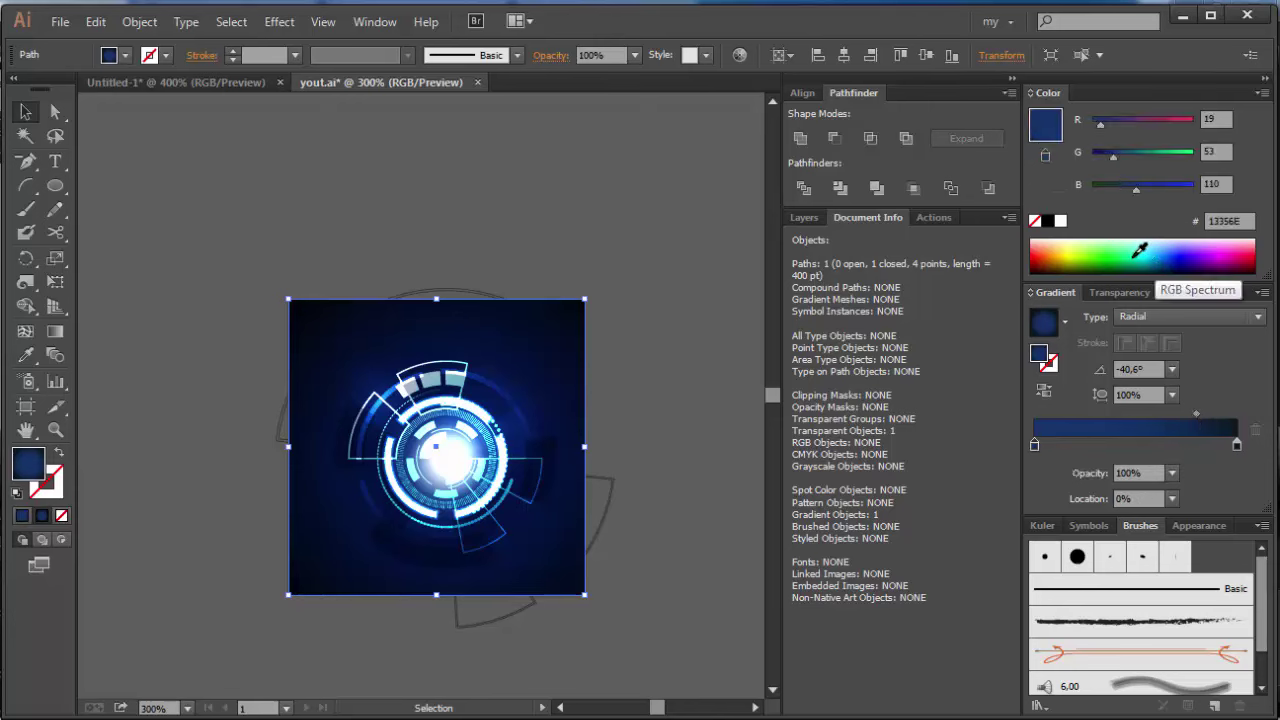
click(1146, 253)
click(1146, 254)
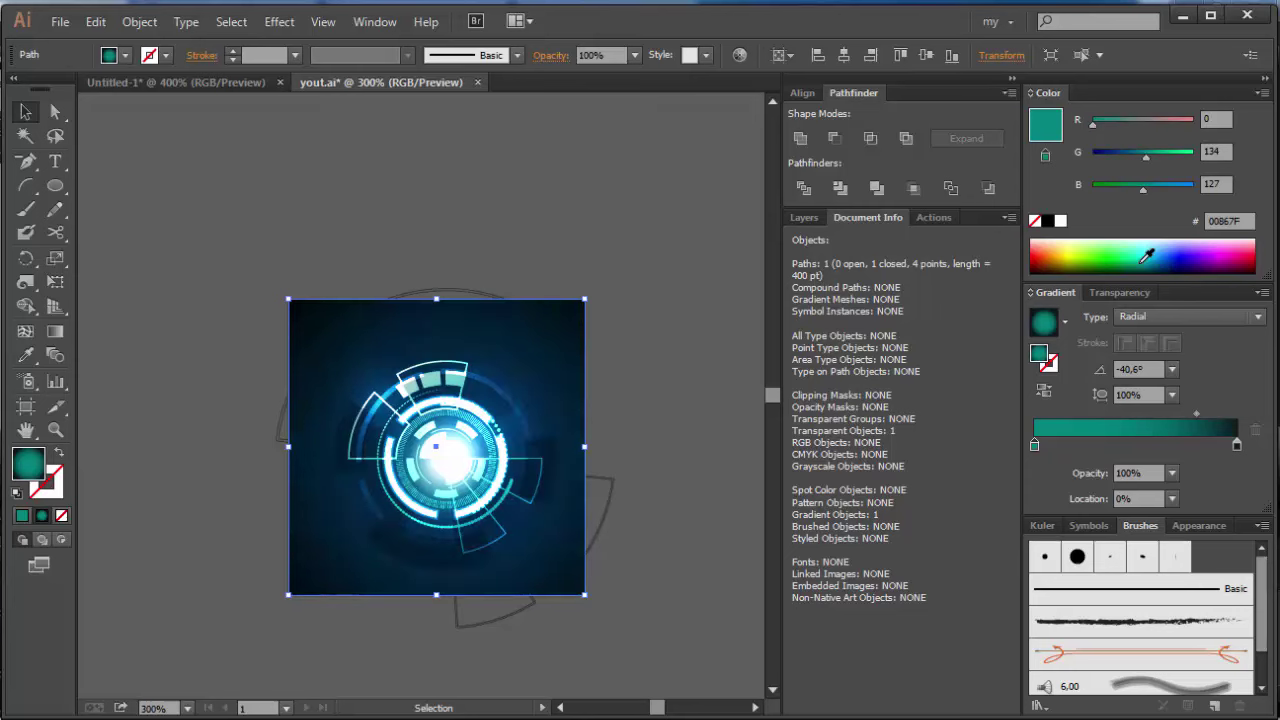
click(1146, 256)
key(ctrl+z)
key(ctrl+z)
key(ctrl+z)
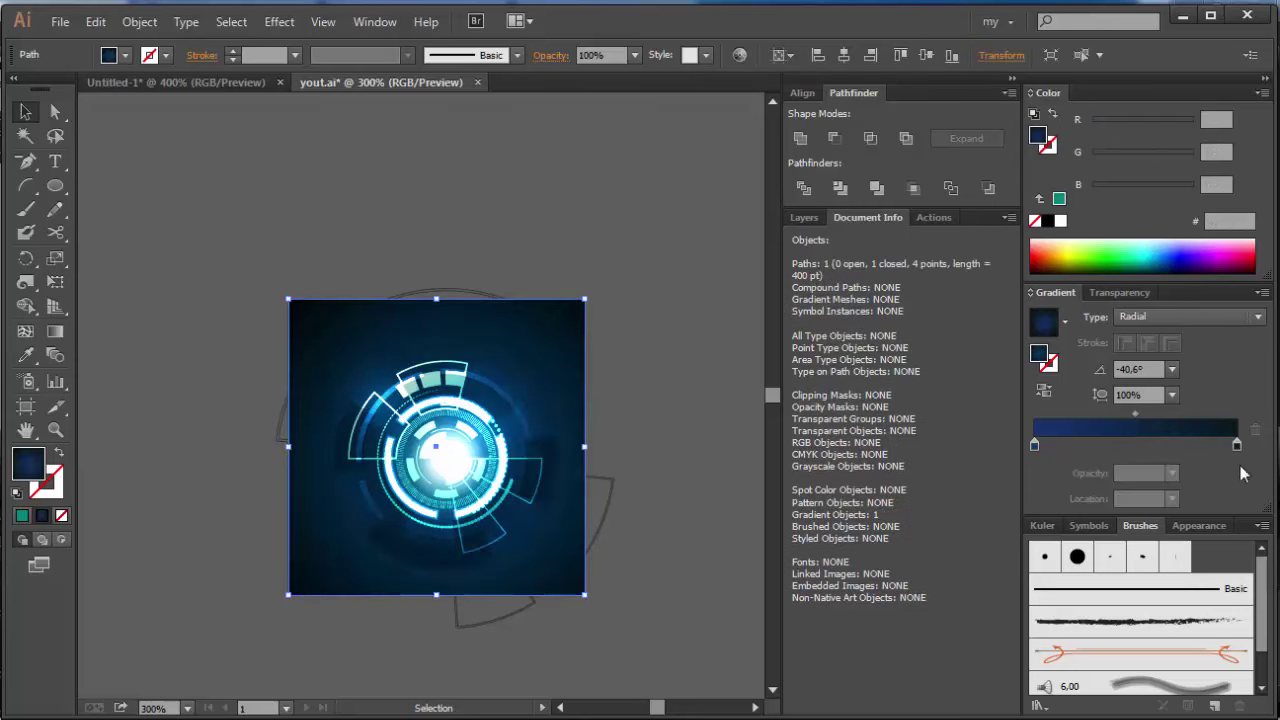
click(1035, 444)
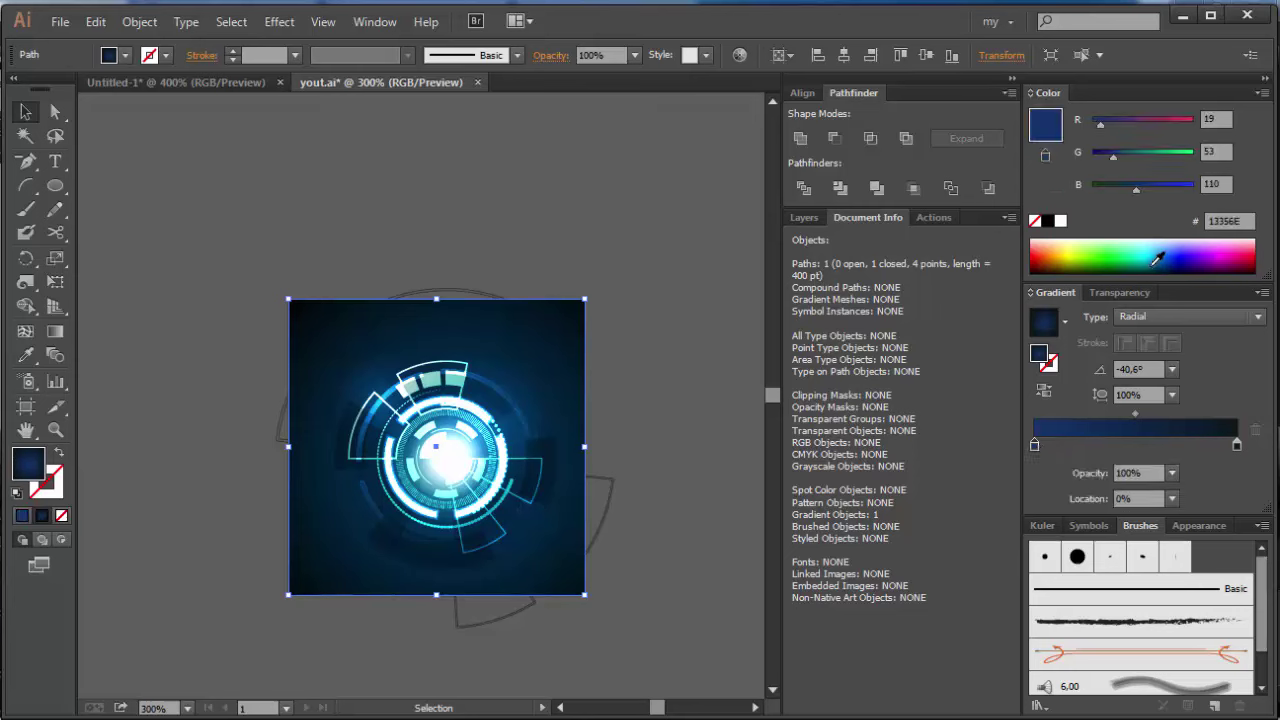
click(1157, 260)
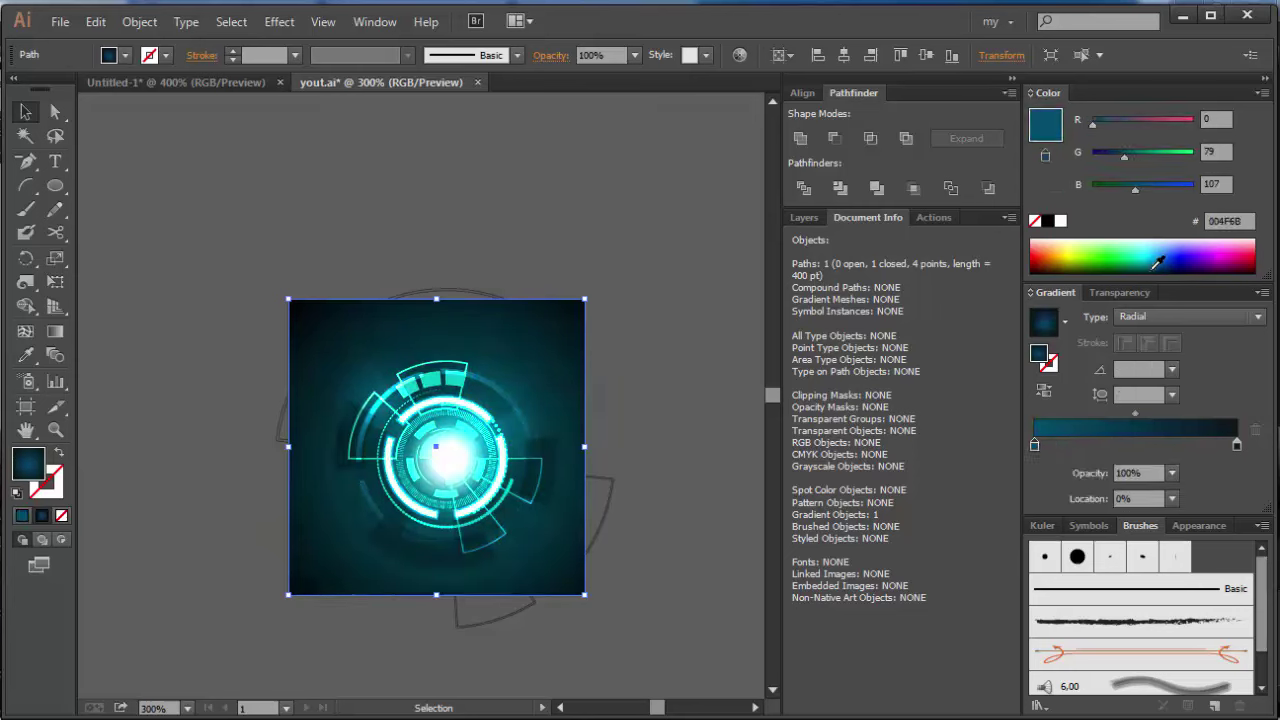
drag(1092, 124, 1145, 190)
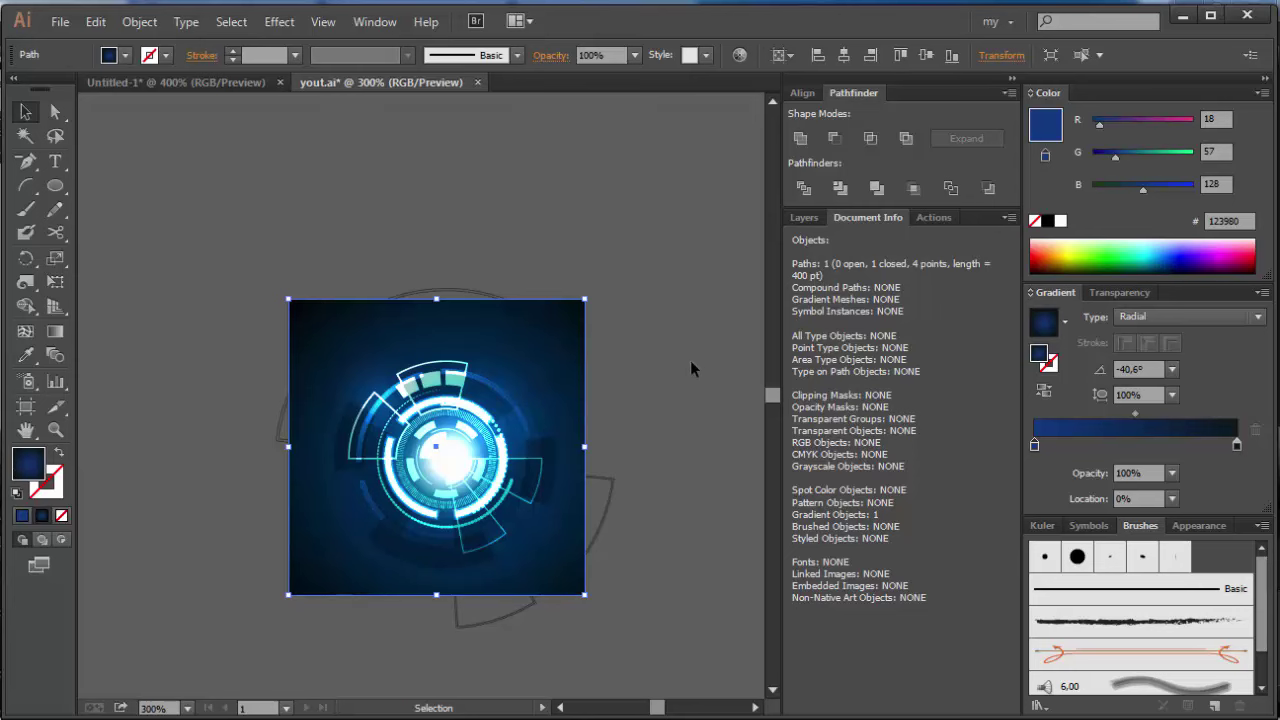
key(ctrl+plus)
key(ctrl+plus)
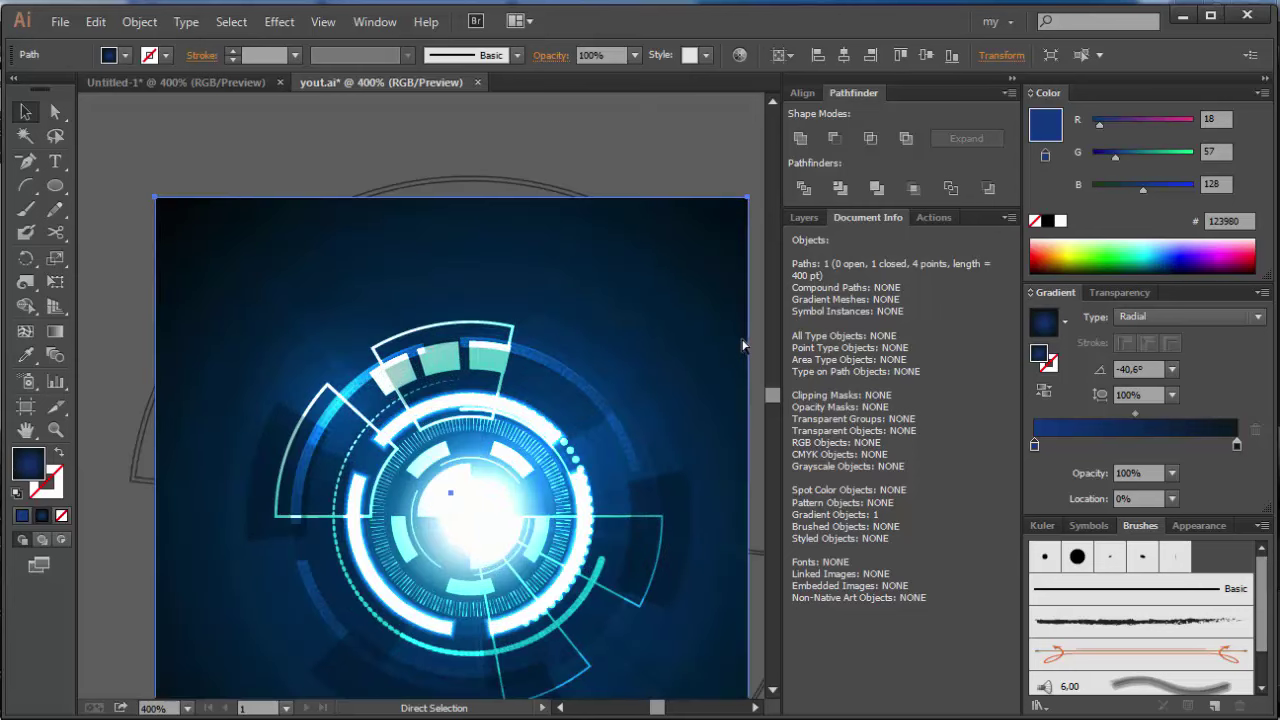
- Push the background gradient's inner stop outward to about 10.5% to widen the bright centre
key(ctrl+minus)
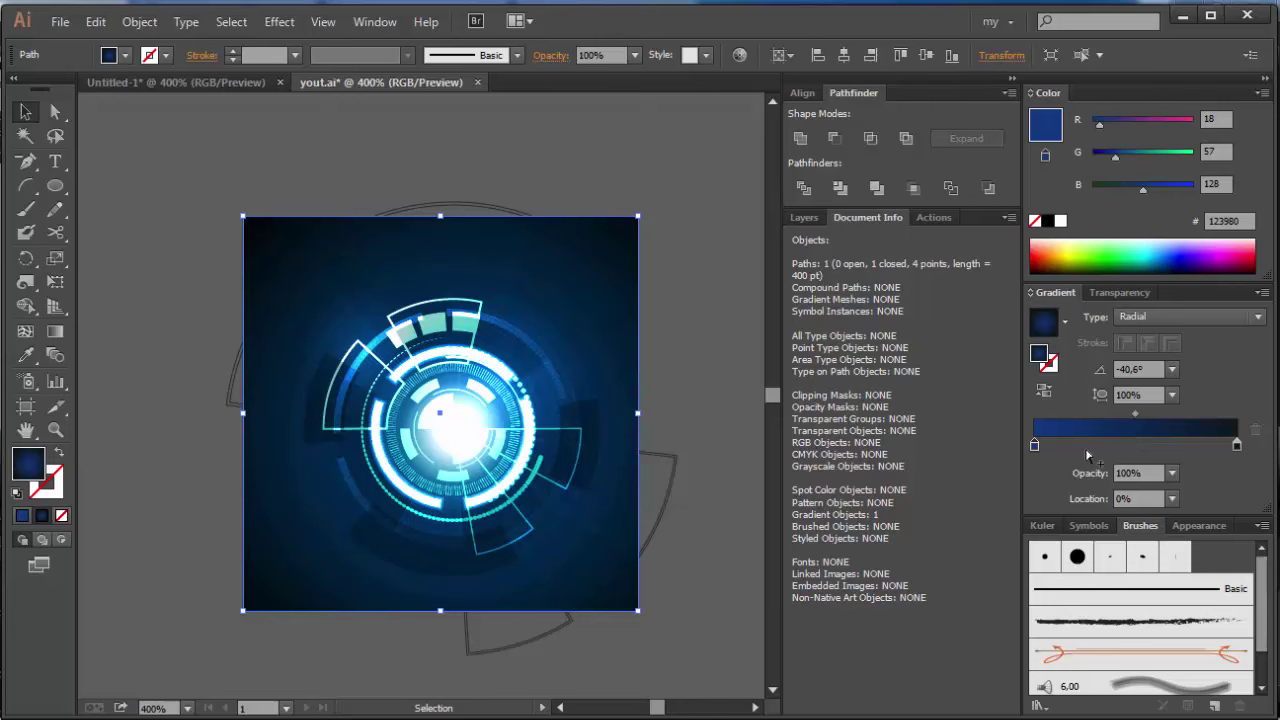
drag(1035, 445, 1057, 450)
key(ctrl+shift+a)
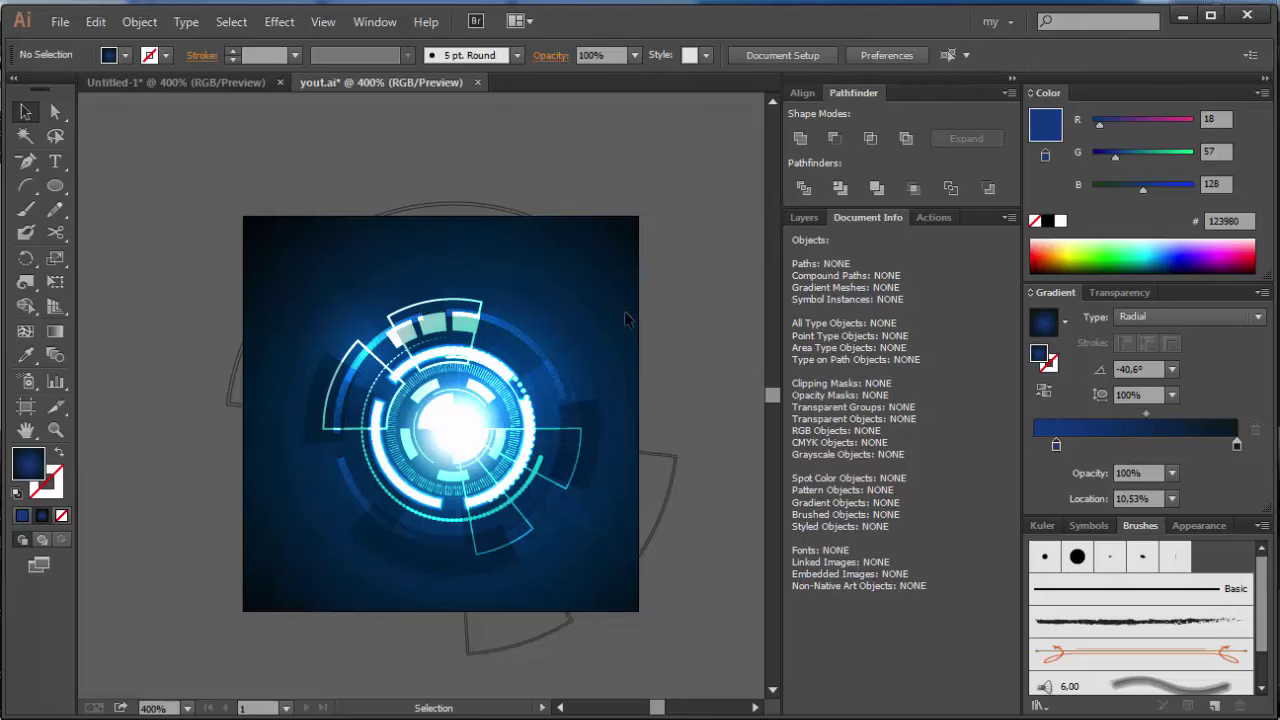
- Move the white Screen glow circle onto the HUD's centre and enlarge it around there
click(473, 424)
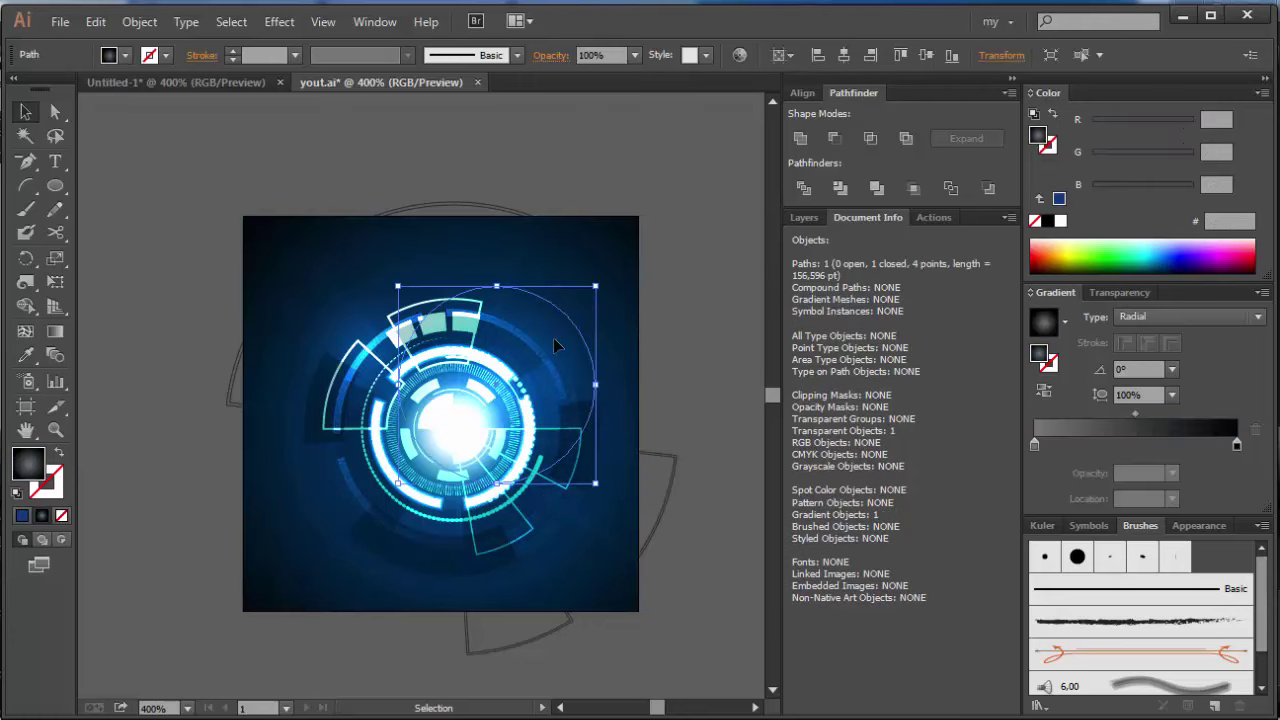
drag(556, 345, 521, 389)
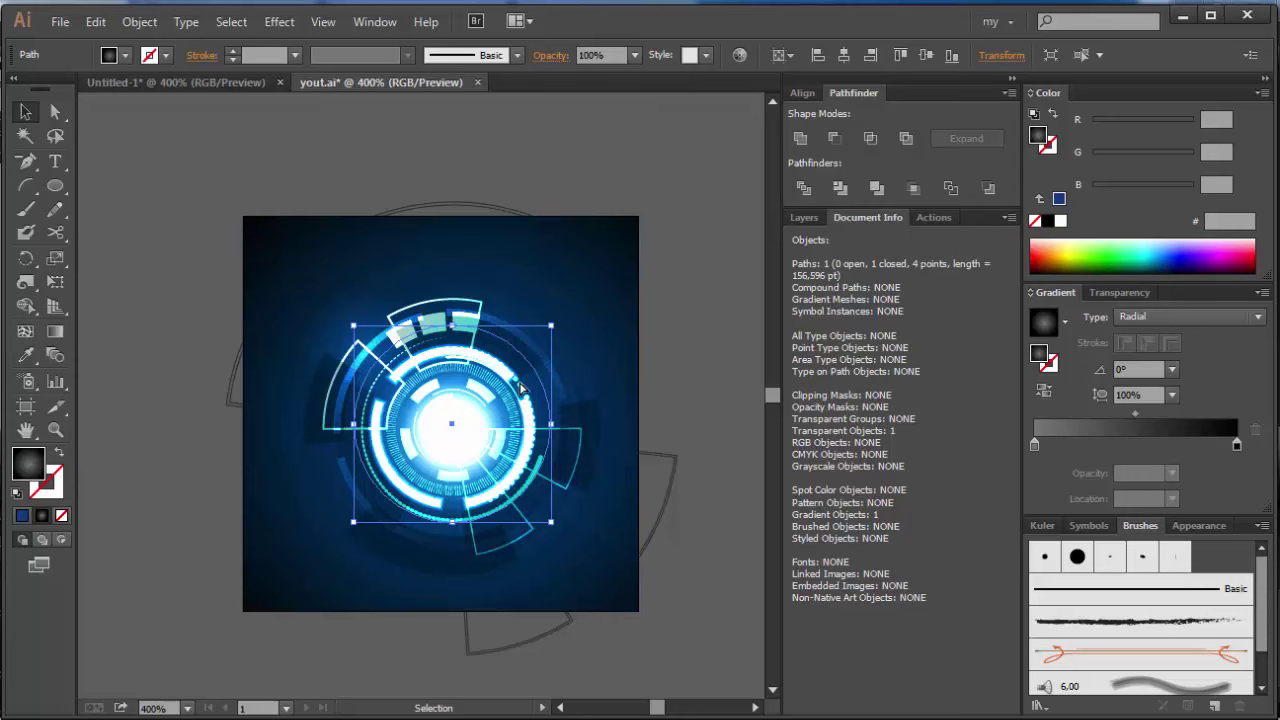
drag(452, 521, 453, 557)
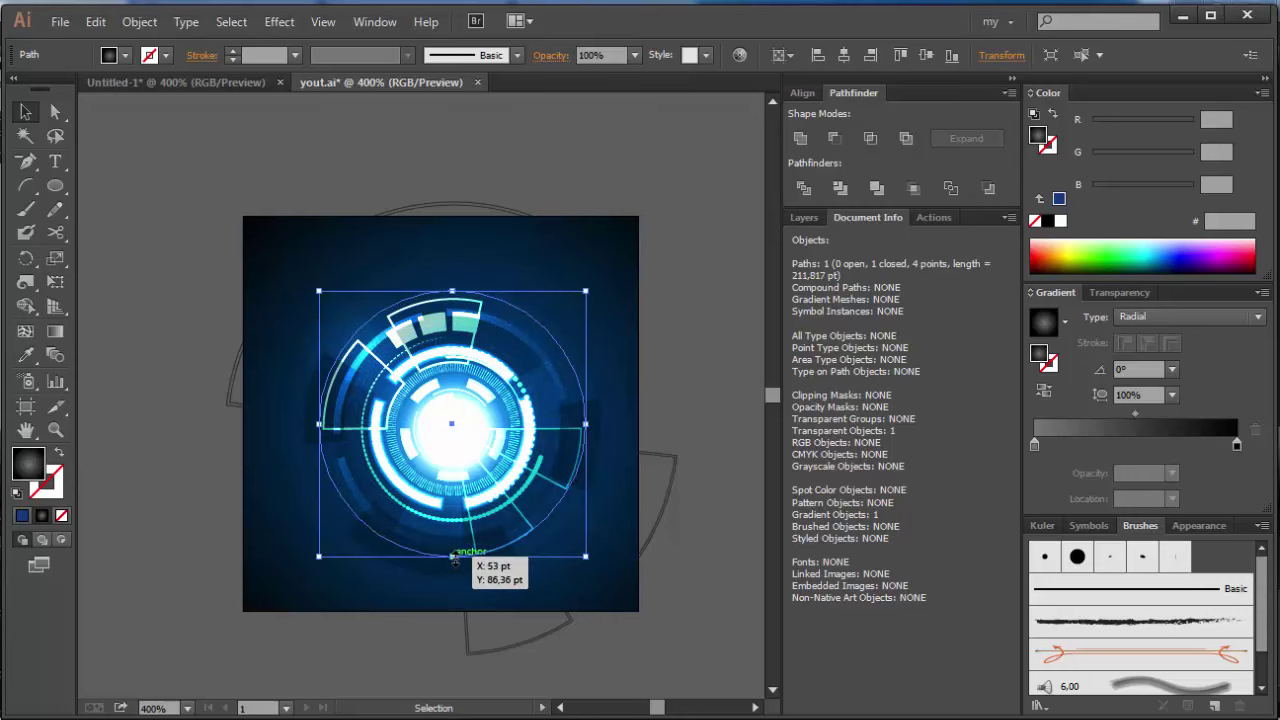
click(704, 495)
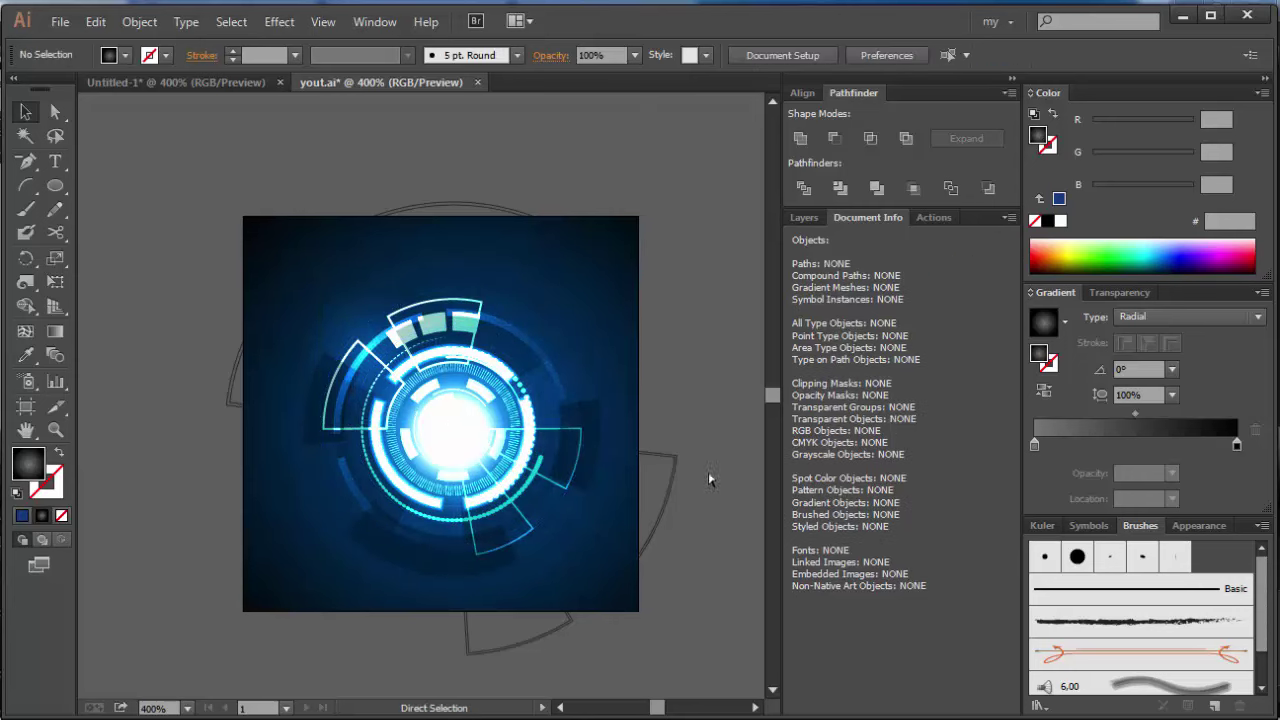
key(ctrl+minus)
key(ctrl+plus)
- Select all HUD ring paths, shift them up-right and scale them past the background's top-right corner
click(490, 240)
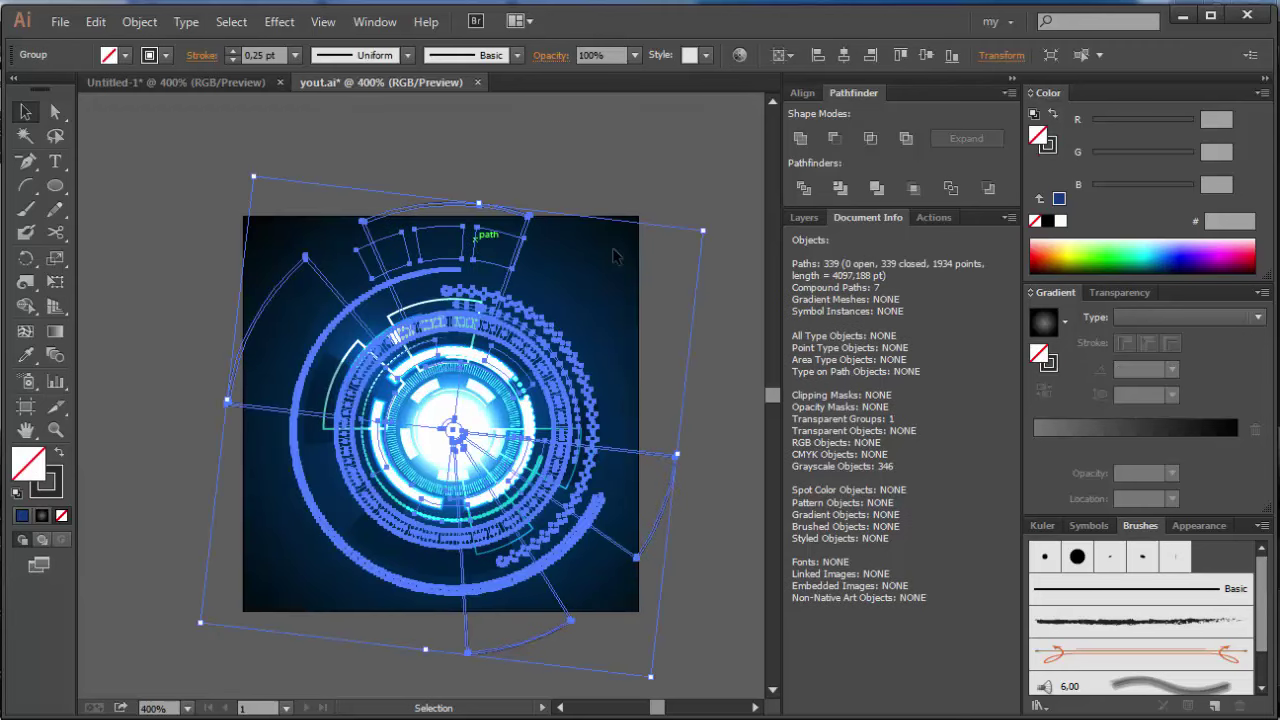
click(615, 256)
drag(615, 256, 288, 603)
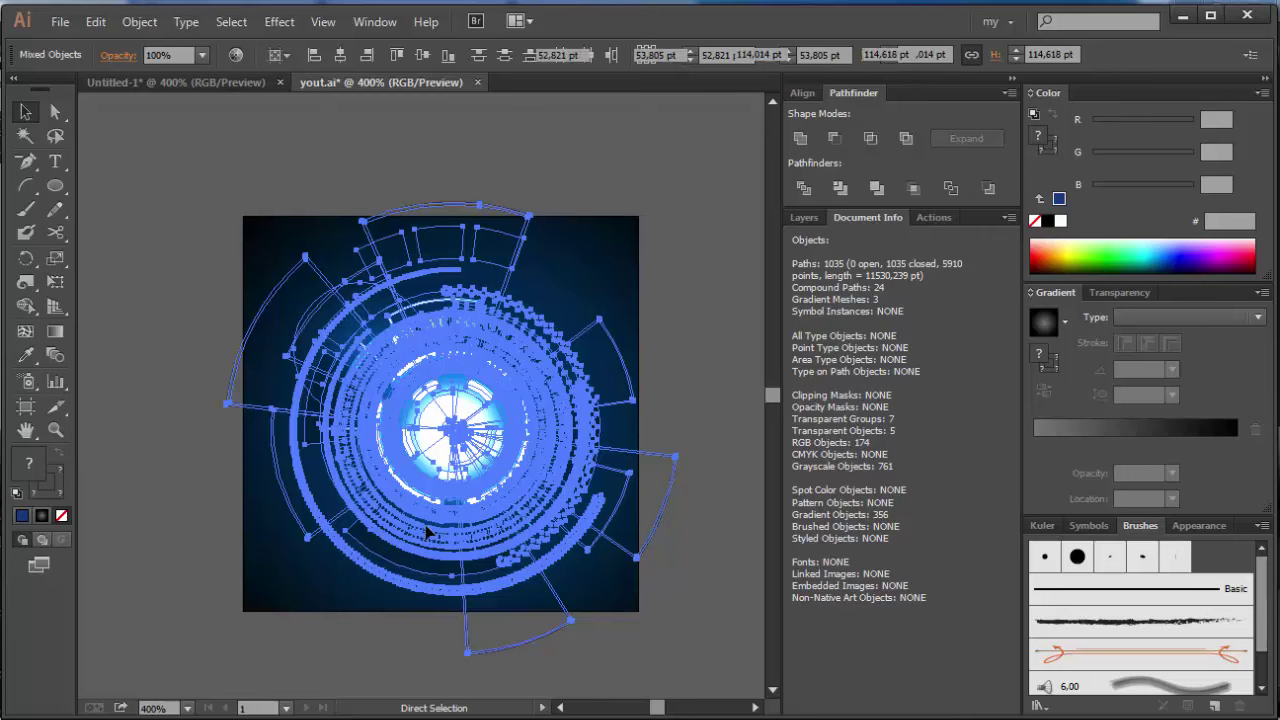
drag(426, 535, 440, 505)
mouse_move(350, 528)
mouse_down()
mouse_move(197, 587)
mouse_move(196, 565)
mouse_up()
click(197, 567)
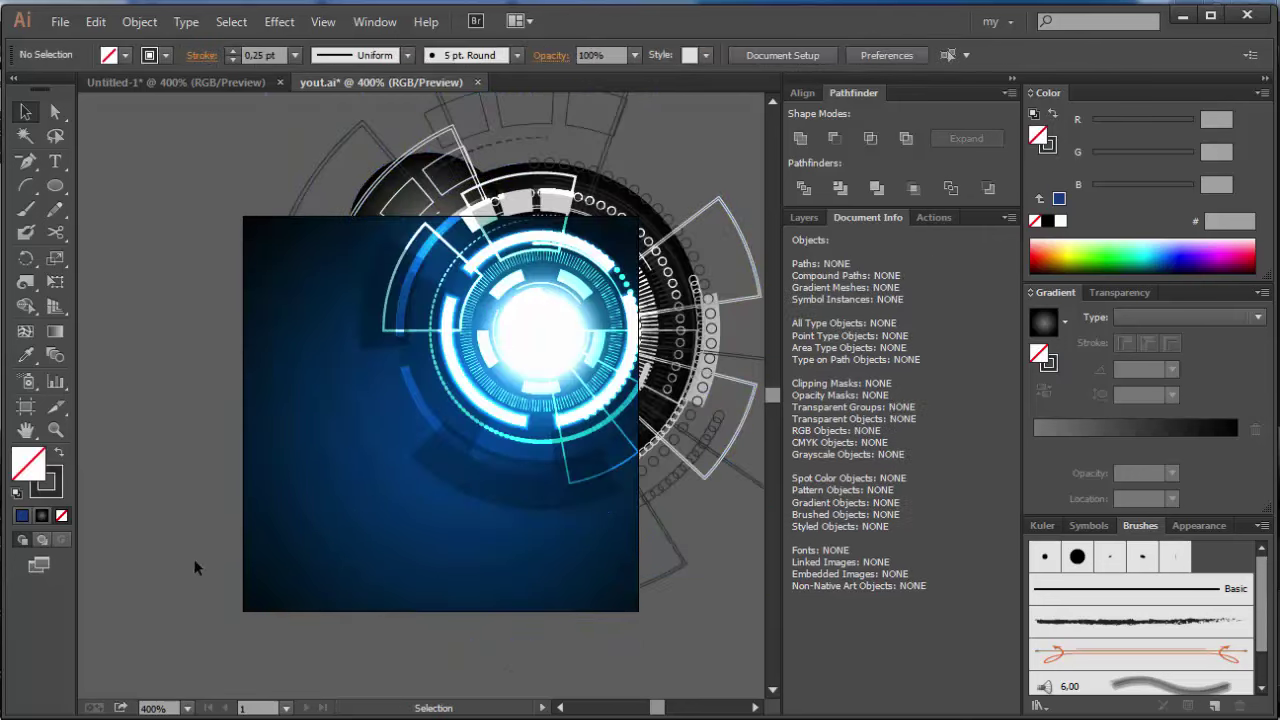